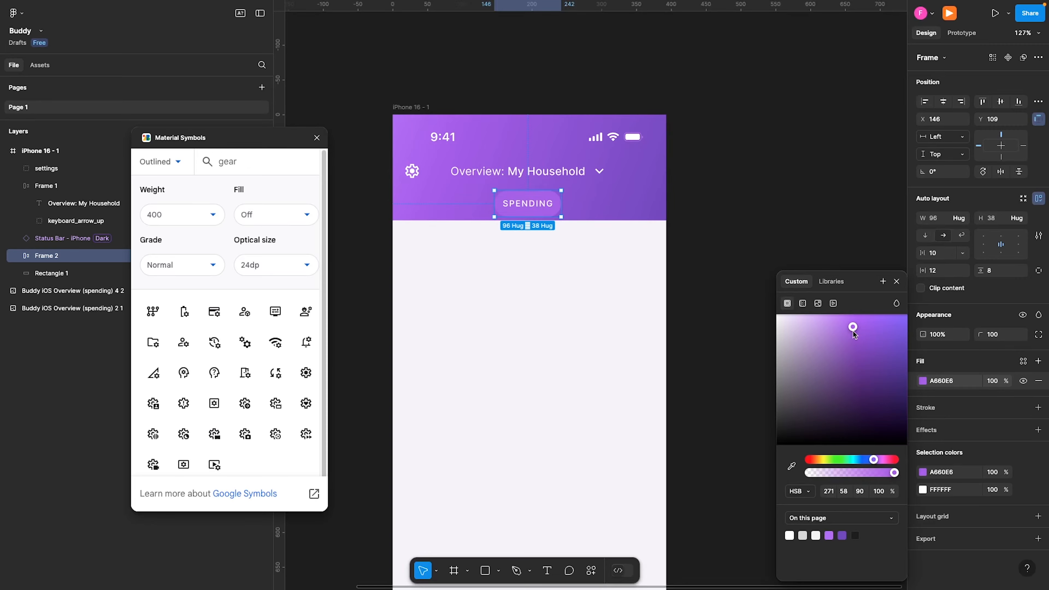
pyautogui.click(530, 201)
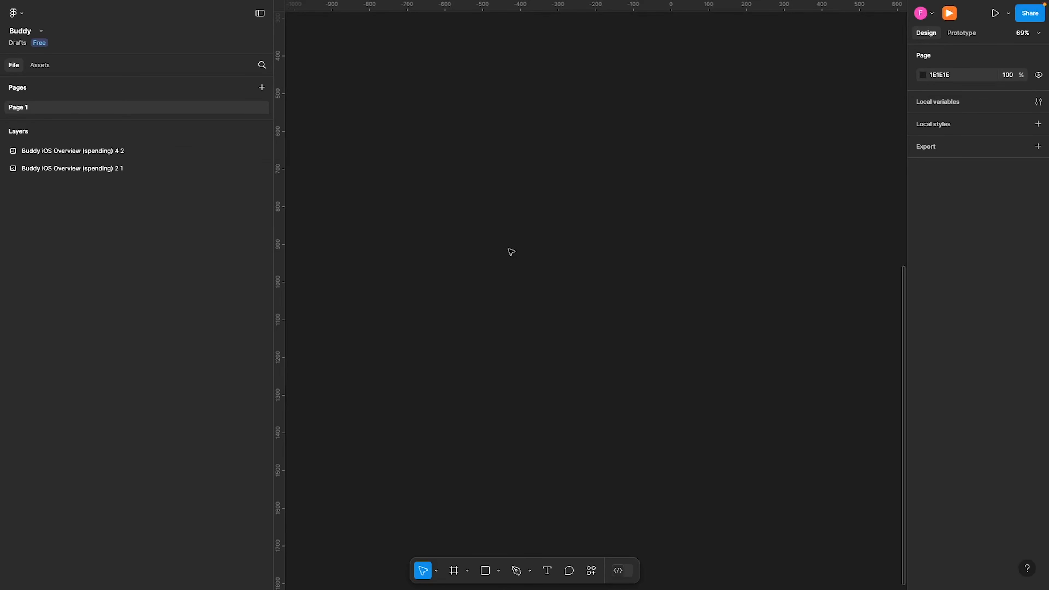
# - Add an iPhone 16 frame to the empty canvas and move it to about X -614, Y 615
pyautogui.press('f')
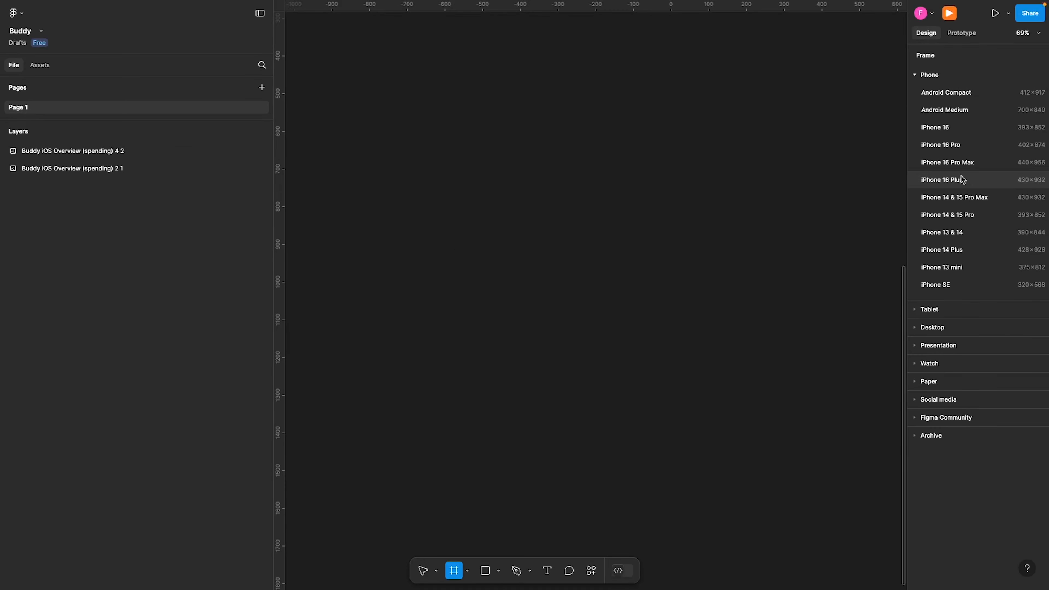
pyautogui.click(971, 131)
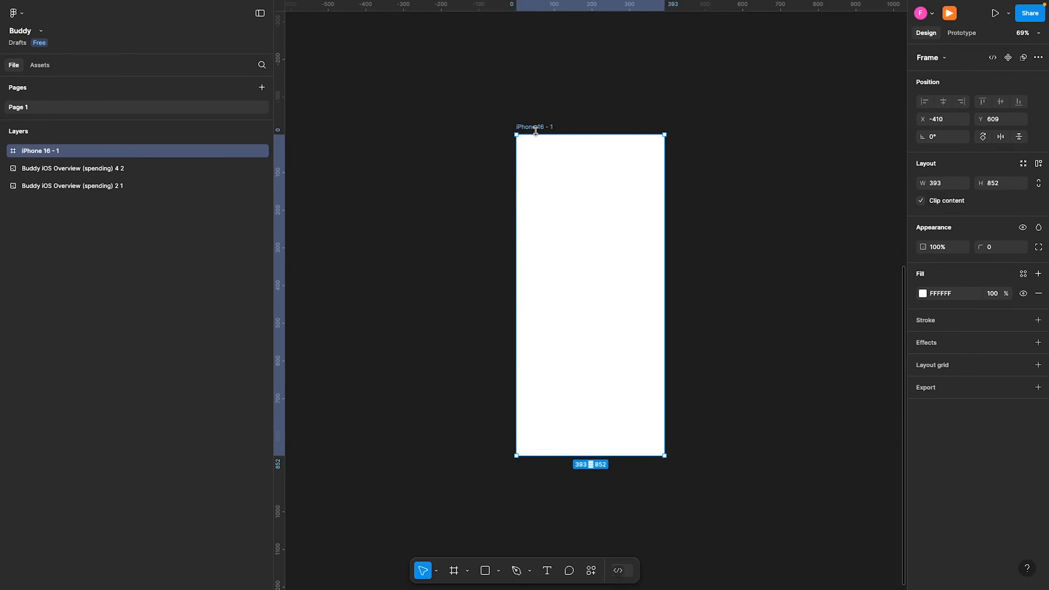
pyautogui.moveTo(535, 131); pyautogui.dragTo(458, 132)
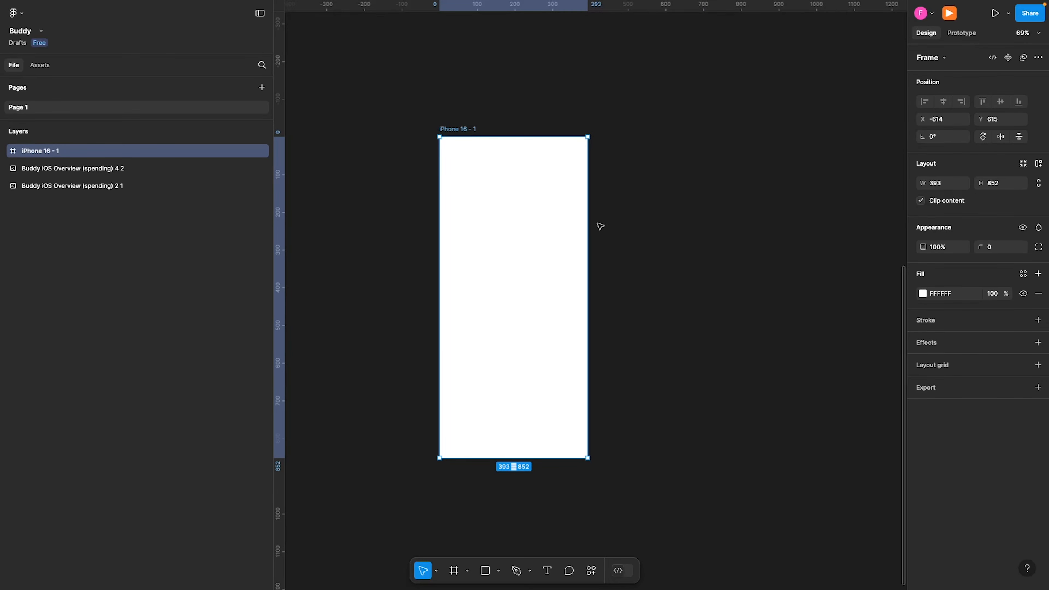
# - Set the iPhone 16 frame's fill colour to F5F4F9 and deselect the frame
pyautogui.click(944, 296)
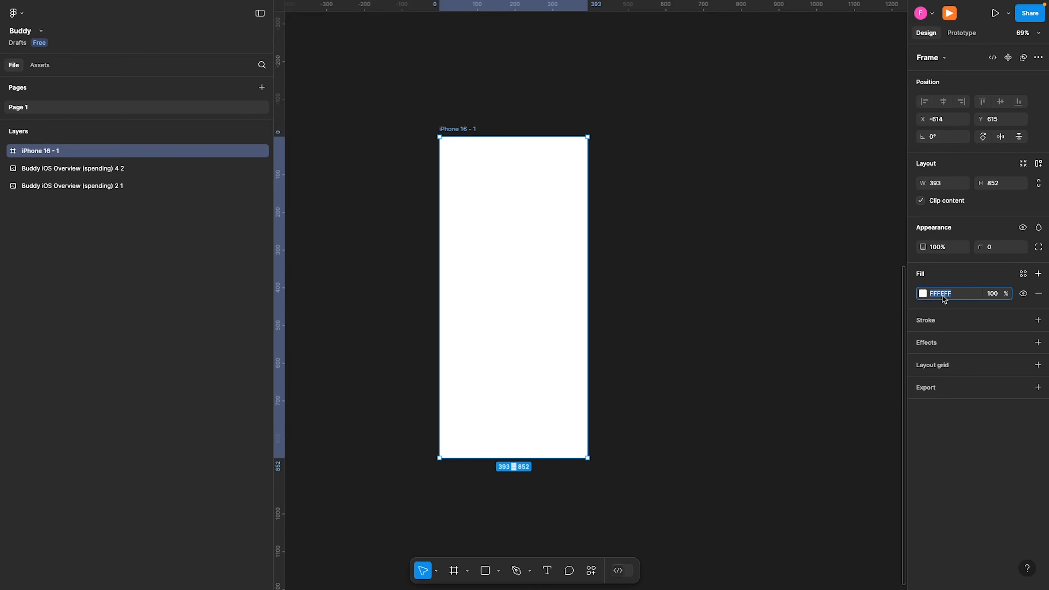
pyautogui.write('f5f4f9')
pyautogui.press('Return')
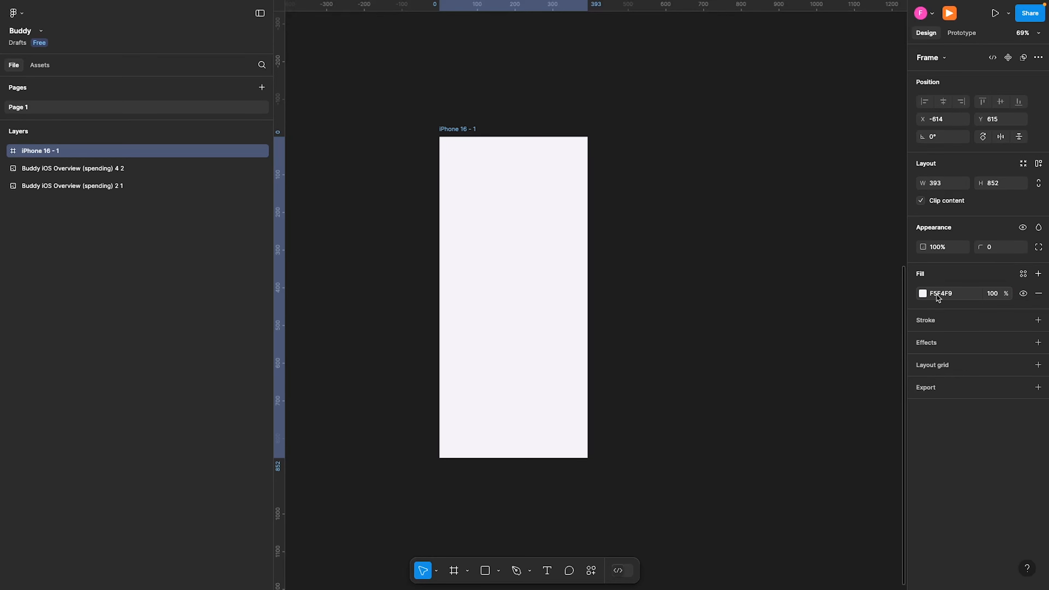
pyautogui.click(712, 270)
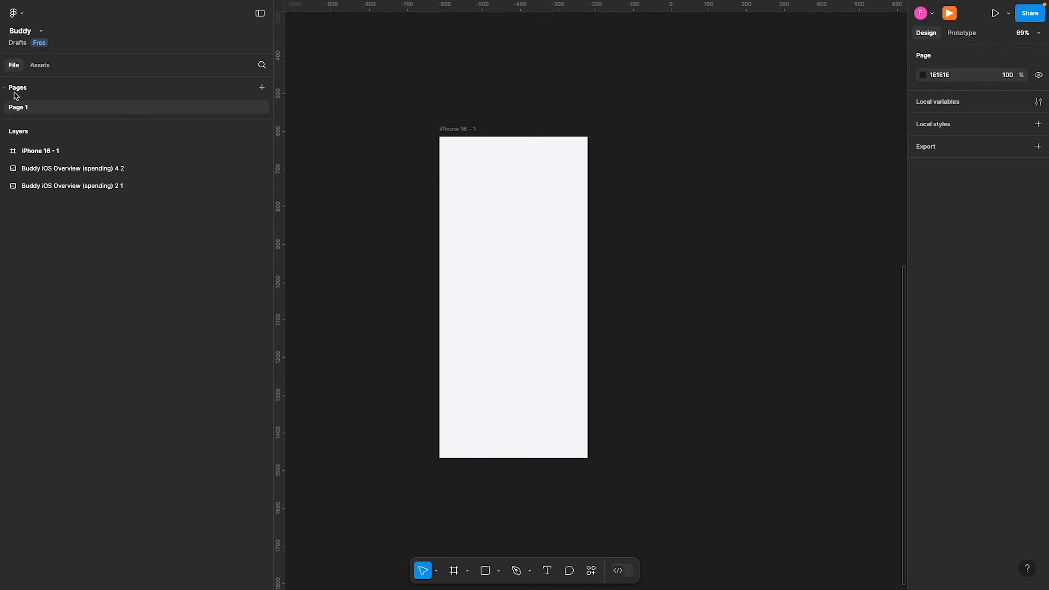
# - Open the details of the Status Bar - iPhone component in the iOS 18 and iPadOS 18 library's status bars
pyautogui.click(41, 65)
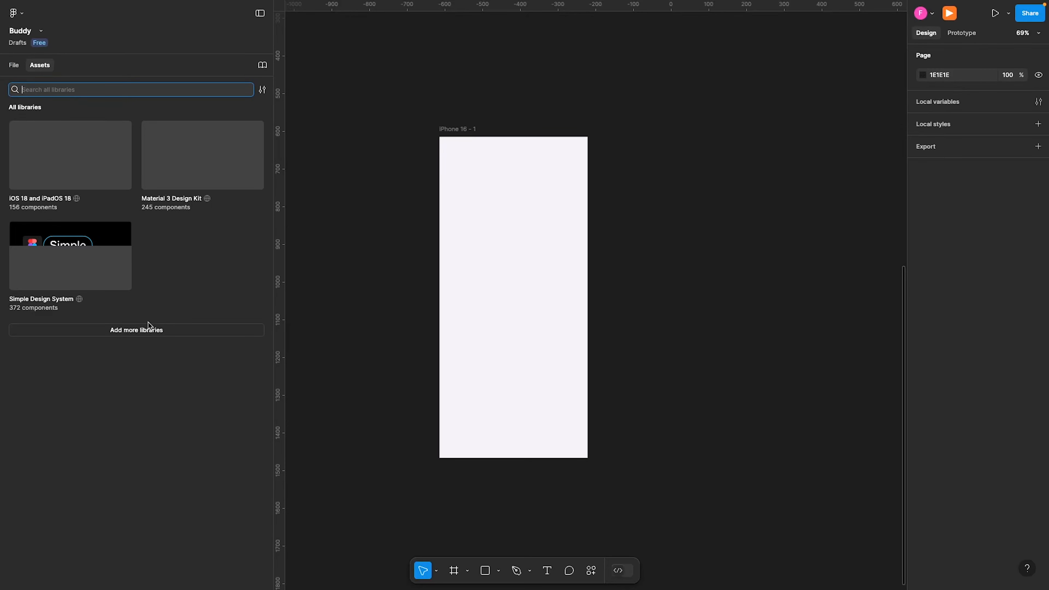
pyautogui.click(52, 157)
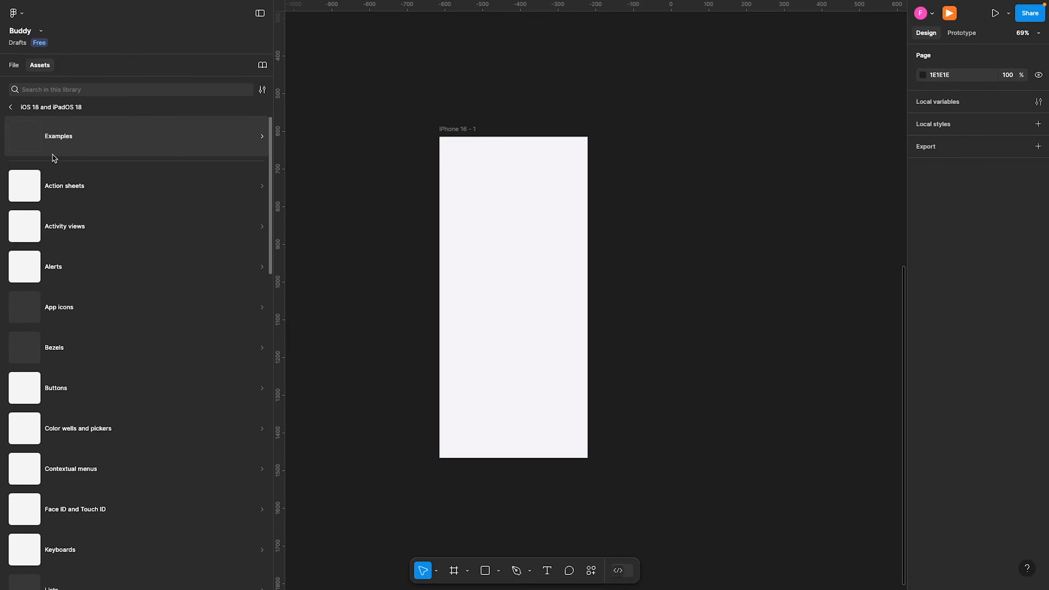
pyautogui.scroll(-15, 135, 356)
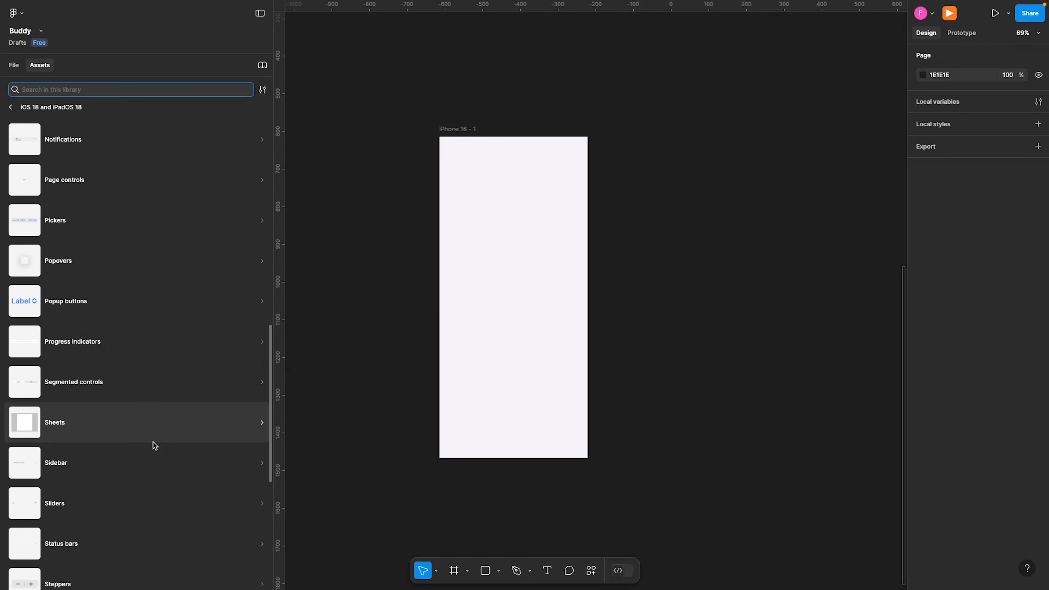
pyautogui.scroll(-1, 152, 442)
pyautogui.click(154, 517)
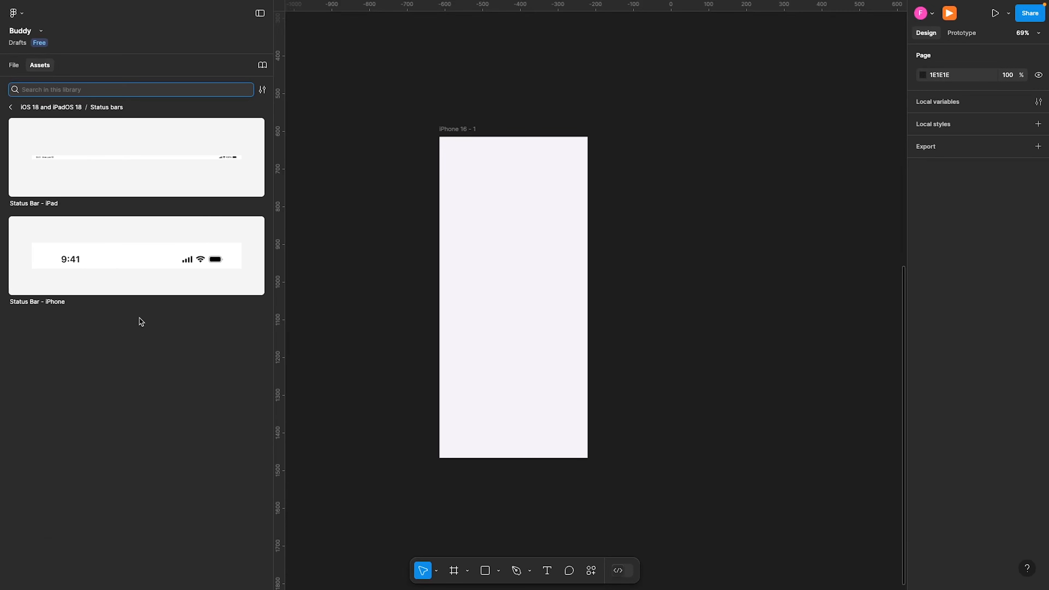
pyautogui.click(162, 254)
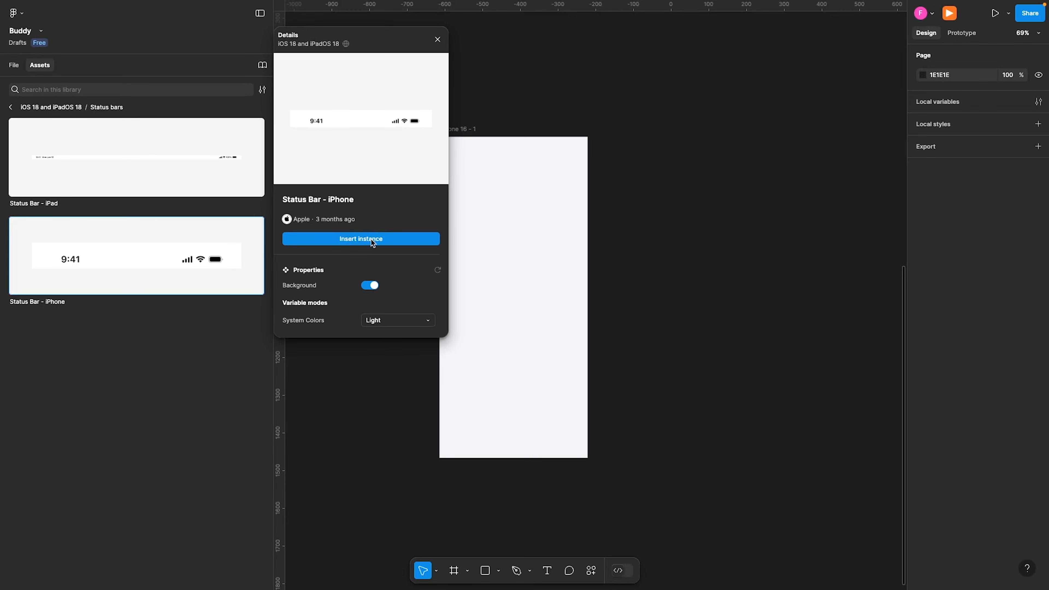
# - Insert an instance of Status Bar - iPhone with its background off and System Colors set to Dark
pyautogui.click(384, 324)
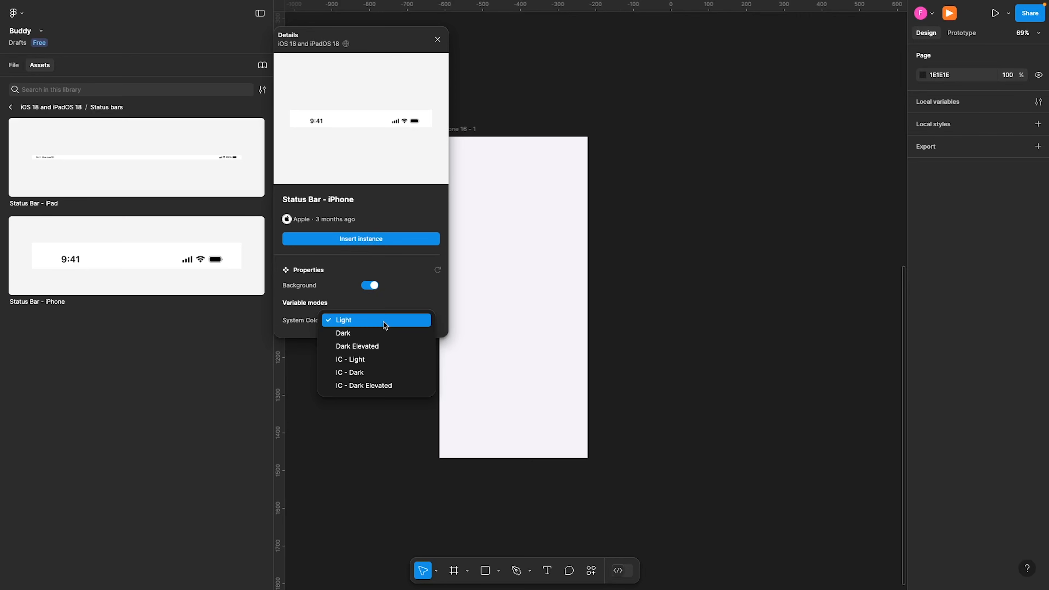
pyautogui.click(384, 319)
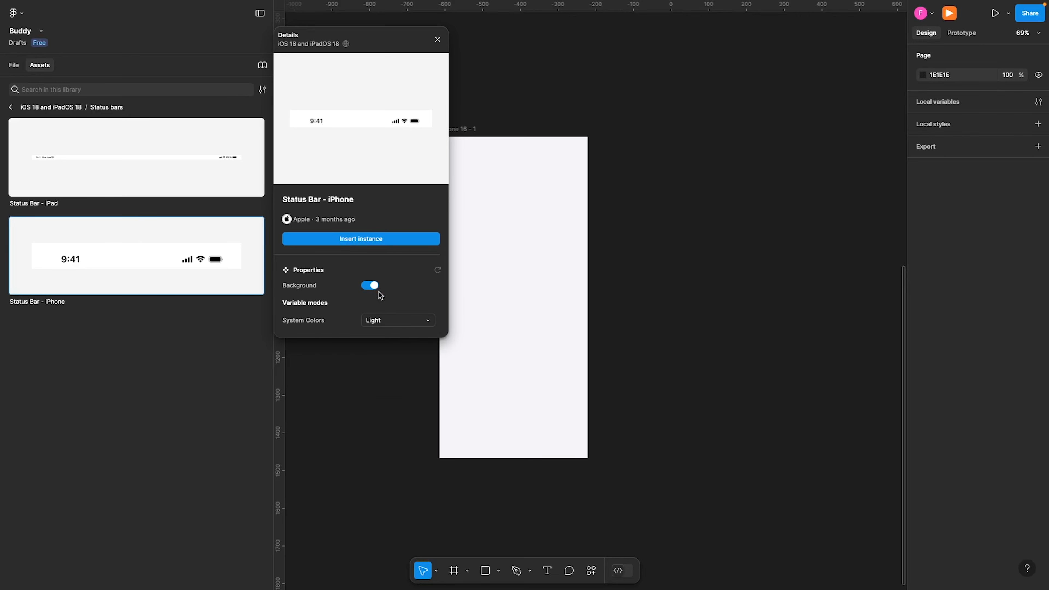
pyautogui.click(370, 286)
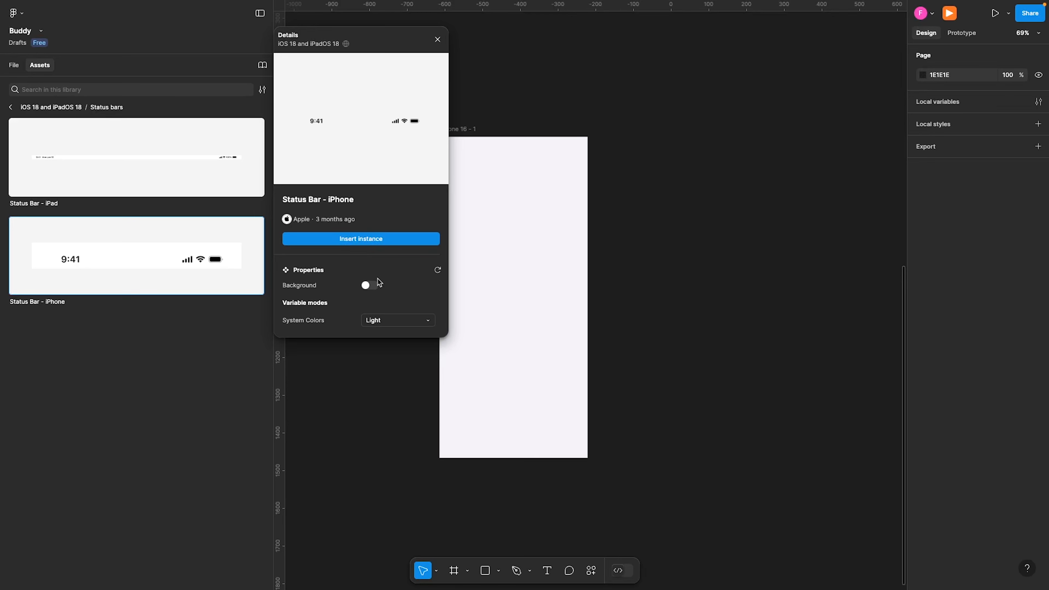
pyautogui.click(384, 321)
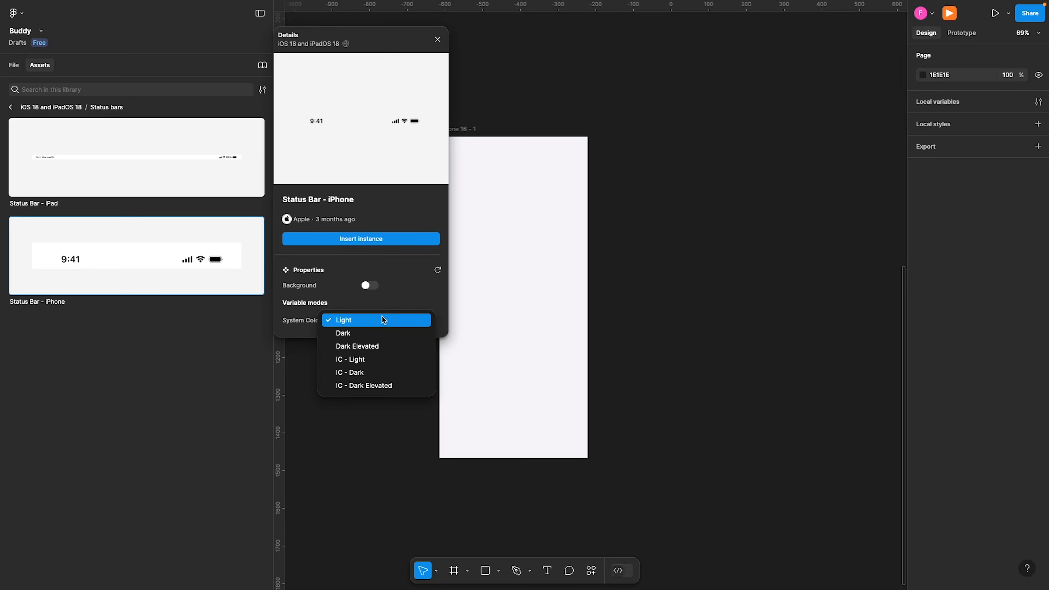
pyautogui.click(373, 335)
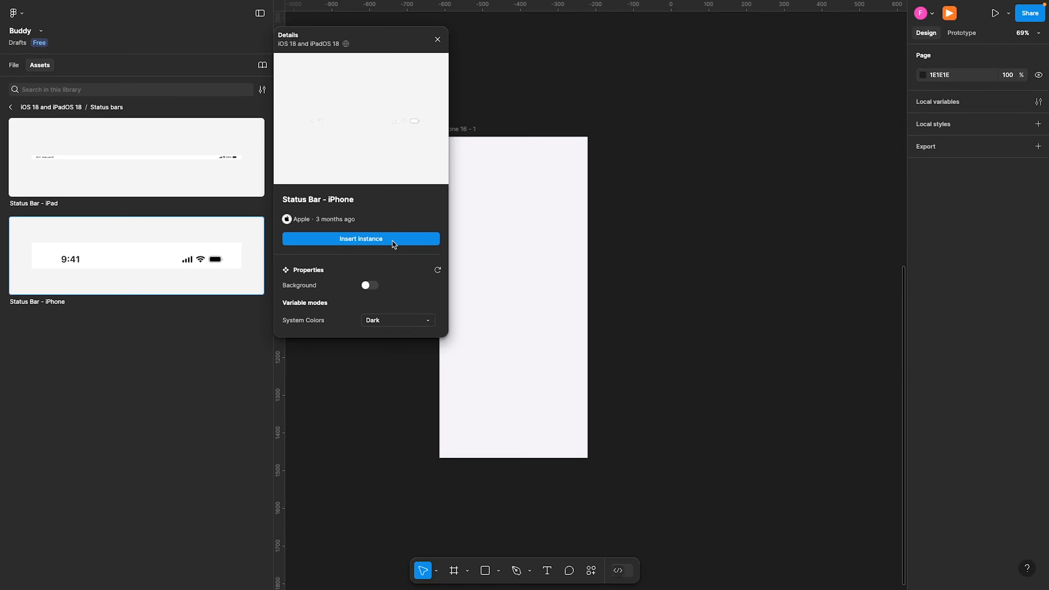
pyautogui.click(391, 320)
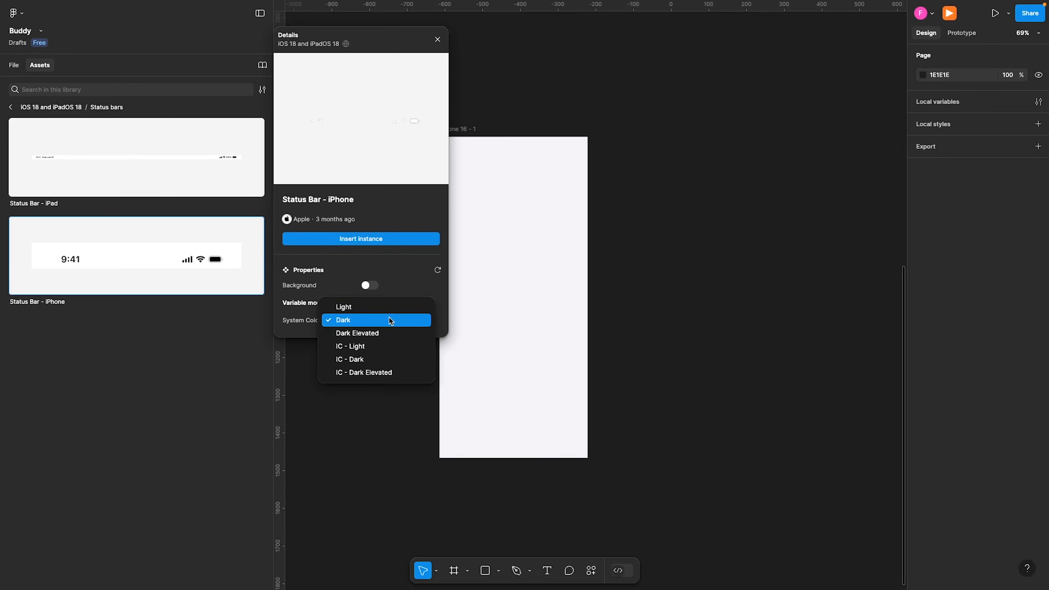
pyautogui.click(386, 320)
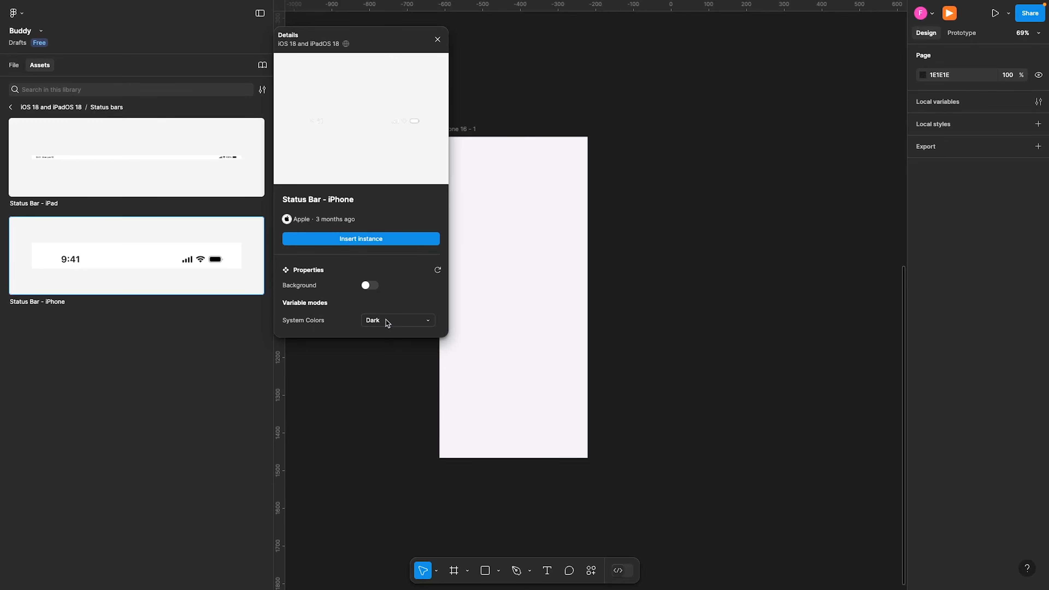
pyautogui.click(388, 239)
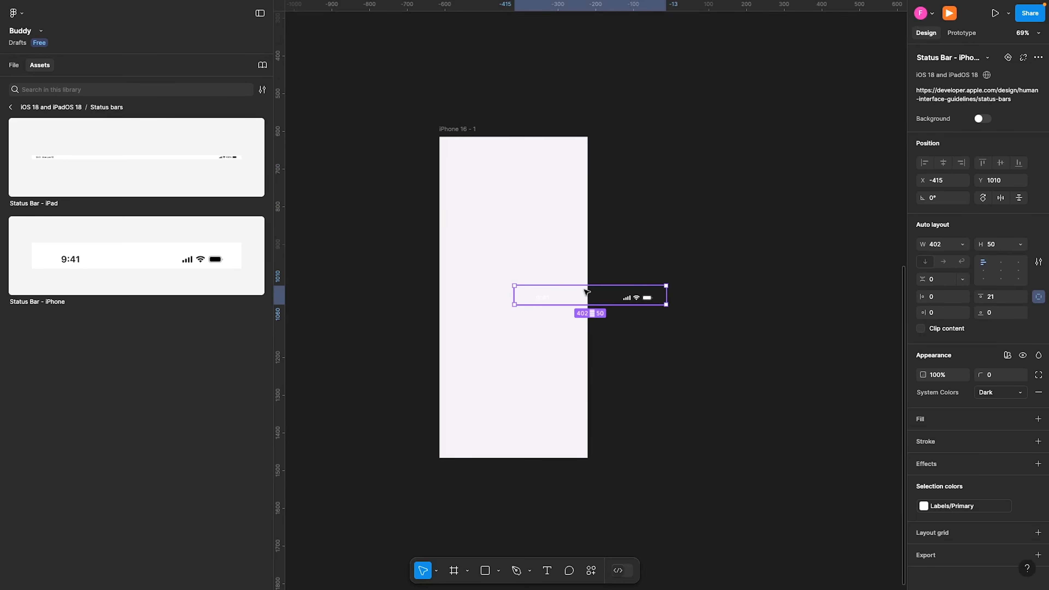
# - Move the status bar onto the upper part of the iPhone 16 frame and deselect it
pyautogui.moveTo(562, 293); pyautogui.dragTo(486, 195)
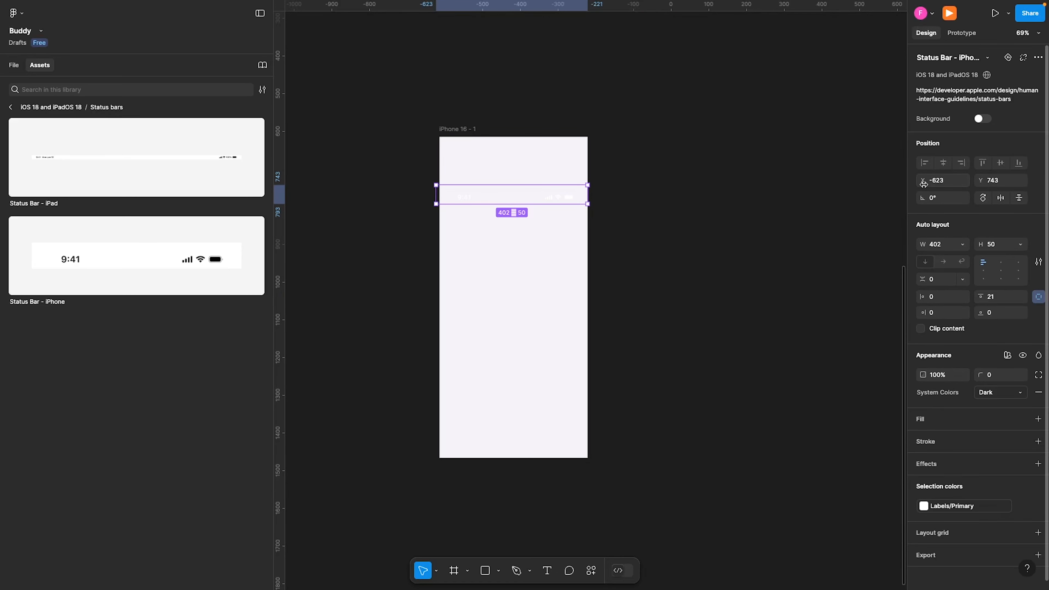
pyautogui.click(652, 200)
pyautogui.click(510, 191)
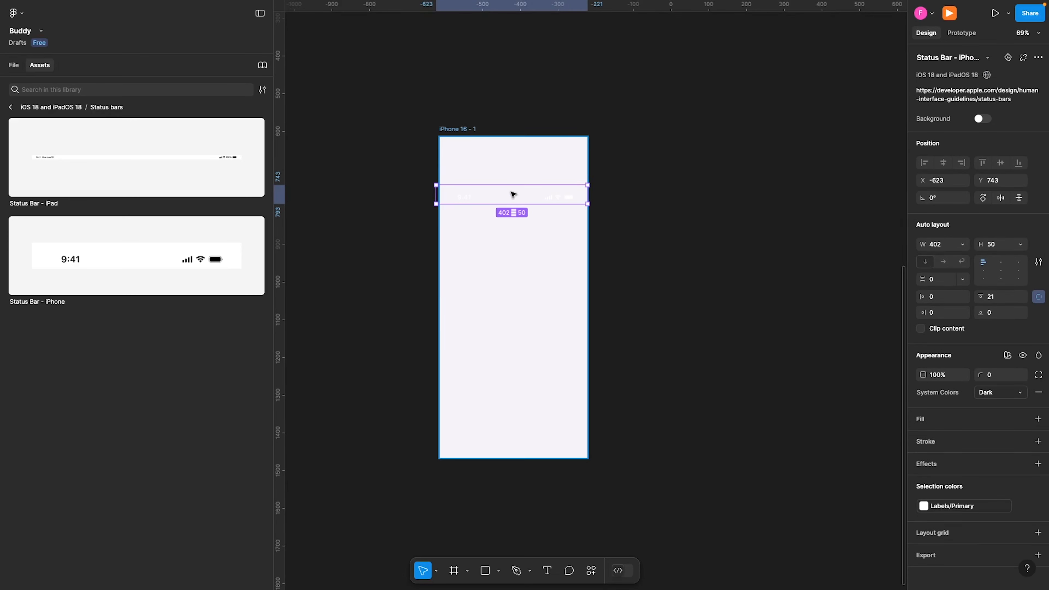
pyautogui.click(710, 214)
pyautogui.click(541, 194)
pyautogui.click(648, 187)
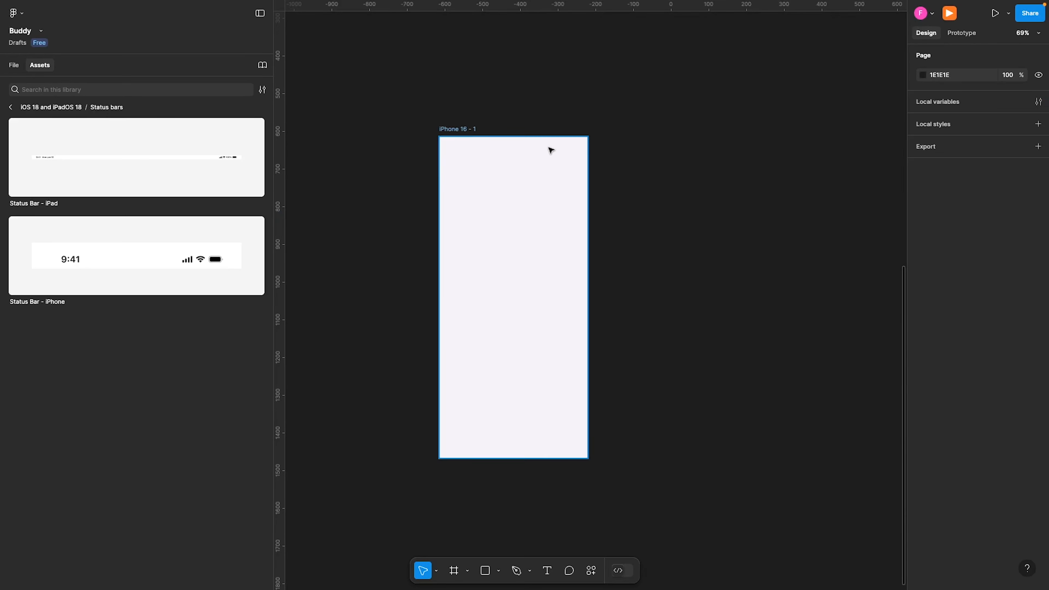
# - Select the status bar inside the iPhone 16 frame and align it to the frame's left and top edges
pyautogui.click(472, 128)
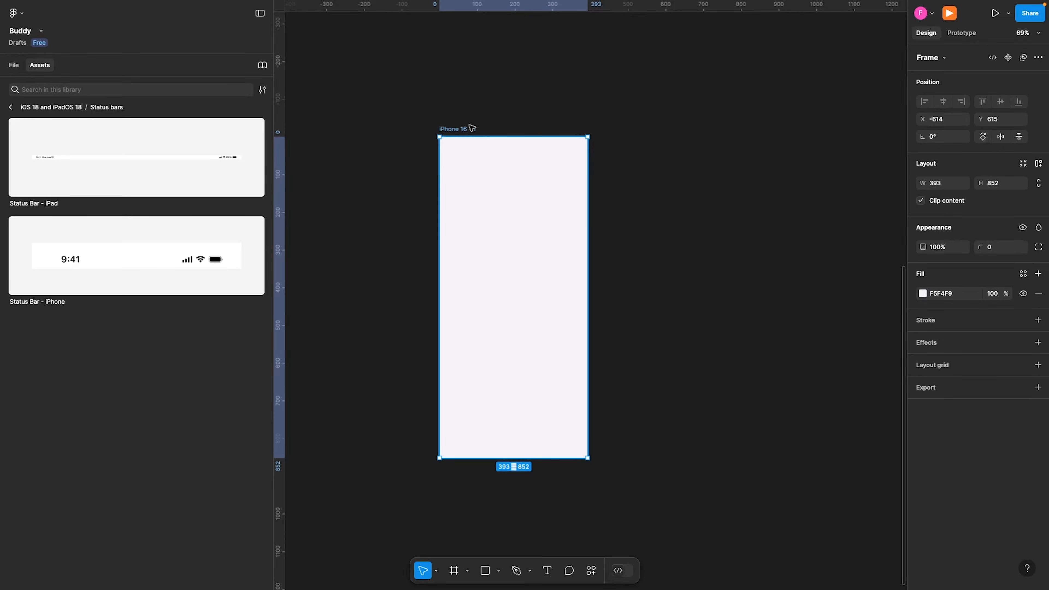
pyautogui.press('Return')
pyautogui.click(927, 166)
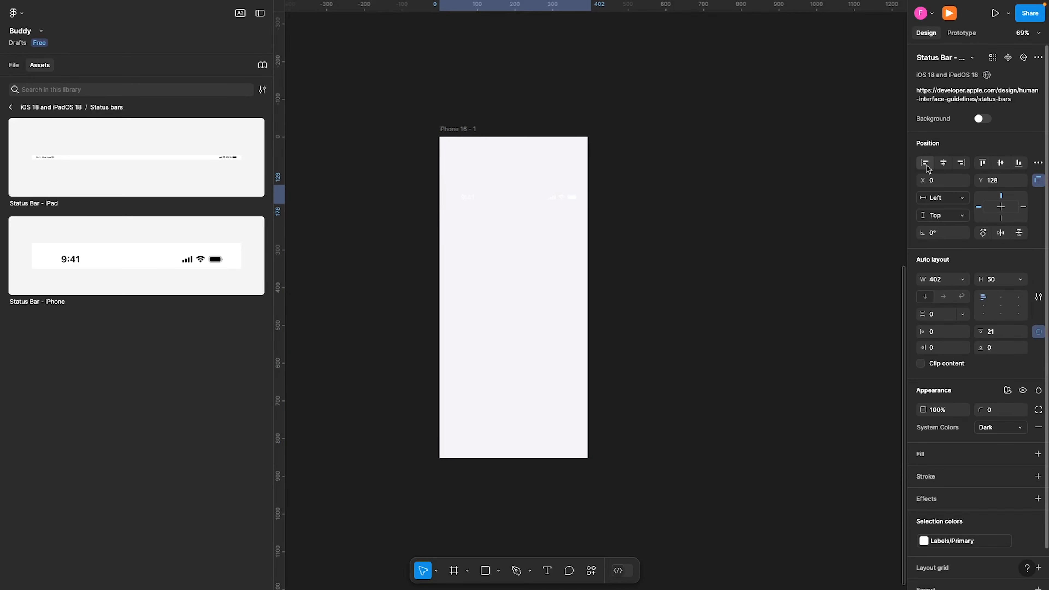
pyautogui.click(982, 164)
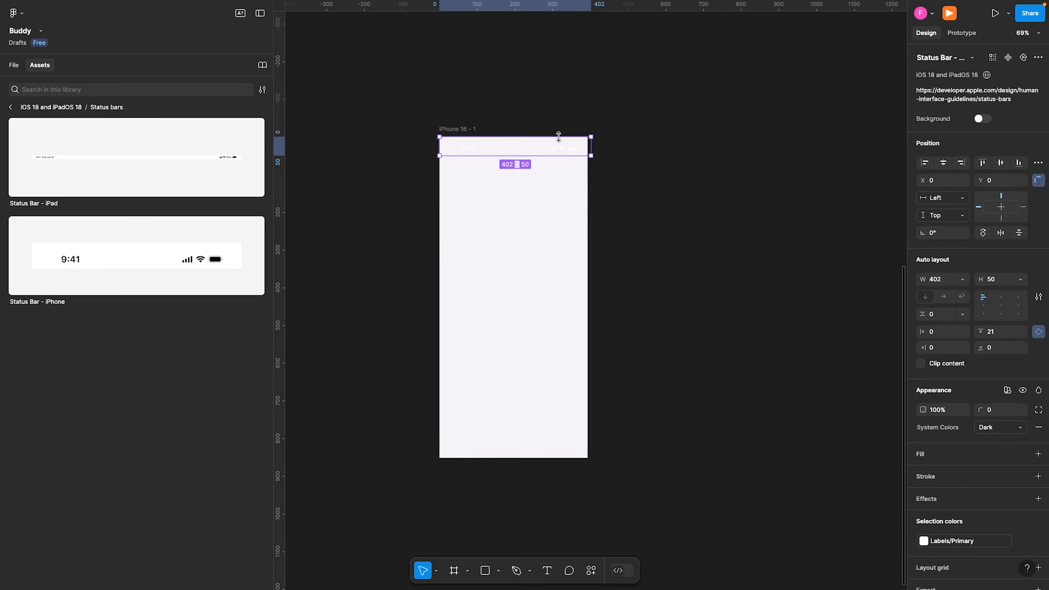
# - Resize the status bar to 393 × 49 so its right edge meets the edge of the iPhone frame
pyautogui.scroll(10, 558, 137)
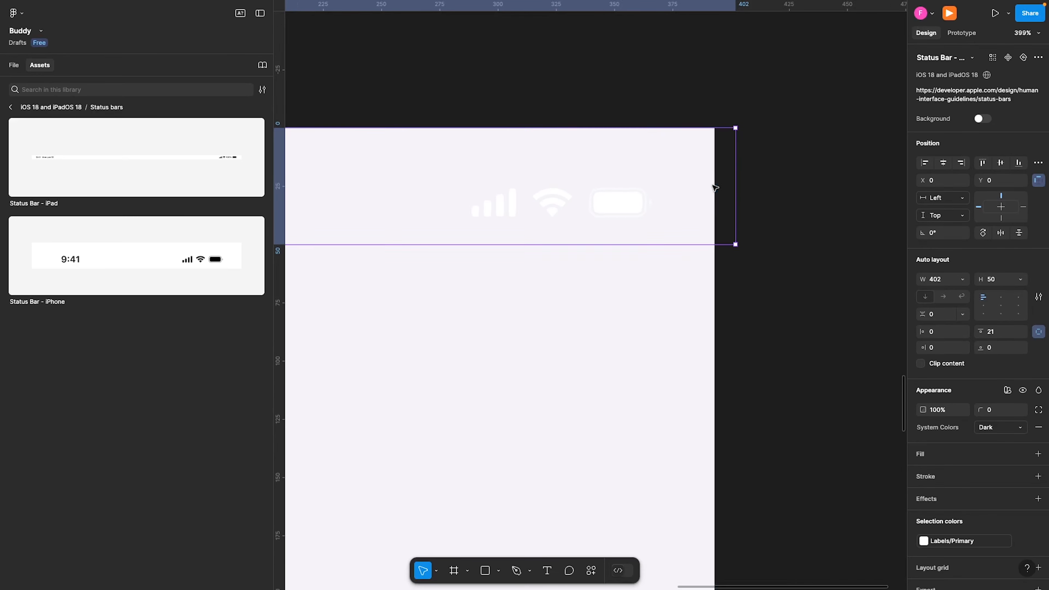
pyautogui.scroll(6, 718, 191)
pyautogui.scroll(-3, 732, 216)
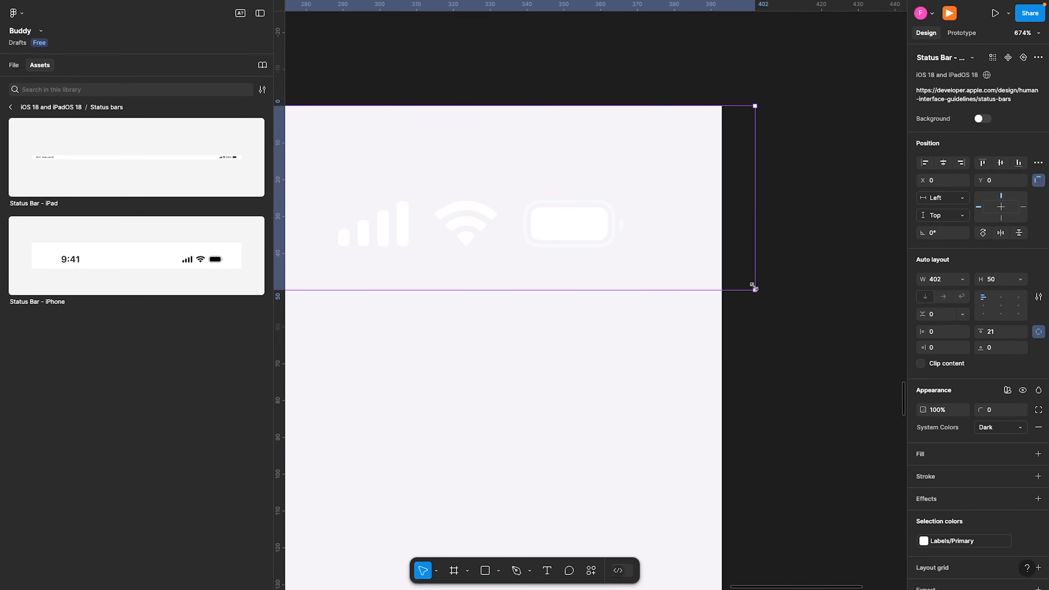
pyautogui.moveTo(751, 288); pyautogui.dragTo(718, 278)
pyautogui.keyDown('ctrl'); pyautogui.scroll(-5, 655, 290); pyautogui.keyUp('ctrl')
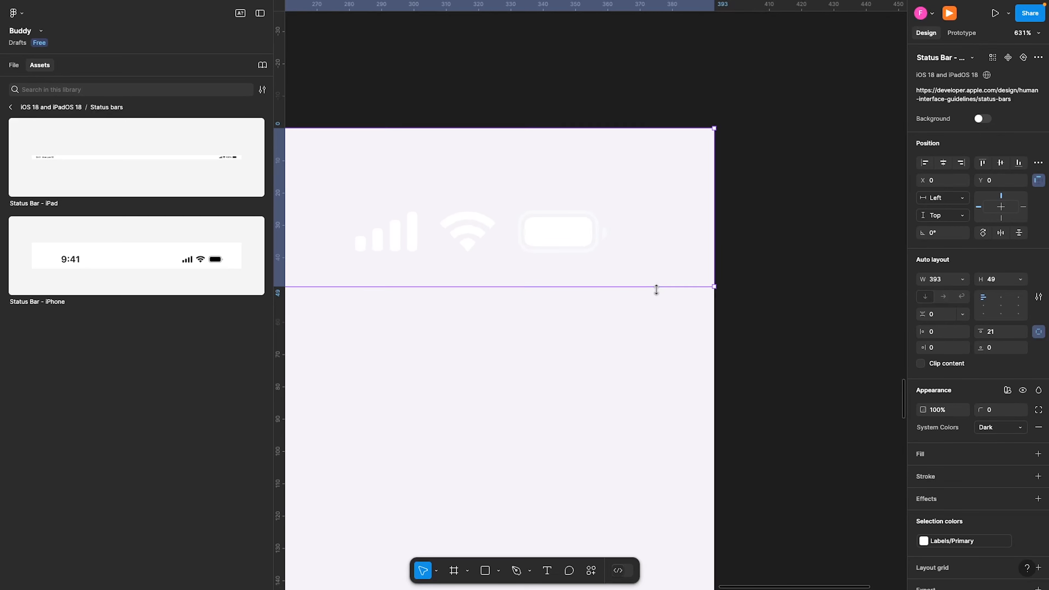
pyautogui.scroll(-3, 569, 363)
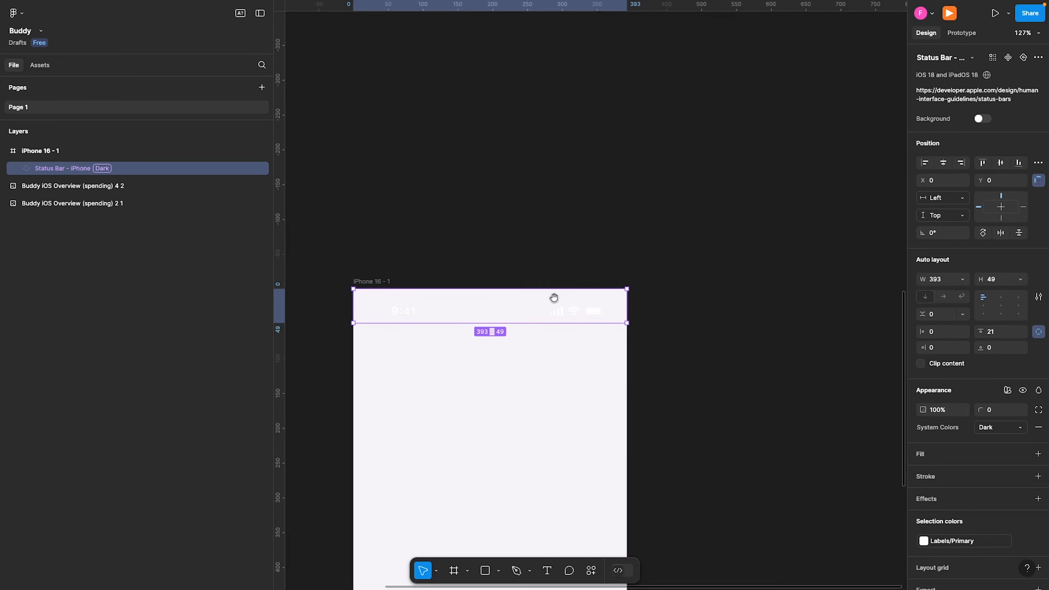
# - Draw a full-width 393 × 147 rectangle at the top of the iPhone frame and send it behind the status bar
pyautogui.moveTo(528, 308); pyautogui.dragTo(573, 155)
pyautogui.click(456, 208)
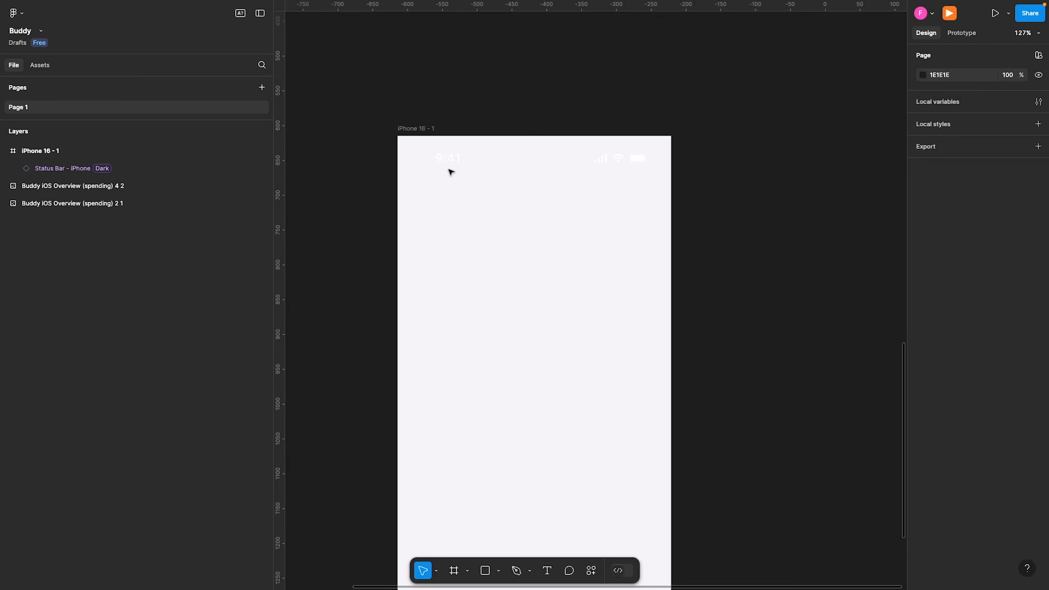
pyautogui.press('f')
pyautogui.press('r')
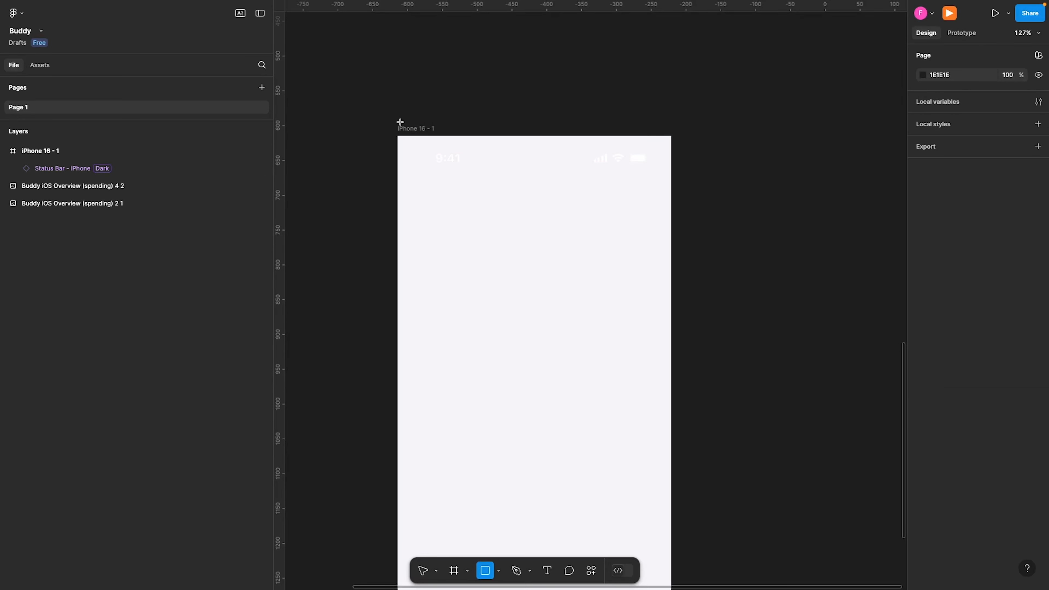
pyautogui.moveTo(397, 136)
pyautogui.mouseDown()
pyautogui.moveTo(590, 246)
pyautogui.moveTo(668, 238)
pyautogui.mouseUp()
pyautogui.press('super+bracketleft')
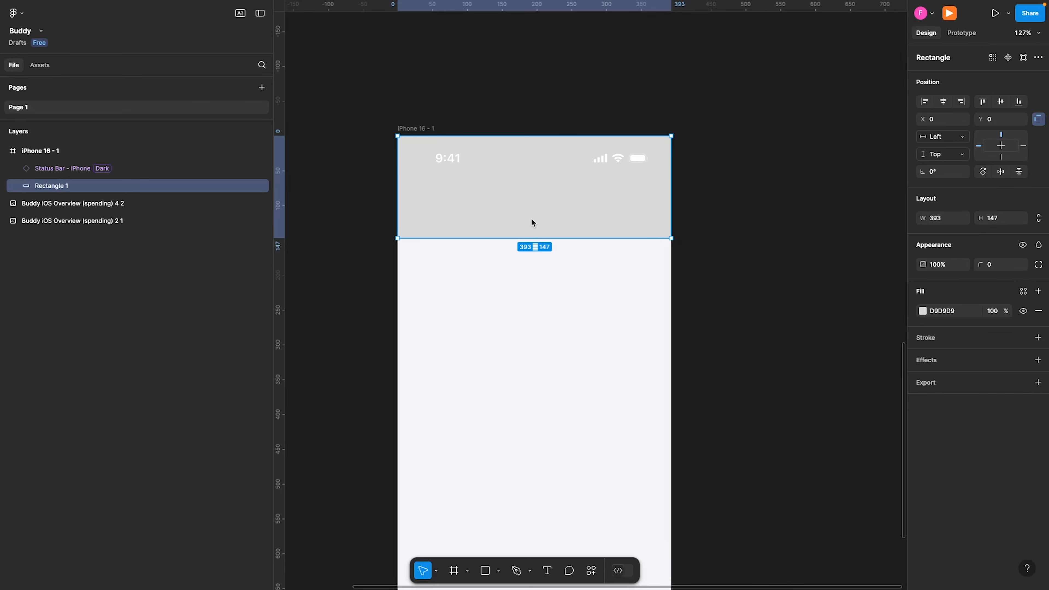
# - Change the header rectangle's fill to a linear gradient and set its 0% stop to B46EF6
pyautogui.click(922, 311)
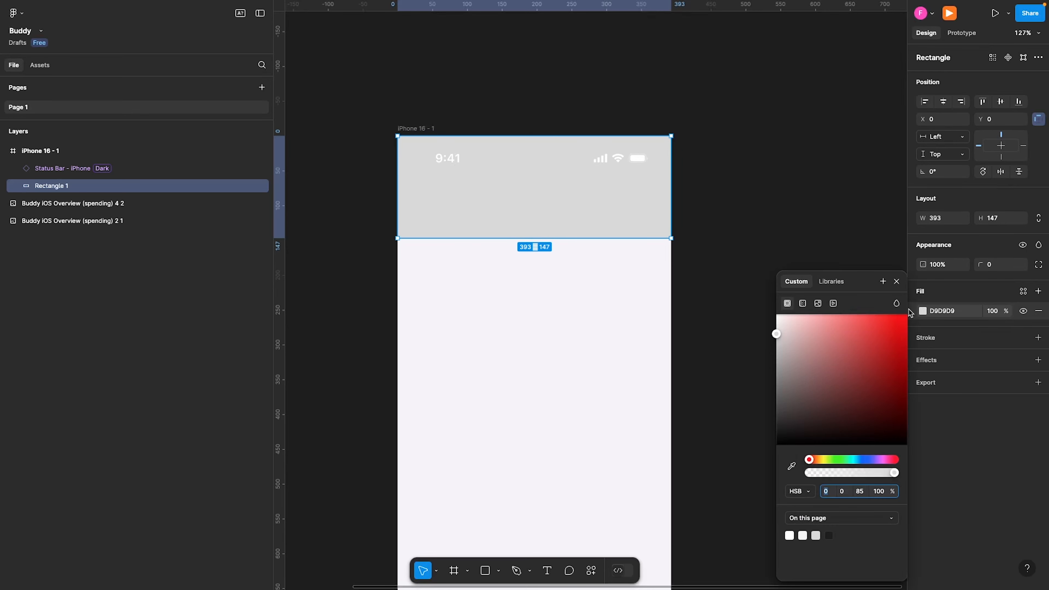
pyautogui.click(804, 305)
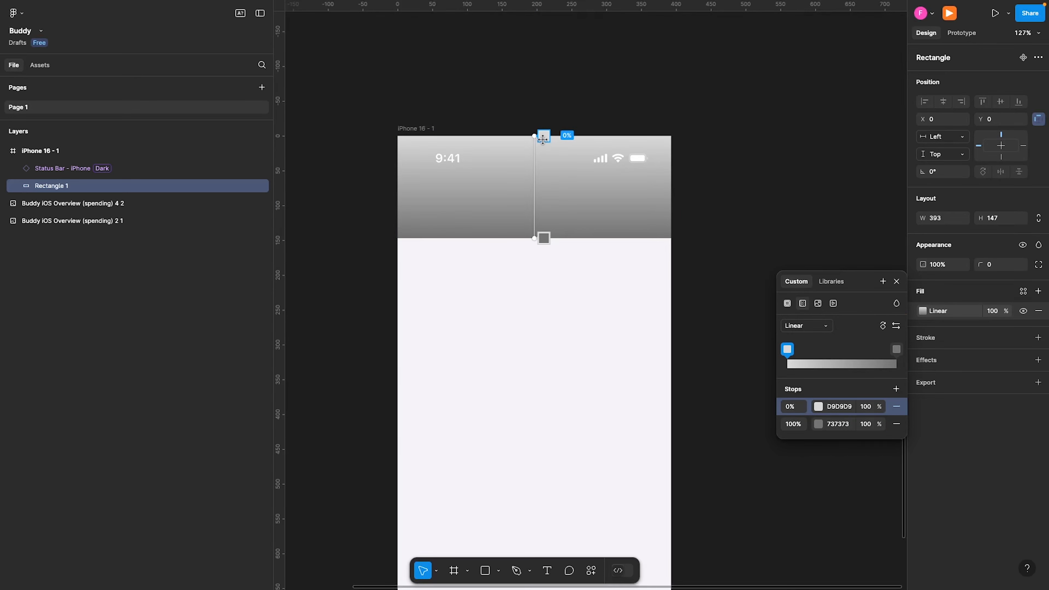
pyautogui.hscroll(3, 702, 289)
pyautogui.click(840, 407)
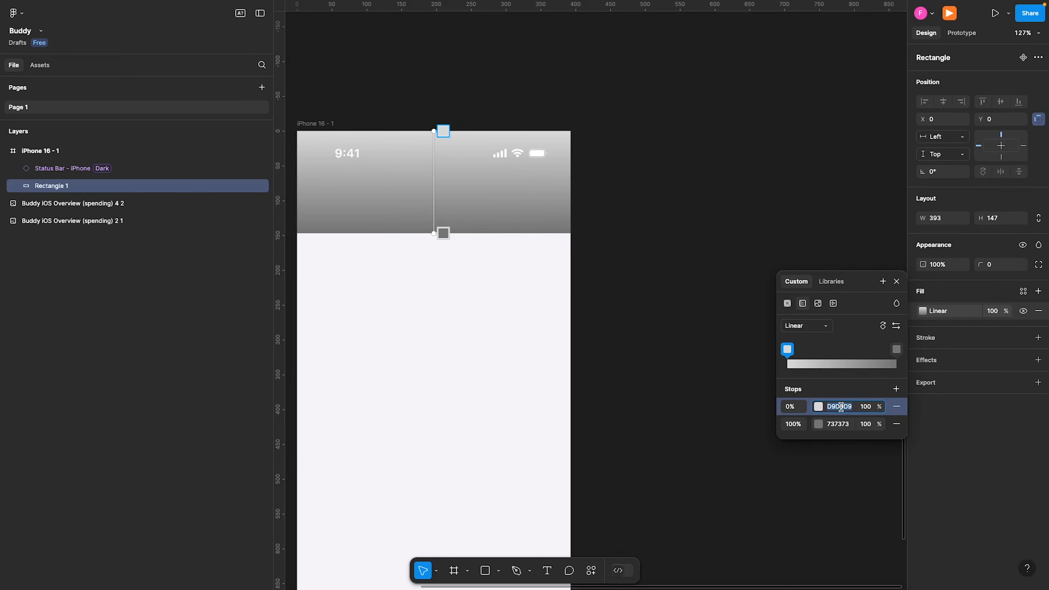
pyautogui.write('b46ef6')
pyautogui.press('Return')
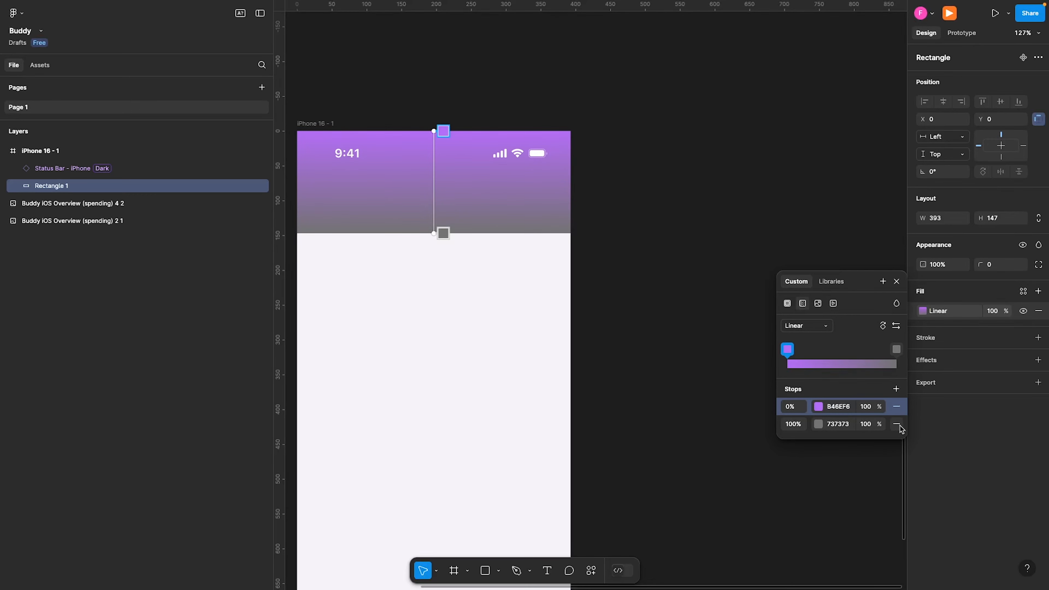
# - Set the 100% stop of the header rectangle's gradient to 9B41EF and leave the fill settings
pyautogui.click(837, 423)
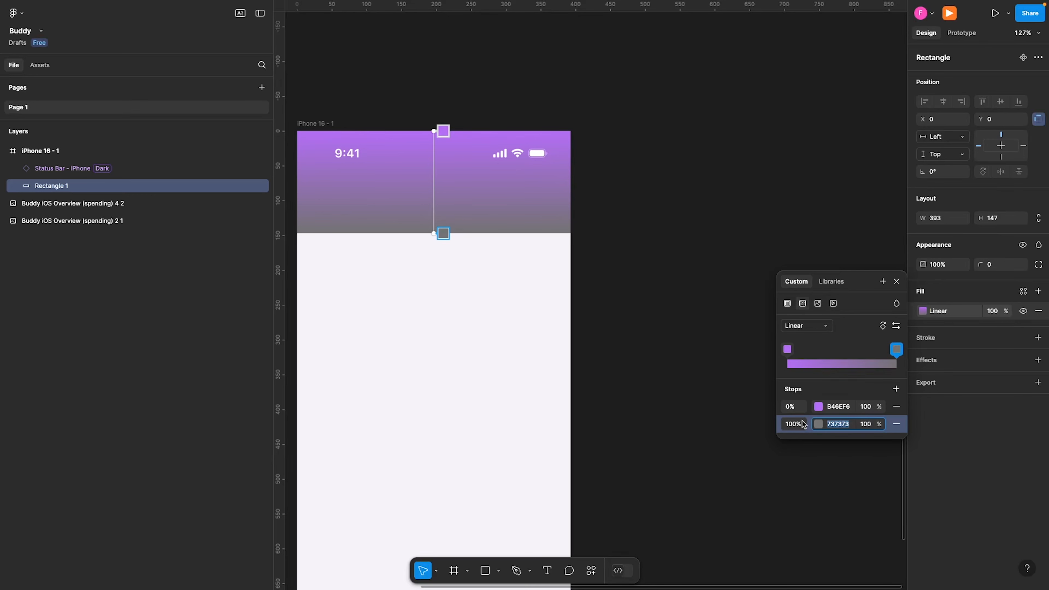
pyautogui.click(816, 424)
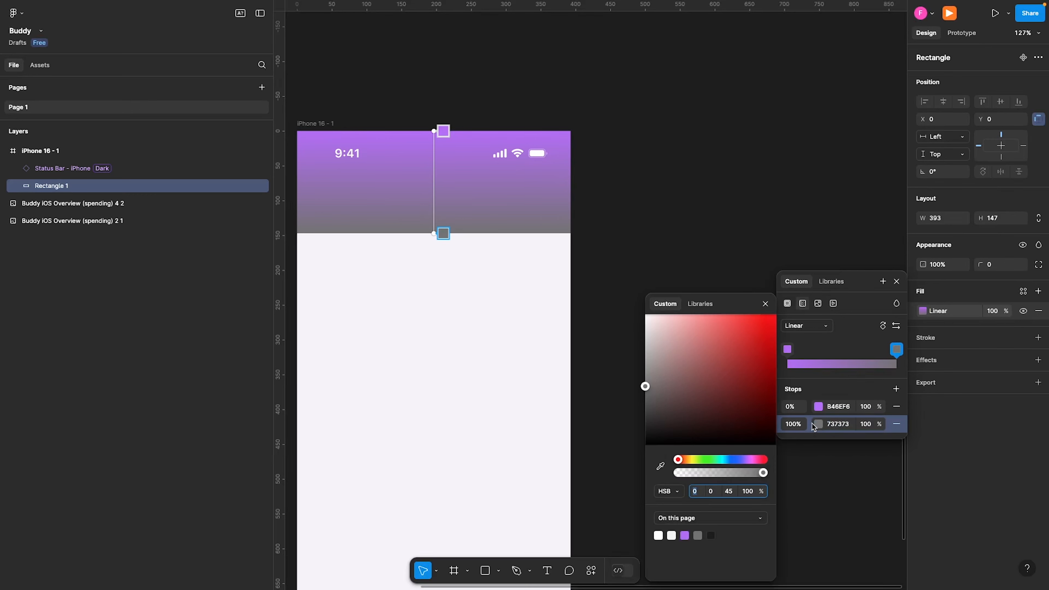
pyautogui.click(659, 466)
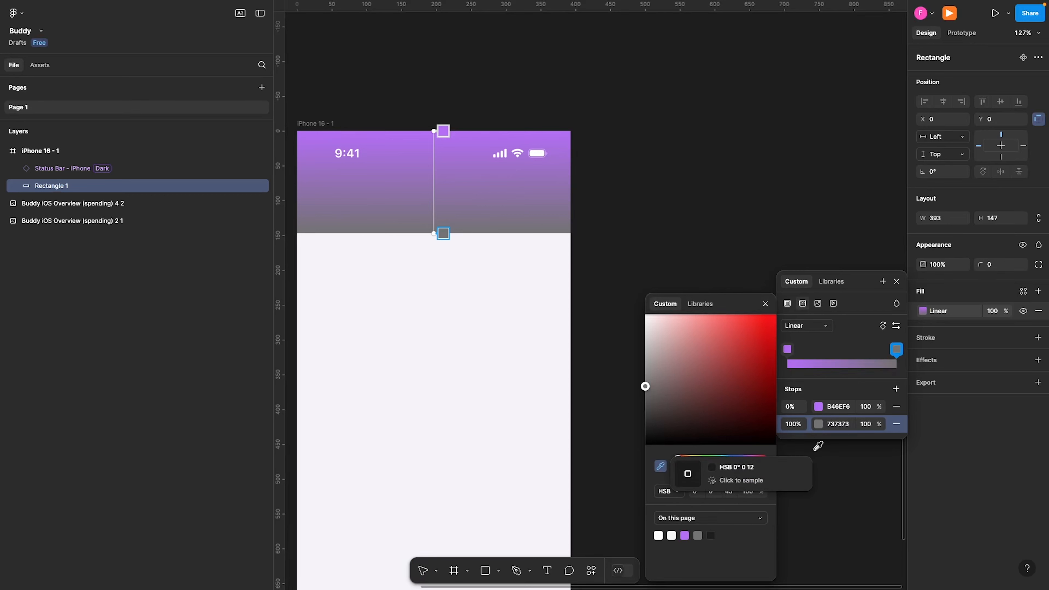
pyautogui.write('9B41EF')
pyautogui.press('Return')
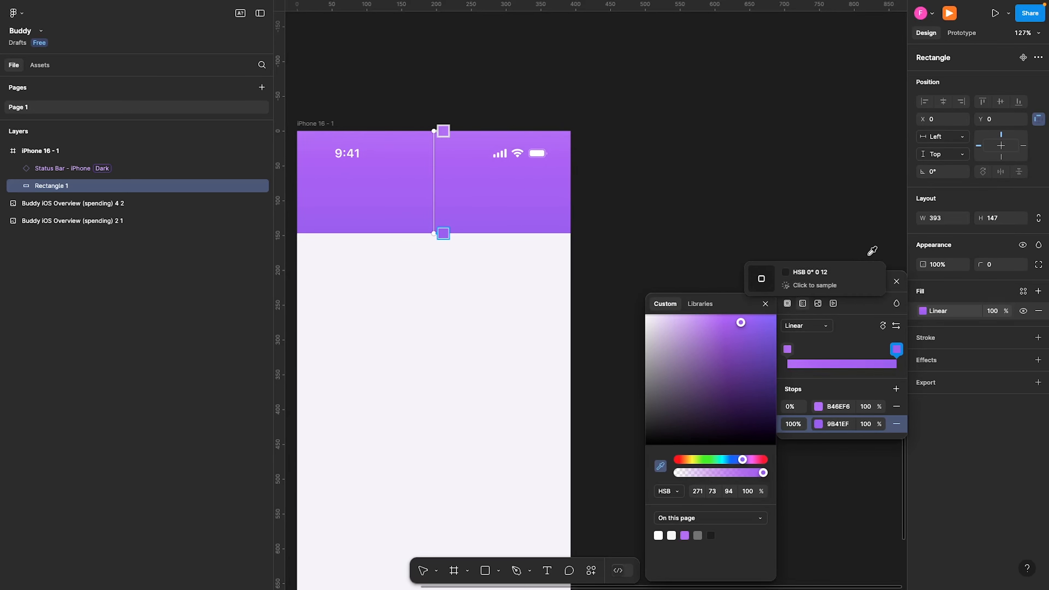
pyautogui.press('Escape')
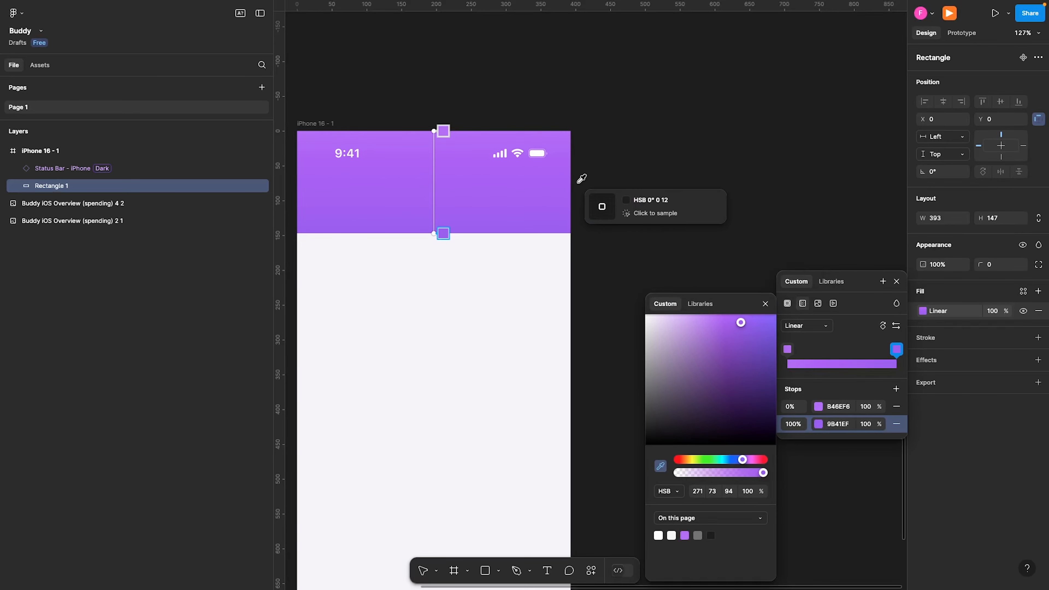
pyautogui.press('Escape')
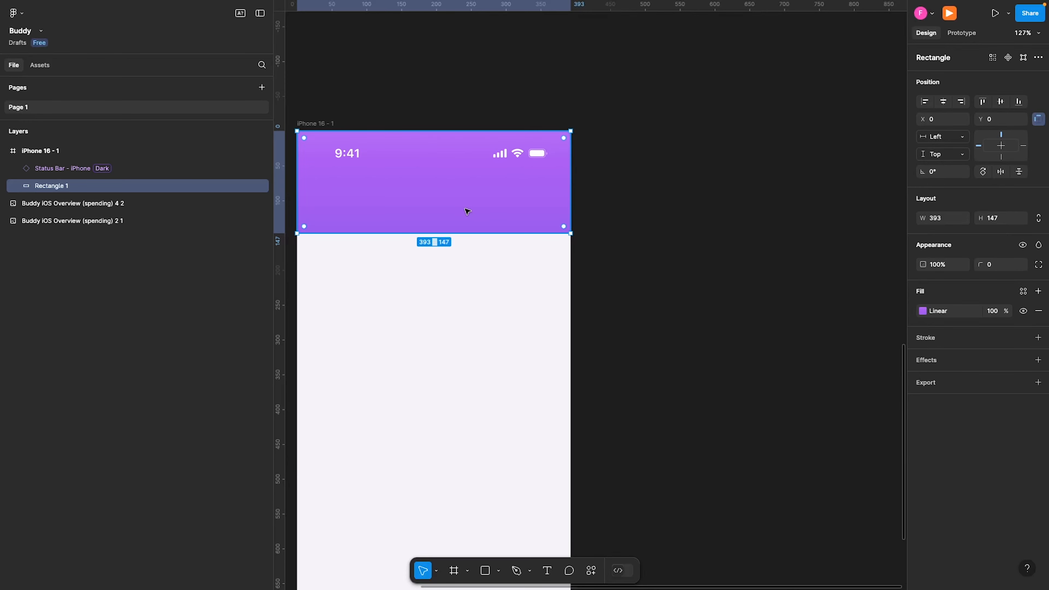
# - Angle the header gradient so it runs diagonally from the rectangle's upper-left corner to near its lower-right corner
pyautogui.click(922, 310)
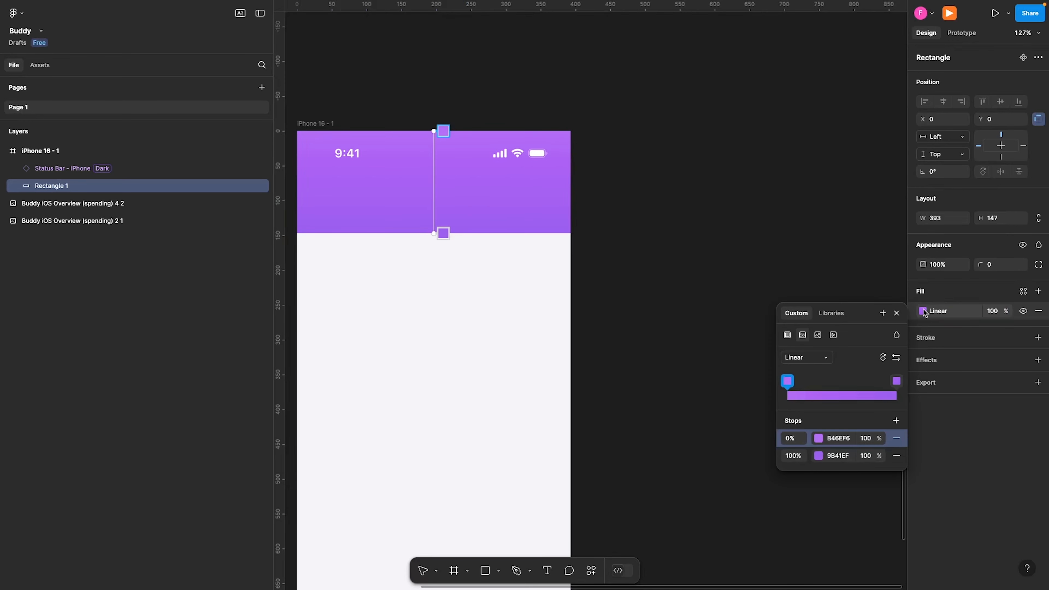
pyautogui.press('Escape')
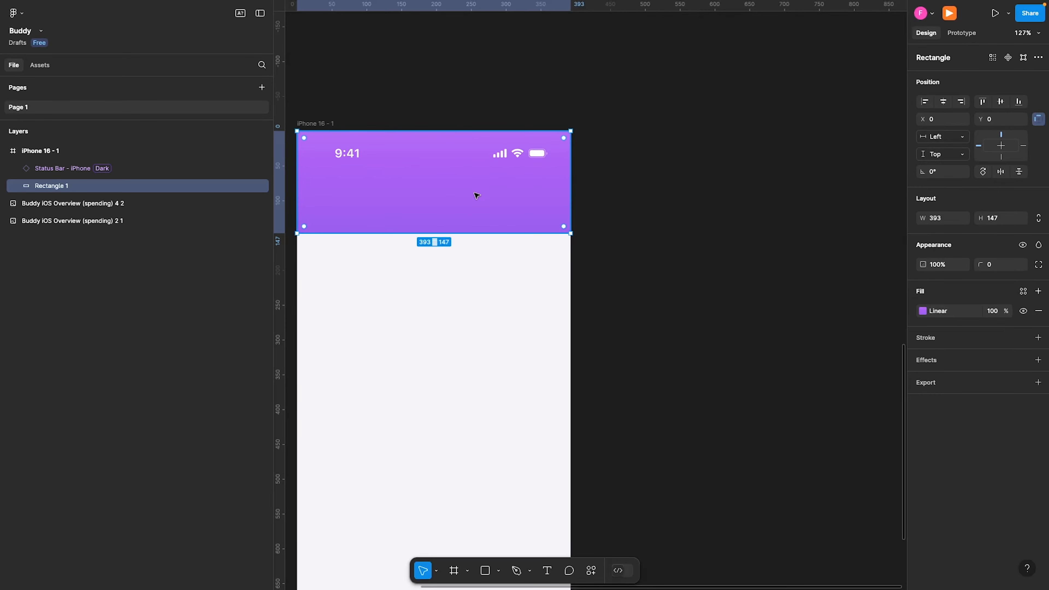
pyautogui.click(922, 311)
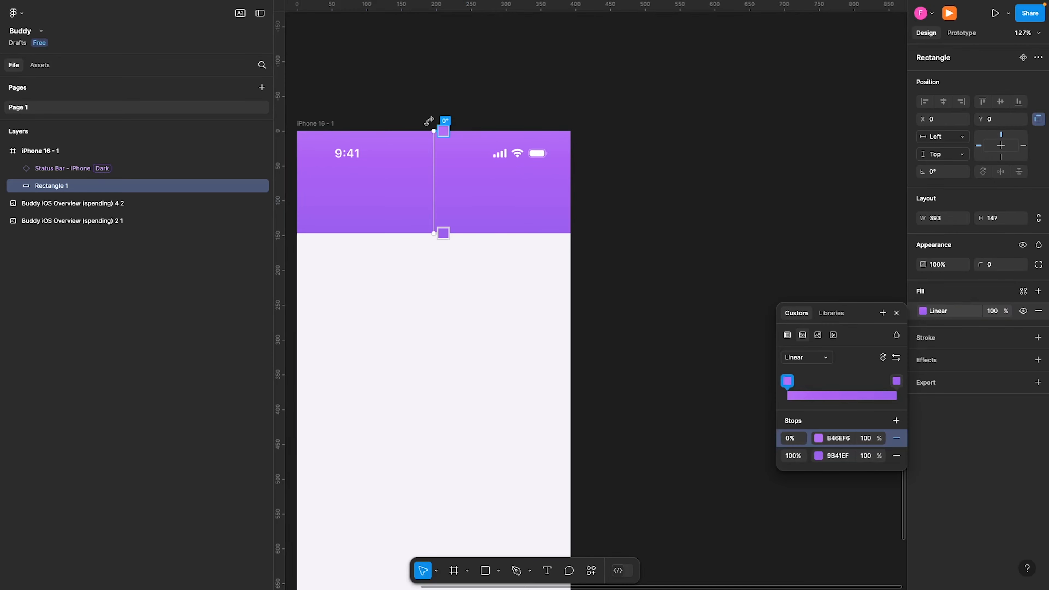
pyautogui.moveTo(434, 129); pyautogui.dragTo(298, 130)
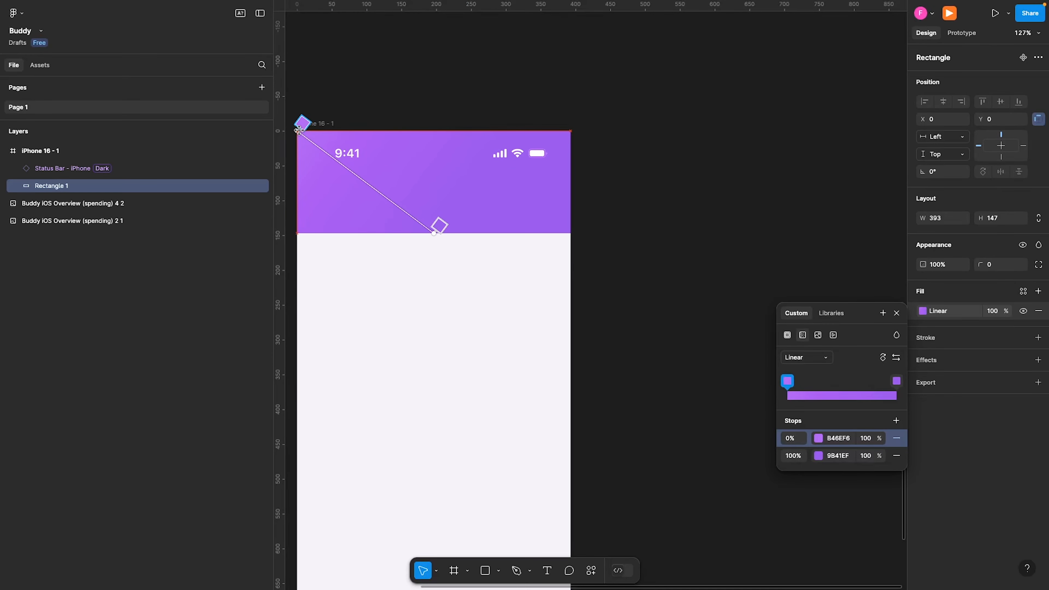
pyautogui.click(440, 224)
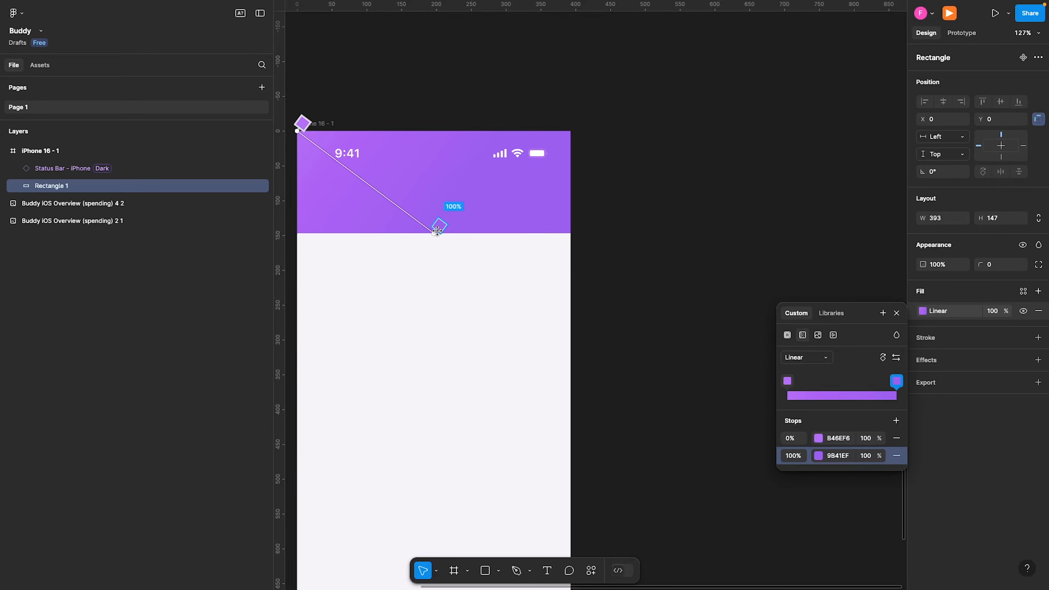
pyautogui.moveTo(432, 230); pyautogui.dragTo(575, 242)
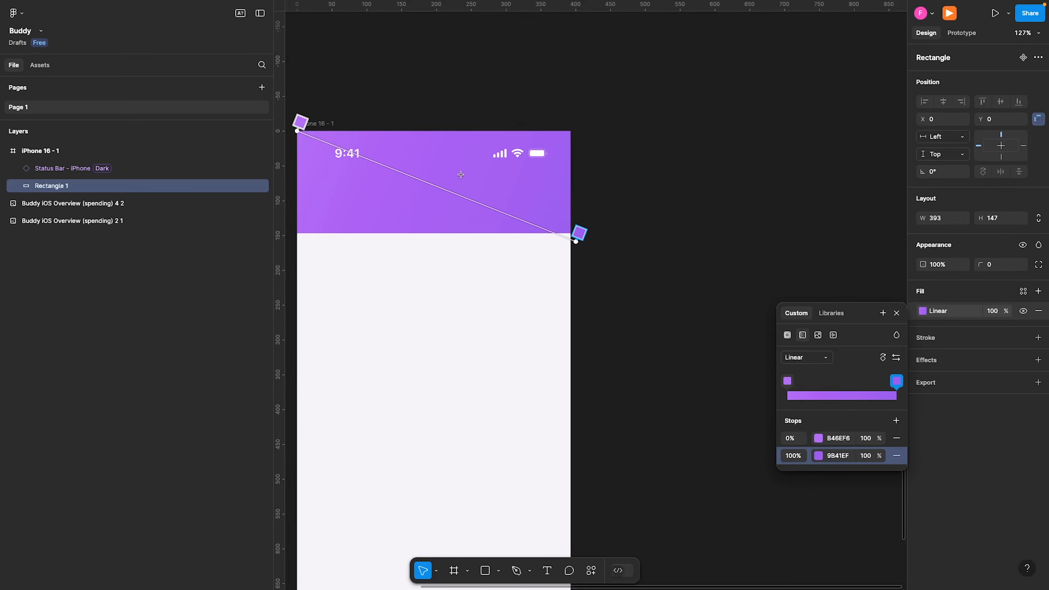
pyautogui.moveTo(575, 243)
pyautogui.mouseDown()
pyautogui.moveTo(555, 230)
pyautogui.moveTo(573, 234)
pyautogui.mouseUp()
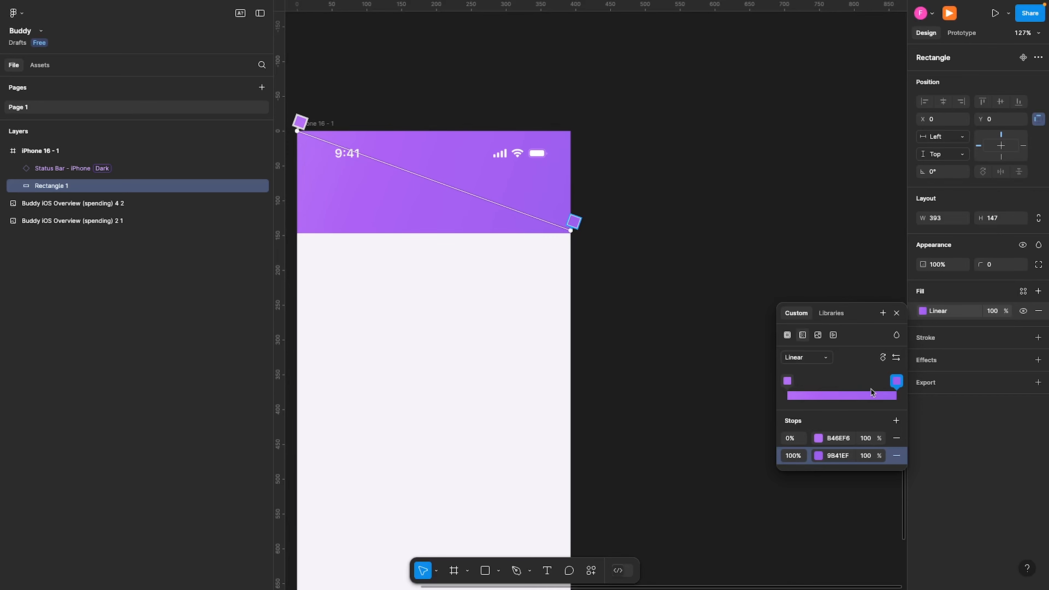
# - Darken the header gradient's 100% stop to 701FBC and deselect the rectangle
pyautogui.click(895, 382)
pyautogui.moveTo(748, 342); pyautogui.dragTo(755, 354)
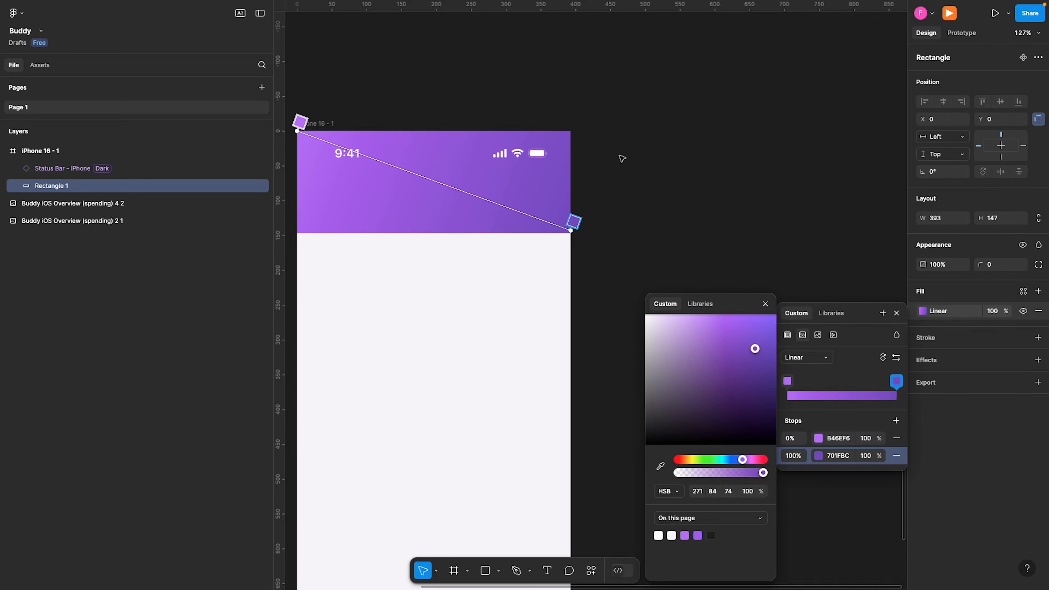
pyautogui.press('Escape')
pyautogui.click(628, 196)
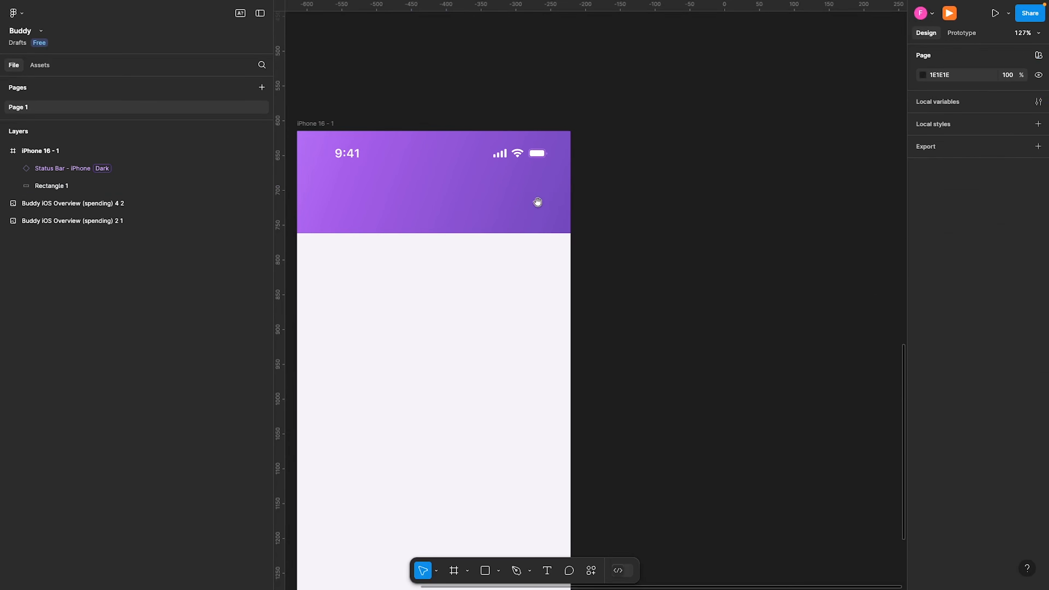
# - Select the gradient header rectangle and set its height to 152
pyautogui.moveTo(536, 201); pyautogui.dragTo(632, 185)
pyautogui.click(550, 182)
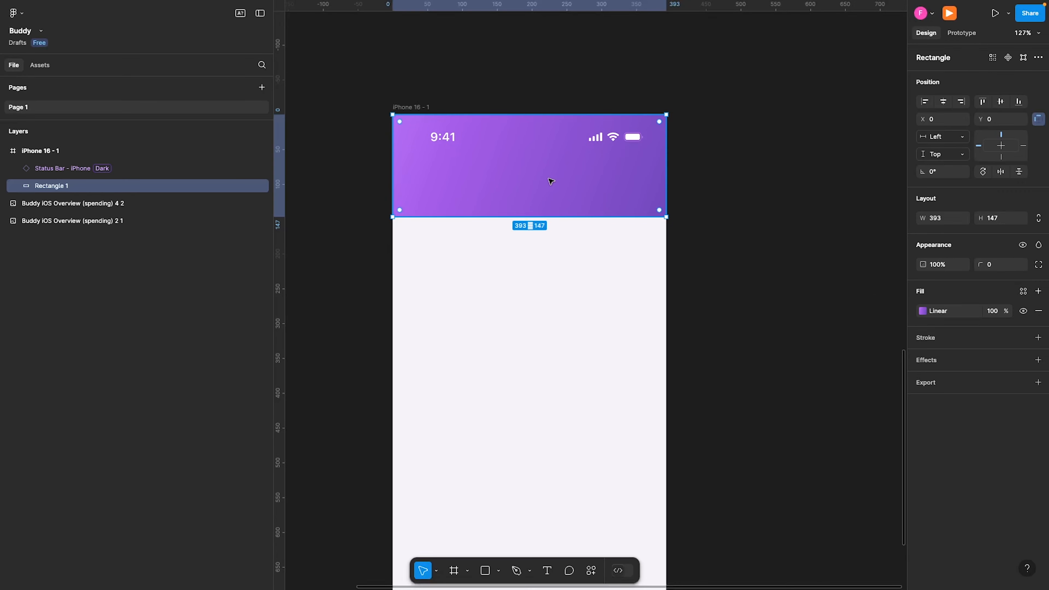
pyautogui.click(1005, 220)
pyautogui.click(1008, 220)
pyautogui.write('152')
pyautogui.press('Return')
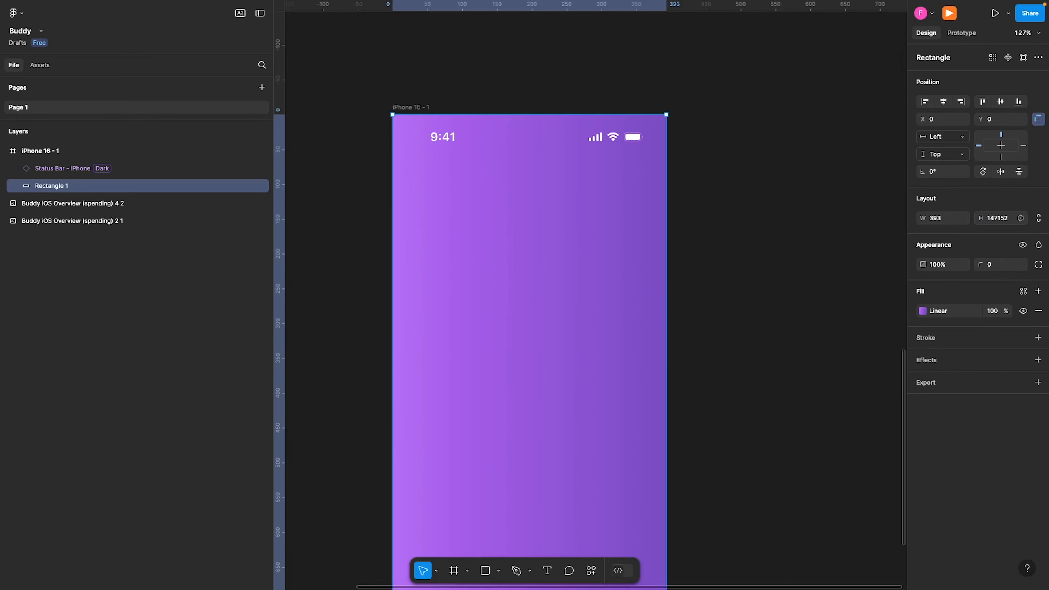
pyautogui.click(1001, 220)
pyautogui.write('1')
pyautogui.press('Return')
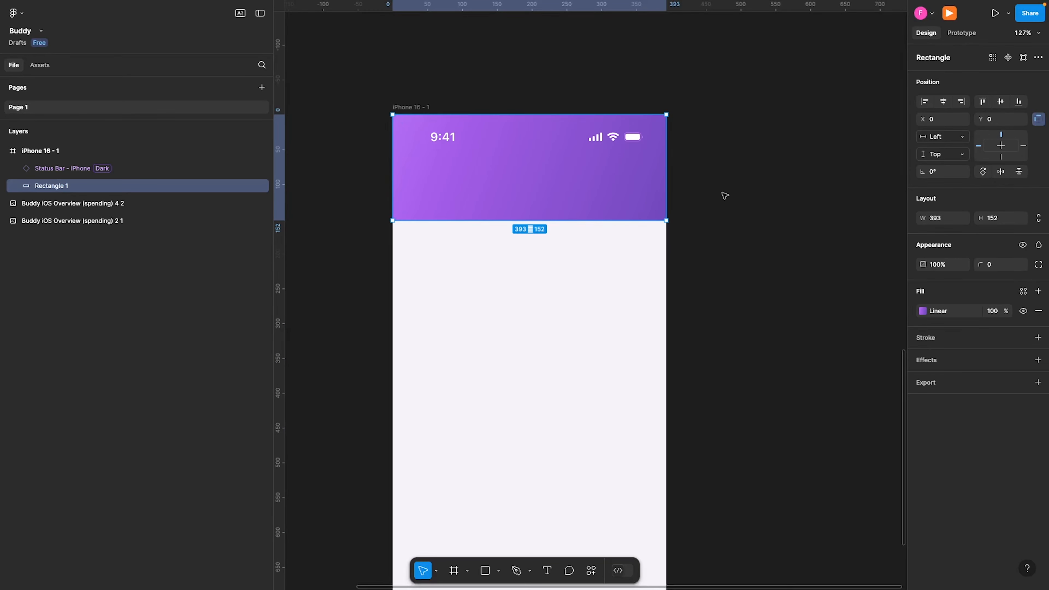
pyautogui.click(922, 310)
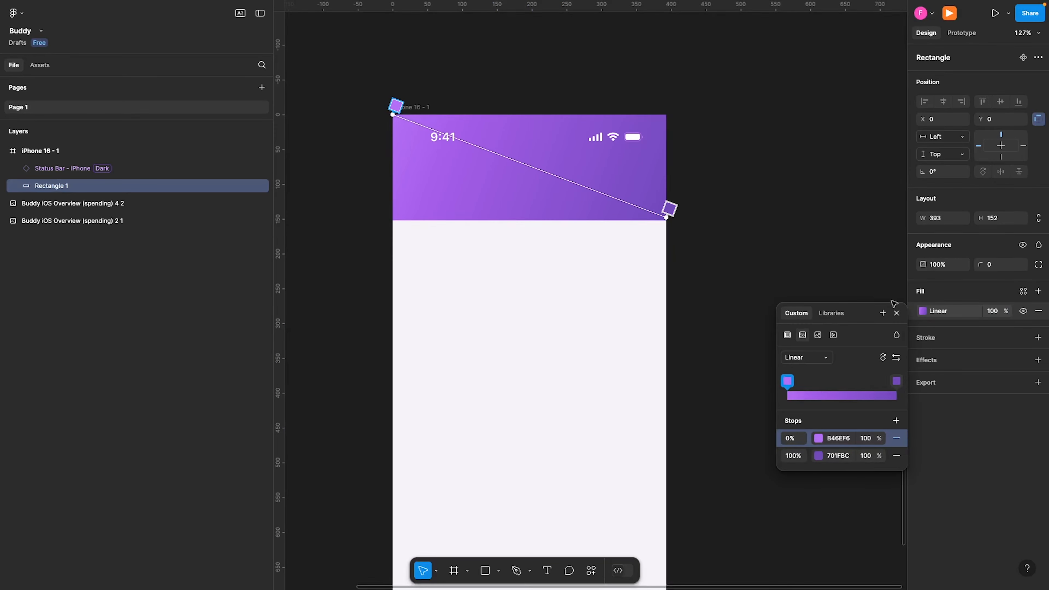
pyautogui.click(897, 313)
pyautogui.click(799, 262)
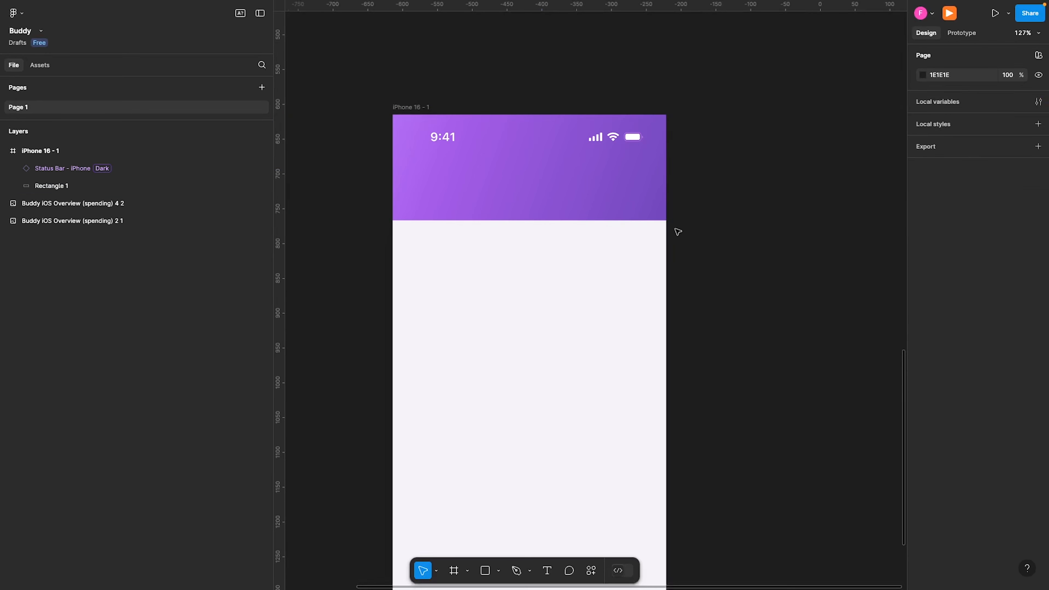
# - Add a text layer reading "Overview: My Household" on the purple header below the status bar
pyautogui.click(584, 206)
pyautogui.press('t')
pyautogui.click(501, 156)
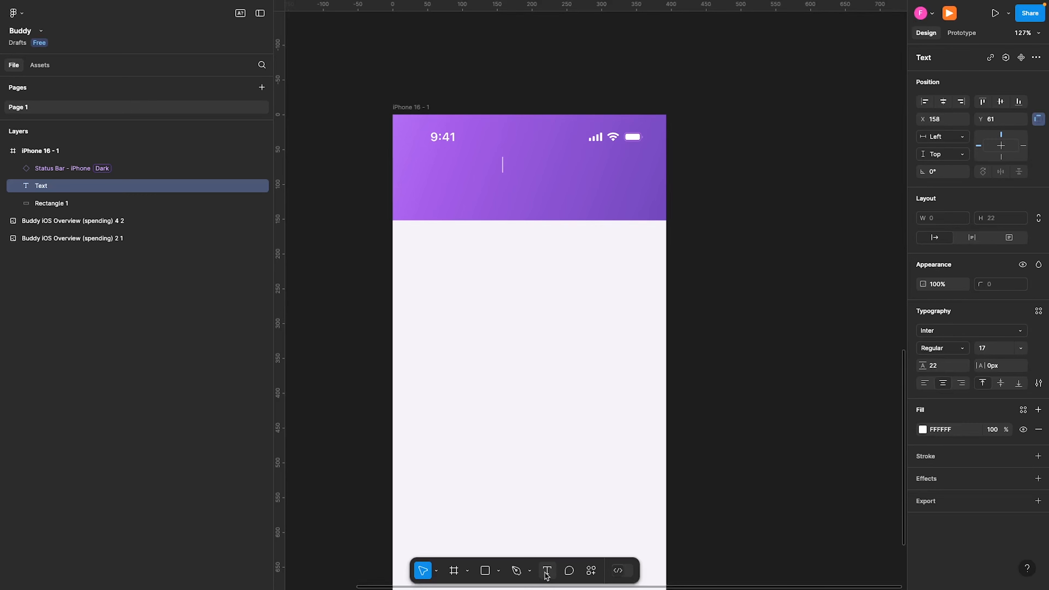
pyautogui.click(546, 570)
pyautogui.click(506, 166)
pyautogui.write('Overiew:')
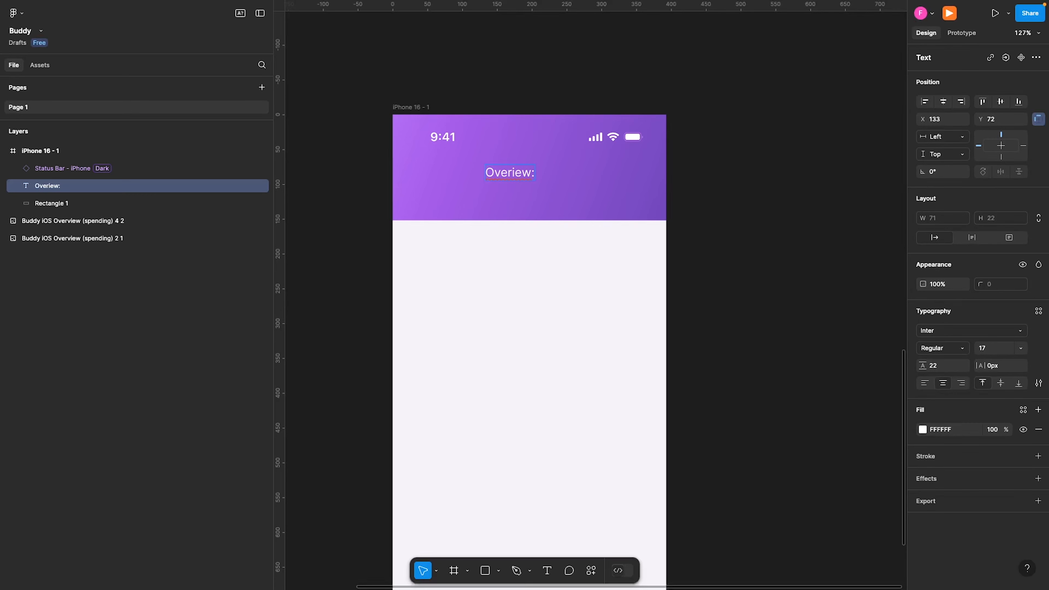
pyautogui.press('BackSpace')
pyautogui.press('BackSpace')
pyautogui.press('BackSpace')
pyautogui.press('BackSpace')
pyautogui.press('BackSpace')
pyautogui.write('view: My H')
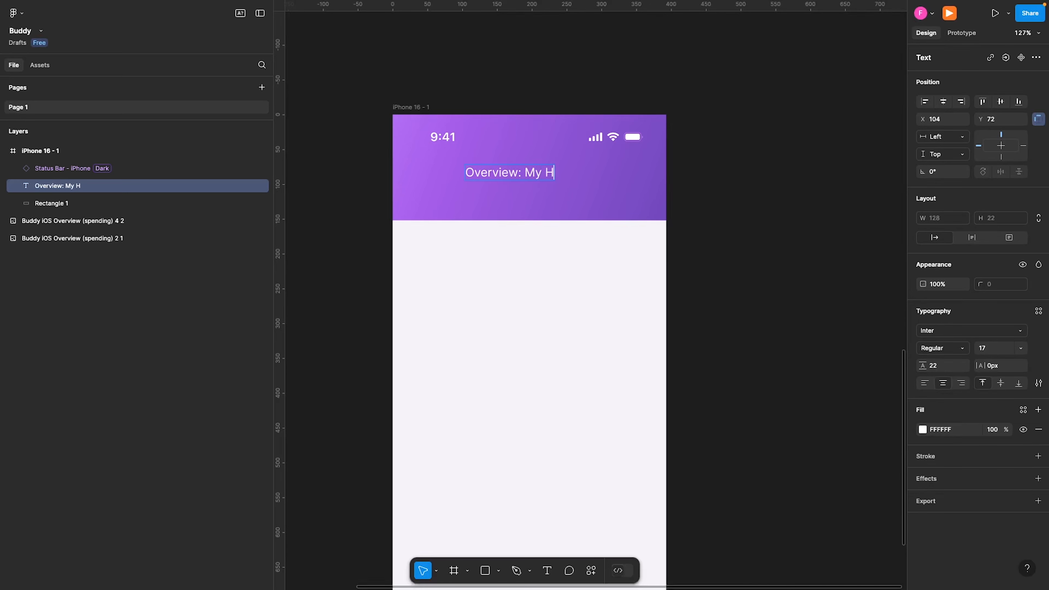
pyautogui.write('ouseo')
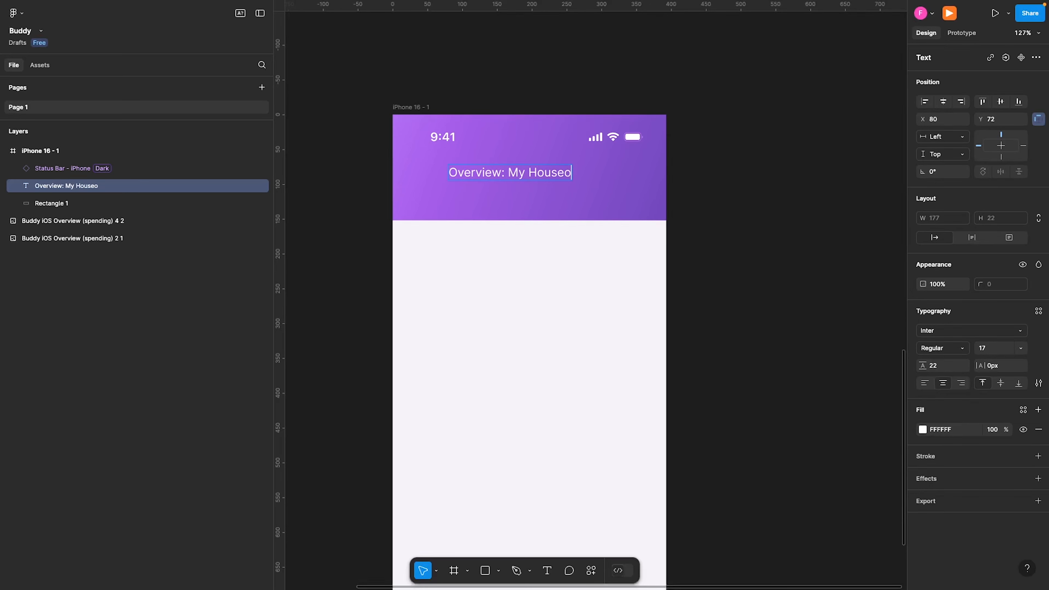
pyautogui.press('BackSpace')
pyautogui.press('BackSpace')
pyautogui.write('ehold')
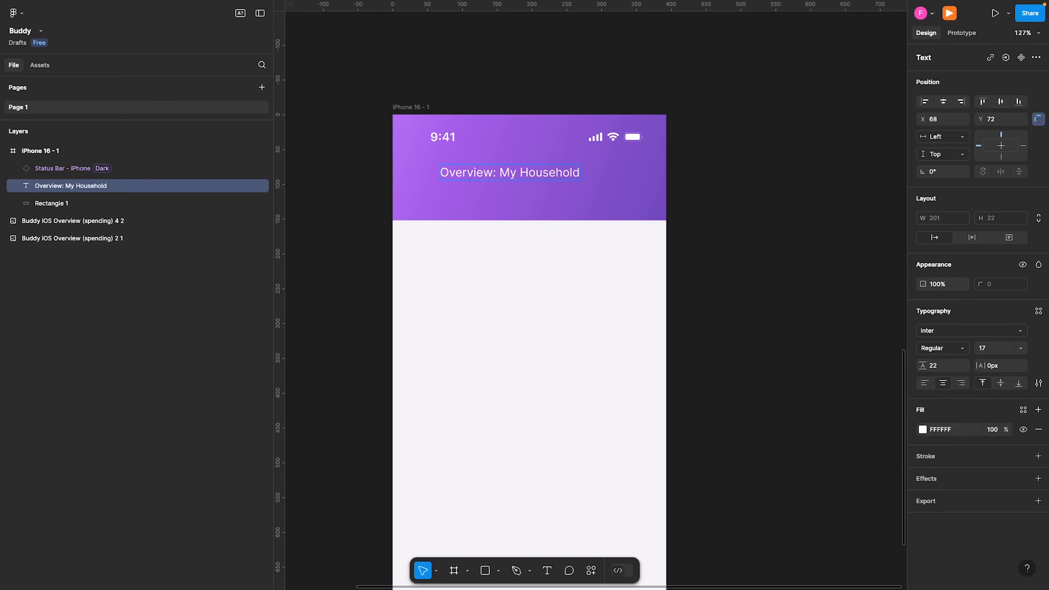
pyautogui.press('Escape')
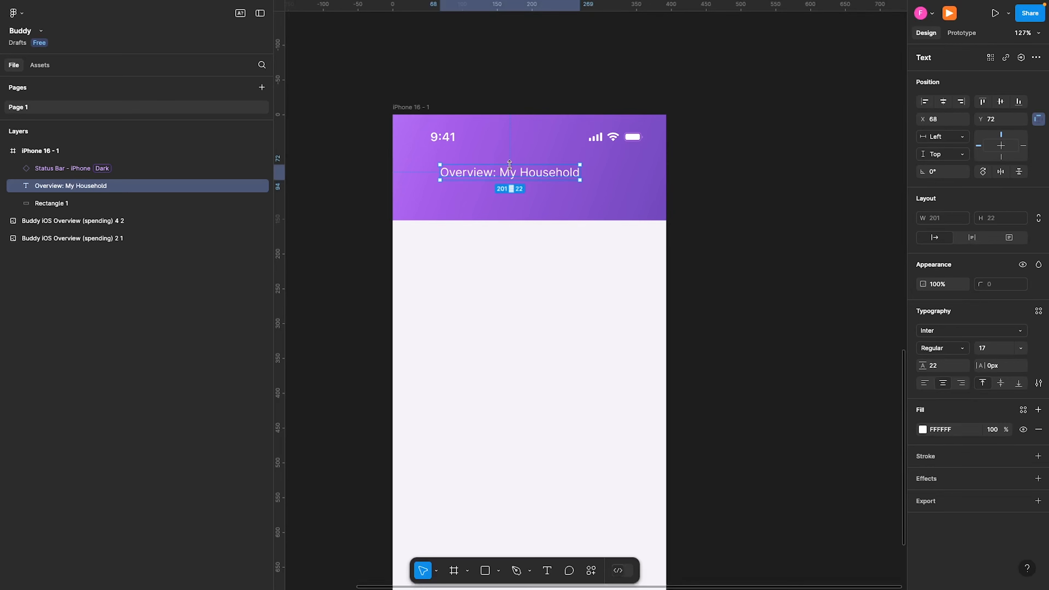
# - Set the font size of the "Overview: My Household" title to 16
pyautogui.click(991, 352)
pyautogui.write('16')
pyautogui.press('Return')
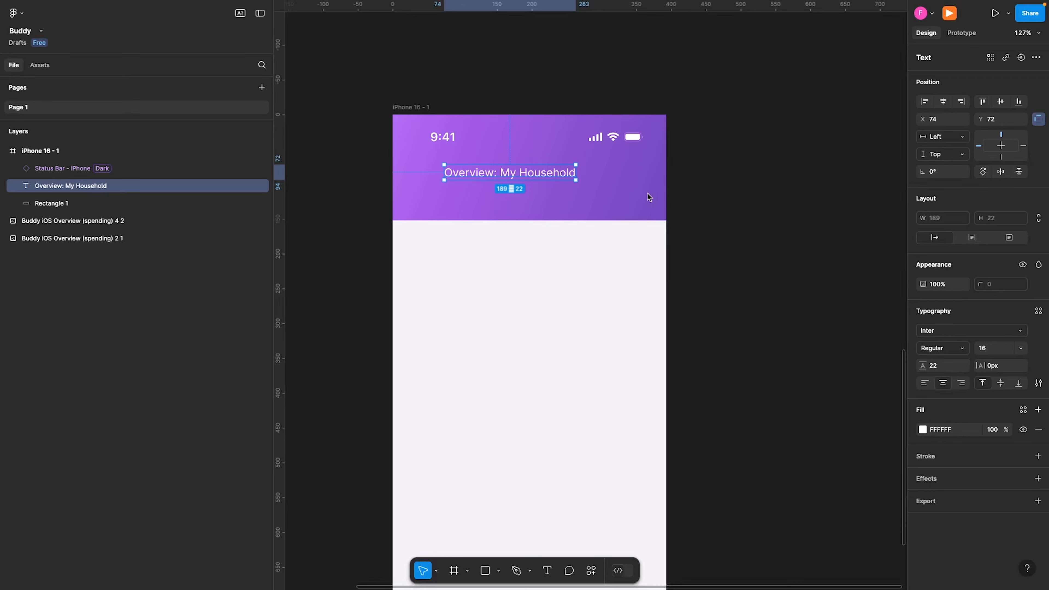
# - Set only the words "My Household" in the header title to Medium weight
pyautogui.doubleClick(538, 174)
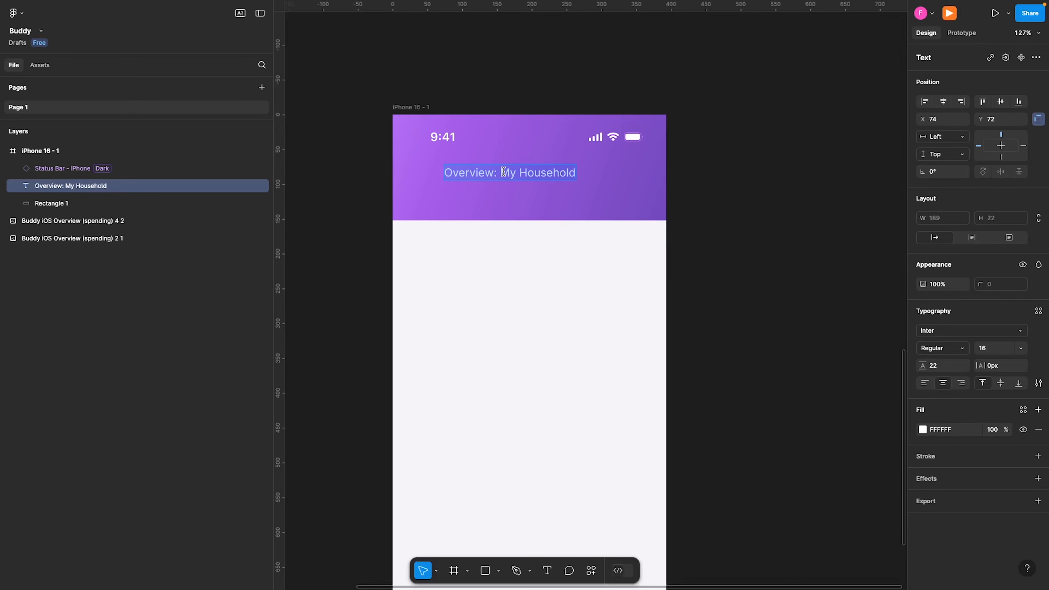
pyautogui.moveTo(503, 171); pyautogui.dragTo(576, 174)
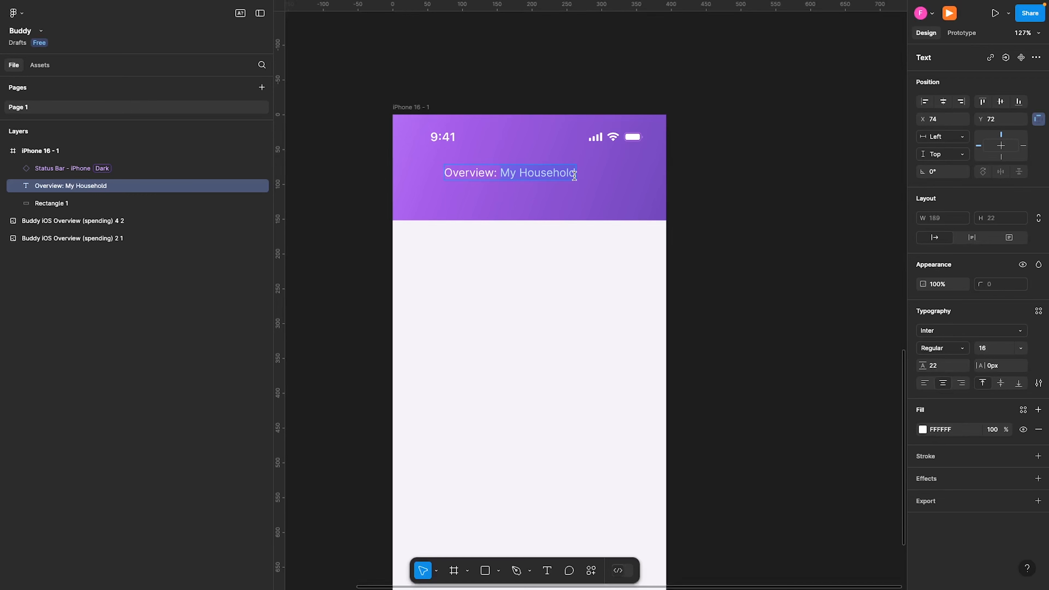
pyautogui.click(969, 354)
pyautogui.click(972, 358)
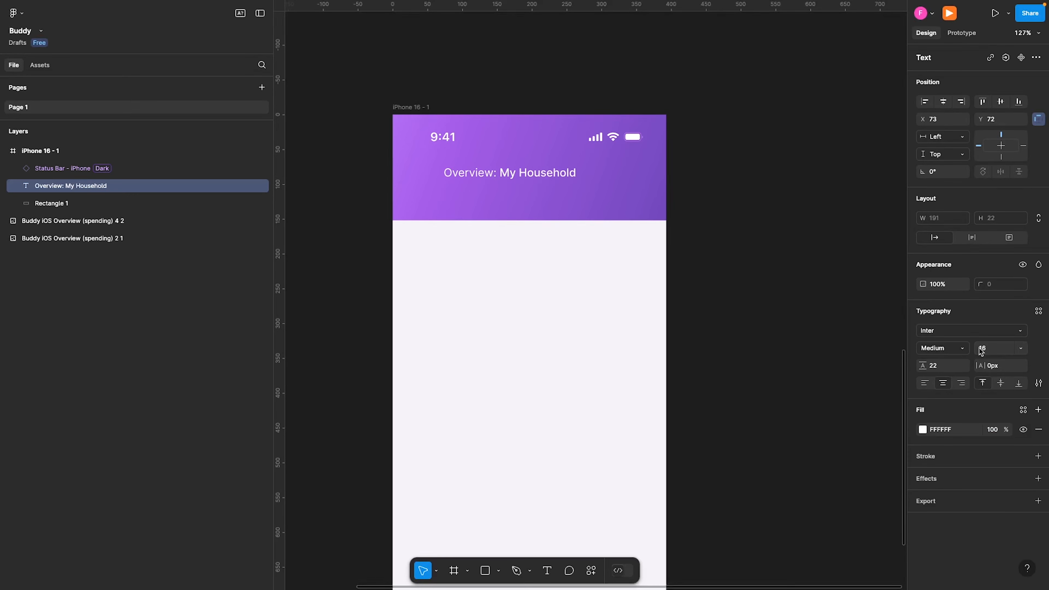
# - Set the letter spacing of the words "My Household" to 1 px and their line height to 20
pyautogui.click(992, 366)
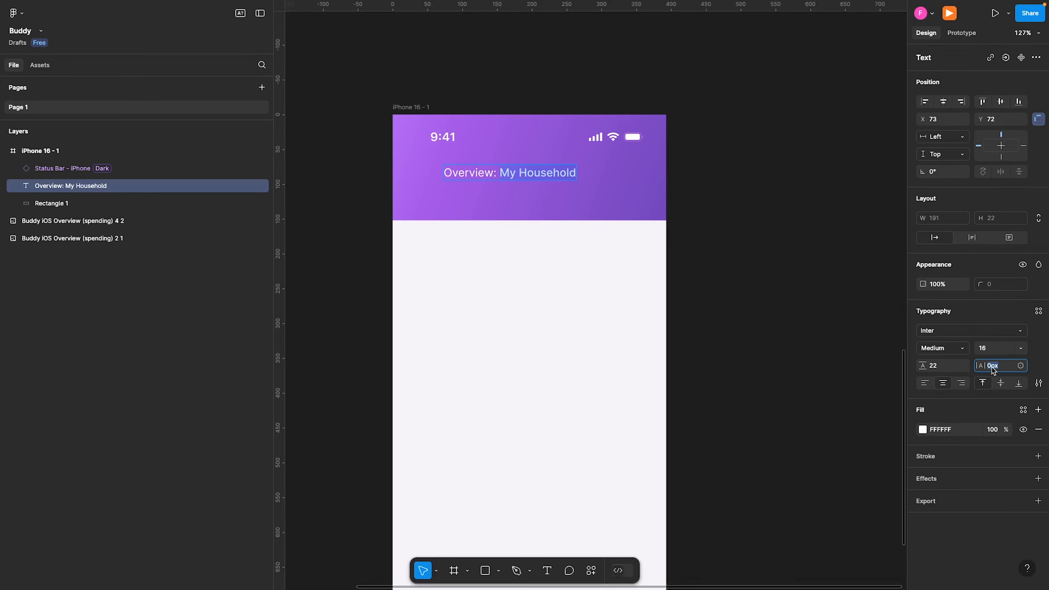
pyautogui.write('20')
pyautogui.press('Return')
pyautogui.click(960, 366)
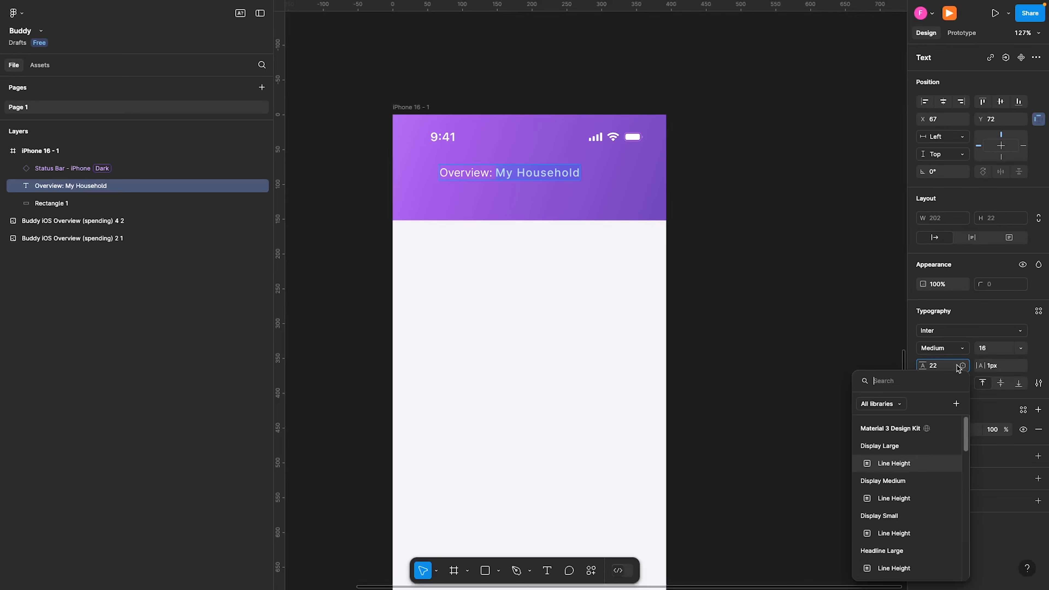
pyautogui.click(947, 366)
pyautogui.click(942, 365)
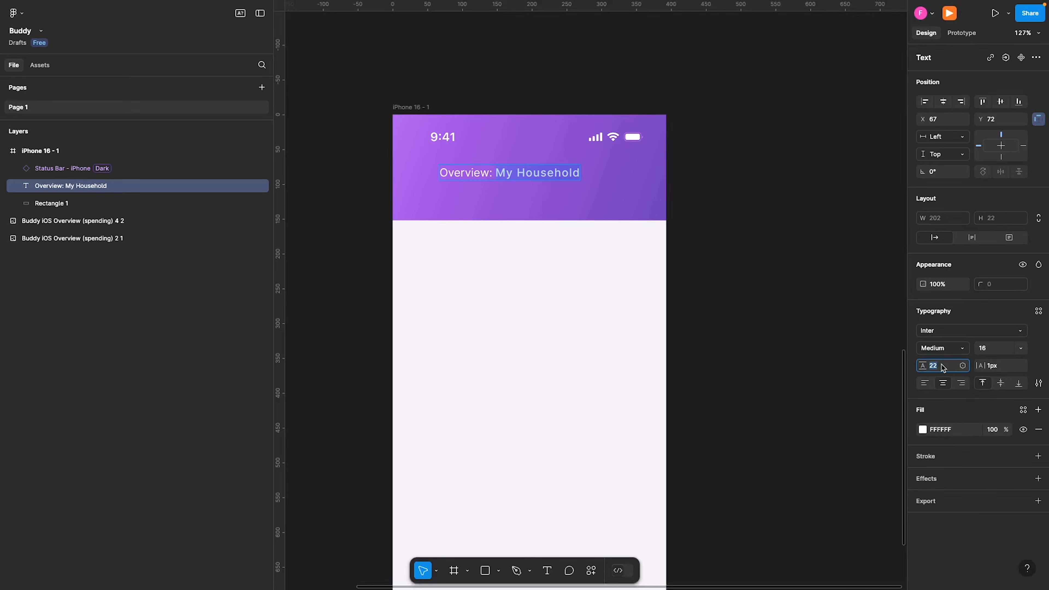
pyautogui.write('20')
pyautogui.press('Return')
# - Center the "Overview: My Household" title horizontally in the phone frame at Y 70
pyautogui.press('Escape')
pyautogui.moveTo(568, 173); pyautogui.dragTo(577, 172)
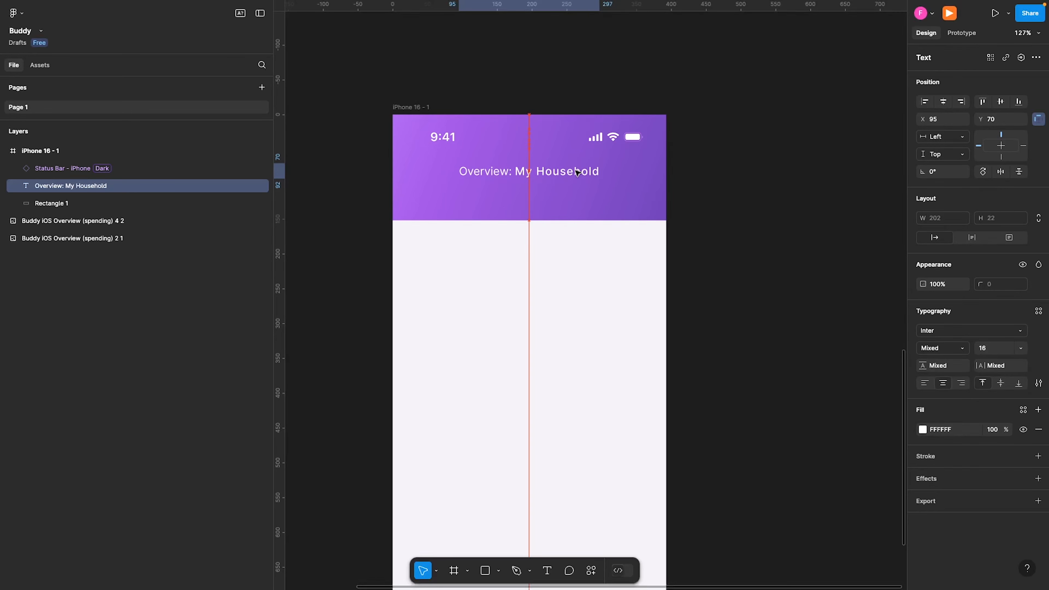
pyautogui.click(944, 103)
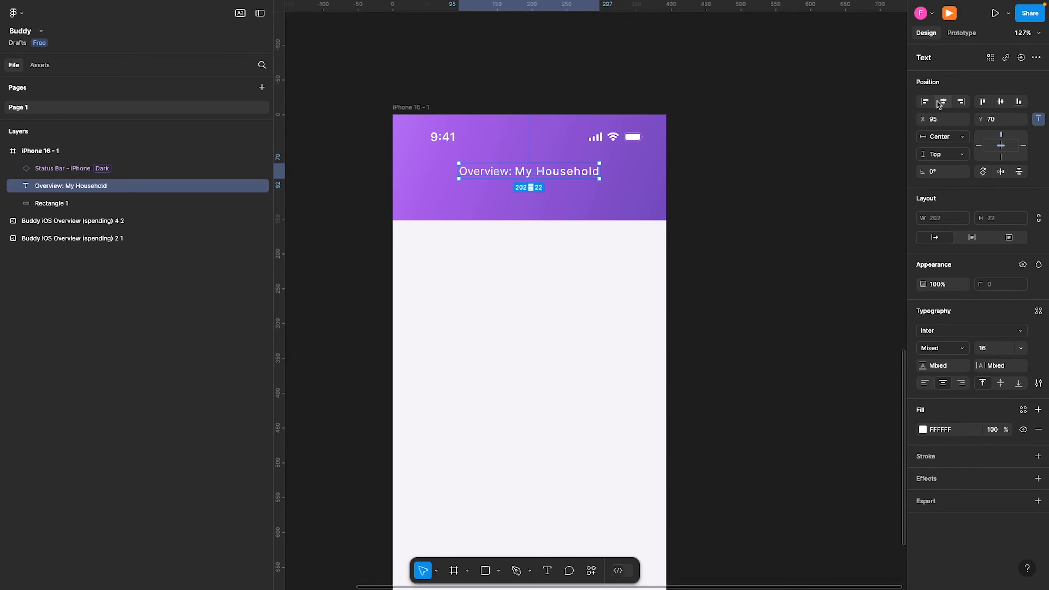
# - Search the plugins for "google", run Material Symbols, and move its window off the phone frame
pyautogui.click(591, 569)
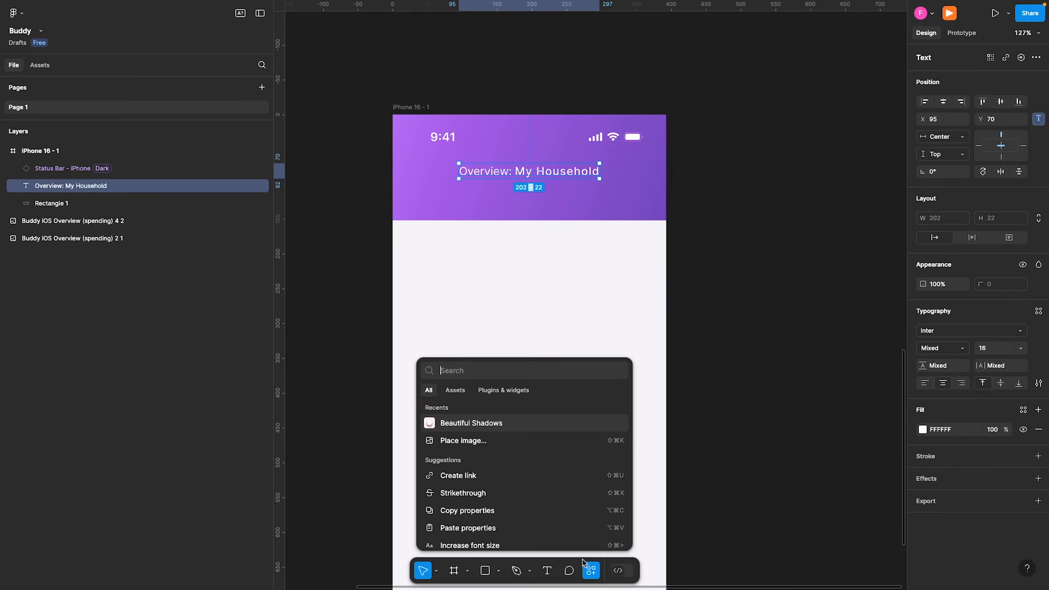
pyautogui.click(590, 570)
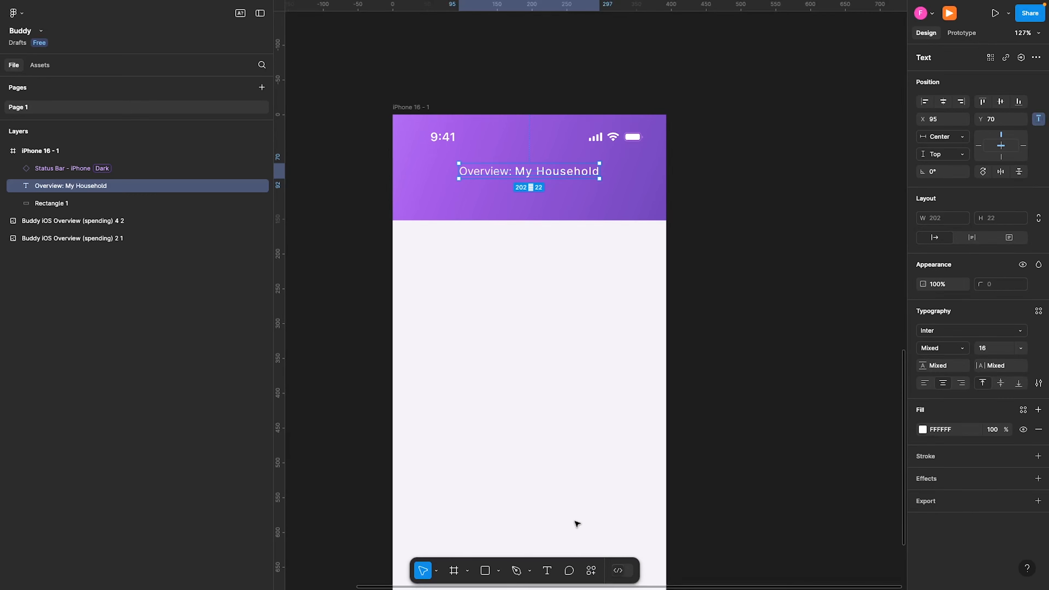
pyautogui.click(591, 570)
pyautogui.click(512, 388)
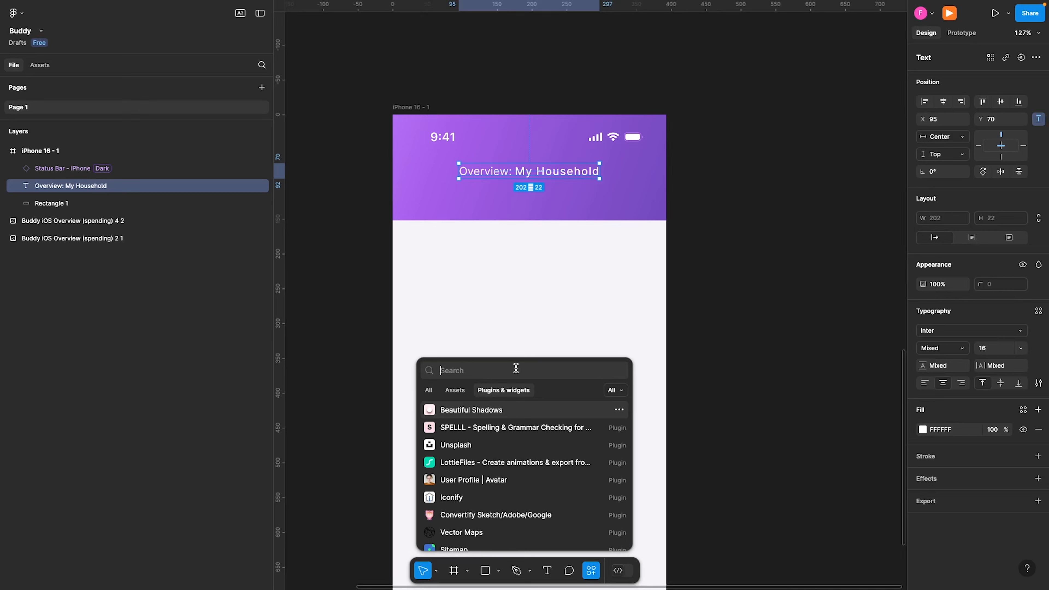
pyautogui.write('goog')
pyautogui.press('BackSpace')
pyautogui.press('BackSpace')
pyautogui.press('BackSpace')
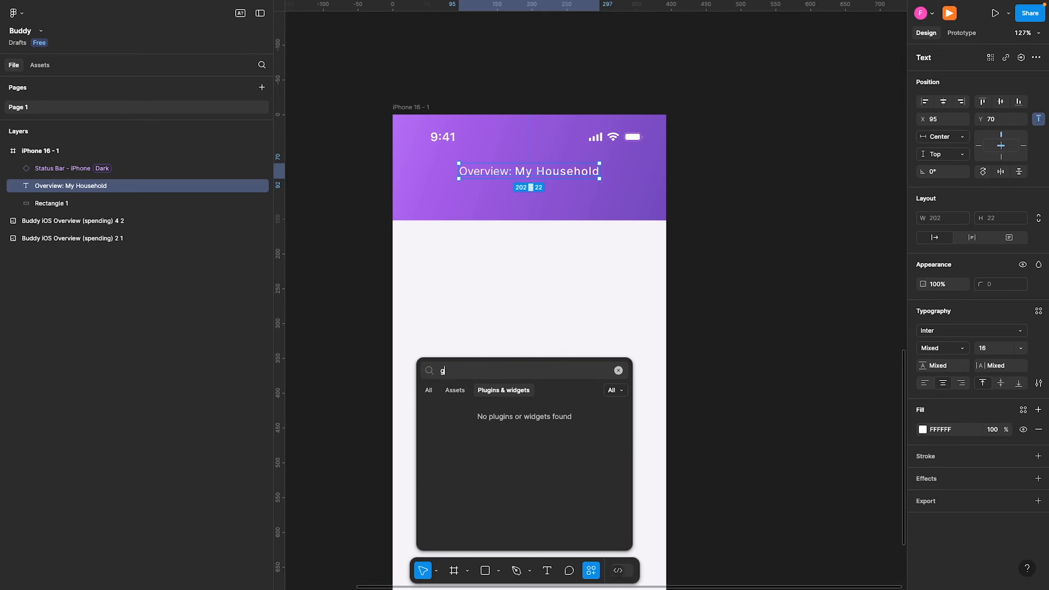
pyautogui.write('o')
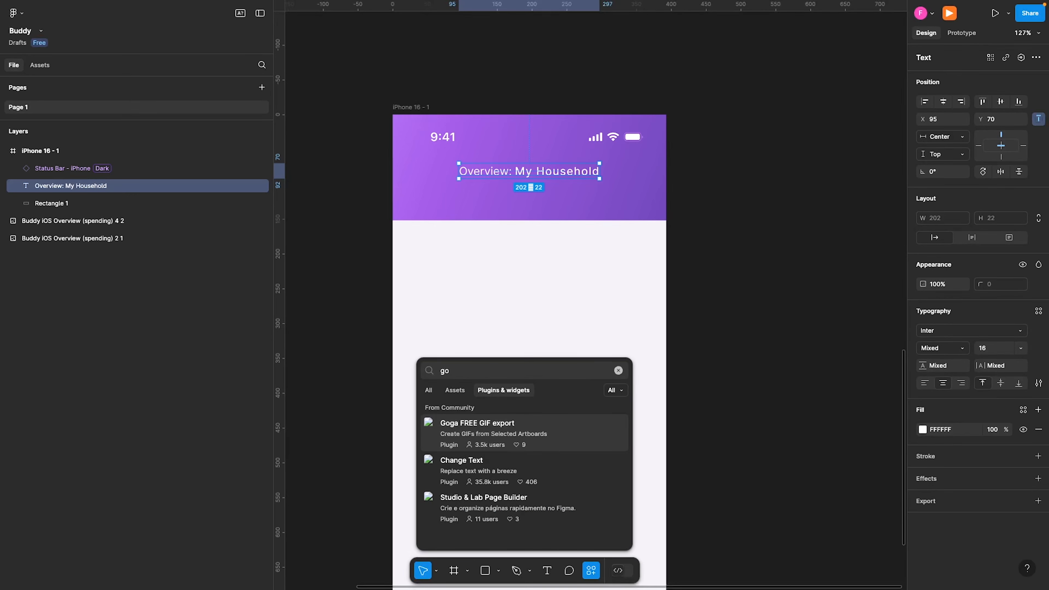
pyautogui.write('ogle')
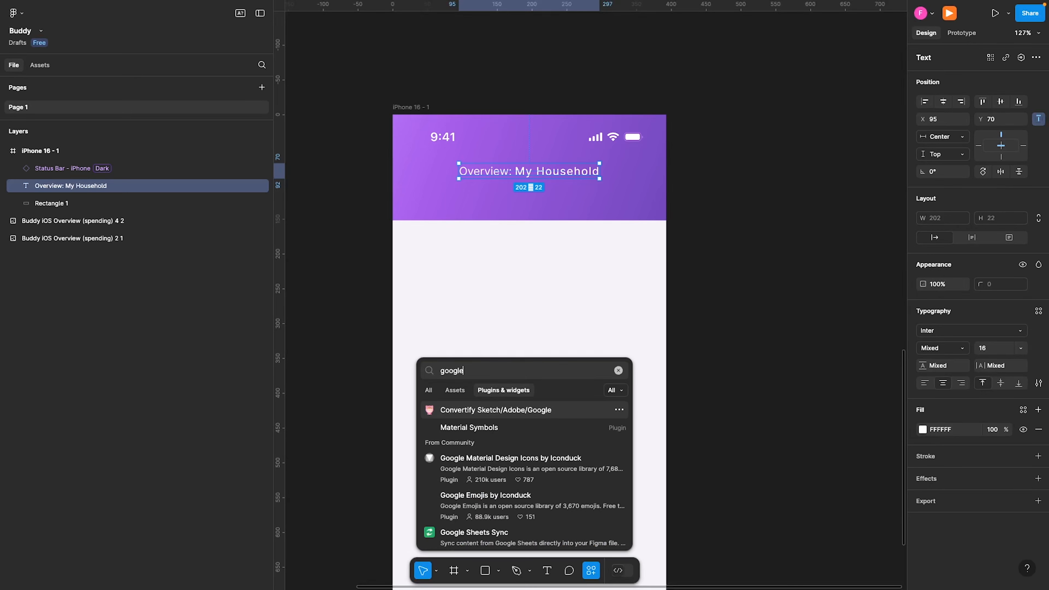
pyautogui.click(487, 430)
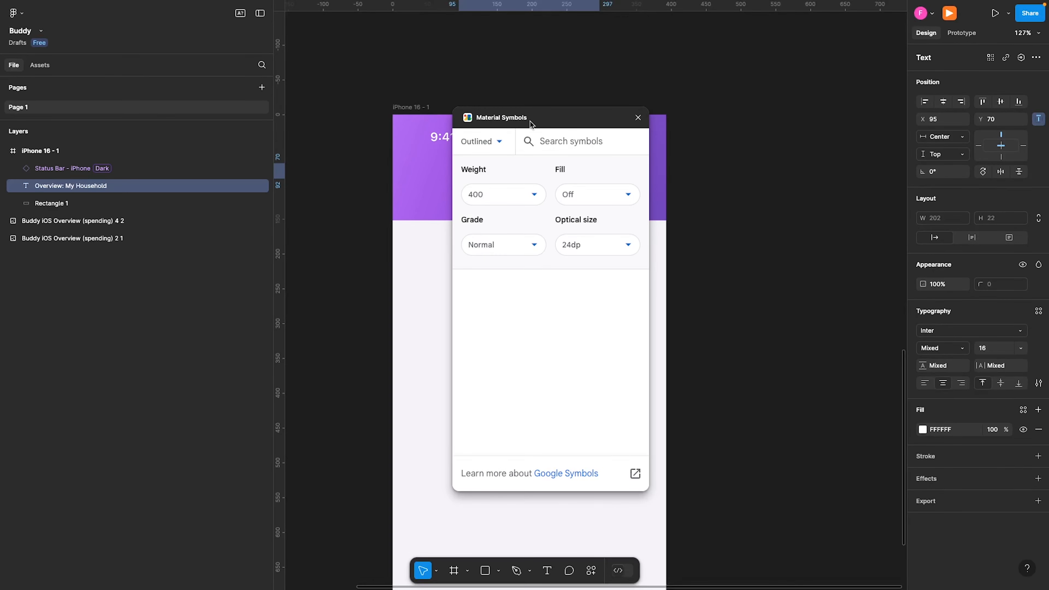
pyautogui.moveTo(531, 123); pyautogui.dragTo(178, 150)
# - Search the symbols for "chev", insert the single upward chevron, and rotate it 180° to point down
pyautogui.click(252, 167)
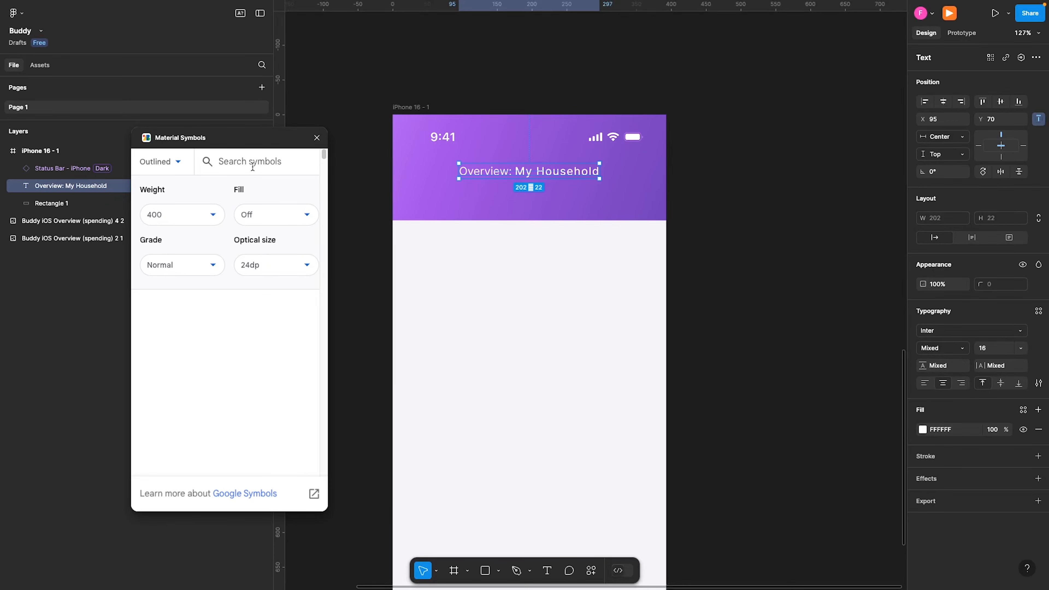
pyautogui.write('che')
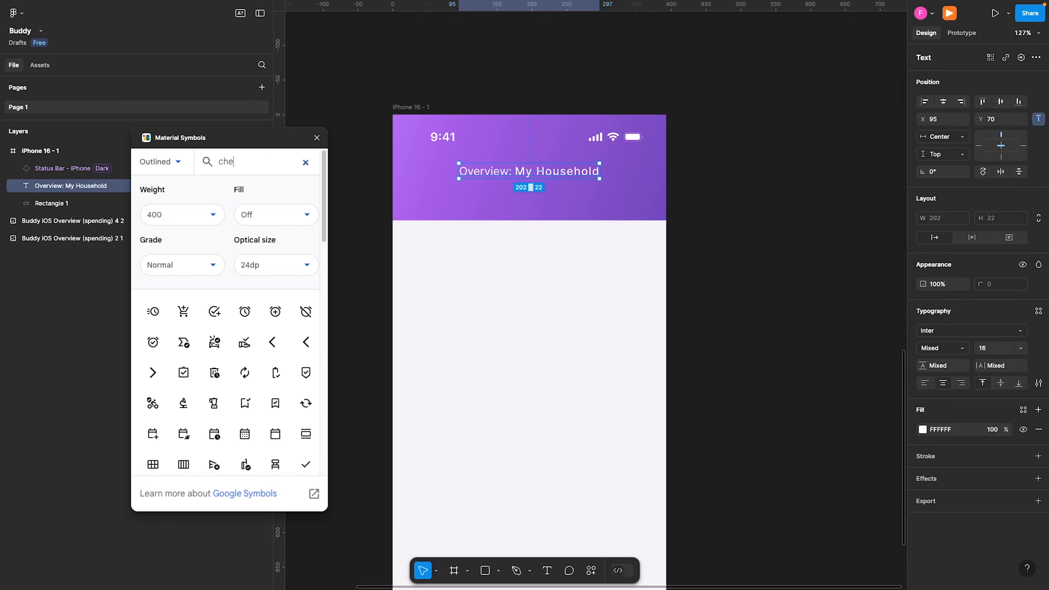
pyautogui.write('v')
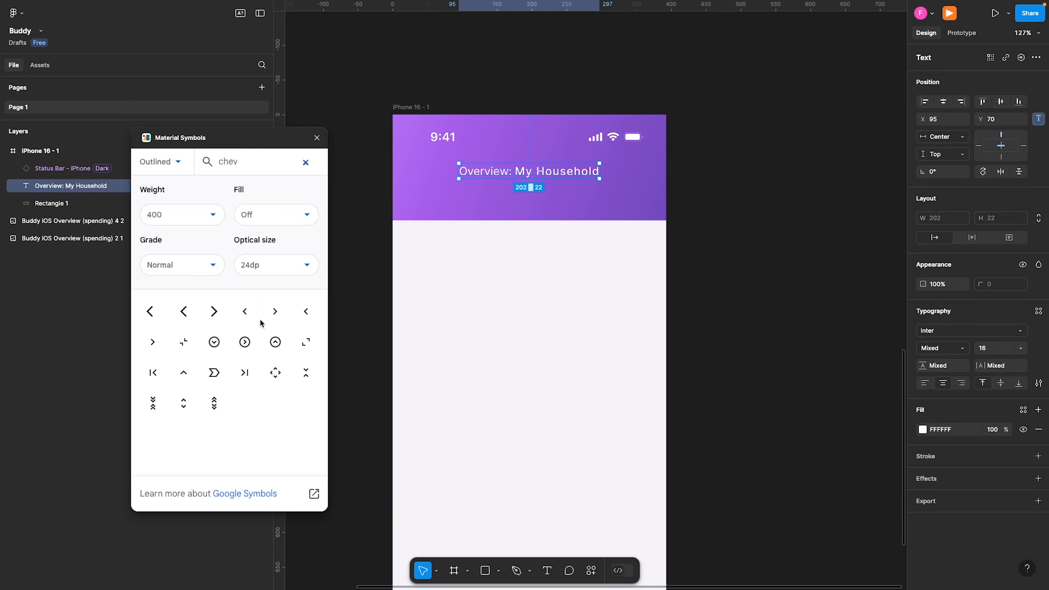
pyautogui.click(187, 372)
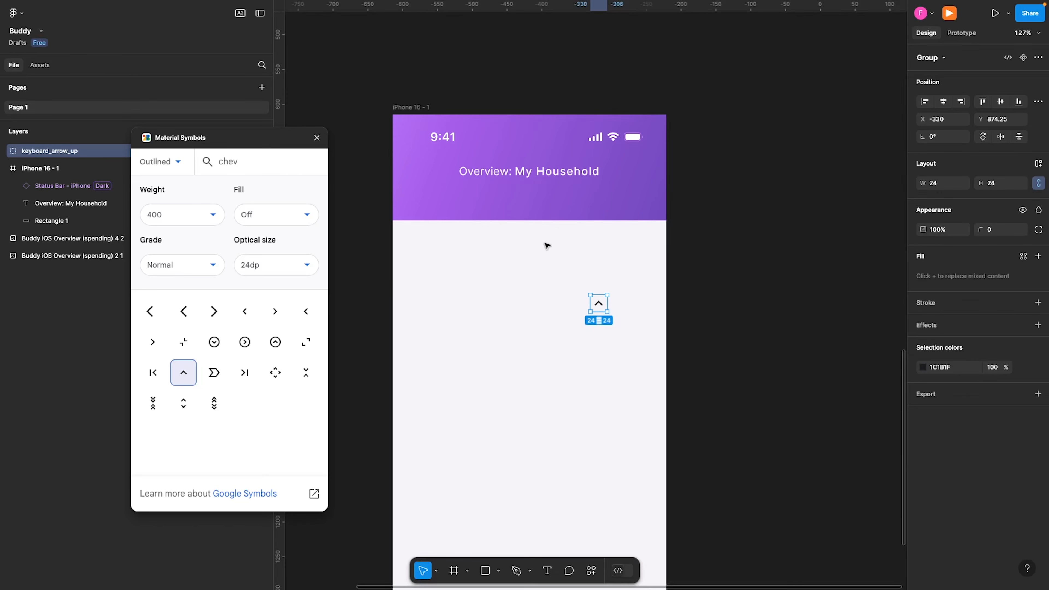
pyautogui.moveTo(614, 292); pyautogui.dragTo(527, 347)
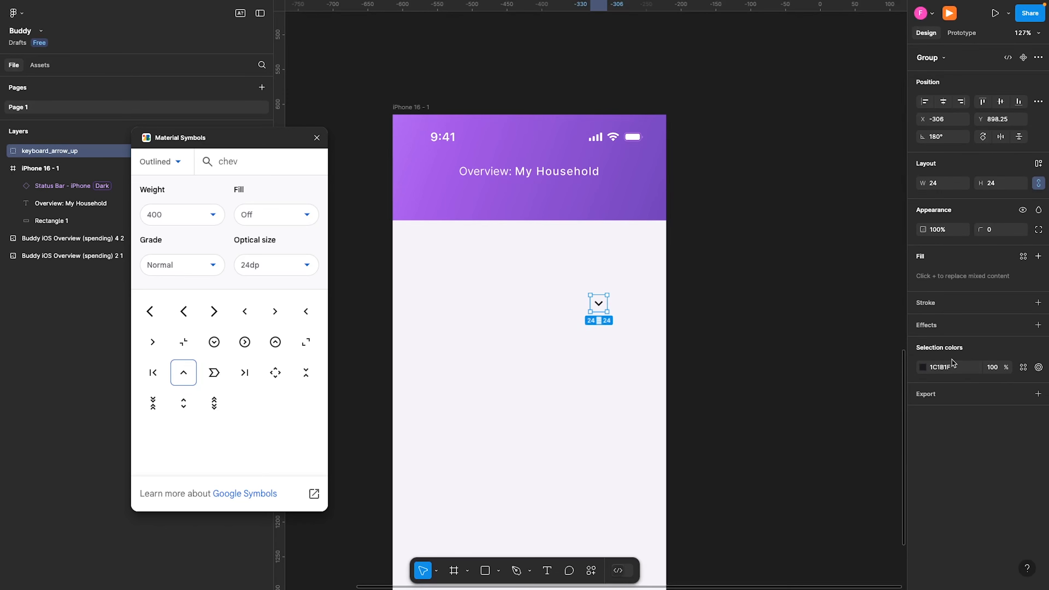
# - Color the chevron white (FFFFFF) and place it just after the "Overview: My Household" title
pyautogui.click(955, 367)
pyautogui.write('fff')
pyautogui.press('Return')
pyautogui.moveTo(599, 308); pyautogui.dragTo(610, 175)
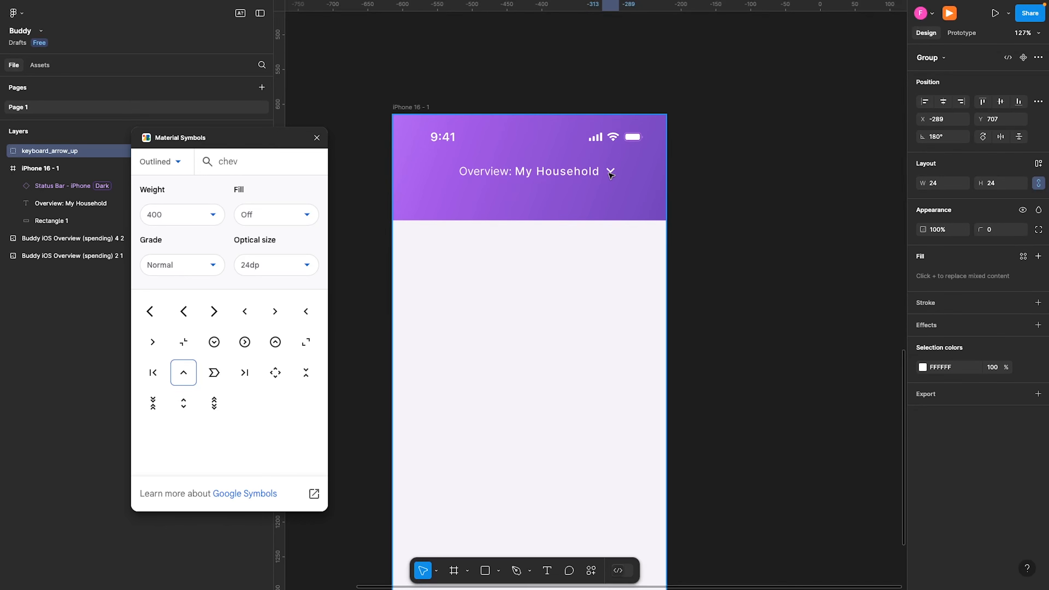
pyautogui.keyDown('shift'); pyautogui.click(561, 171); pyautogui.keyUp('shift')
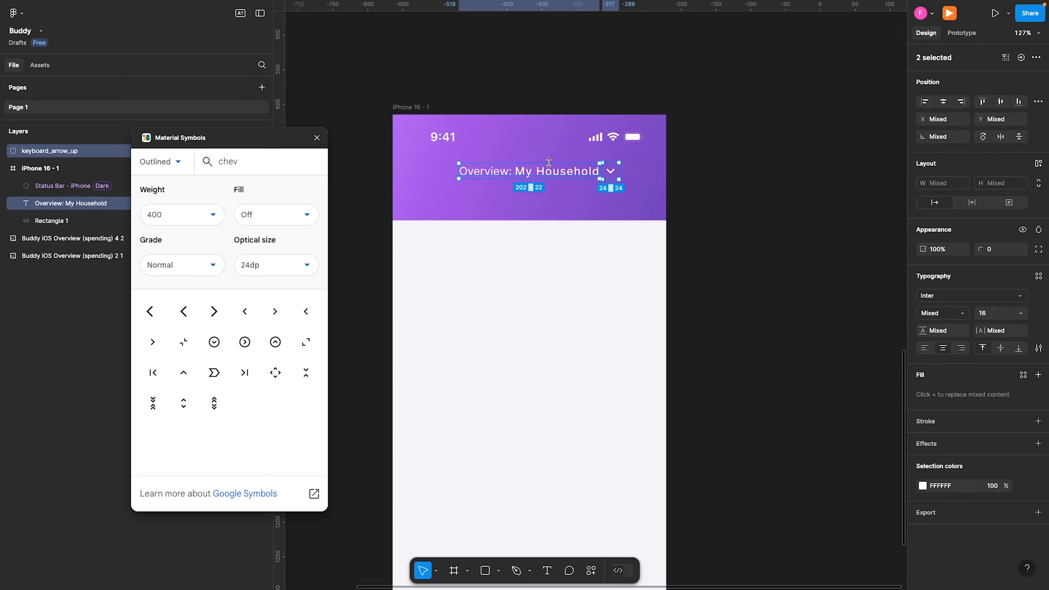
pyautogui.moveTo(552, 170); pyautogui.dragTo(551, 173)
pyautogui.click(730, 194)
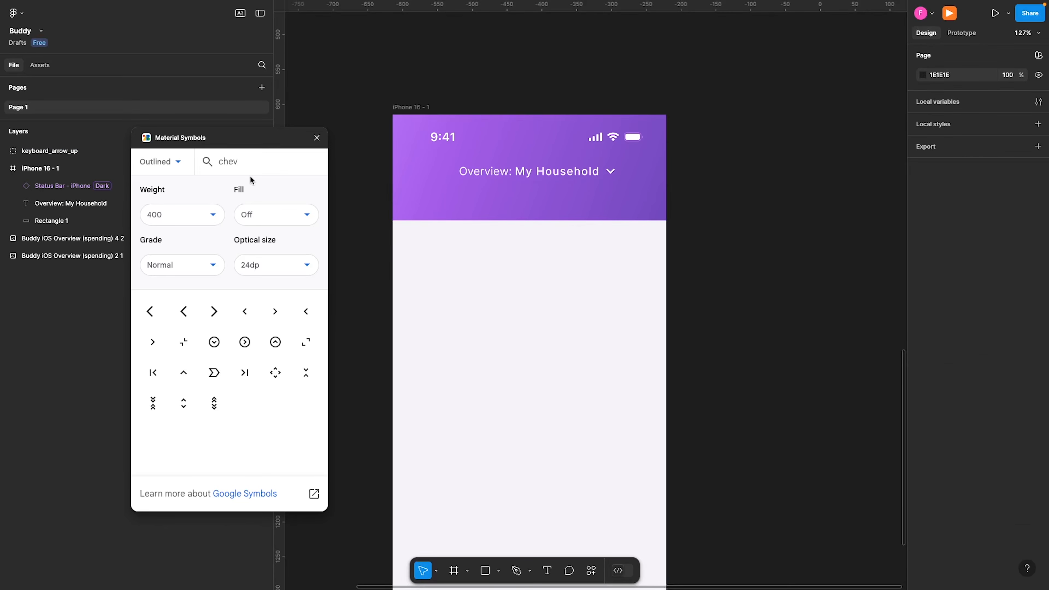
# - Search the symbols for "gear", insert the plain settings gear, and color it white (FFFFFF)
pyautogui.doubleClick(237, 167)
pyautogui.write('gear')
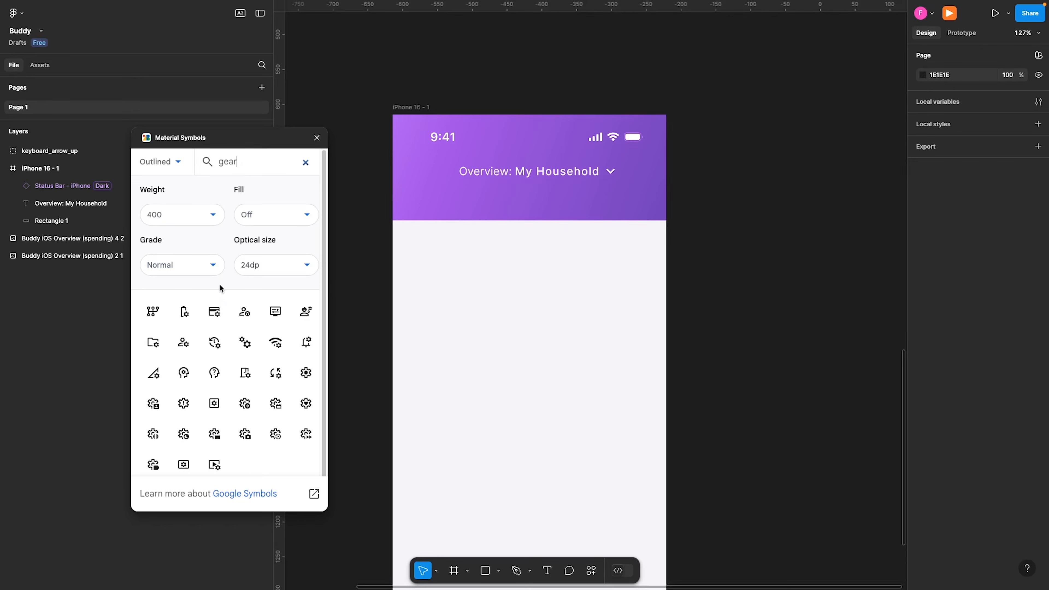
pyautogui.click(305, 373)
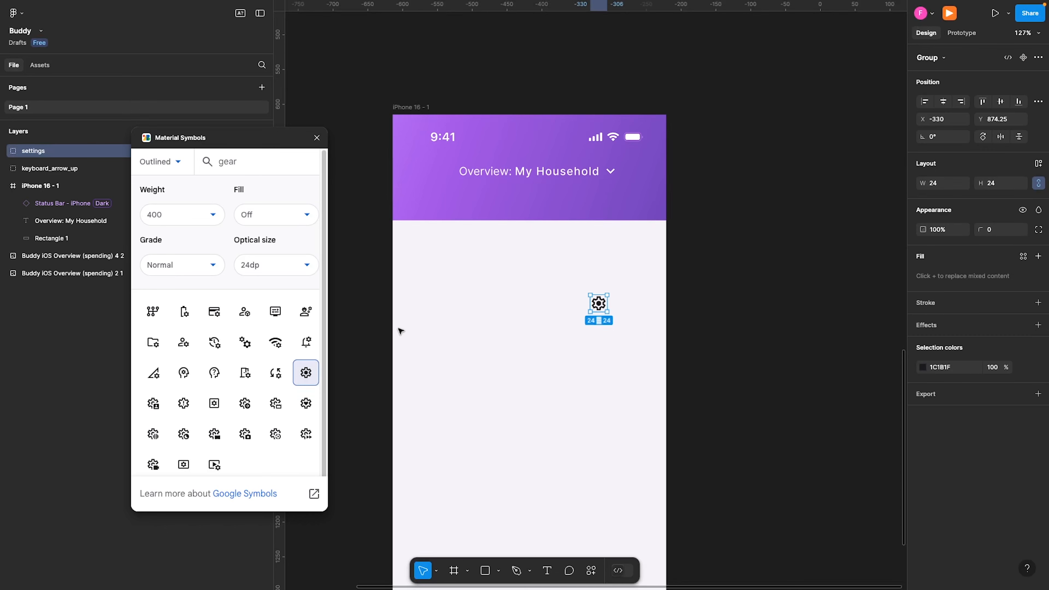
pyautogui.click(943, 365)
pyautogui.write('fff')
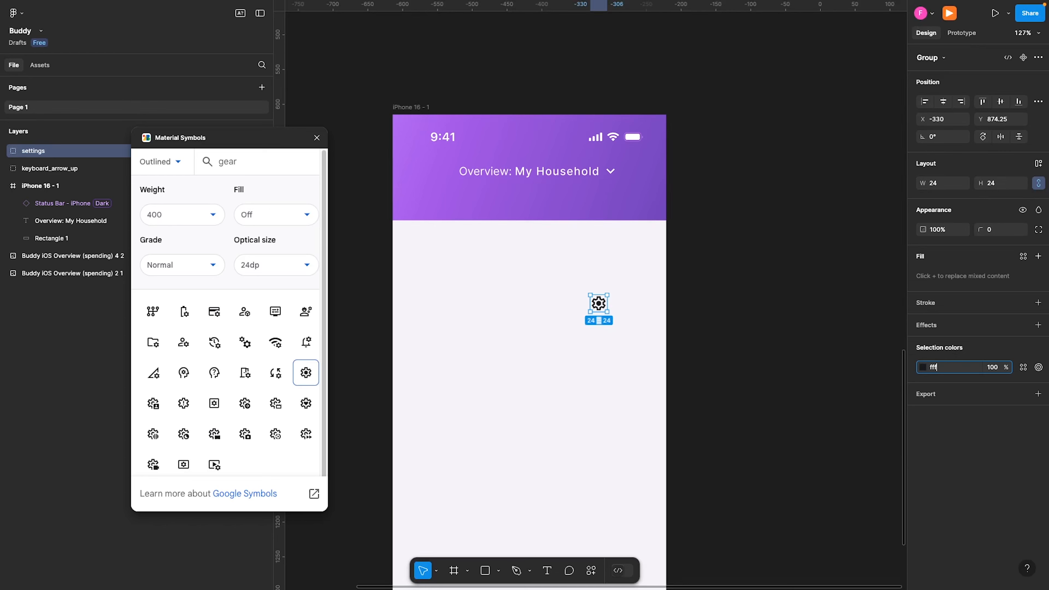
pyautogui.press('Return')
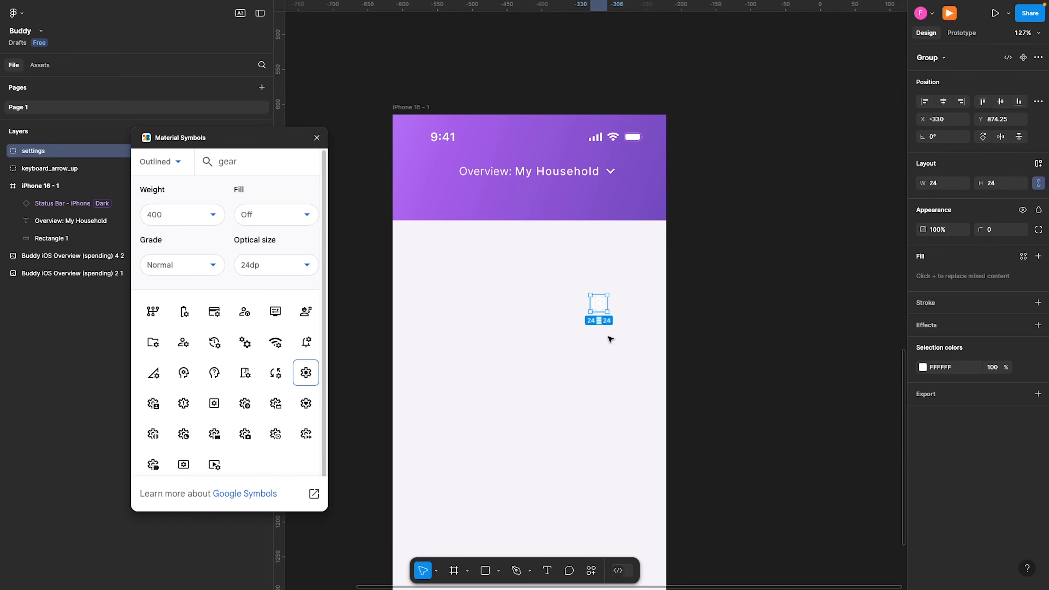
# - Place the gear icon level with the title, 16 px from the header's left edge
pyautogui.moveTo(598, 305); pyautogui.dragTo(409, 173)
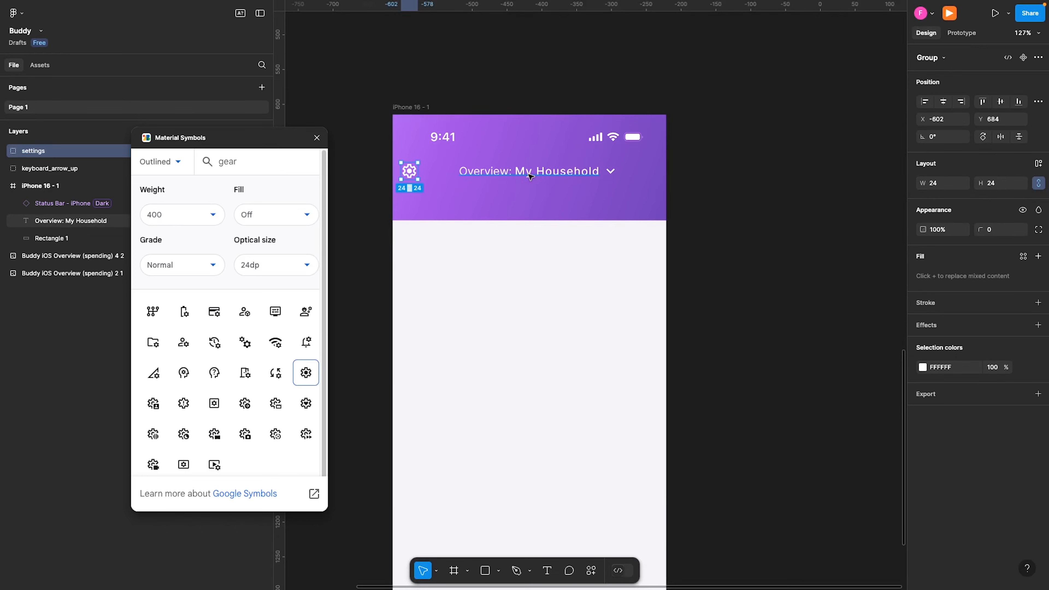
pyautogui.press('alt')
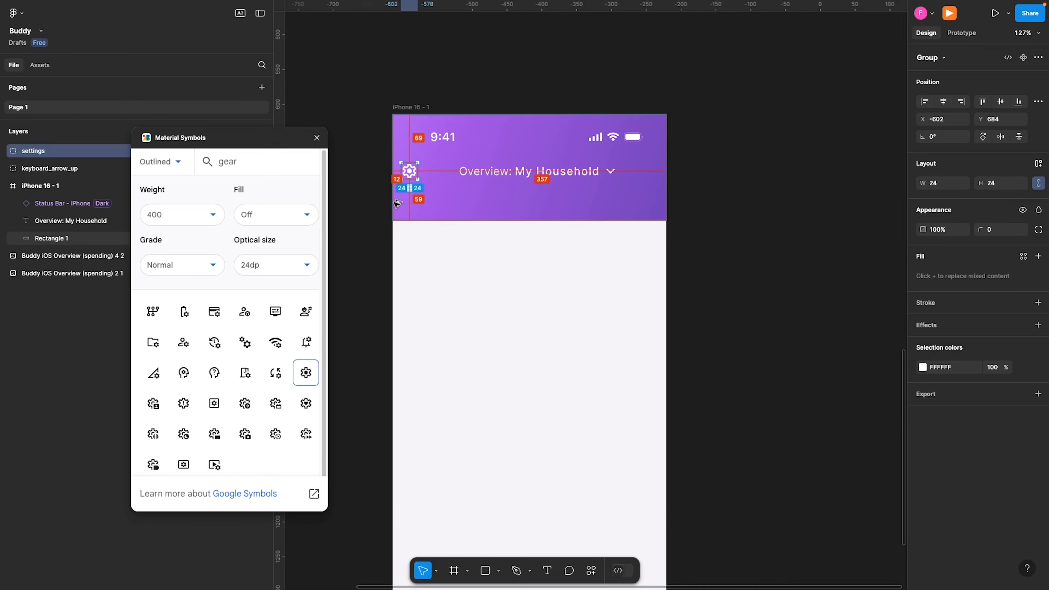
pyautogui.press('Right')
pyautogui.press('Right')
pyautogui.press('Right')
pyautogui.press('Right')
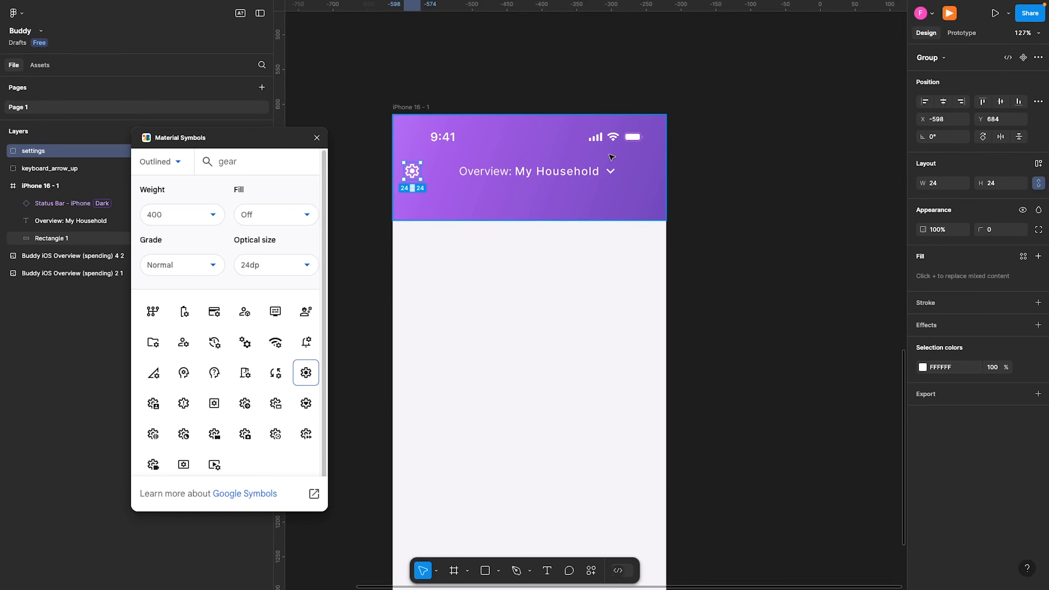
pyautogui.keyDown('shift'); pyautogui.click(522, 170); pyautogui.keyUp('shift')
pyautogui.keyDown('shift'); pyautogui.click(610, 170); pyautogui.keyUp('shift')
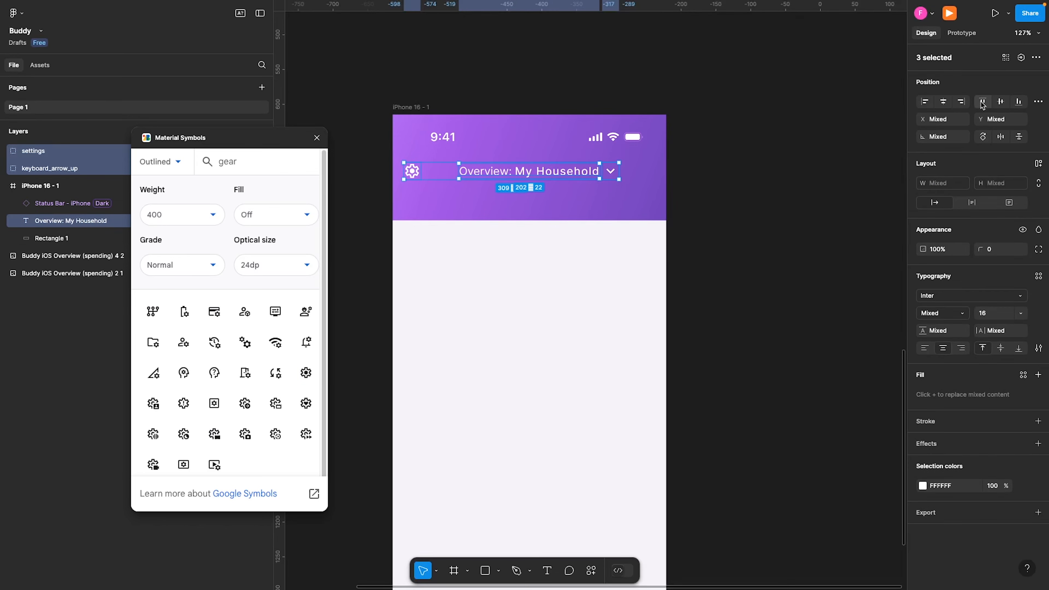
pyautogui.click(755, 217)
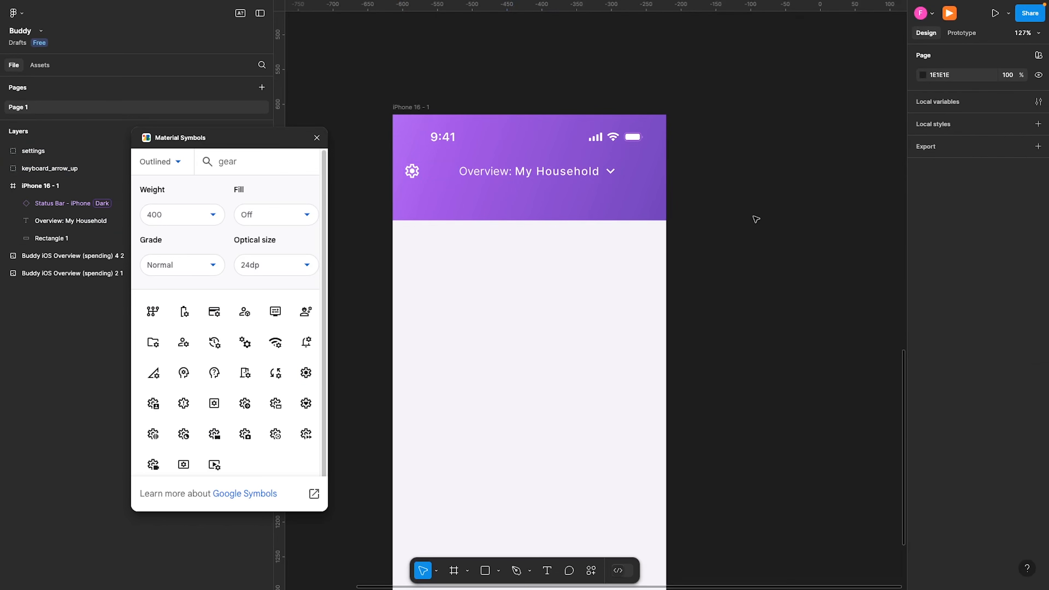
# - Duplicate the "Overview: My Household" title to Y 119 near the header's lower edge, with a font size of 12
pyautogui.click(495, 177)
pyautogui.moveTo(501, 176); pyautogui.dragTo(498, 210)
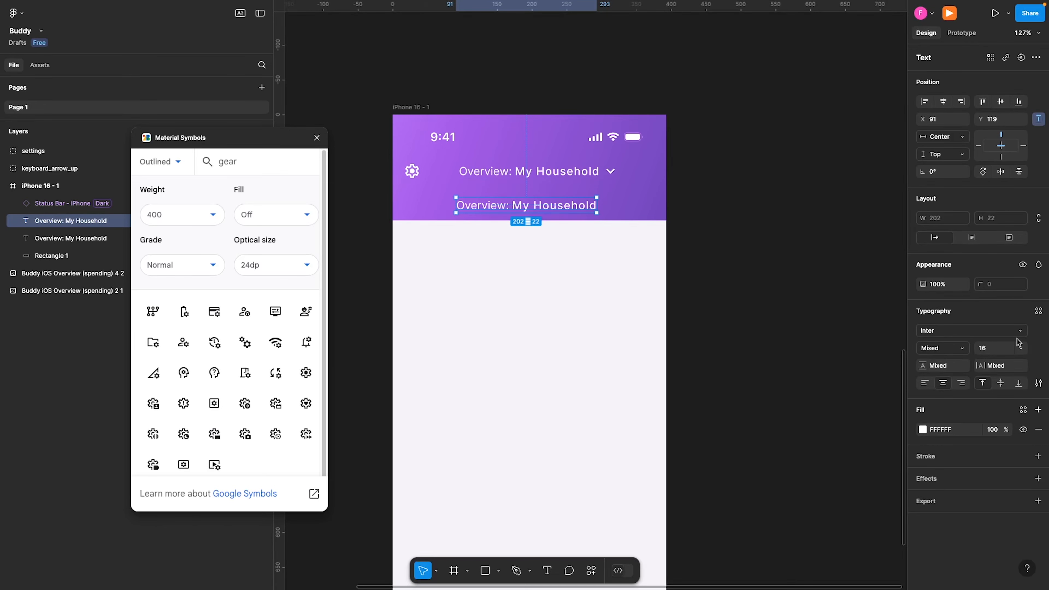
pyautogui.click(991, 349)
pyautogui.write('1')
pyautogui.press('Return')
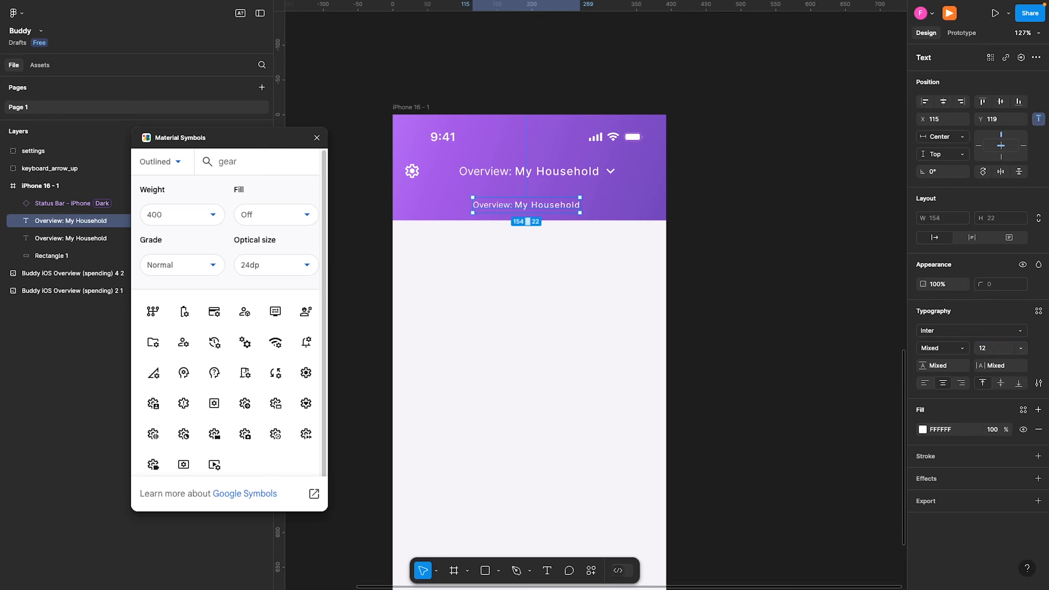
# - Set the font weight of the entire lower title copy to Medium
pyautogui.click(957, 348)
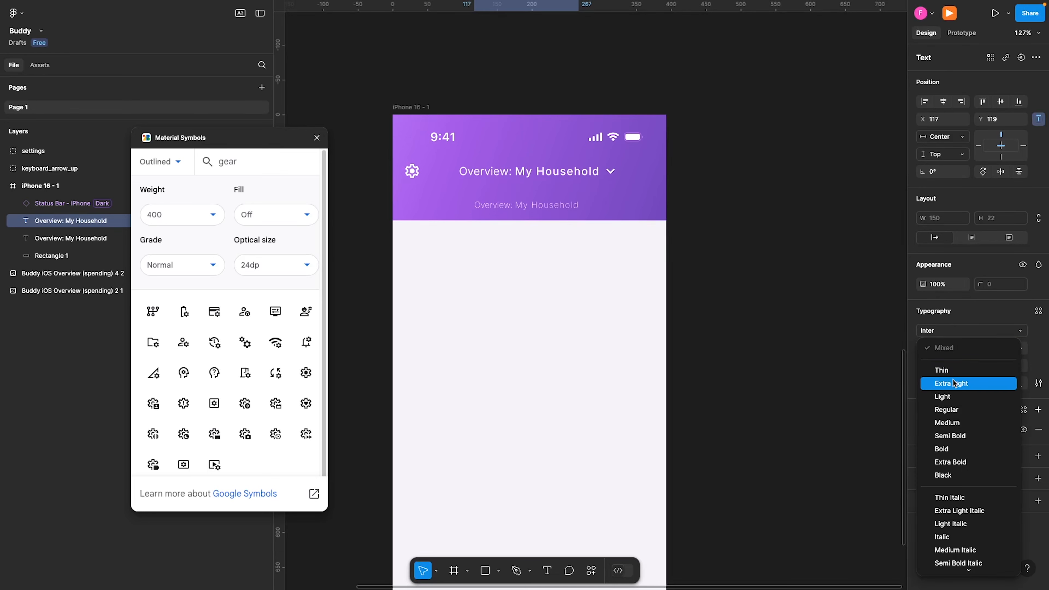
pyautogui.click(949, 409)
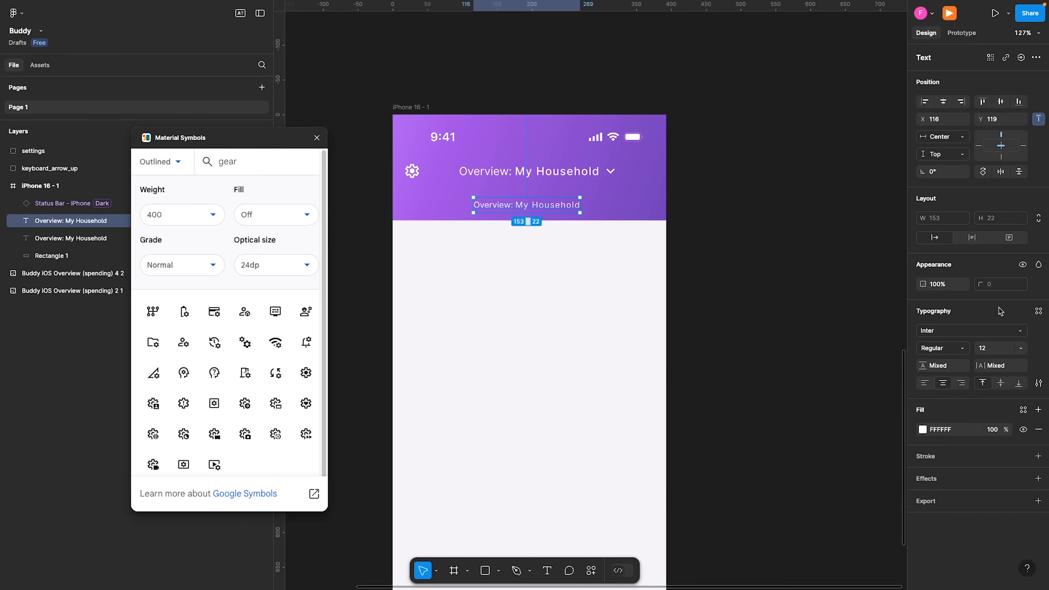
pyautogui.click(962, 351)
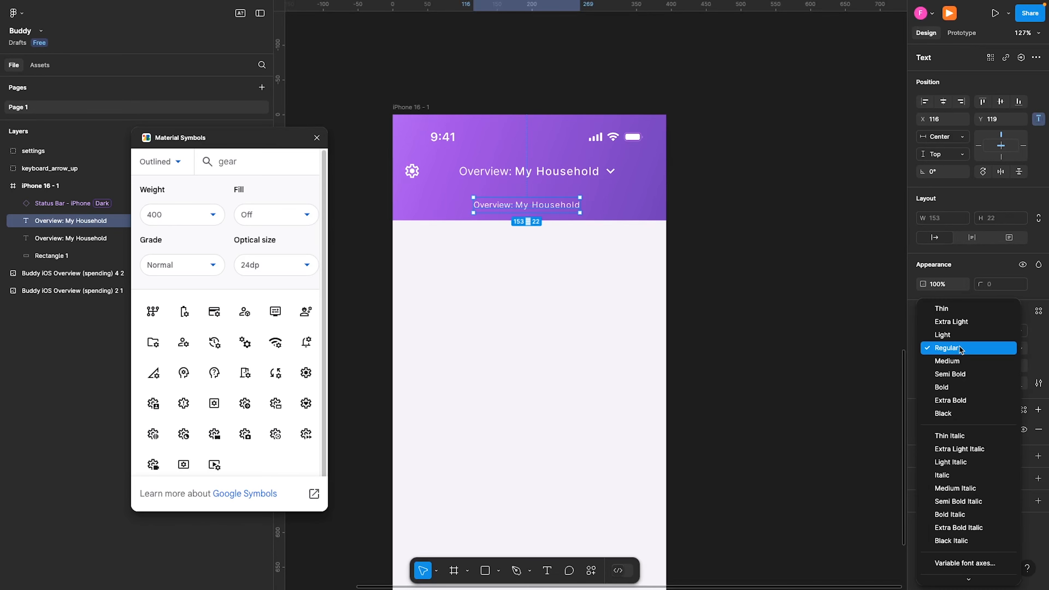
pyautogui.click(958, 361)
# - Set the letter spacing of the lower "Overview: My Household" text to 12%
pyautogui.click(1004, 366)
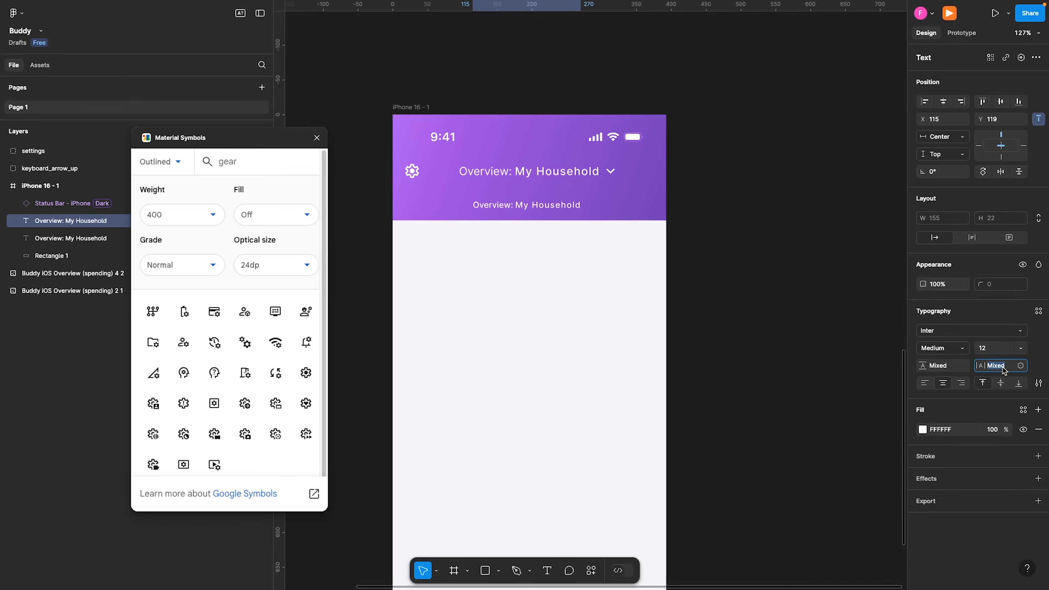
pyautogui.write('12')
pyautogui.press('Return')
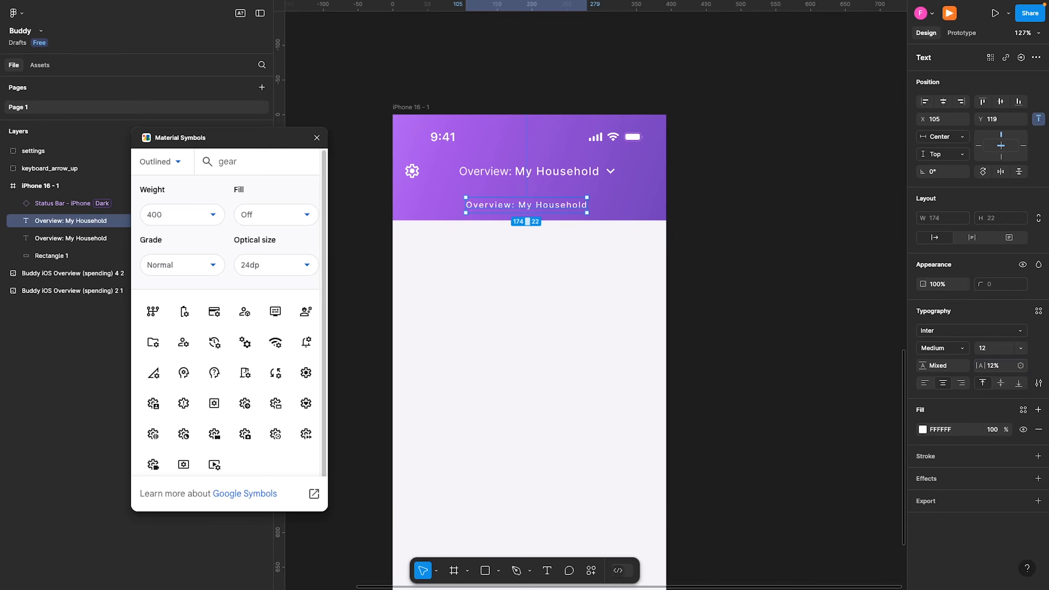
# - Set the letter spacing of the main "Overview: My Household" title beside the chevron to 1%
pyautogui.click(570, 178)
pyautogui.click(988, 366)
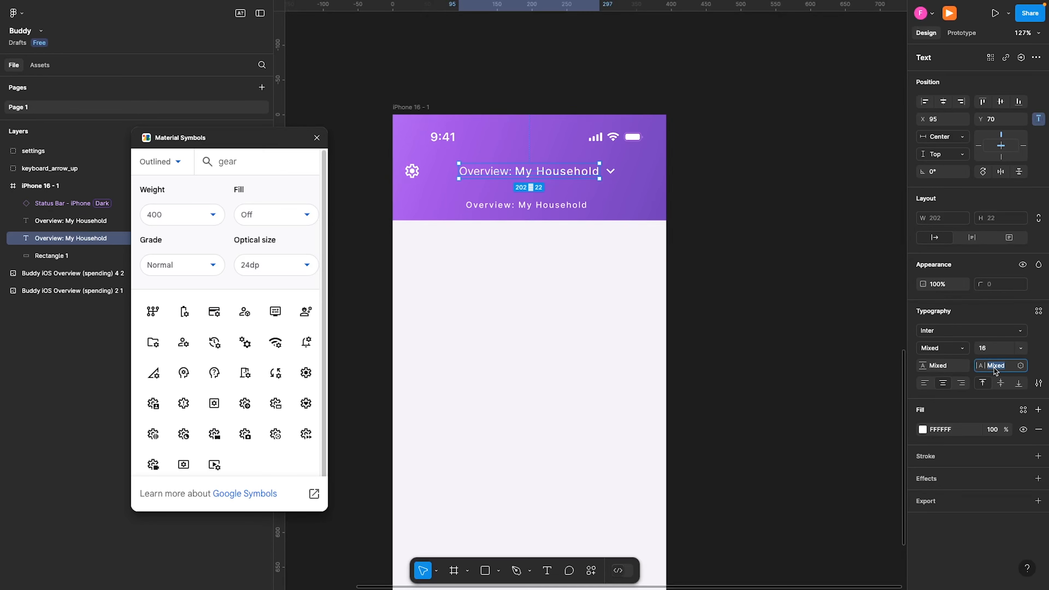
pyautogui.write('1')
pyautogui.press('Return')
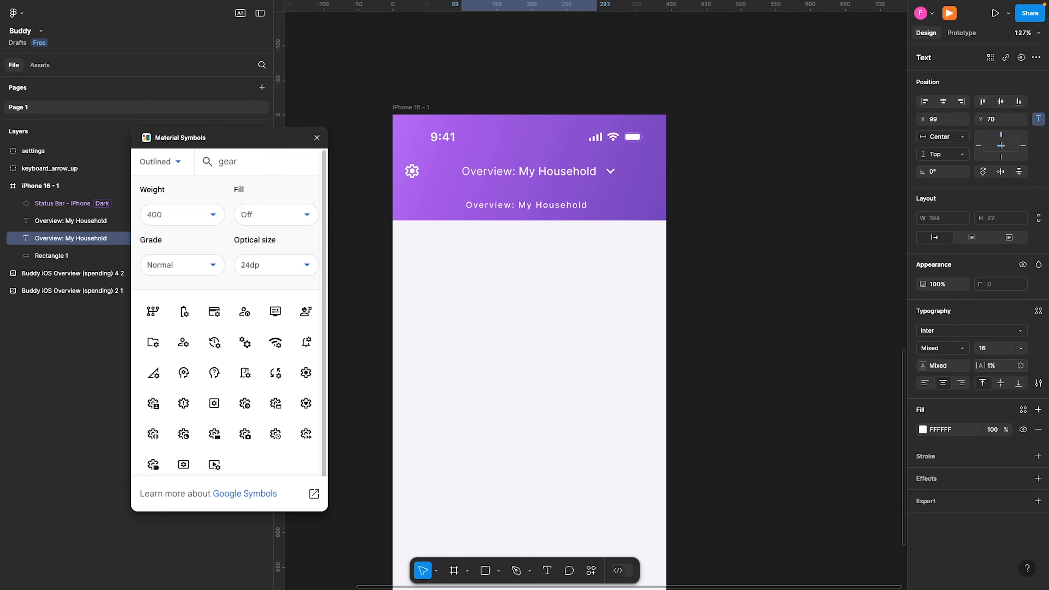
pyautogui.keyDown('shift'); pyautogui.click(614, 168); pyautogui.keyUp('shift')
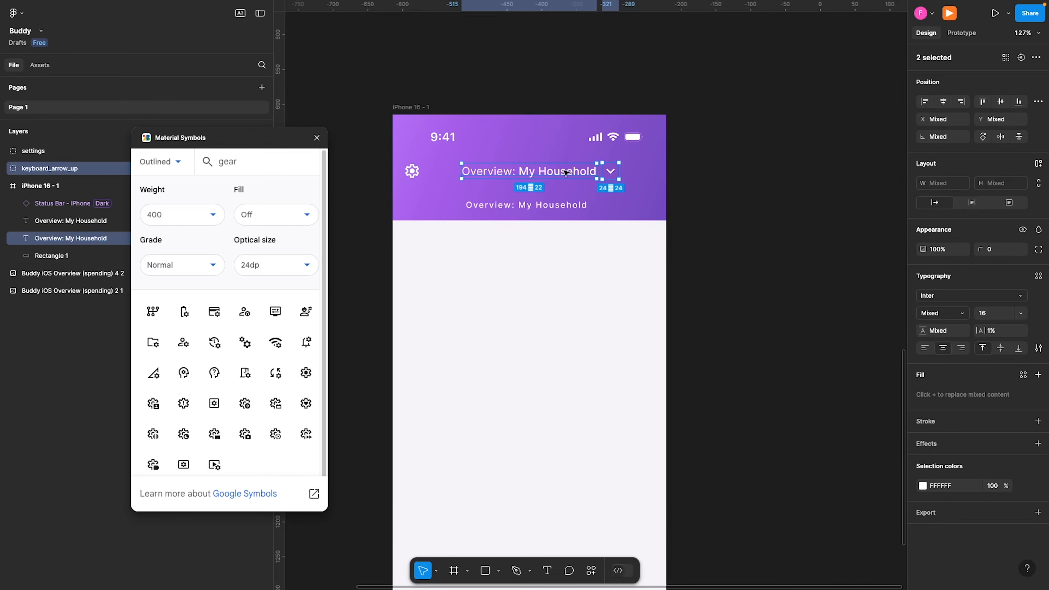
pyautogui.moveTo(566, 173); pyautogui.dragTo(564, 172)
pyautogui.hotkey('shift', 'a')
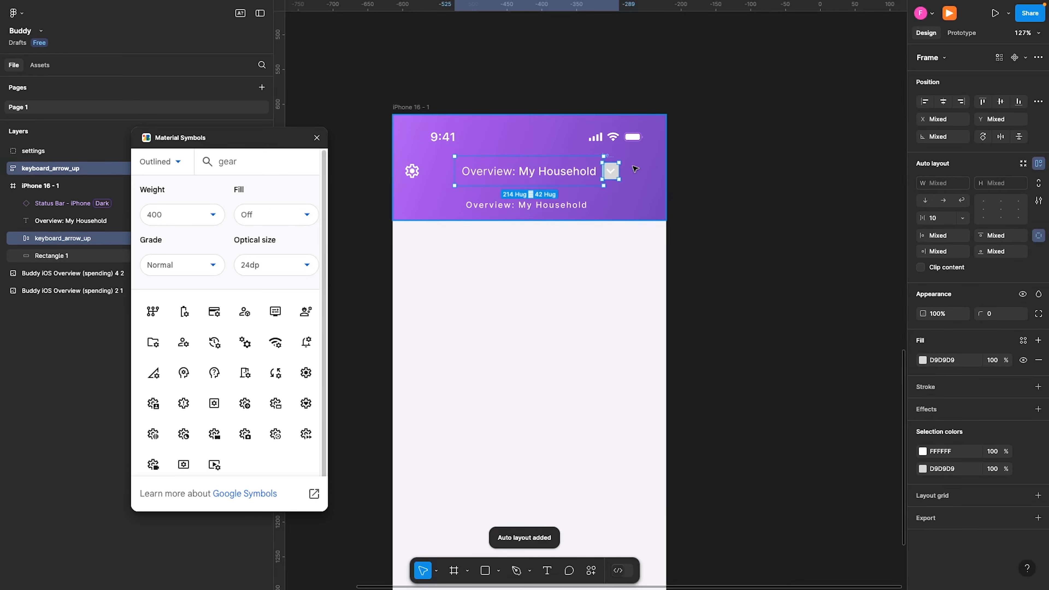
pyautogui.hotkey('ctrl', 'z')
pyautogui.press('Escape')
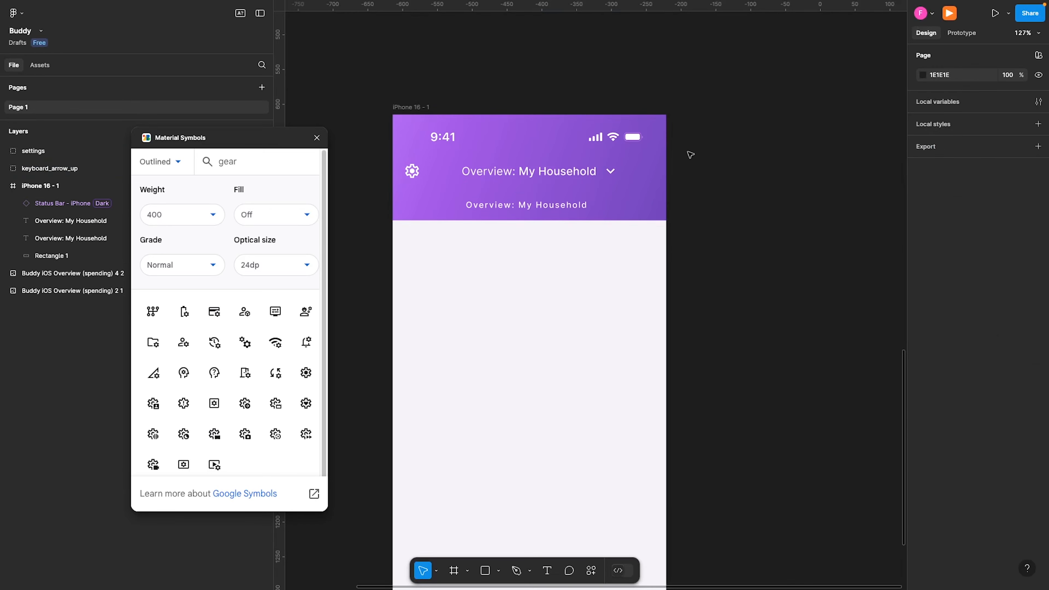
# - Move the chevron icon into the iPhone 16 - 1 frame, keeping it beside the title
pyautogui.click(610, 173)
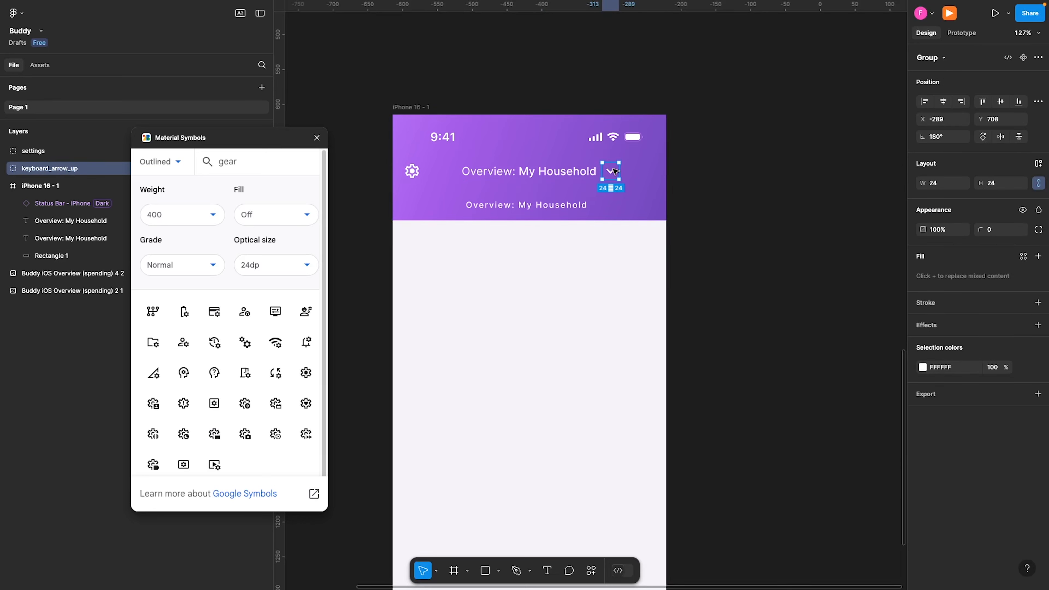
pyautogui.press('Delete')
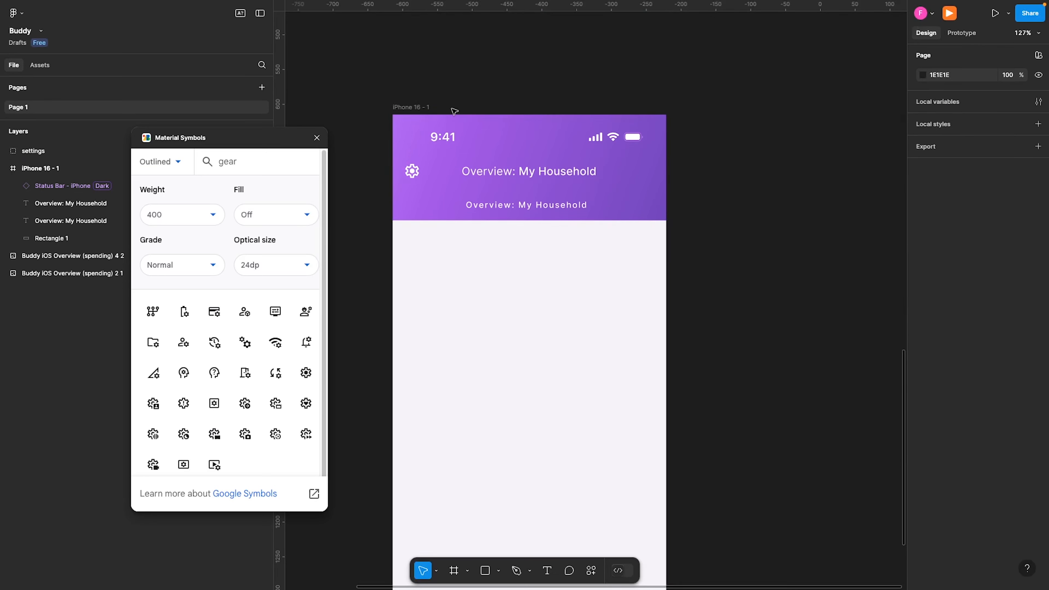
pyautogui.click(431, 107)
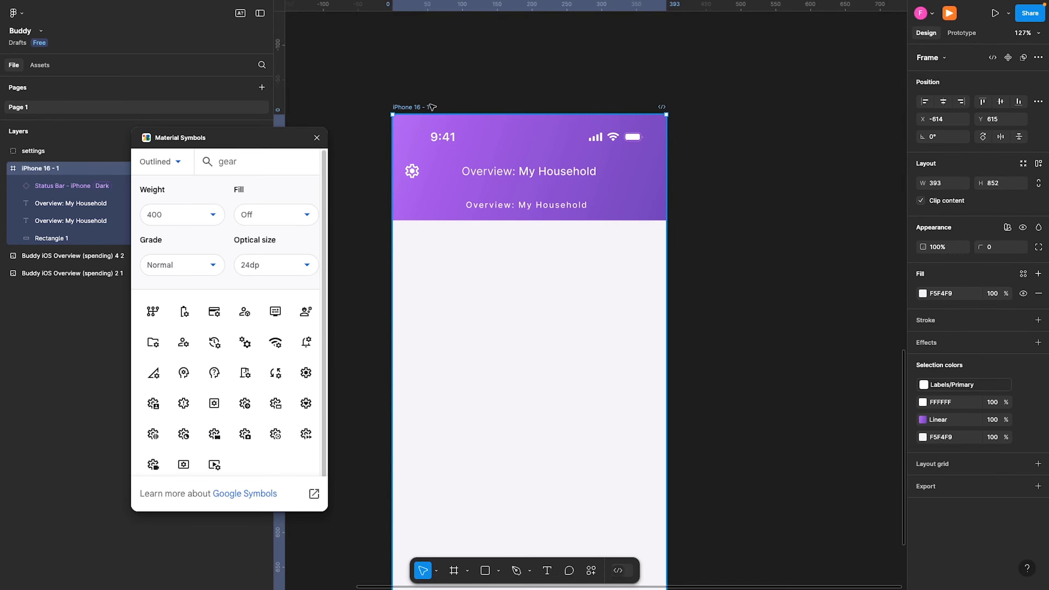
pyautogui.hotkey('ctrl', 'z')
# - Combine the main title and chevron in one auto layout frame and center it horizontally in the header
pyautogui.keyDown('shift'); pyautogui.click(531, 175); pyautogui.keyUp('shift')
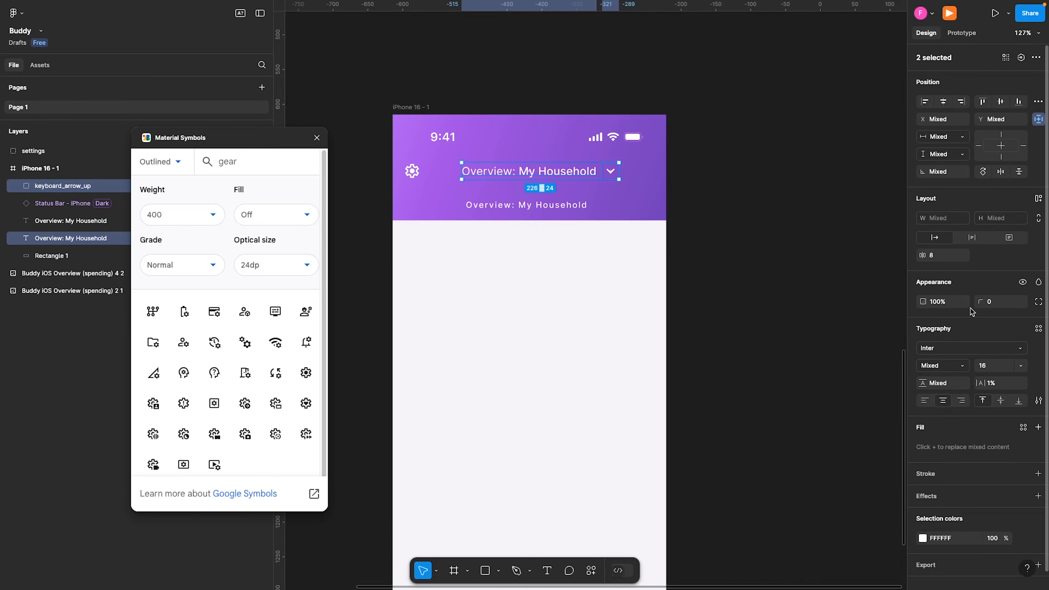
pyautogui.hotkey('shift', 'a')
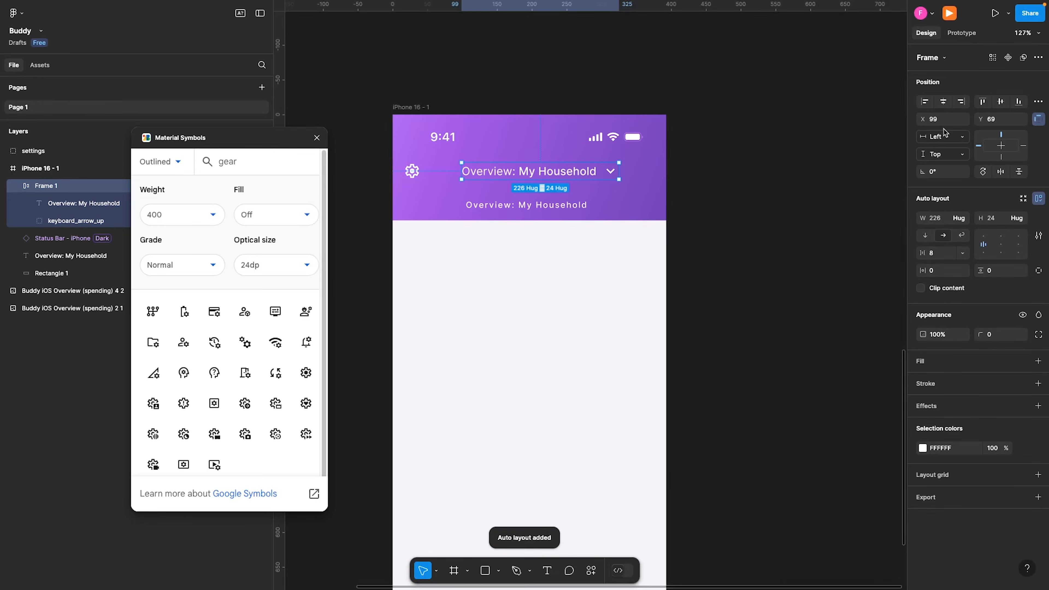
pyautogui.click(943, 103)
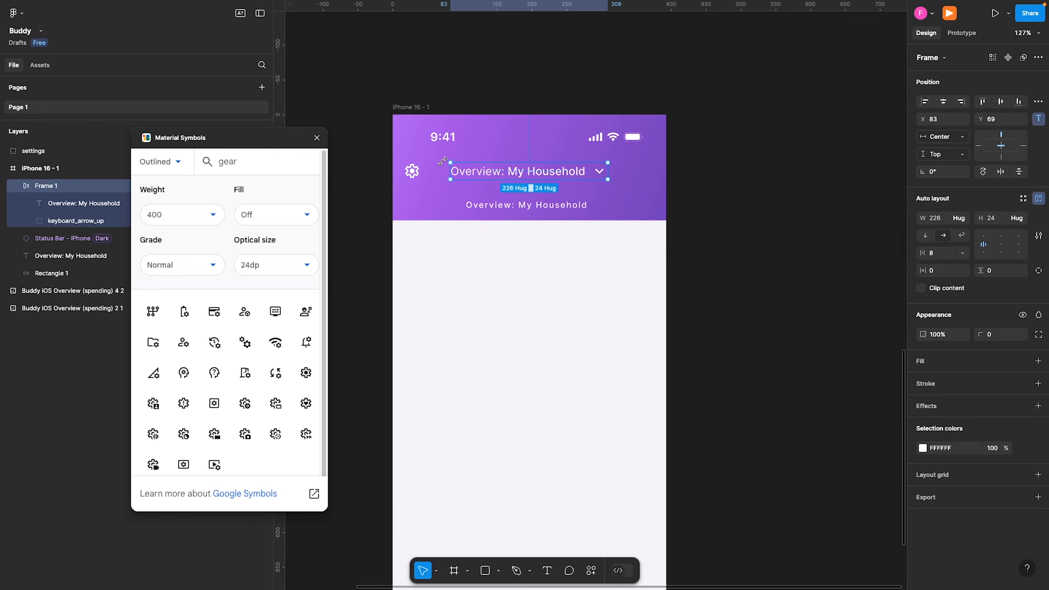
# - Move the gear icon into the iPhone 16 - 1 frame at its existing place in the header
pyautogui.click(419, 171)
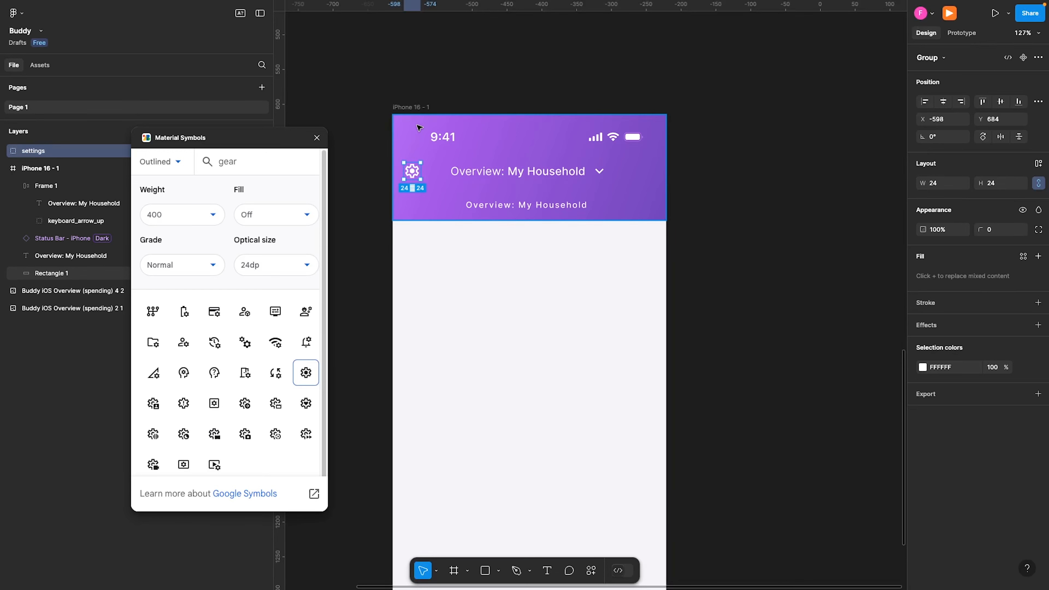
pyautogui.press('Delete')
pyautogui.click(419, 107)
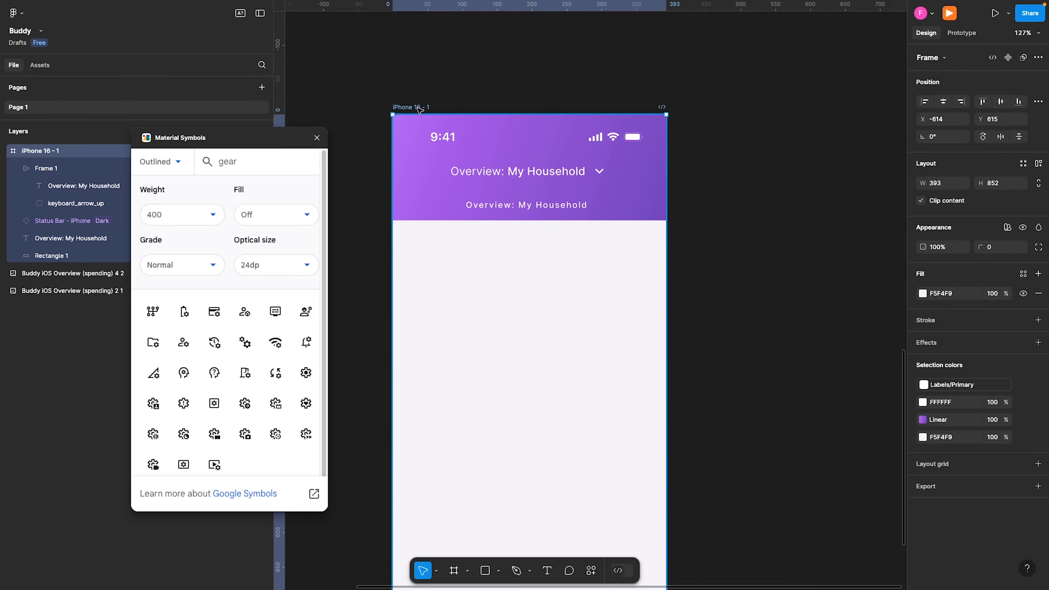
pyautogui.hotkey('ctrl', 'z')
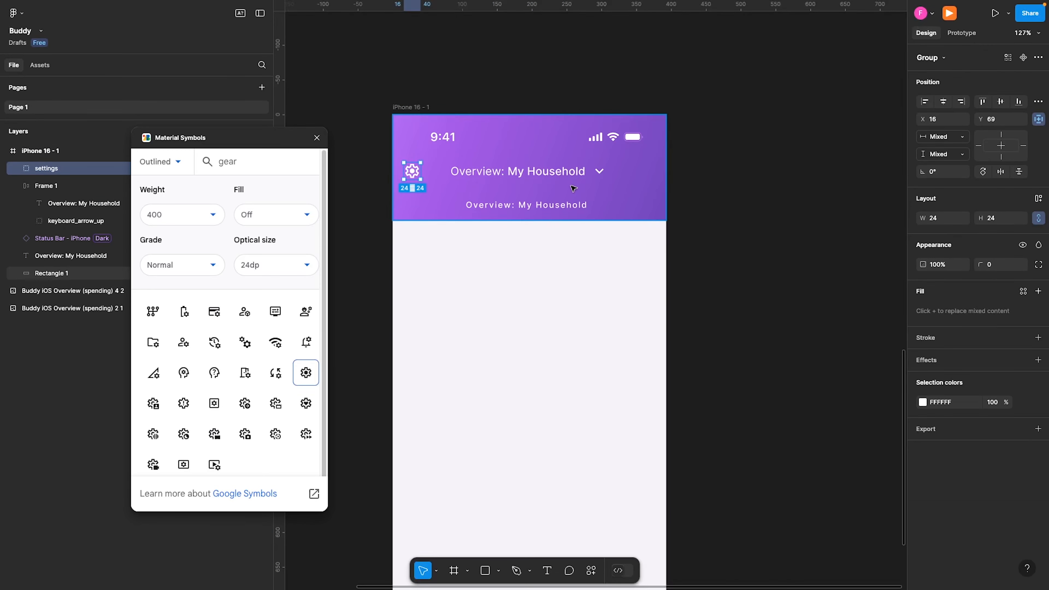
# - Replace the lower header text with "SPENDING" in capitals
pyautogui.doubleClick(554, 206)
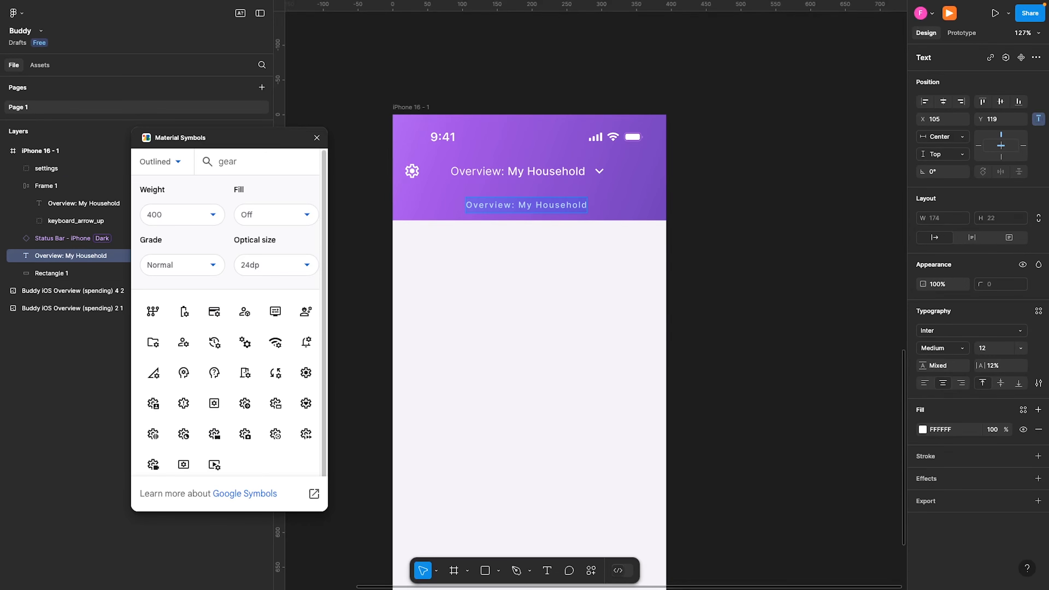
pyautogui.doubleClick(490, 204)
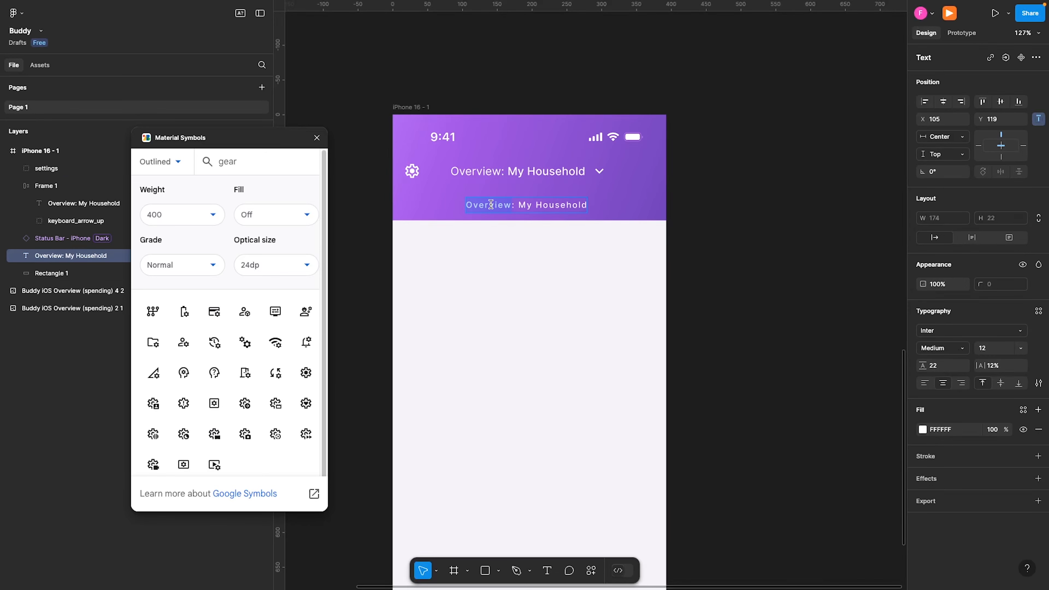
pyautogui.press('super+shift+a')
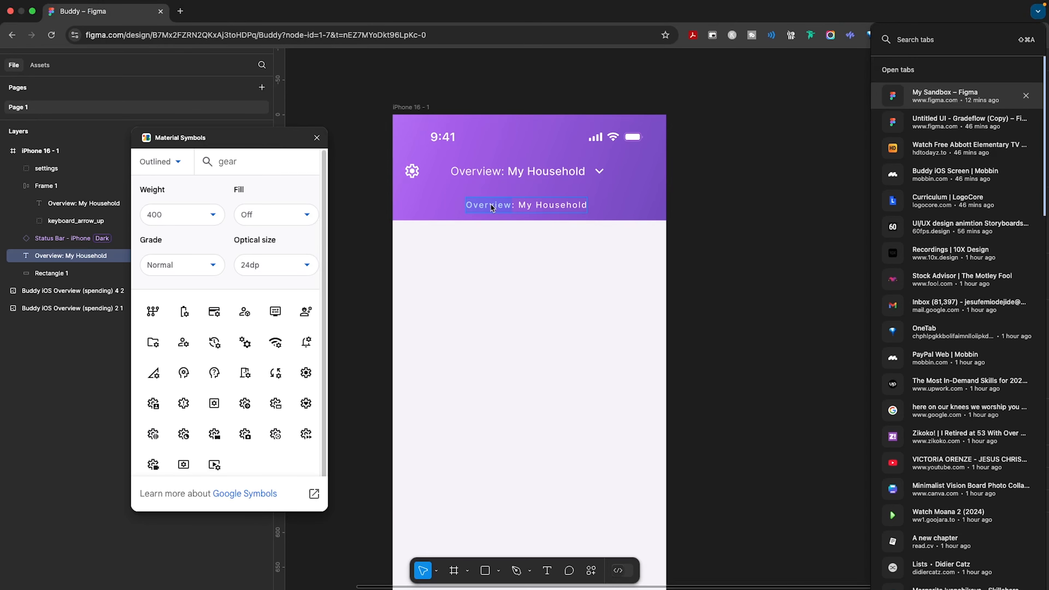
pyautogui.press('Escape')
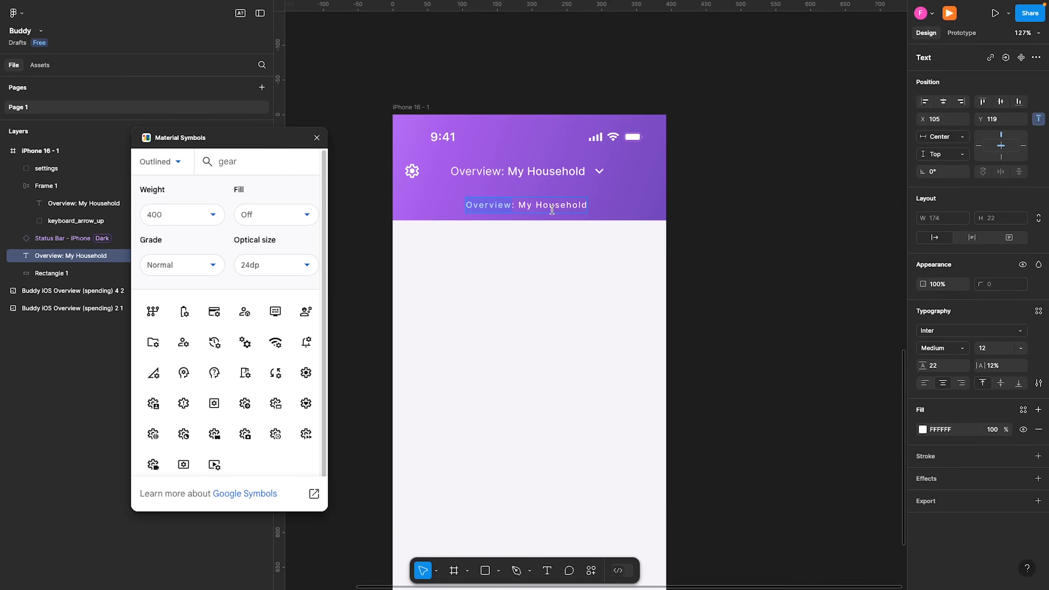
pyautogui.hotkey('ctrl', 'a')
pyautogui.write('Spe')
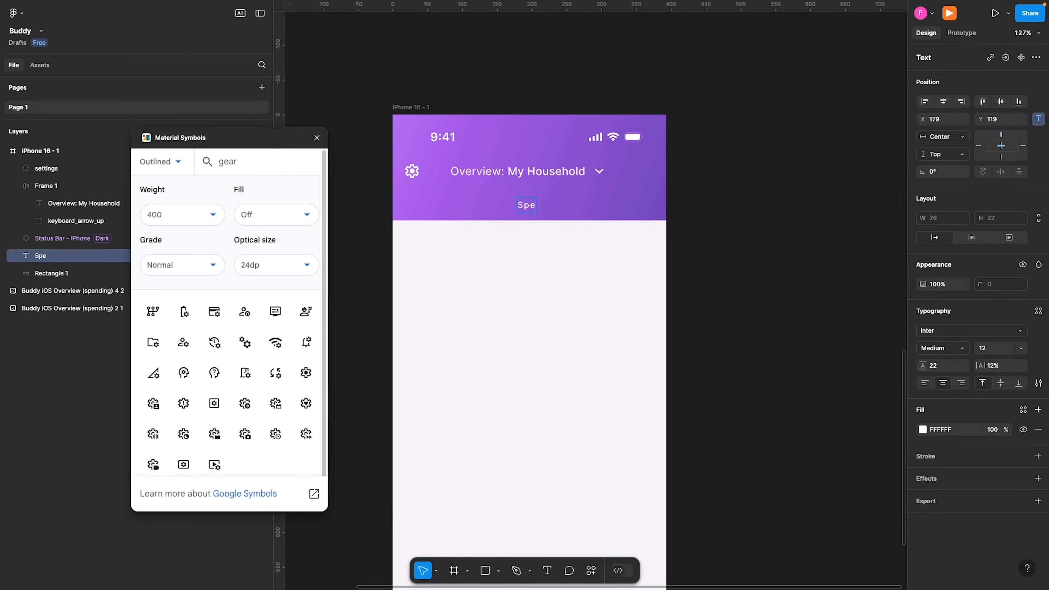
pyautogui.press('capslock')
pyautogui.write('SPENDING')
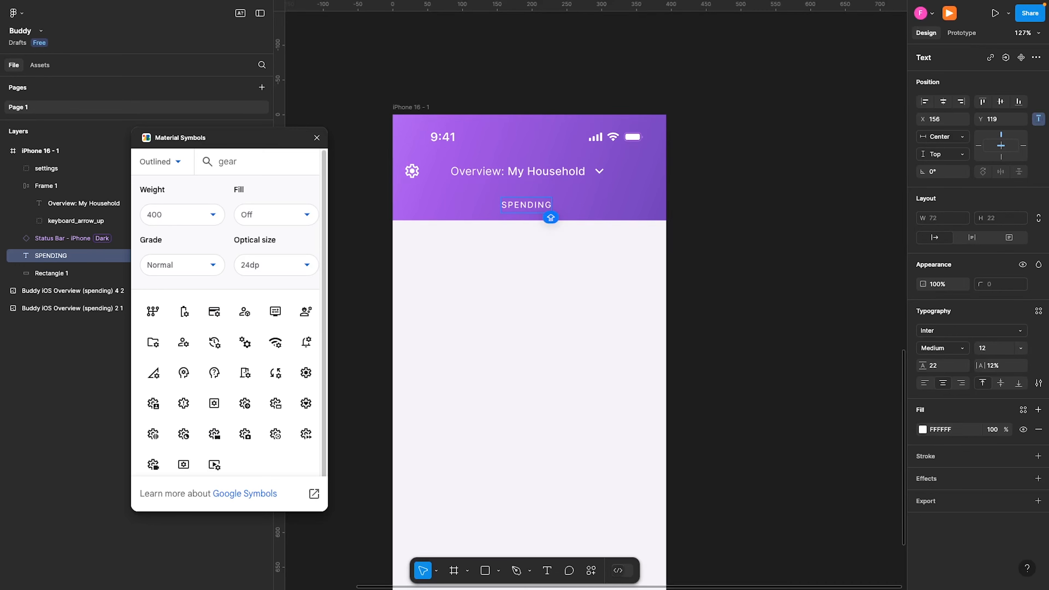
pyautogui.press('Escape')
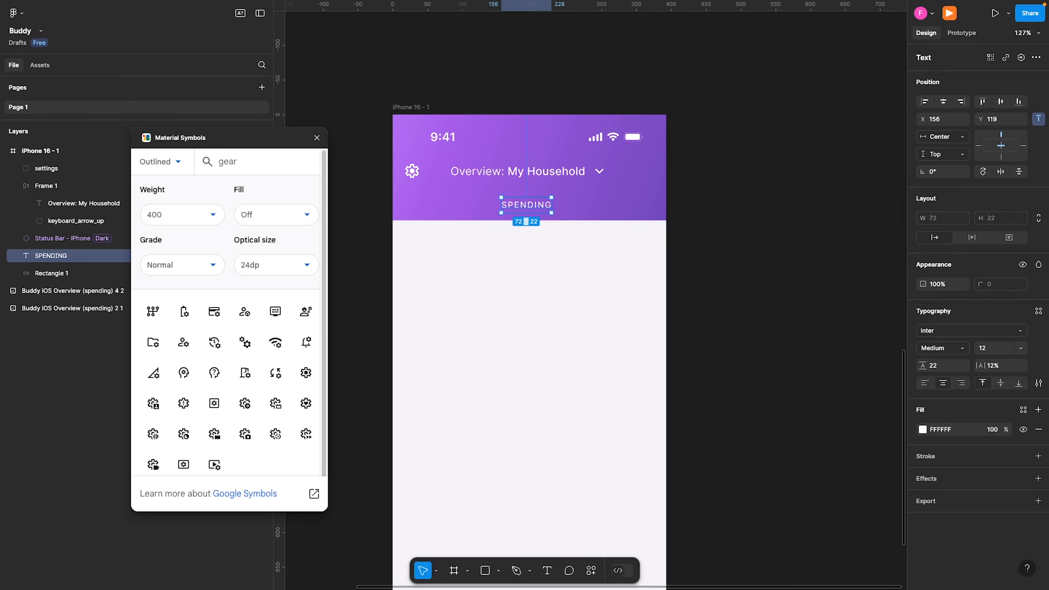
# - Wrap the SPENDING label in an auto layout frame with horizontal padding 12 and vertical padding 8
pyautogui.hotkey('shift', 'a')
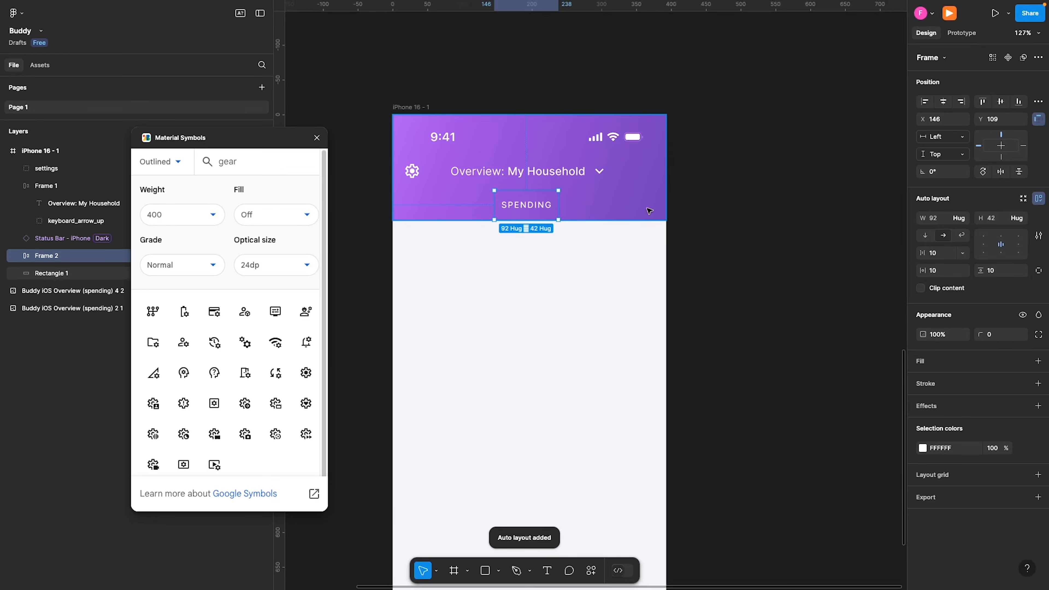
pyautogui.click(994, 273)
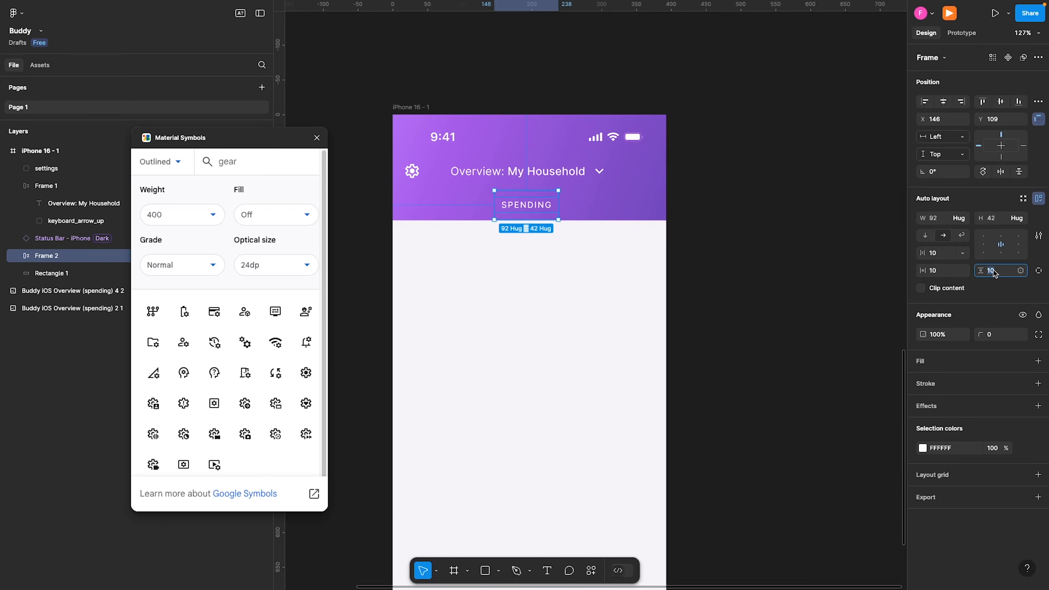
pyautogui.write('8')
pyautogui.press('Return')
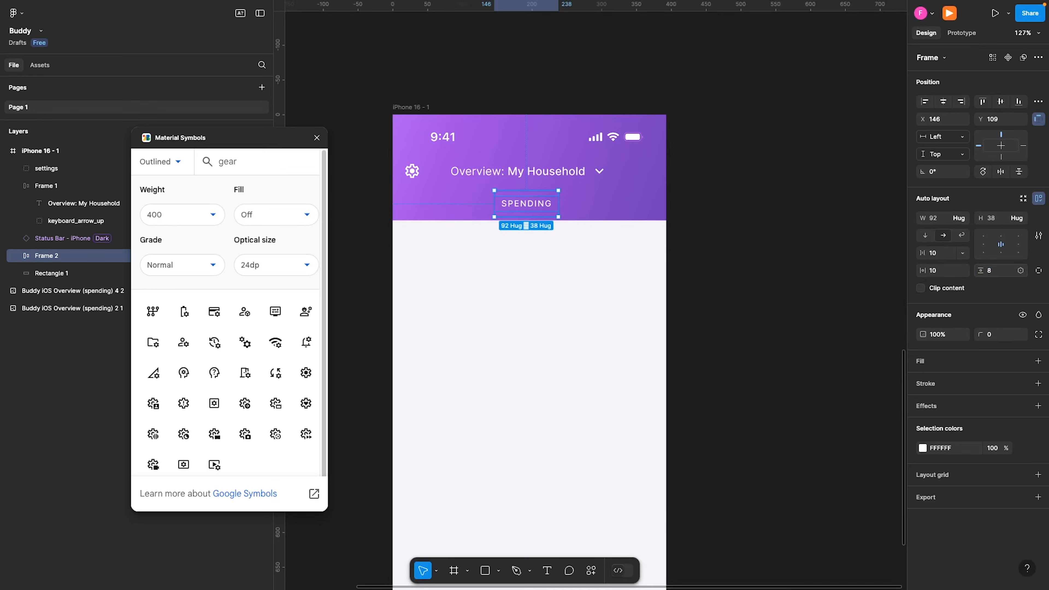
pyautogui.click(941, 276)
pyautogui.write('1')
pyautogui.press('Return')
# - Round the SPENDING frame into a pill with a corner radius of 100
pyautogui.click(997, 335)
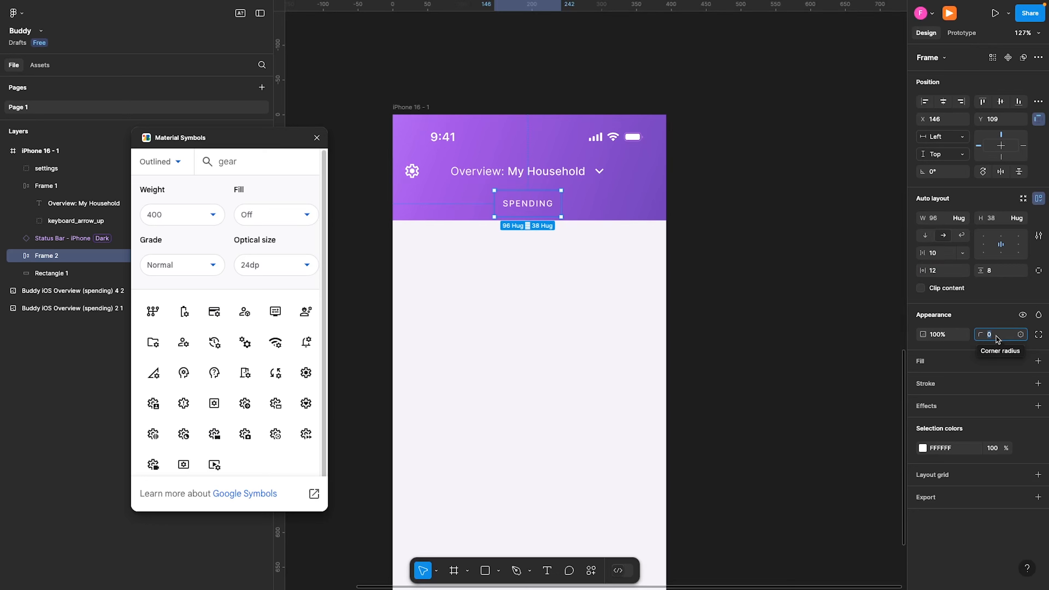
pyautogui.write('1')
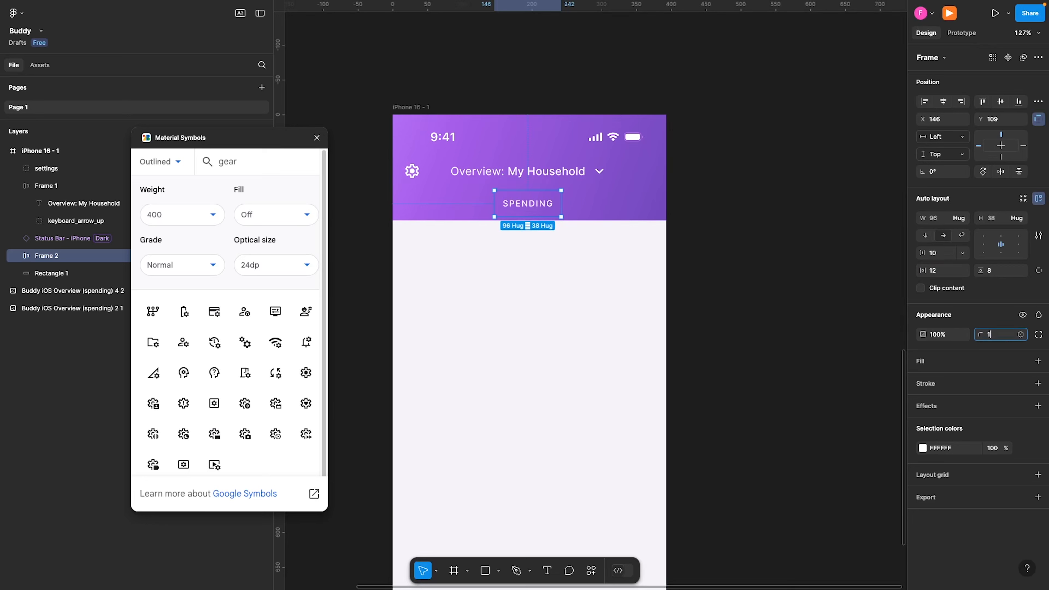
pyautogui.write('00')
pyautogui.press('Return')
# - Add a fill to the SPENDING pill, sampling the header's purple and lightening it to A45AE8
pyautogui.click(1037, 361)
pyautogui.click(922, 380)
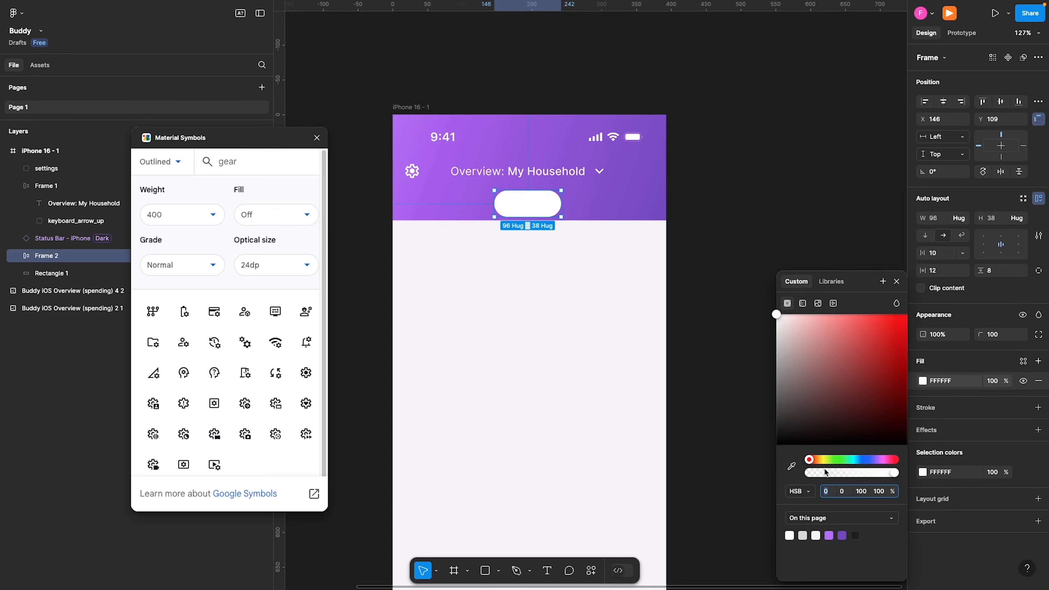
pyautogui.click(791, 465)
pyautogui.click(657, 190)
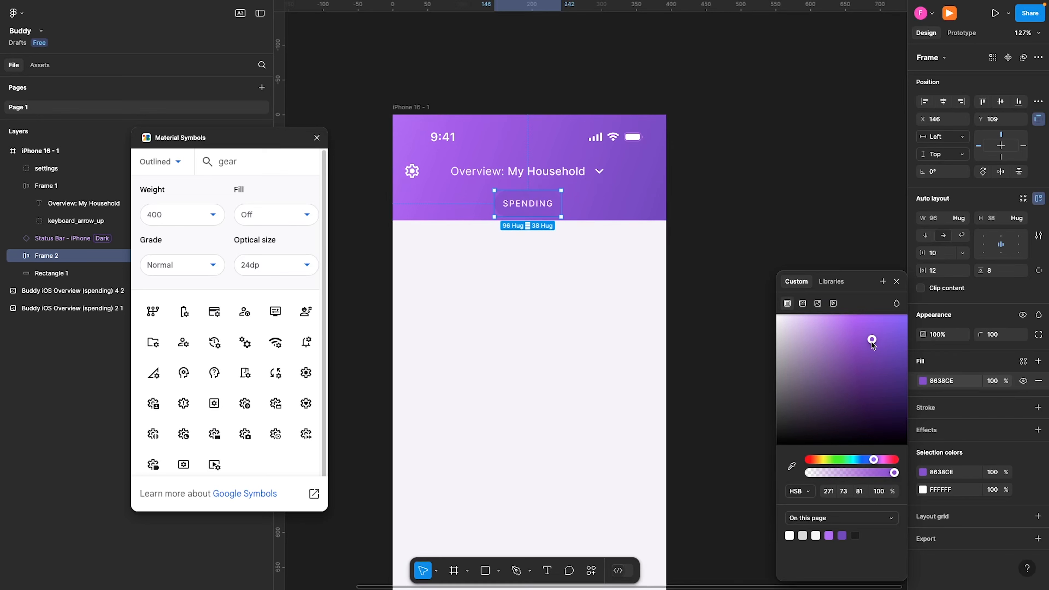
pyautogui.moveTo(872, 345)
pyautogui.mouseDown()
pyautogui.moveTo(846, 359)
pyautogui.moveTo(851, 326)
pyautogui.moveTo(836, 334)
pyautogui.moveTo(857, 333)
pyautogui.mouseUp()
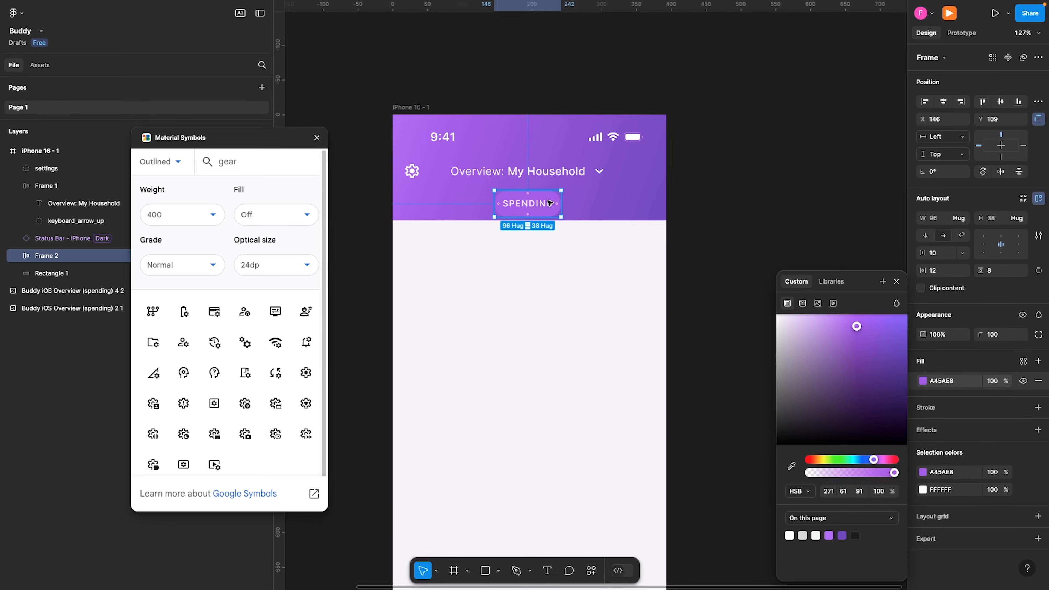
# - Reduce the SPENDING pill's vertical padding to 4
pyautogui.click(992, 275)
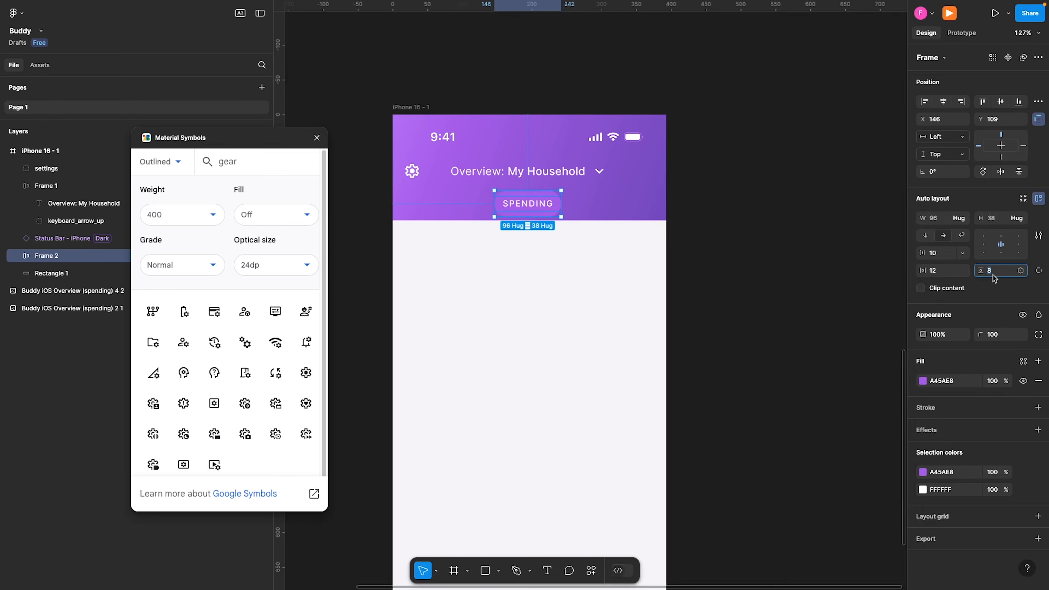
pyautogui.write('4')
pyautogui.press('Return')
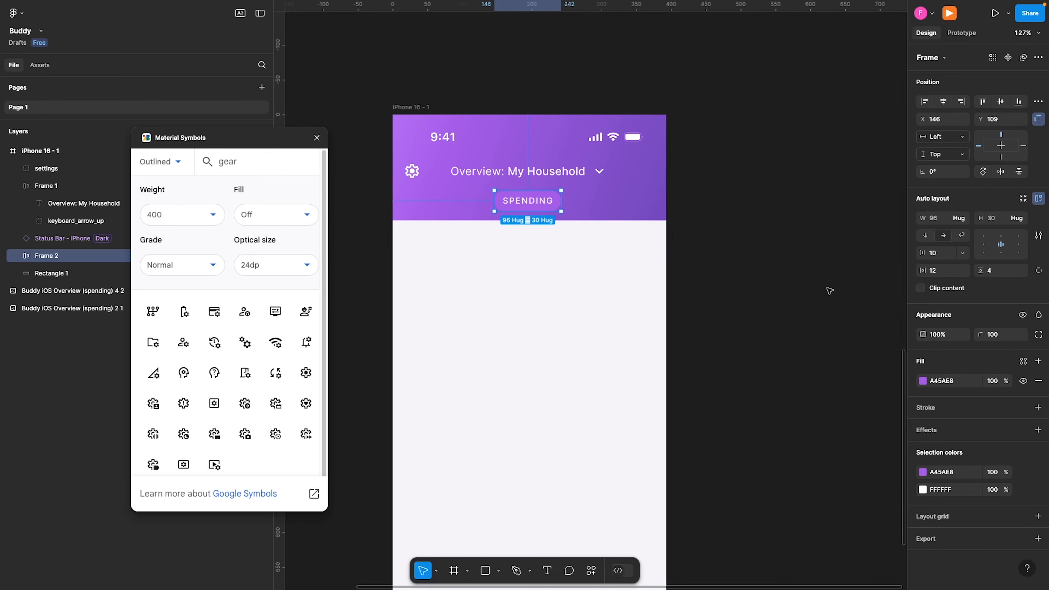
pyautogui.click(825, 292)
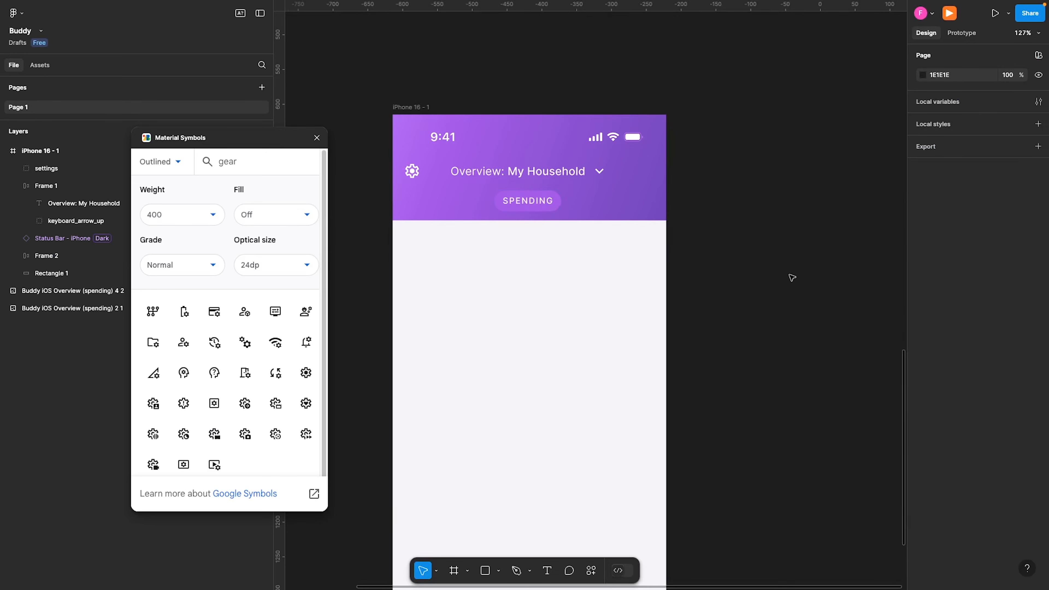
# - Set the SPENDING pill's horizontal padding to 16
pyautogui.click(526, 207)
pyautogui.click(942, 273)
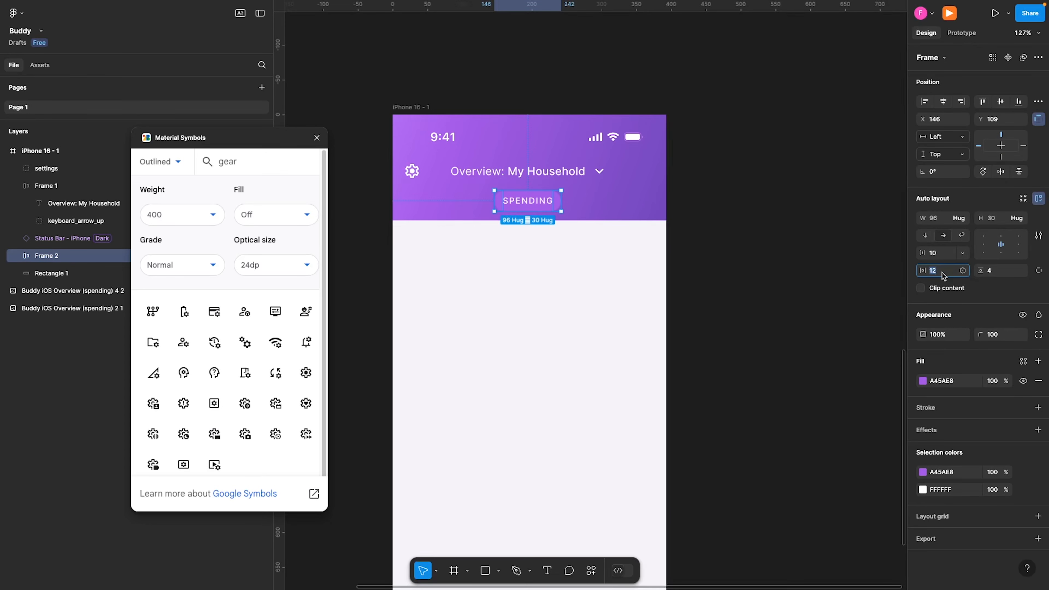
pyautogui.write('16')
pyautogui.press('Return')
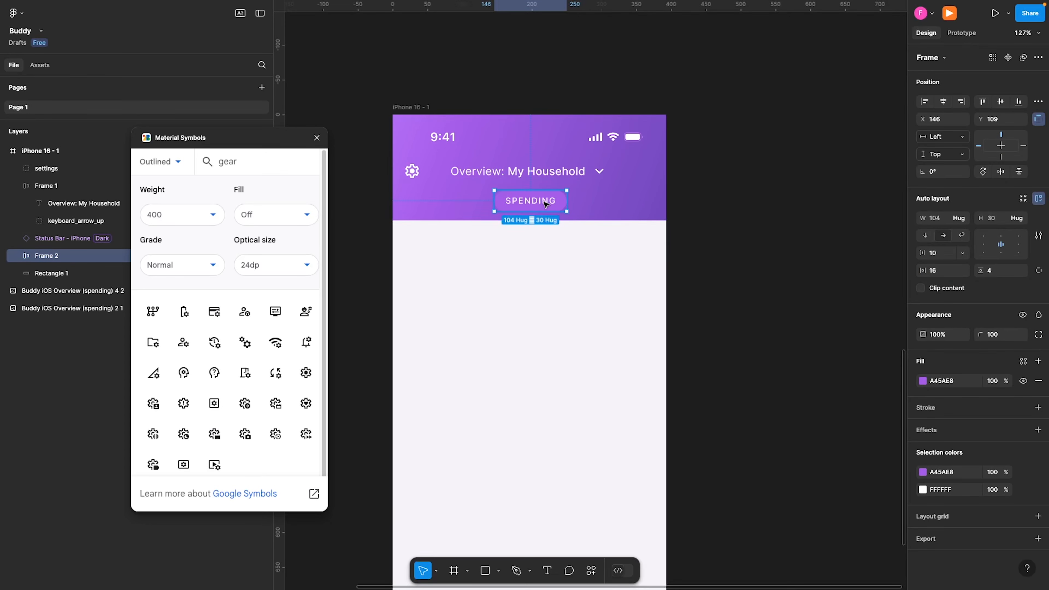
# - Try a line height of 14 on the SPENDING label inside the pill
pyautogui.doubleClick(545, 205)
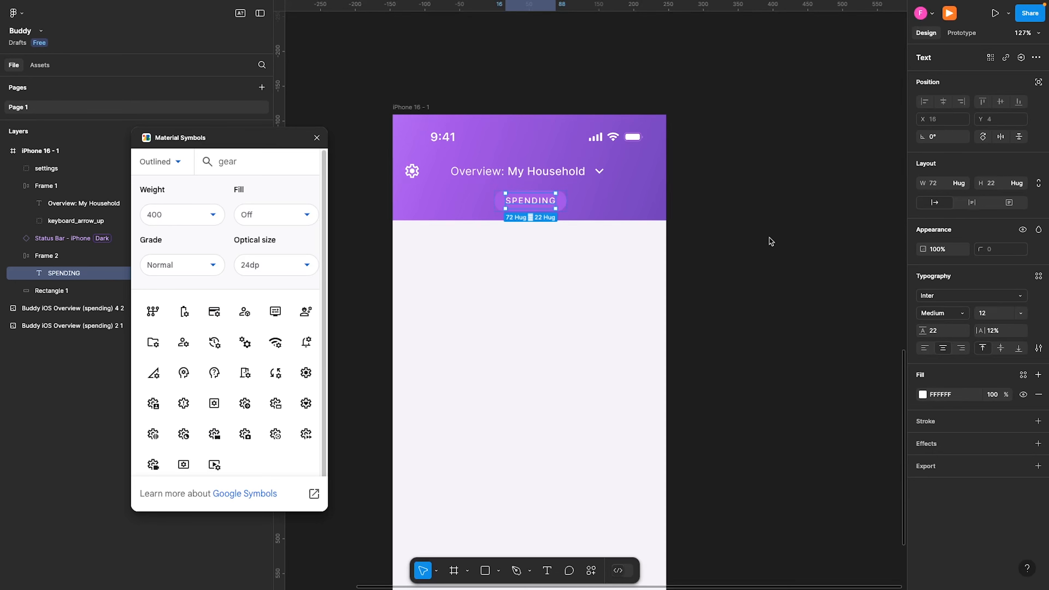
pyautogui.scroll(5, 534, 191)
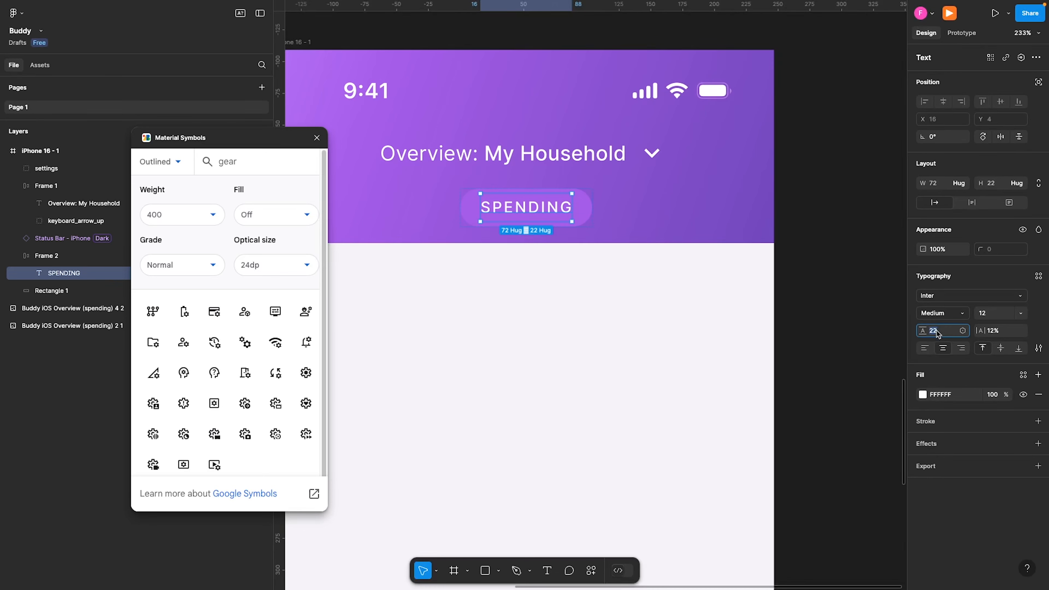
pyautogui.write('14')
pyautogui.press('Return')
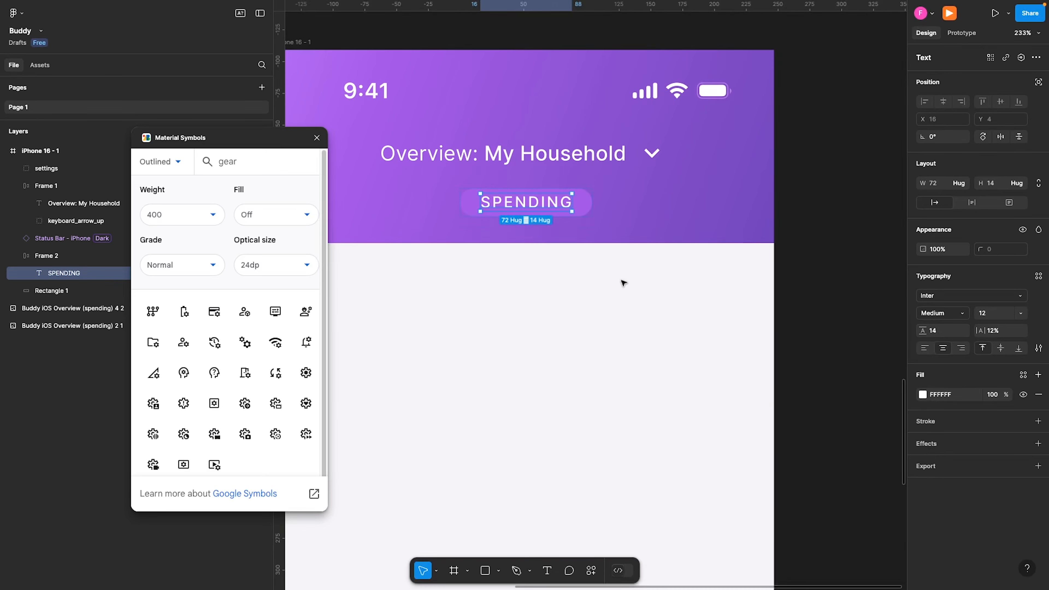
pyautogui.hotkey('ctrl', 'z')
pyautogui.click(848, 234)
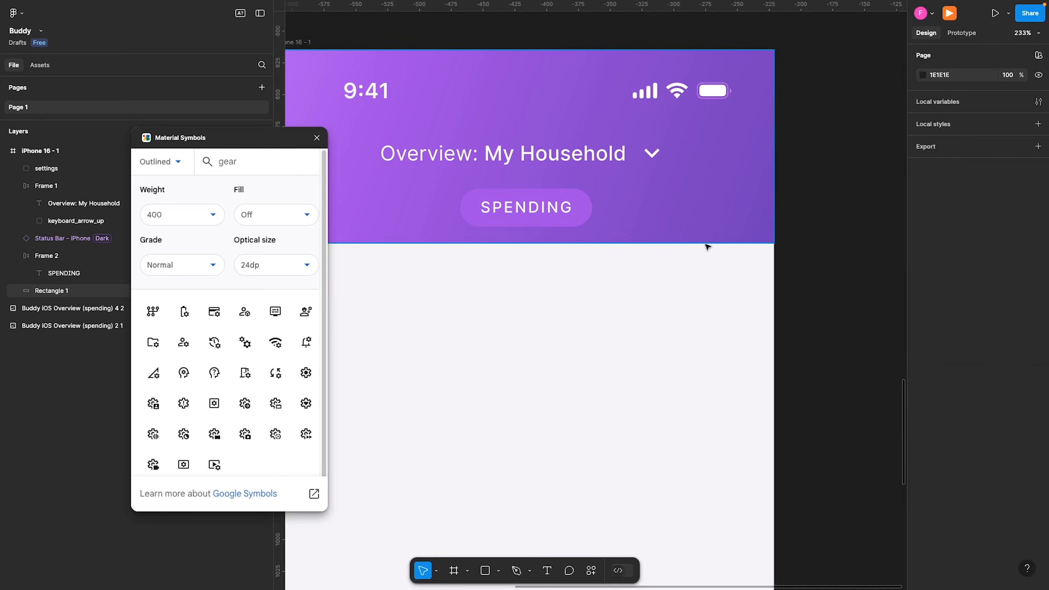
# - Move the SPENDING pill left and slightly down in the header to about X 105, Y 113
pyautogui.scroll(-3, 652, 250)
pyautogui.click(588, 231)
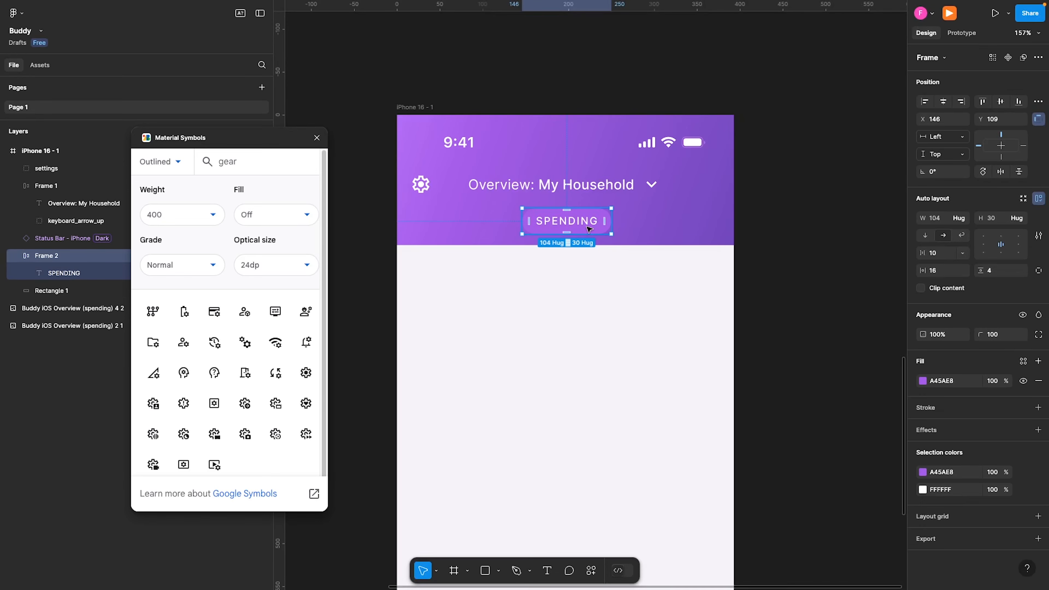
pyautogui.moveTo(588, 230); pyautogui.dragTo(553, 234)
# - Try a vertical padding of 2 on the SPENDING pill
pyautogui.click(1004, 272)
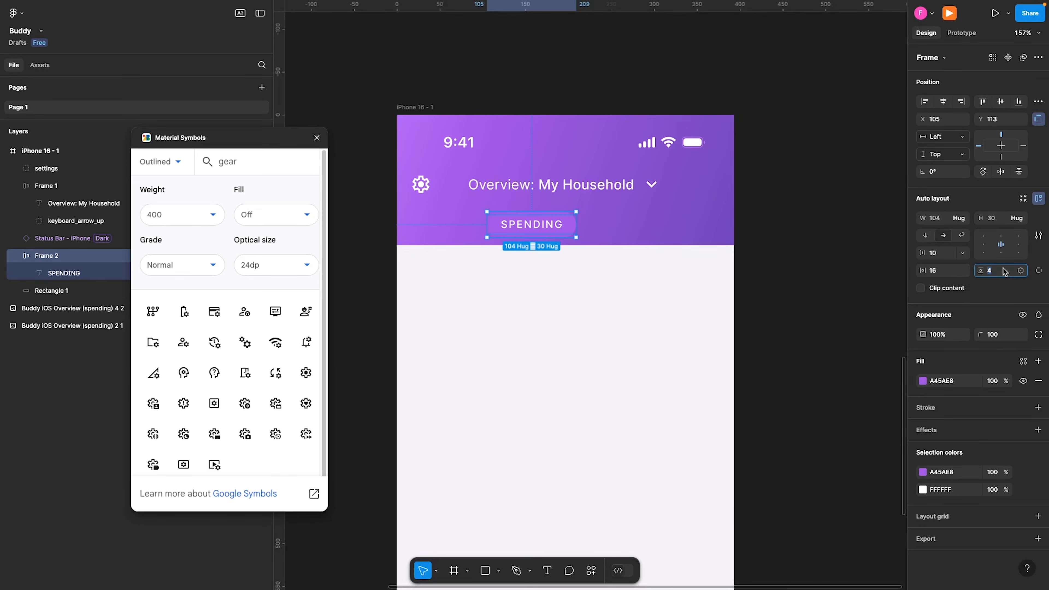
pyautogui.write('2')
pyautogui.press('Return')
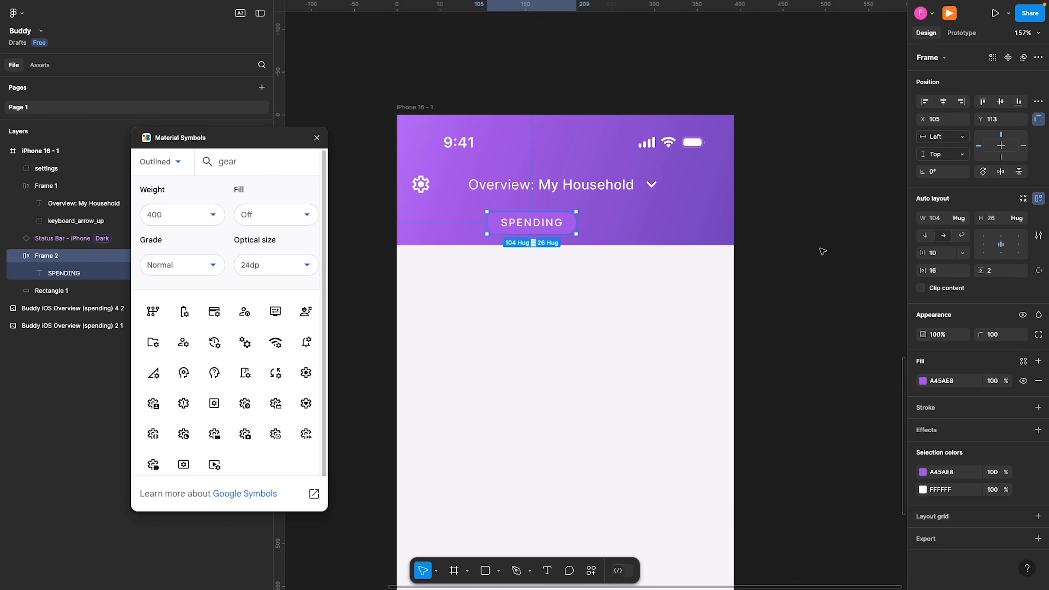
pyautogui.click(821, 250)
pyautogui.press('super+z')
pyautogui.press('super+z')
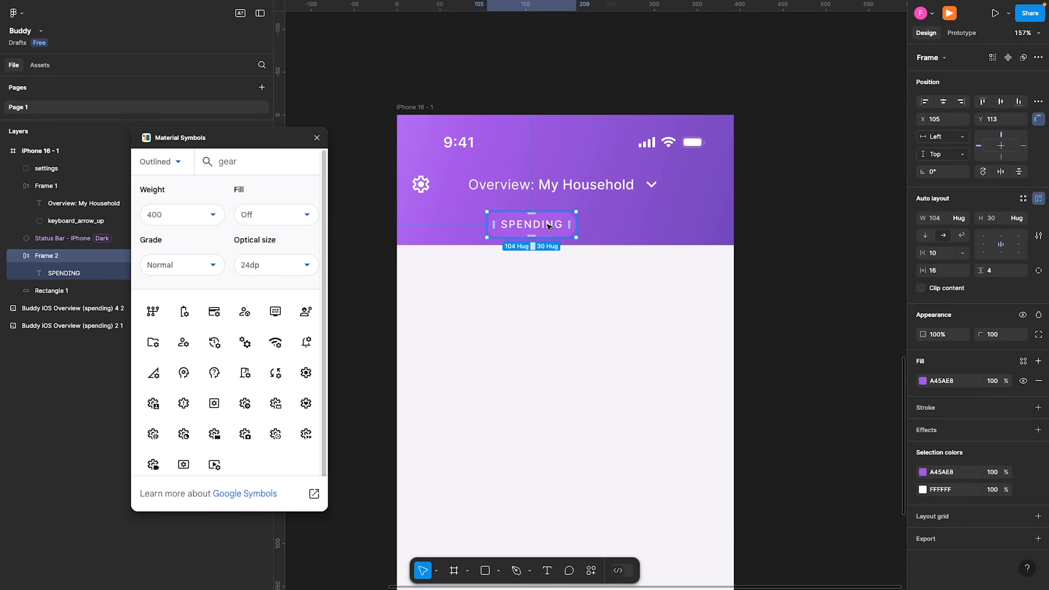
# - Duplicate the SPENDING pill directly to its right and change the copy's label to LIST
pyautogui.moveTo(547, 228); pyautogui.dragTo(631, 228)
pyautogui.doubleClick(631, 228)
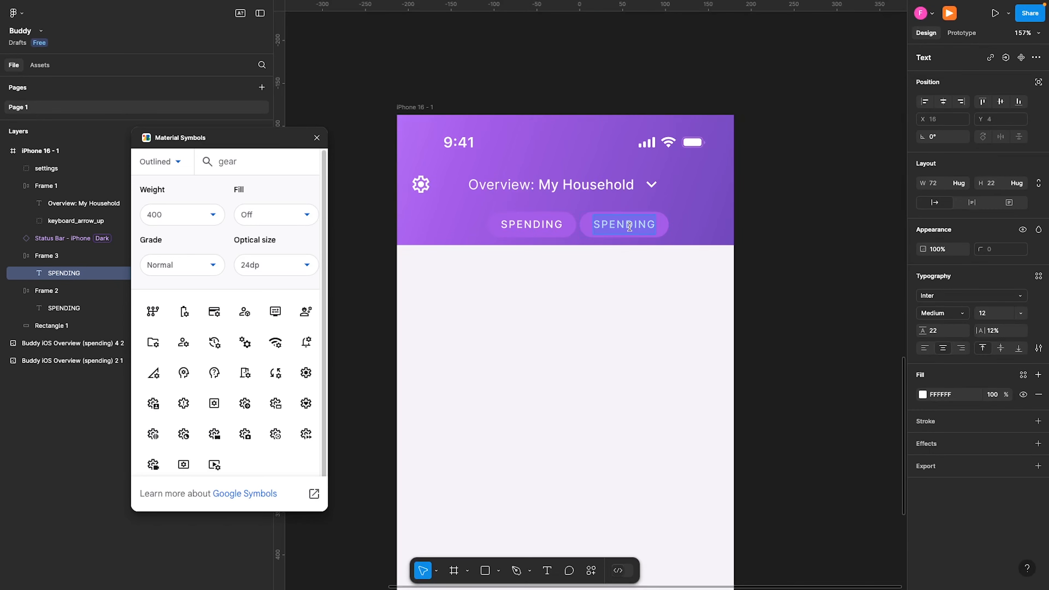
pyautogui.write('List')
pyautogui.press('BackSpace')
pyautogui.press('BackSpace')
pyautogui.press('BackSpace')
pyautogui.press('BackSpace')
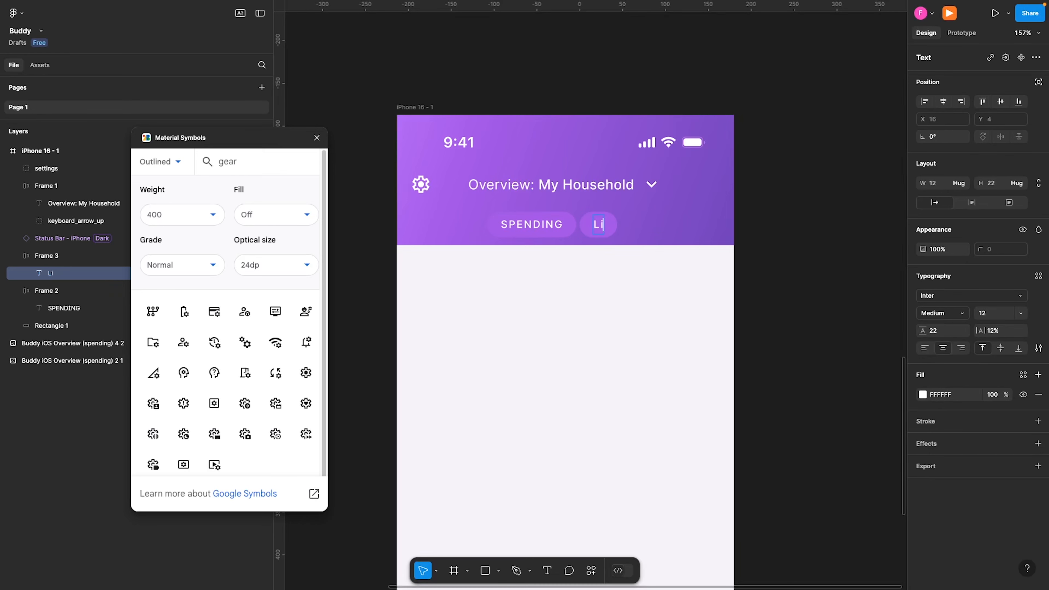
pyautogui.write('LIST')
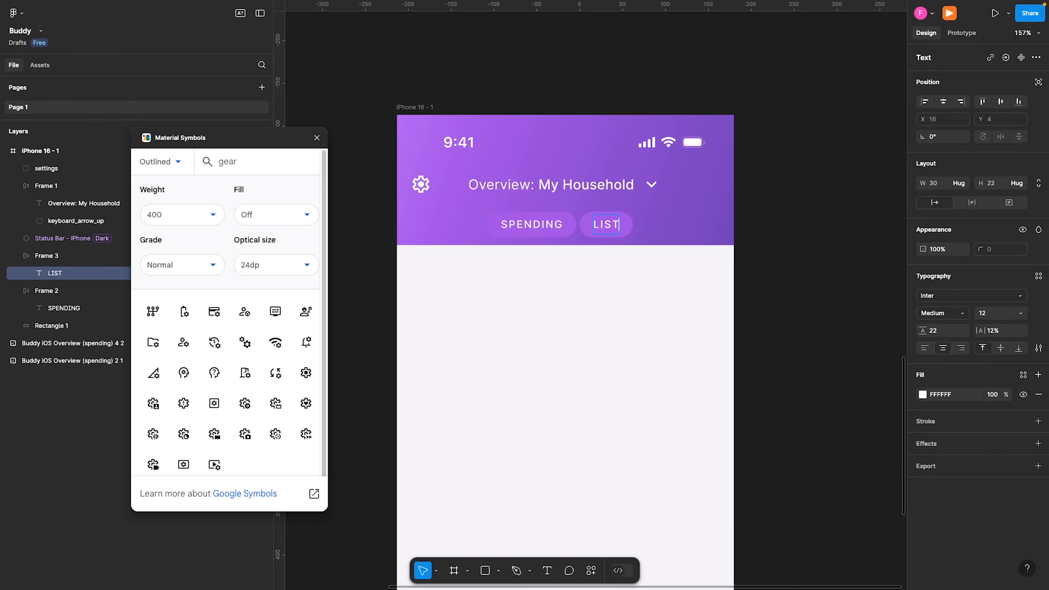
pyautogui.press('Escape')
pyautogui.click(817, 250)
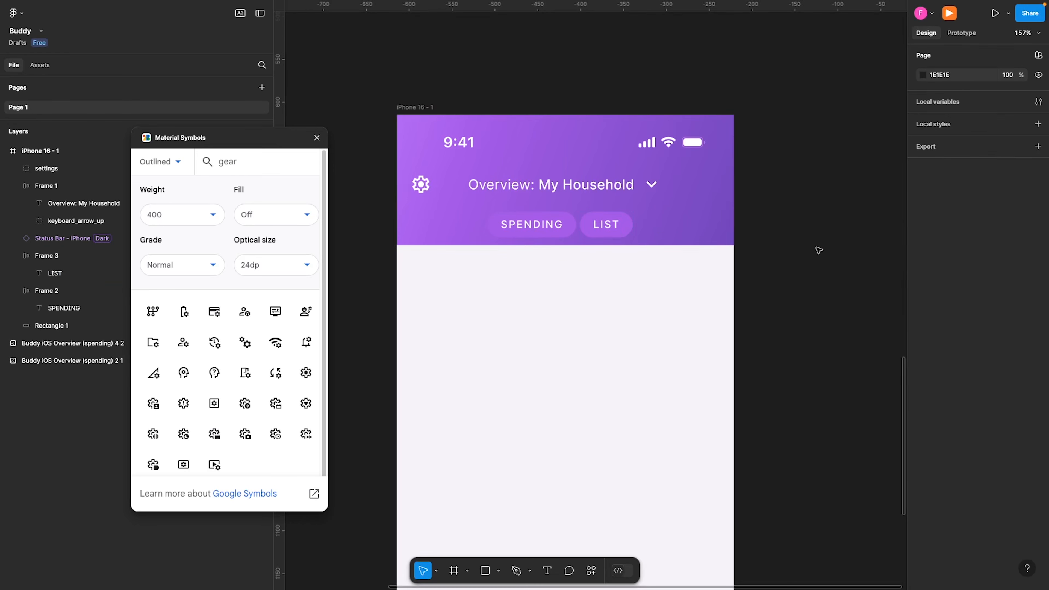
# - Hide the purple fill of the LIST pill
pyautogui.click(608, 234)
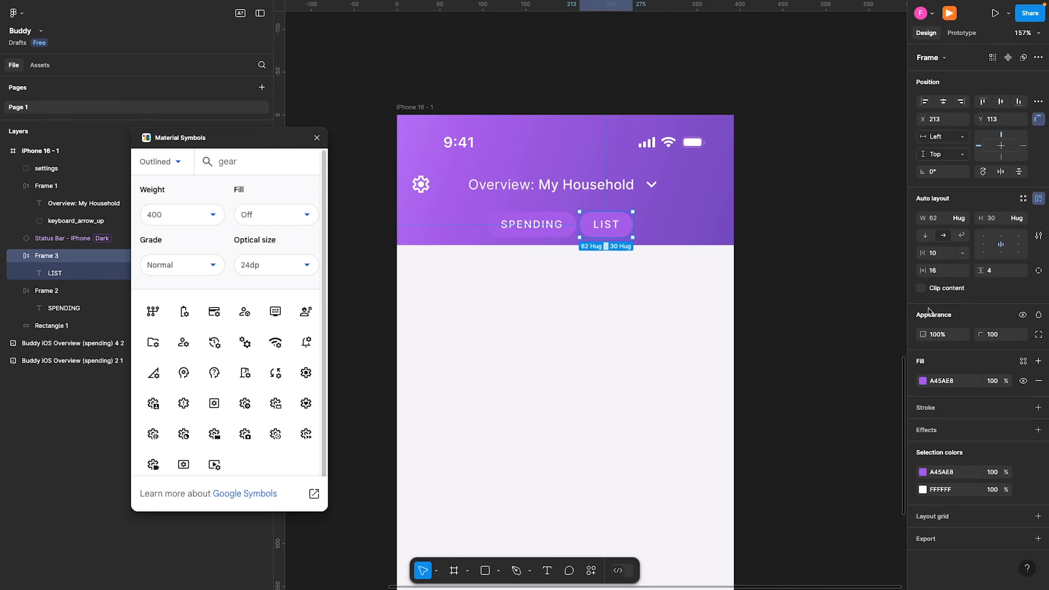
pyautogui.click(1023, 380)
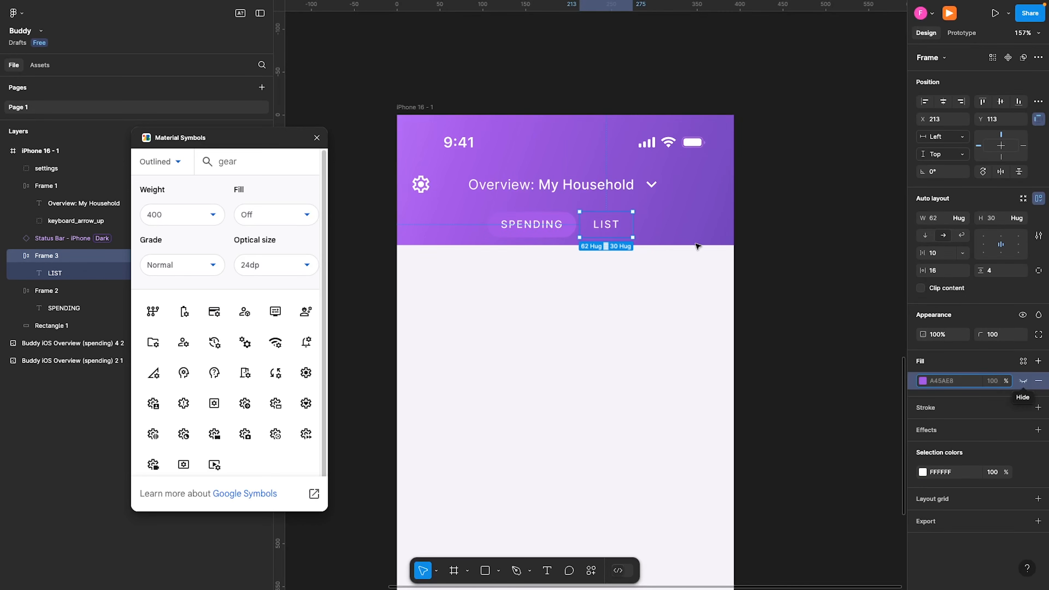
pyautogui.click(791, 244)
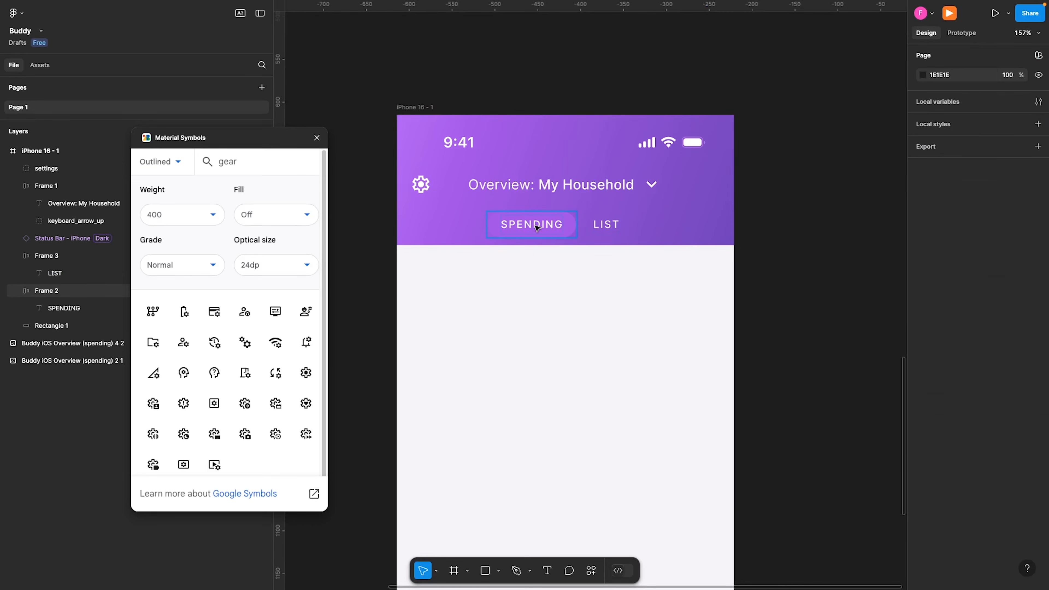
# - Wrap the SPENDING and LIST pills in a shared auto layout frame with a gap of 8
pyautogui.click(541, 229)
pyautogui.keyDown('shift'); pyautogui.click(623, 225); pyautogui.keyUp('shift')
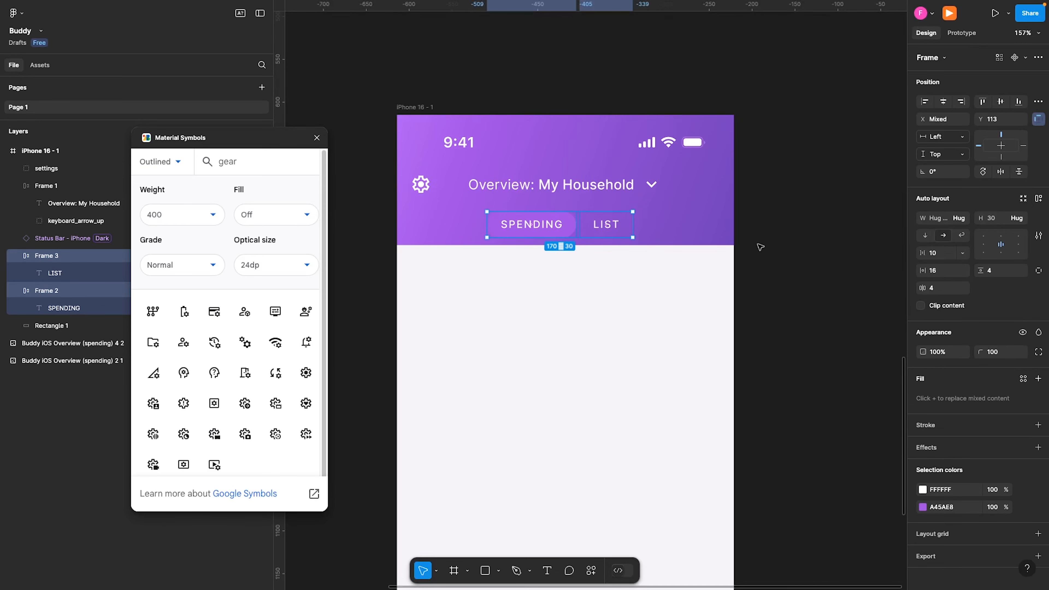
pyautogui.hotkey('shift', 'a')
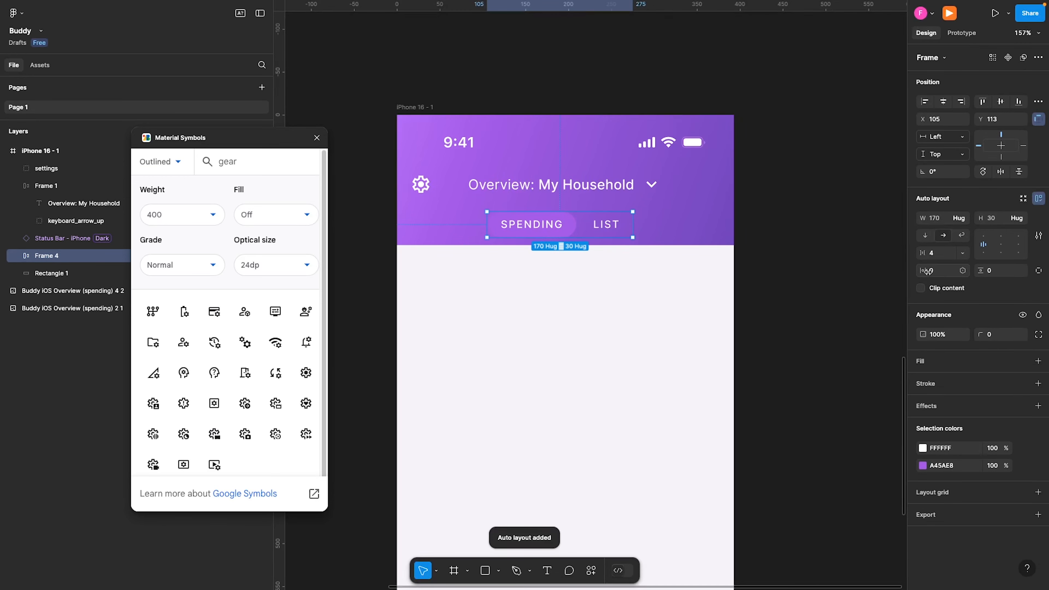
pyautogui.click(940, 255)
pyautogui.write('8')
pyautogui.press('Return')
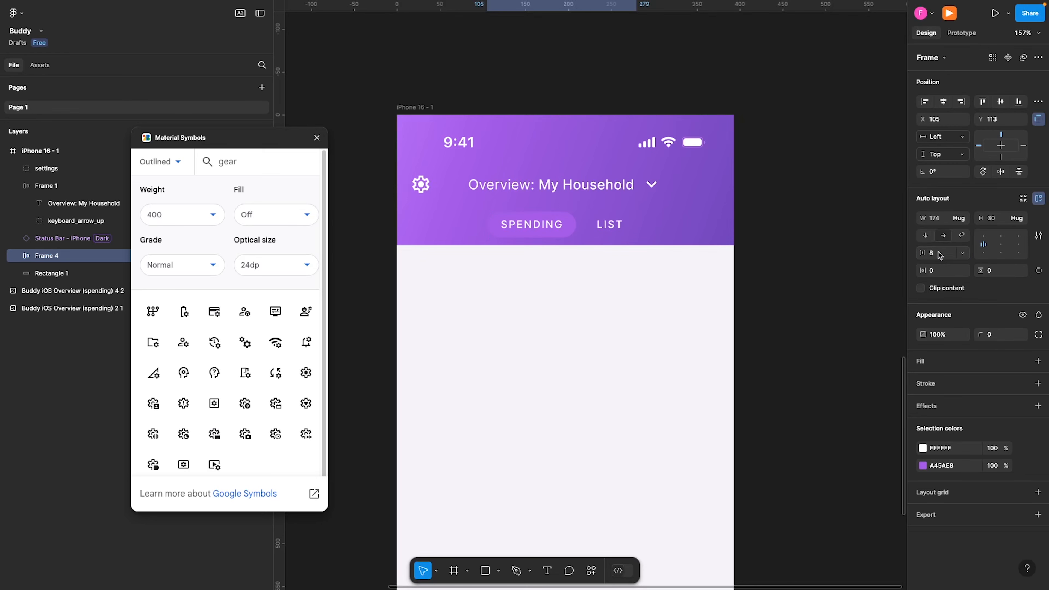
# - Center the tab row horizontally in the iPhone frame and nudge it up to Y 110
pyautogui.click(945, 103)
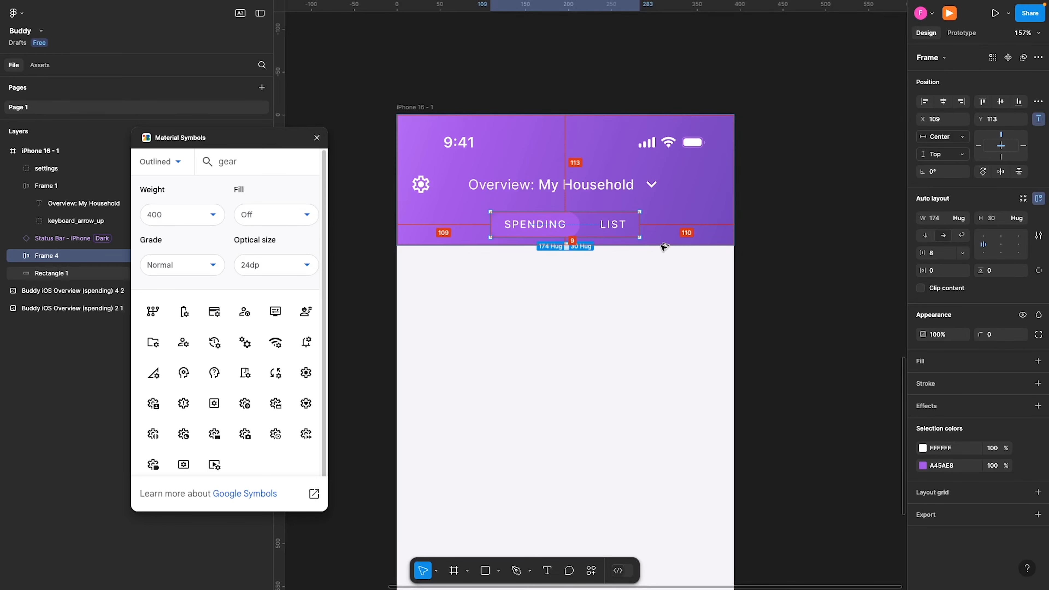
pyautogui.press('Up')
pyautogui.press('Up')
pyautogui.press('Up')
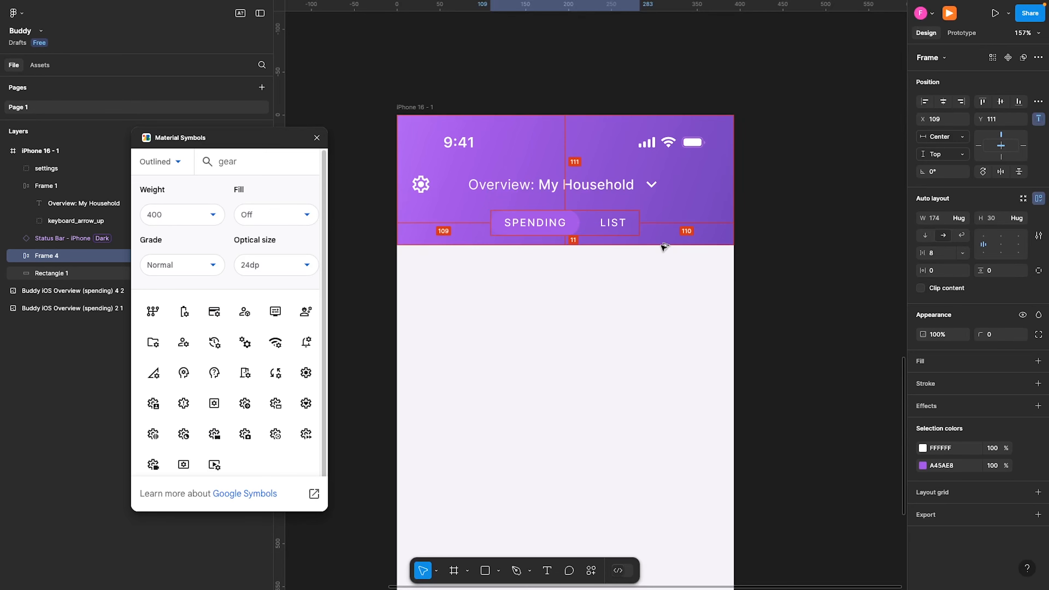
pyautogui.press('alt')
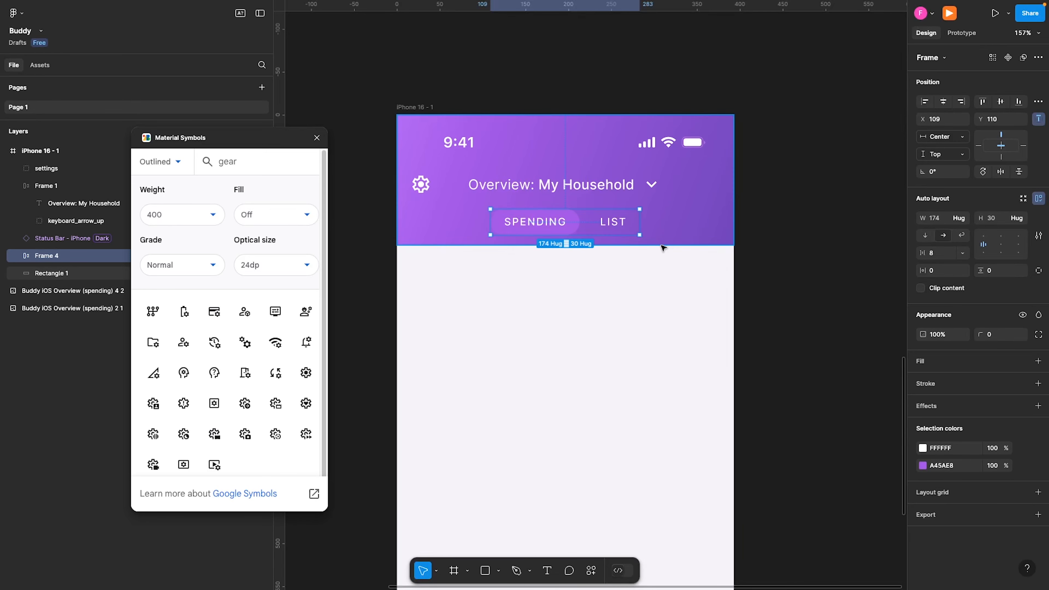
# - Adjust the SPENDING pill's fill to the slightly softer purple A45EE4
pyautogui.click(532, 219)
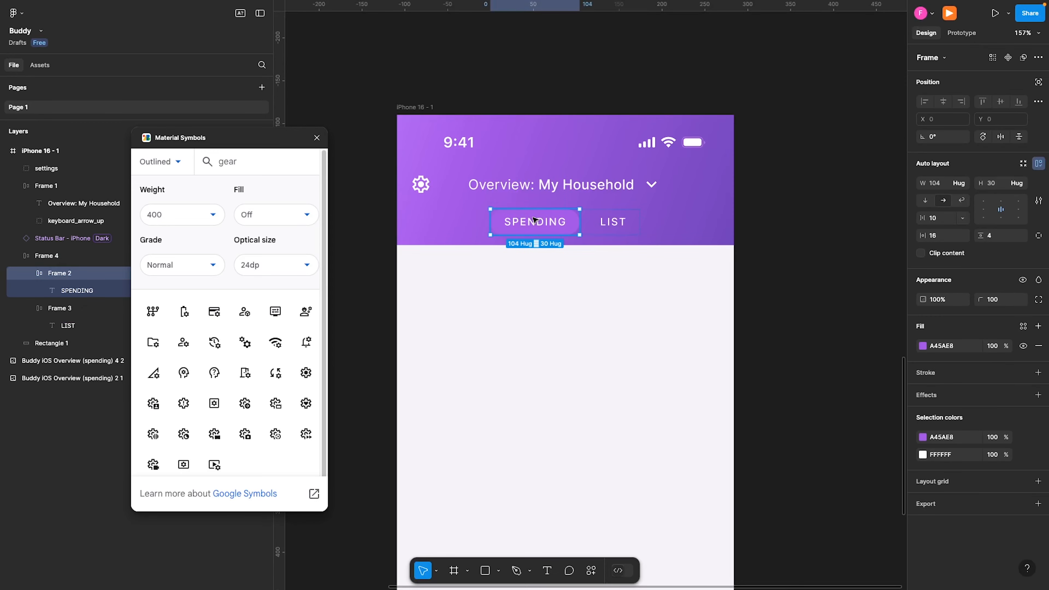
pyautogui.click(922, 346)
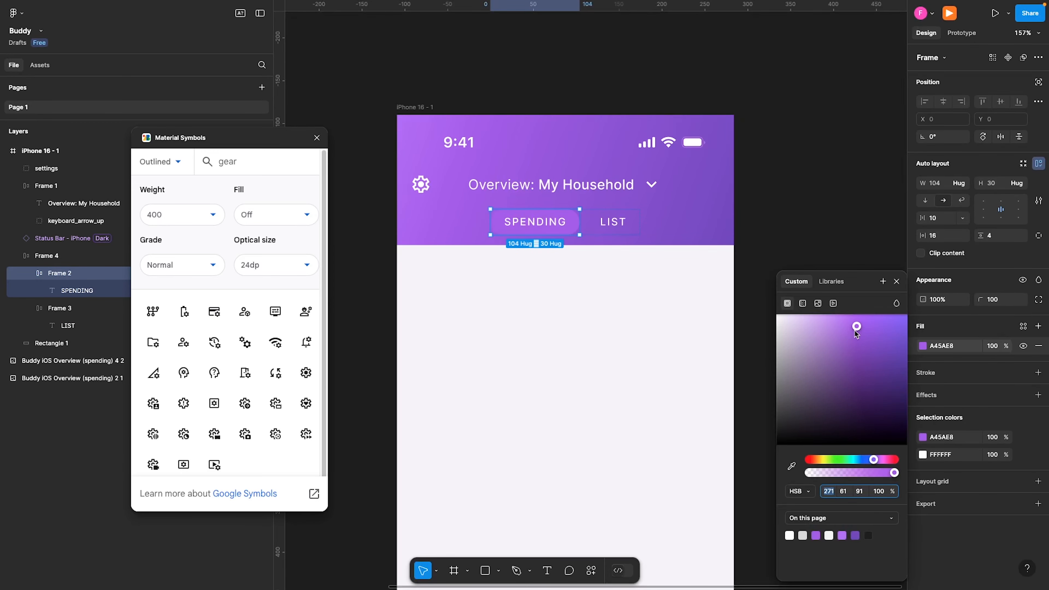
pyautogui.moveTo(857, 334)
pyautogui.mouseDown()
pyautogui.moveTo(846, 321)
pyautogui.moveTo(868, 331)
pyautogui.mouseUp()
pyautogui.moveTo(865, 325)
pyautogui.mouseDown()
pyautogui.moveTo(840, 327)
pyautogui.moveTo(853, 333)
pyautogui.mouseUp()
pyautogui.click(826, 197)
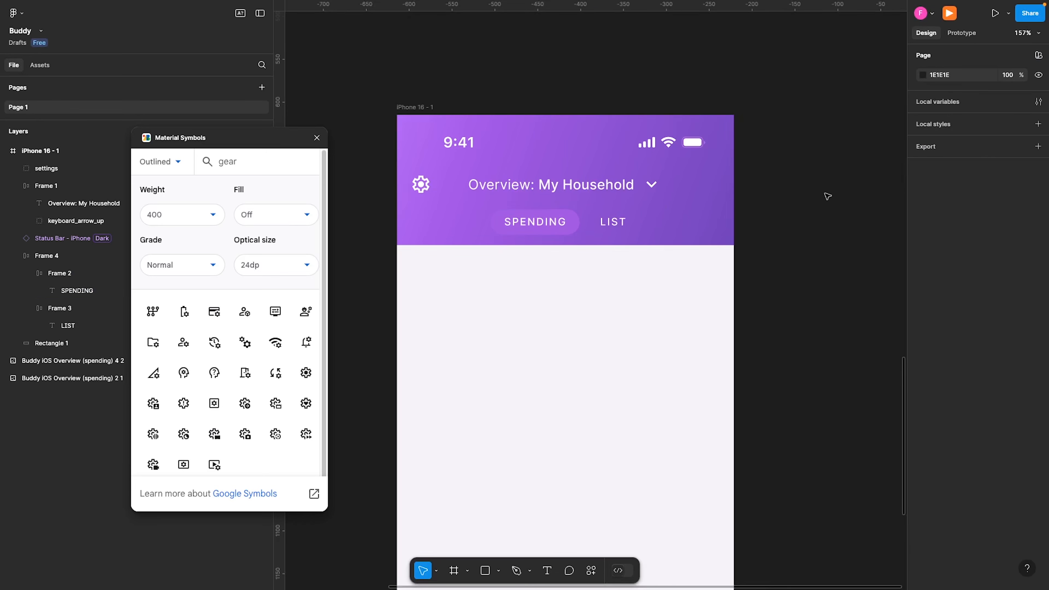
# - Reduce the gradient header rectangle's height to 151
pyautogui.scroll(-5, 661, 185)
pyautogui.moveTo(719, 189); pyautogui.dragTo(665, 202)
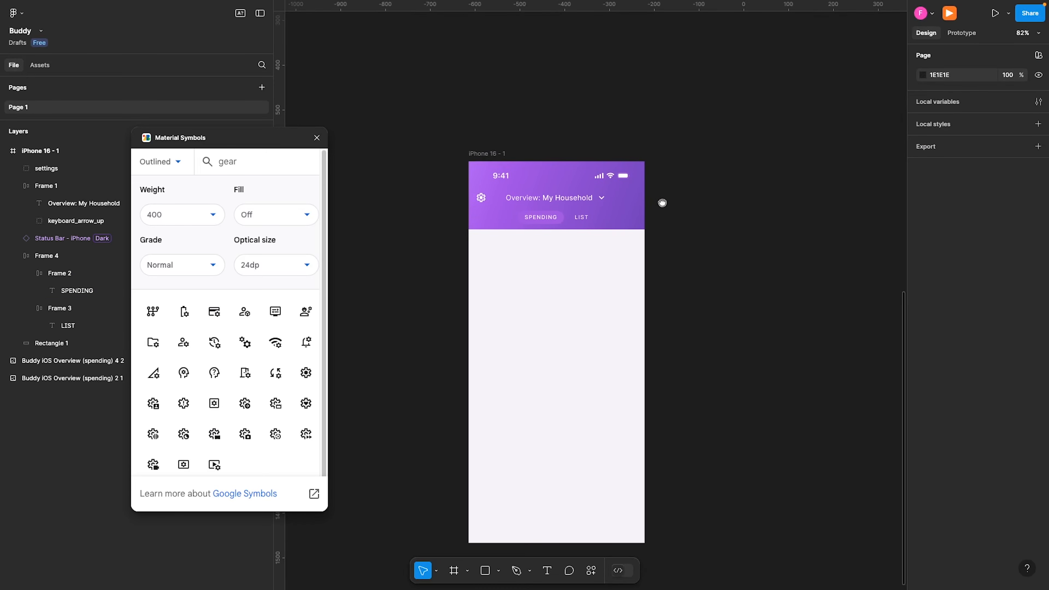
pyautogui.click(554, 216)
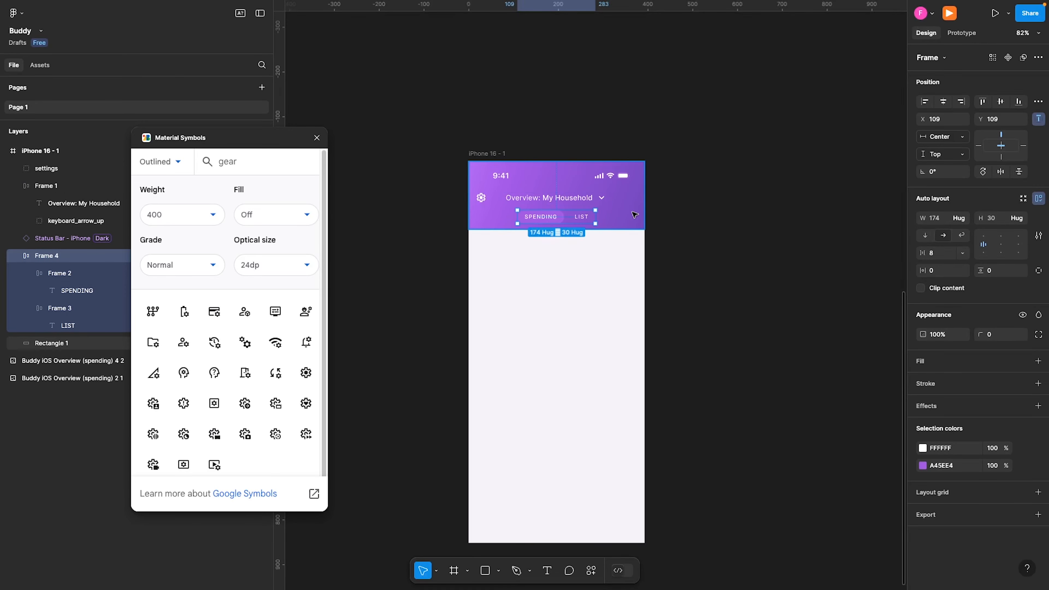
pyautogui.click(555, 226)
pyautogui.press('super+Up')
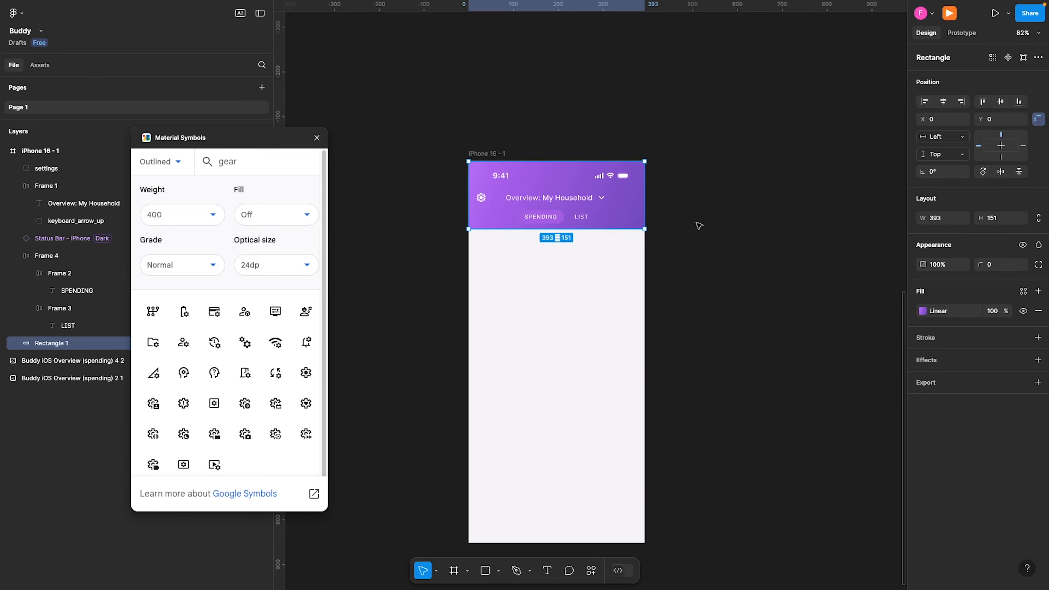
# - Nudge the row of SPENDING and LIST tabs down to Y 117
pyautogui.click(544, 219)
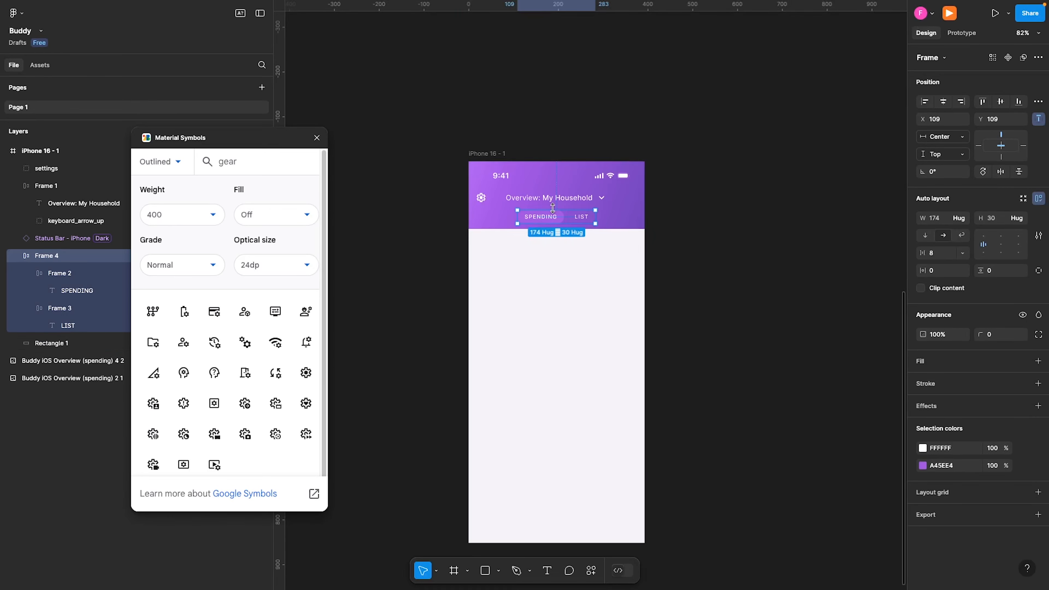
pyautogui.press('Down')
pyautogui.press('Down')
pyautogui.press('Down')
pyautogui.press('Down')
pyautogui.press('Down')
pyautogui.press('Down')
pyautogui.press('Down')
pyautogui.press('Down')
pyautogui.press('Down')
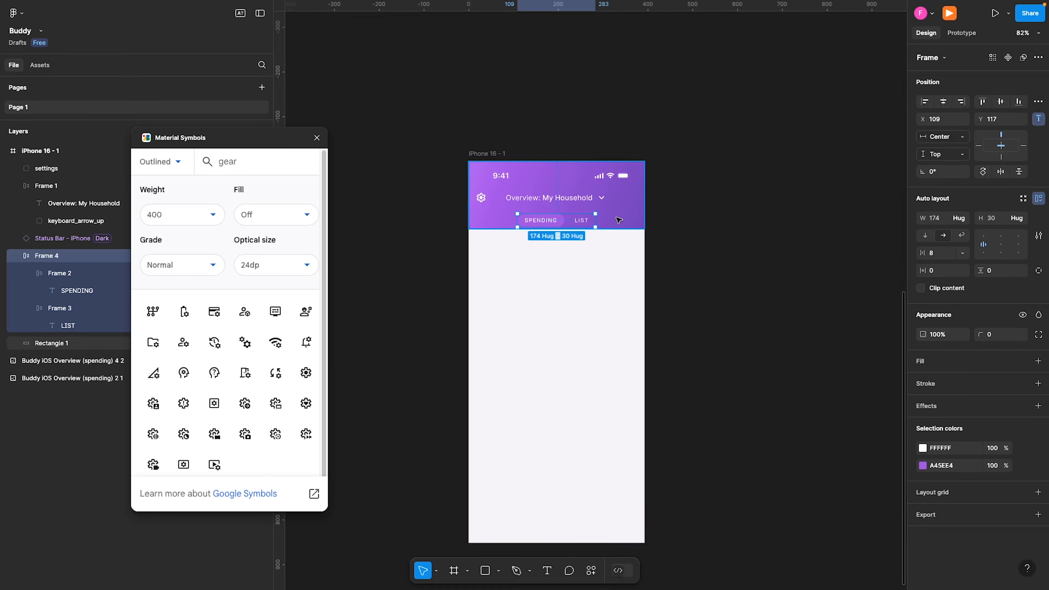
# - Extend the gradient header rectangle to a height of 163, checking its spacing below the tab row
pyautogui.click(542, 227)
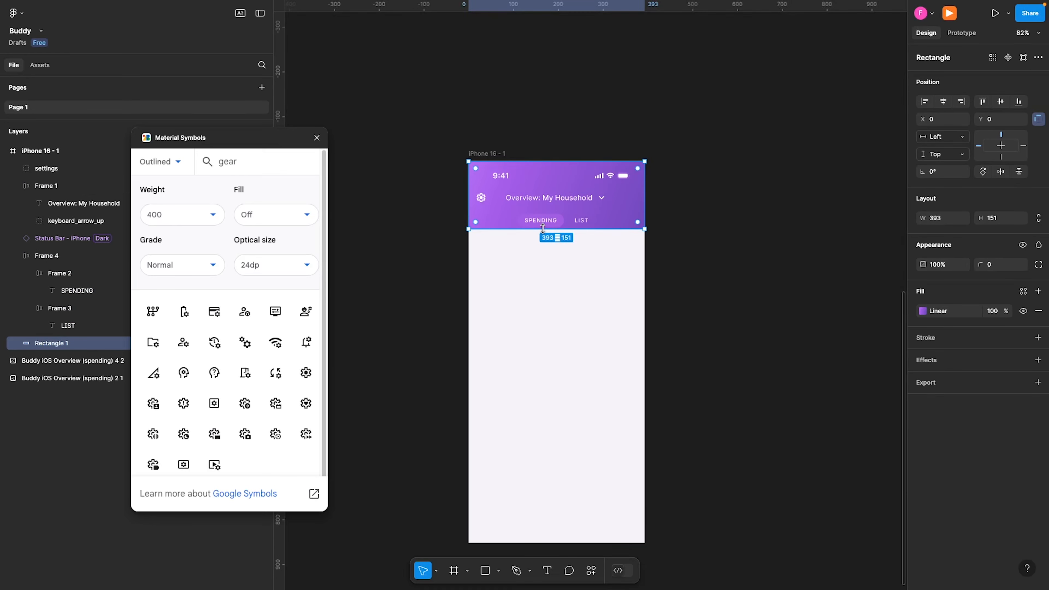
pyautogui.press('alt')
pyautogui.press('super+shift+Down')
pyautogui.press('alt')
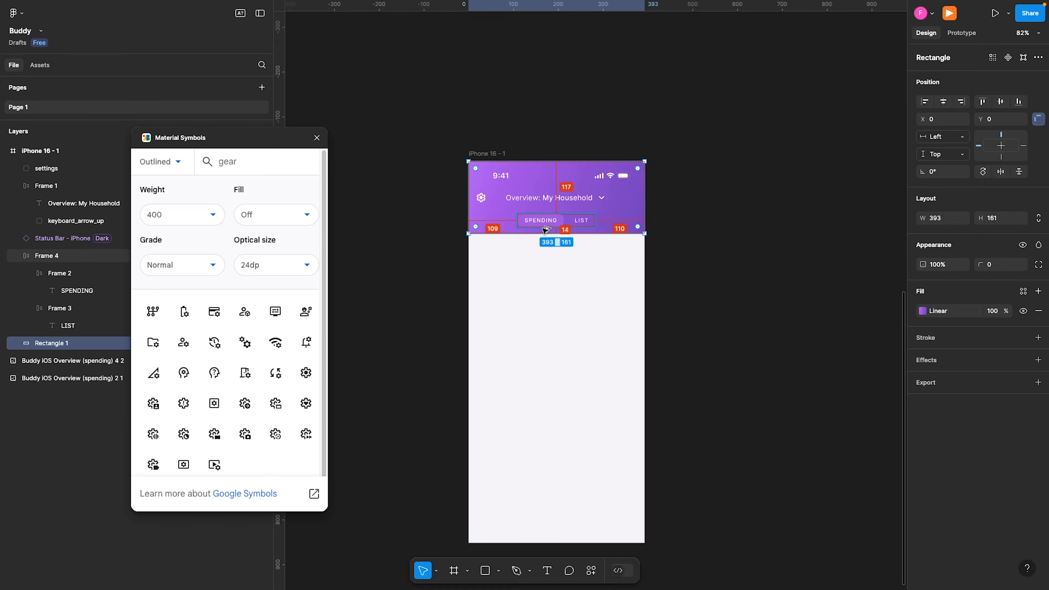
pyautogui.press('alt')
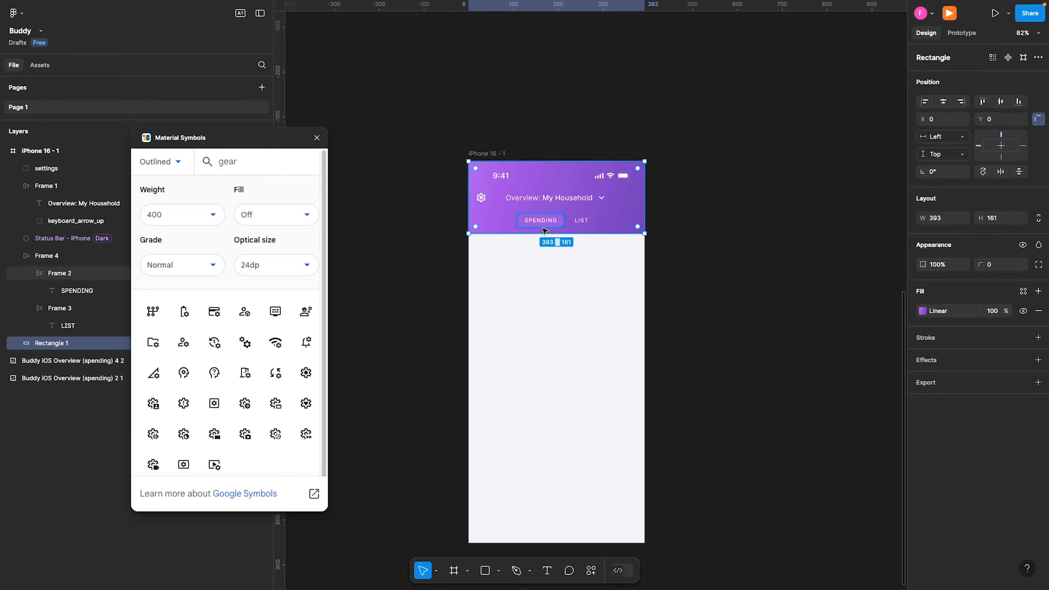
pyautogui.press('super+Down')
pyautogui.press('super+Down')
pyautogui.press('alt')
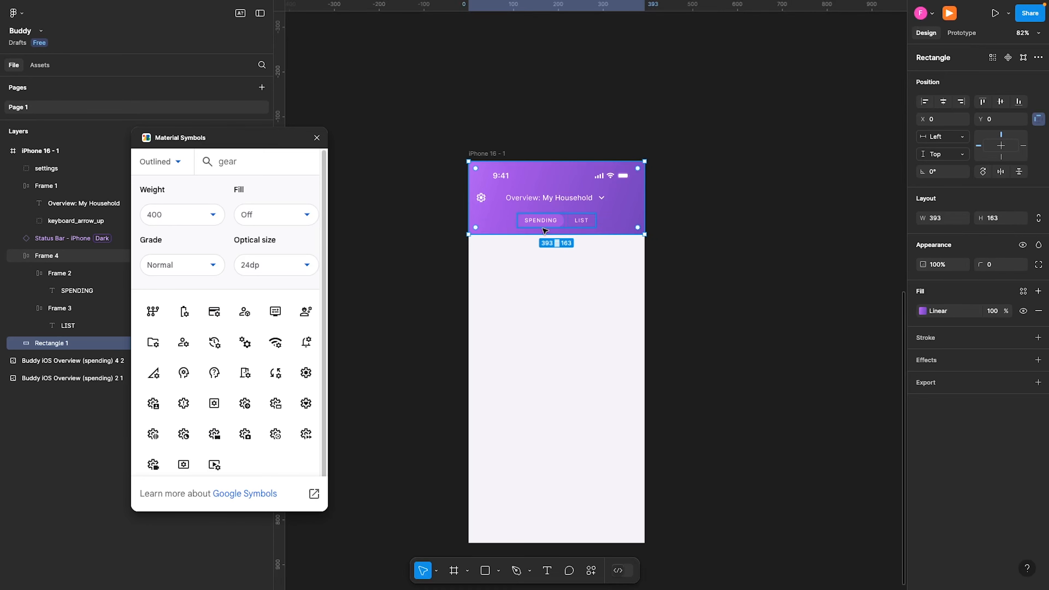
# - Examine the horizontal centering of the title row and the SPENDING and LIST tab row within the header
pyautogui.click(726, 203)
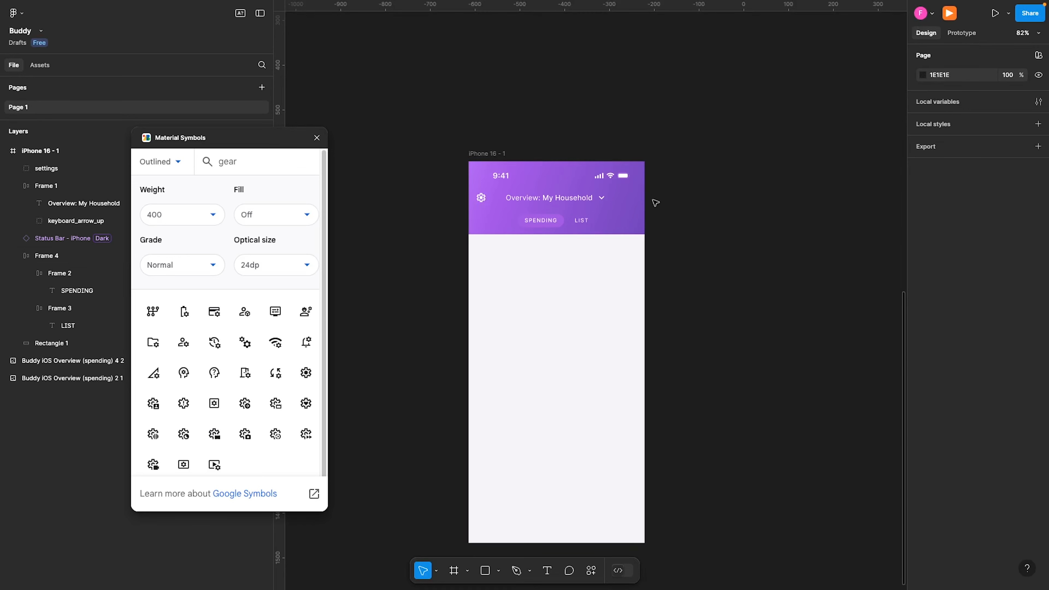
pyautogui.click(573, 201)
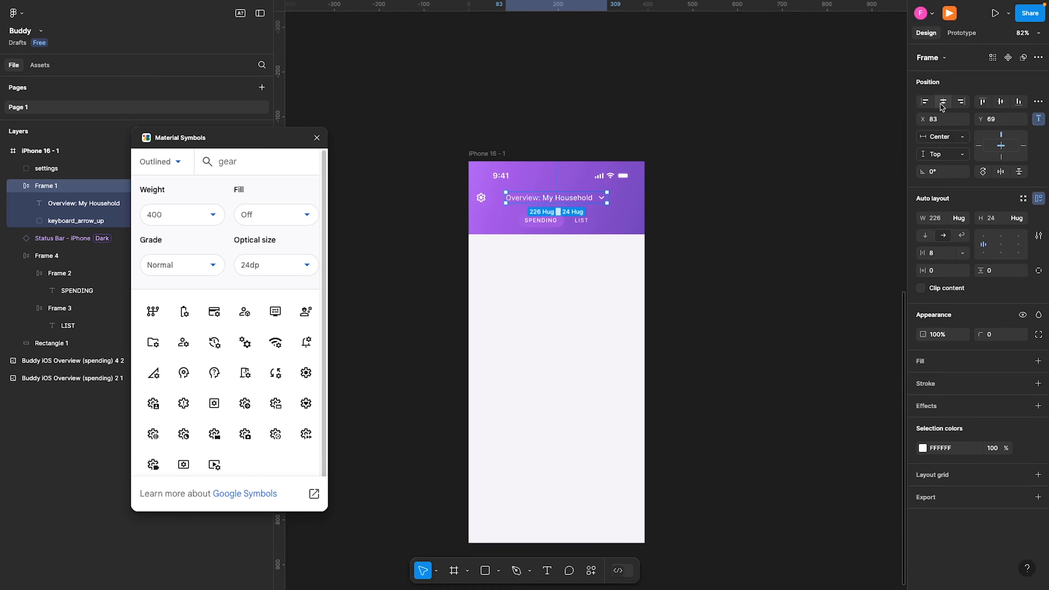
pyautogui.click(580, 223)
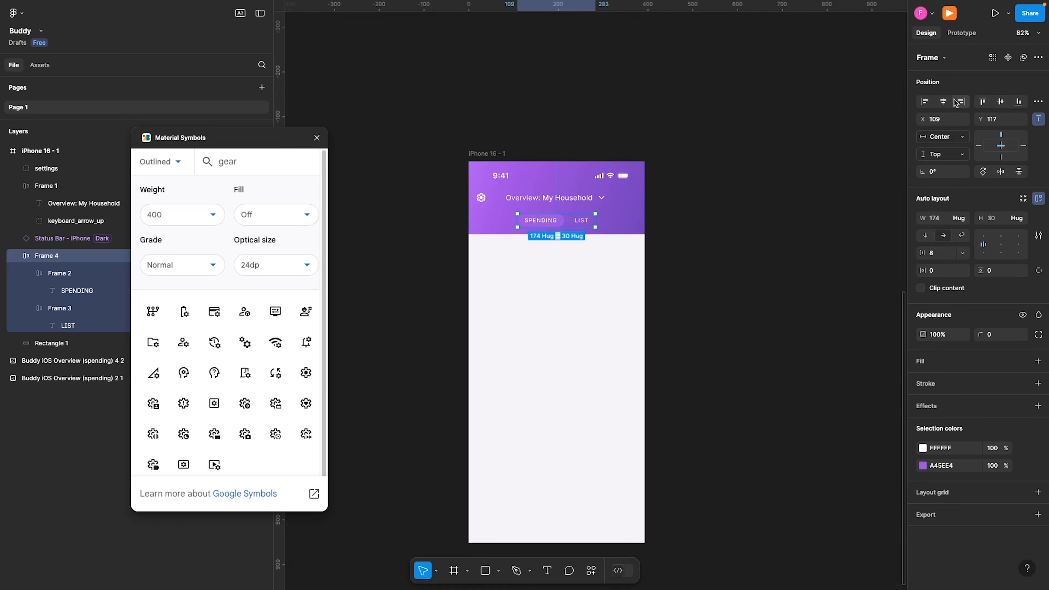
pyautogui.click(789, 171)
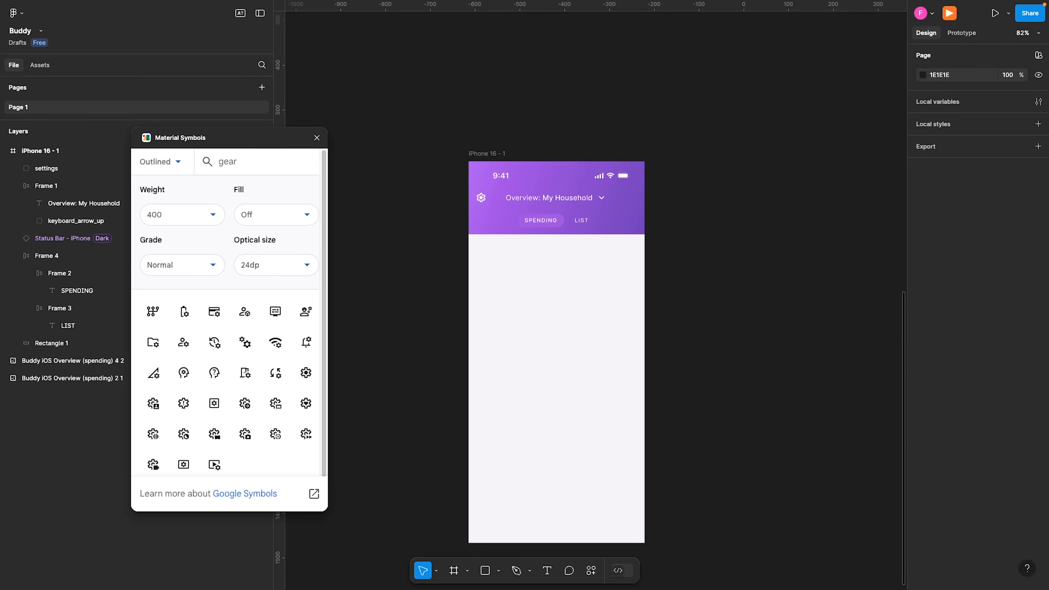
pyautogui.click(558, 201)
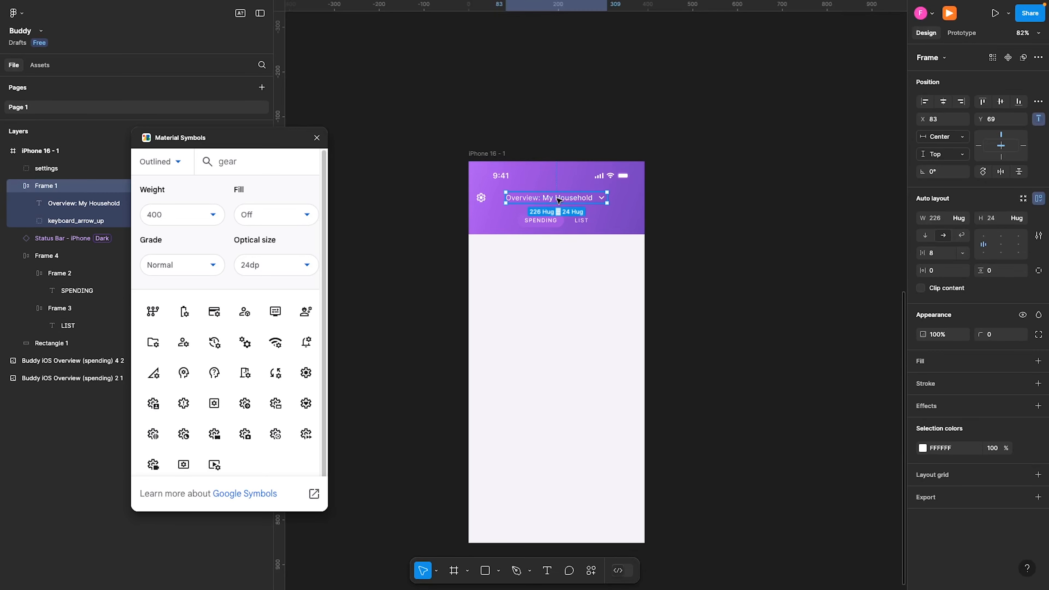
pyautogui.click(558, 201)
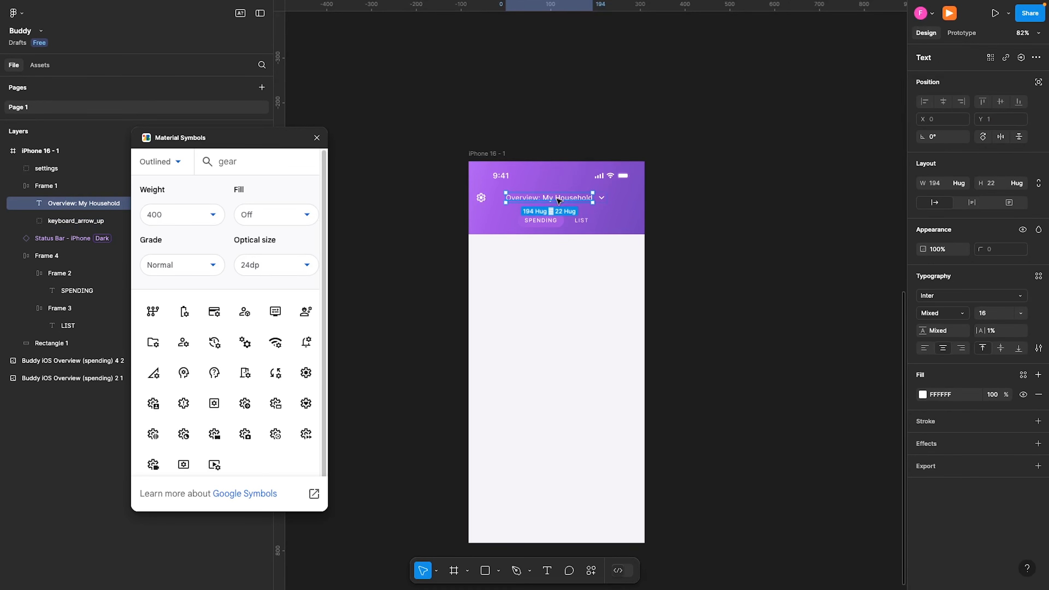
pyautogui.keyDown('shift'); pyautogui.click(560, 225); pyautogui.keyUp('shift')
pyautogui.click(564, 265)
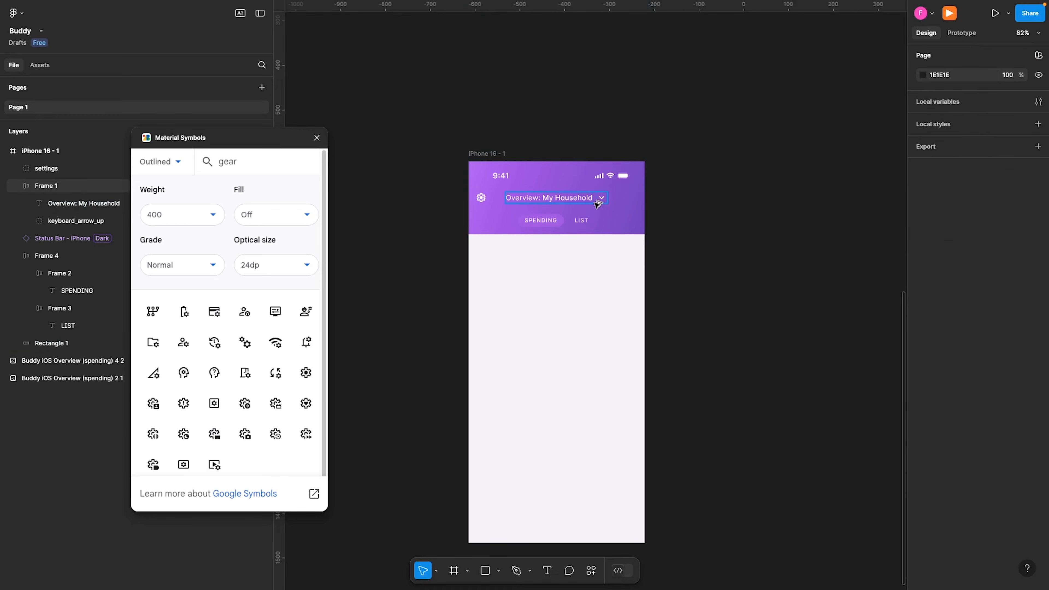
# - Duplicate the "Overview: My Household" text, place the copy below the header at X 99, Y 231, and set its fill to 1E1E1E
pyautogui.click(577, 202)
pyautogui.click(577, 202)
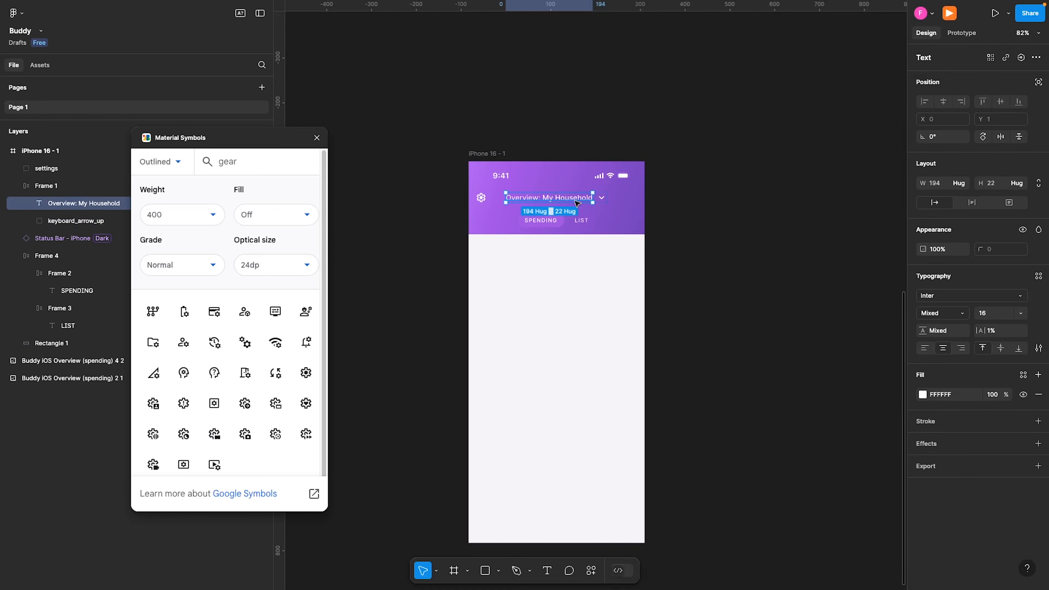
pyautogui.click(583, 285)
pyautogui.press('super+v')
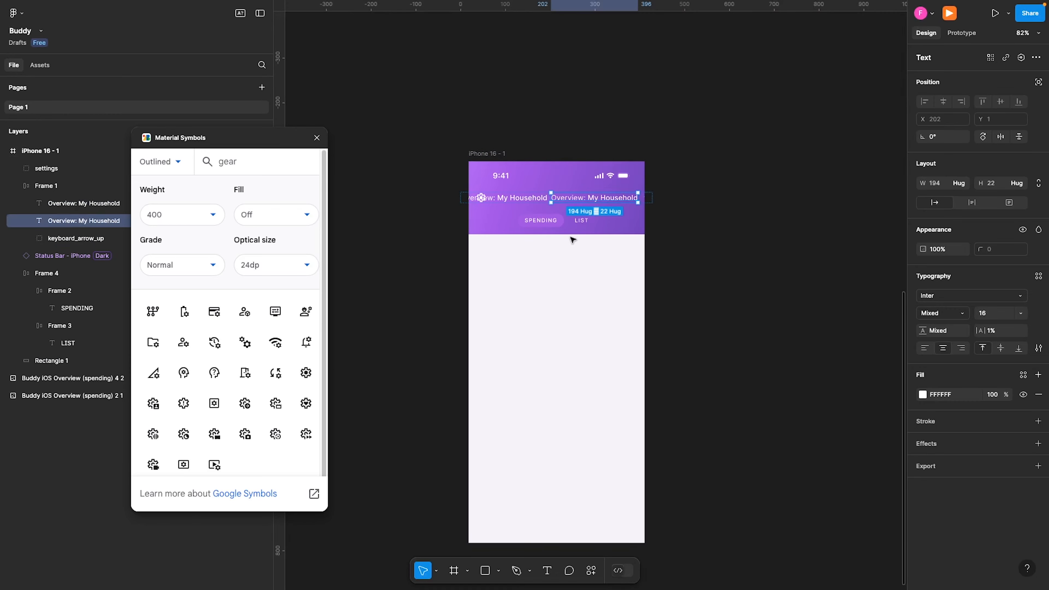
pyautogui.moveTo(583, 198); pyautogui.dragTo(549, 271)
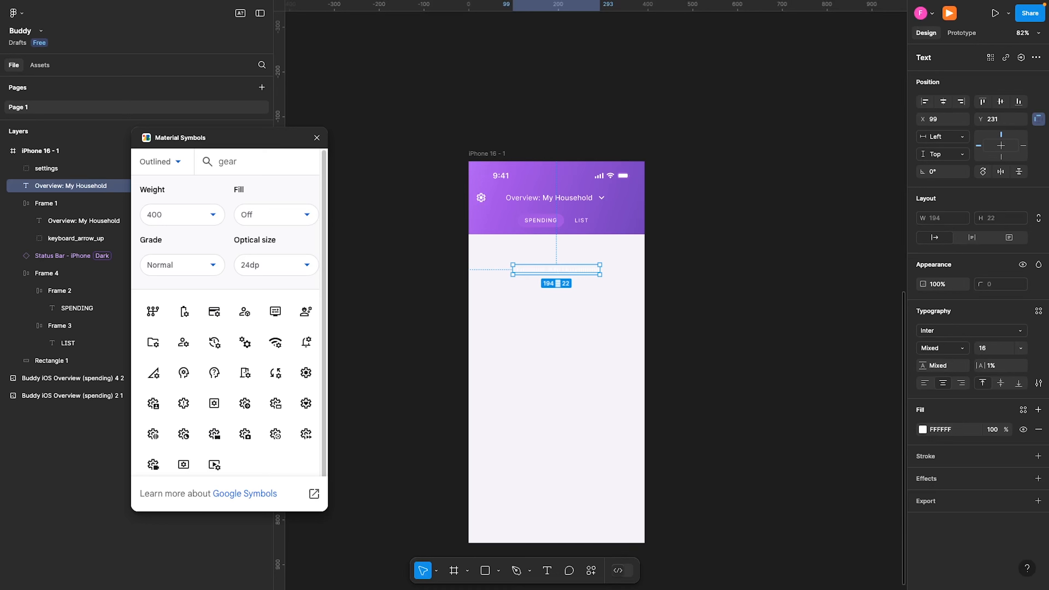
pyautogui.click(950, 430)
pyautogui.write('1e1e1e')
pyautogui.press('Return')
# - Replace the wording of the dark text copy below the header with "December 2024"
pyautogui.doubleClick(577, 273)
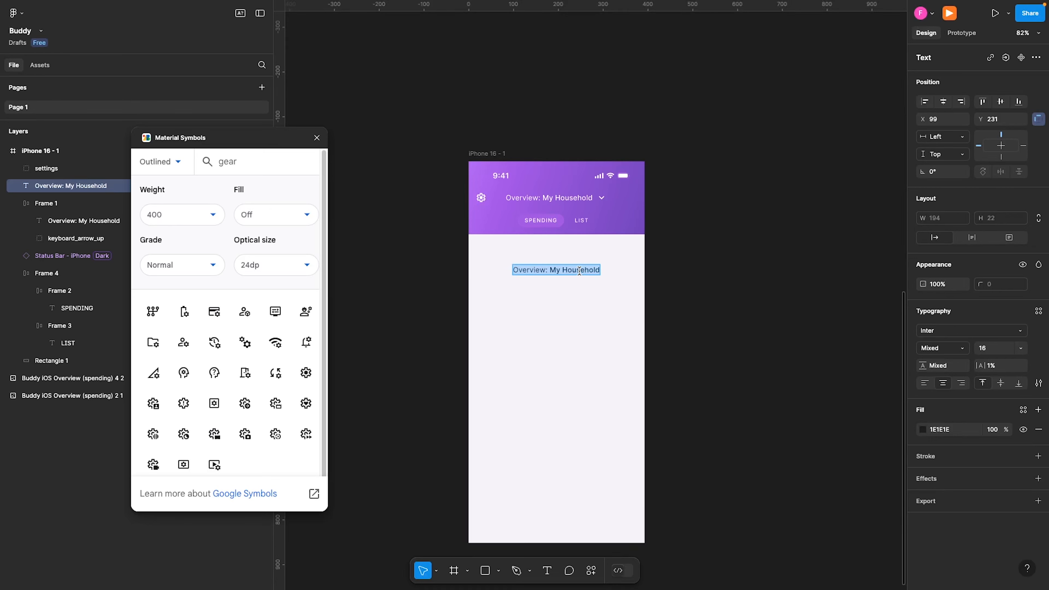
pyautogui.write('Jan')
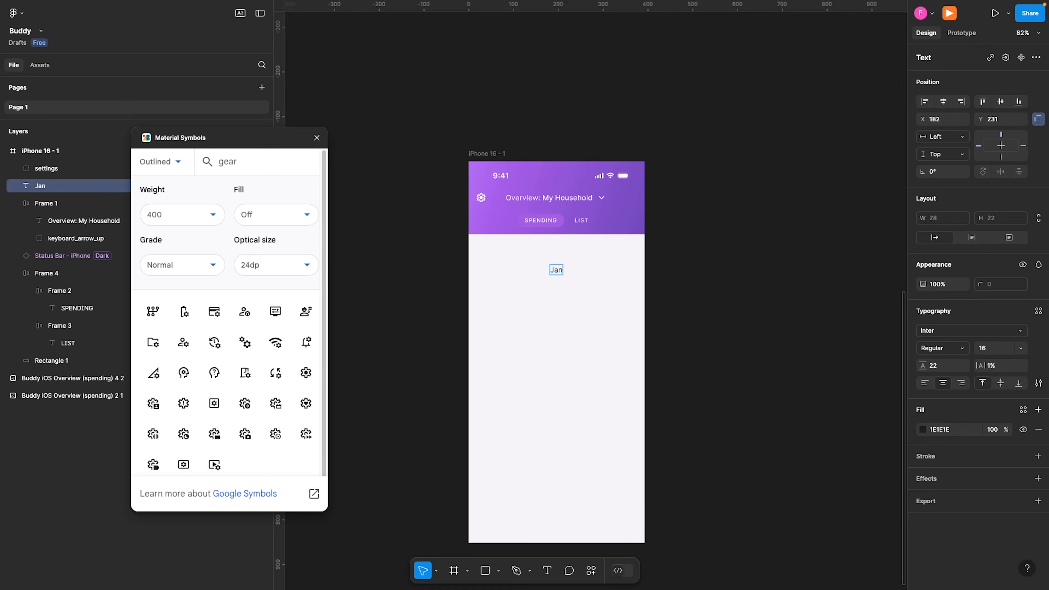
pyautogui.press('BackSpace')
pyautogui.press('BackSpace')
pyautogui.press('BackSpace')
pyautogui.write('Deccember 2024')
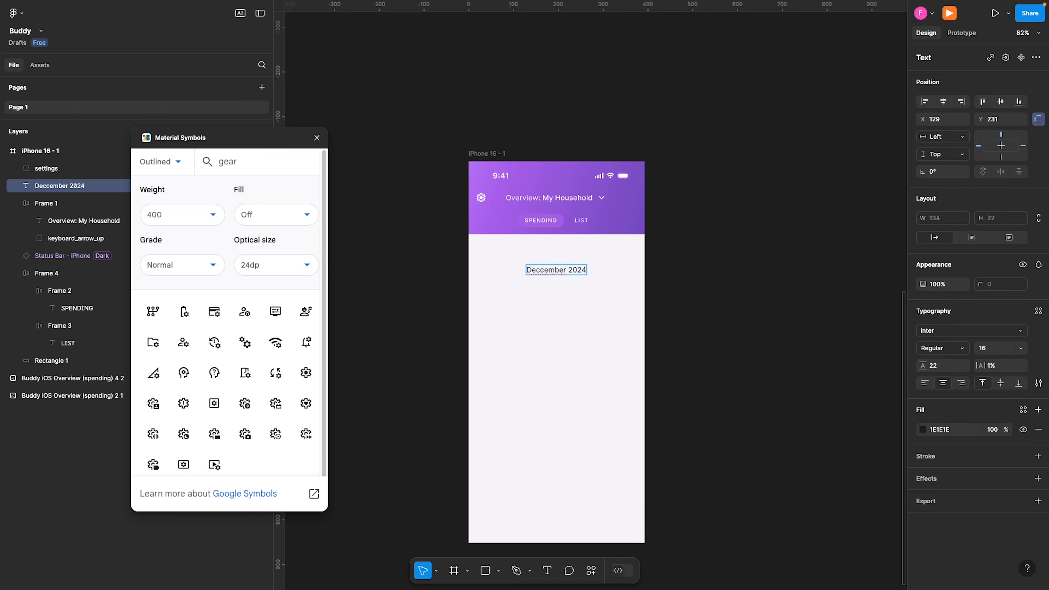
pyautogui.click(540, 270)
pyautogui.press('BackSpace')
pyautogui.press('Escape')
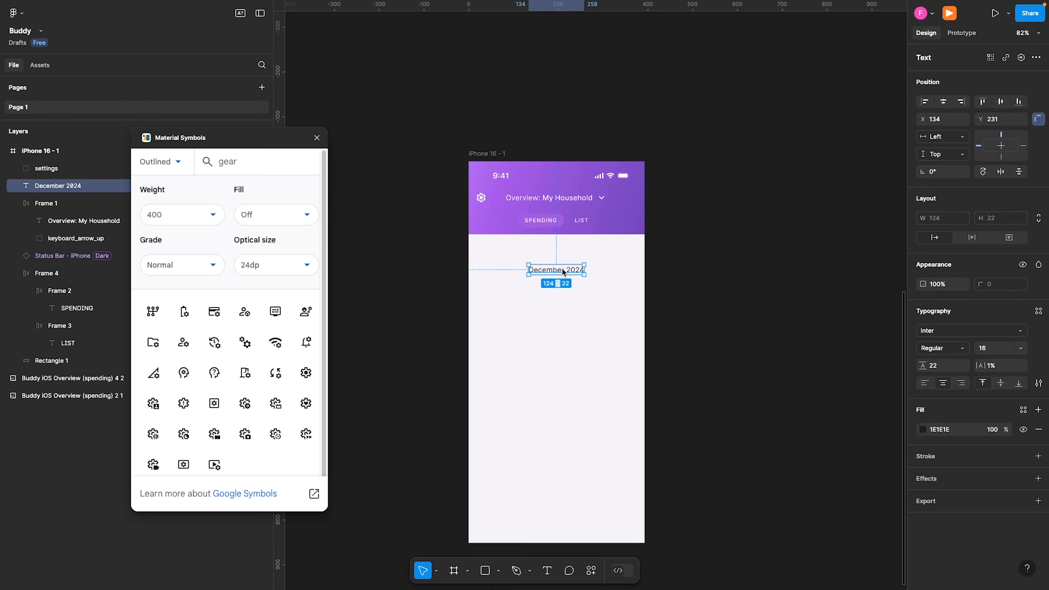
# - Duplicate the December 2024 text directly below at Y 273 and change the copy to "16 TRANSACTIONS"
pyautogui.moveTo(564, 273); pyautogui.dragTo(562, 289)
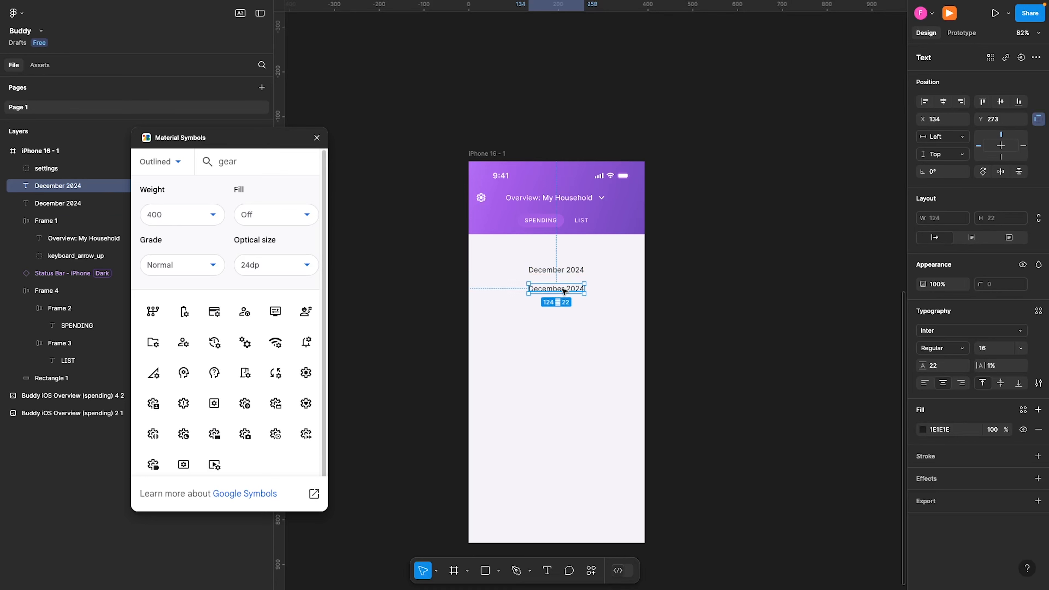
pyautogui.doubleClick(562, 289)
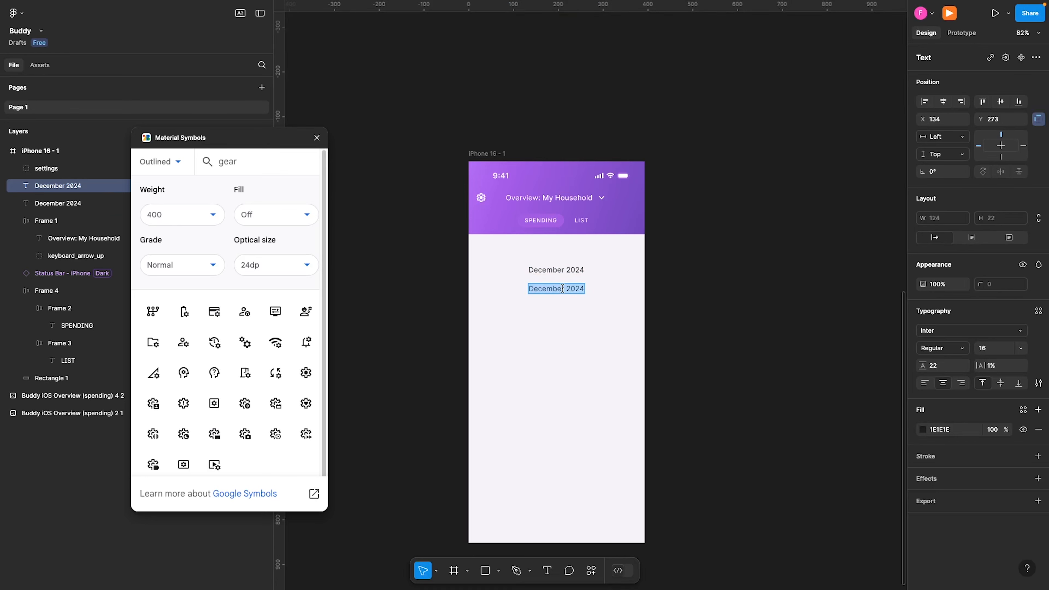
pyautogui.write('16')
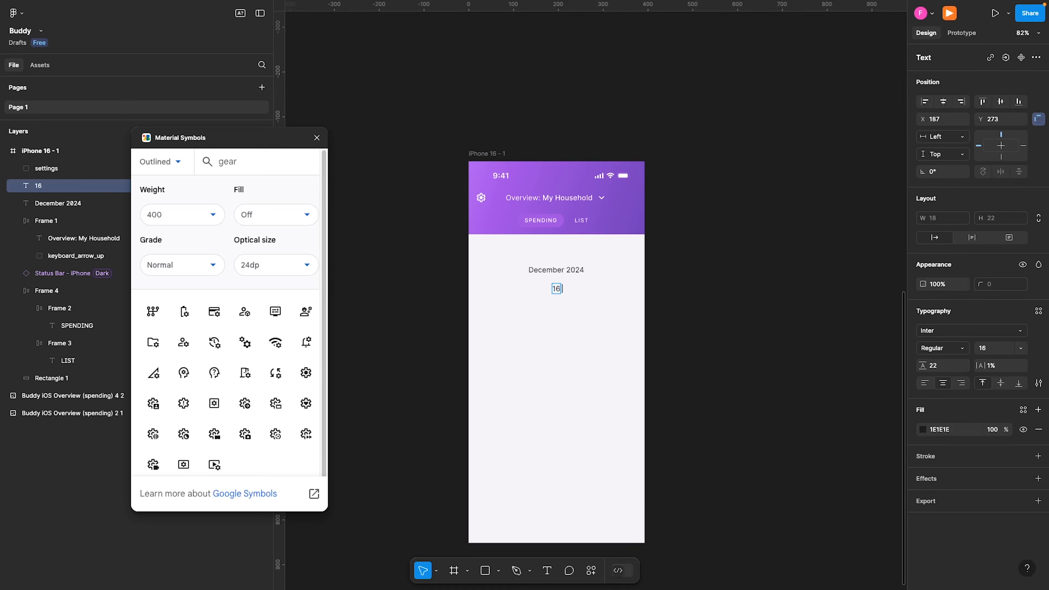
pyautogui.write(' TRANSACTIONS')
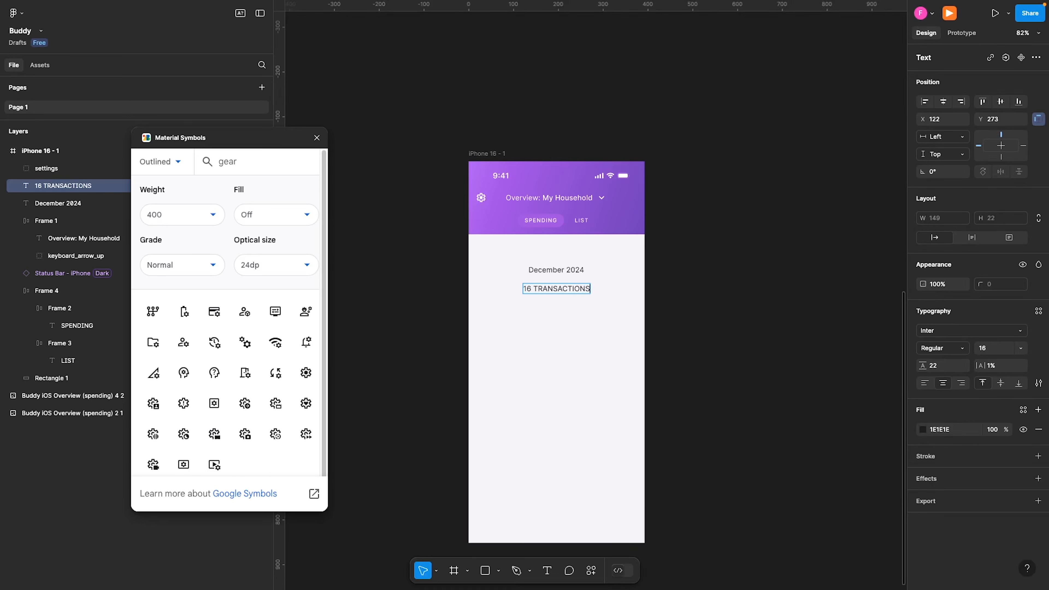
pyautogui.press('Escape')
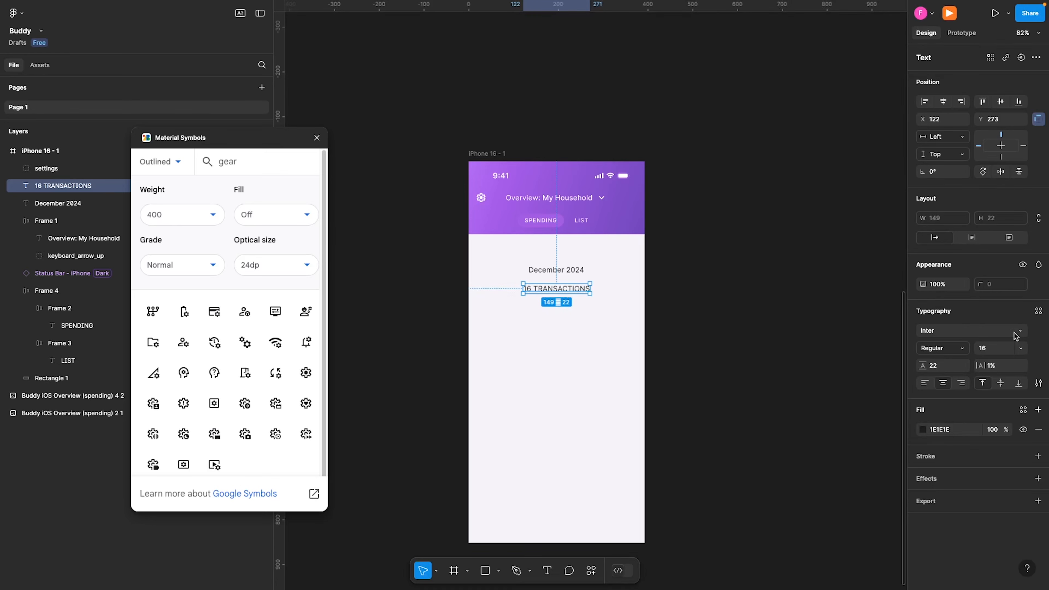
# - Set the 16 TRANSACTIONS label's font size to 10 and its letter spacing to 12%
pyautogui.click(991, 348)
pyautogui.write('10')
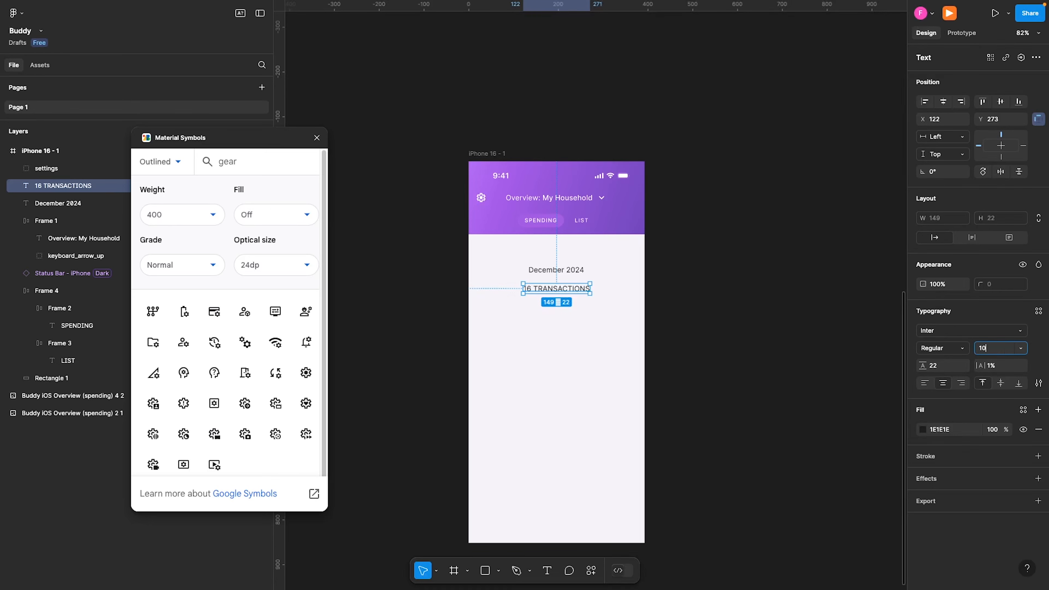
pyautogui.press('Return')
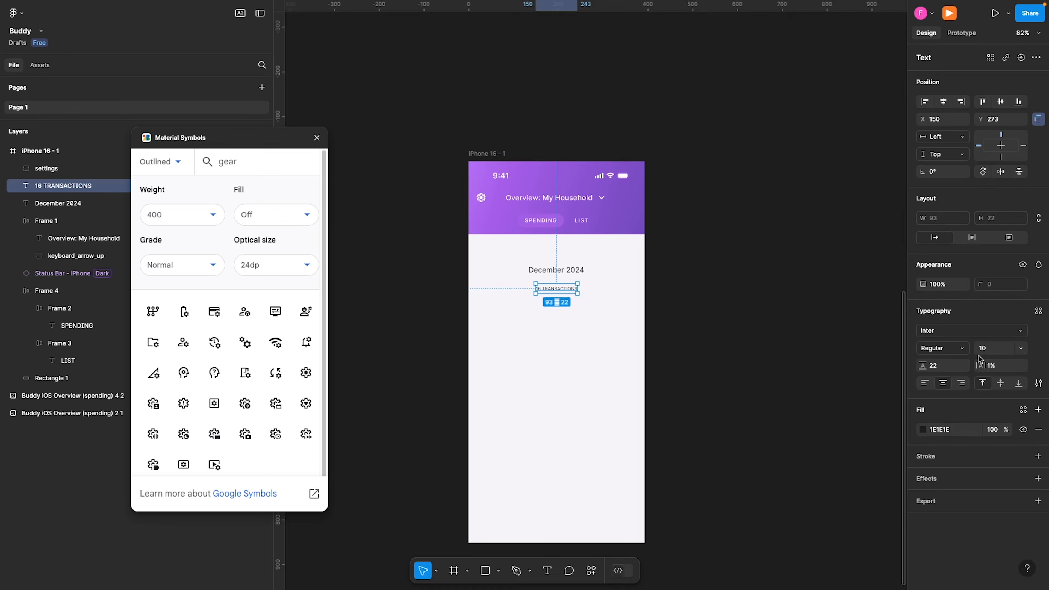
pyautogui.click(994, 368)
pyautogui.write('12')
pyautogui.press('Return')
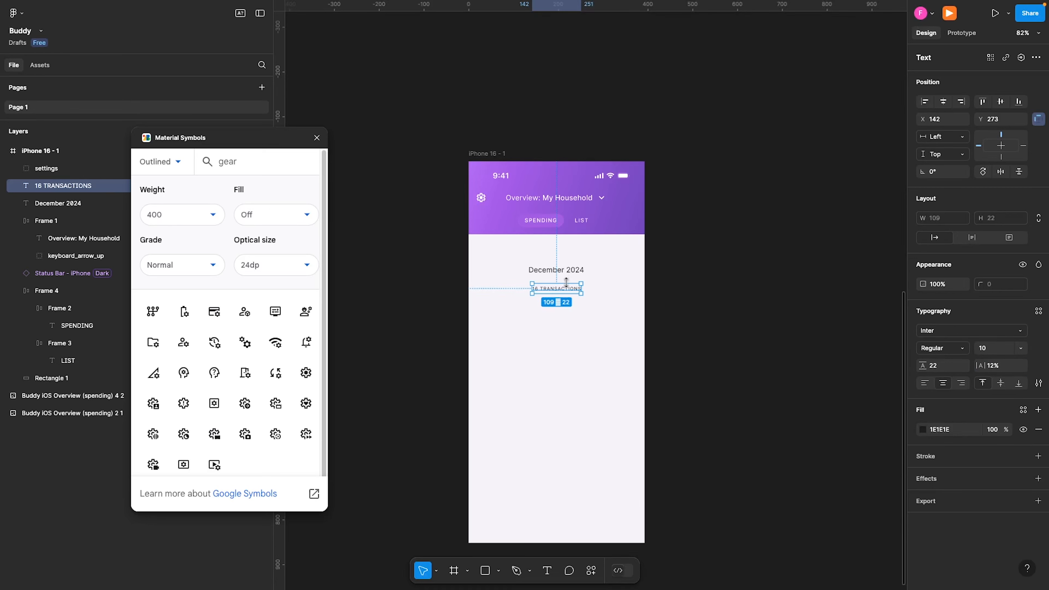
# - Move the 16 TRANSACTIONS label up towards December 2024 and wrap both texts in a vertical auto layout with a gap of 4
pyautogui.press('alt')
pyautogui.moveTo(568, 295); pyautogui.dragTo(568, 289)
pyautogui.keyDown('shift'); pyautogui.click(555, 269); pyautogui.keyUp('shift')
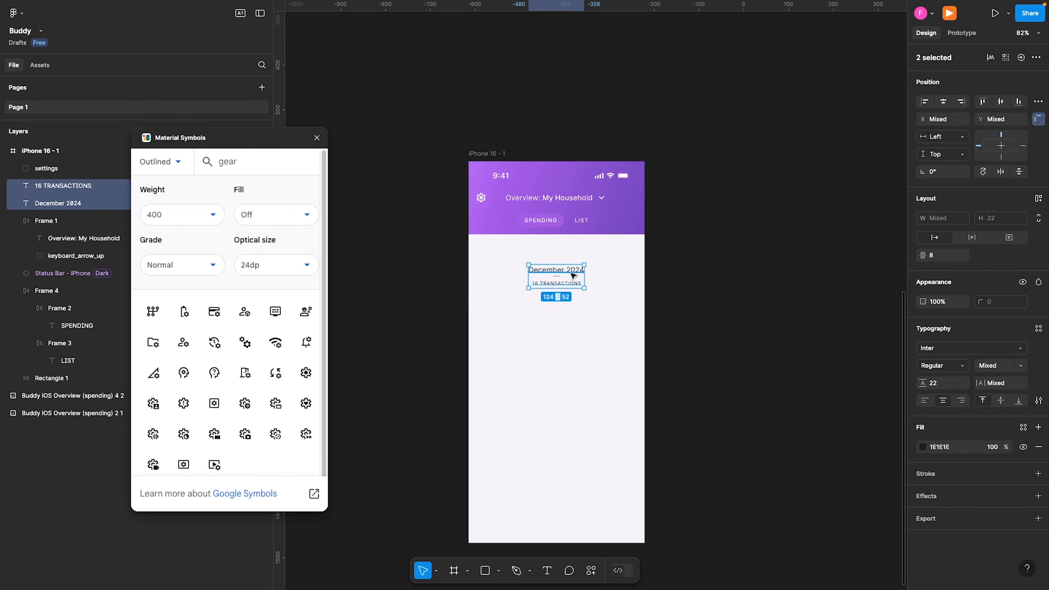
pyautogui.hotkey('shift', 'a')
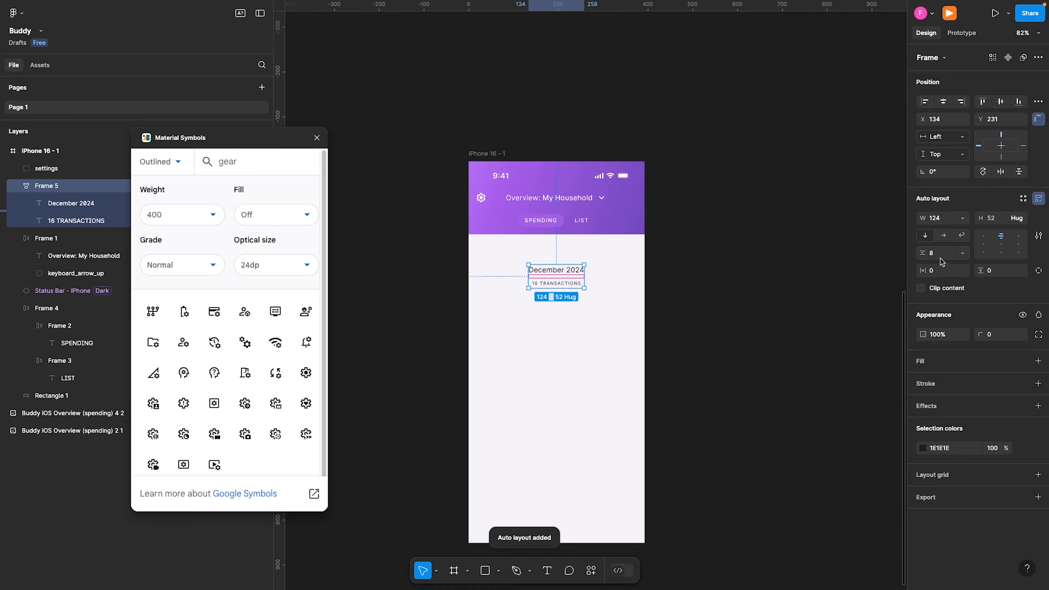
pyautogui.write('4')
pyautogui.press('Return')
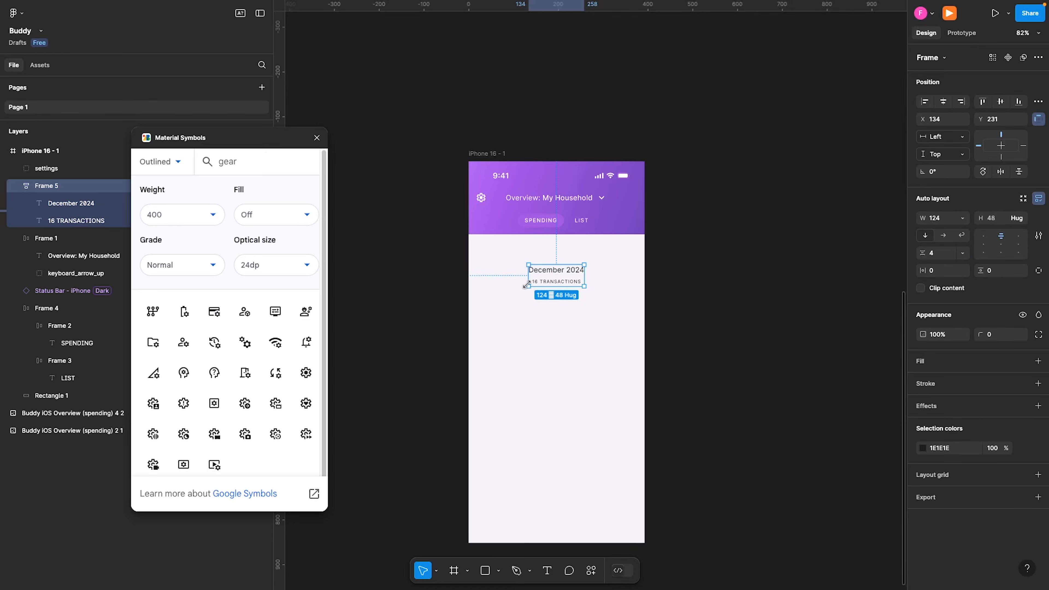
# - Widen the December 2024 auto layout frame to 359, starting at X 16, so it nearly spans the phone screen
pyautogui.scroll(-3, 527, 284)
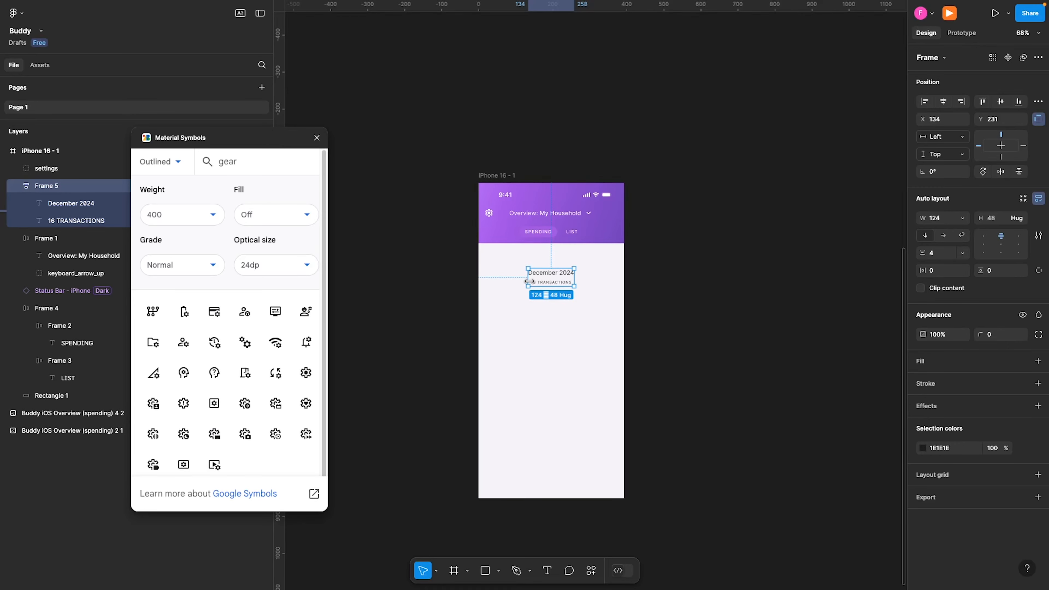
pyautogui.moveTo(530, 281); pyautogui.dragTo(488, 279)
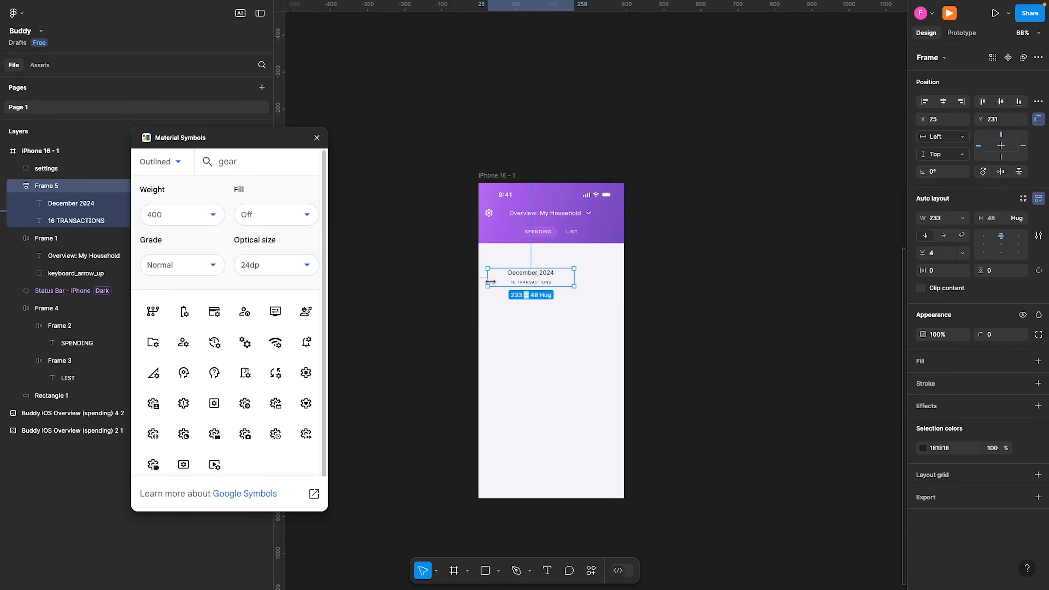
pyautogui.moveTo(486, 281); pyautogui.dragTo(483, 281)
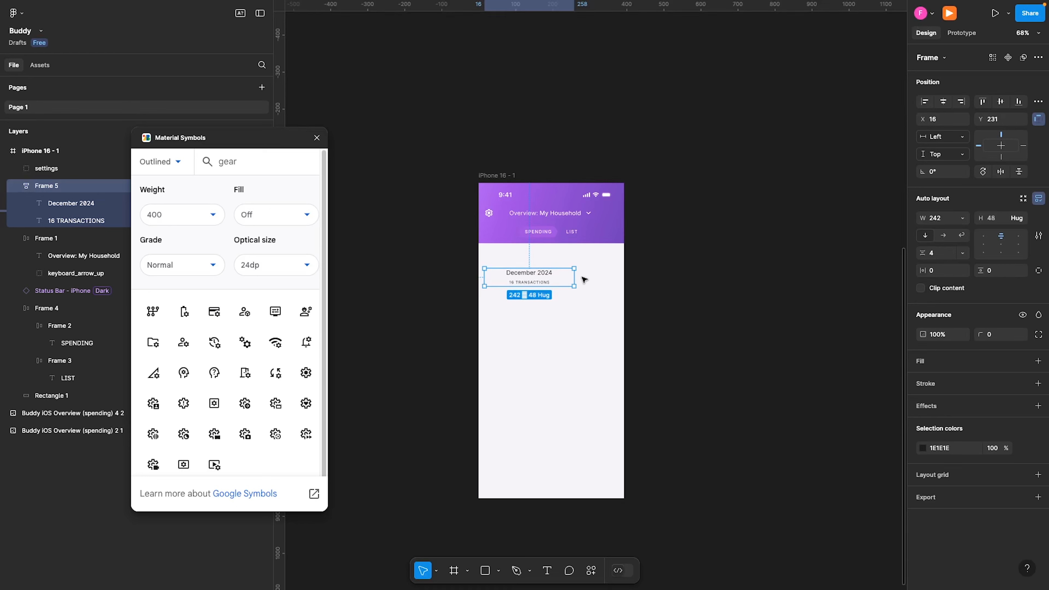
pyautogui.moveTo(578, 279); pyautogui.dragTo(618, 277)
pyautogui.press('alt')
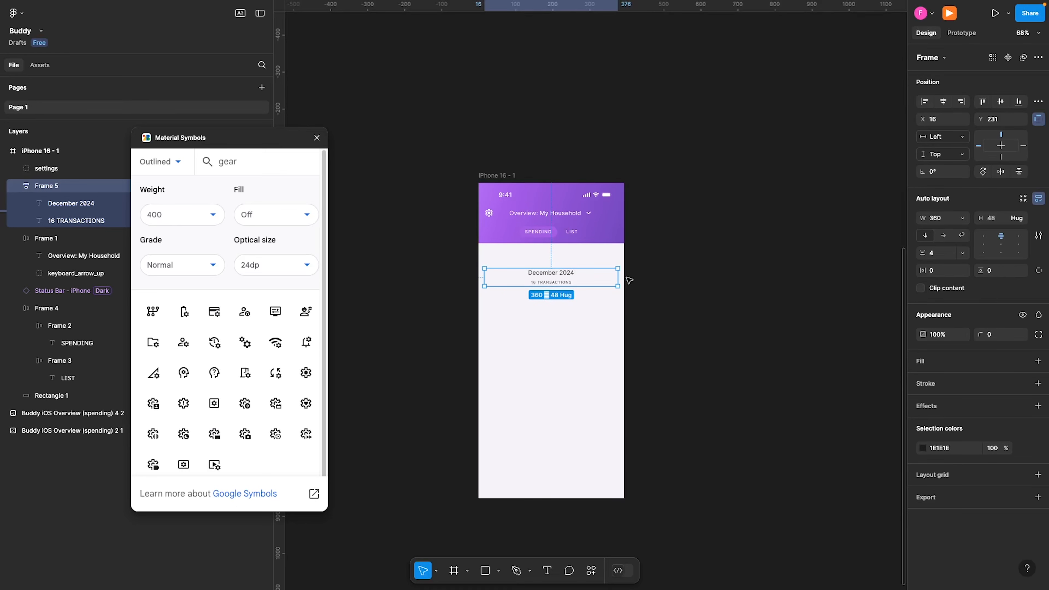
pyautogui.hotkey('ctrl', 'Left')
pyautogui.press('alt')
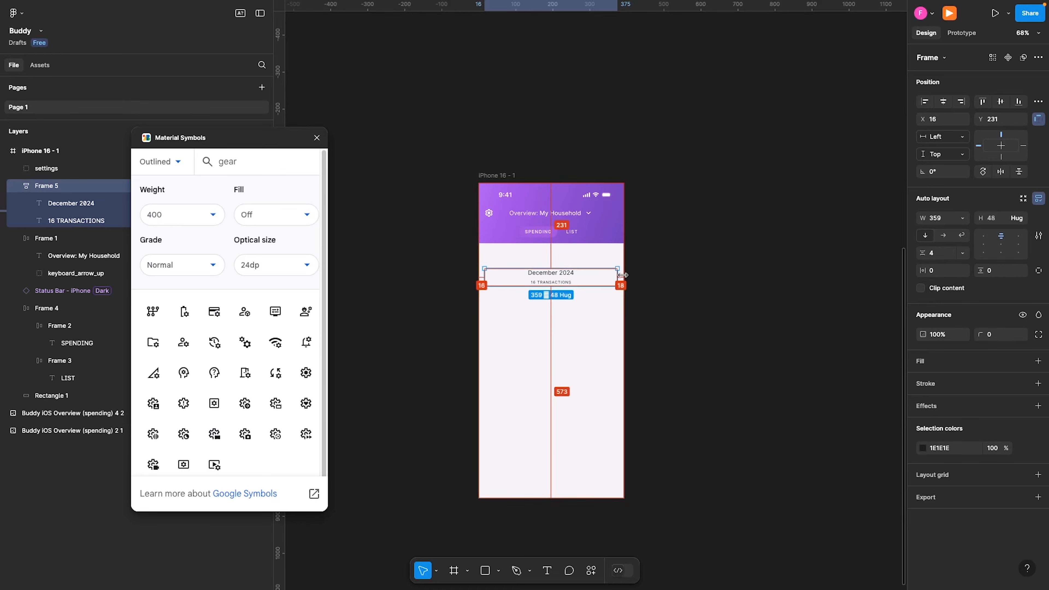
pyautogui.click(950, 448)
pyautogui.write('FF')
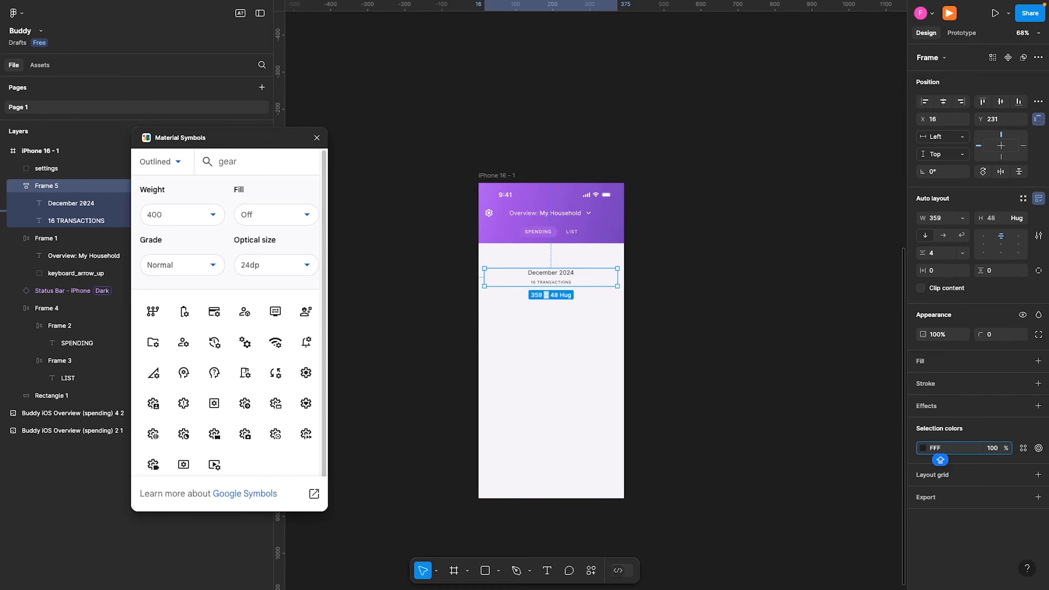
pyautogui.press('super+z')
# - Give the December 2024 frame a white FFFFFF fill and a vertical padding of 8
pyautogui.click(1037, 361)
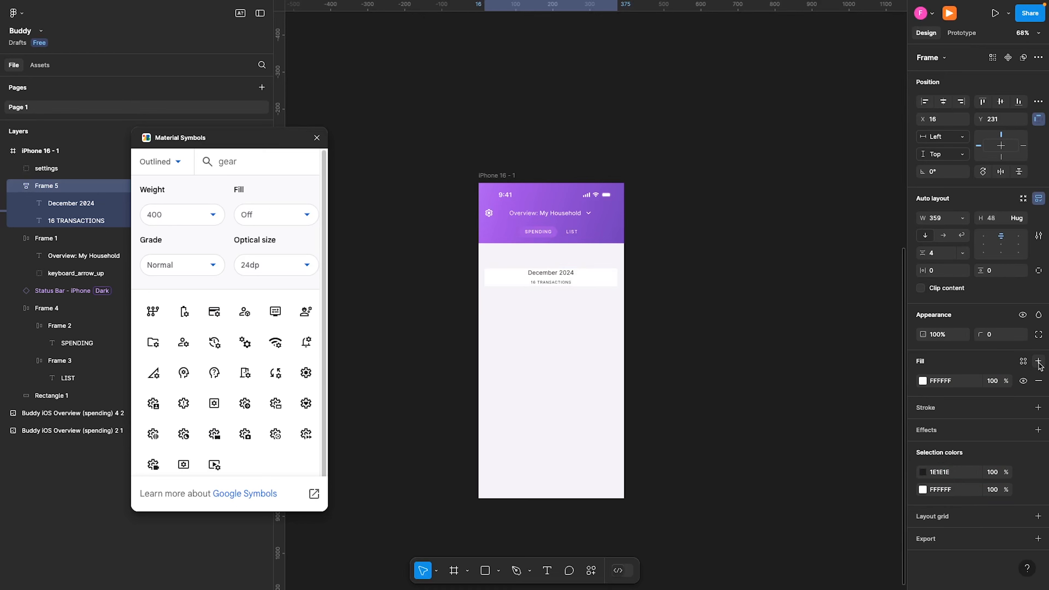
pyautogui.click(957, 381)
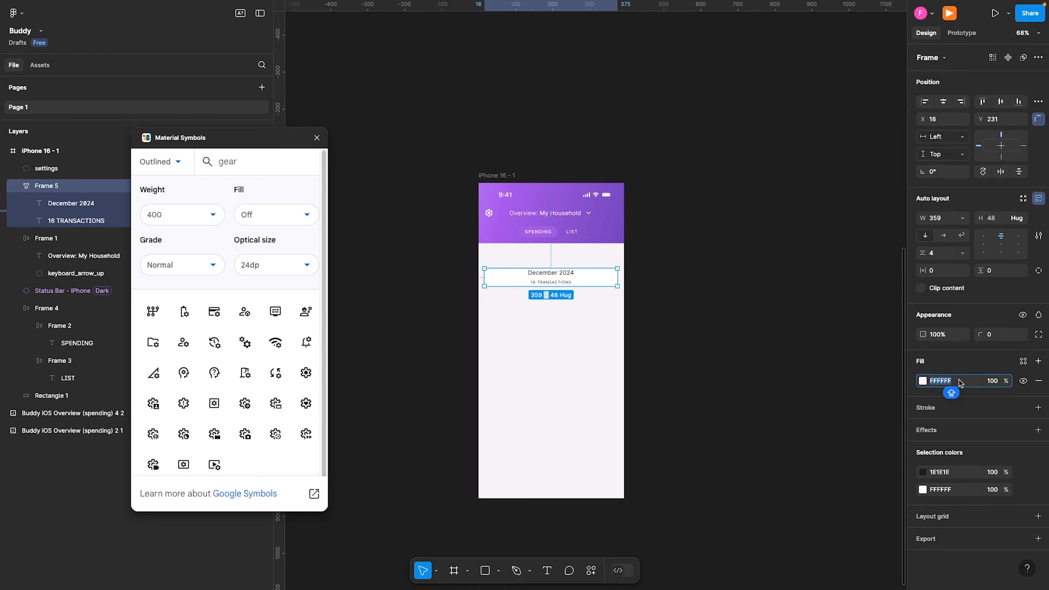
pyautogui.click(999, 275)
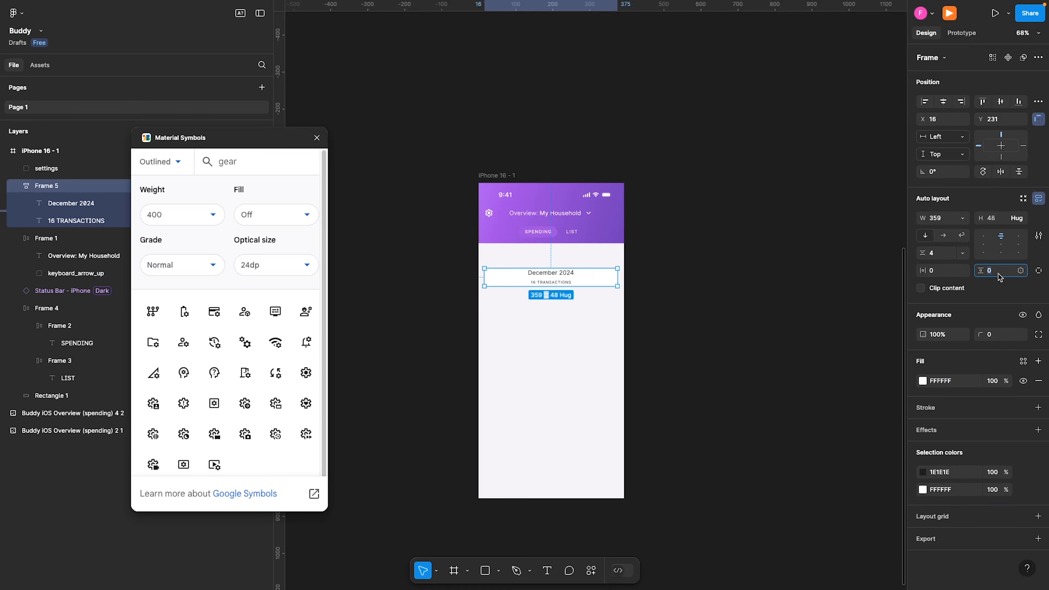
pyautogui.write('8')
pyautogui.press('Return')
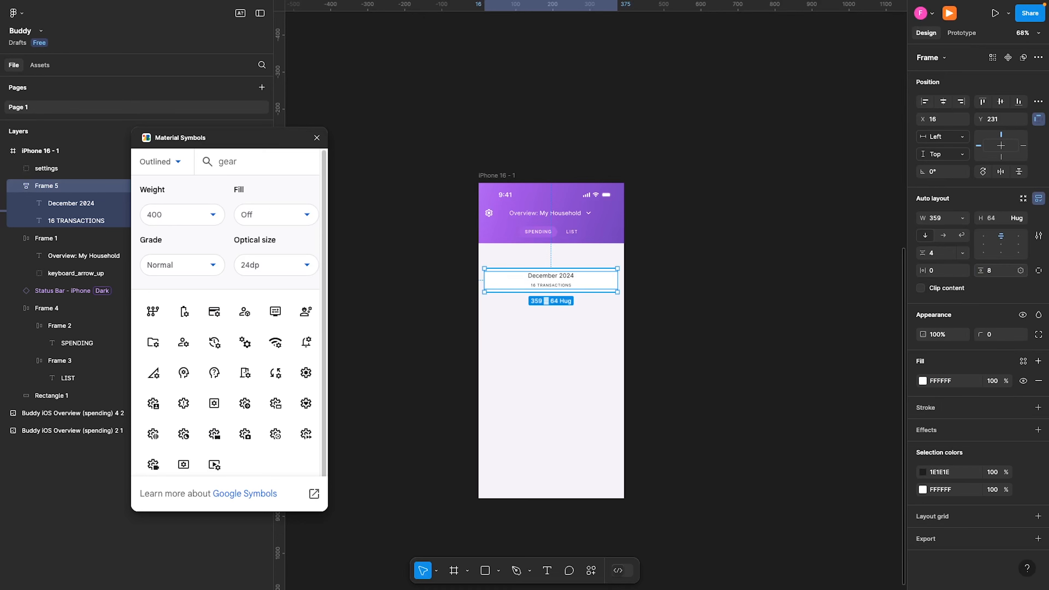
# - Set the December 2024 frame's horizontal padding to 12 and its corner radius to 100
pyautogui.click(945, 276)
pyautogui.write('12')
pyautogui.press('Return')
pyautogui.click(995, 334)
pyautogui.write('100')
pyautogui.press('Return')
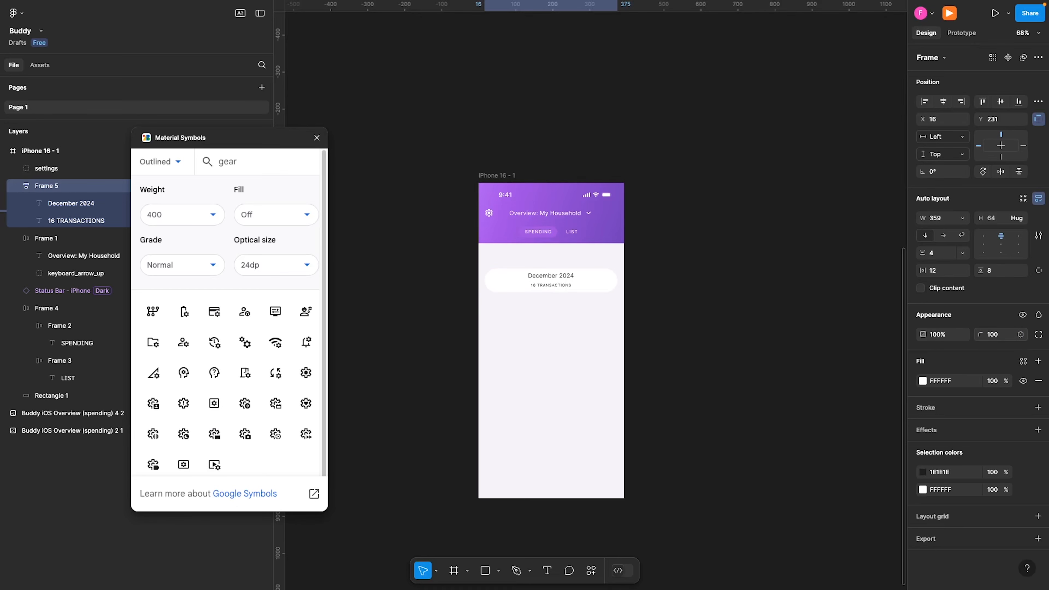
# - Run the Beautiful Shadows plugin on the card, sample the header's purple for the shadow and darken it to RGB 49, 31, 81
pyautogui.click(691, 293)
pyautogui.scroll(5, 555, 268)
pyautogui.click(691, 284)
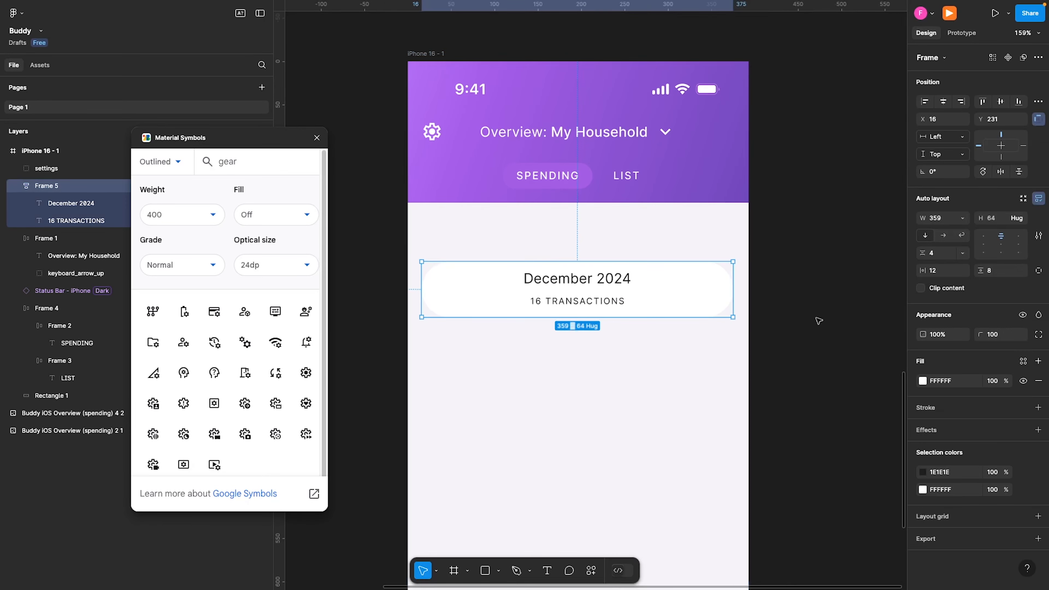
pyautogui.click(591, 570)
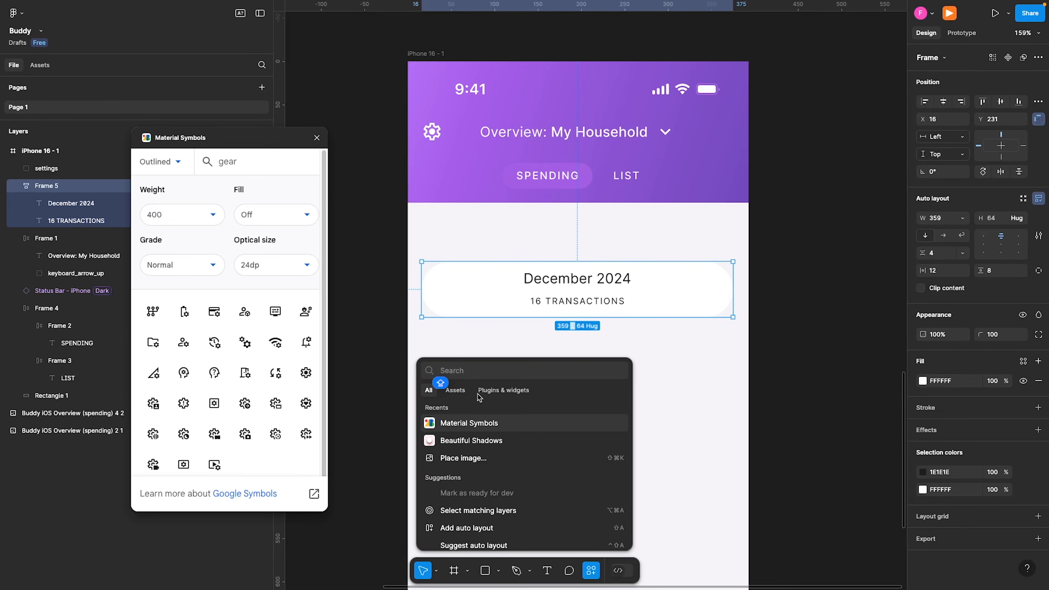
pyautogui.click(456, 441)
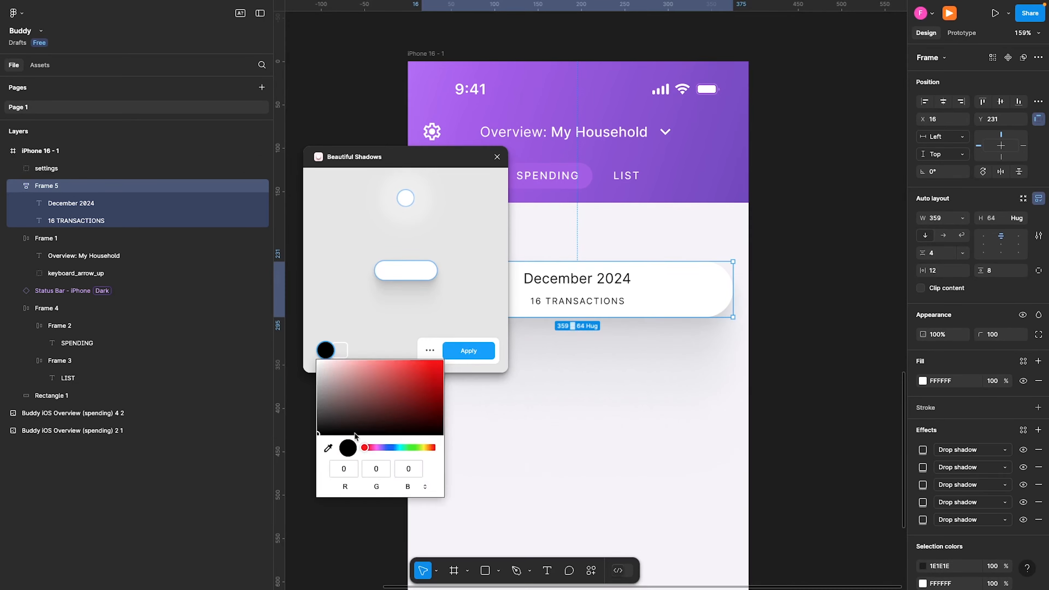
pyautogui.click(328, 448)
pyautogui.click(713, 186)
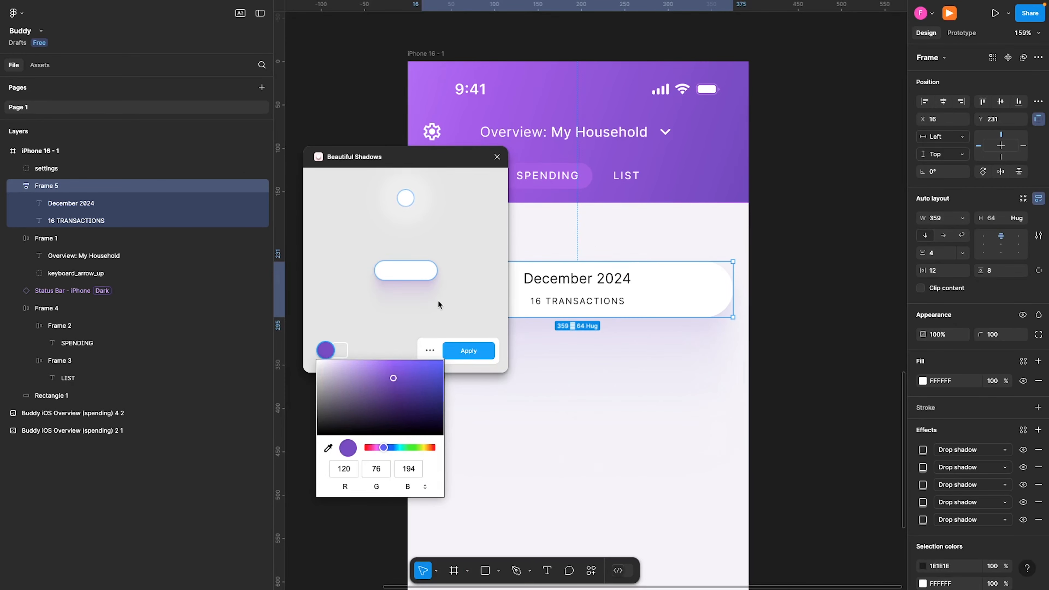
pyautogui.moveTo(393, 378); pyautogui.dragTo(396, 413)
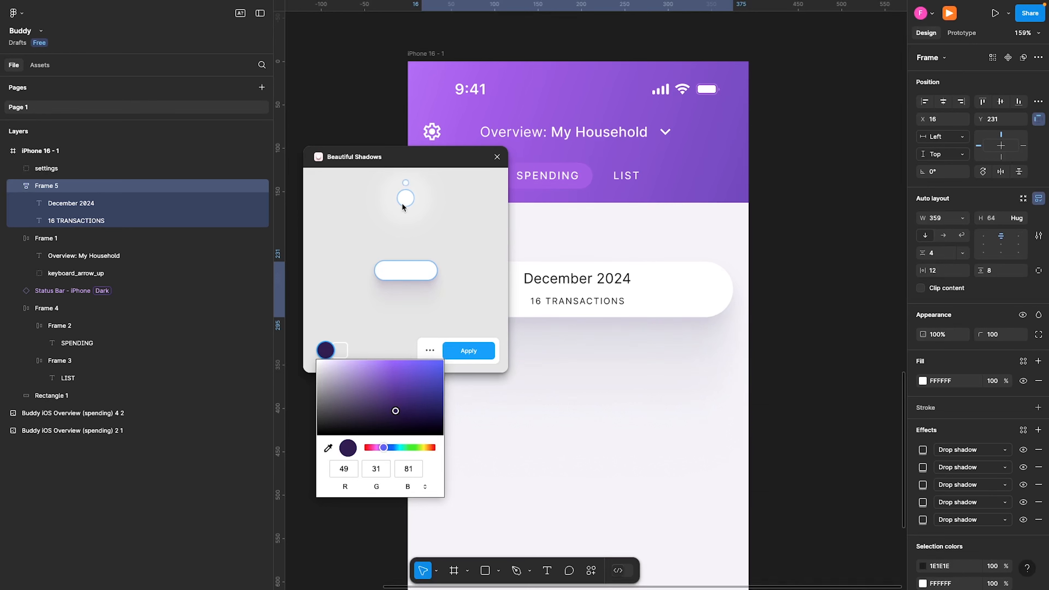
# - Bring the plugin's light source down onto the preview card for a tighter shadow, with the plugin window moved off the design
pyautogui.moveTo(404, 200); pyautogui.dragTo(403, 264)
pyautogui.moveTo(422, 164); pyautogui.dragTo(267, 139)
pyautogui.moveTo(257, 242); pyautogui.dragTo(257, 241)
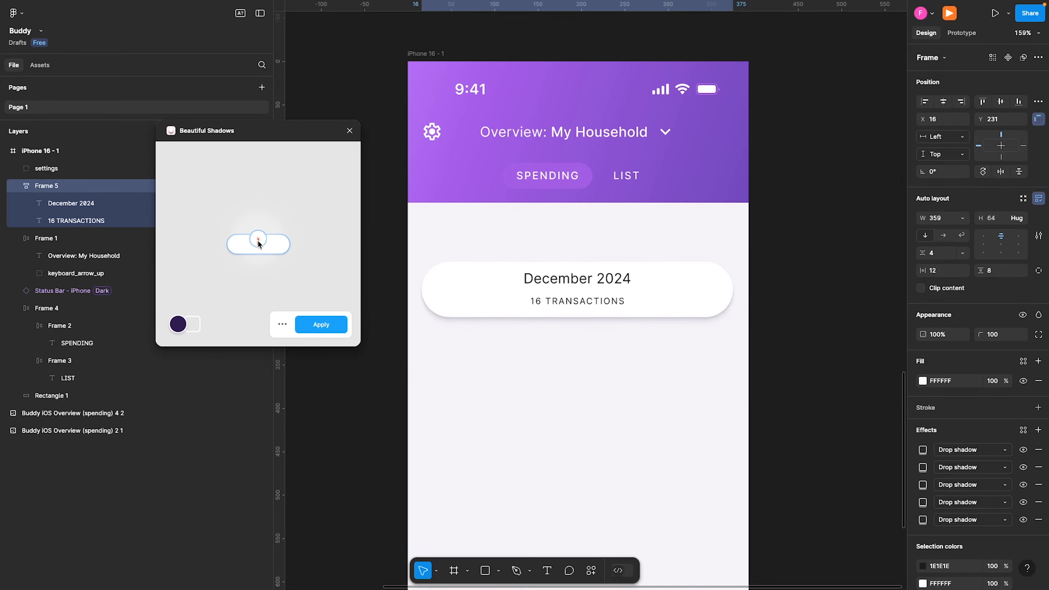
# - Lighten the shadow color to RGB 111, 66, 189, fine-tune the light just above the preview card's centre and apply the shadow
pyautogui.click(178, 324)
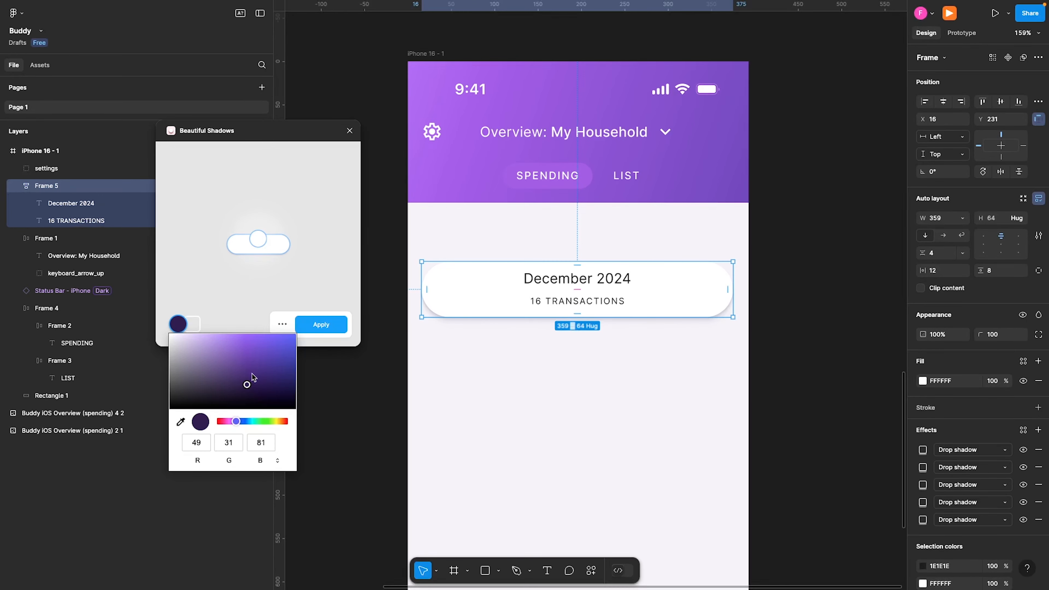
pyautogui.moveTo(246, 385); pyautogui.dragTo(250, 354)
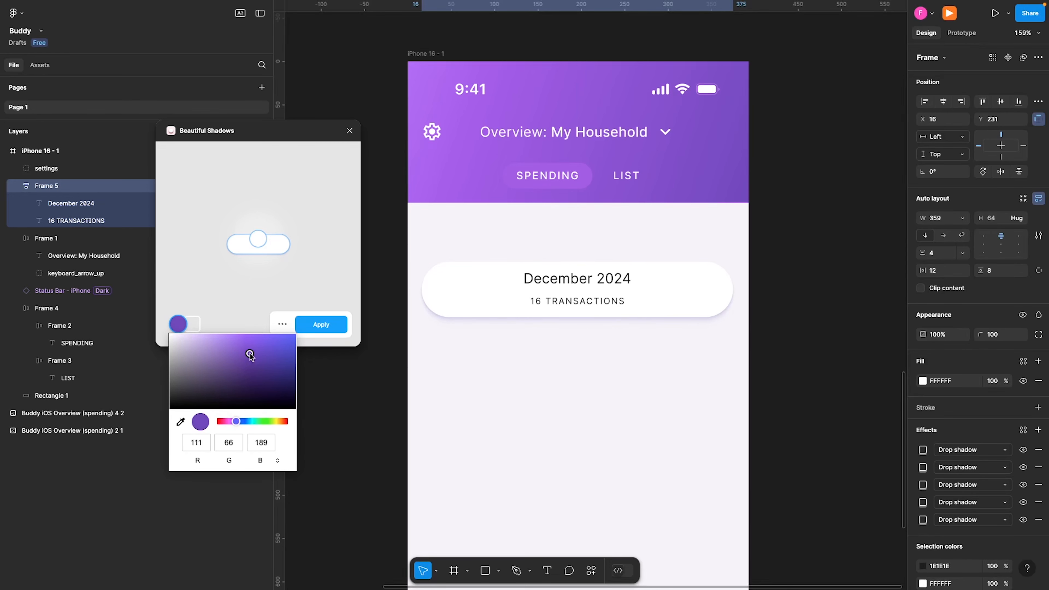
pyautogui.moveTo(258, 239); pyautogui.dragTo(258, 243)
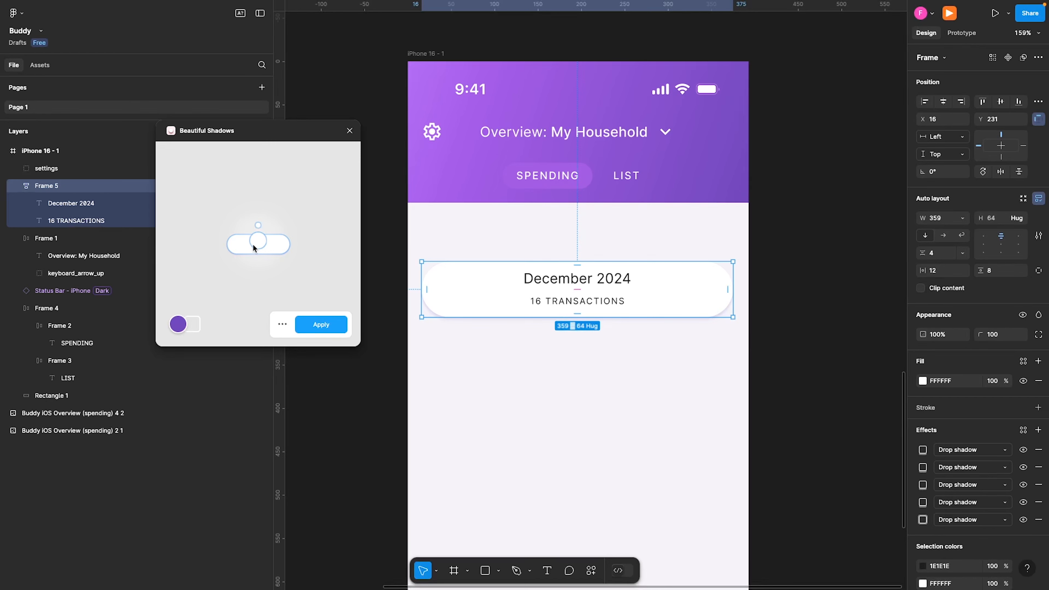
pyautogui.moveTo(253, 243); pyautogui.dragTo(254, 243)
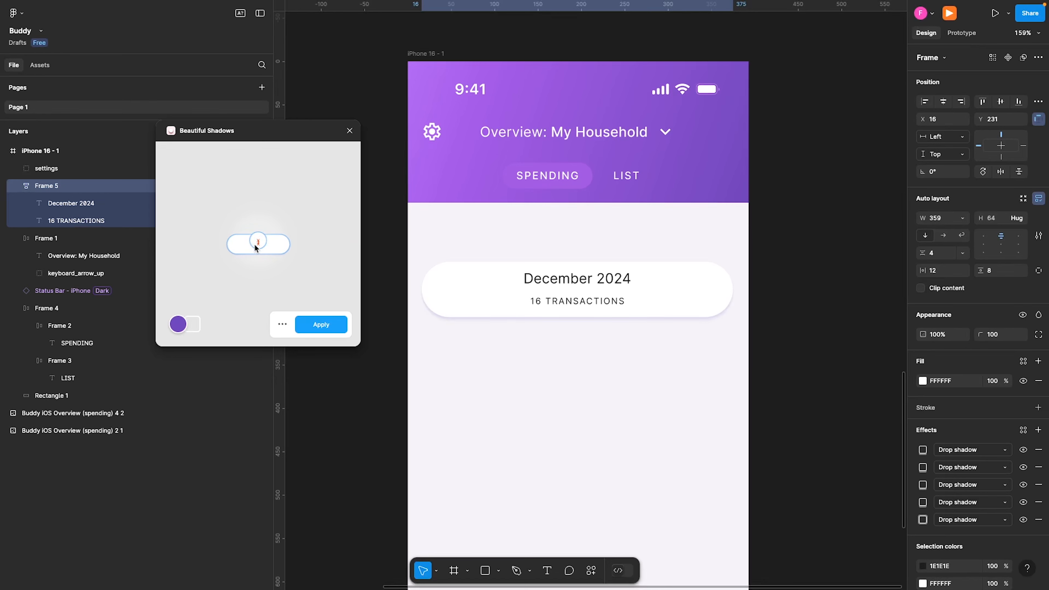
pyautogui.click(312, 323)
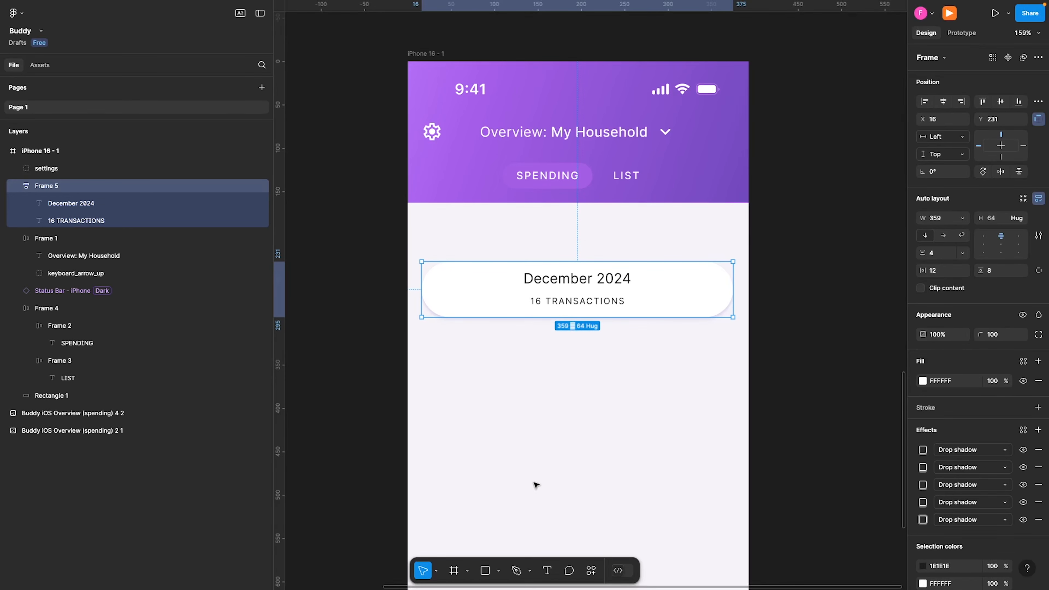
# - Move the December 2024 card up to Y 191 and set the 16 TRANSACTIONS text color to 5B5B5B
pyautogui.moveTo(654, 294); pyautogui.dragTo(656, 260)
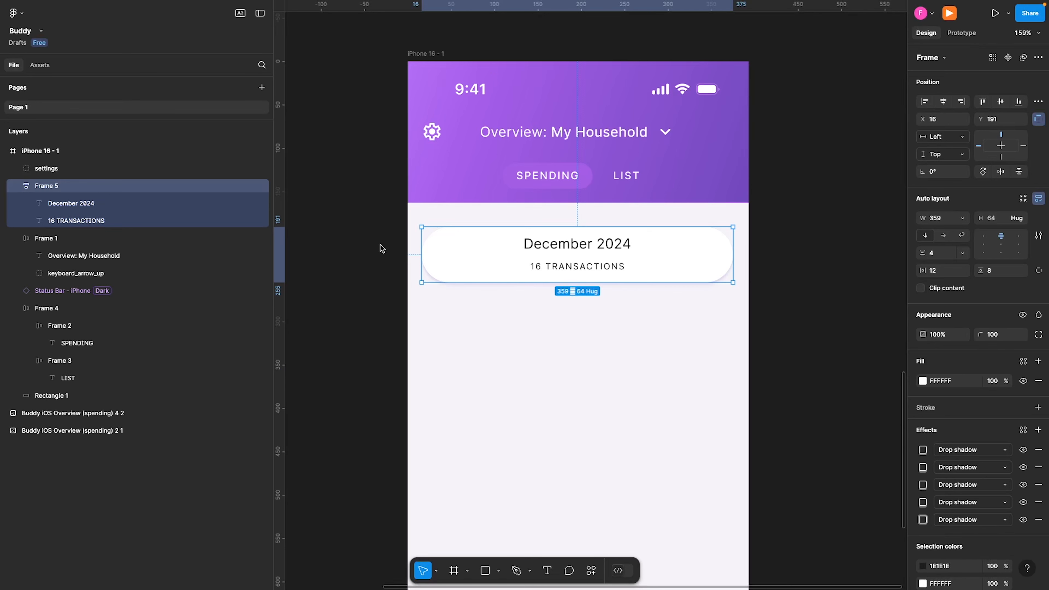
pyautogui.click(552, 266)
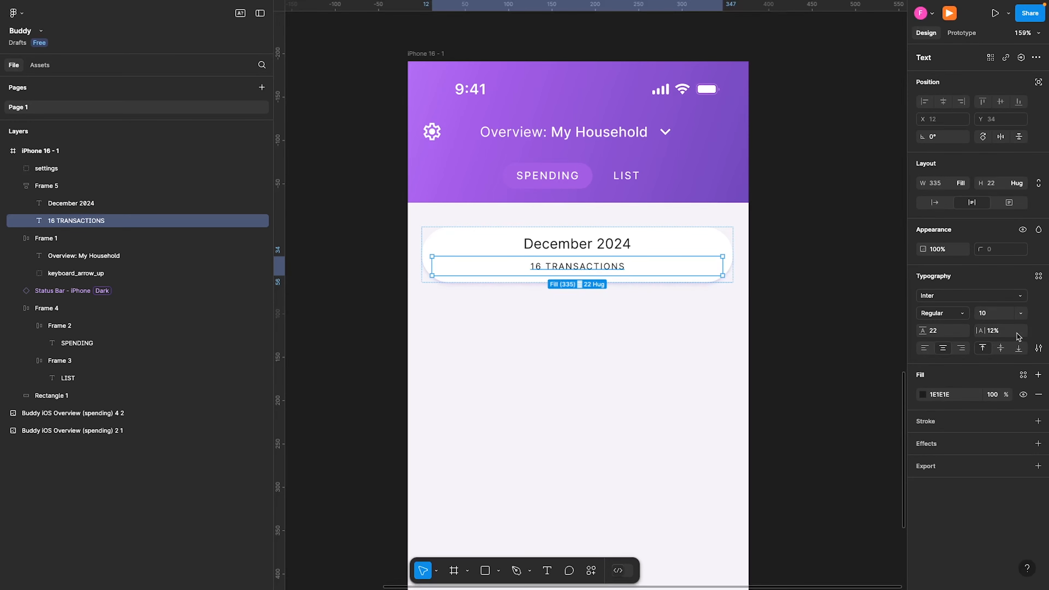
pyautogui.click(955, 397)
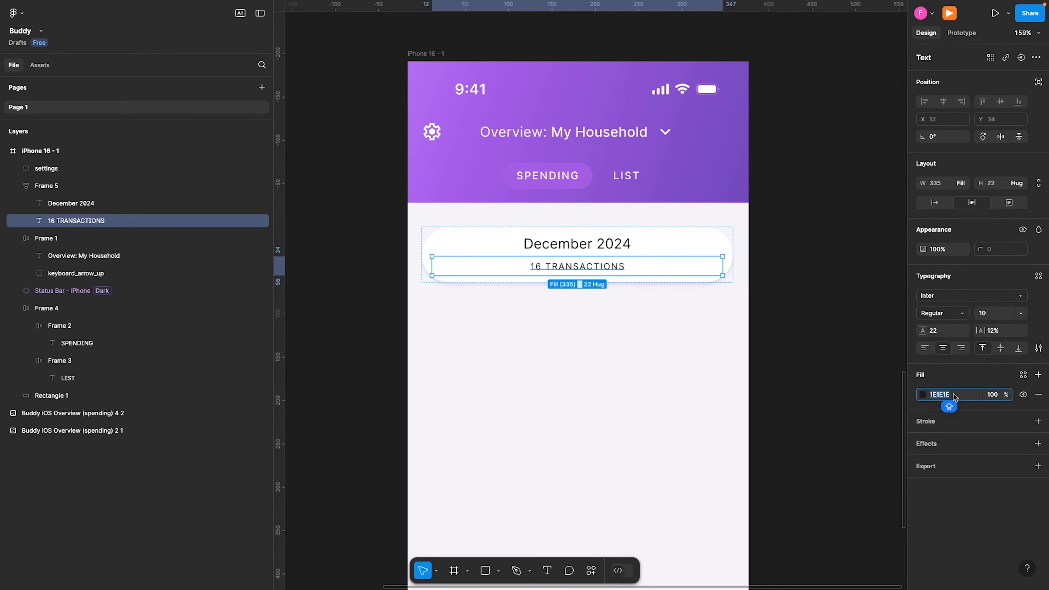
pyautogui.write('5B5B5B')
pyautogui.press('Return')
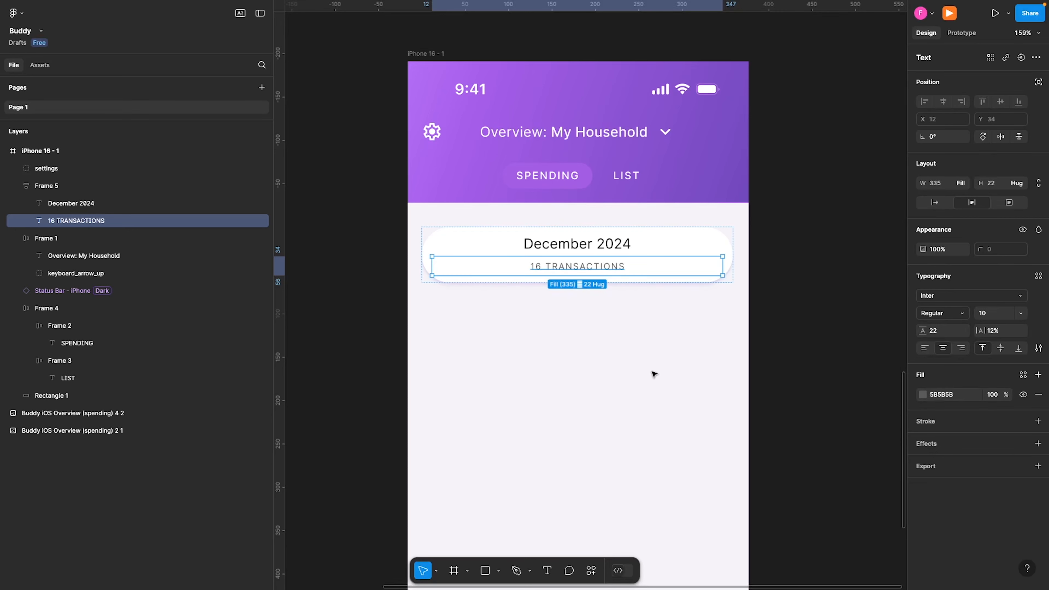
pyautogui.click(600, 350)
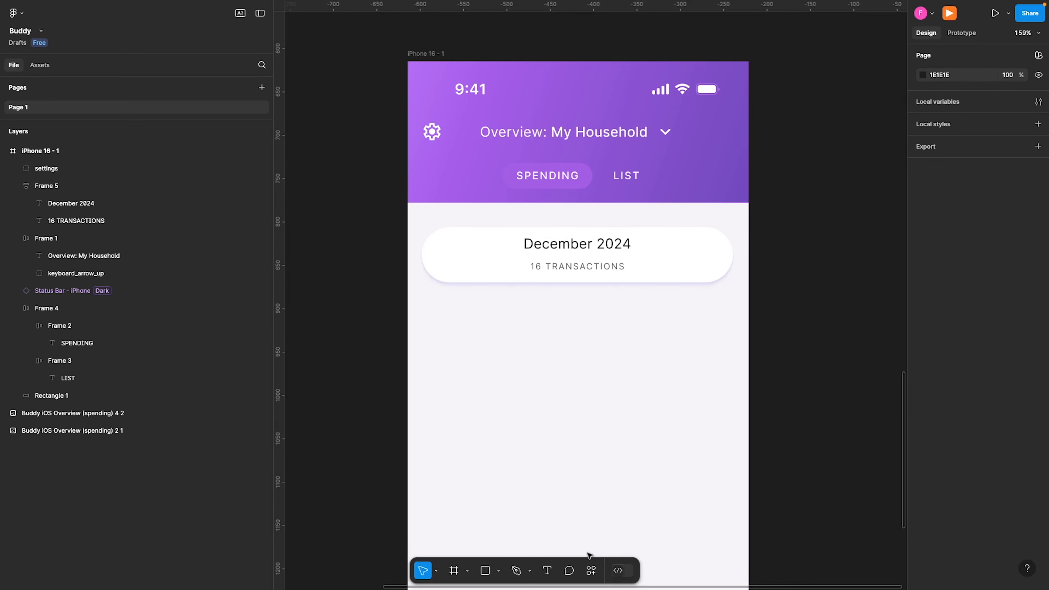
# - Wrap the December 2024 and 16 TRANSACTIONS texts in their own nested auto layout inside the card
pyautogui.click(580, 248)
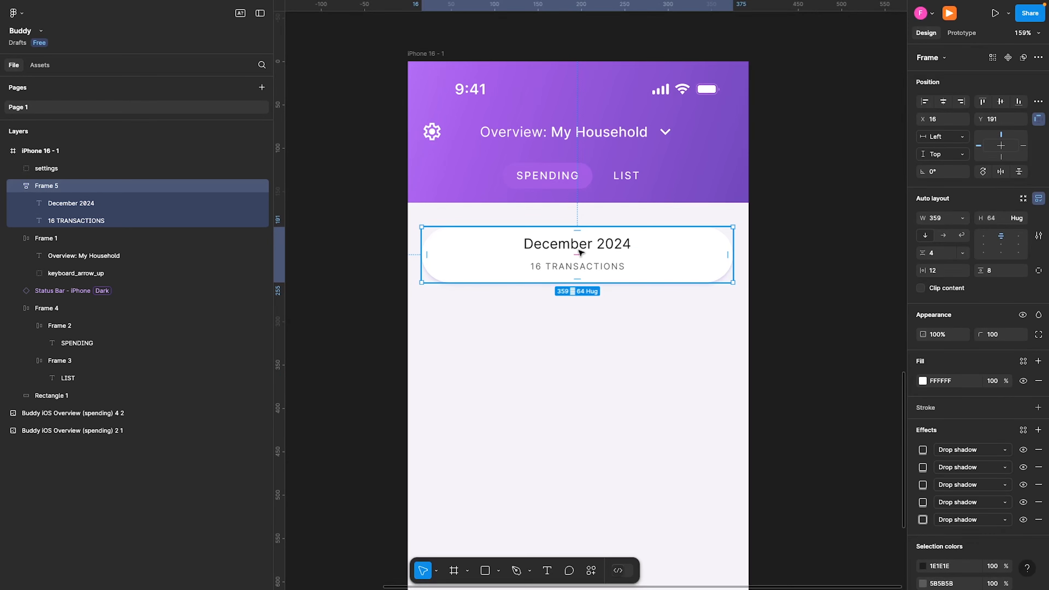
pyautogui.click(583, 249)
pyautogui.keyDown('shift'); pyautogui.click(583, 270); pyautogui.keyUp('shift')
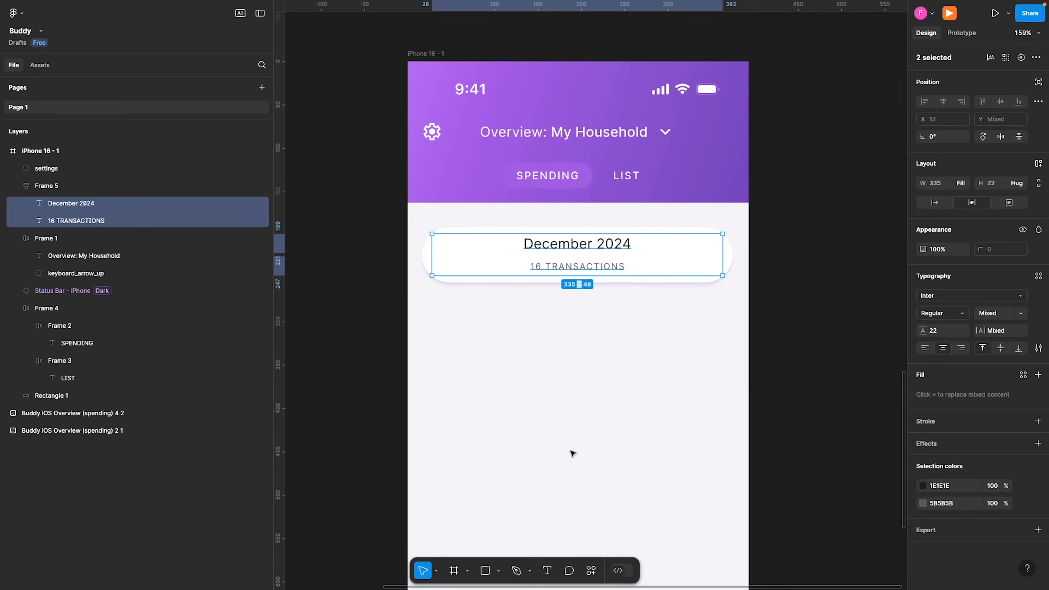
pyautogui.hotkey('shift', 'a')
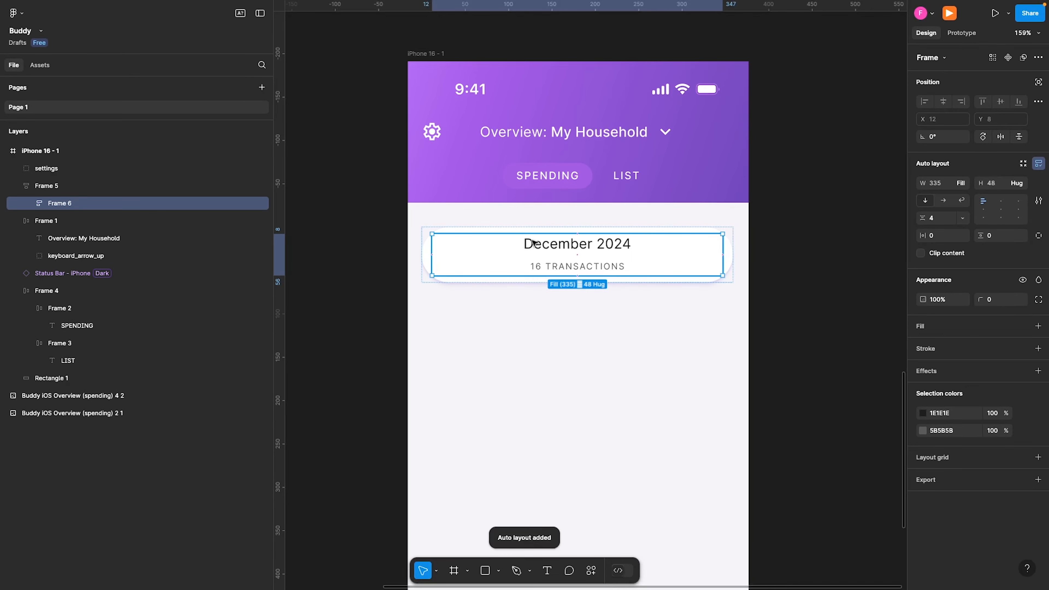
# - Search Material Symbols for CHEVRO, insert the arrow_back_ios_new icon and place it inside the December 2024 card
pyautogui.click(56, 186)
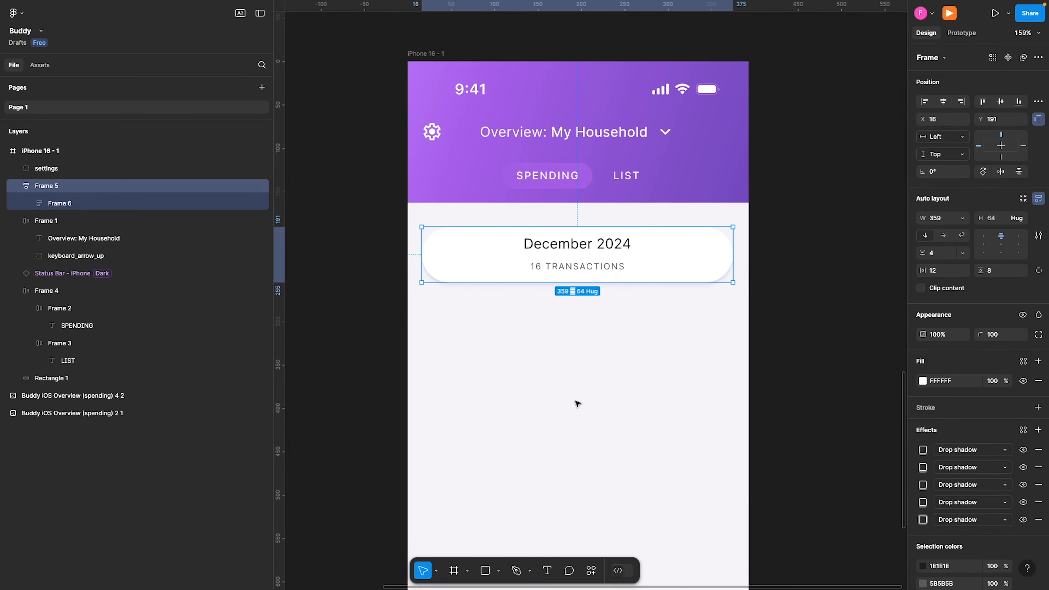
pyautogui.click(591, 576)
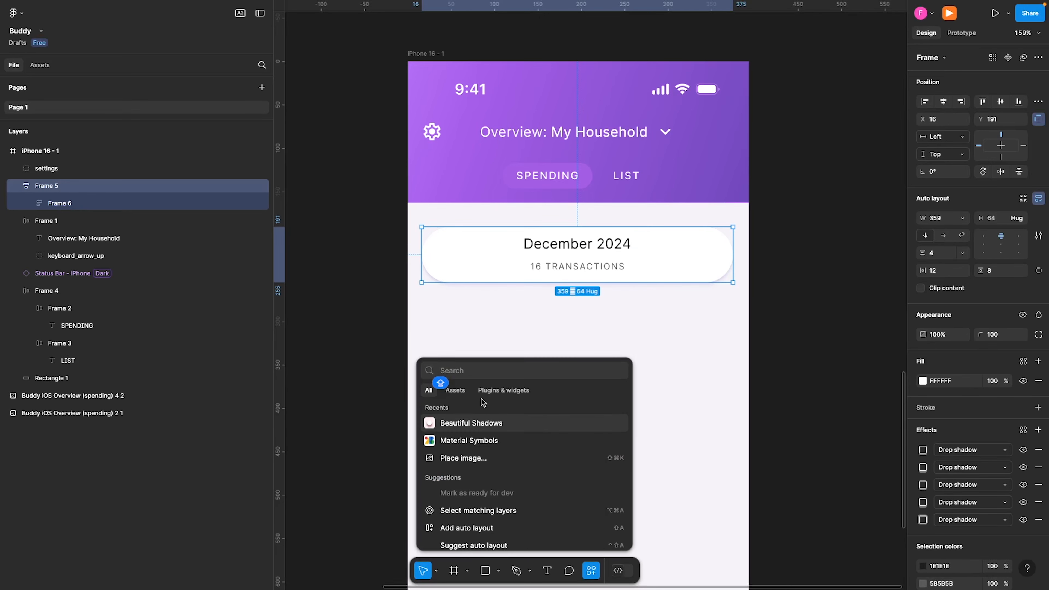
pyautogui.click(481, 441)
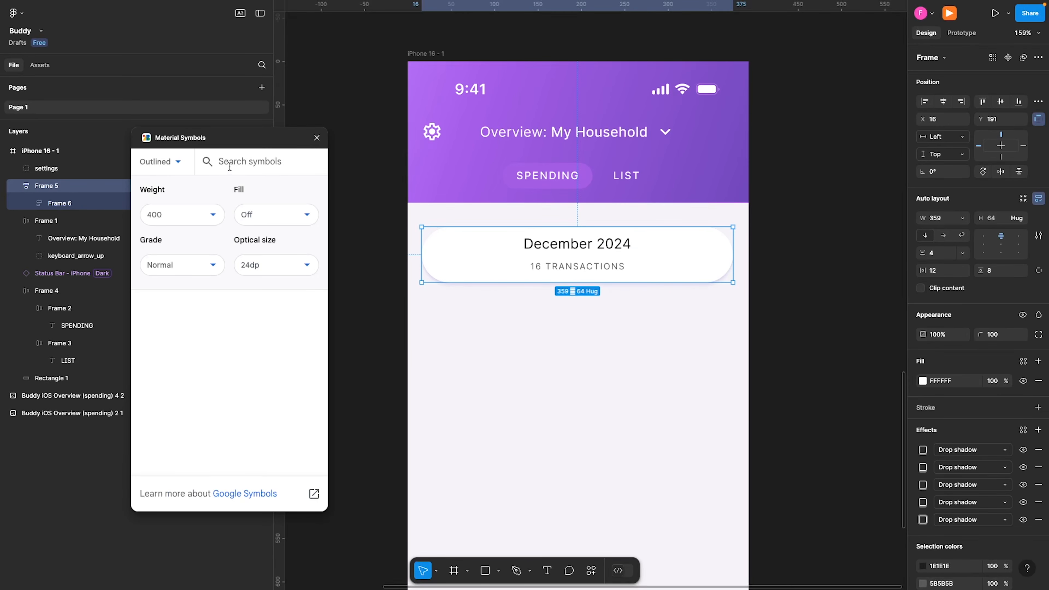
pyautogui.click(218, 171)
pyautogui.write('CHEVRO')
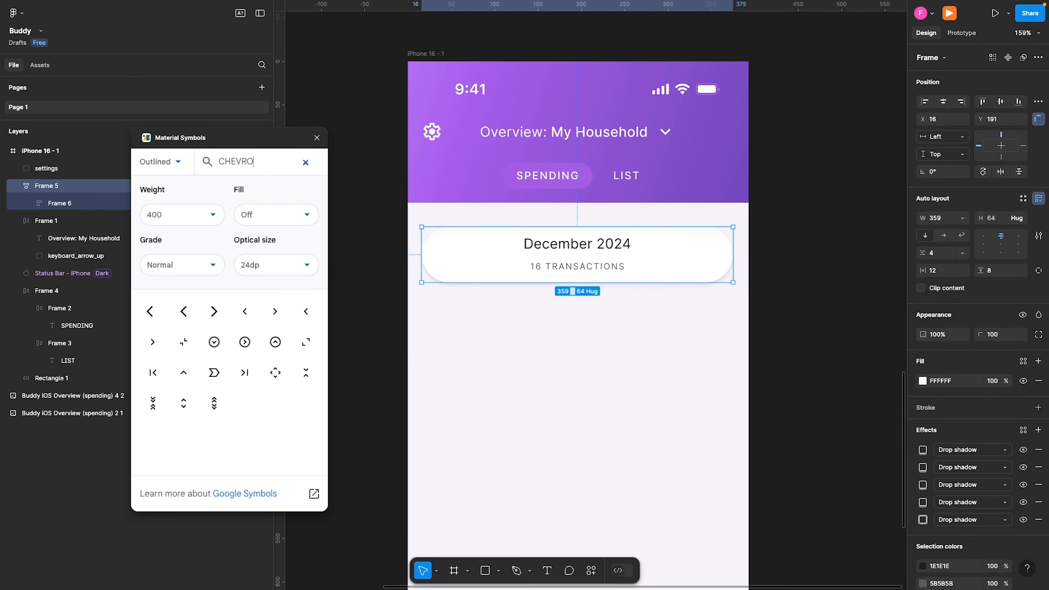
pyautogui.click(184, 312)
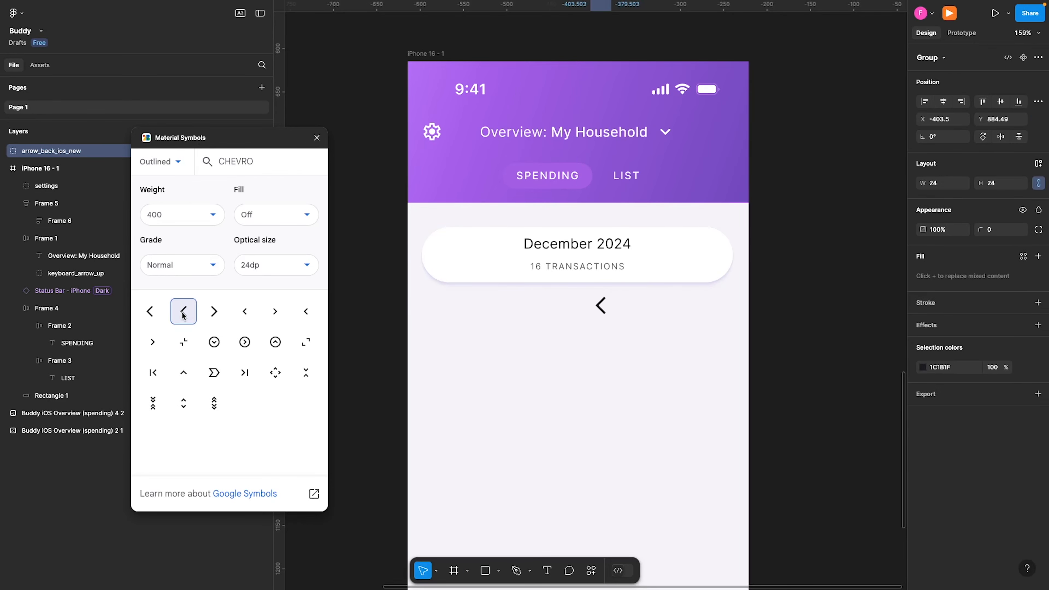
pyautogui.moveTo(590, 327); pyautogui.dragTo(433, 264)
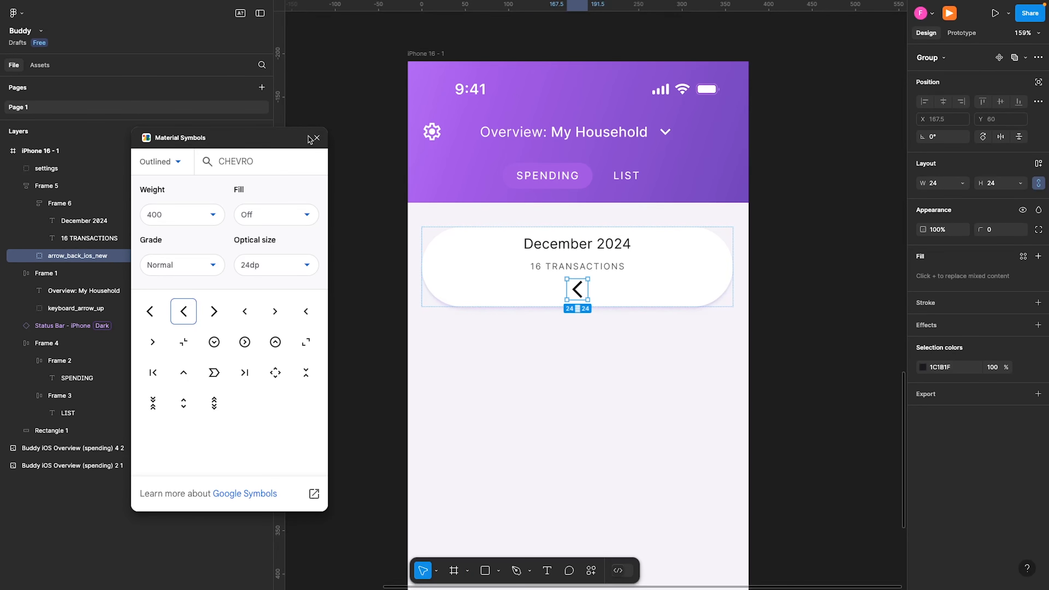
pyautogui.click(317, 137)
# - Switch the card's auto layout to horizontal and align its contents to the centre
pyautogui.click(73, 186)
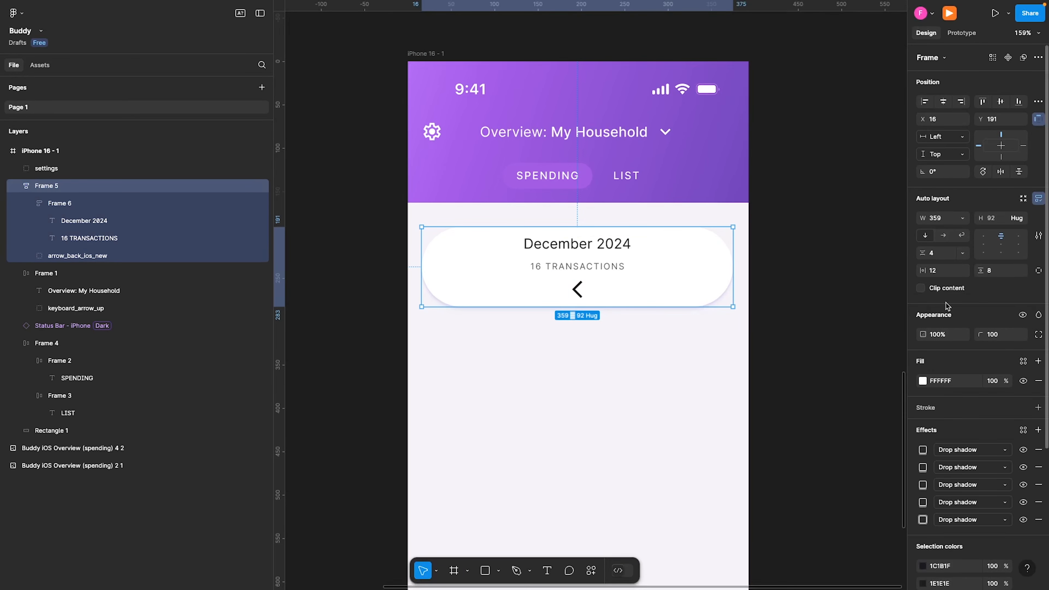
pyautogui.click(942, 236)
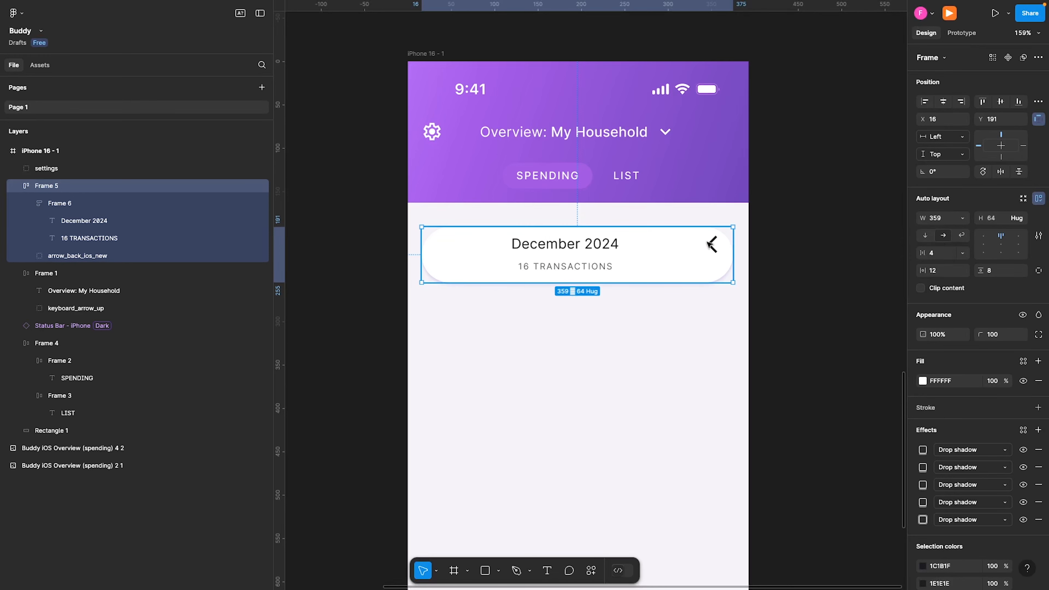
pyautogui.click(1000, 243)
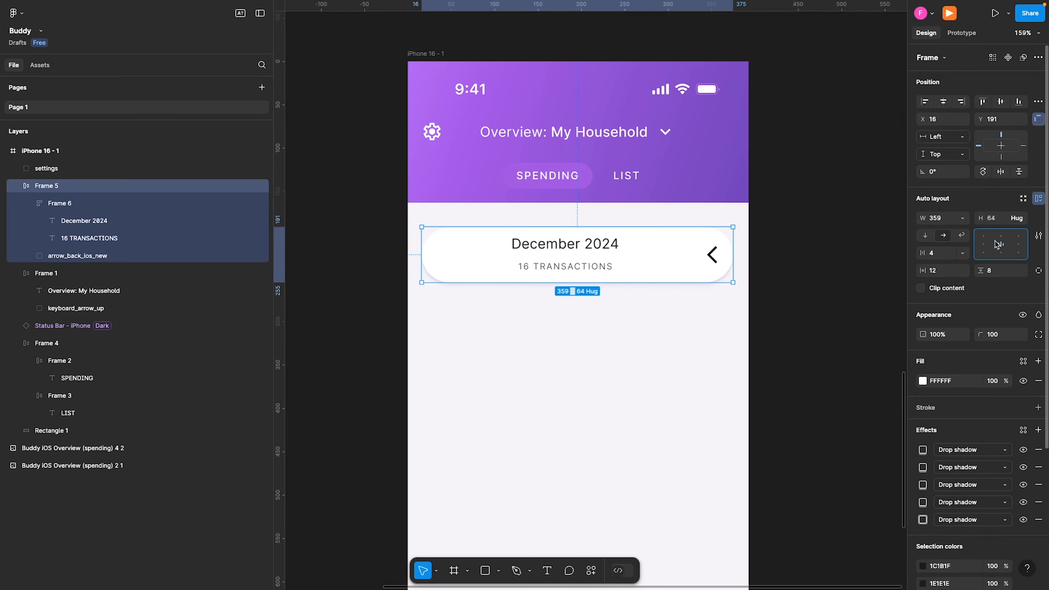
# - Rotate the card's arrow icon 180°, then duplicate it and place the copy, rotated back to 0°, before the date text
pyautogui.click(153, 255)
pyautogui.moveTo(725, 241); pyautogui.dragTo(633, 306)
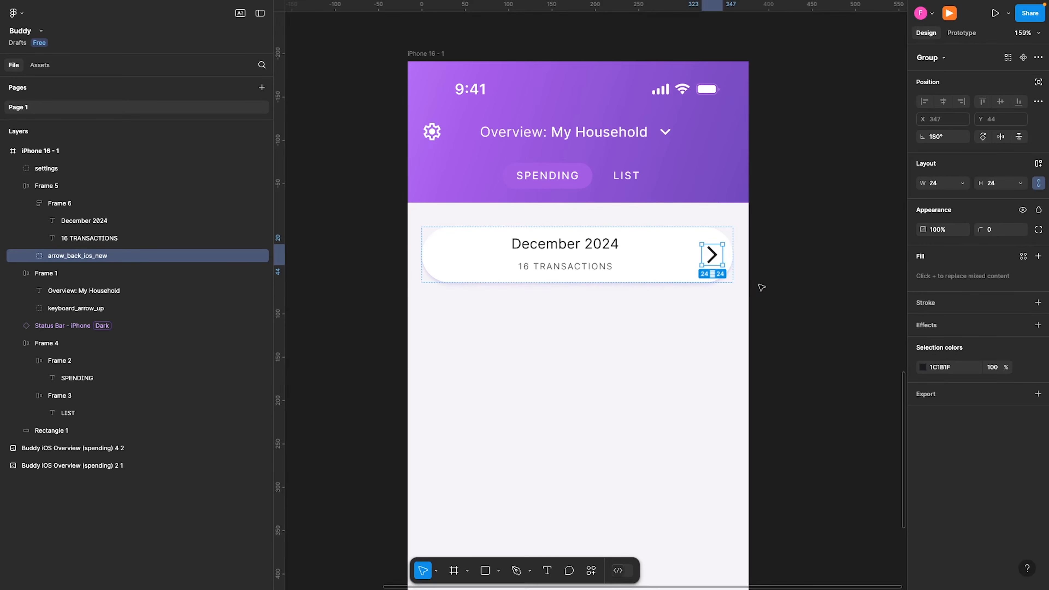
pyautogui.hotkey('ctrl', 'd')
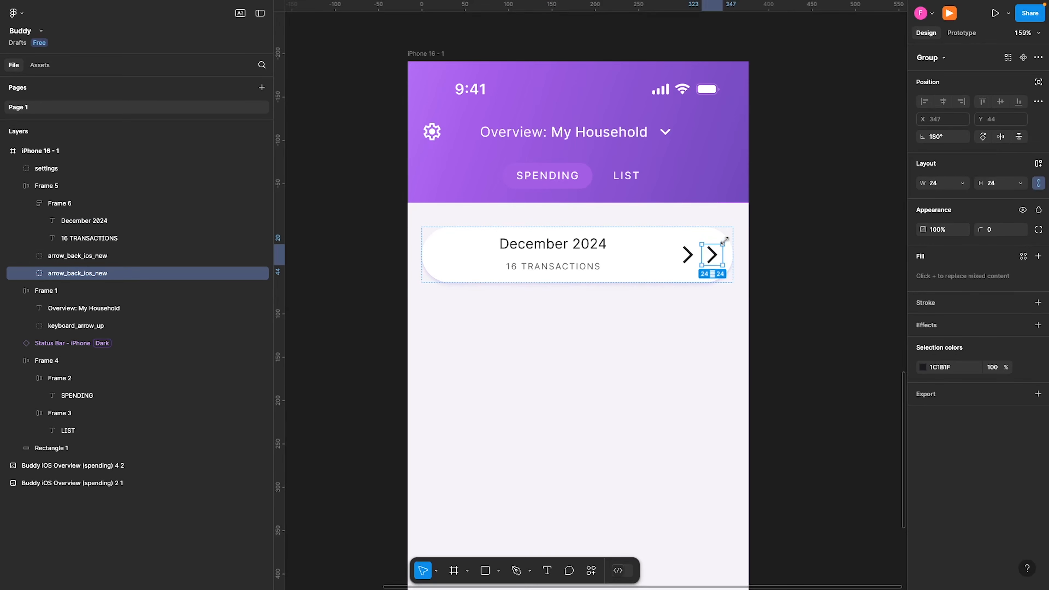
pyautogui.moveTo(726, 241); pyautogui.dragTo(663, 303)
pyautogui.moveTo(710, 255); pyautogui.dragTo(444, 257)
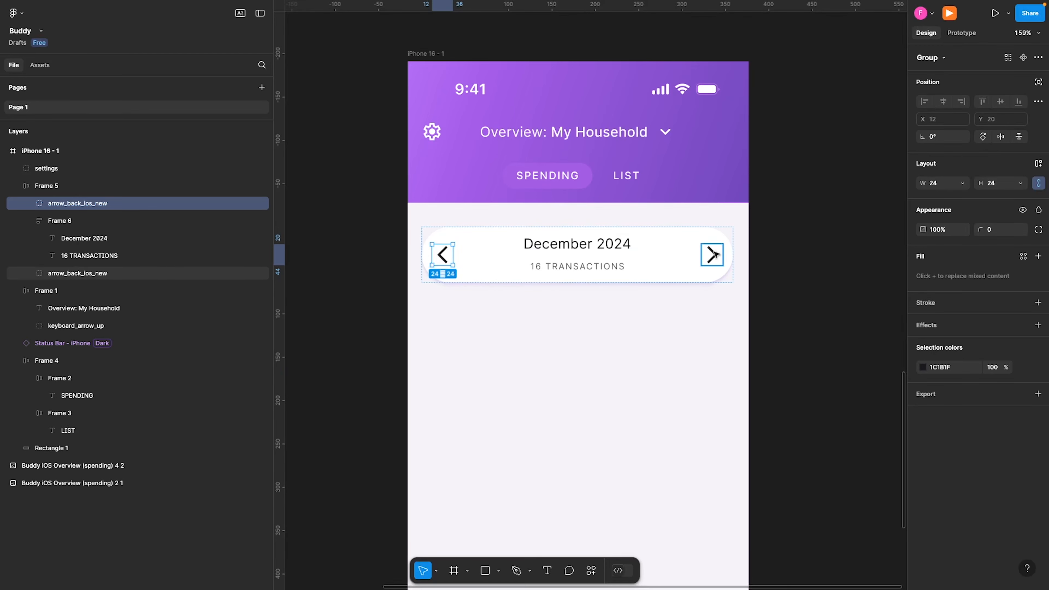
# - Set the color of both arrow icons in the card to 8A8A8A
pyautogui.keyDown('shift'); pyautogui.click(713, 255); pyautogui.keyUp('shift')
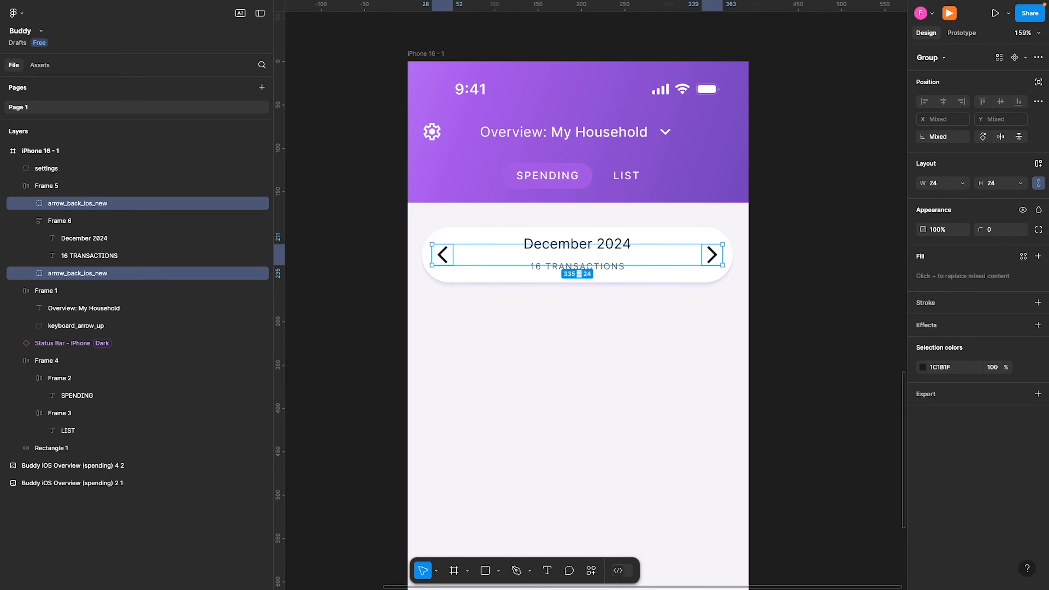
pyautogui.click(932, 368)
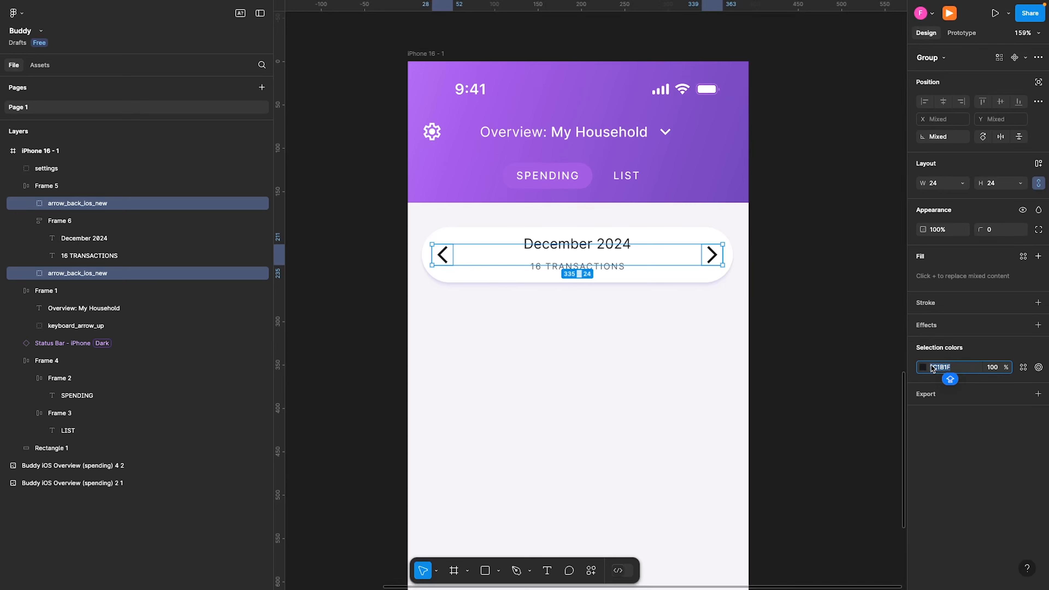
pyautogui.write('8A8A8A')
pyautogui.press('Return')
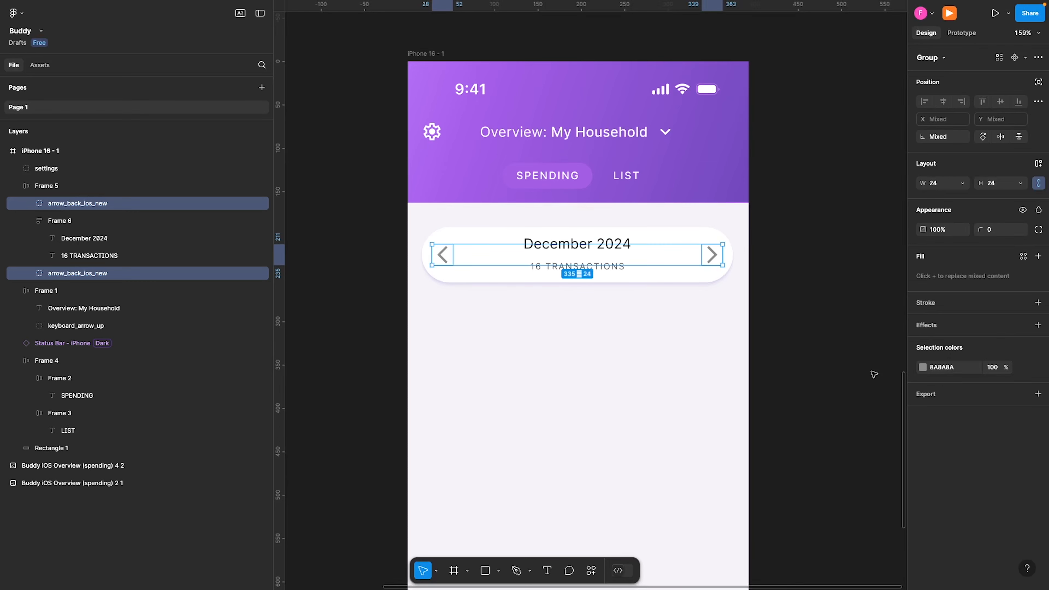
# - Set the December 2024 card's horizontal auto layout padding to 16
pyautogui.click(796, 267)
pyautogui.click(617, 258)
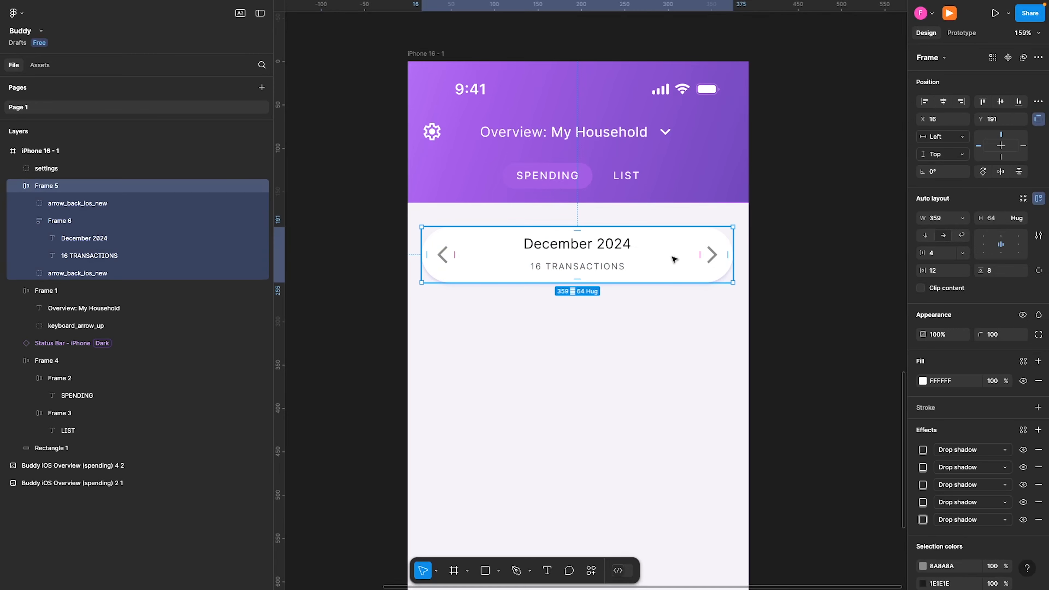
pyautogui.click(951, 274)
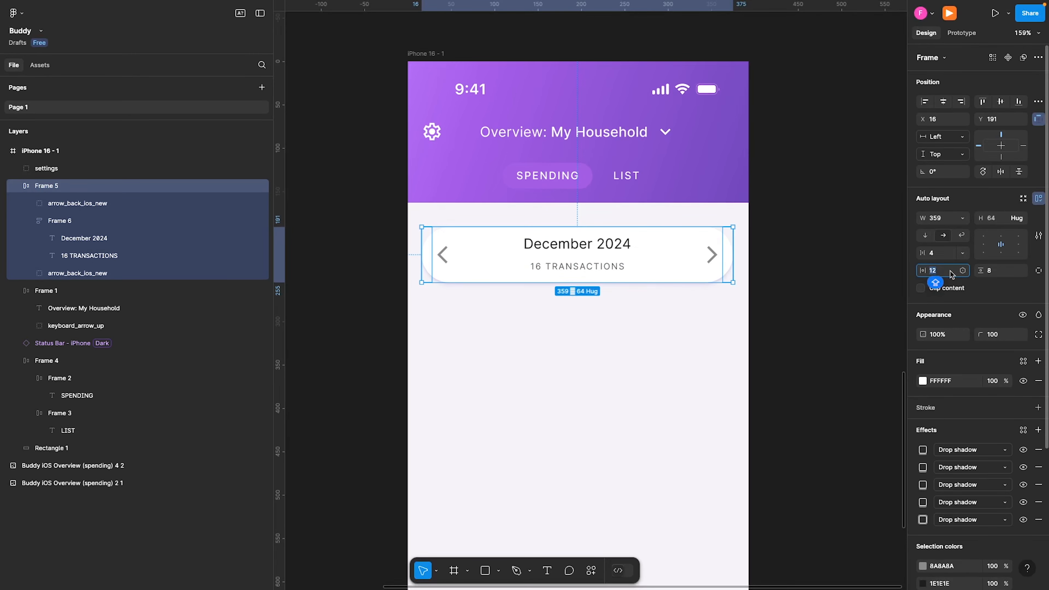
pyautogui.write('16')
pyautogui.press('Return')
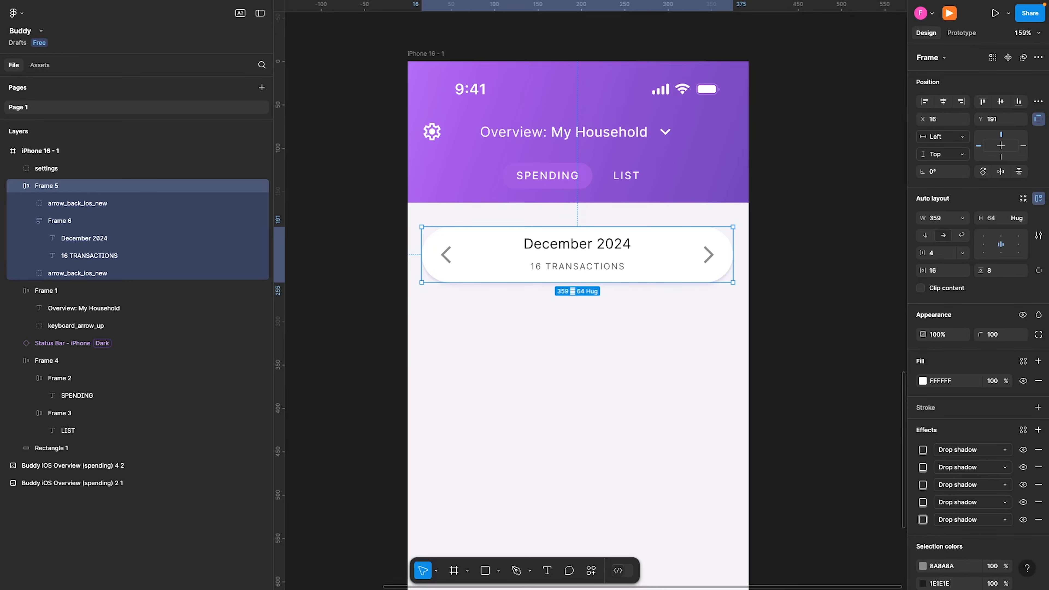
# - Try to rescale both arrow icons in the December 2024 card together with the Scale tool
pyautogui.click(446, 255)
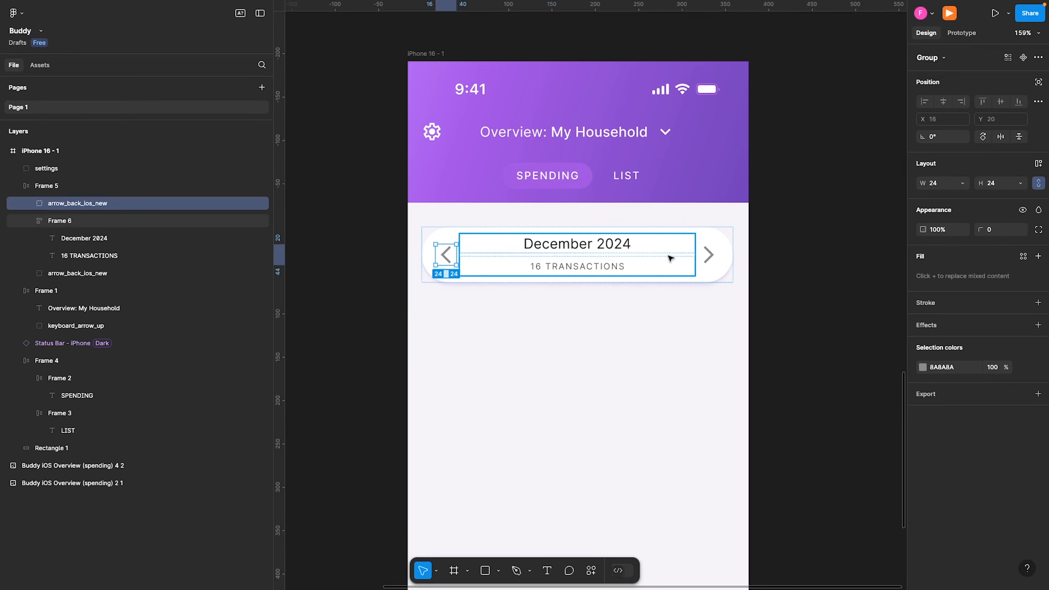
pyautogui.keyDown('shift'); pyautogui.click(720, 257); pyautogui.keyUp('shift')
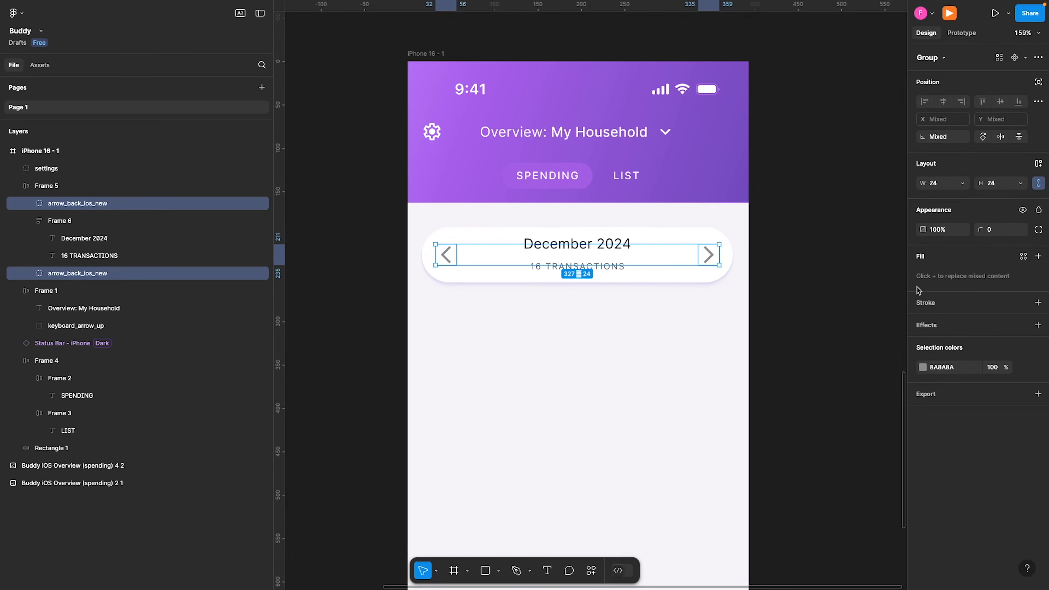
pyautogui.click(31, 273)
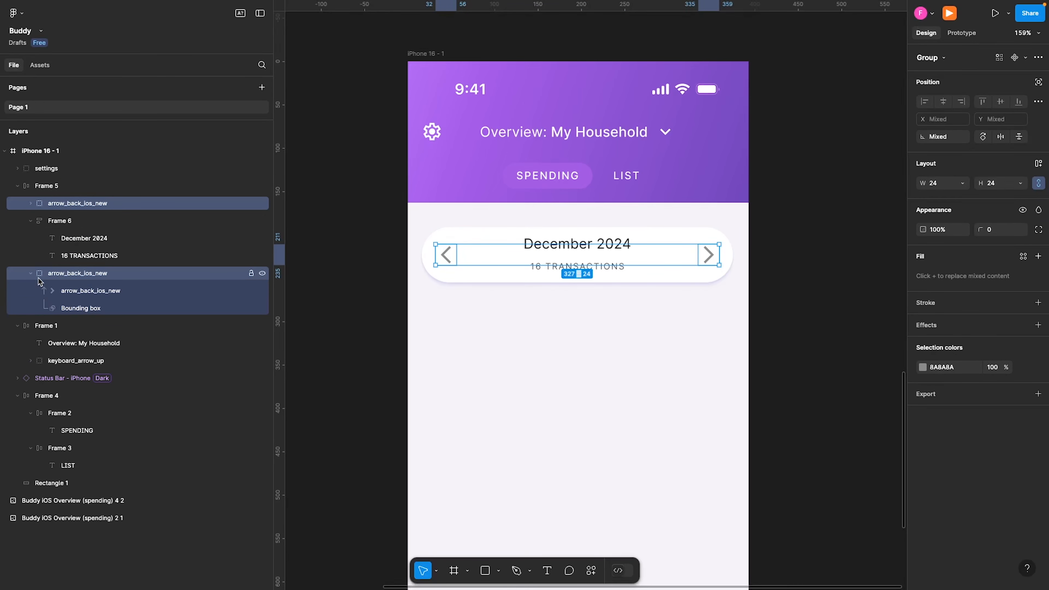
pyautogui.click(92, 292)
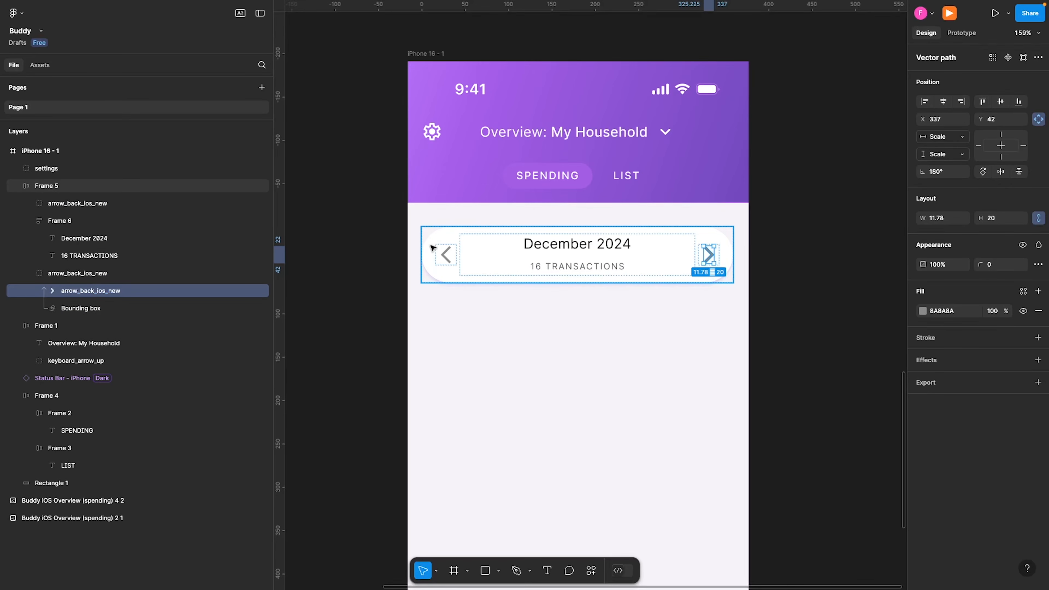
pyautogui.click(446, 255)
pyautogui.keyDown('shift'); pyautogui.click(715, 263); pyautogui.keyUp('shift')
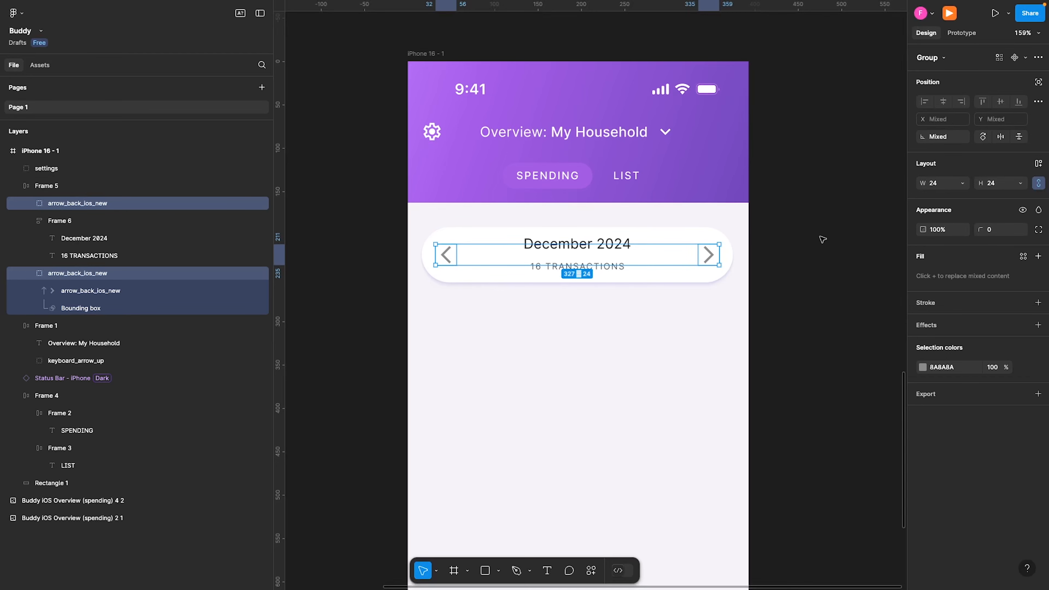
pyautogui.click(714, 250)
pyautogui.click(717, 257)
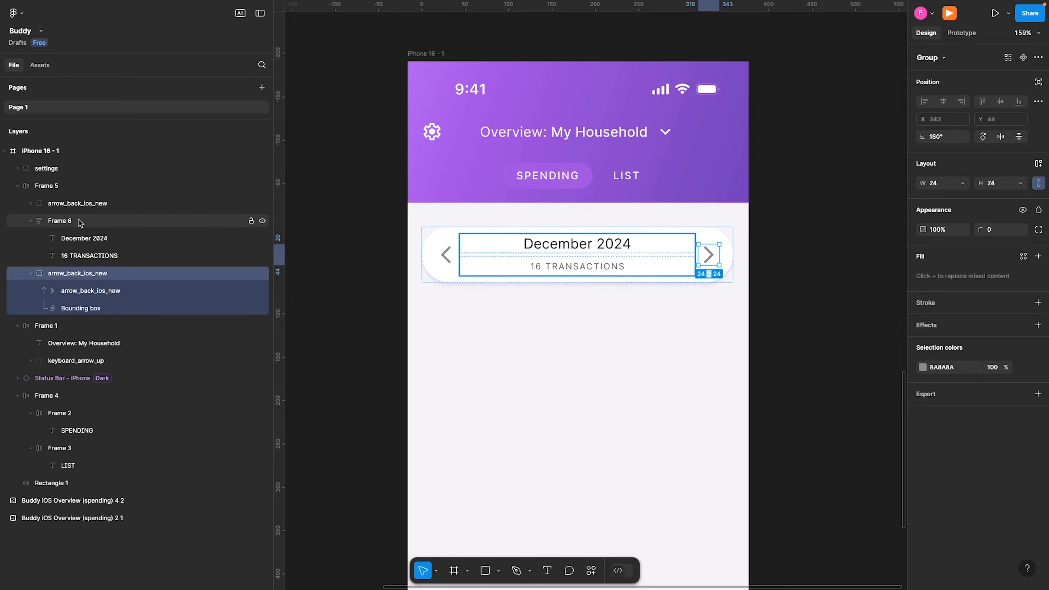
pyautogui.click(78, 203)
pyautogui.keyDown('shift'); pyautogui.click(82, 275); pyautogui.keyUp('shift')
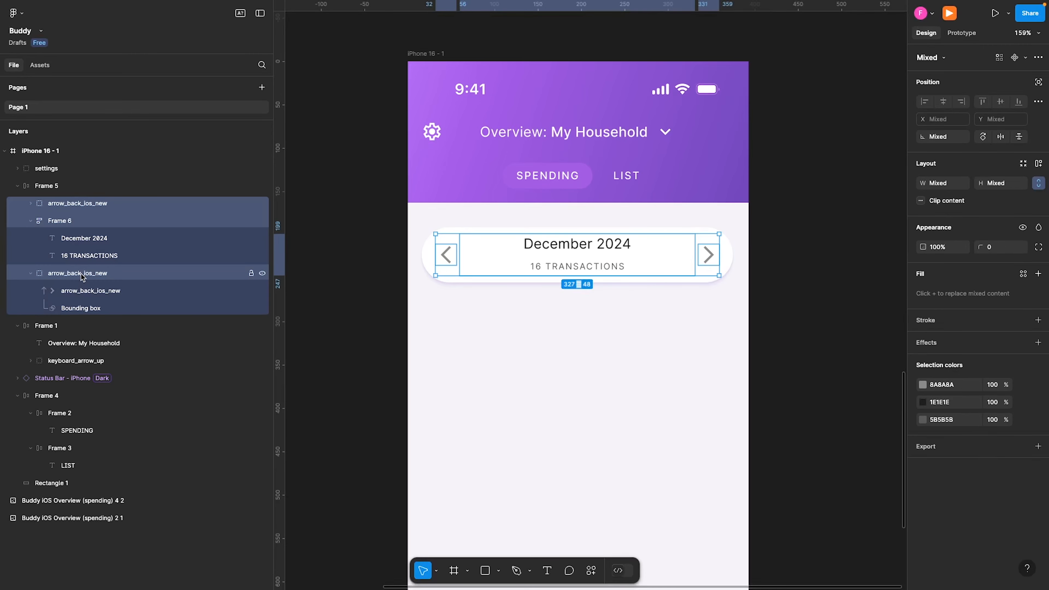
pyautogui.press('k')
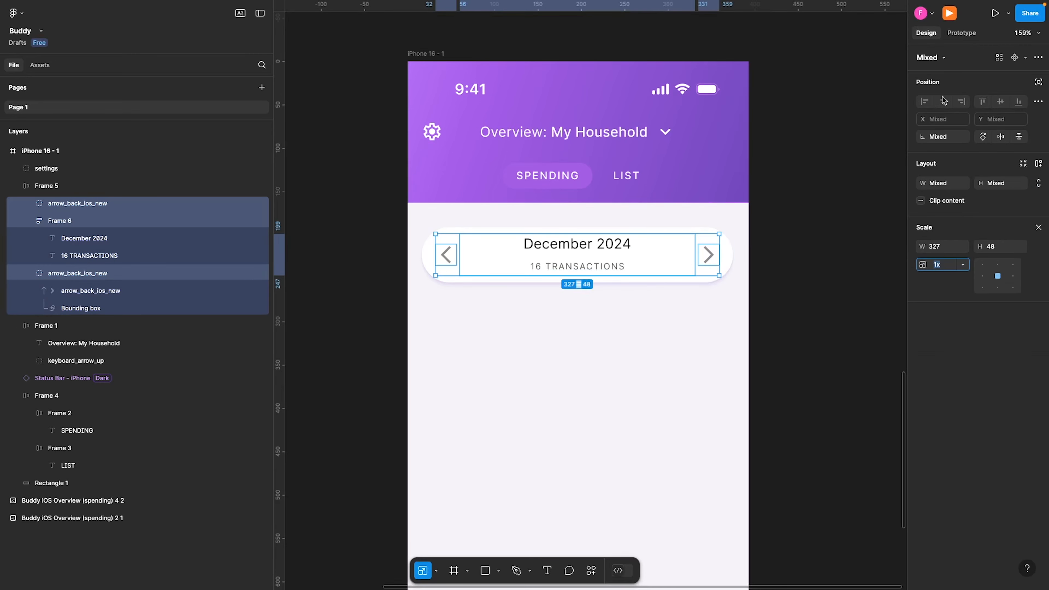
pyautogui.click(1004, 246)
pyautogui.write('2')
pyautogui.press('Return')
pyautogui.hotkey('ctrl', 'z')
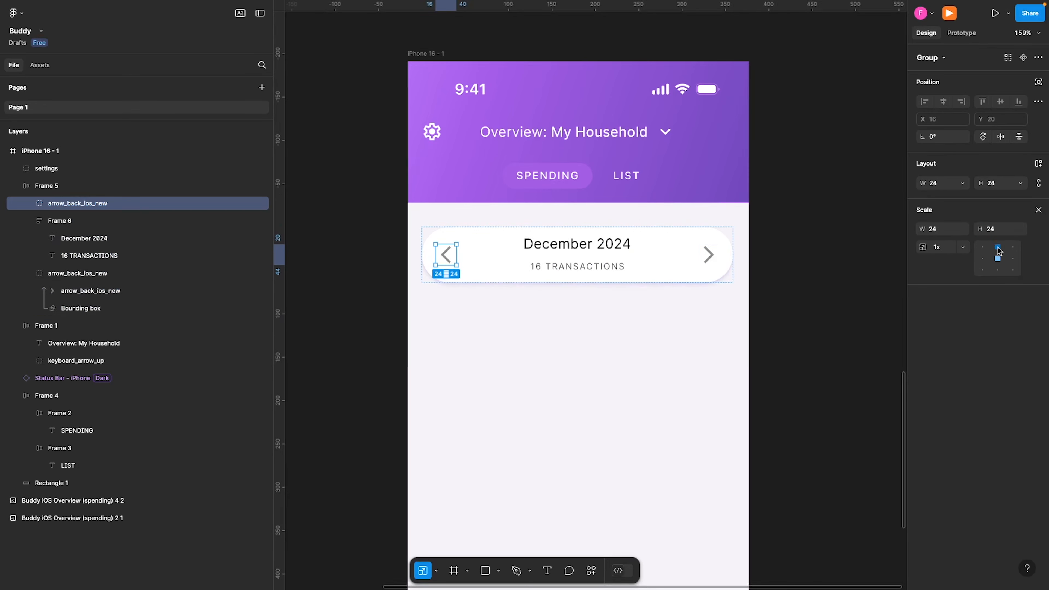
# - Scale the card's right-pointing arrow icon, trying heights of 20 and 16 before settling on 18
pyautogui.click(155, 271)
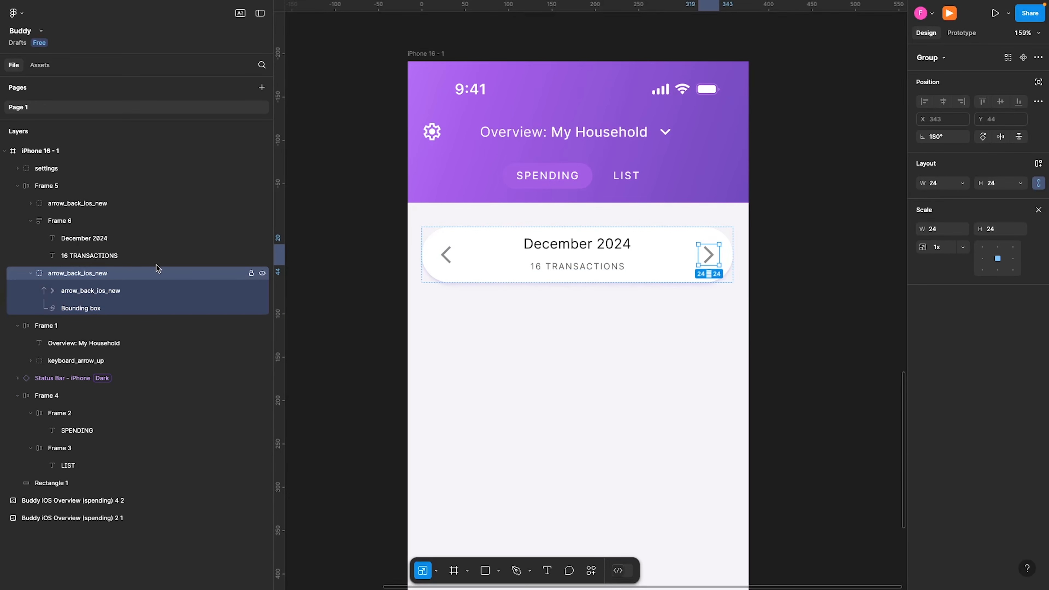
pyautogui.click(1006, 232)
pyautogui.press('BackSpace')
pyautogui.write('20')
pyautogui.press('Return')
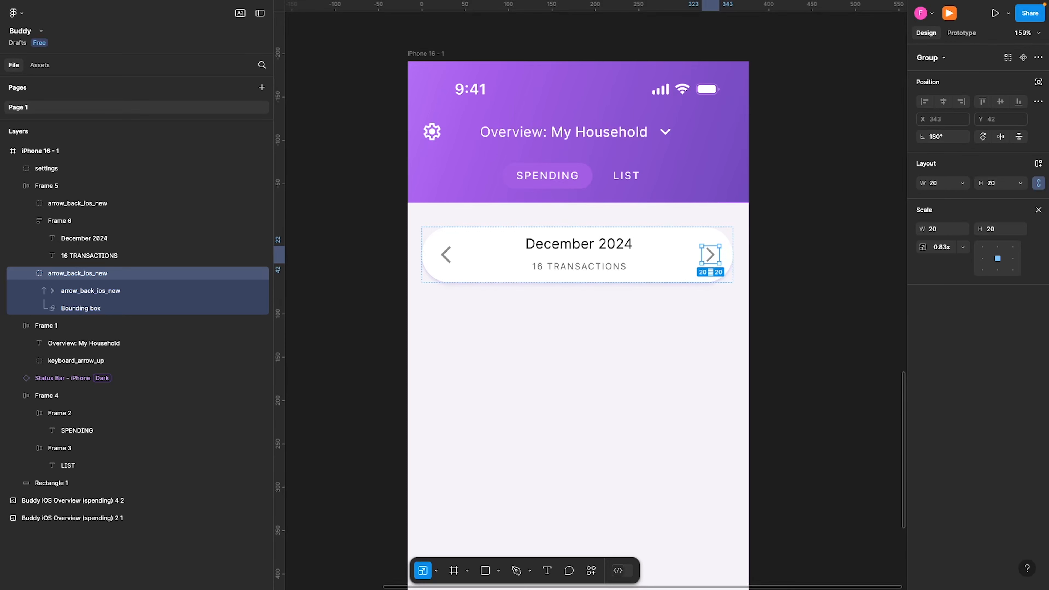
pyautogui.click(1002, 231)
pyautogui.write('16')
pyautogui.press('Return')
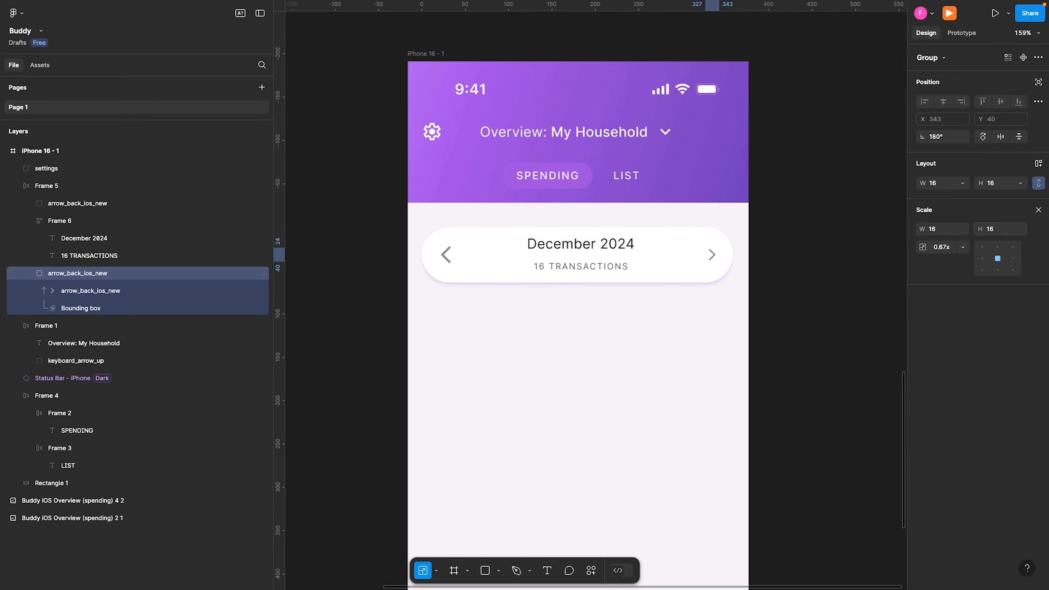
pyautogui.click(996, 229)
pyautogui.write('18')
pyautogui.press('Return')
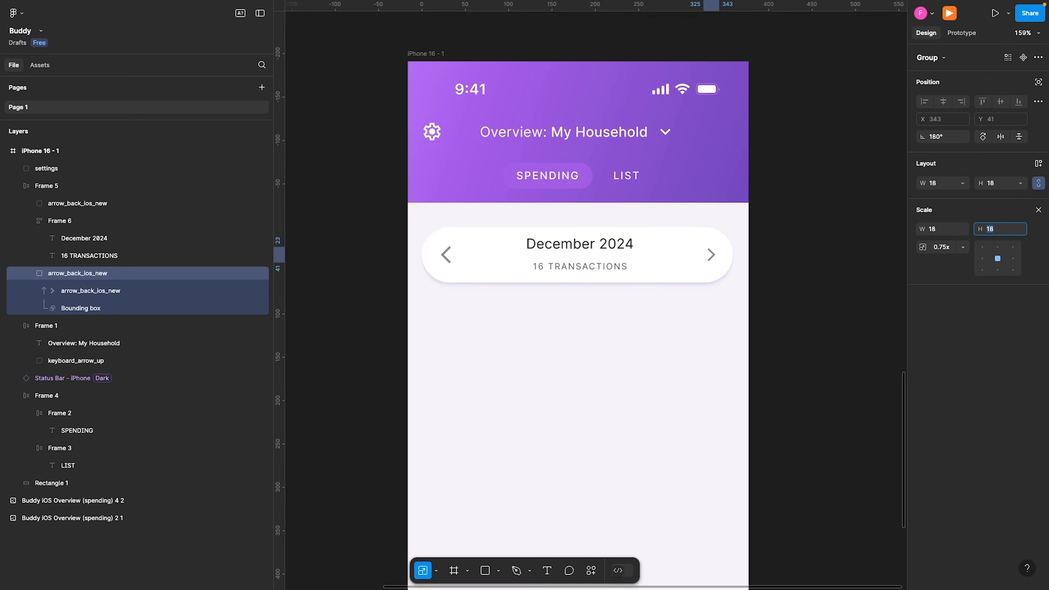
# - Scale the card's left-pointing arrow icon to a height of 18
pyautogui.press('capslock')
pyautogui.click(455, 250)
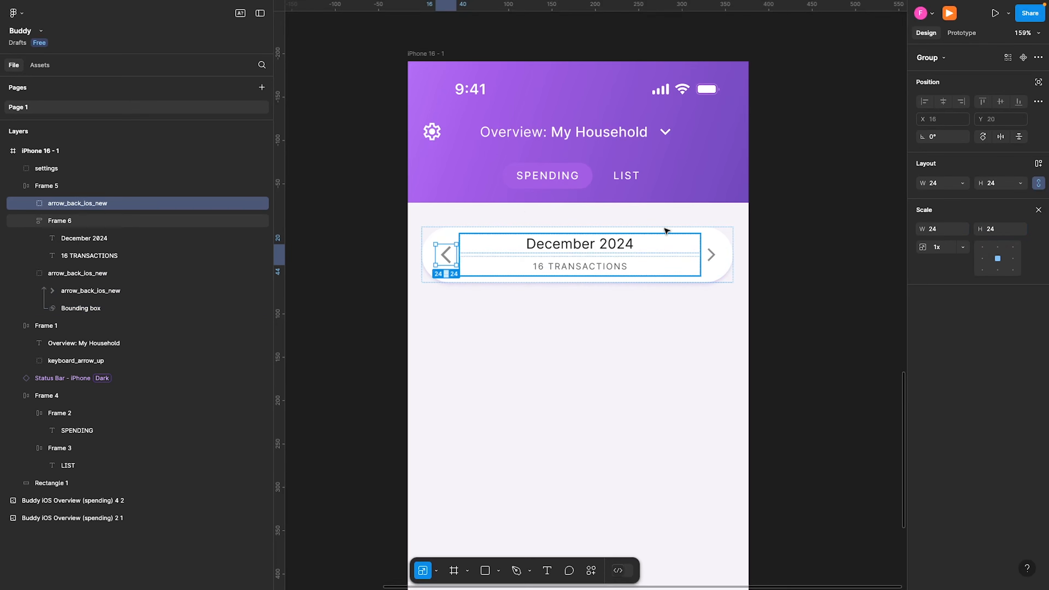
pyautogui.click(997, 230)
pyautogui.write('18')
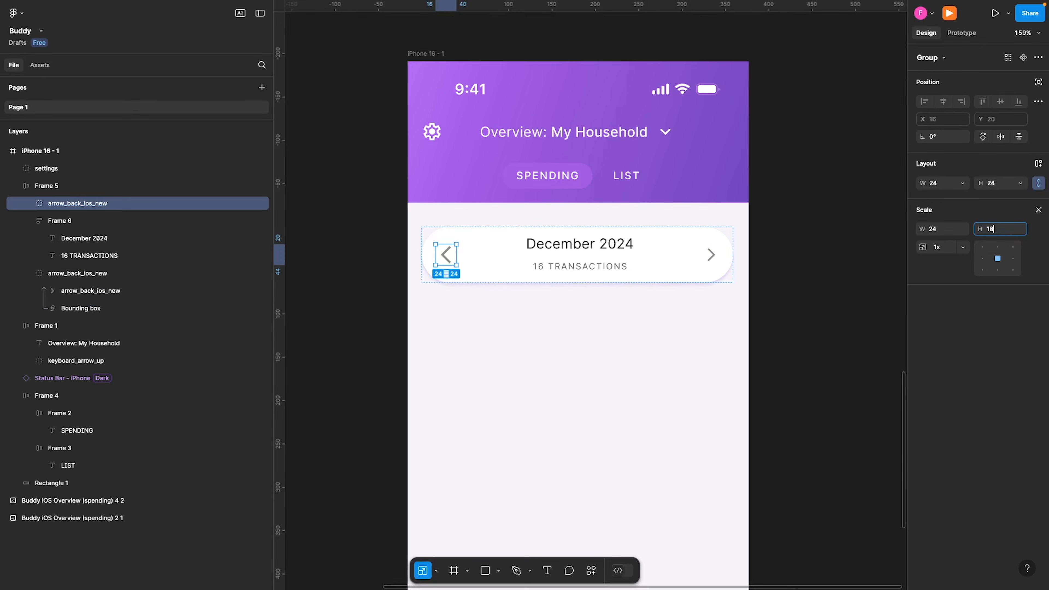
pyautogui.press('Return')
pyautogui.click(798, 339)
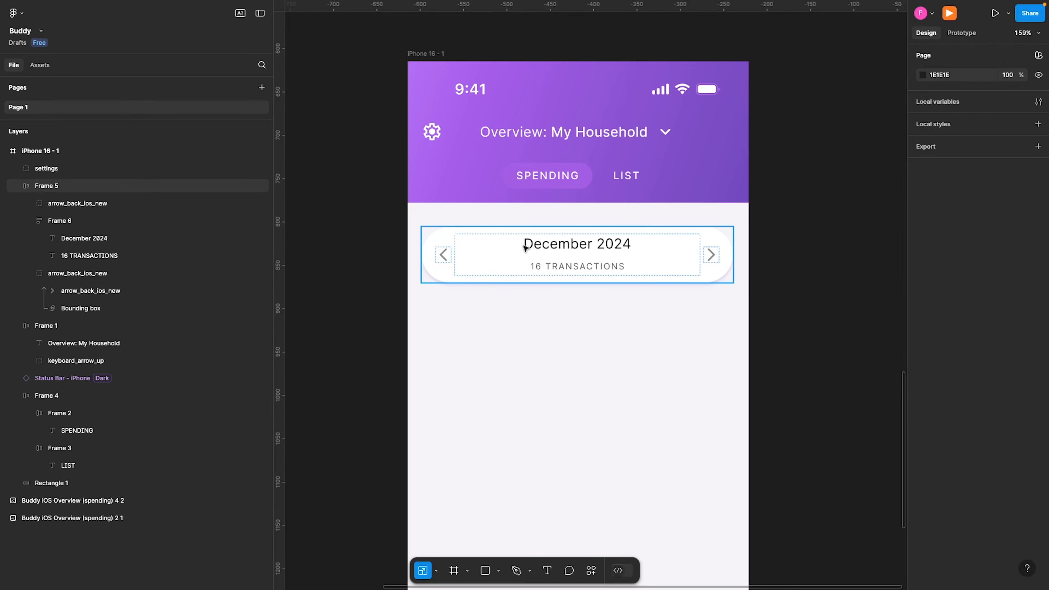
# - Nudge the December 2024 card up by 4 px to Y 187
pyautogui.click(522, 244)
pyautogui.press('Up')
pyautogui.press('Up')
pyautogui.press('Up')
pyautogui.press('Up')
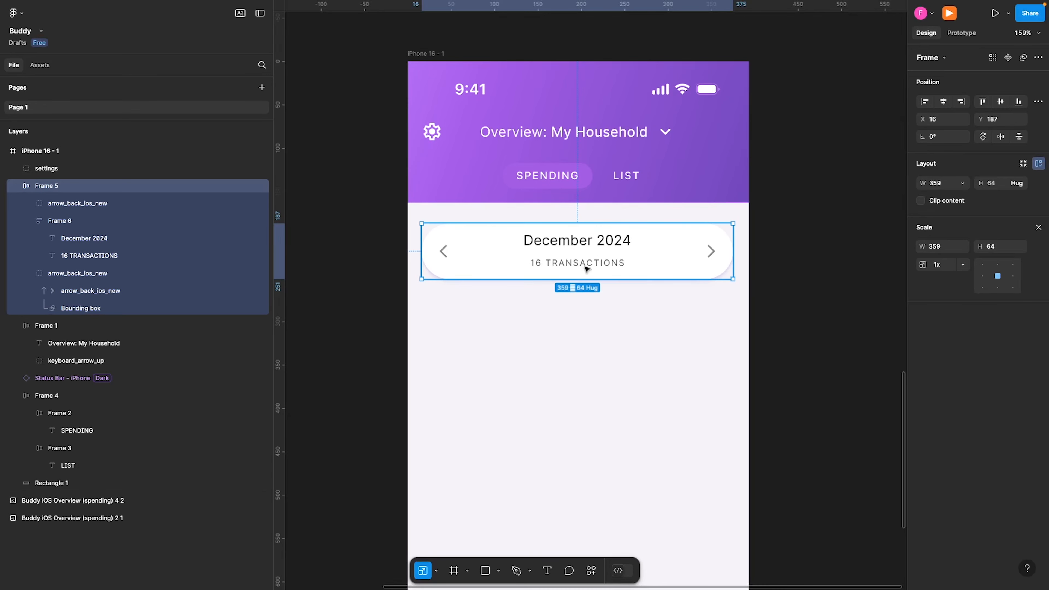
pyautogui.click(529, 370)
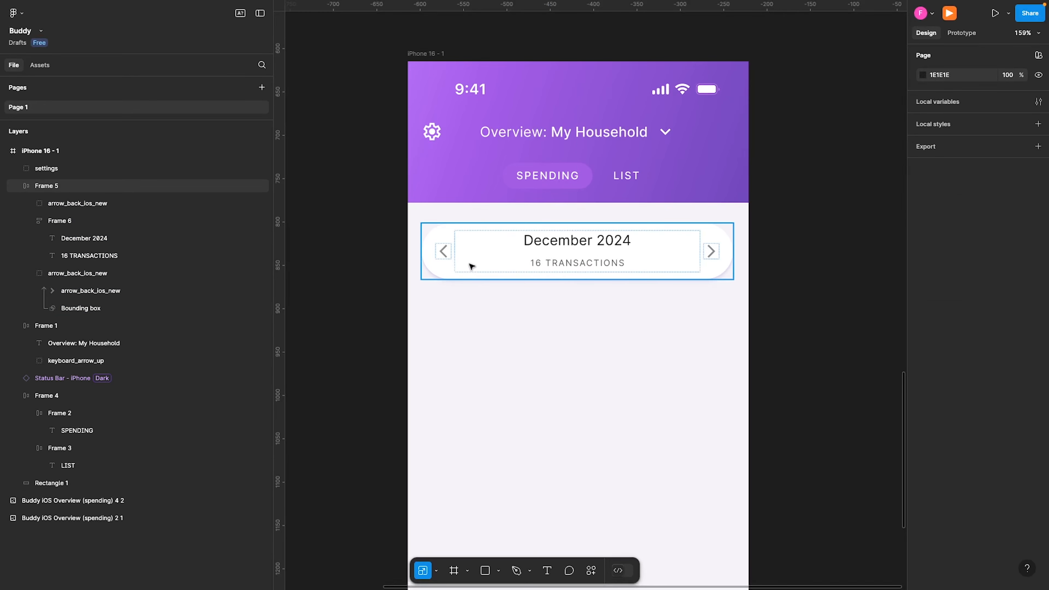
# - Leave scaling mode and copy the color code 6F42BD from the December 2024 card's first drop shadow
pyautogui.click(444, 276)
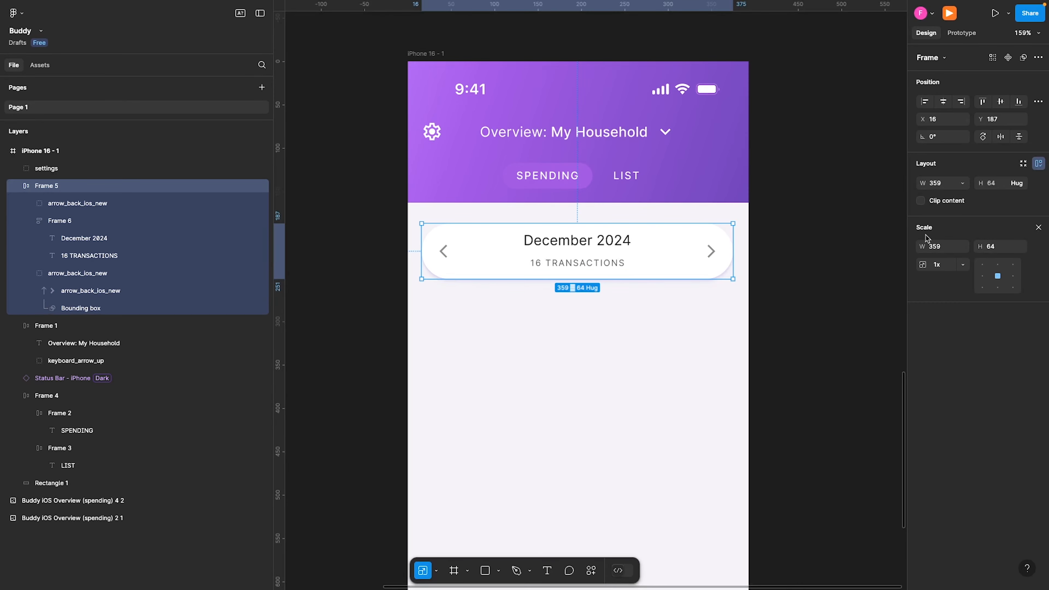
pyautogui.click(1038, 228)
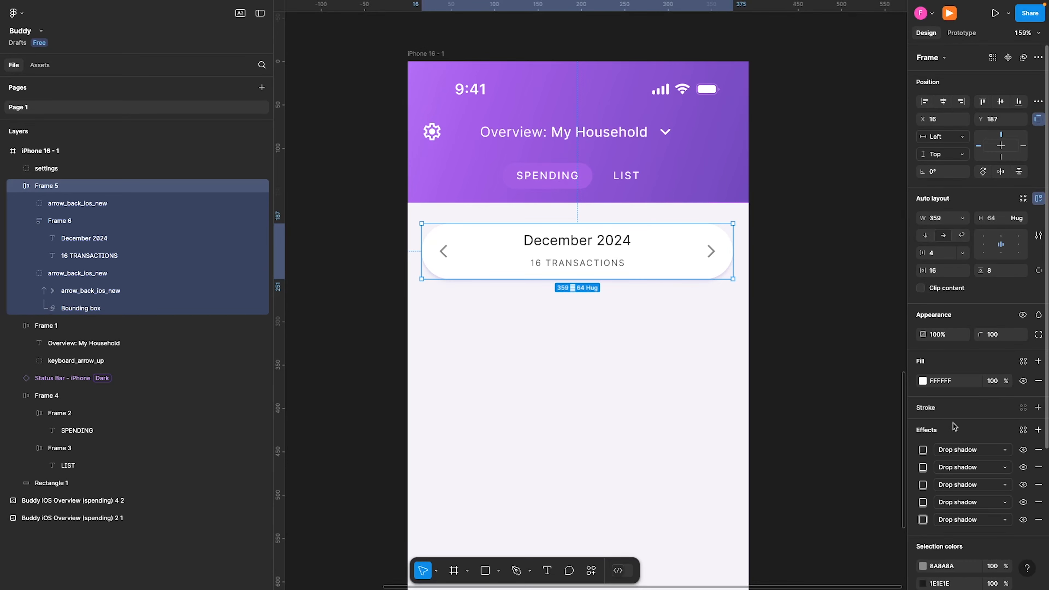
pyautogui.click(922, 449)
pyautogui.click(854, 541)
pyautogui.hotkey('ctrl', 'c')
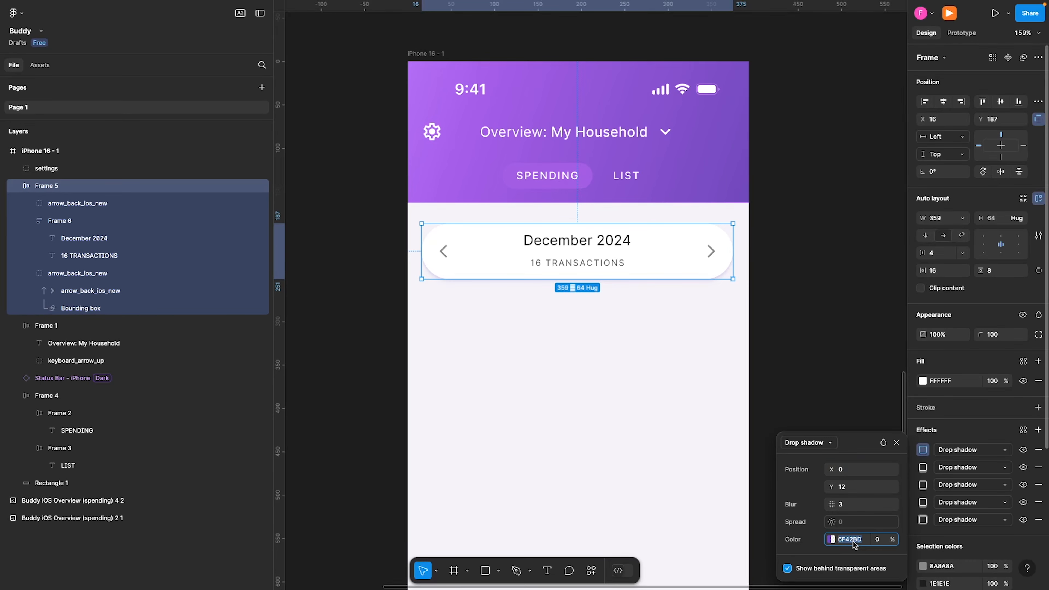
pyautogui.click(808, 316)
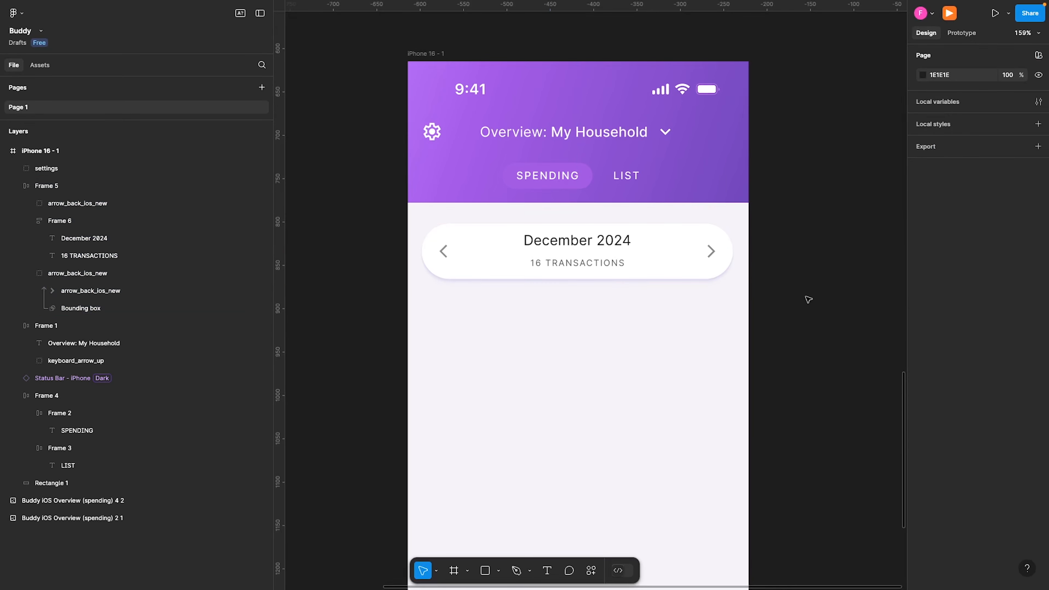
# - Draw a swatch rectangle of about 75 × 105 beside the iPhone frame and fill it with the copied color 6F42BD
pyautogui.press('r')
pyautogui.moveTo(299, 195); pyautogui.dragTo(365, 286)
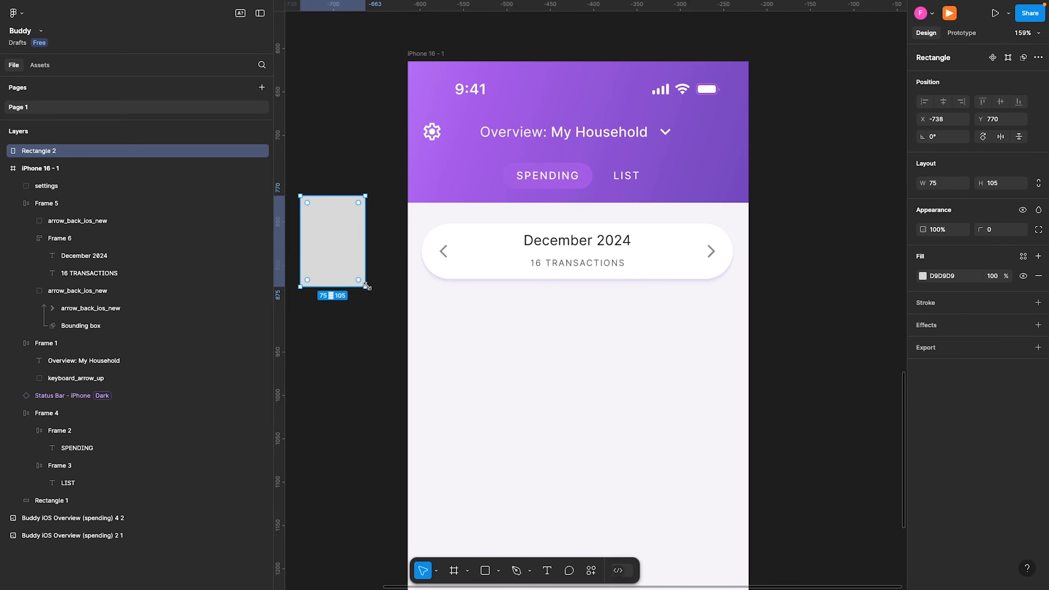
pyautogui.click(942, 276)
pyautogui.hotkey('ctrl', 'v')
pyautogui.press('Return')
pyautogui.click(796, 269)
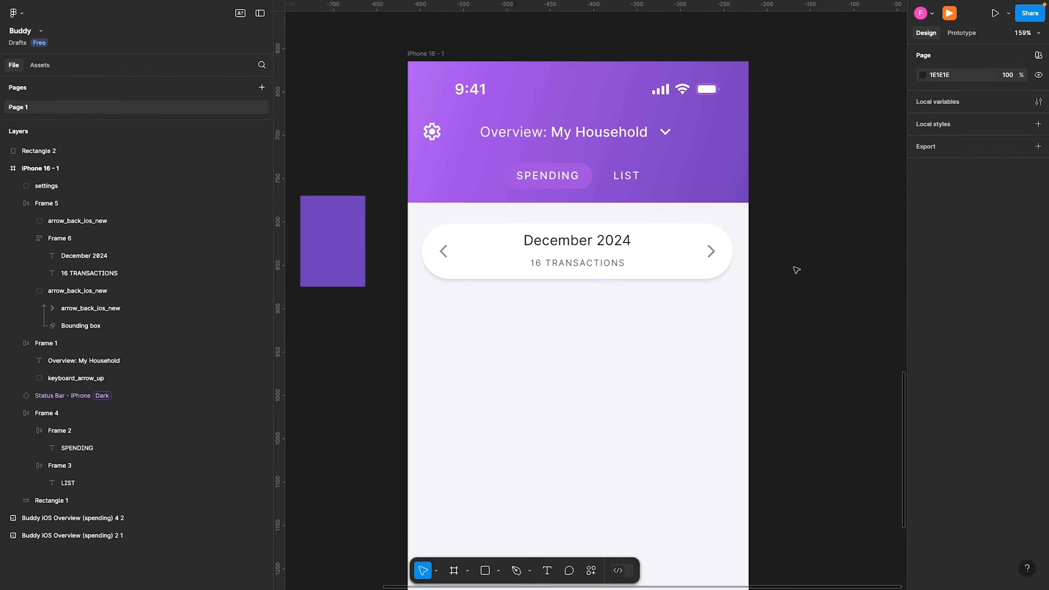
# - Draw a rectangle of about 340 × 170 below the December 2024 card and set its fill to FFFFFF
pyautogui.click(656, 258)
pyautogui.click(563, 402)
pyautogui.press('r')
pyautogui.moveTo(434, 326); pyautogui.dragTo(729, 473)
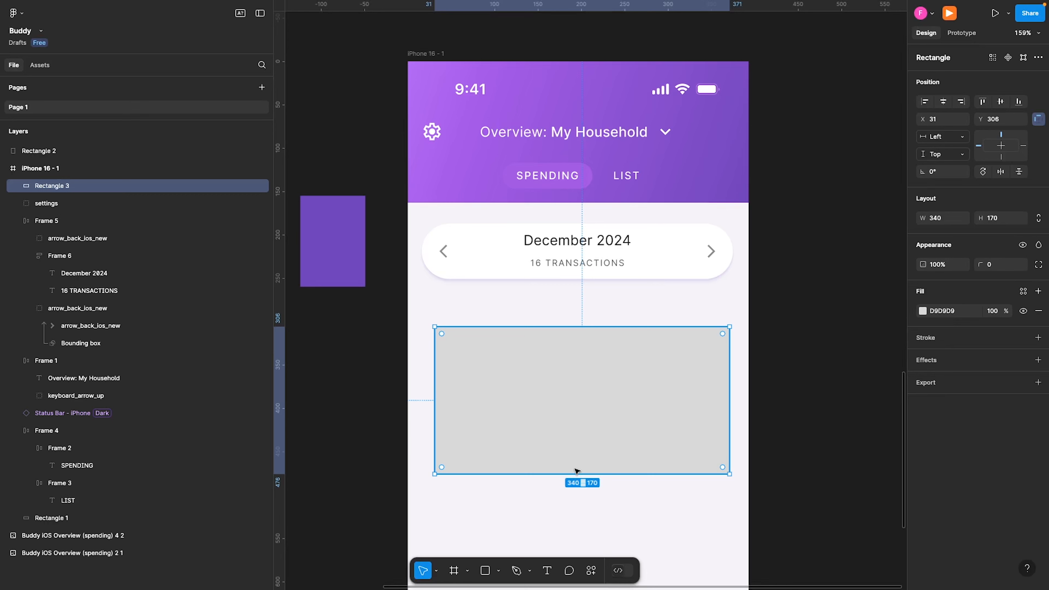
pyautogui.click(950, 314)
pyautogui.write('FF')
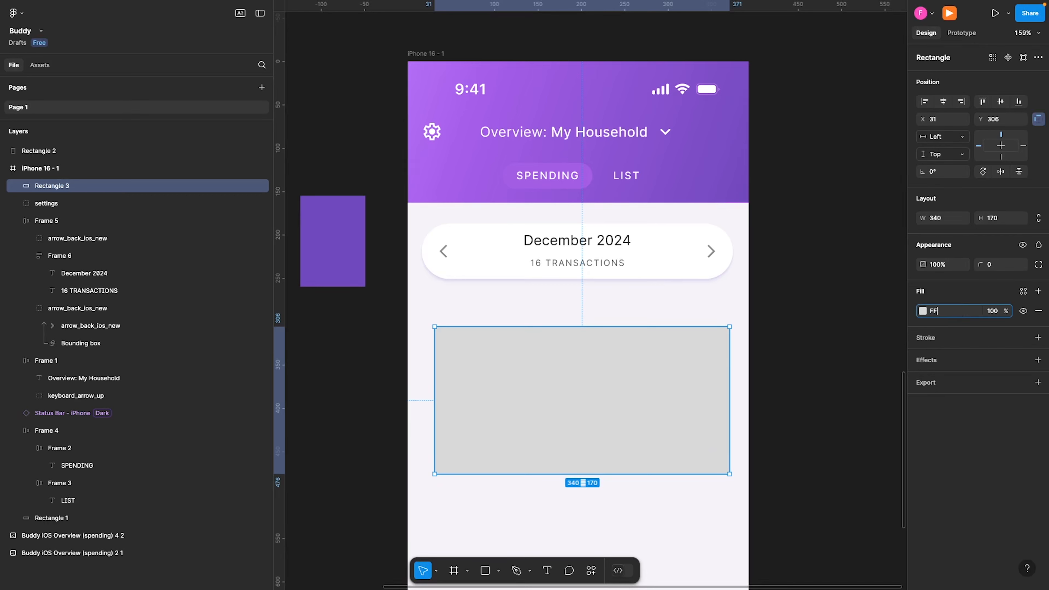
pyautogui.write('F')
pyautogui.press('Return')
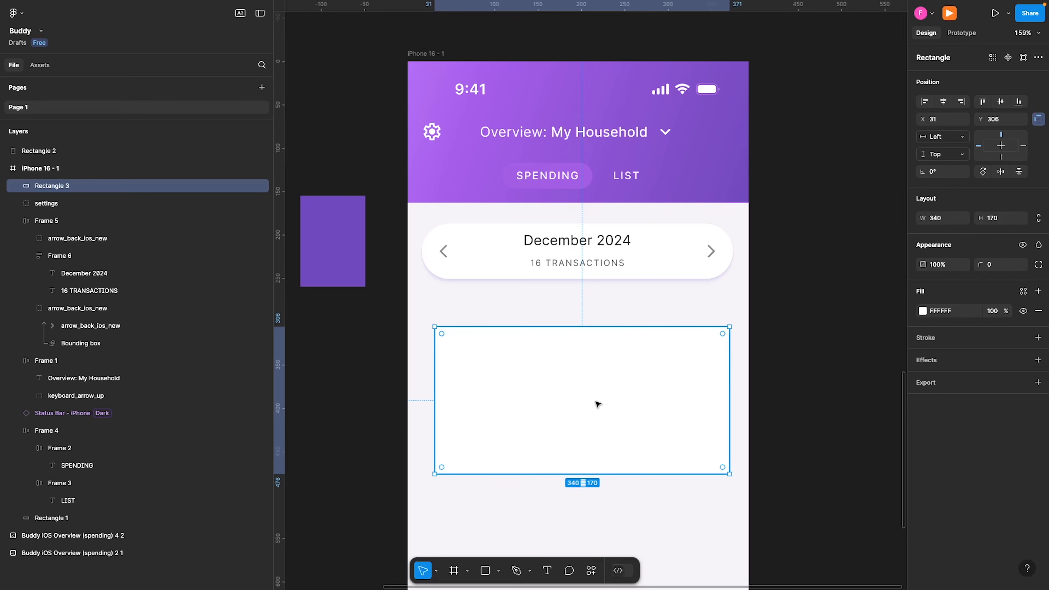
# - Extend the white rectangle's upper edge to Y 294 and set its corner radius to 16
pyautogui.moveTo(566, 326); pyautogui.dragTo(566, 317)
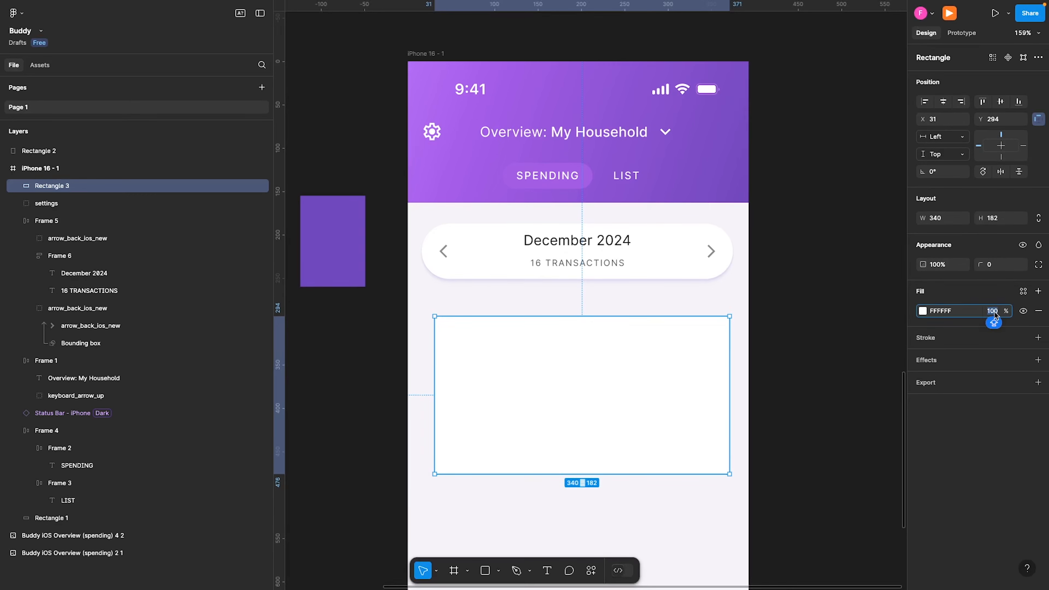
pyautogui.click(999, 267)
pyautogui.write('16')
pyautogui.press('Return')
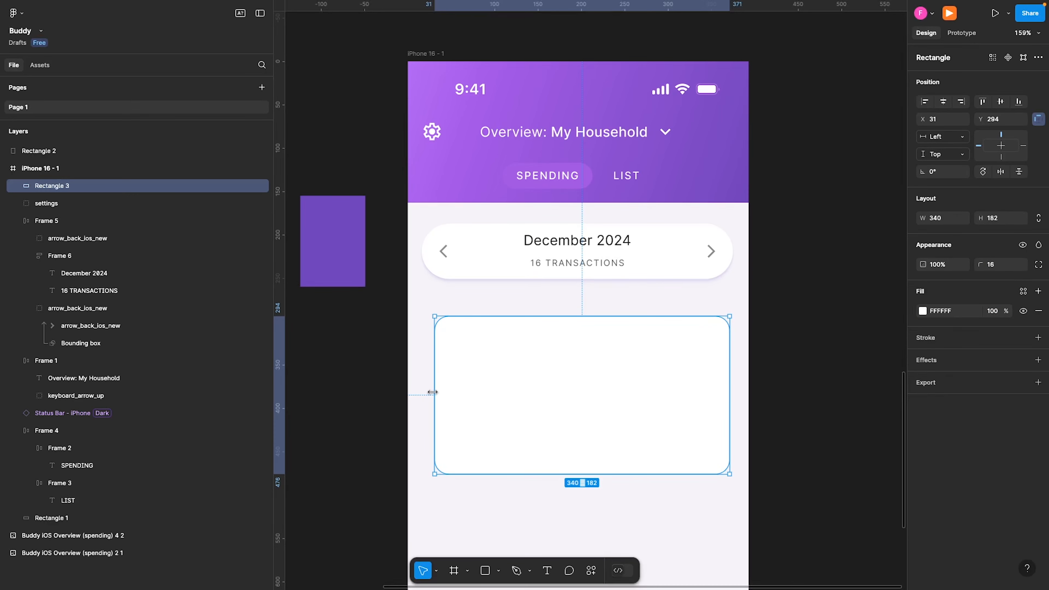
# - Stretch the white rectangle to X 16 with a width of 359, and extend its lower edge to a height of 200
pyautogui.moveTo(434, 393); pyautogui.dragTo(422, 393)
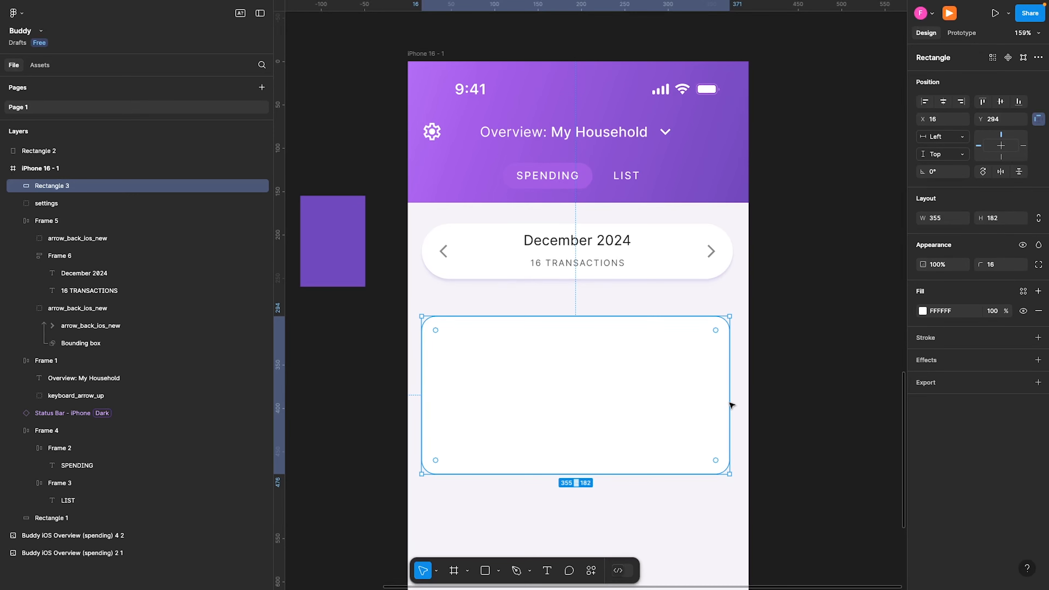
pyautogui.moveTo(728, 401); pyautogui.dragTo(733, 400)
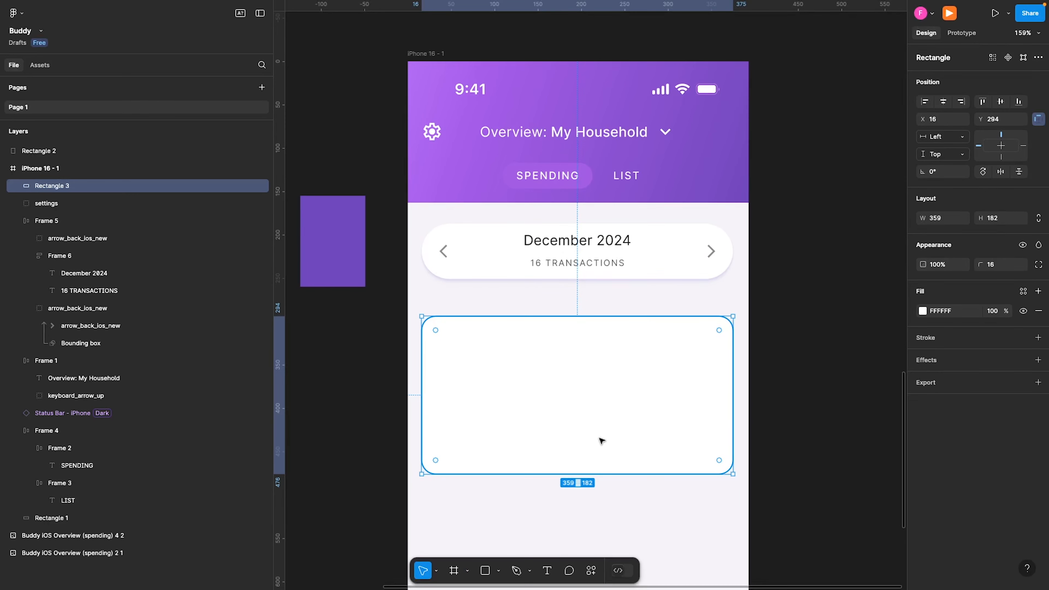
pyautogui.moveTo(585, 474); pyautogui.dragTo(580, 489)
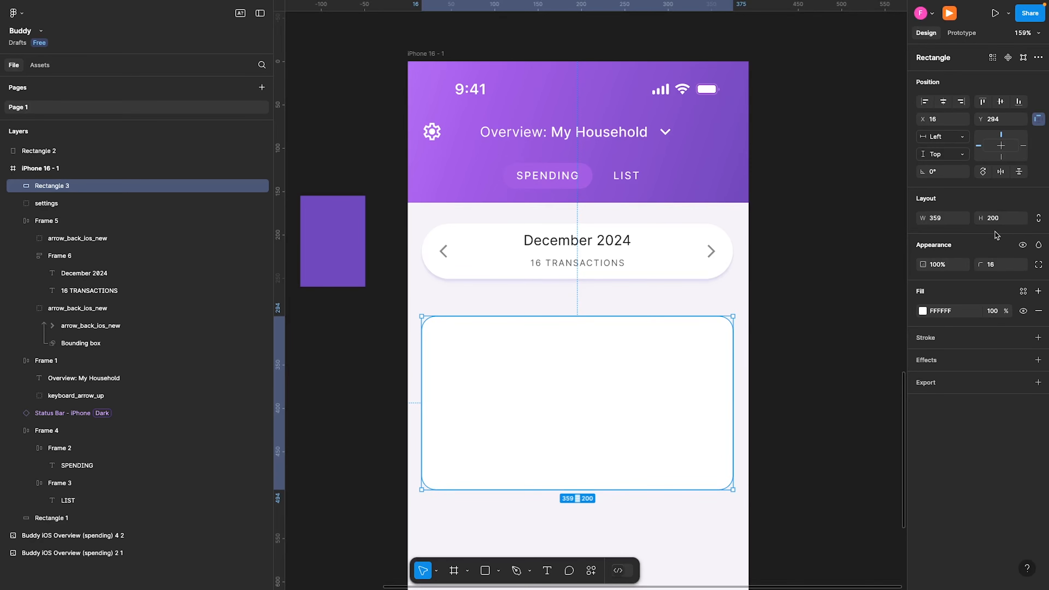
# - Try a height of 280 for the white rectangle below the December 2024 card
pyautogui.click(998, 219)
pyautogui.write('28')
pyautogui.write('0')
pyautogui.press('BackSpace')
pyautogui.press('Return')
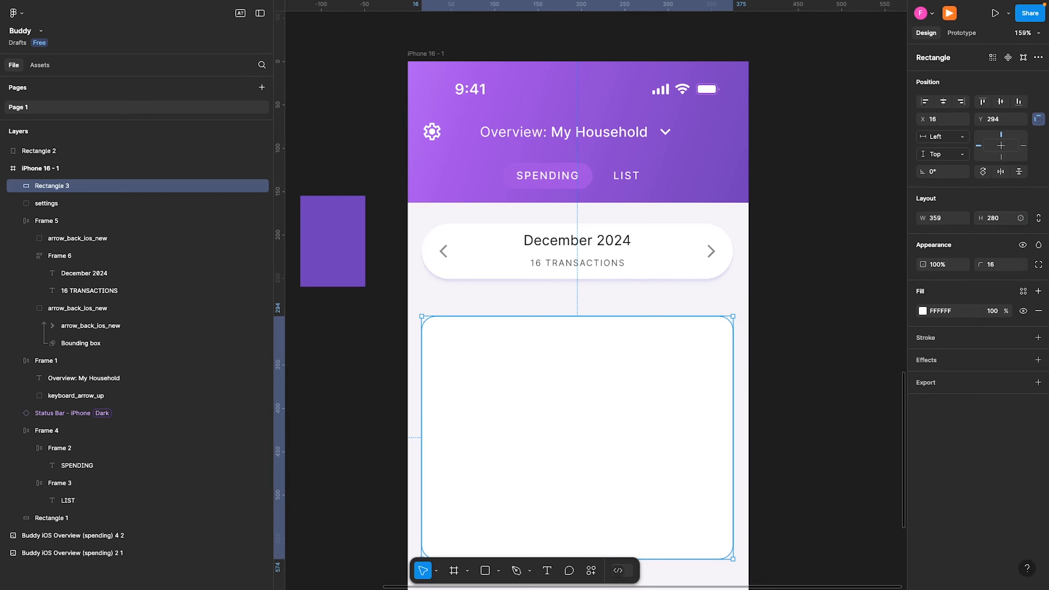
# - Set the white rectangle's height to 240
pyautogui.click(995, 223)
pyautogui.write('240')
pyautogui.press('Return')
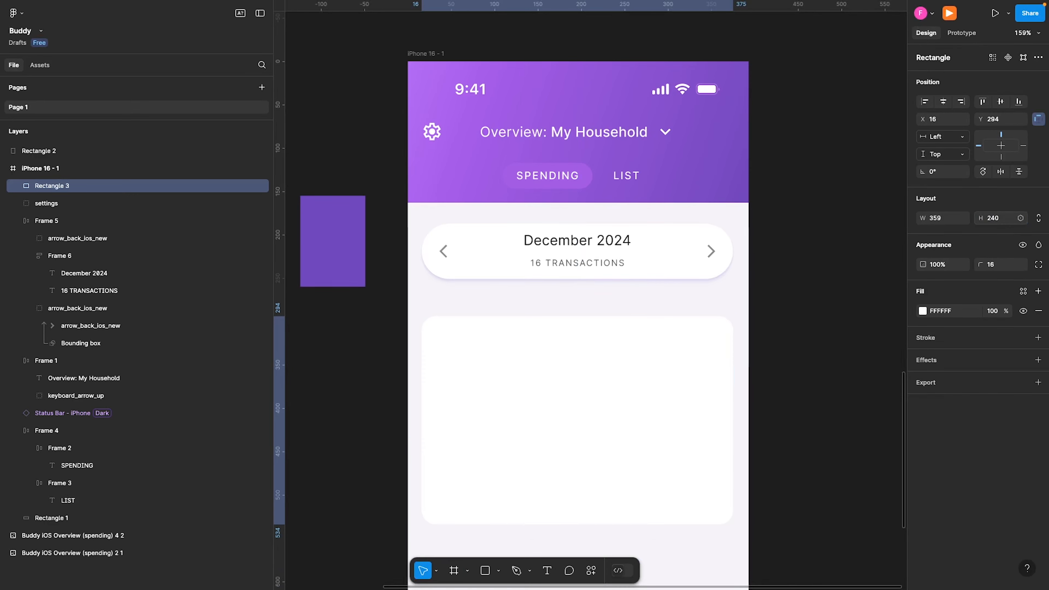
# - Check the white rectangle's spacing and nudge it up to Y 275, closer to the December 2024 card
pyautogui.press('alt')
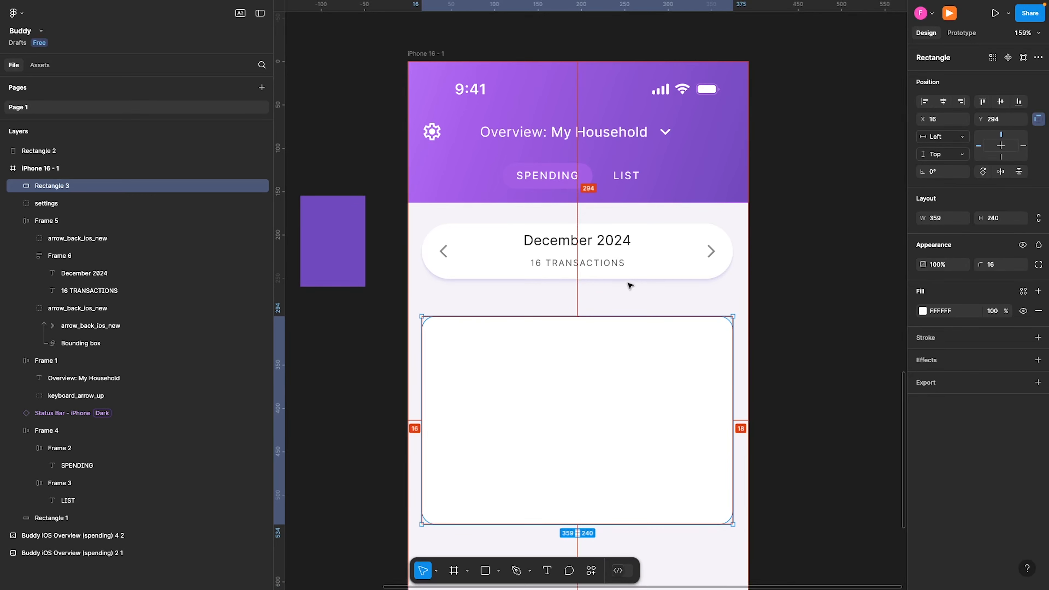
pyautogui.hotkey('shift', 'Up')
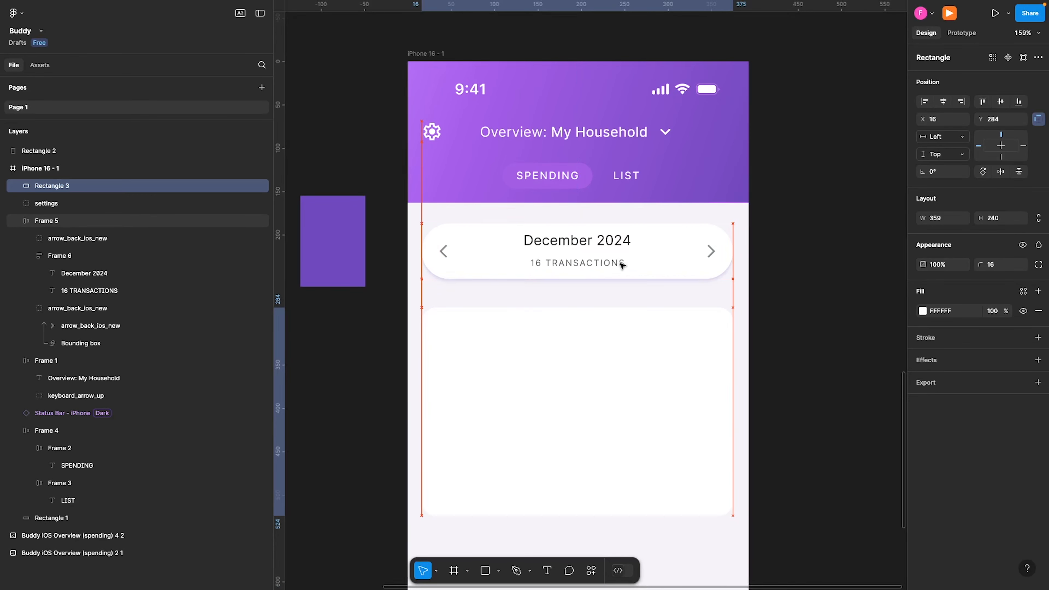
pyautogui.press('Up')
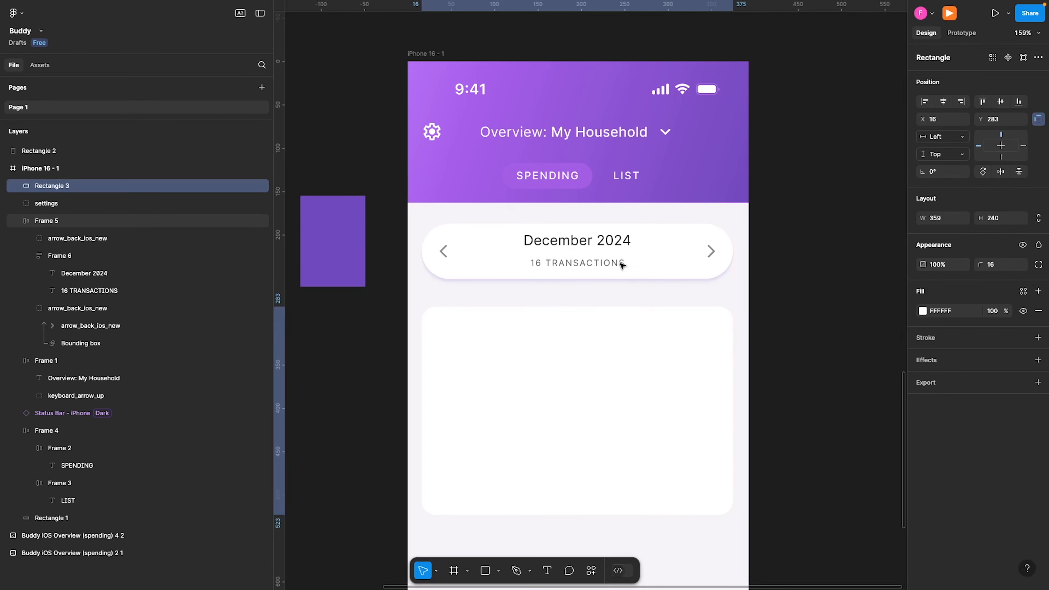
pyautogui.press('Up')
pyautogui.press('Up')
pyautogui.press('Up')
pyautogui.press('Up')
pyautogui.press('Up')
pyautogui.press('Up')
pyautogui.press('Up')
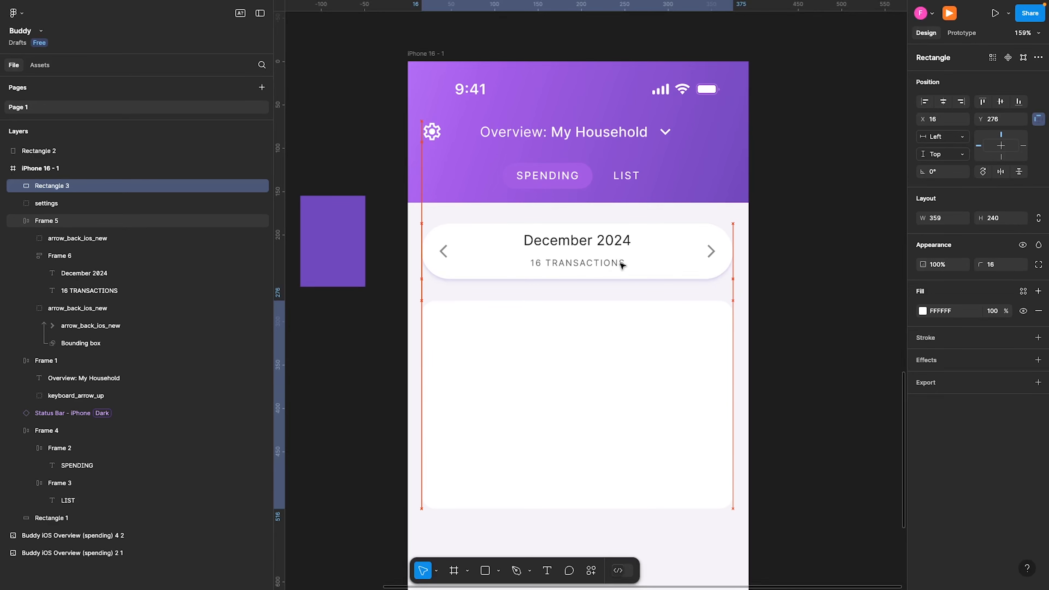
pyautogui.press('Up')
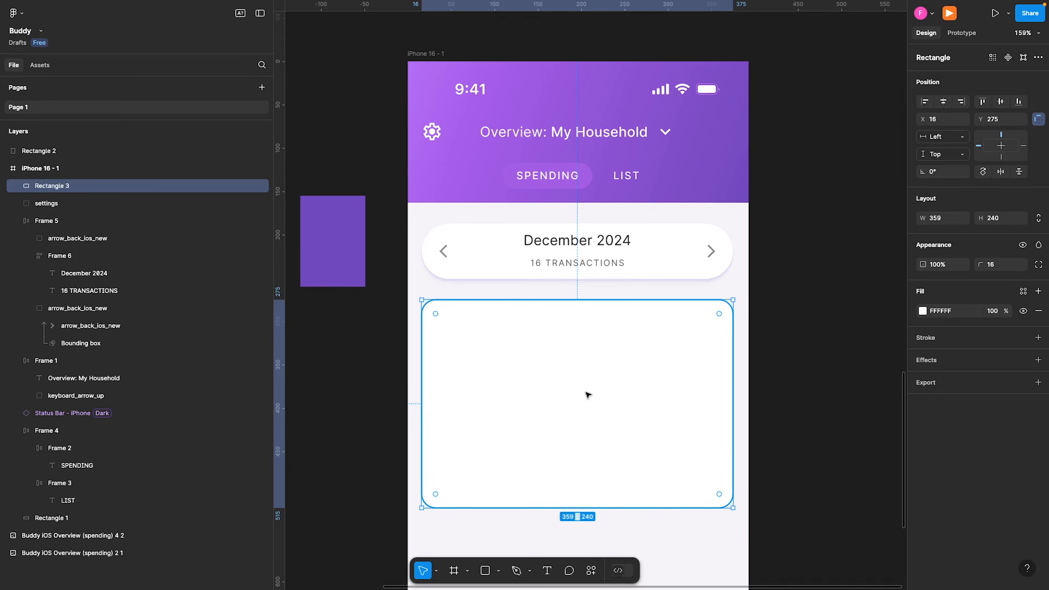
# - Draw a horizontal line about 303 long with the Pen tool near the white card's upper edge, at about X 46, Y 310
pyautogui.press('p')
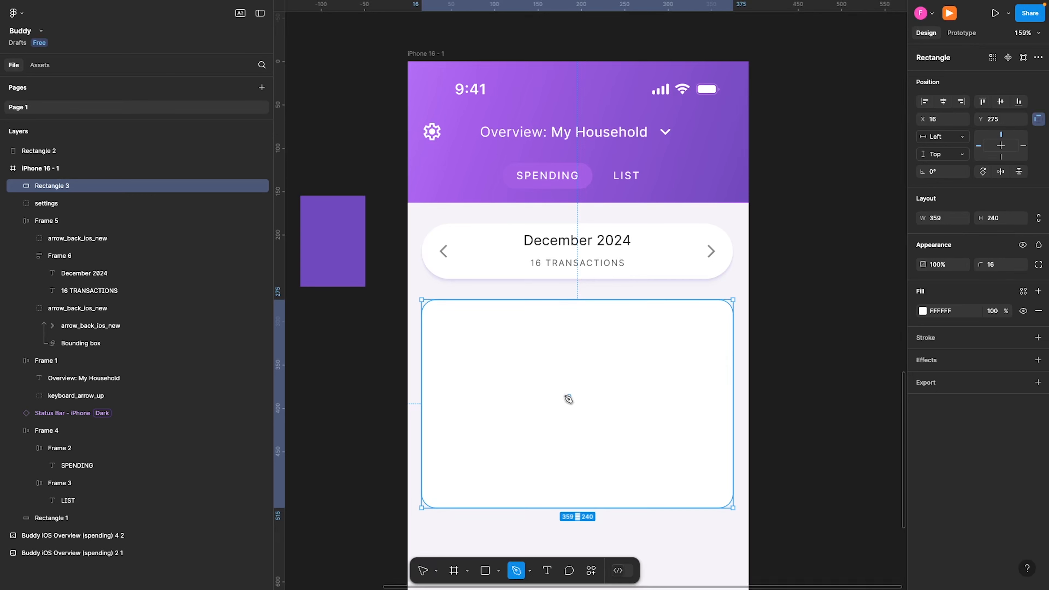
pyautogui.click(447, 330)
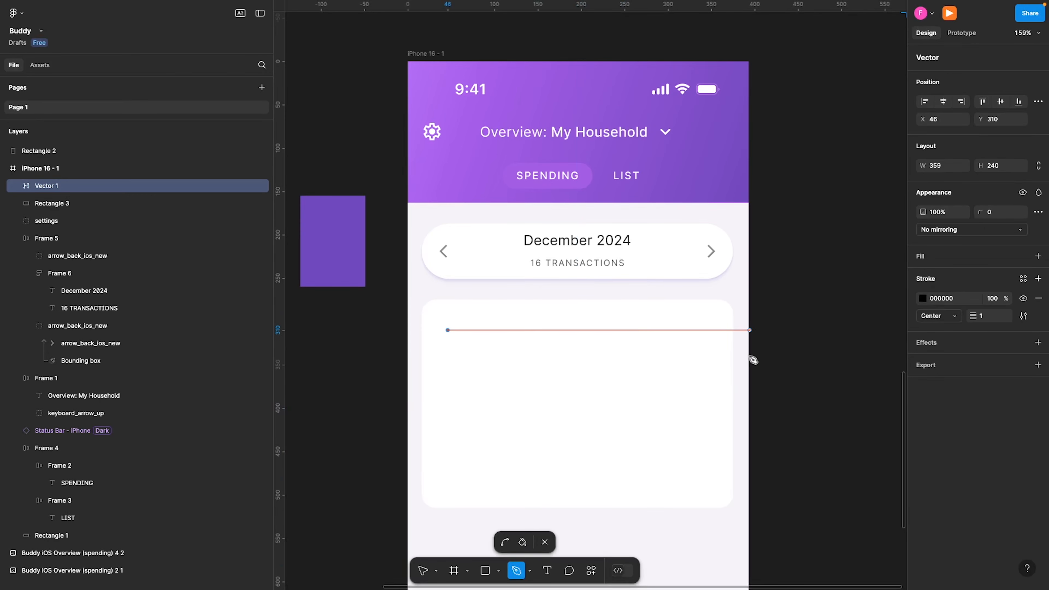
pyautogui.click(710, 329)
pyautogui.press('Escape')
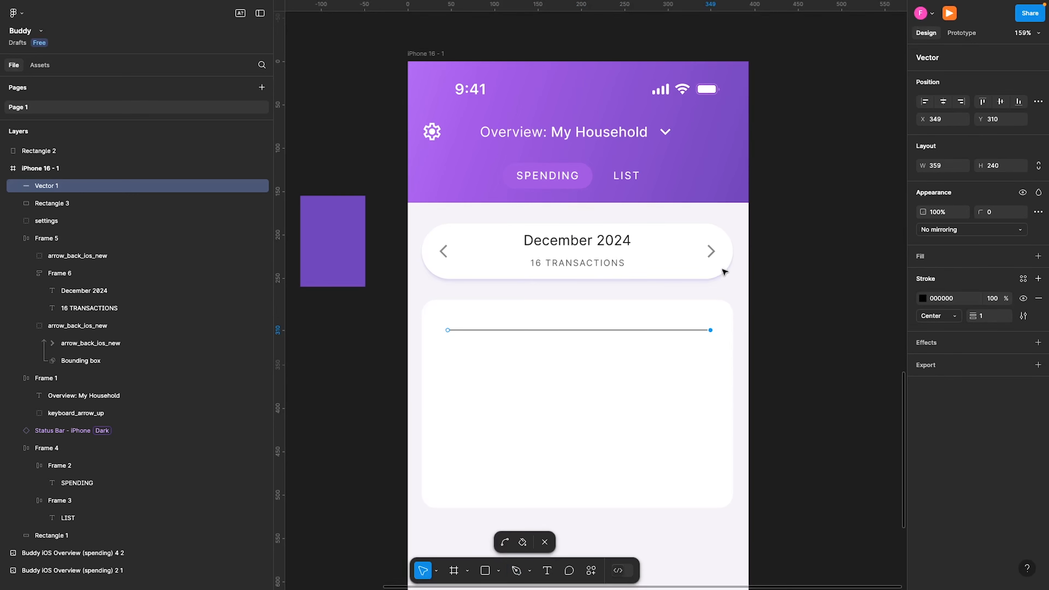
pyautogui.click(801, 333)
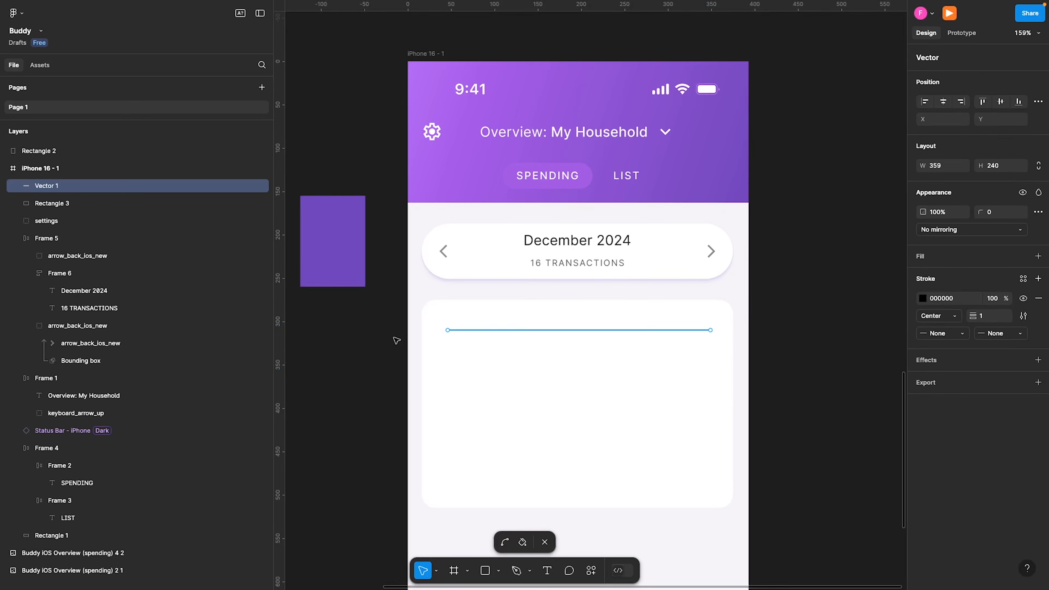
pyautogui.press('super')
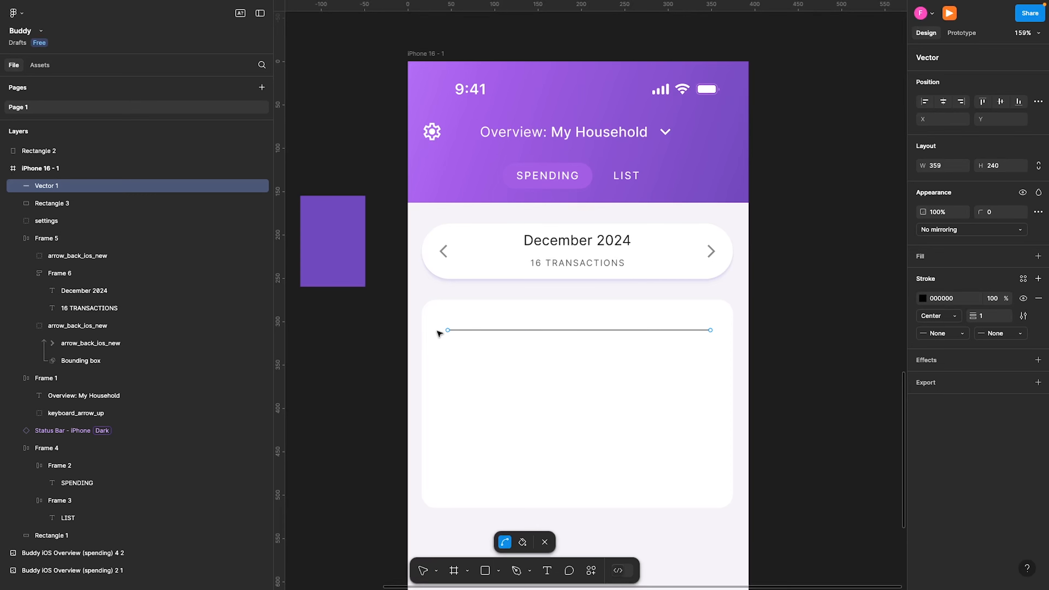
pyautogui.press('Escape')
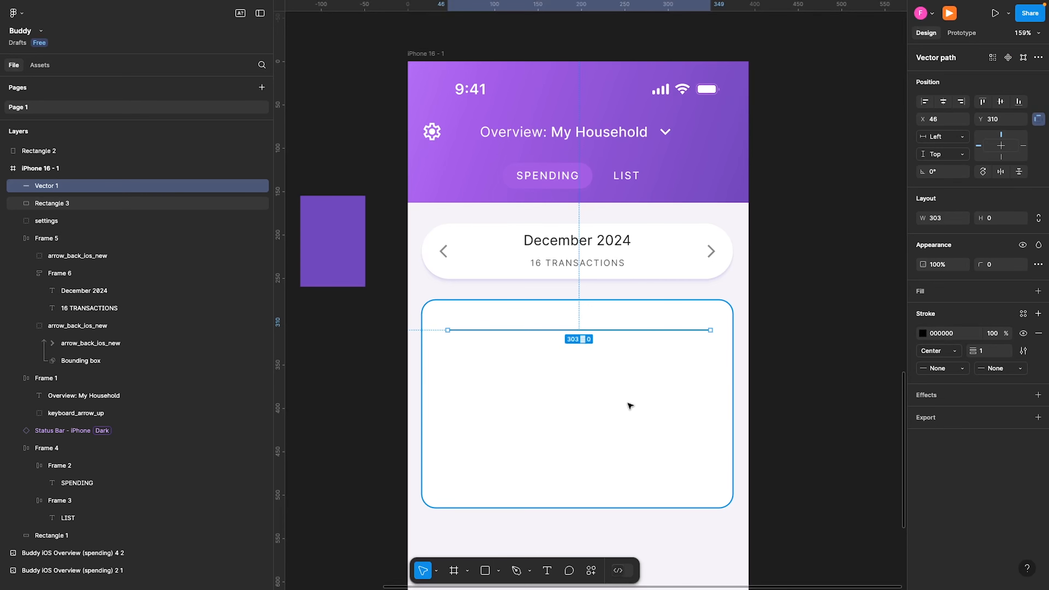
# - Extend both ends of the line so it starts at X 36 with a width of 319, lying level at Y 311
pyautogui.press('alt')
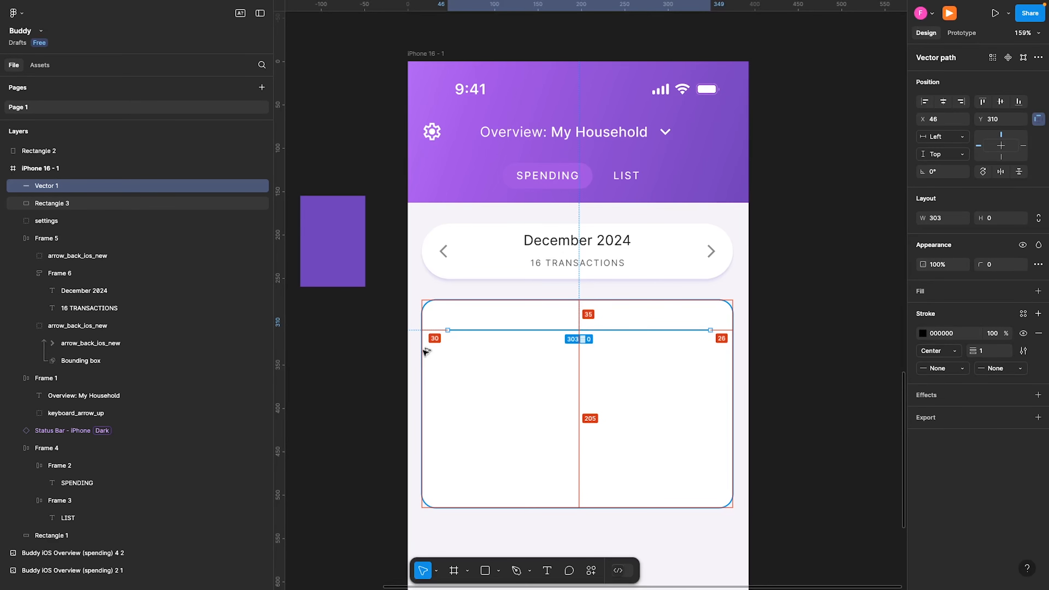
pyautogui.moveTo(448, 330); pyautogui.dragTo(439, 330)
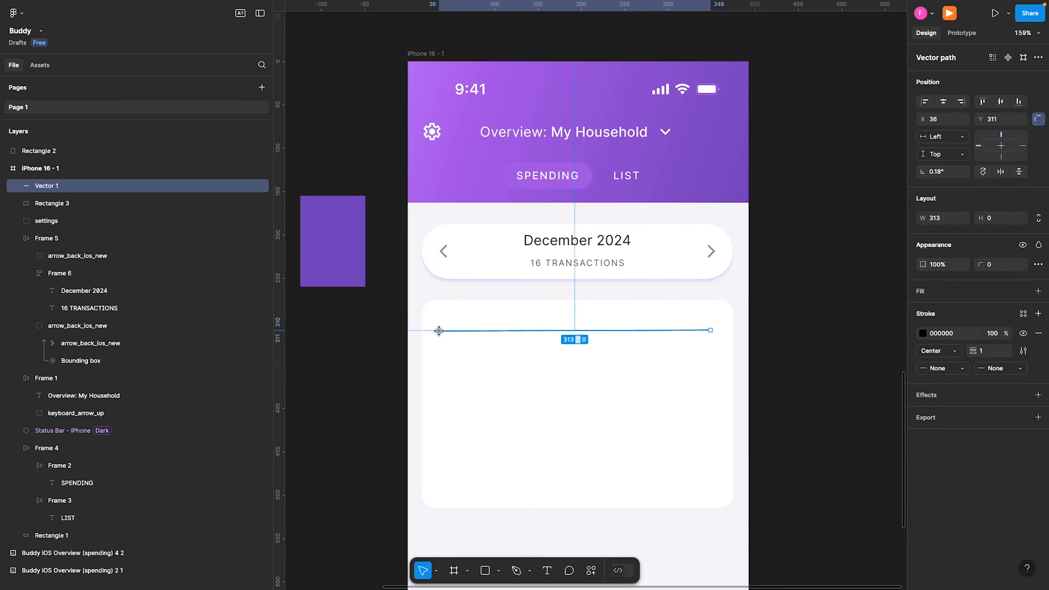
pyautogui.press('alt')
pyautogui.moveTo(710, 330)
pyautogui.mouseDown()
pyautogui.moveTo(699, 328)
pyautogui.moveTo(714, 329)
pyautogui.mouseUp()
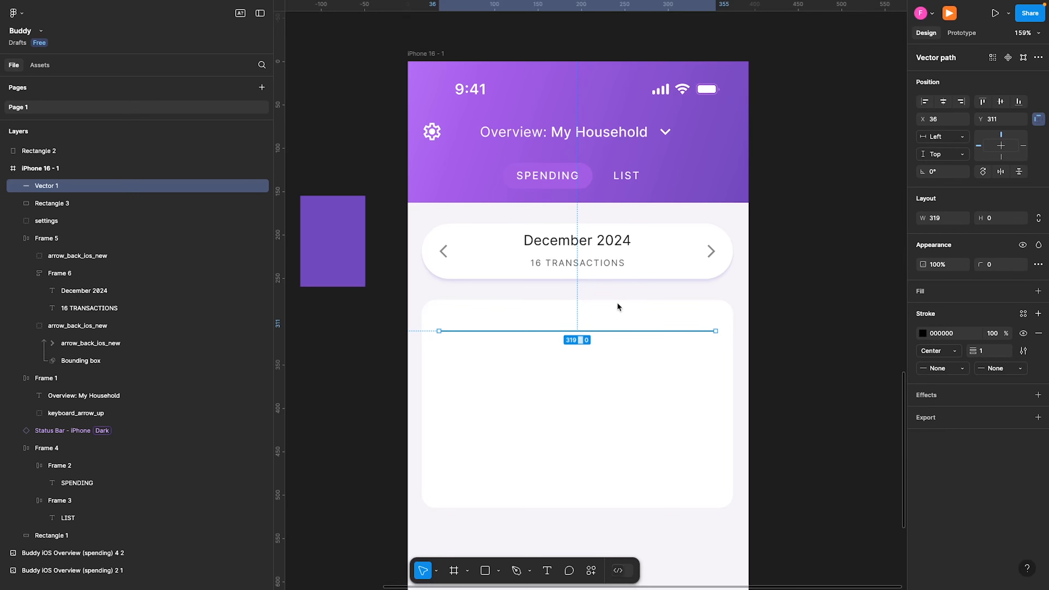
# - Check the 16 TRANSACTIONS text's fill and set the line's stroke color to the same 5B5B5B
pyautogui.click(602, 260)
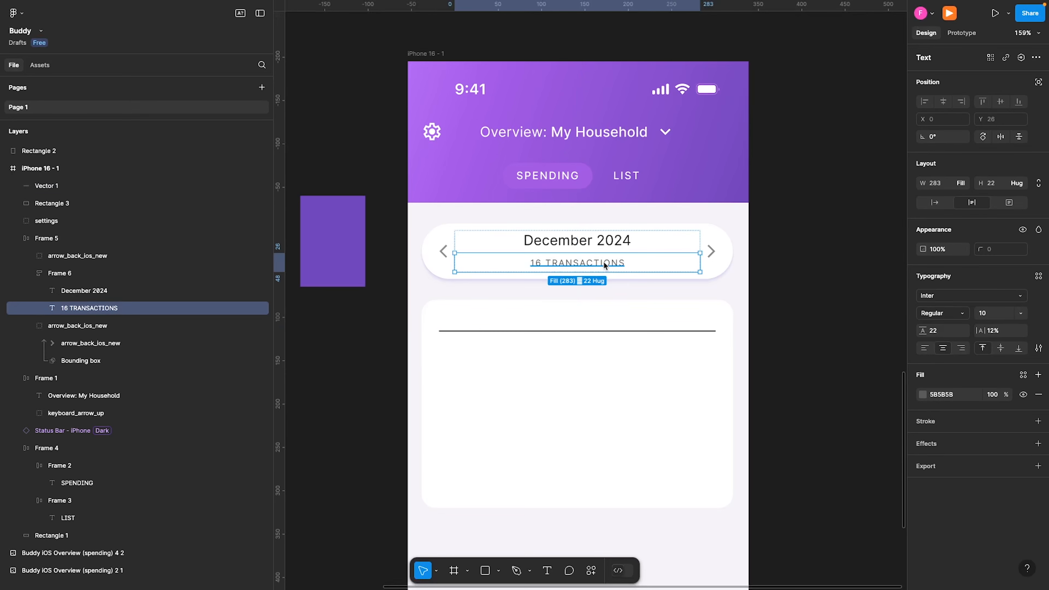
pyautogui.click(619, 332)
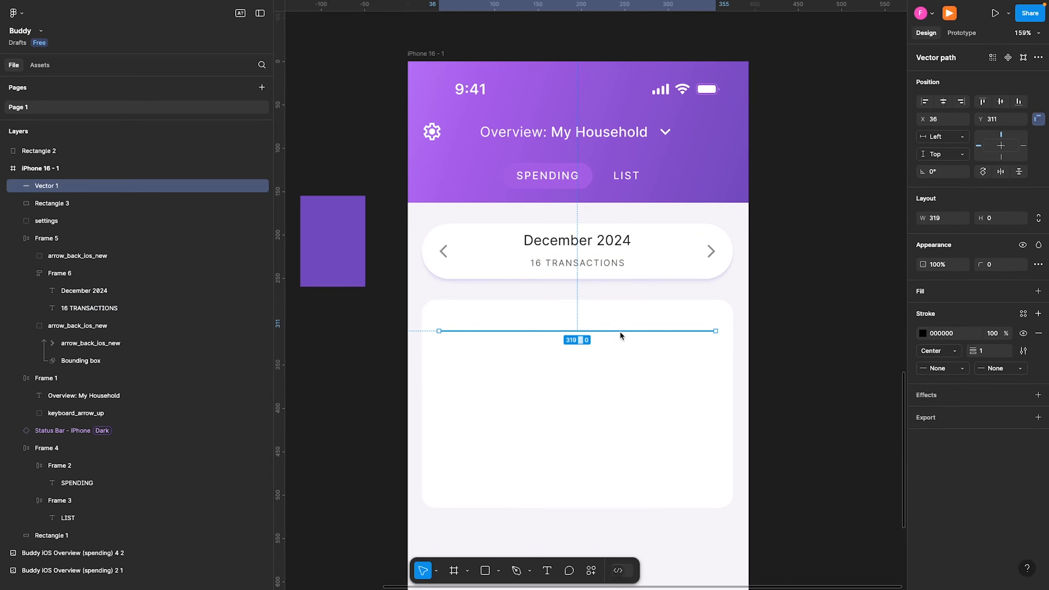
pyautogui.click(962, 333)
pyautogui.write('5B5B5B')
pyautogui.press('capslock')
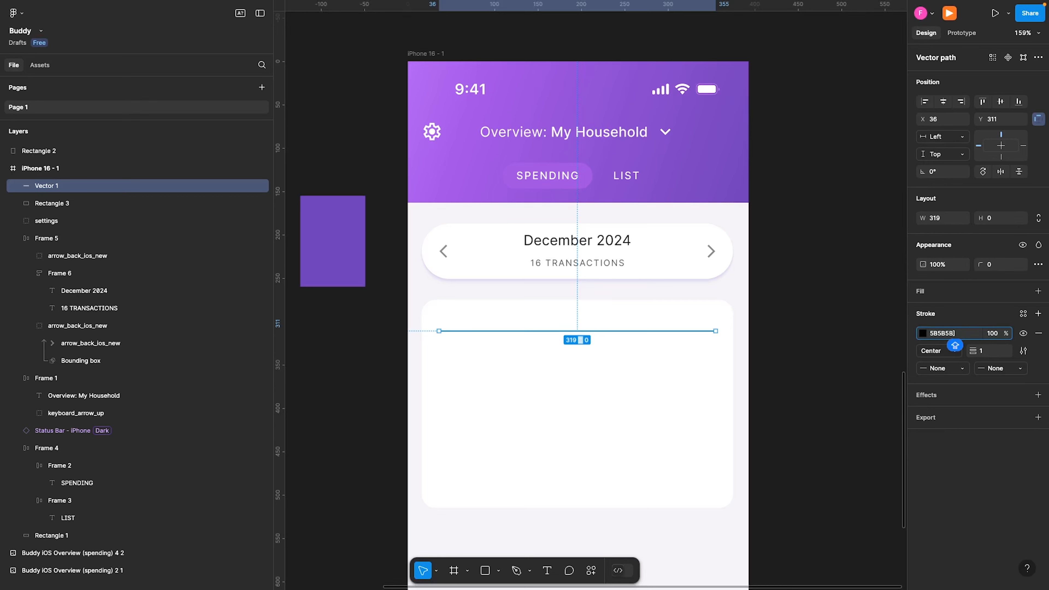
pyautogui.press('Return')
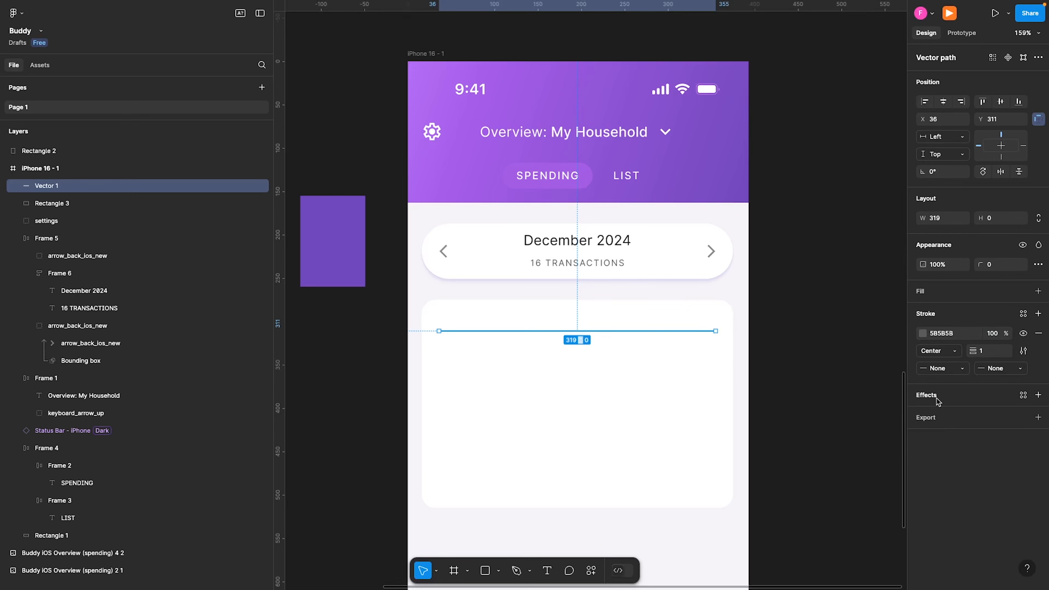
# - Change the line's stroke style from solid to Dash in its advanced stroke settings
pyautogui.click(1023, 351)
pyautogui.click(889, 400)
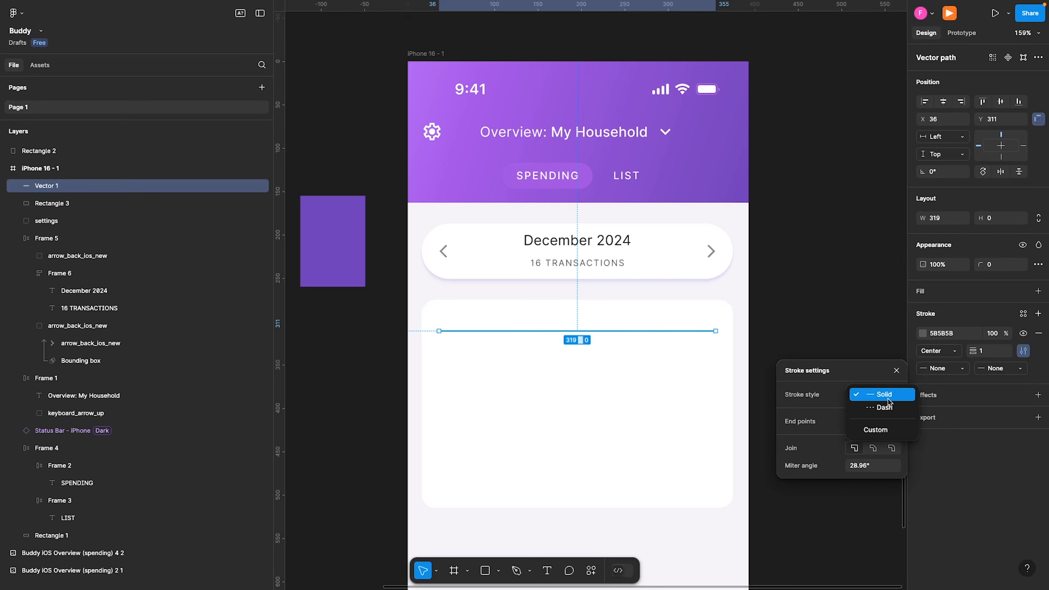
pyautogui.click(887, 407)
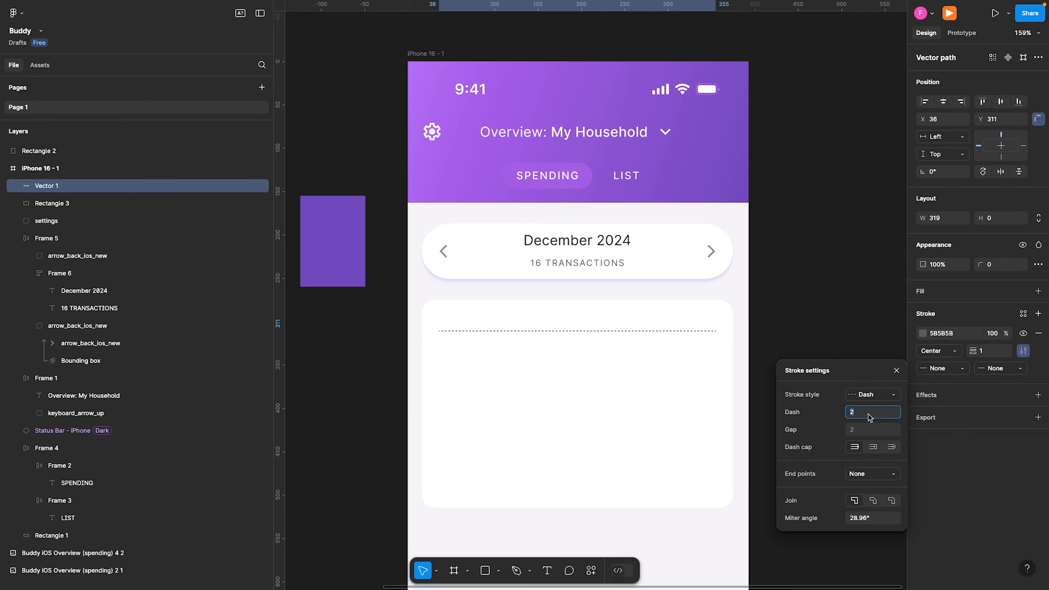
# - Try dash lengths up to 13 for the line and settle on a dash of 8
pyautogui.press('Up')
pyautogui.press('Up')
pyautogui.press('Up')
pyautogui.press('Up')
pyautogui.press('Up')
pyautogui.press('Up')
pyautogui.press('Up')
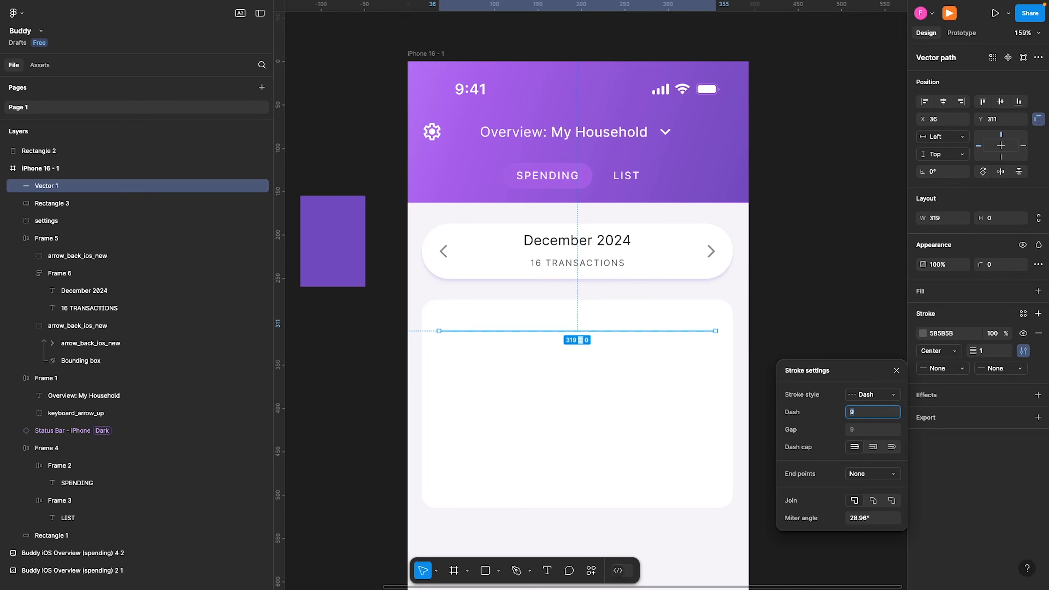
pyautogui.press('Up')
pyautogui.press('Up')
pyautogui.press('Up')
pyautogui.press('Up')
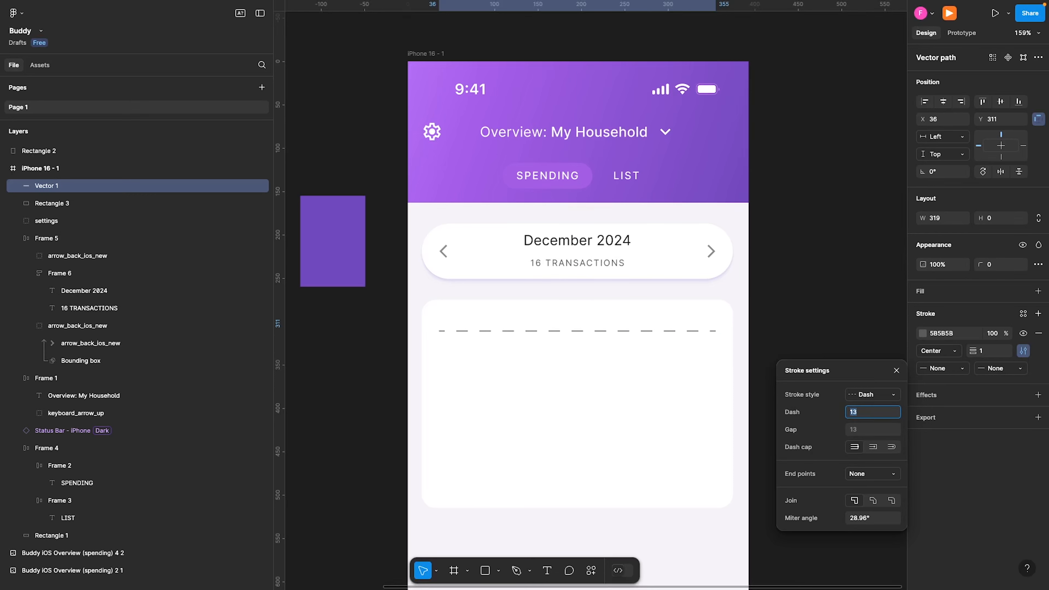
pyautogui.press('Down')
pyautogui.press('Down')
pyautogui.press('Down')
pyautogui.press('Down')
pyautogui.press('Up')
pyautogui.press('Up')
pyautogui.press('Up')
pyautogui.press('Down')
pyautogui.press('Down')
pyautogui.press('Down')
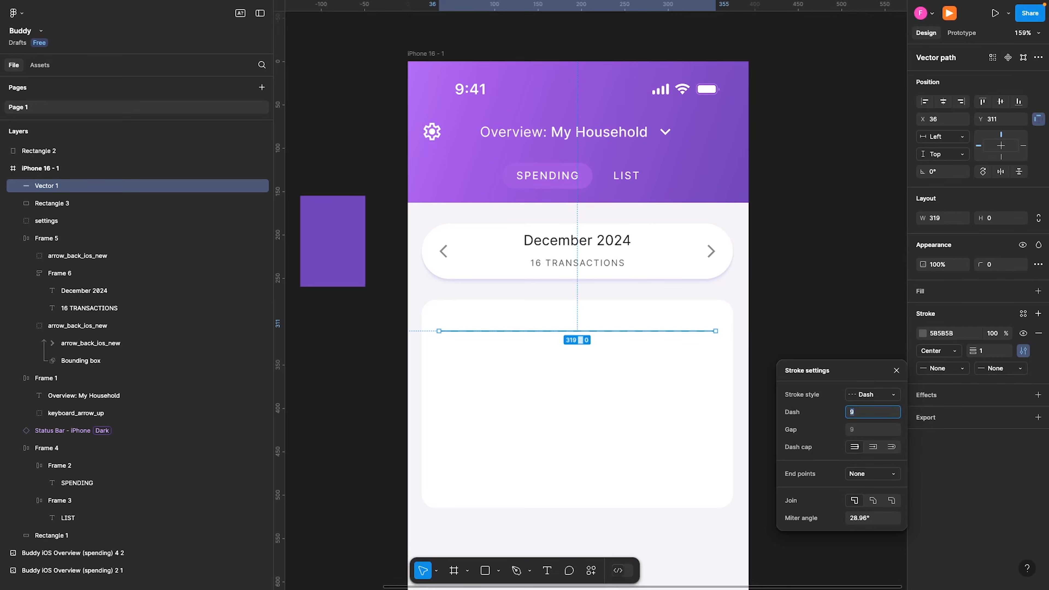
pyautogui.press('Down')
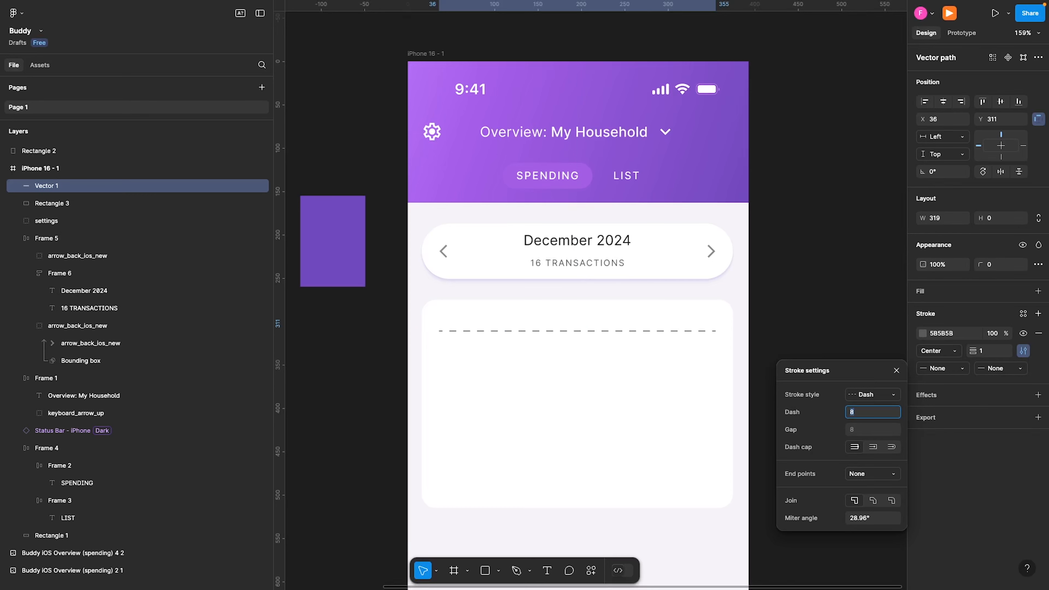
# - Give the dashed line a round dash cap and Round end points, and deselect it
pyautogui.click(889, 448)
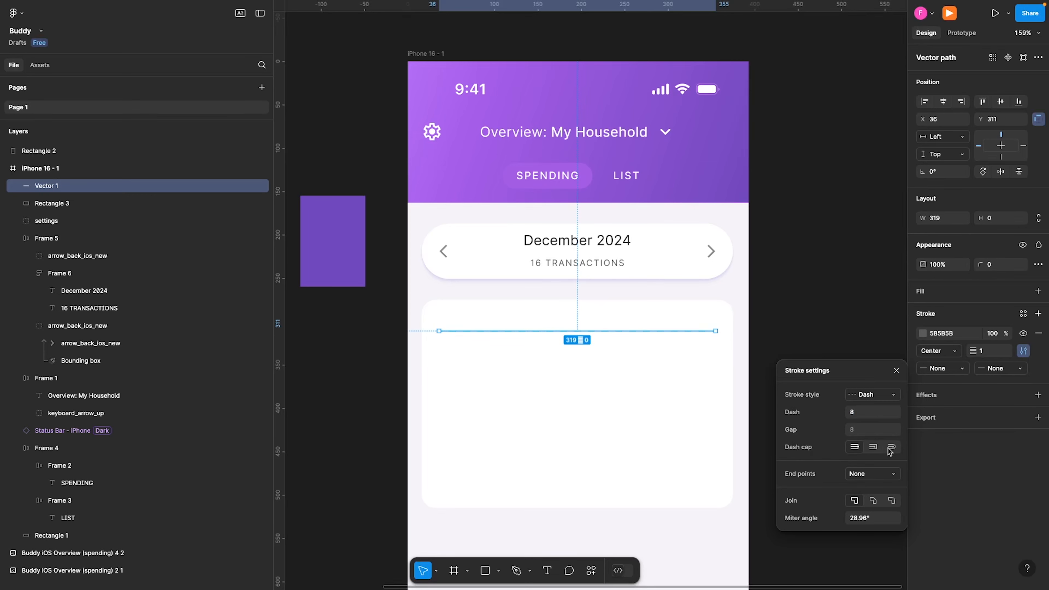
pyautogui.click(870, 414)
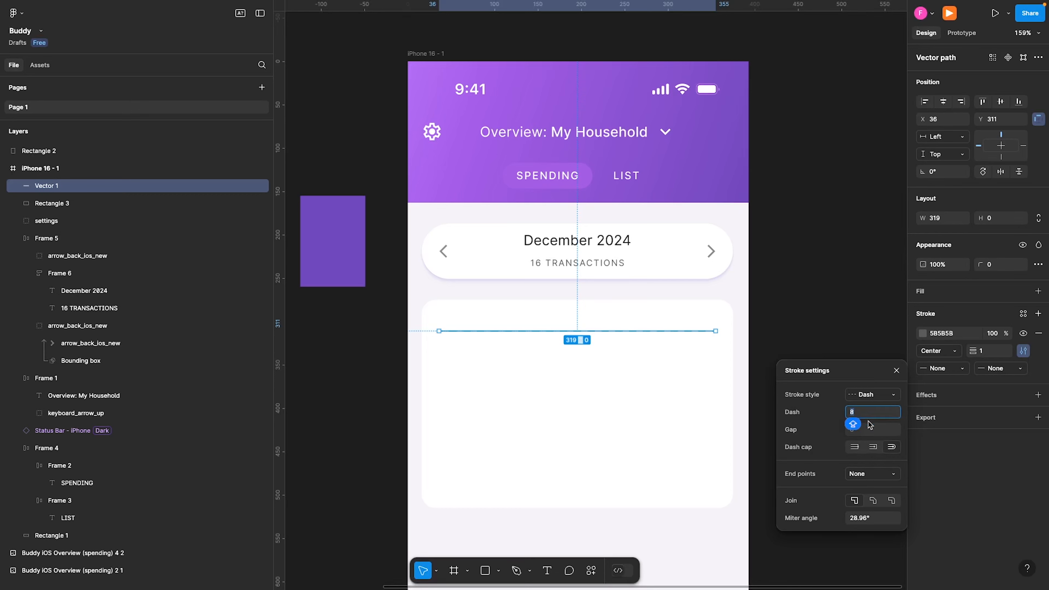
pyautogui.click(869, 474)
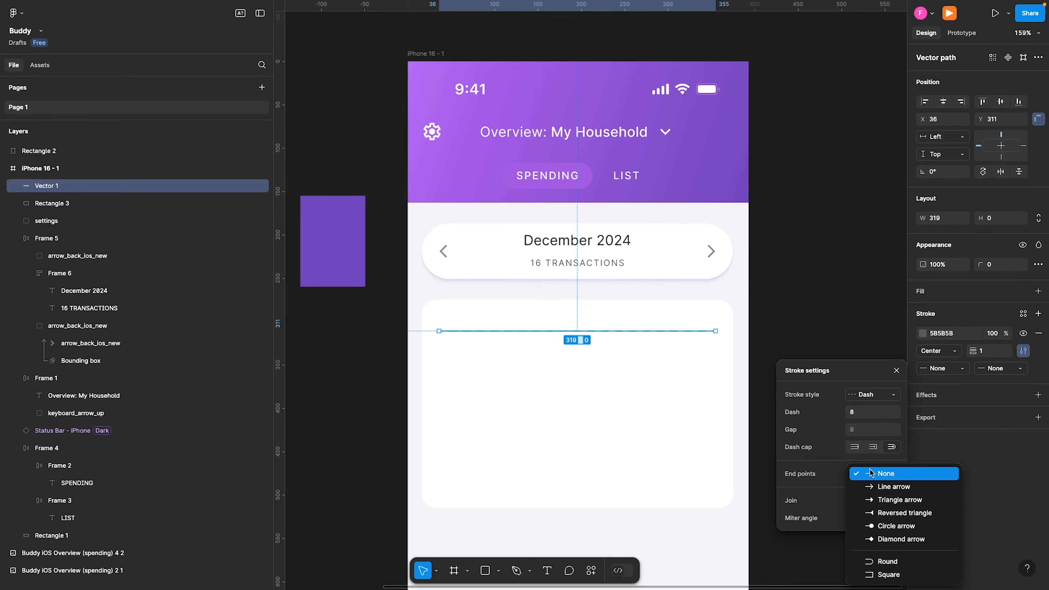
pyautogui.click(899, 562)
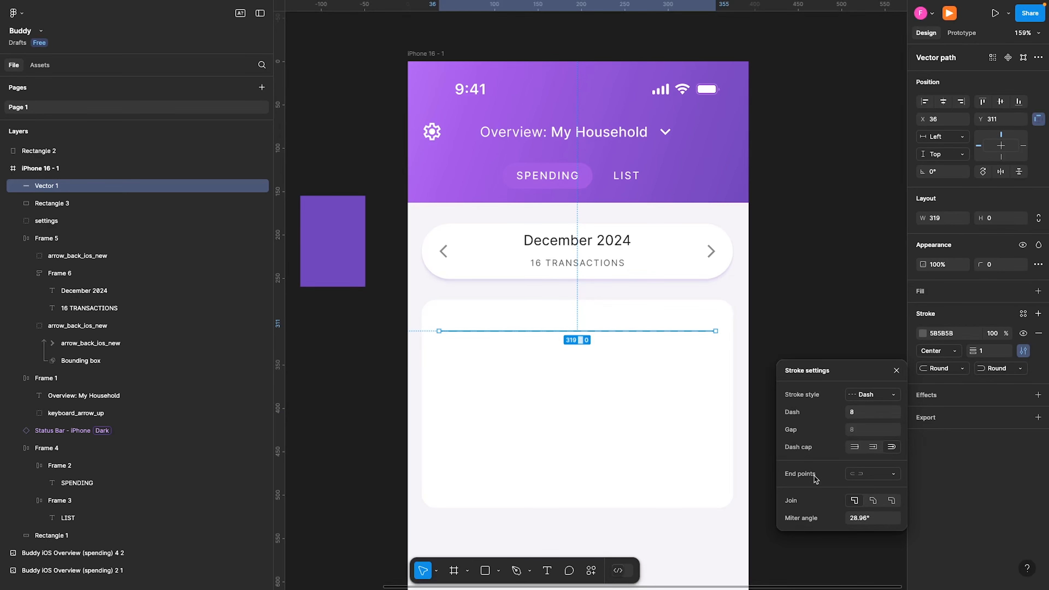
pyautogui.click(803, 269)
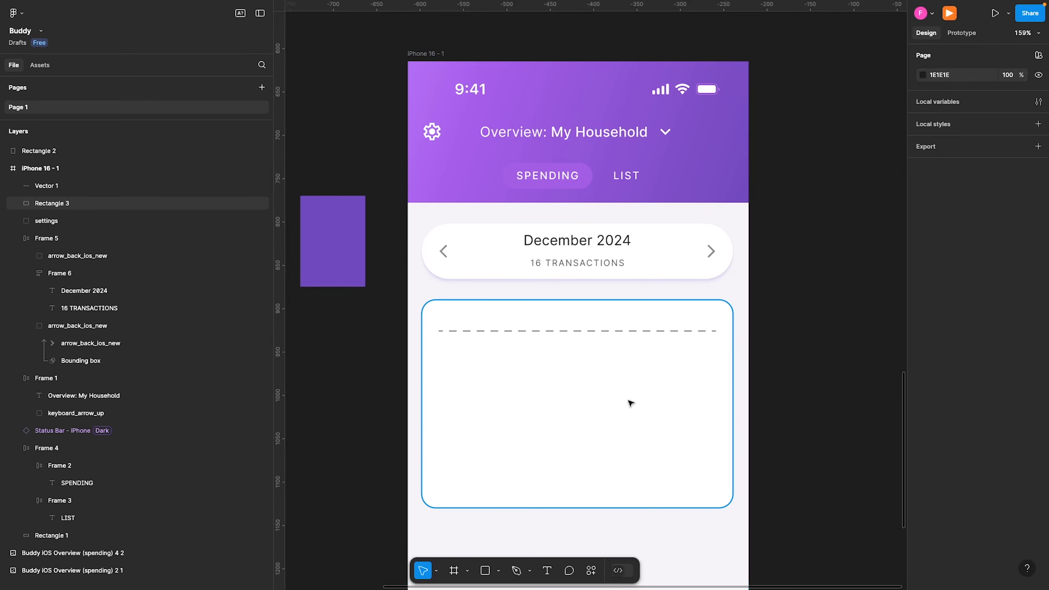
# - Set the dashed line's opacity to 70% and its stroke color to 7B7B7B
pyautogui.scroll(-3, 627, 400)
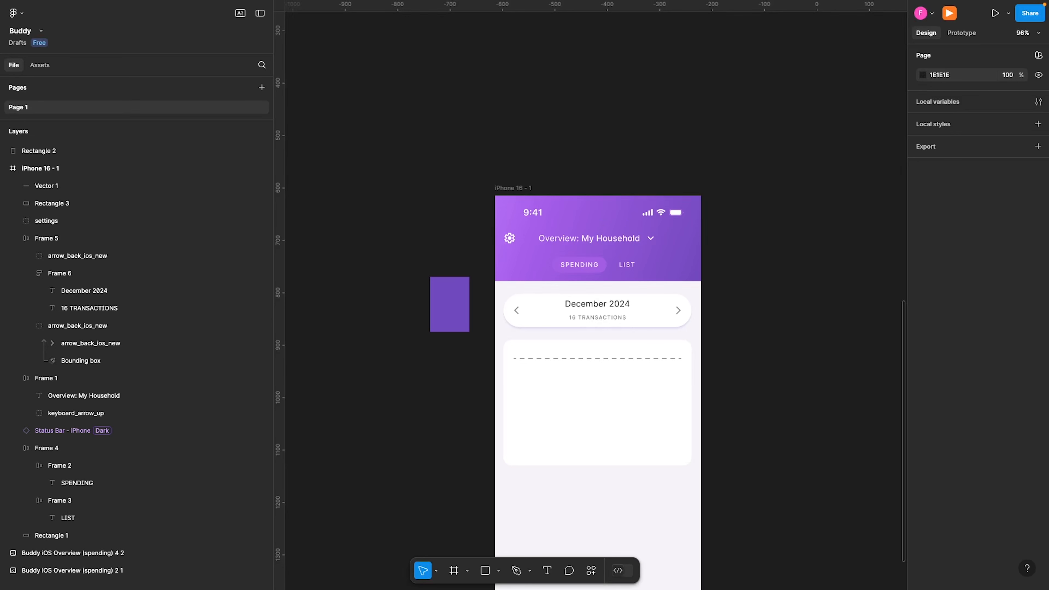
pyautogui.click(625, 359)
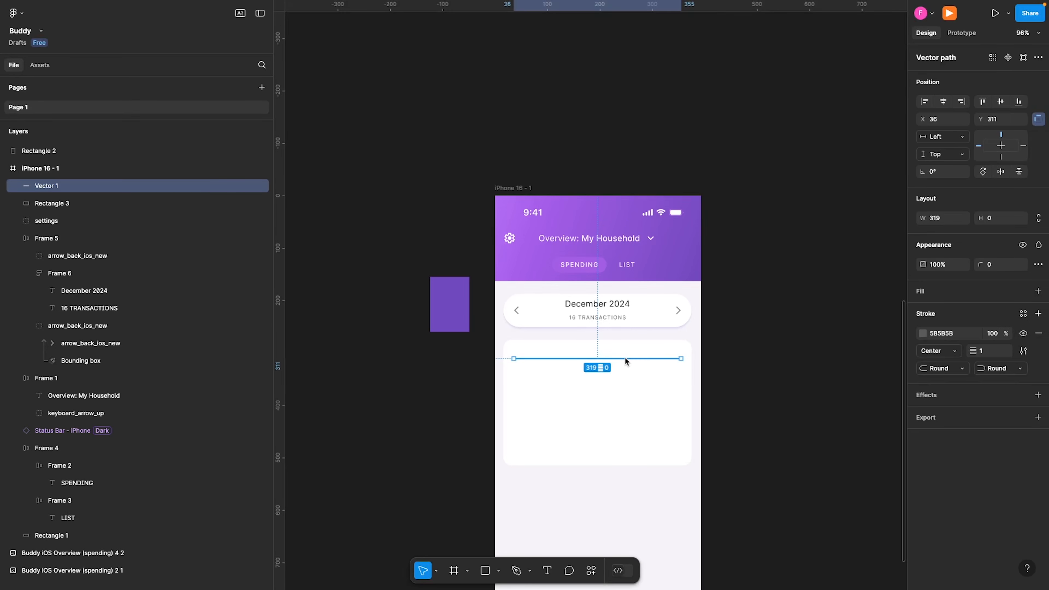
pyautogui.press('7')
pyautogui.click(951, 336)
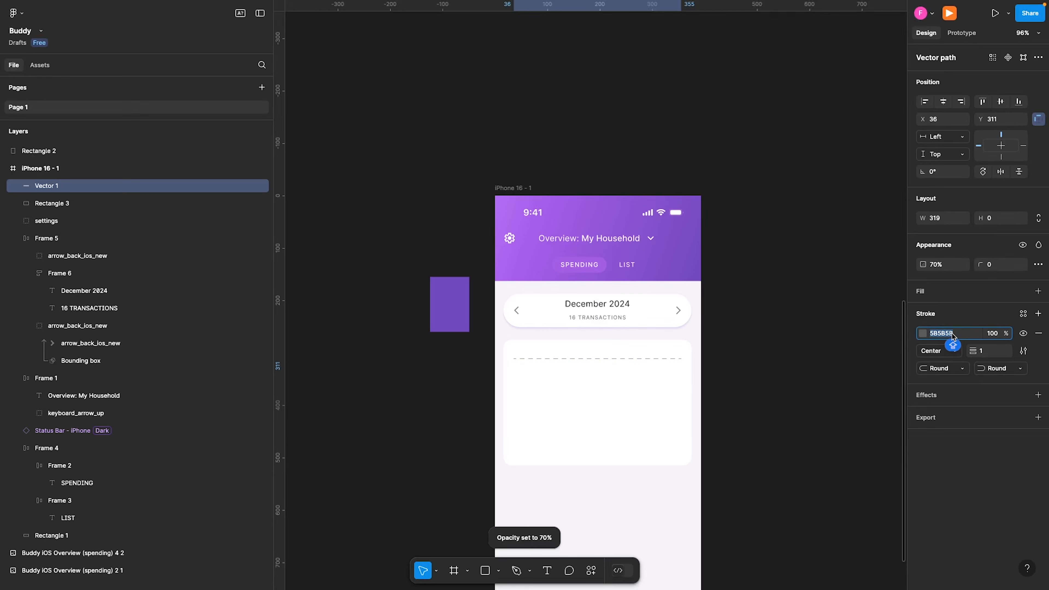
pyautogui.write('7B7B7B')
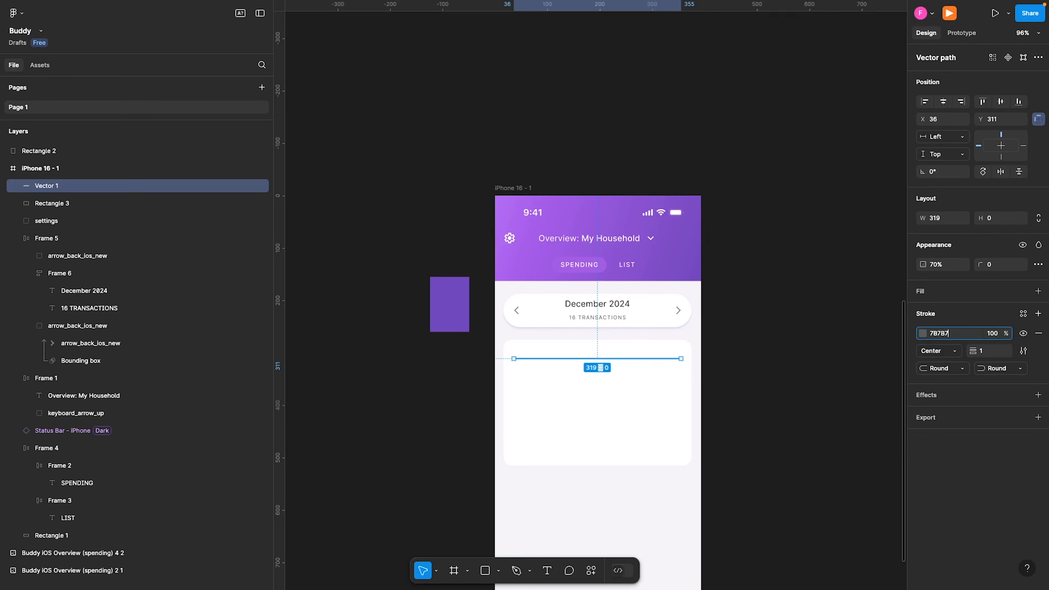
pyautogui.press('Return')
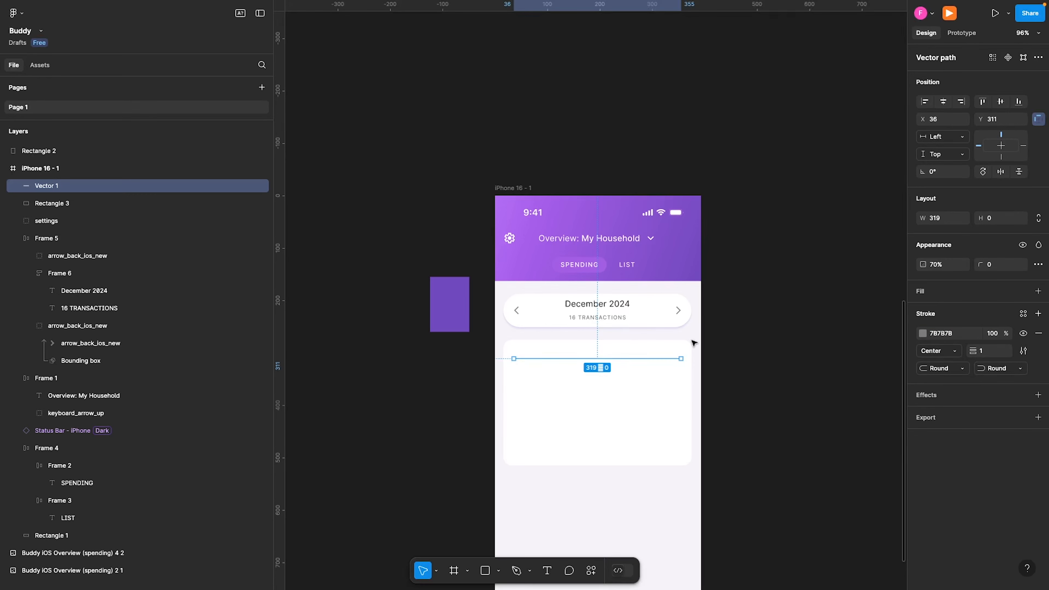
pyautogui.click(771, 352)
# - Lighten the dashed line's stroke color to A49C9C in the color picker and deselect the line
pyautogui.click(642, 358)
pyautogui.click(922, 334)
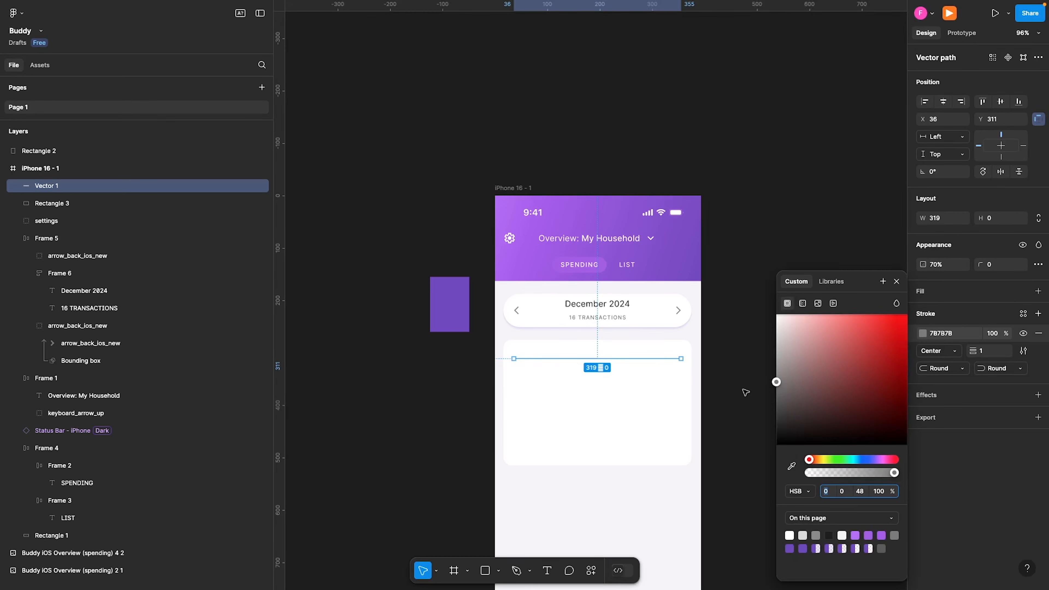
pyautogui.moveTo(776, 382); pyautogui.dragTo(782, 364)
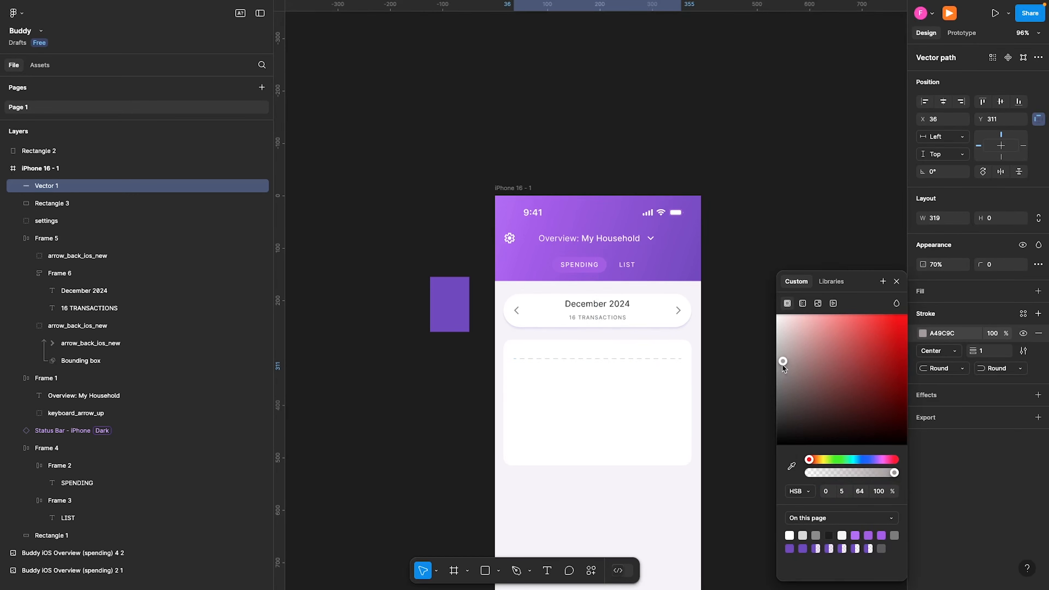
pyautogui.scroll(5, 598, 379)
pyautogui.click(825, 183)
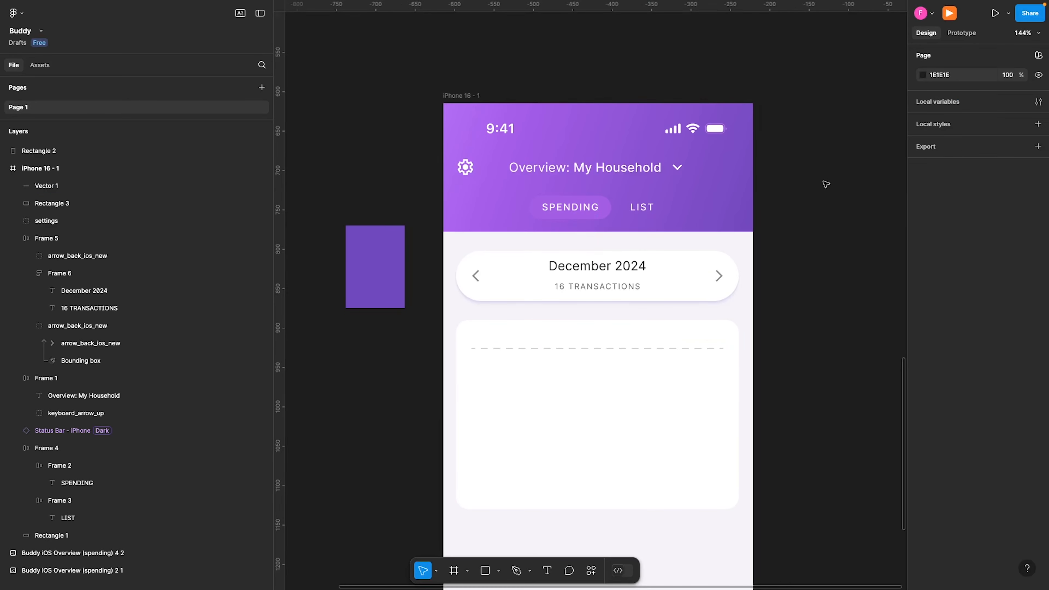
# - Duplicate the dashed line 48 px below the original and repeat the copy twice to make four lines in the card
pyautogui.click(646, 349)
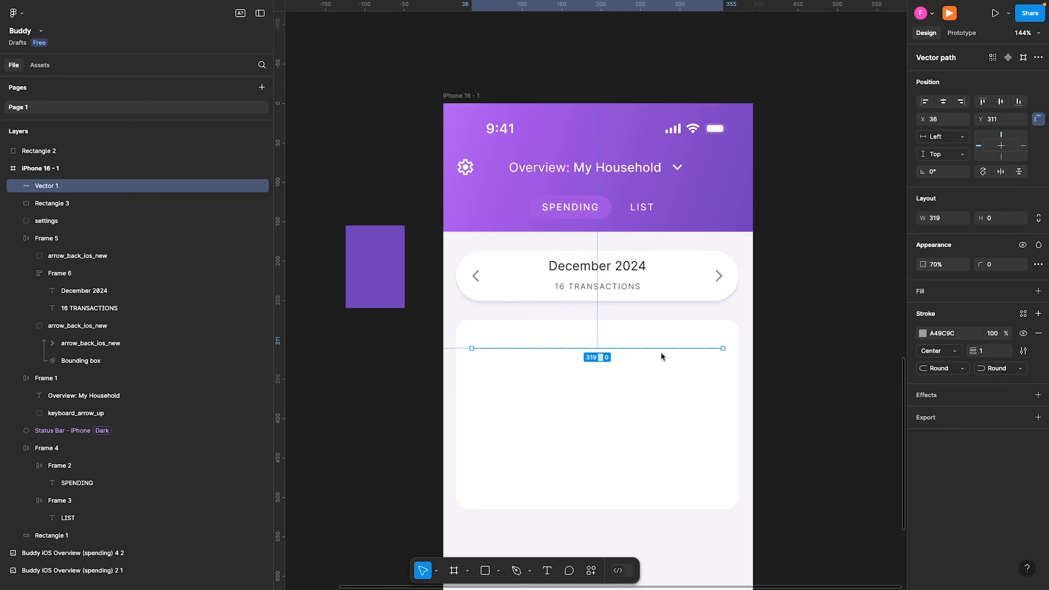
pyautogui.keyDown('alt'); pyautogui.moveTo(646, 348); pyautogui.dragTo(650, 386); pyautogui.keyUp('alt')
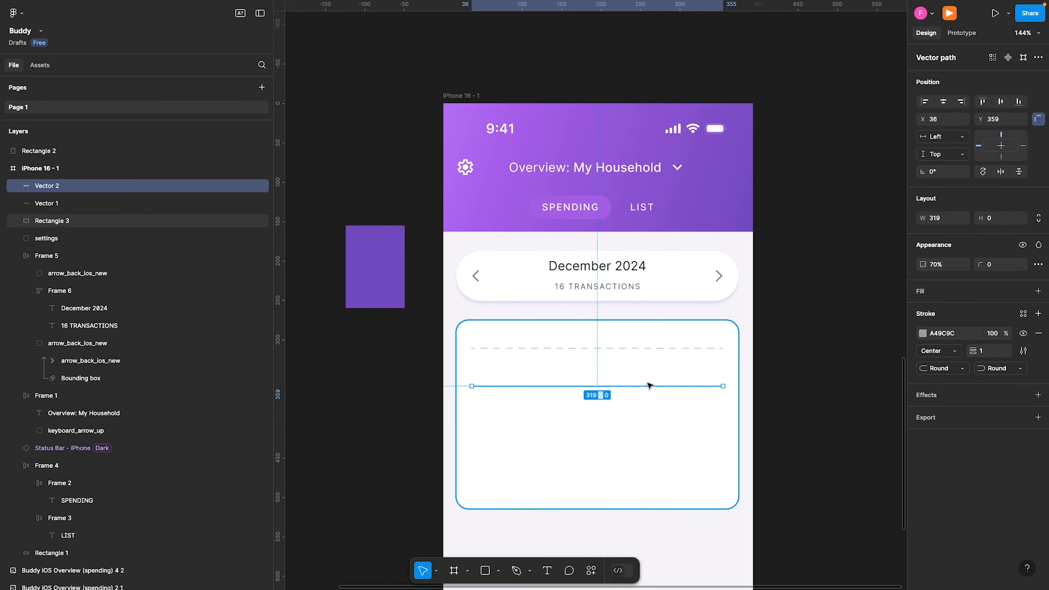
pyautogui.hotkey('ctrl', 'd')
pyautogui.hotkey('ctrl', 'd')
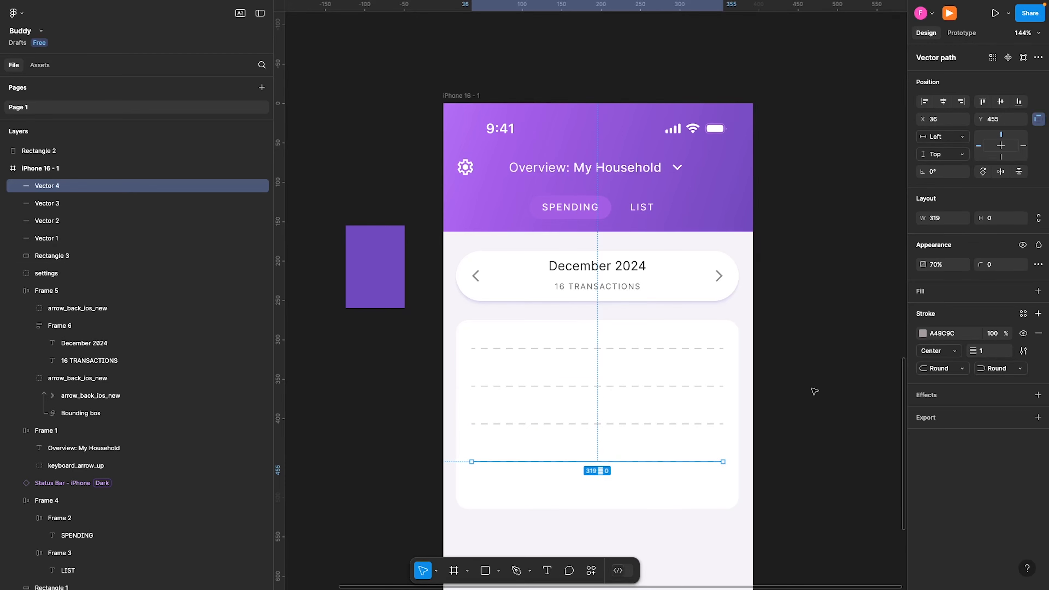
# - Select all four dashed lines without the card and set the vertical spacing between them to 40
pyautogui.keyDown('shift'); pyautogui.click(661, 424); pyautogui.keyUp('shift')
pyautogui.keyDown('shift'); pyautogui.click(660, 387); pyautogui.keyUp('shift')
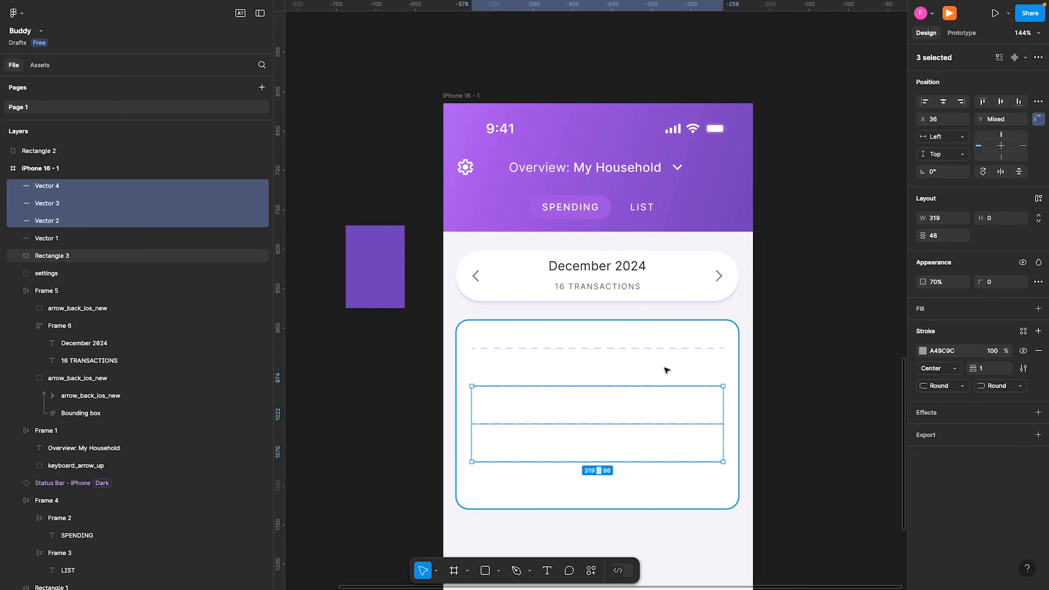
pyautogui.keyDown('shift'); pyautogui.click(669, 353); pyautogui.keyUp('shift')
pyautogui.keyDown('shift'); pyautogui.click(703, 348); pyautogui.keyUp('shift')
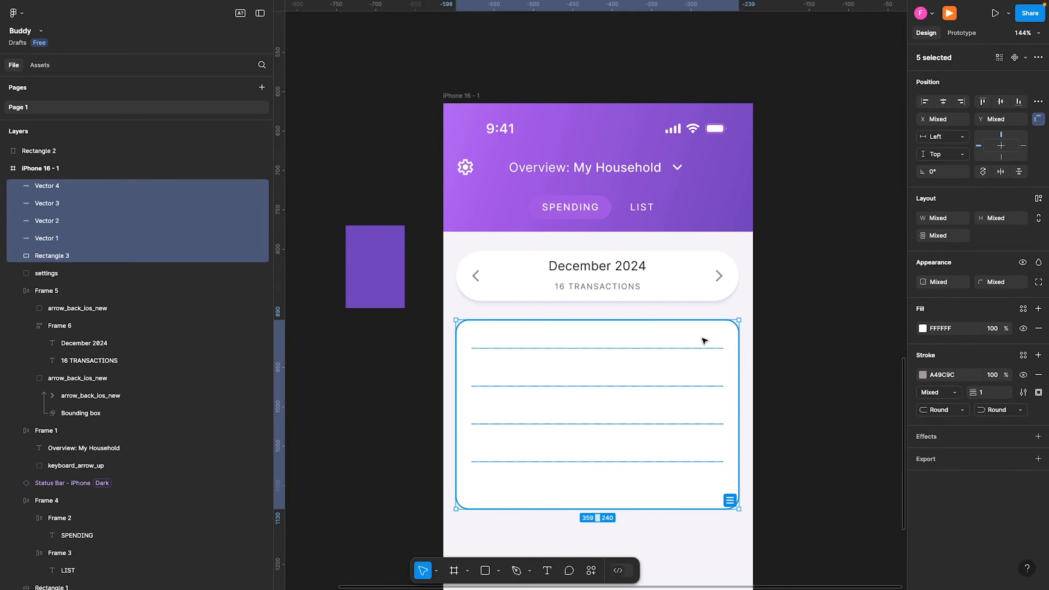
pyautogui.keyDown('shift'); pyautogui.click(708, 335); pyautogui.keyUp('shift')
pyautogui.click(945, 235)
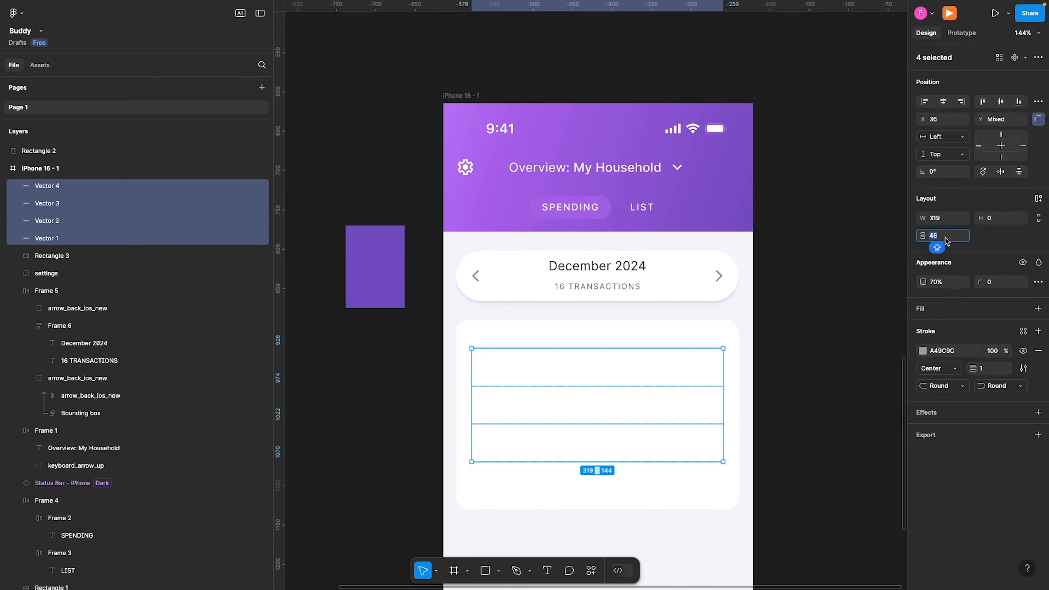
pyautogui.write('40')
pyautogui.press('Return')
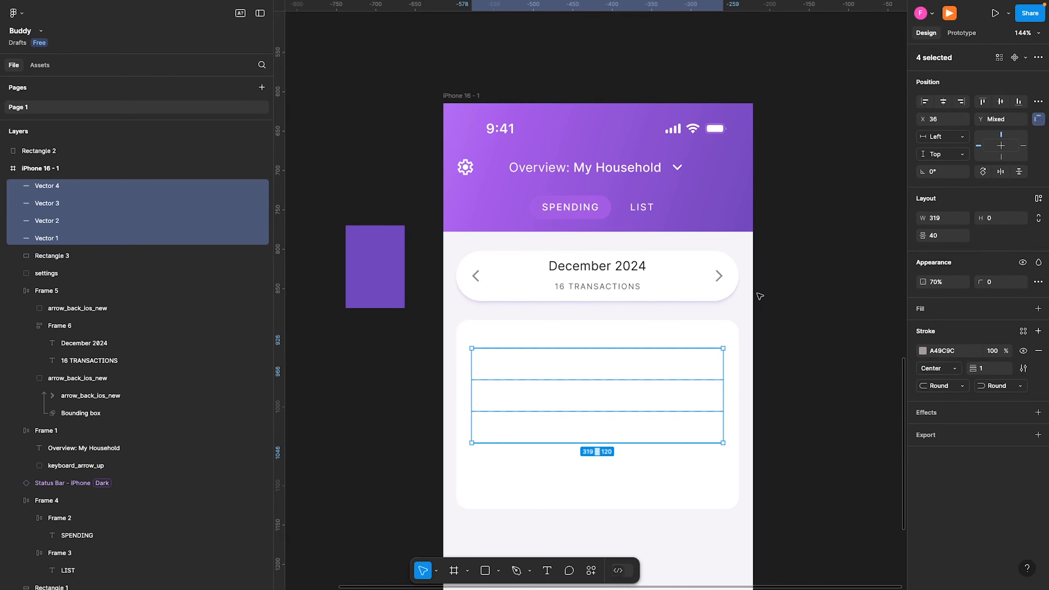
pyautogui.click(760, 311)
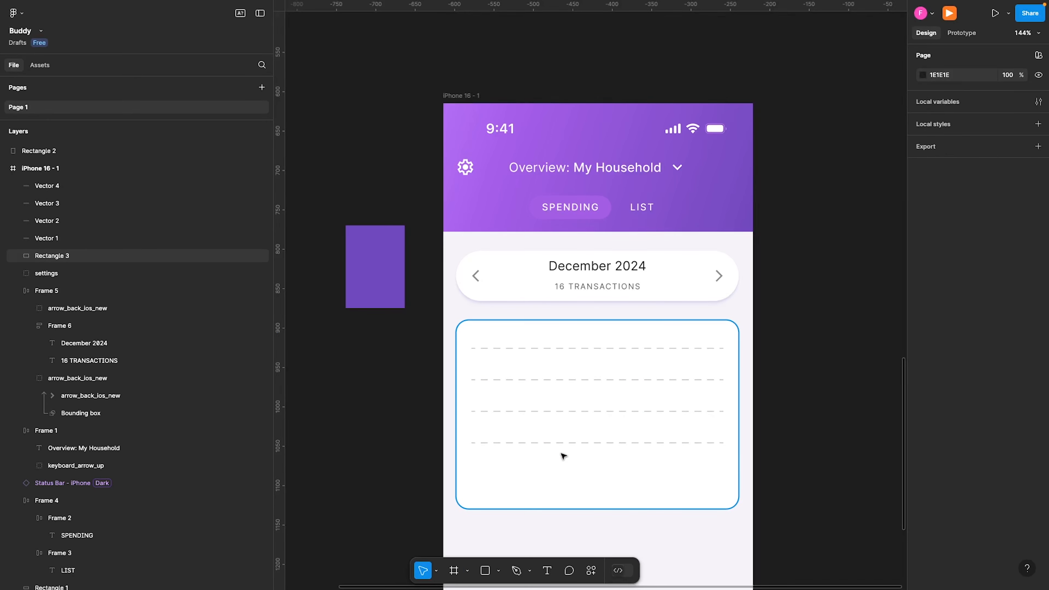
# - Draw a bar rectangle about 121 high from the first to the last dashed line and set its width to 40
pyautogui.press('r')
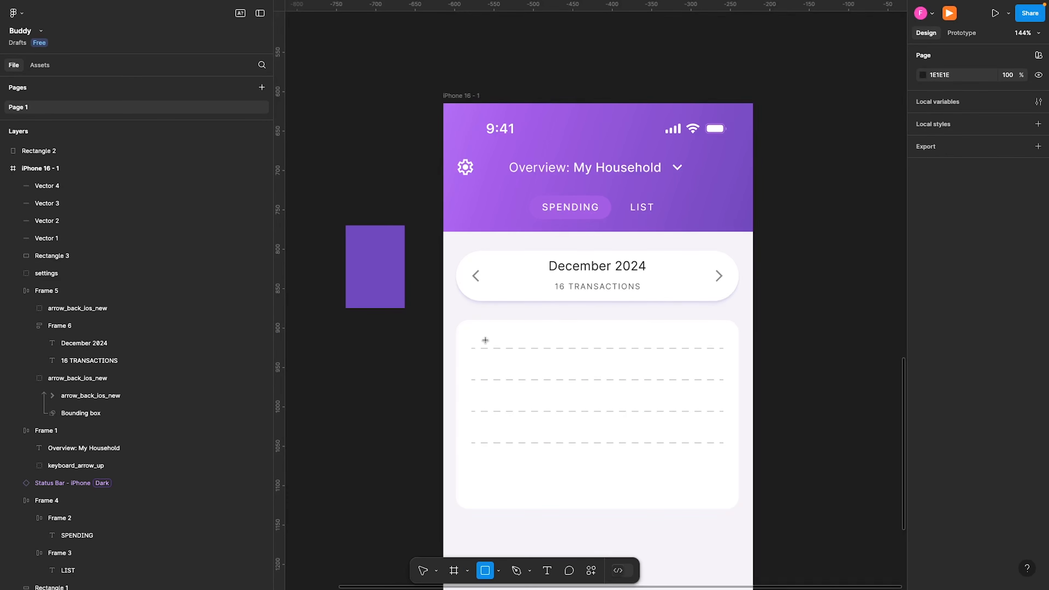
pyautogui.moveTo(494, 348); pyautogui.dragTo(529, 442)
pyautogui.click(940, 222)
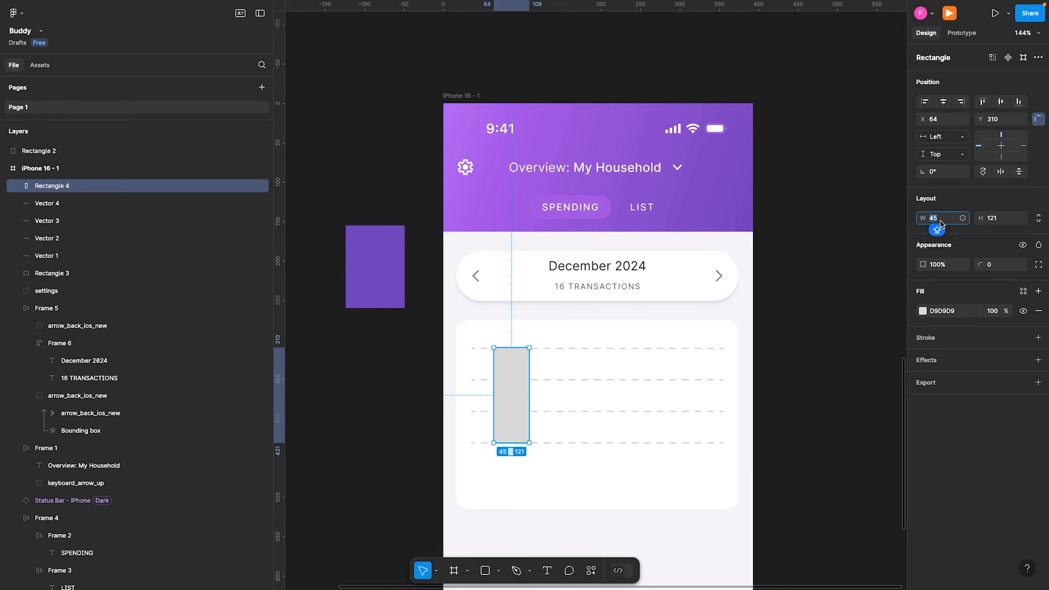
pyautogui.press('Return')
pyautogui.click(939, 219)
pyautogui.write('40')
pyautogui.press('Return')
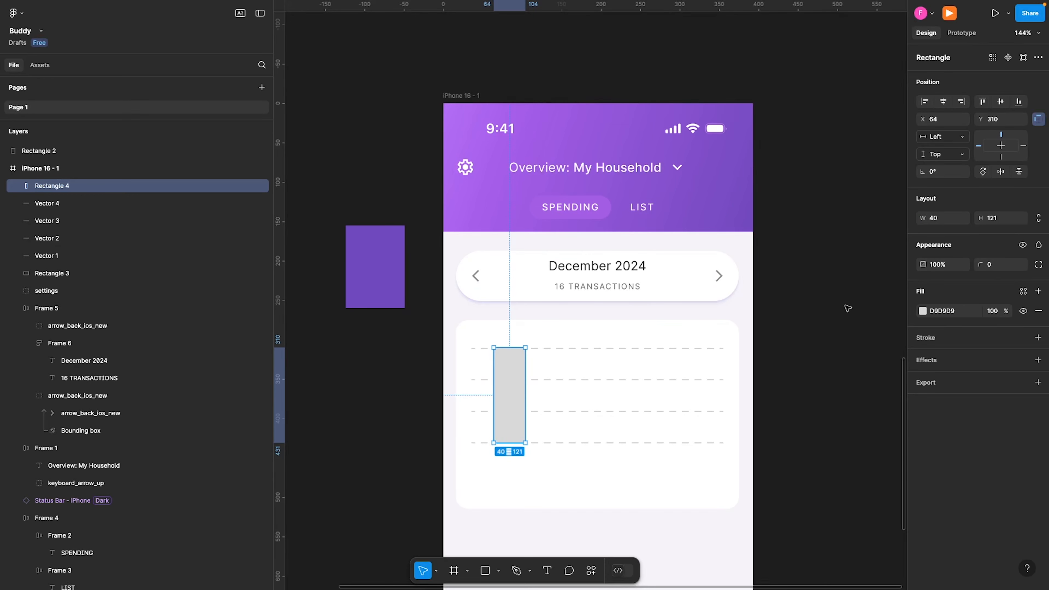
# - Use individual corner radii on the bar and set its top-left and top-right corners to 16
pyautogui.click(1038, 265)
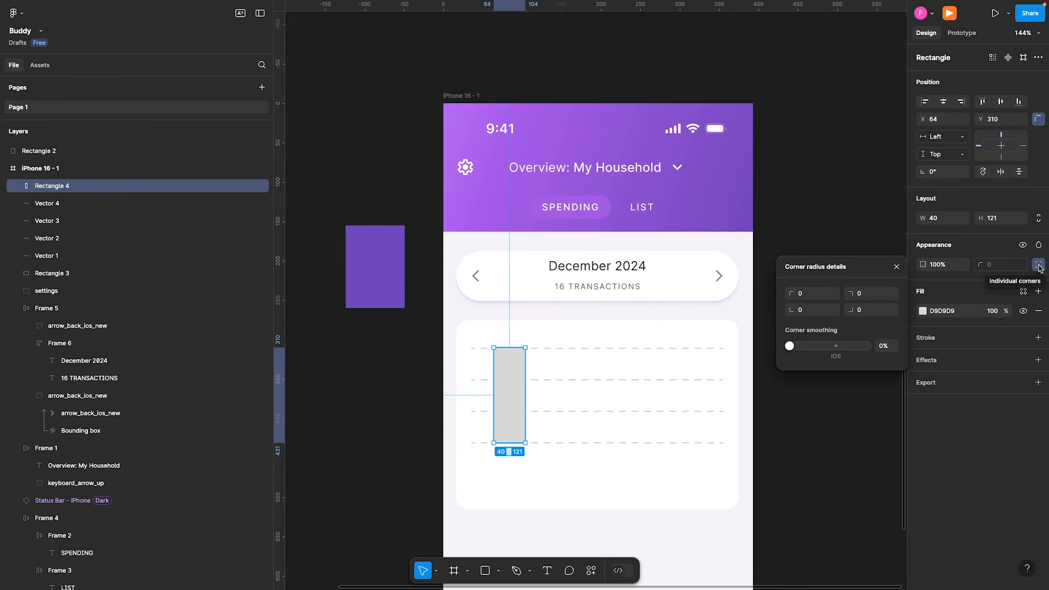
pyautogui.click(811, 299)
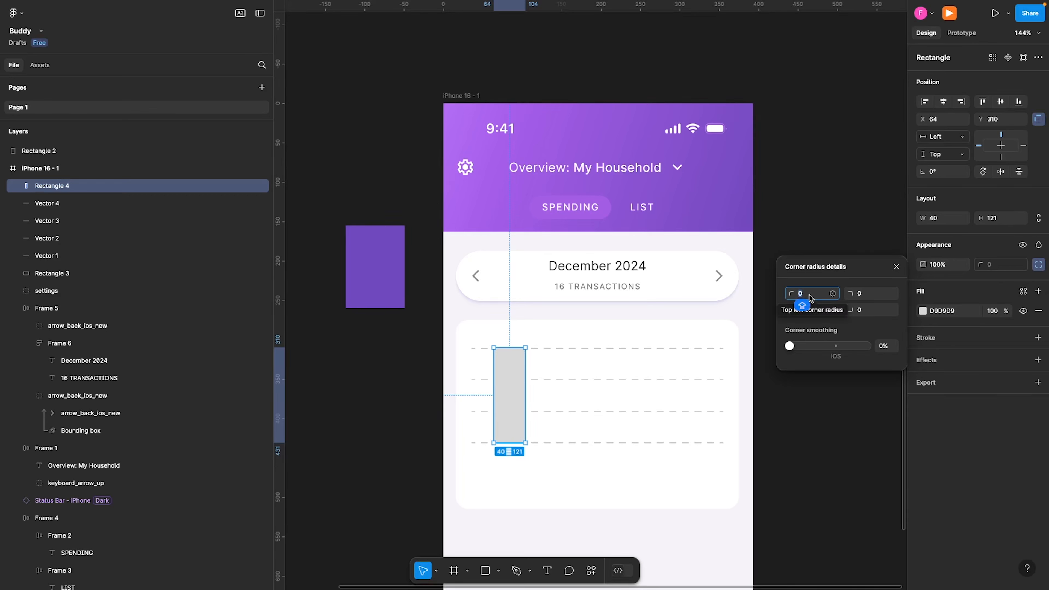
pyautogui.write('100')
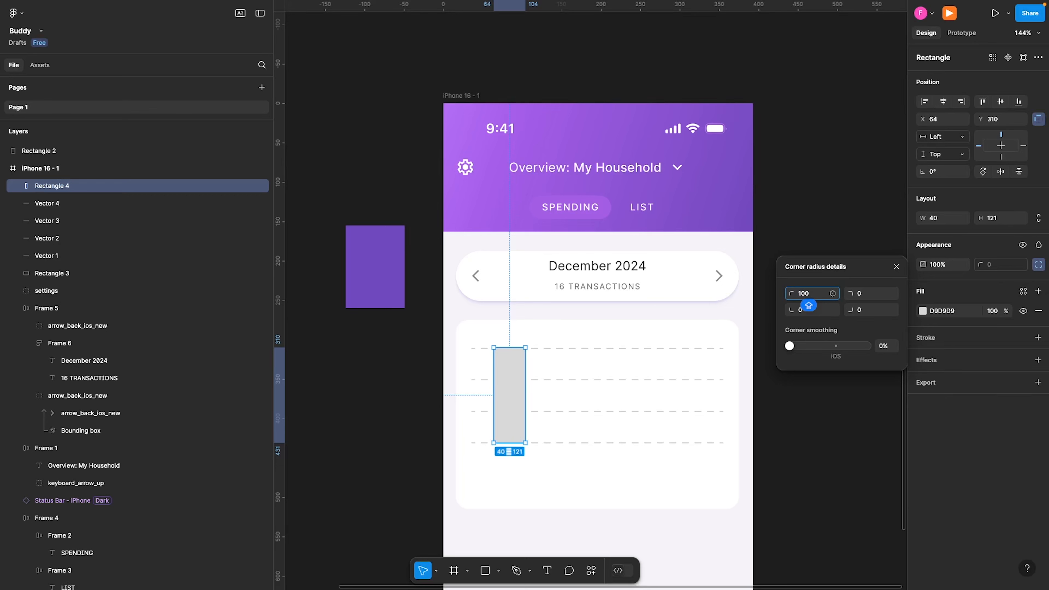
pyautogui.press('BackSpace')
pyautogui.press('BackSpace')
pyautogui.write('6')
pyautogui.press('Return')
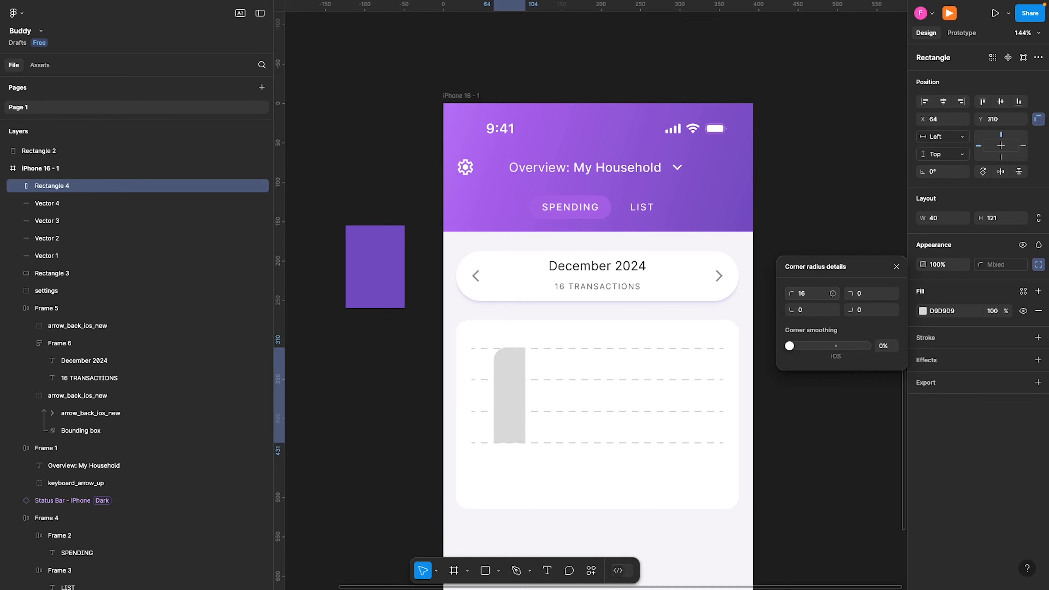
pyautogui.click(865, 293)
pyautogui.write('16')
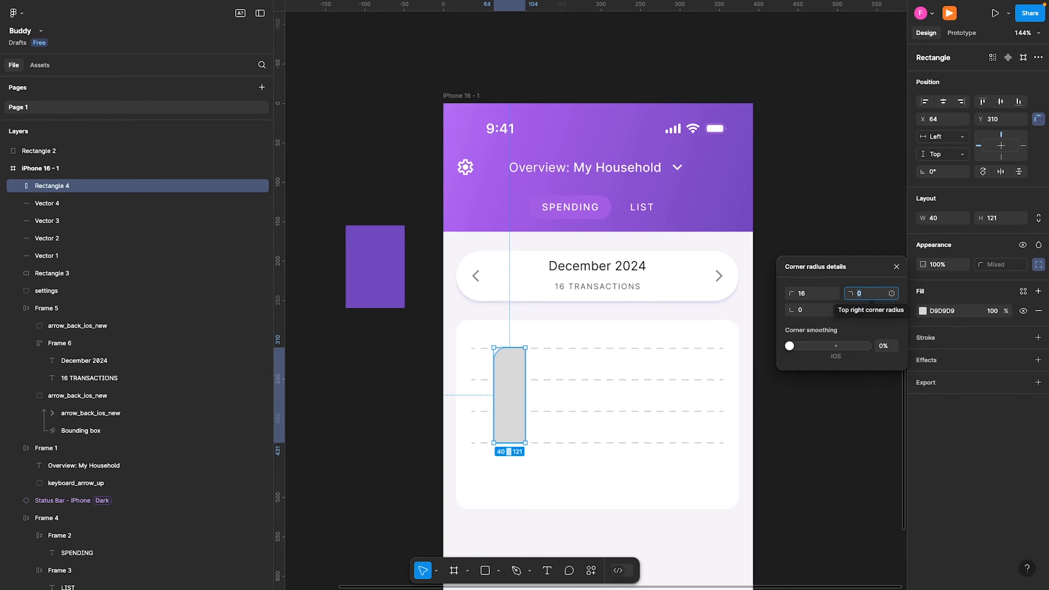
pyautogui.press('Return')
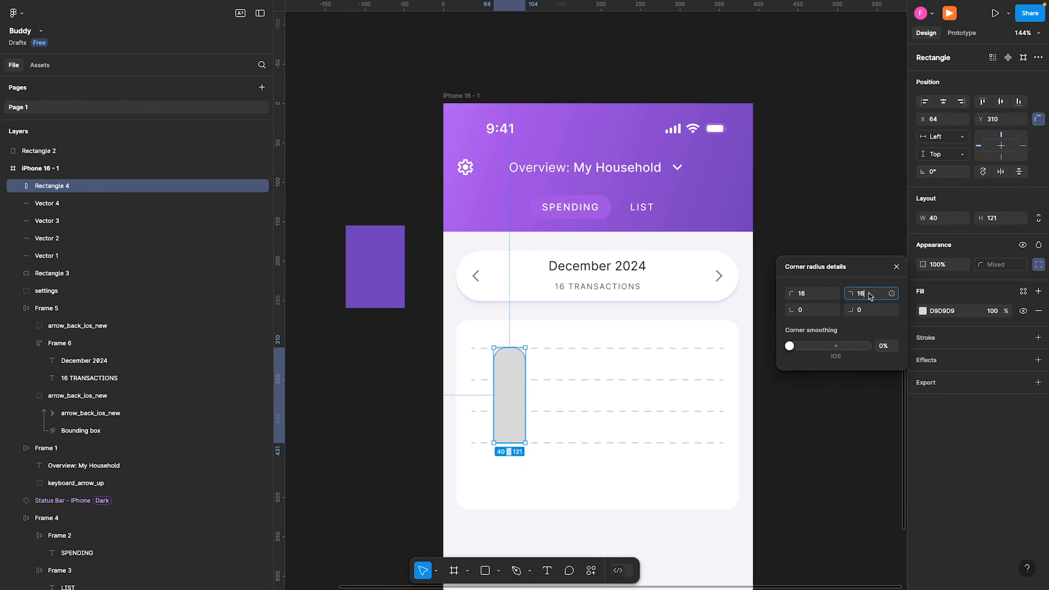
# - Increase the bar's top-right and top-left corner radii to 20 and close the corner radius details
pyautogui.click(870, 297)
pyautogui.press('Up')
pyautogui.press('Up')
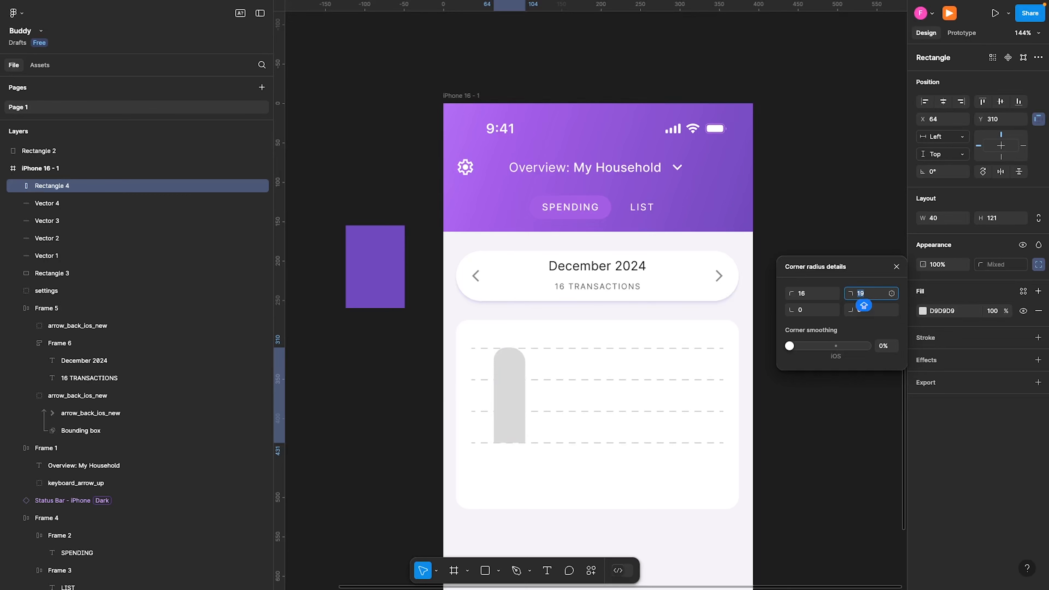
pyautogui.press('Up')
pyautogui.click(811, 293)
pyautogui.write('20')
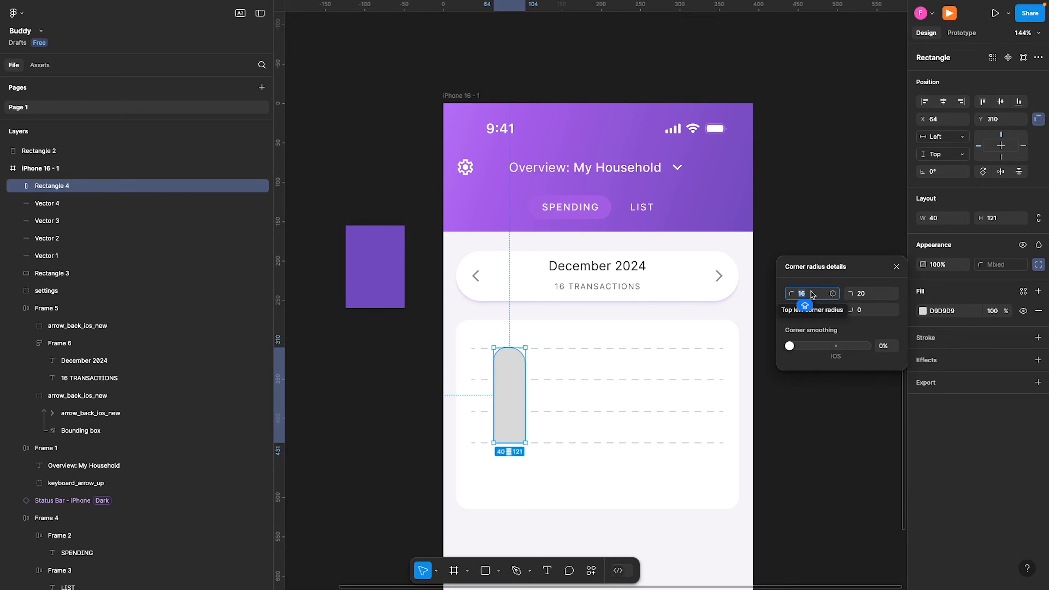
pyautogui.press('Return')
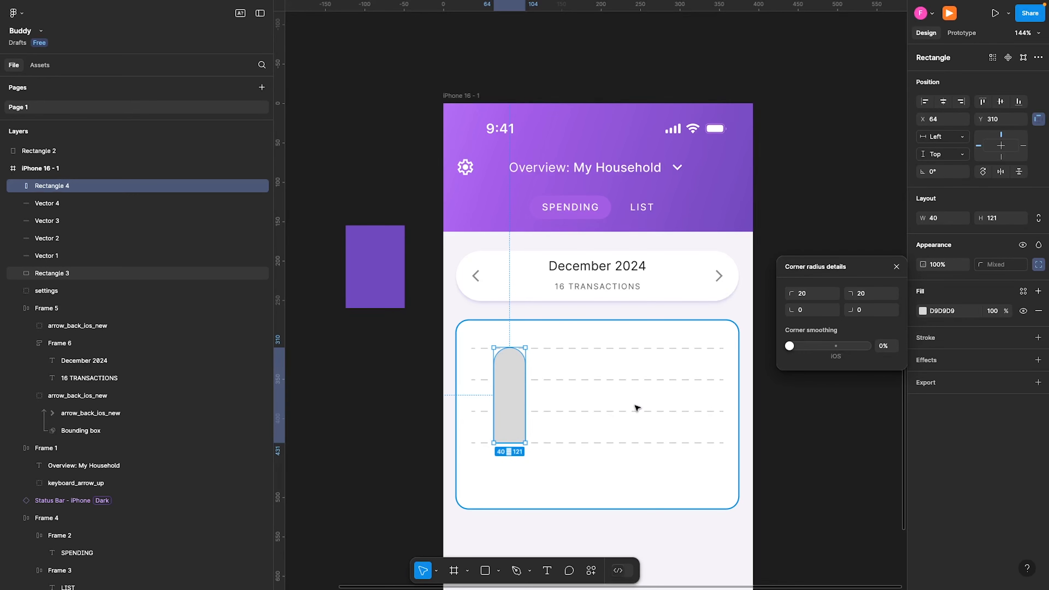
pyautogui.click(896, 266)
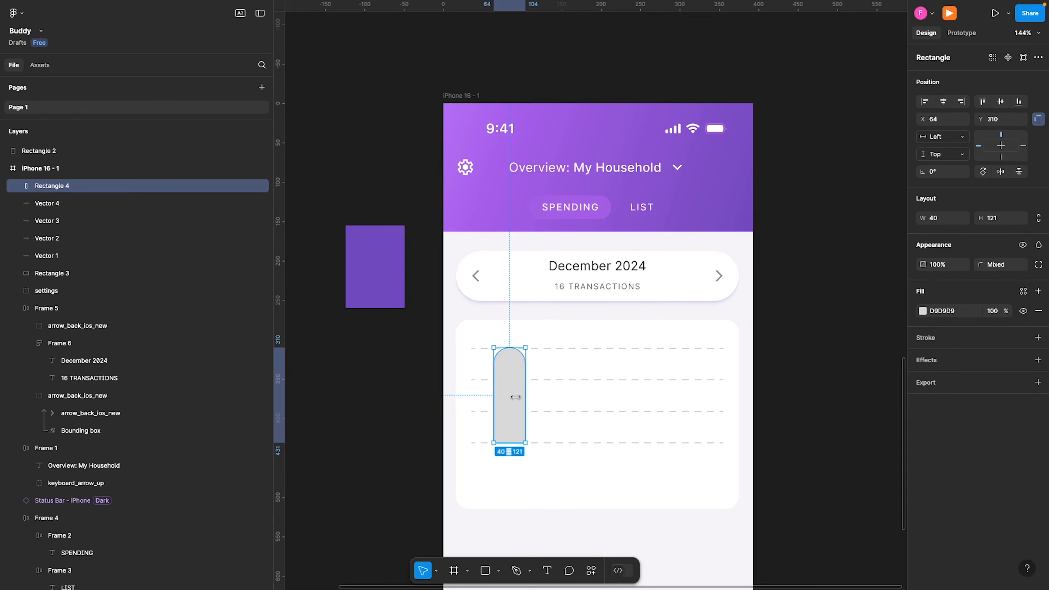
# - Change the rounded bar's fill color to 49D1B5
pyautogui.scroll(-5, 564, 435)
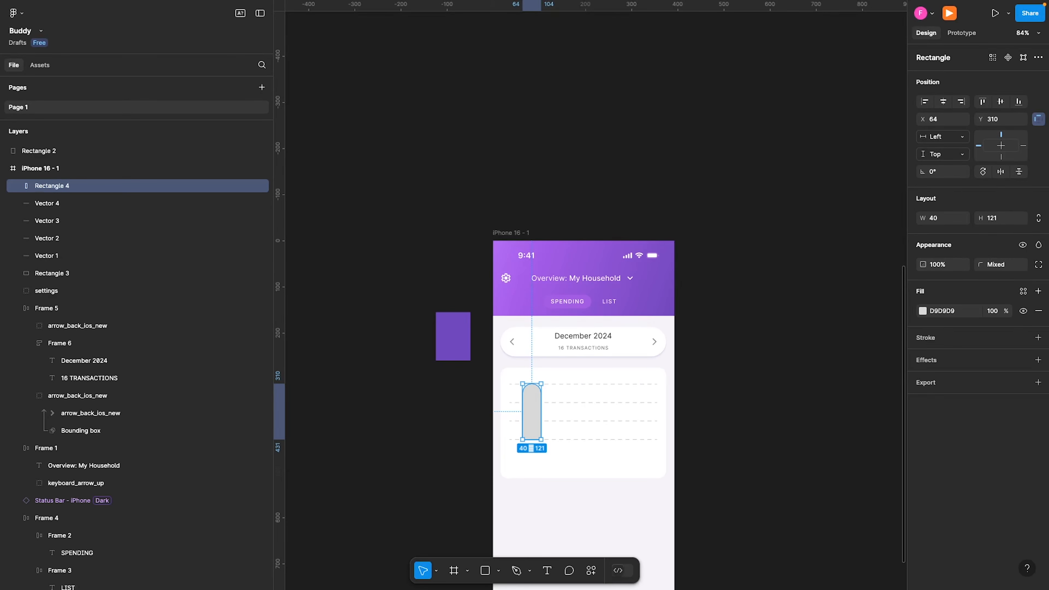
pyautogui.click(942, 315)
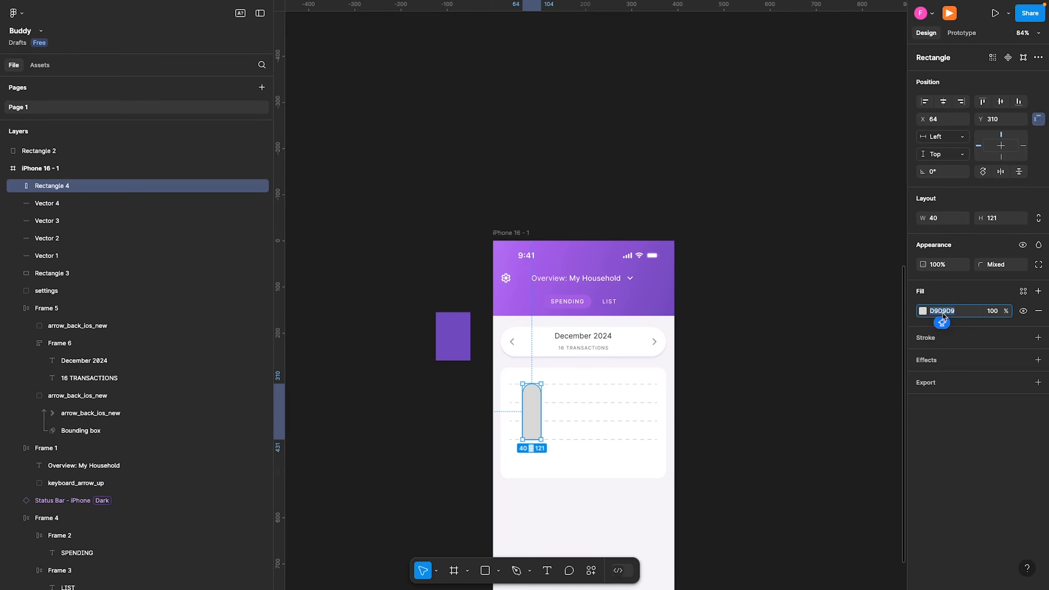
pyautogui.write('49D1B5')
pyautogui.press('Return')
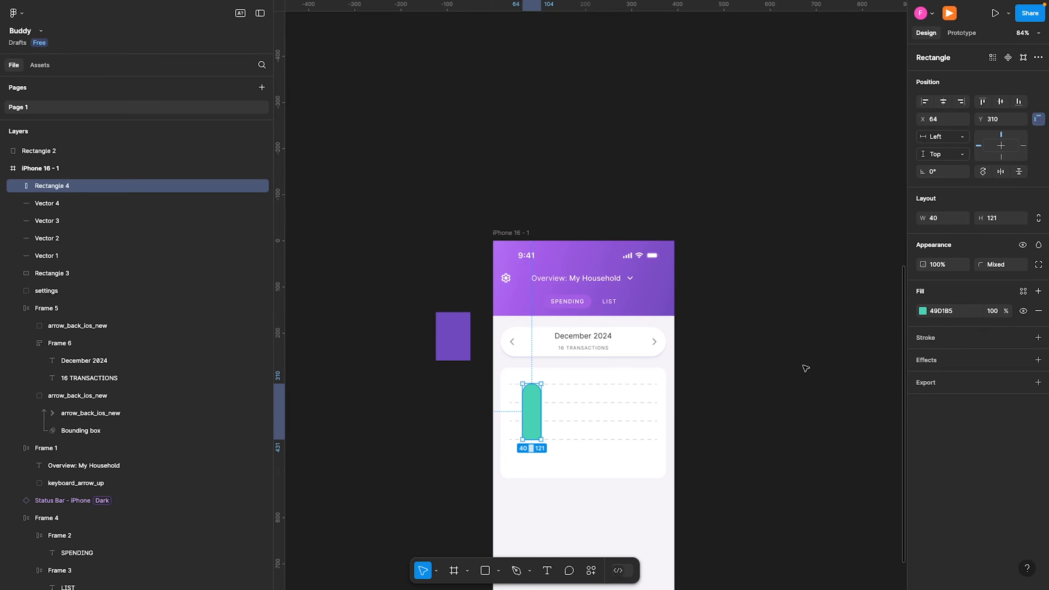
# - Place a horizontally centered copy of the green bar in the card and shorten it from the top to about 57 high
pyautogui.moveTo(536, 424); pyautogui.dragTo(594, 430)
pyautogui.click(943, 102)
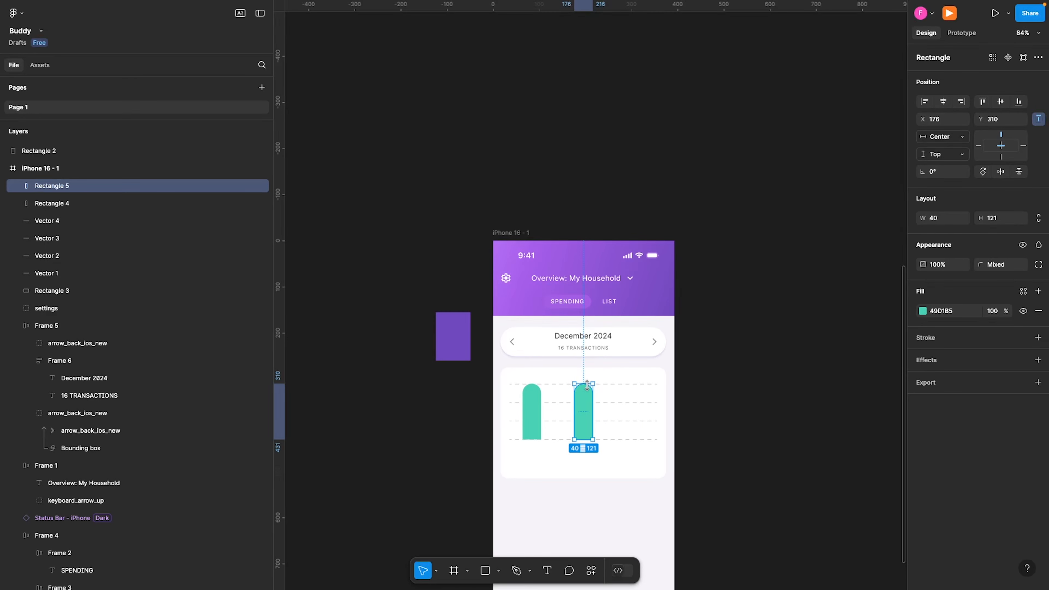
pyautogui.moveTo(588, 385); pyautogui.dragTo(587, 412)
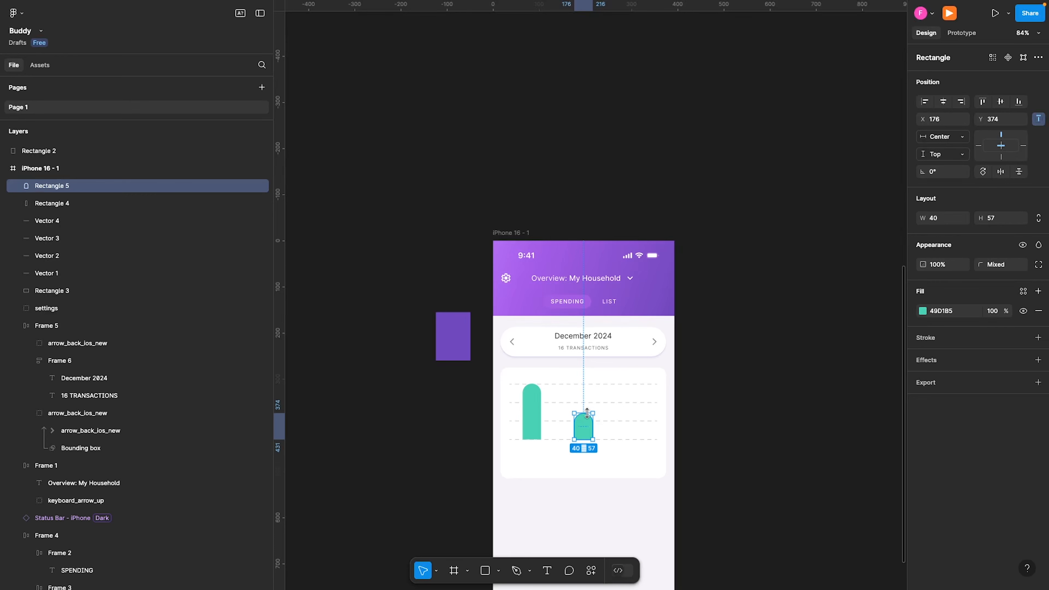
# - Enter a new hex fill color starting with FF for the shorter, centered bar
pyautogui.click(938, 312)
pyautogui.write('FF')
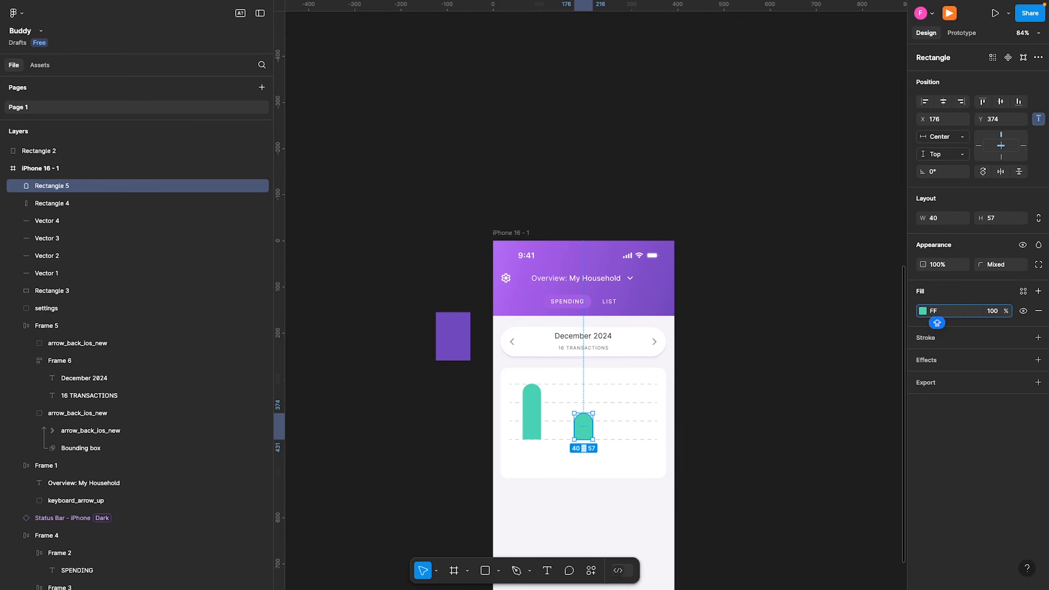
# - Set the fill of the short middle bar in the chart to FF93B5
pyautogui.write('93B5')
pyautogui.press('Return')
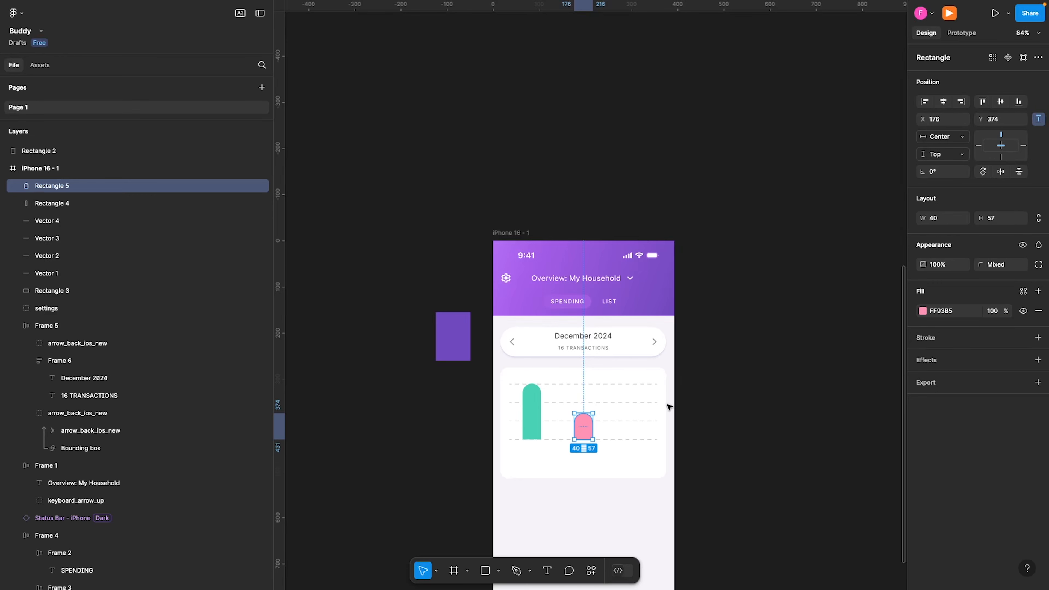
# - Duplicate the pink bar near the chart's right end at 40 by 80 and fill the copy with BD8BF7
pyautogui.moveTo(582, 433); pyautogui.dragTo(646, 402)
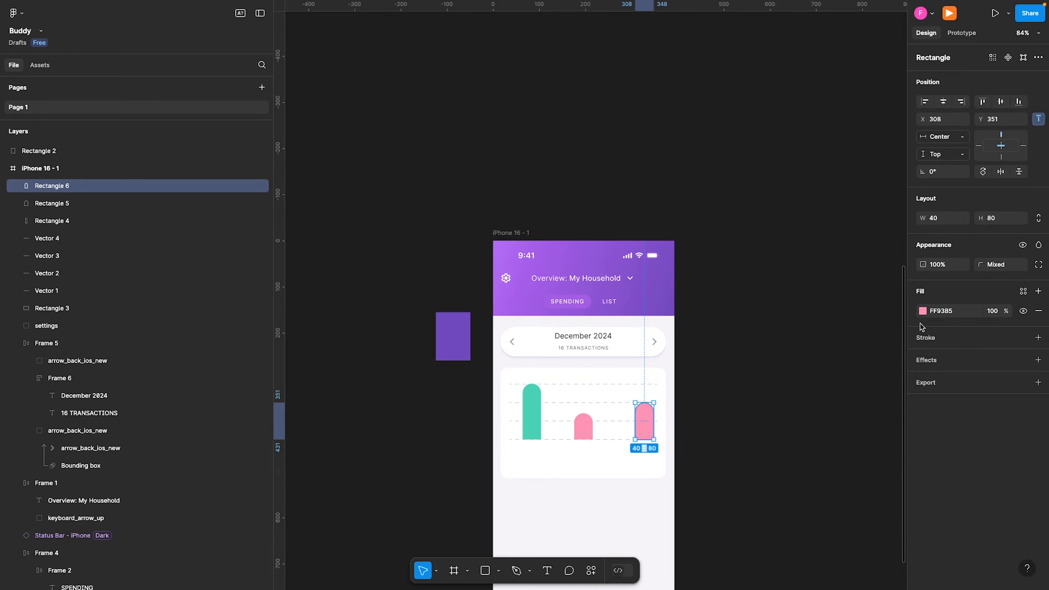
pyautogui.click(944, 313)
pyautogui.write('BD')
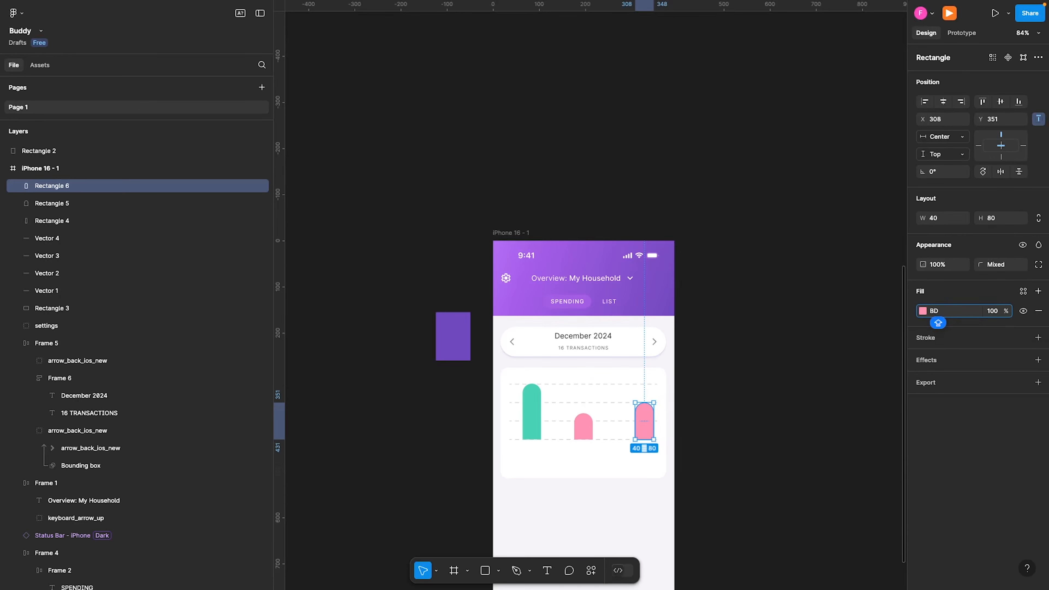
pyautogui.write('8BF7')
pyautogui.press('Return')
# - Space the three chart bars evenly and centre them together within the white card
pyautogui.keyDown('shift'); pyautogui.click(583, 427); pyautogui.keyUp('shift')
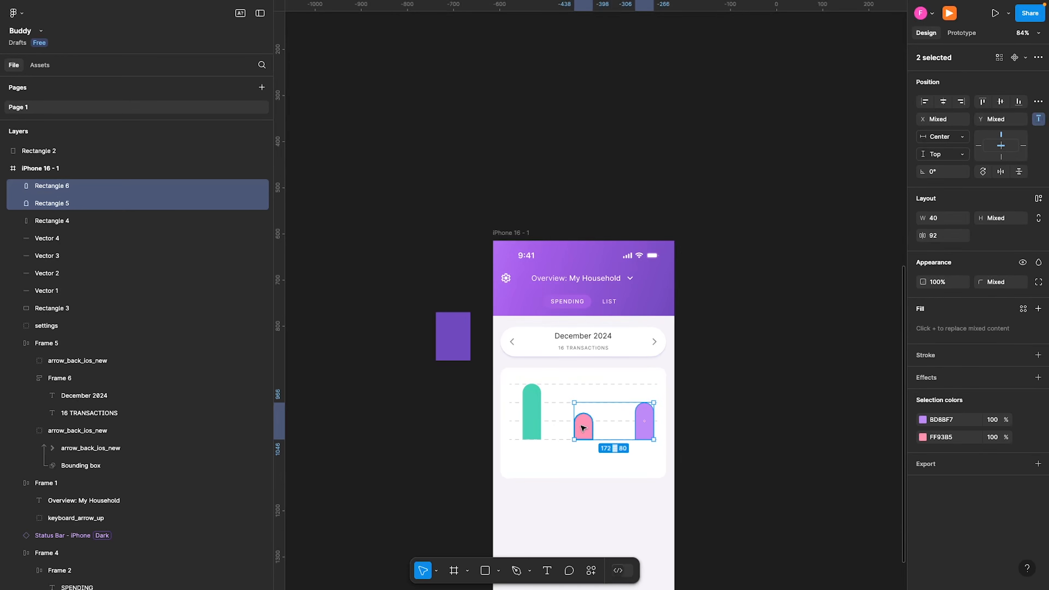
pyautogui.keyDown('shift'); pyautogui.click(51, 221); pyautogui.keyUp('shift')
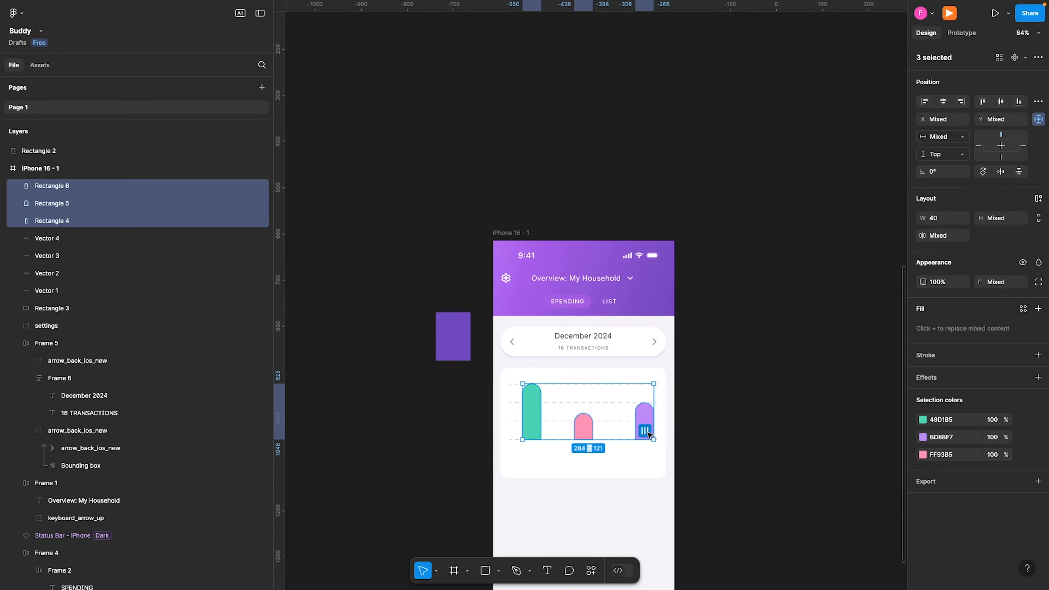
pyautogui.click(646, 432)
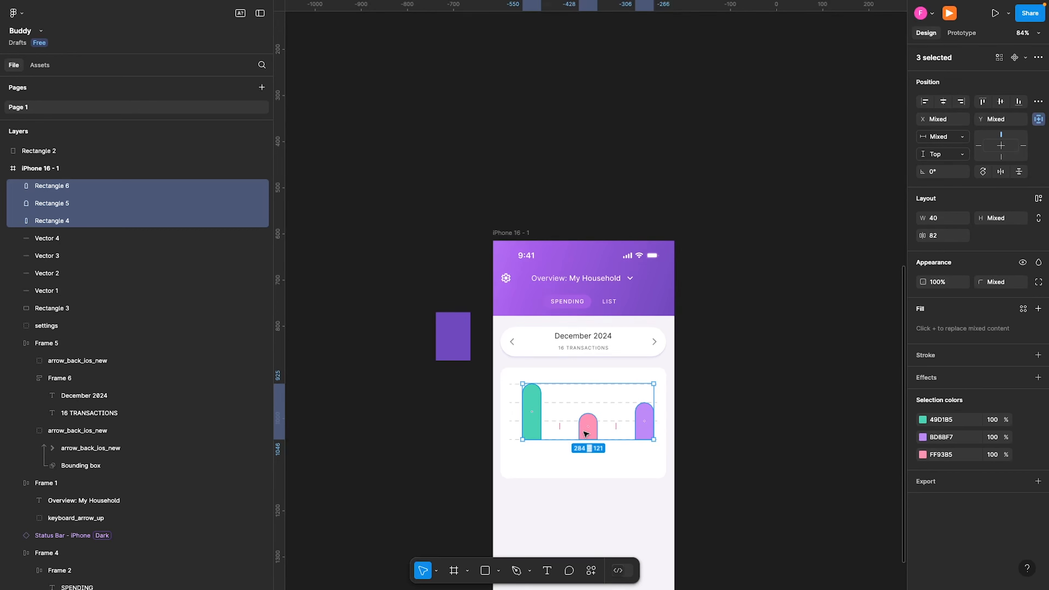
pyautogui.moveTo(585, 432); pyautogui.dragTo(580, 434)
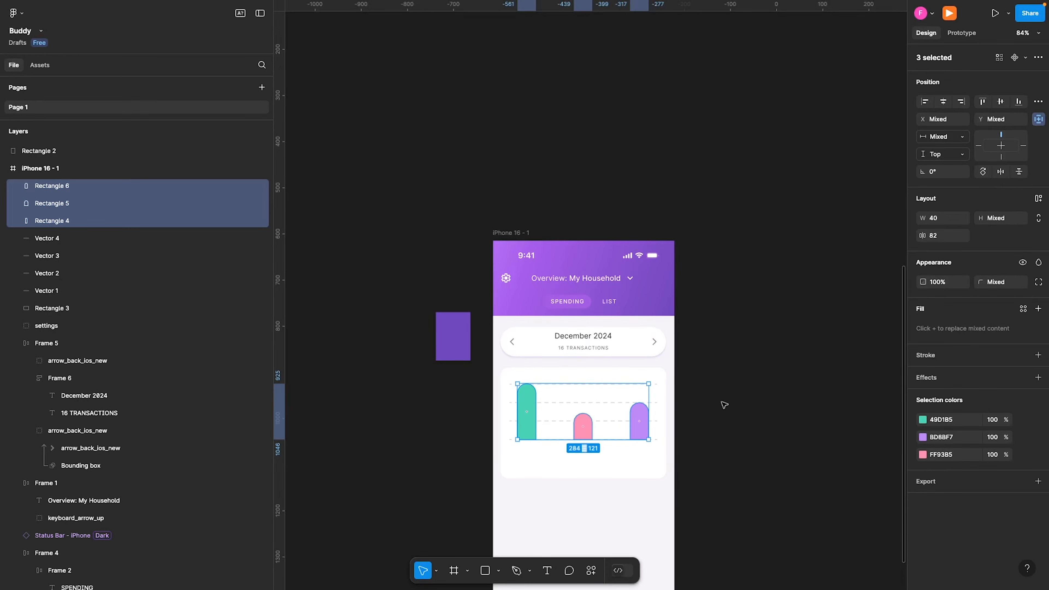
pyautogui.click(726, 404)
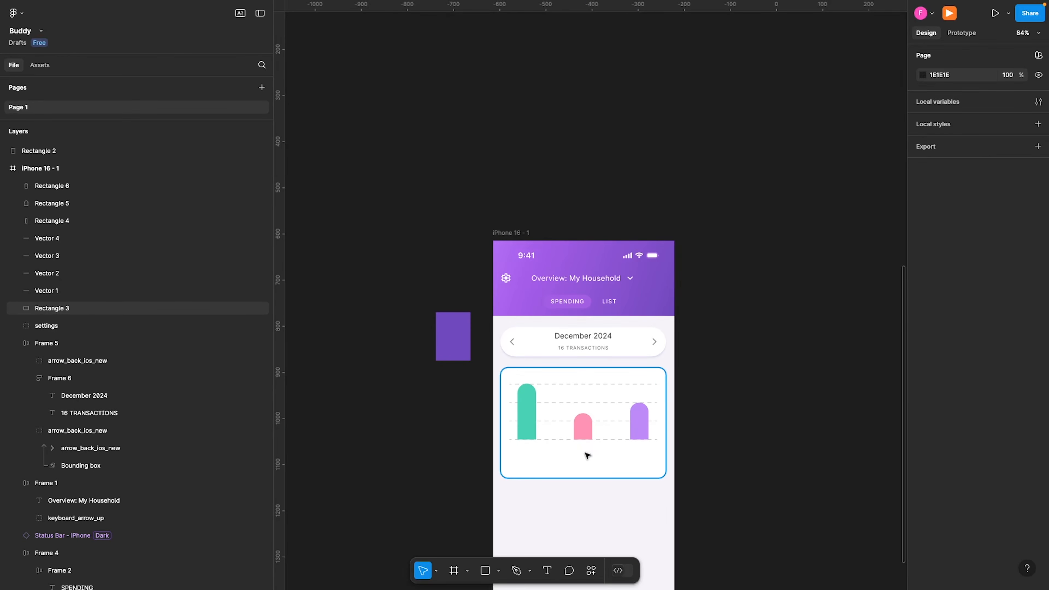
# - Place a copy of the "December 2024" text in the chart card, just below the green bar
pyautogui.scroll(5, 524, 433)
pyautogui.click(681, 186)
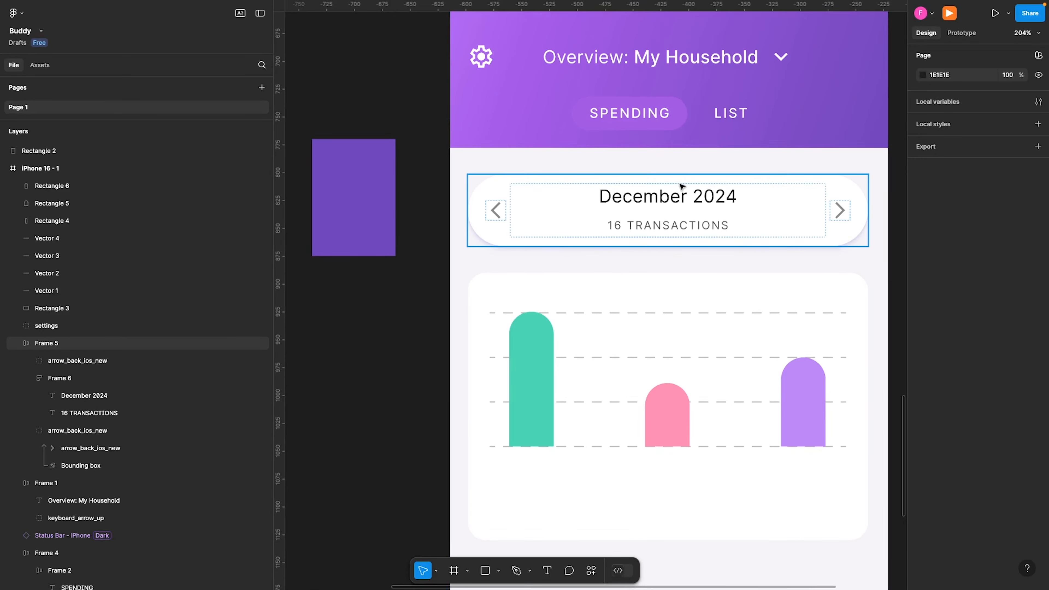
pyautogui.click(681, 191)
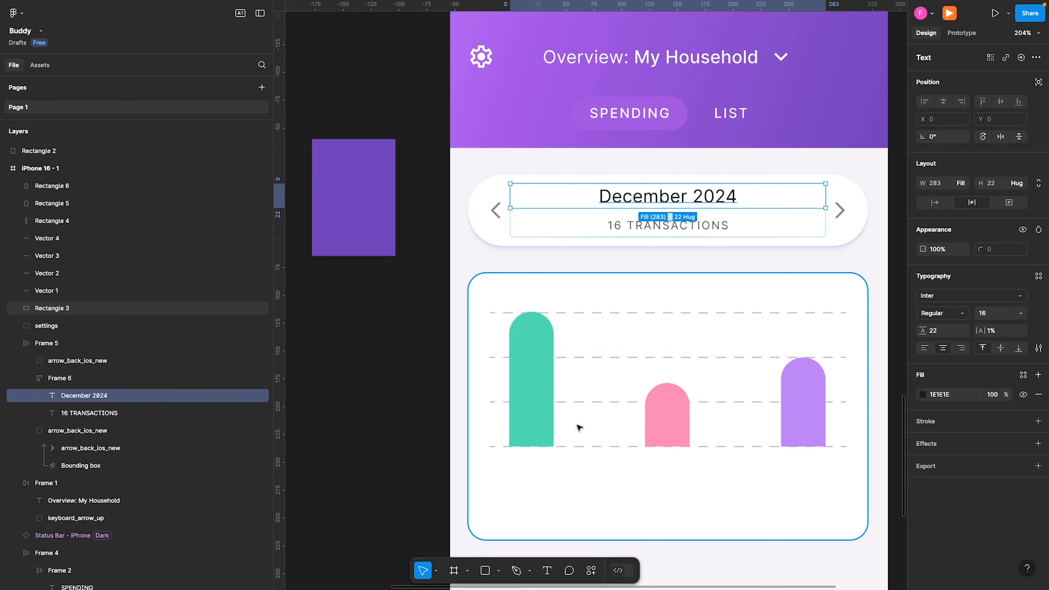
pyautogui.click(548, 525)
pyautogui.hotkey('ctrl', 'v')
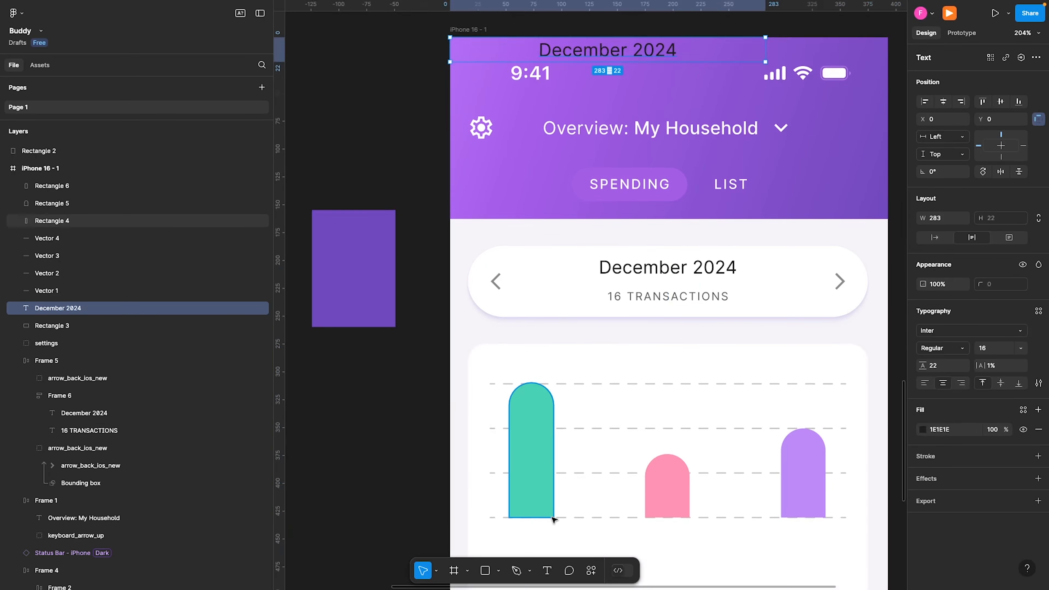
pyautogui.scroll(-4, 623, 347)
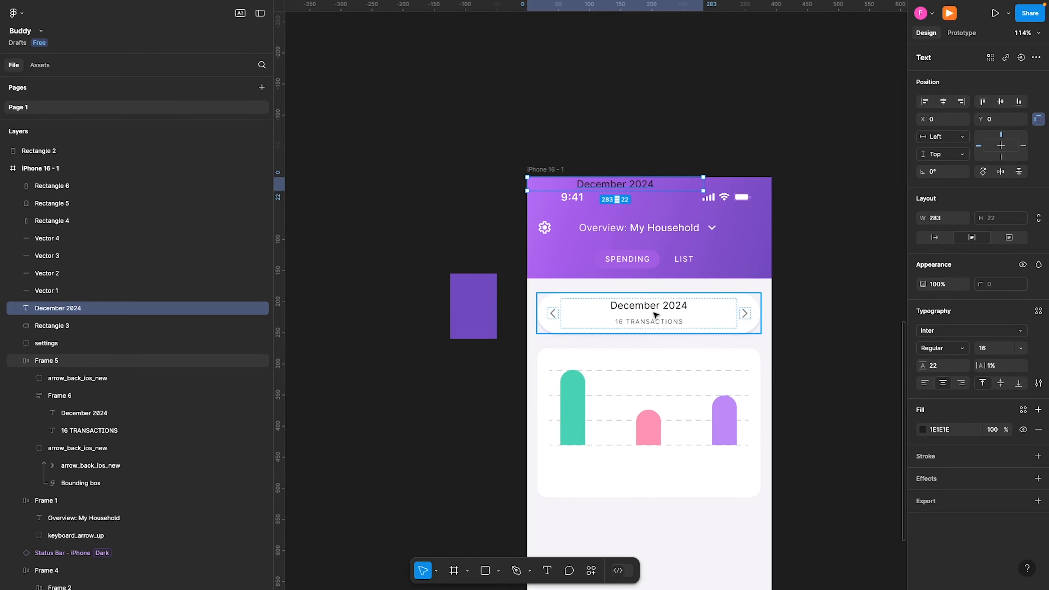
pyautogui.moveTo(623, 183); pyautogui.dragTo(606, 463)
pyautogui.rightClick(607, 464)
pyautogui.click(593, 464)
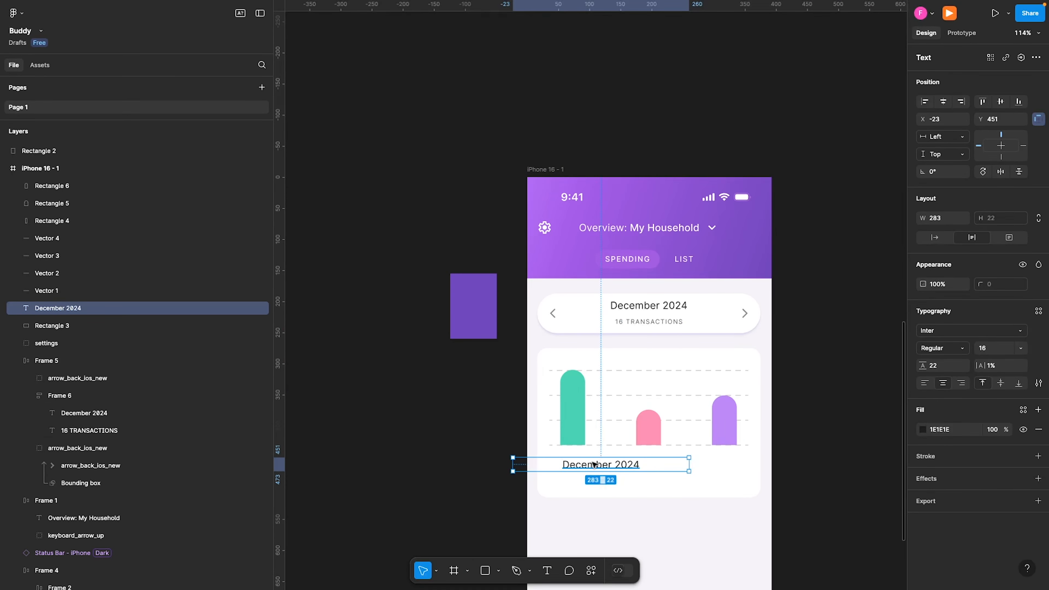
# - Change the copied text below the green bar to "$3,000"
pyautogui.doubleClick(593, 464)
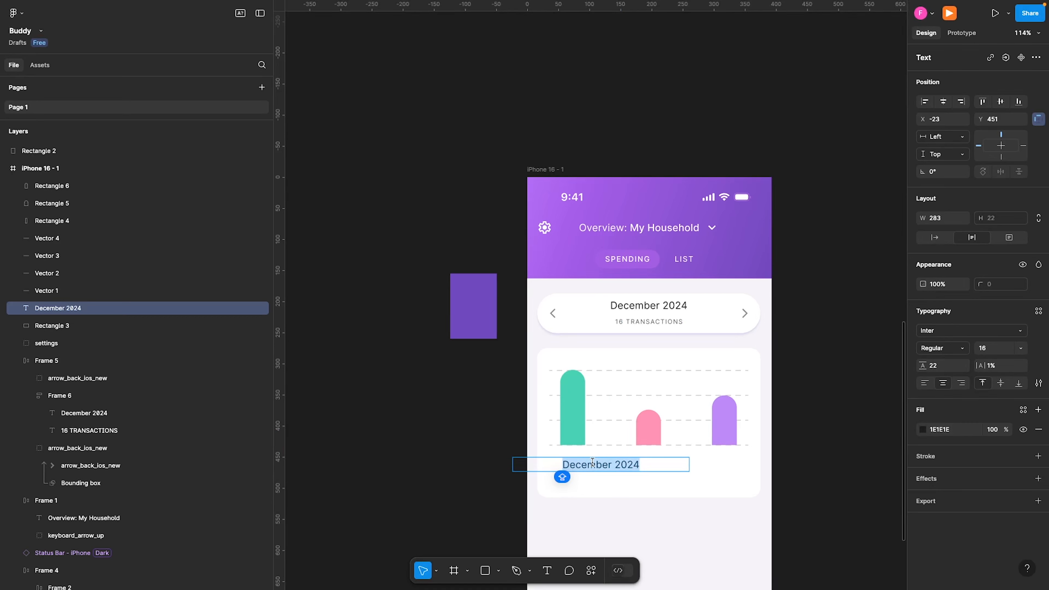
pyautogui.write('$3,')
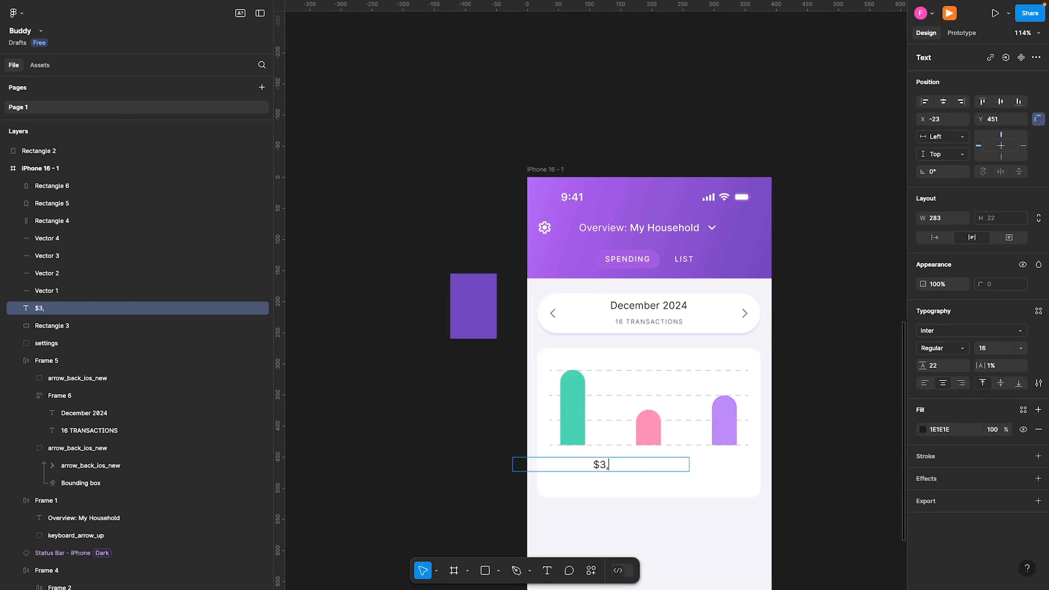
pyautogui.write('000')
pyautogui.press('Escape')
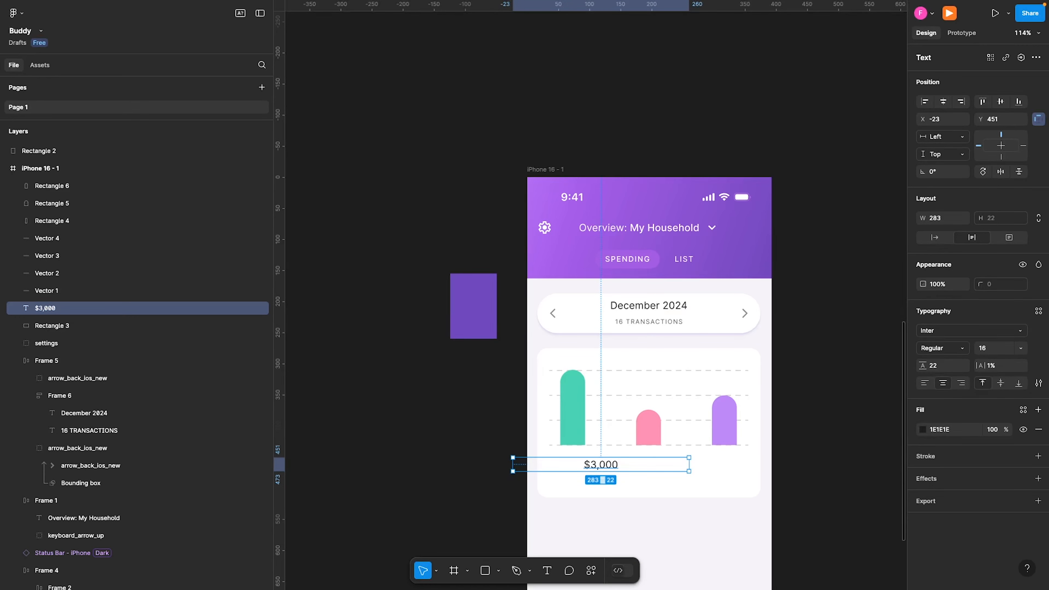
# - Format the $3,000 text as Semi Bold, size 18, with -1% letter spacing
pyautogui.click(952, 348)
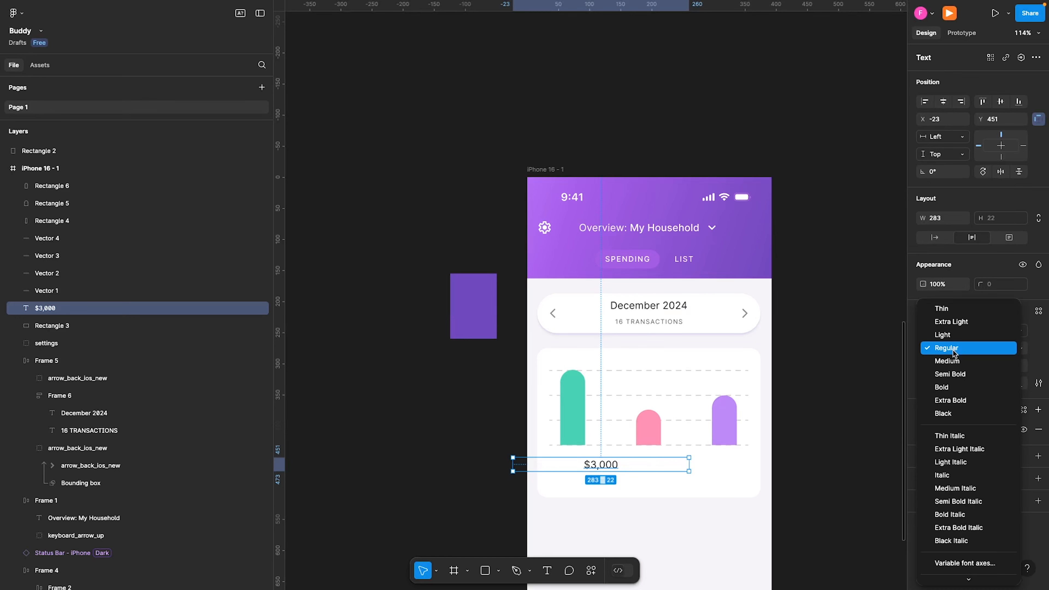
pyautogui.click(953, 373)
pyautogui.click(997, 349)
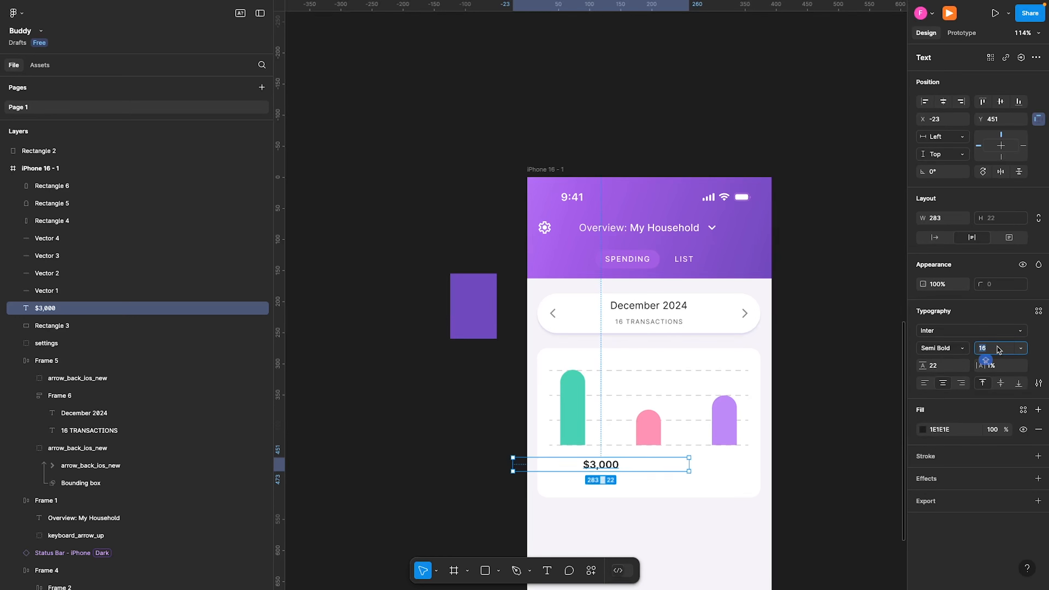
pyautogui.write('18')
pyautogui.press('Return')
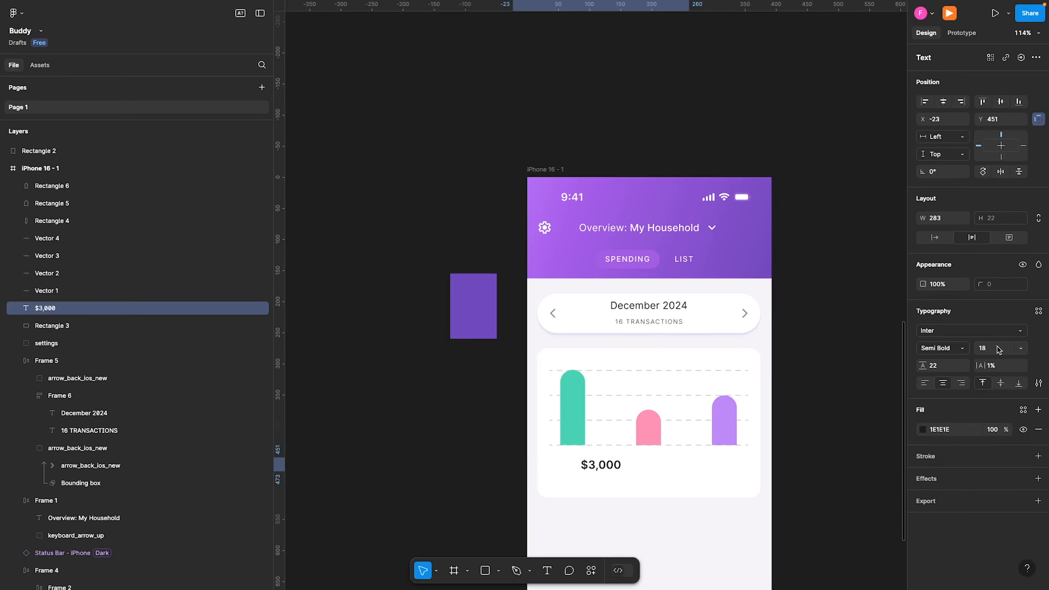
pyautogui.click(993, 365)
pyautogui.press('BackSpace')
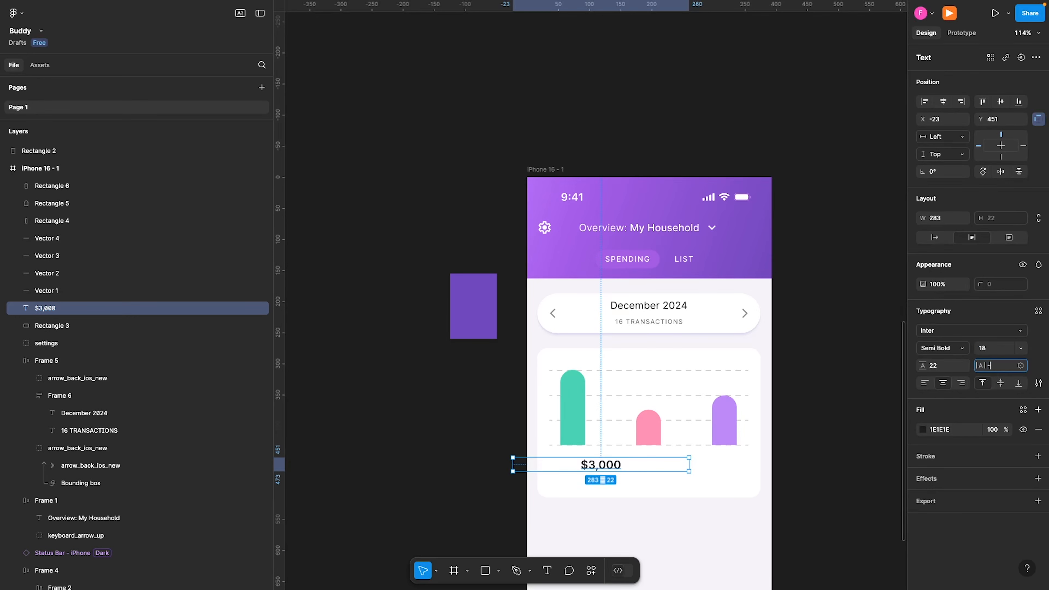
pyautogui.write('-1')
pyautogui.press('Return')
# - Make the $3,000 text box auto width and centre it under the green bar, 20 below the lowest dashed line
pyautogui.click(934, 238)
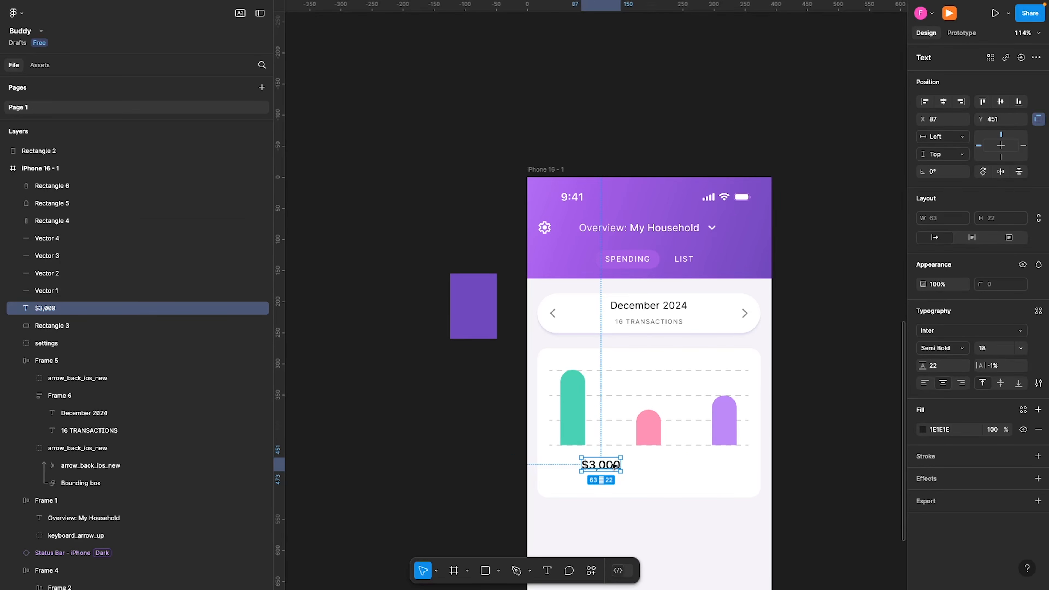
pyautogui.moveTo(619, 465); pyautogui.dragTo(588, 466)
pyautogui.press('alt')
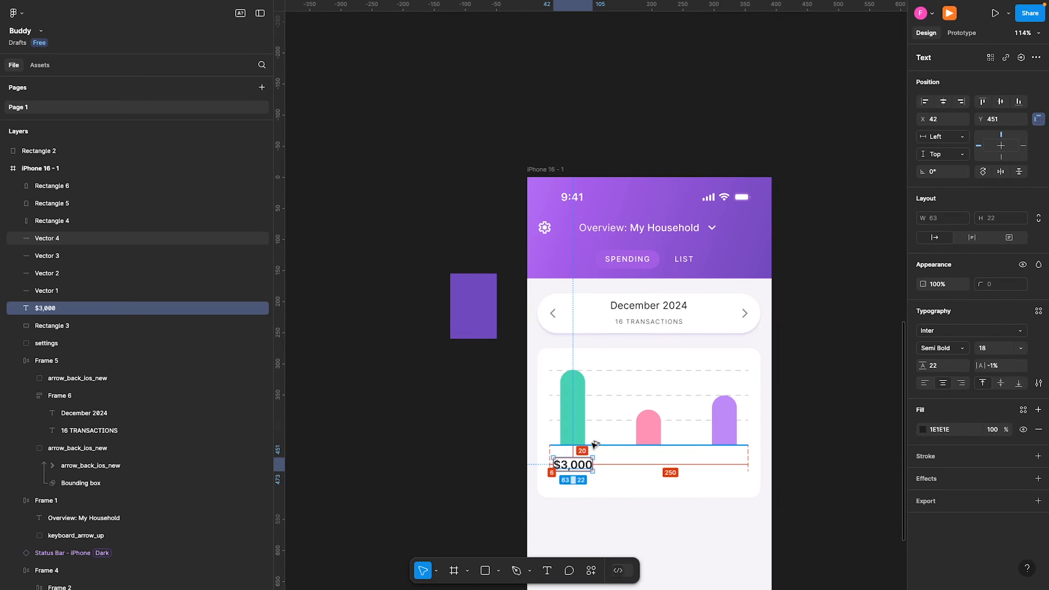
# - Duplicate the $3,000 text directly below itself and change the copy to "INCOME"
pyautogui.moveTo(586, 465); pyautogui.dragTo(583, 488)
pyautogui.doubleClick(583, 488)
pyautogui.write('CICOME')
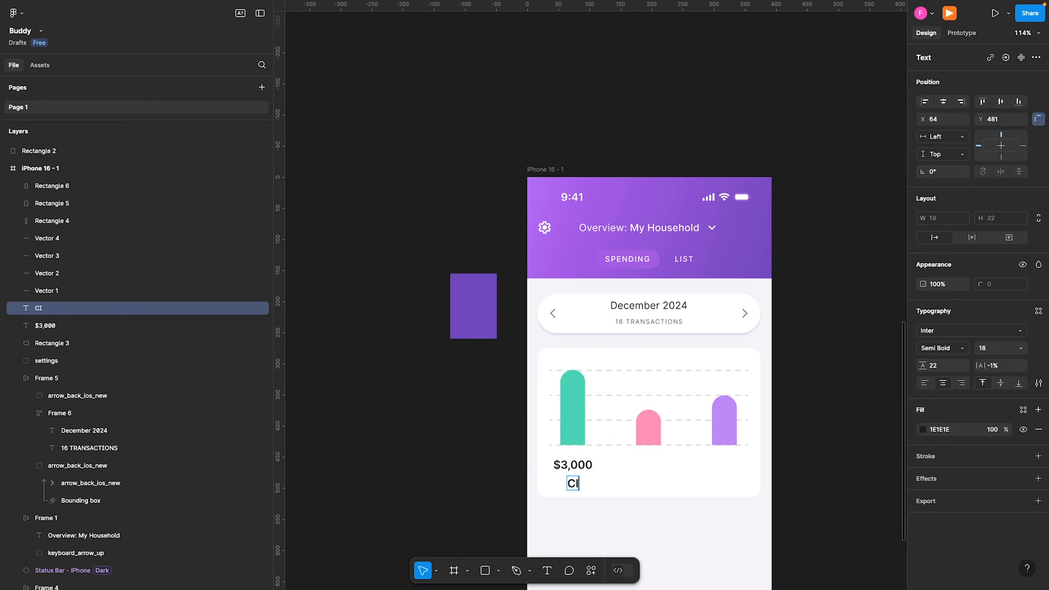
pyautogui.press('super+a')
pyautogui.write('INCP,E')
pyautogui.press('BackSpace')
pyautogui.press('BackSpace')
pyautogui.press('BackSpace')
pyautogui.write('OME')
pyautogui.press('Escape')
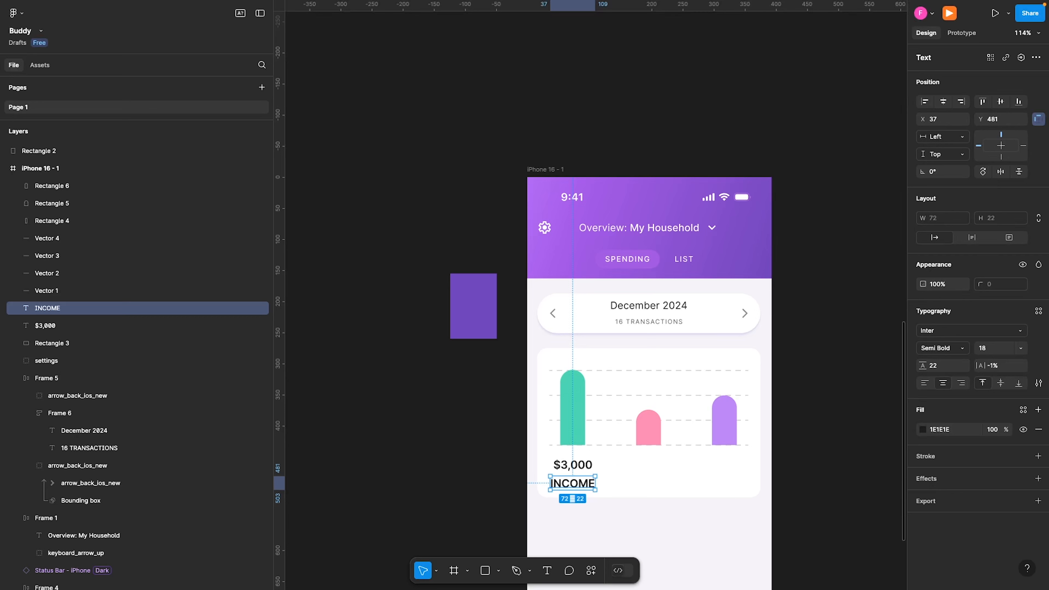
# - Set the INCOME label to font size 10, letter spacing 12% and line height 10
pyautogui.click(997, 352)
pyautogui.write('10')
pyautogui.click(988, 364)
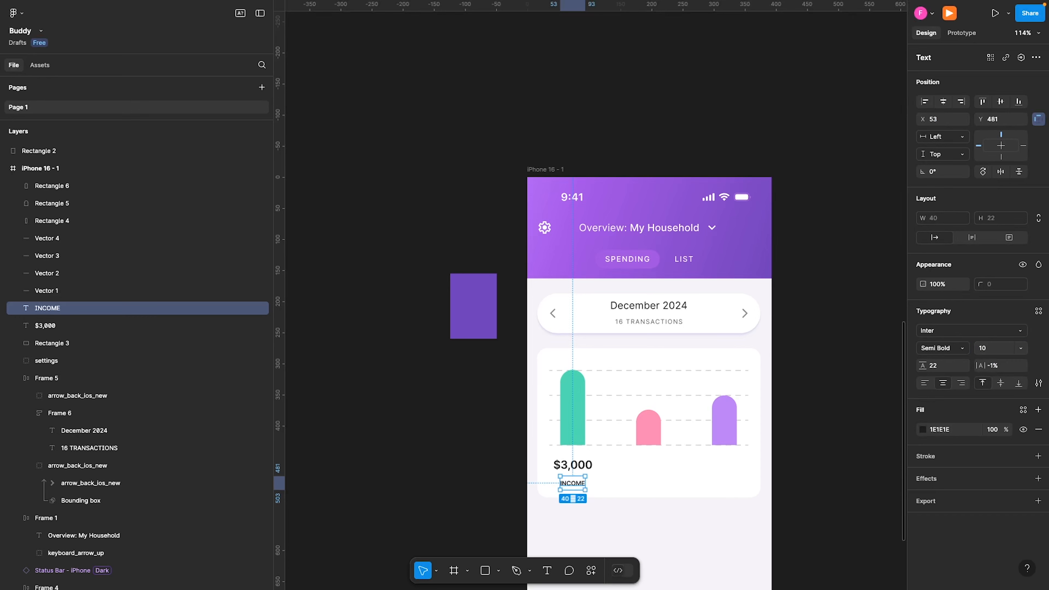
pyautogui.write('12')
pyautogui.press('Return')
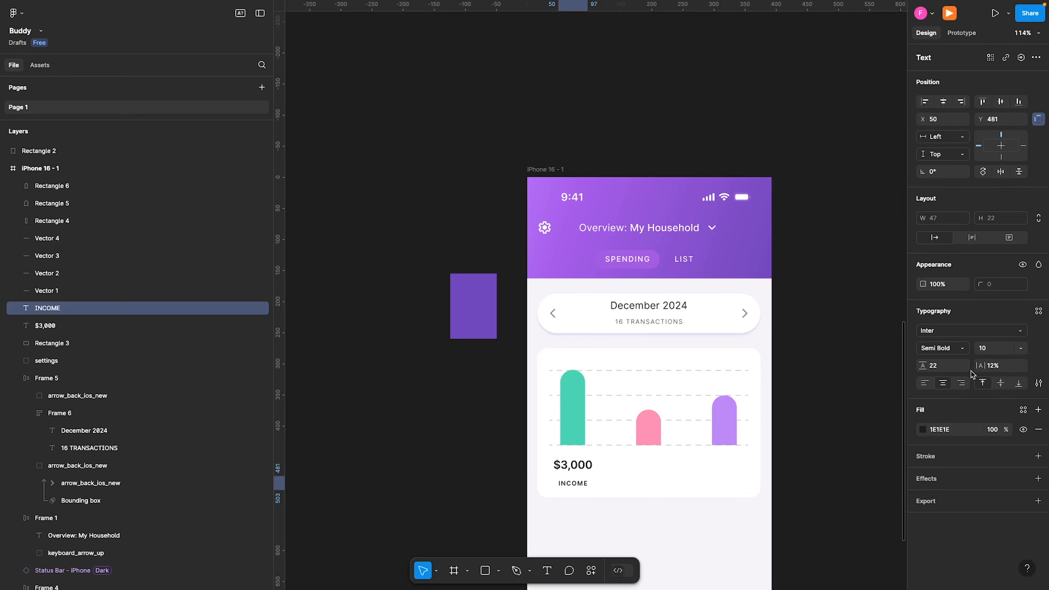
pyautogui.write('10')
pyautogui.press('Return')
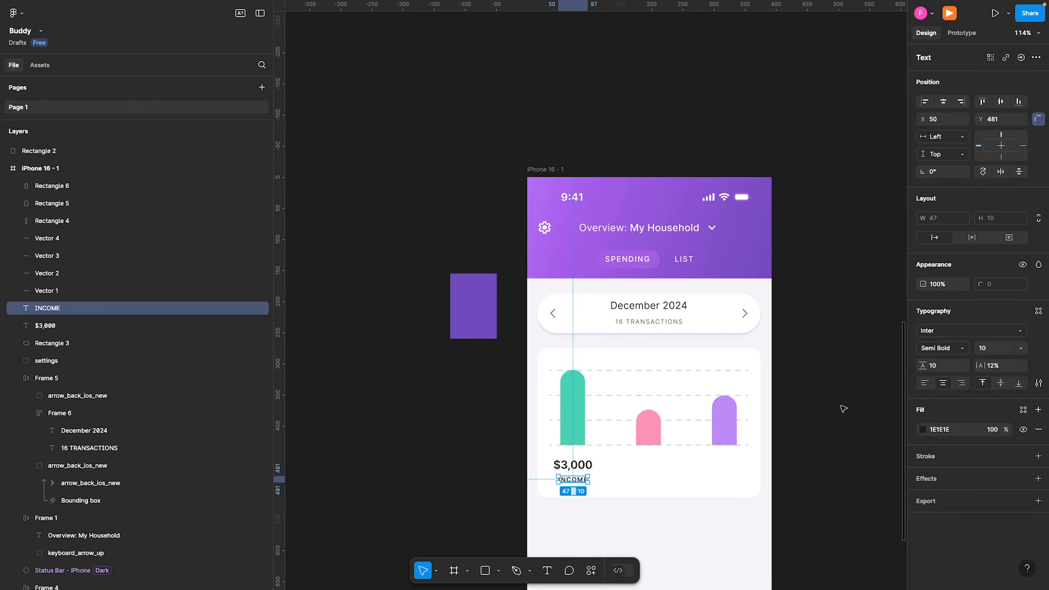
# - Set the INCOME label's fill colour to 5B5B5B
pyautogui.click(939, 430)
pyautogui.write('5B5B5B')
pyautogui.press('Return')
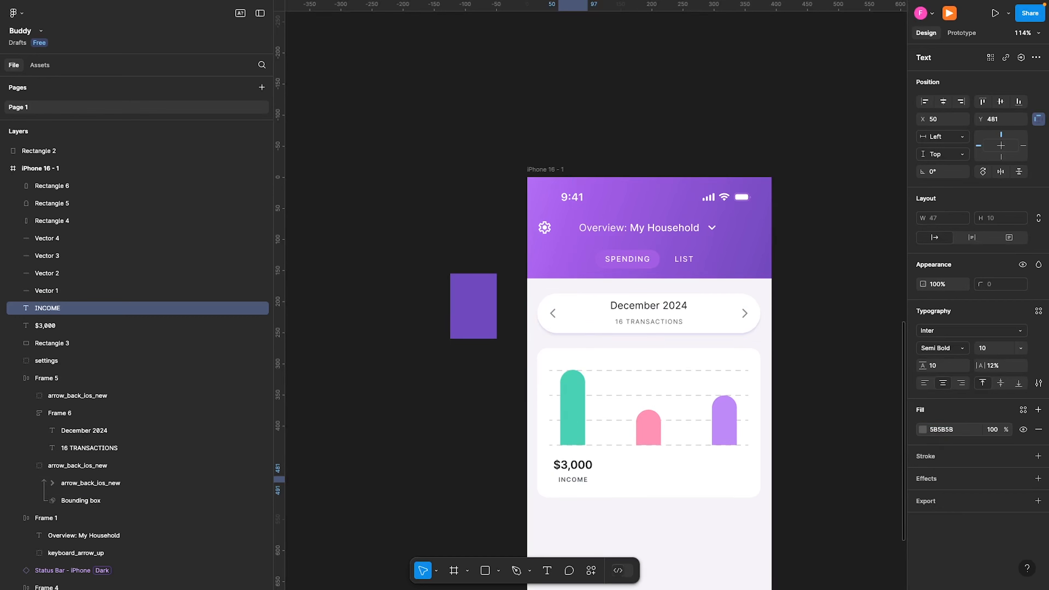
# - Align the INCOME label and the $3,000 amount with the green bar on their horizontal centres
pyautogui.keyDown('shift'); pyautogui.click(582, 467); pyautogui.keyUp('shift')
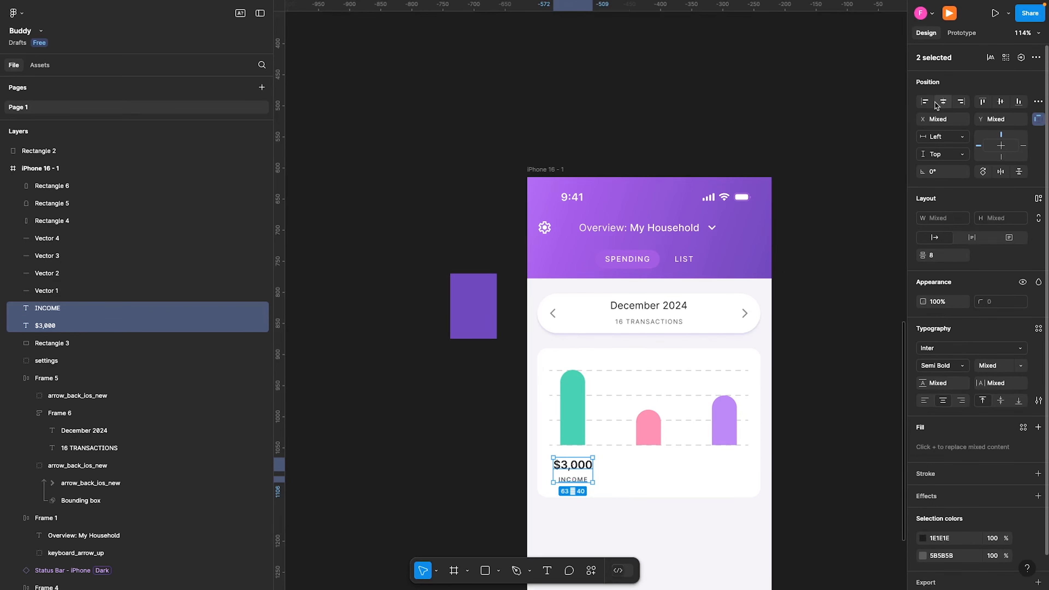
pyautogui.keyDown('shift'); pyautogui.click(573, 418); pyautogui.keyUp('shift')
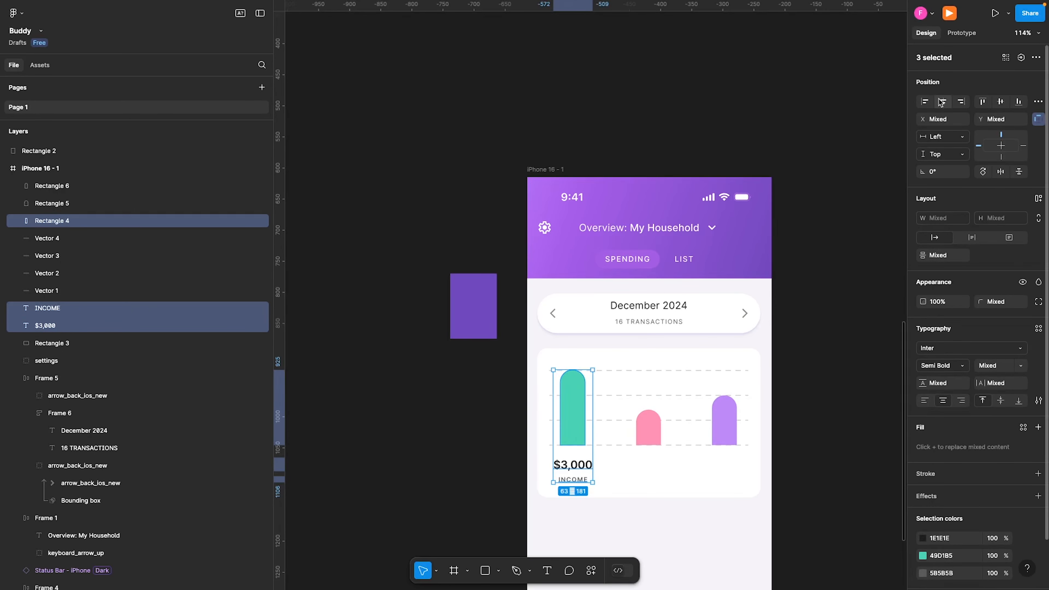
pyautogui.click(866, 349)
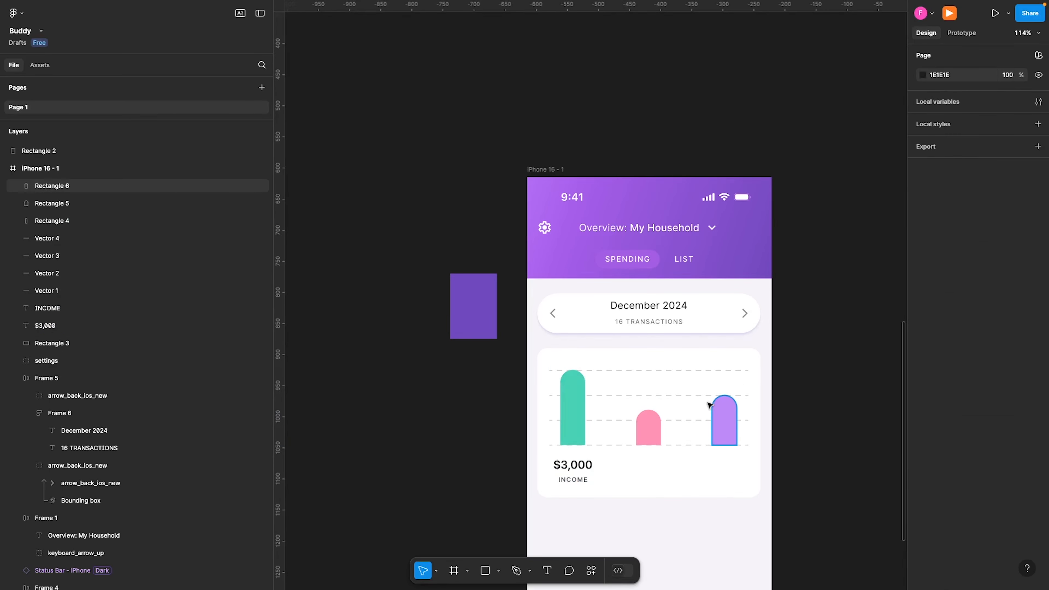
# - Try to nudge the INCOME label slightly closer to the $3,000 amount
pyautogui.click(572, 480)
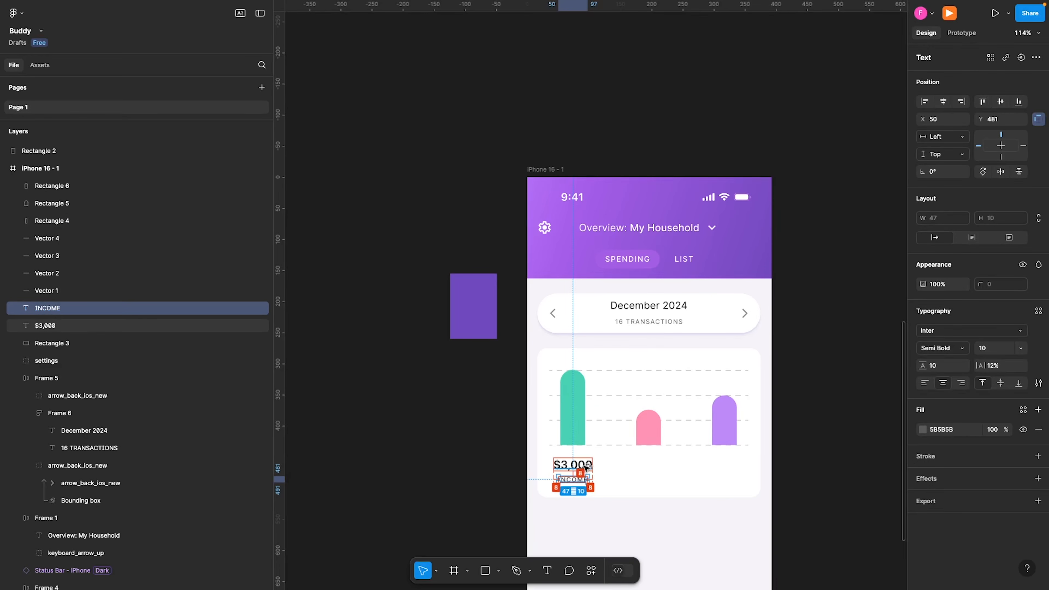
pyautogui.press('Up')
pyautogui.press('Up')
pyautogui.press('Up')
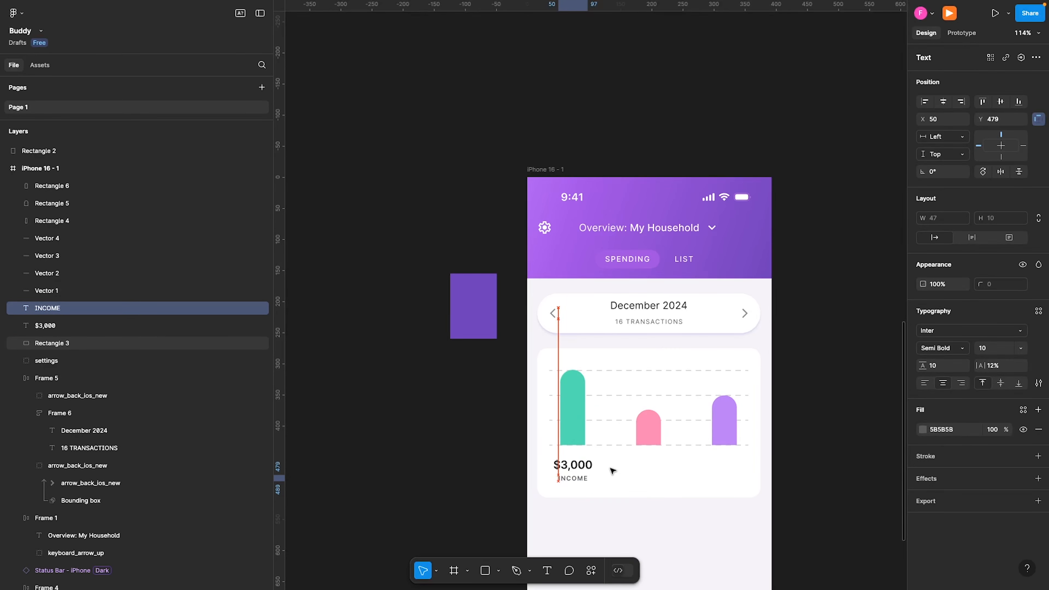
pyautogui.hotkey('ctrl', 'z')
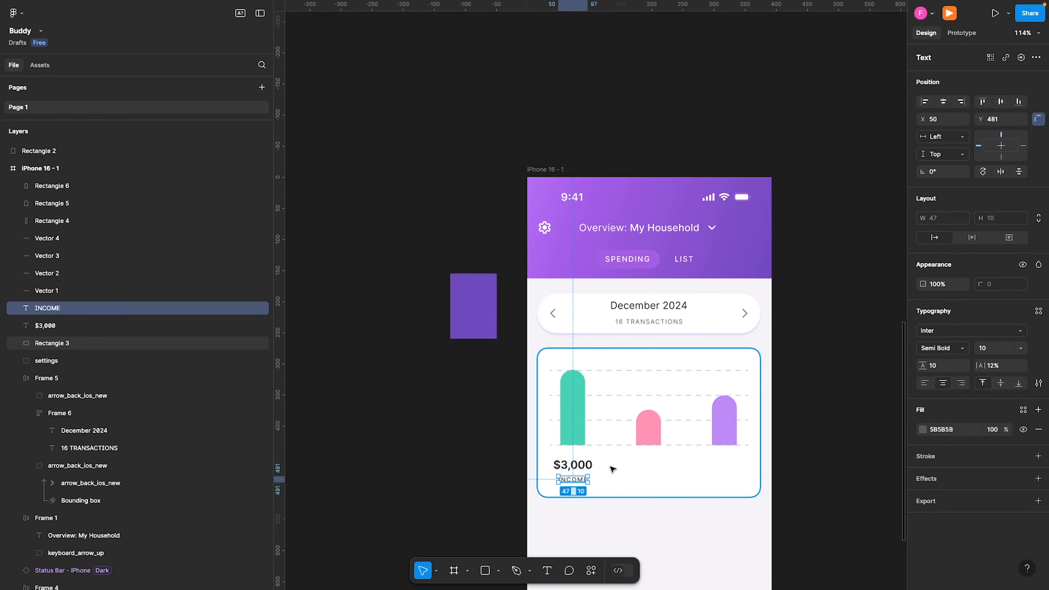
# - Duplicate the $3,000 and INCOME texts below the pink bar and change the copied amount to $1,250
pyautogui.keyDown('shift'); pyautogui.click(578, 466); pyautogui.keyUp('shift')
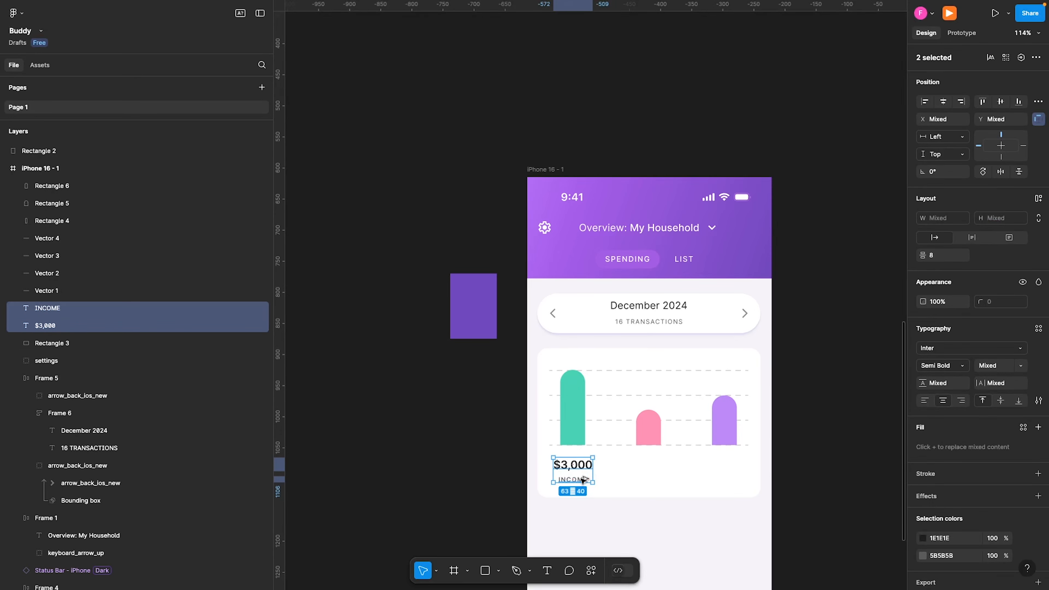
pyautogui.moveTo(578, 477); pyautogui.dragTo(659, 464)
pyautogui.doubleClick(657, 463)
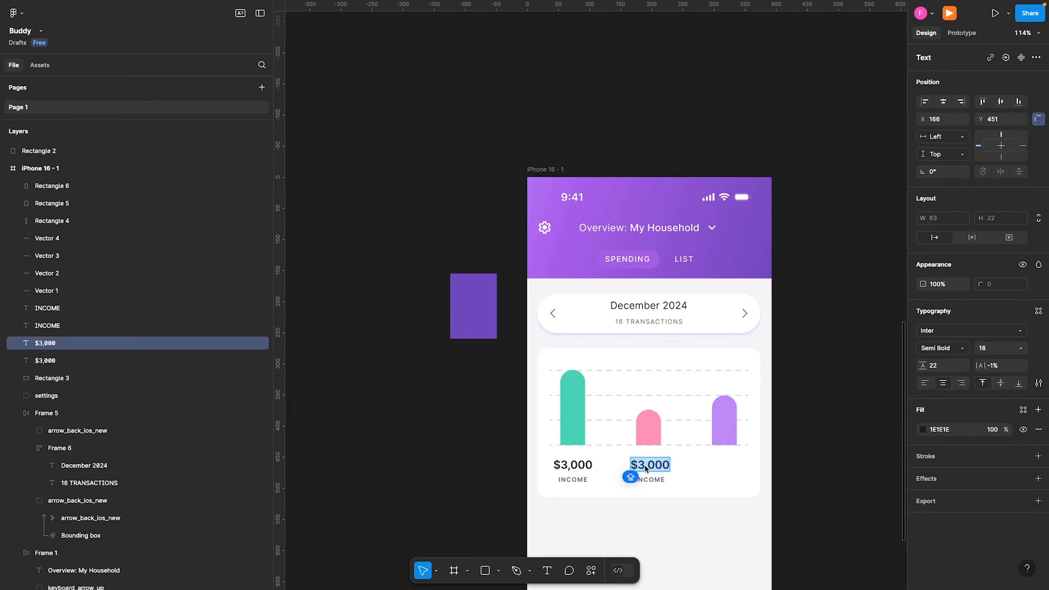
pyautogui.click(645, 467)
pyautogui.press('BackSpace')
pyautogui.write('1')
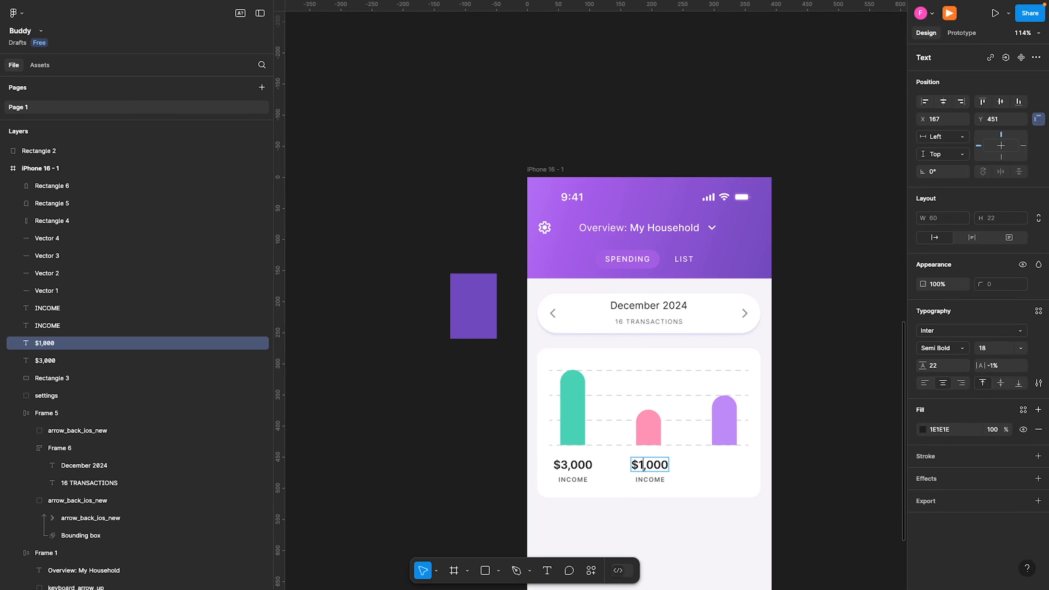
pyautogui.press('Left')
pyautogui.press('BackSpace')
pyautogui.write('2')
pyautogui.press('BackSpace')
pyautogui.write('5')
# - Change the copied category label below the pink bar to EXPENSES
pyautogui.doubleClick(641, 479)
pyautogui.write('EXP')
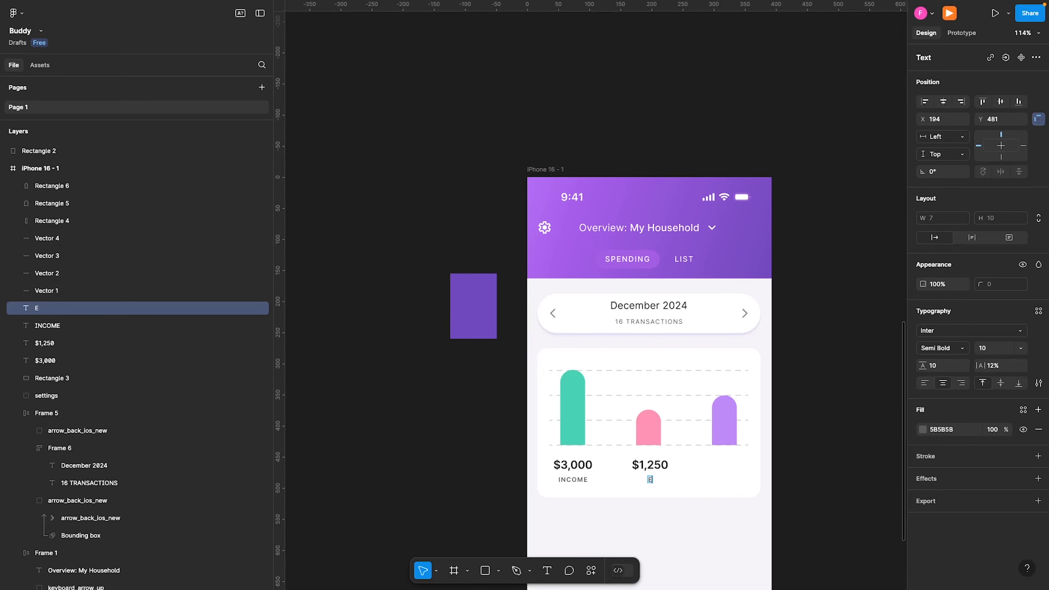
pyautogui.write('ENS')
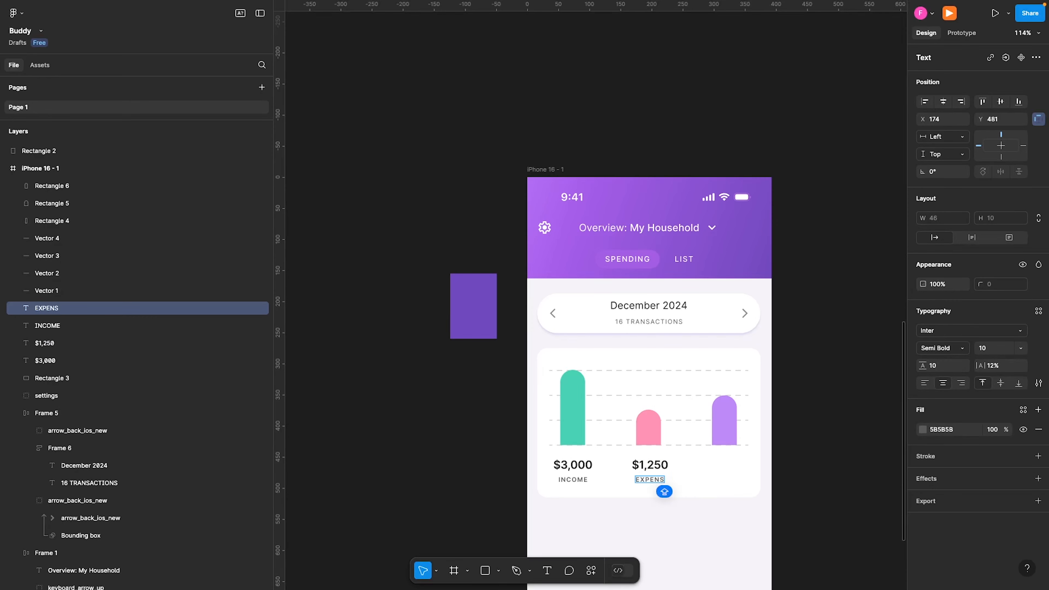
pyautogui.write('ES')
pyautogui.press('Escape')
# - Duplicate the $1,250 and EXPENSES texts together and centre the copies below the purple bar
pyautogui.keyDown('shift'); pyautogui.click(650, 466); pyautogui.keyUp('shift')
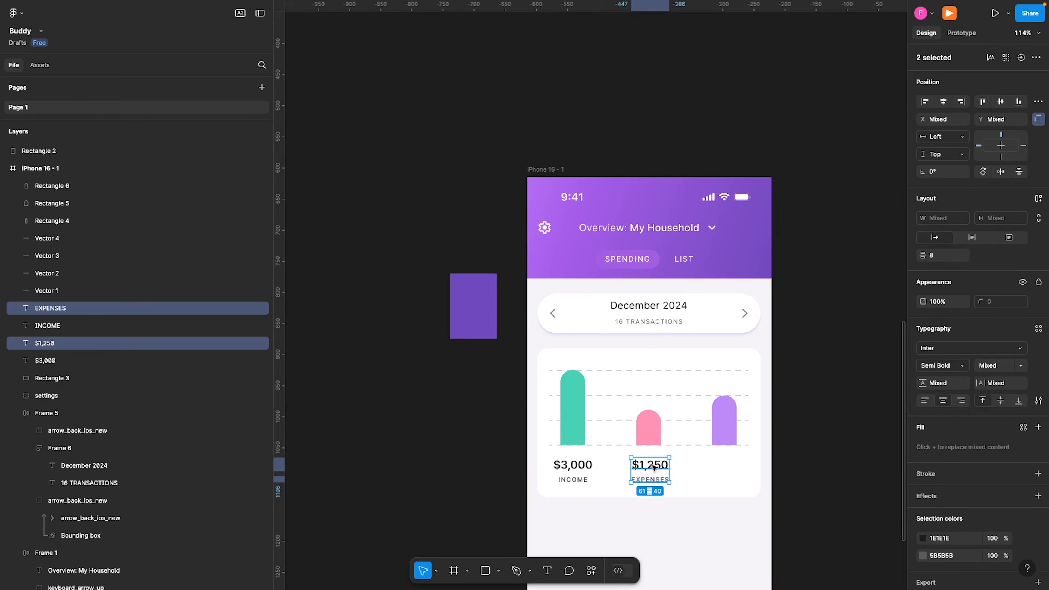
pyautogui.moveTo(652, 480); pyautogui.dragTo(729, 481)
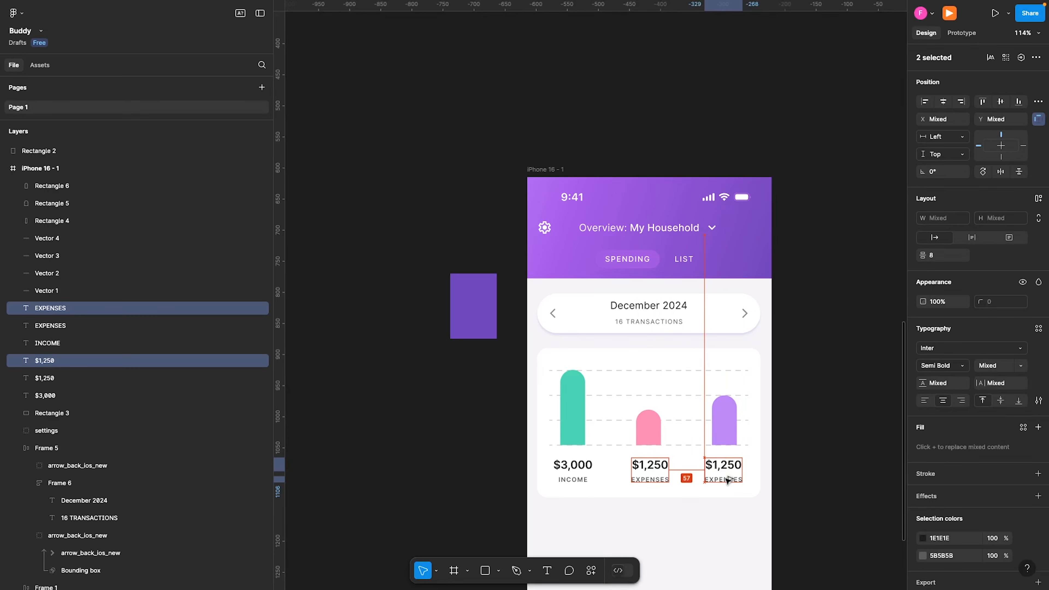
pyautogui.moveTo(729, 481); pyautogui.dragTo(727, 480)
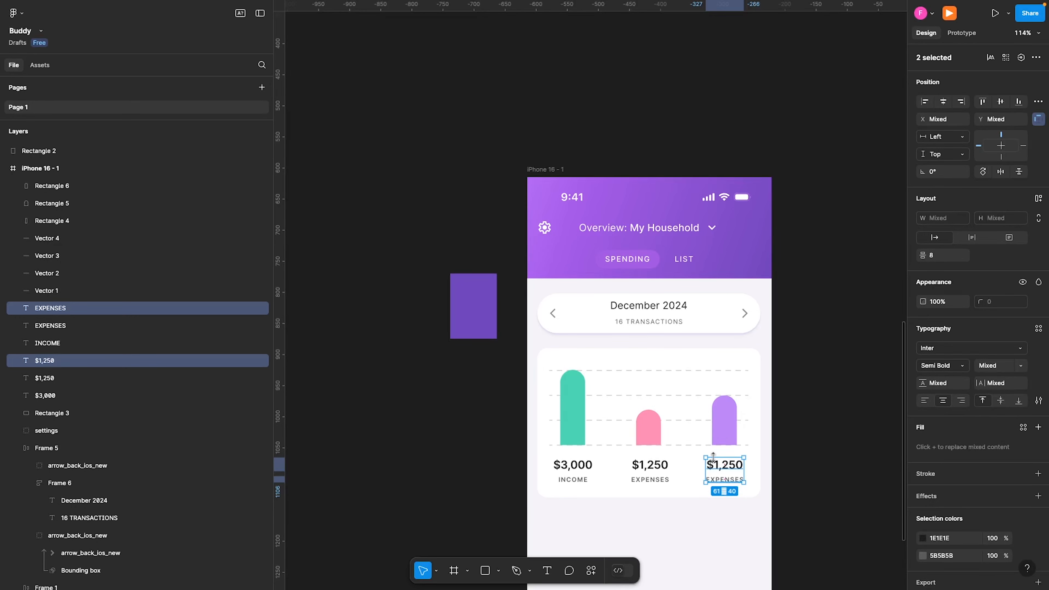
# - Change the copied amount below the purple bar to $1,750
pyautogui.doubleClick(727, 465)
pyautogui.click(729, 466)
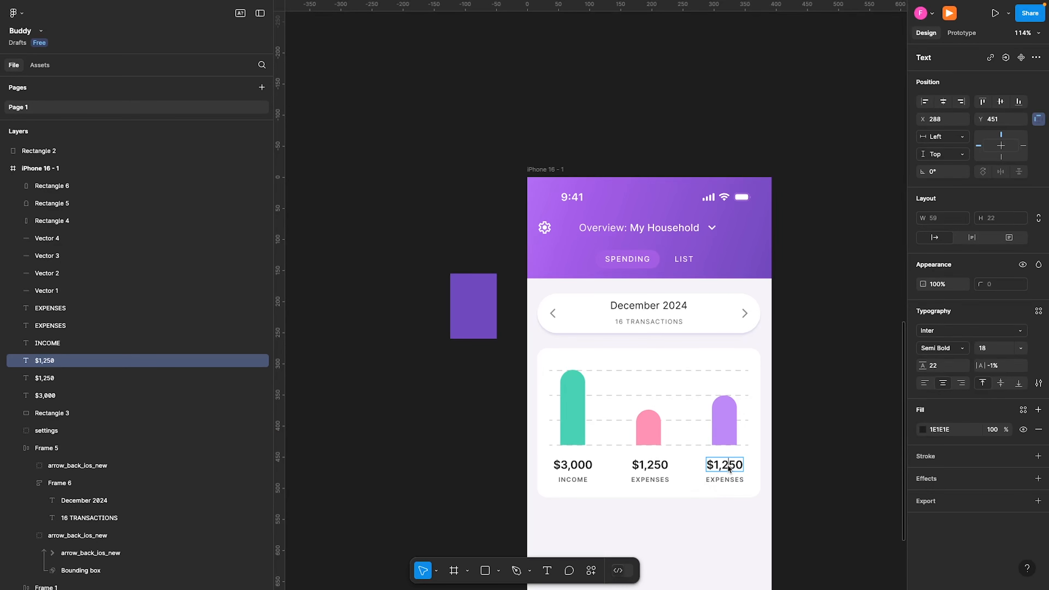
pyautogui.press('BackSpace')
pyautogui.write('7')
pyautogui.press('Escape')
# - Change the category label below the purple bar to LEFT
pyautogui.doubleClick(733, 479)
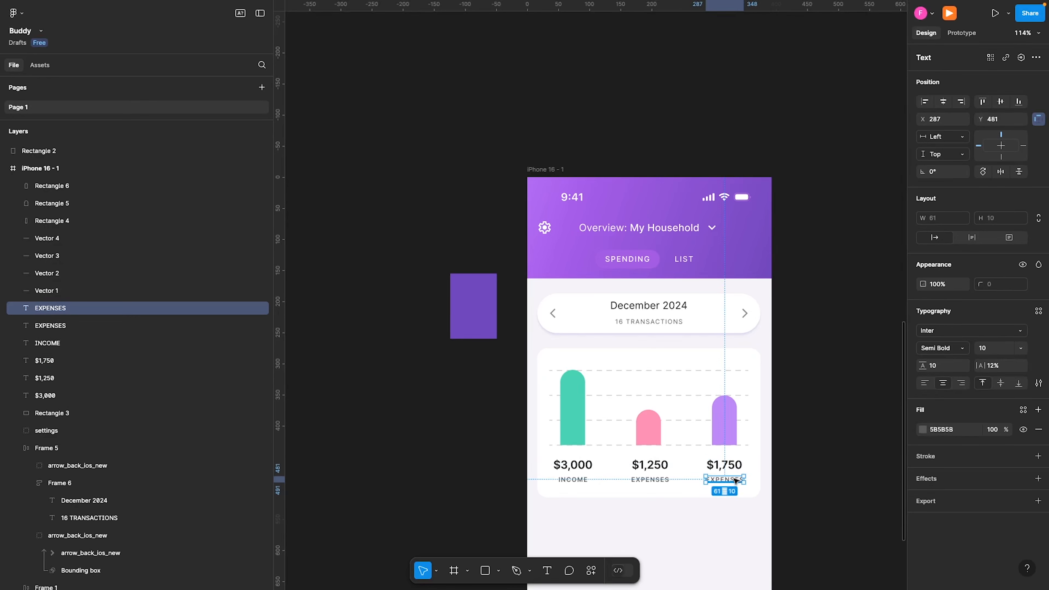
pyautogui.press('BackSpace')
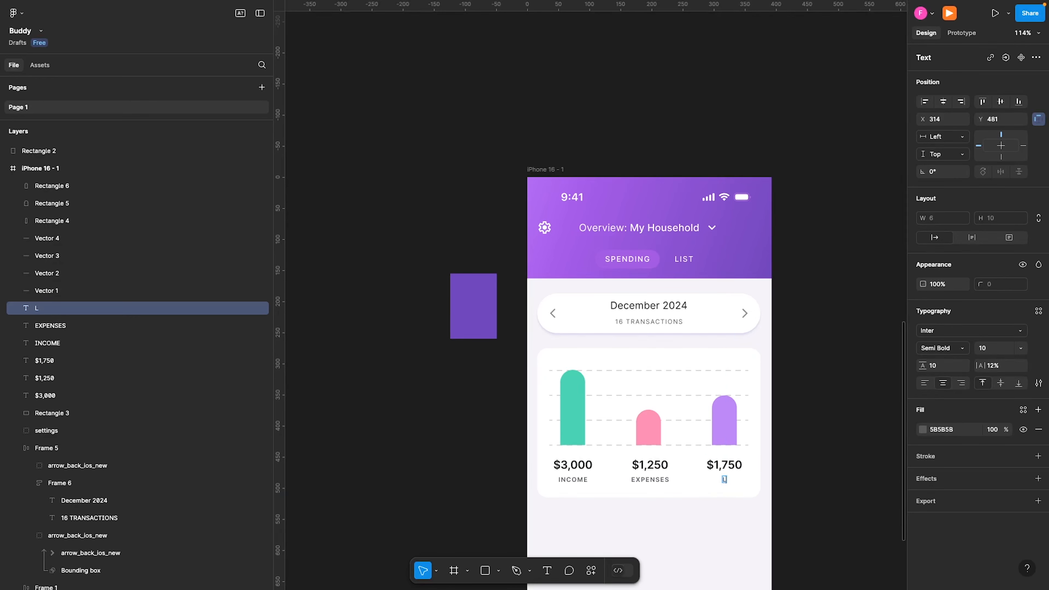
pyautogui.write('LEFT')
pyautogui.press('Escape')
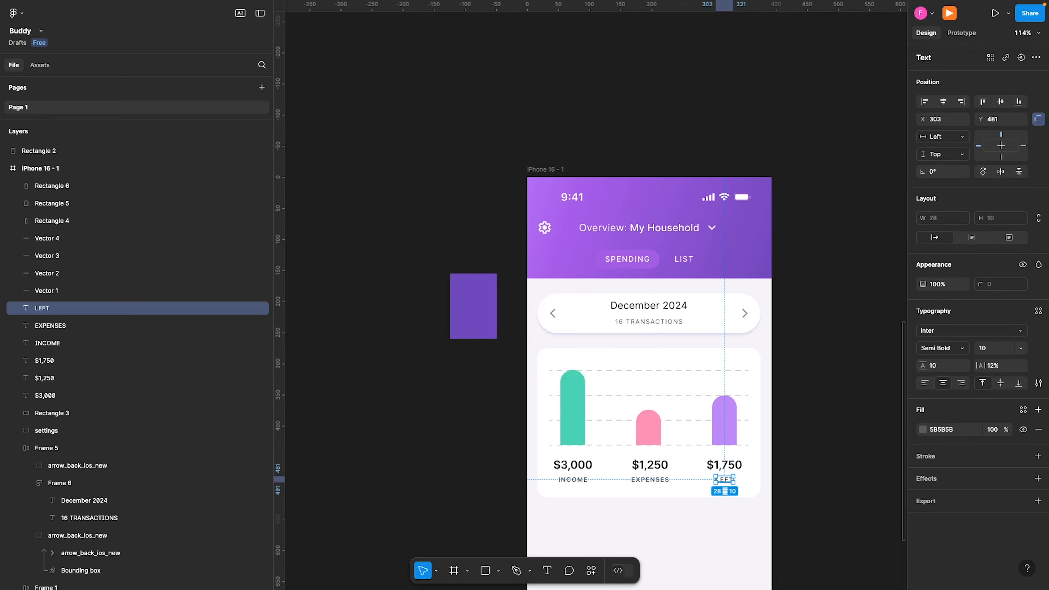
pyautogui.click(791, 463)
# - Run Beautiful Shadows on the white chart card and sample the shadow colour from the purple rectangle beside the phone frame
pyautogui.scroll(-3, 765, 465)
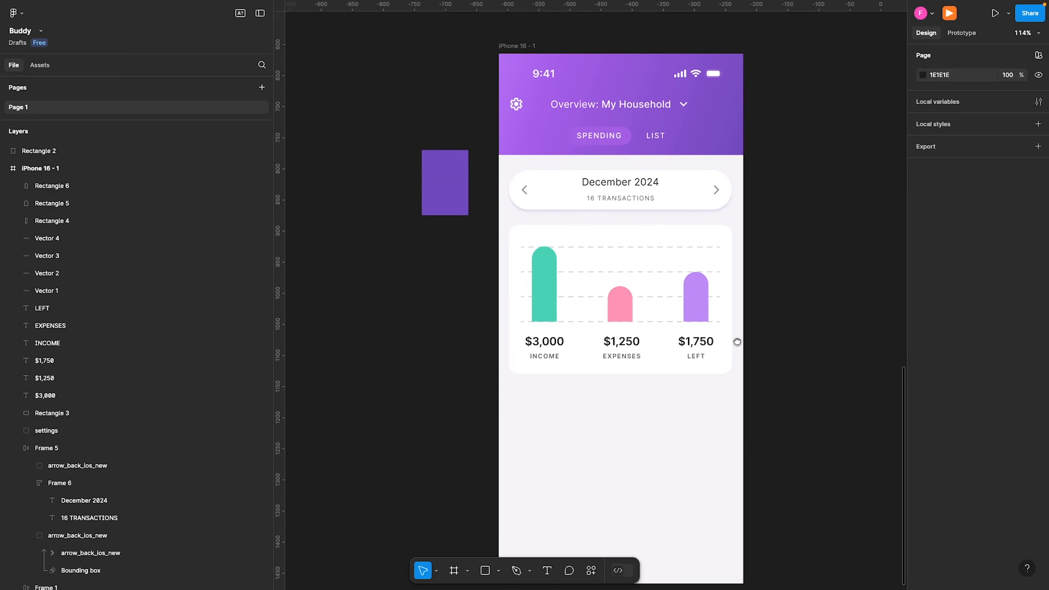
pyautogui.click(668, 366)
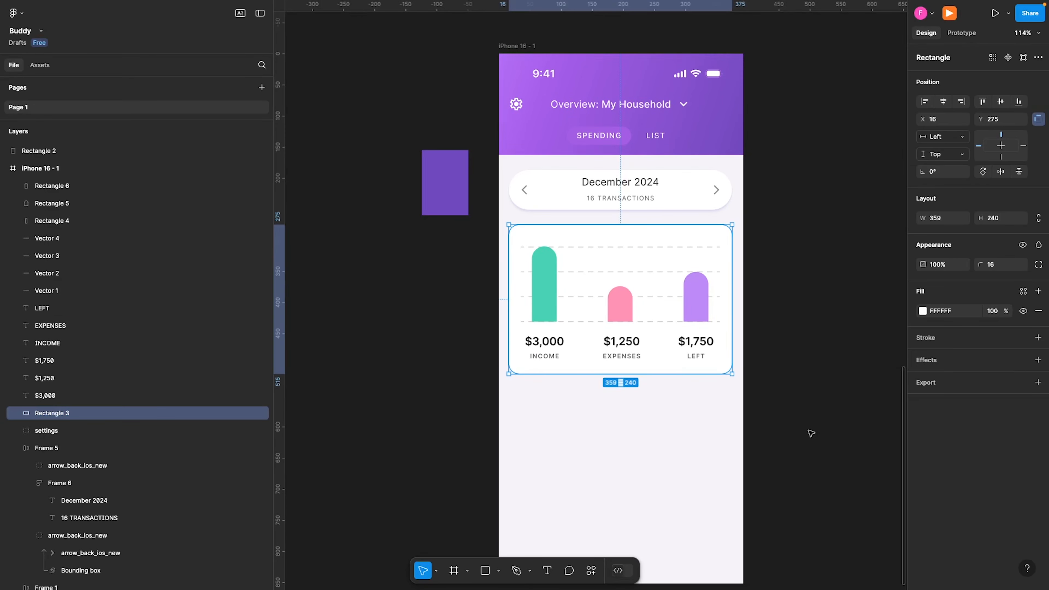
pyautogui.click(591, 571)
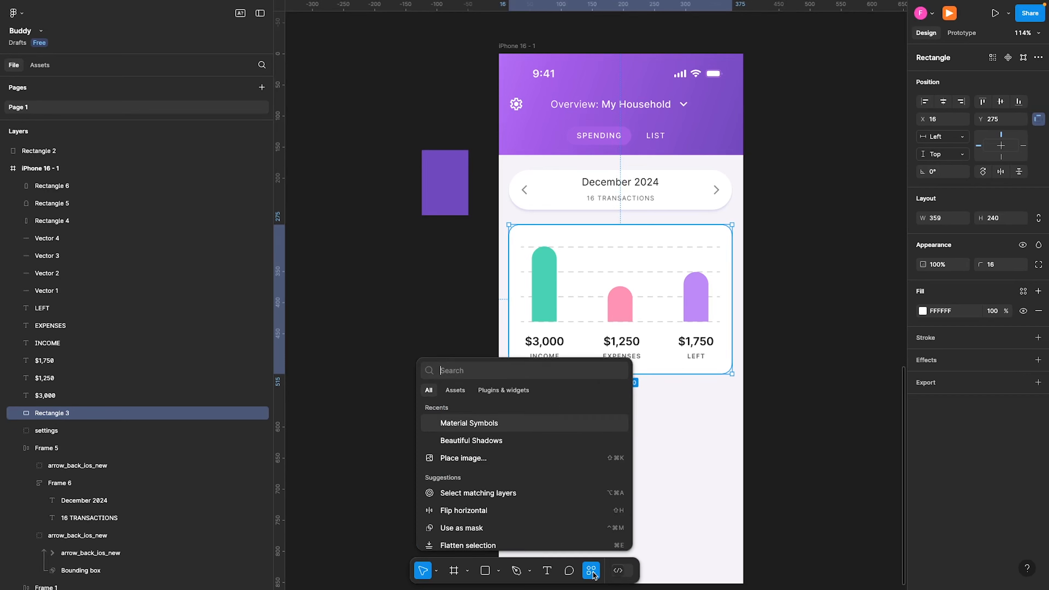
pyautogui.click(470, 440)
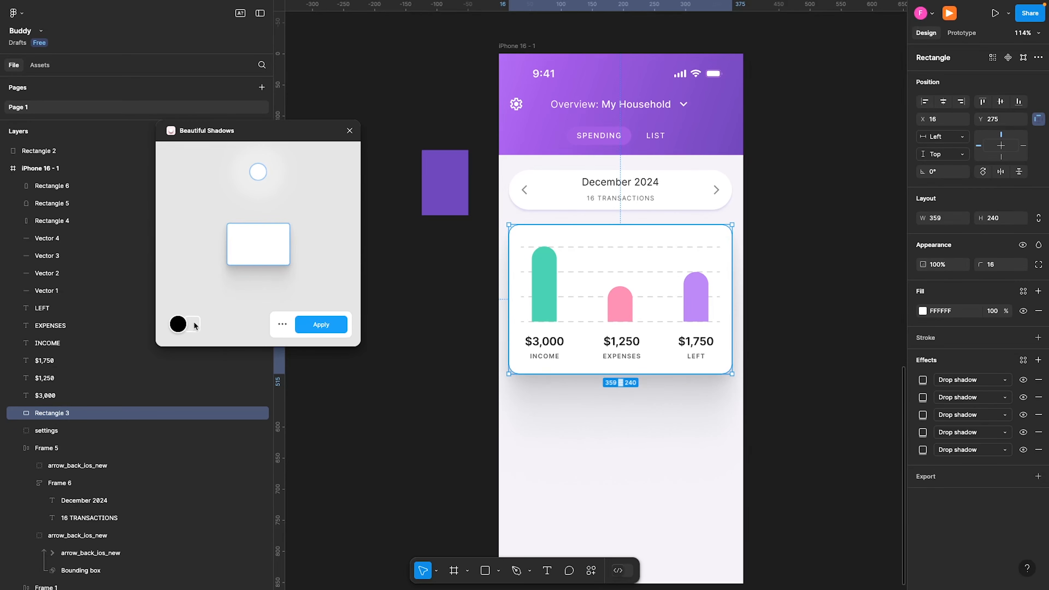
pyautogui.click(179, 325)
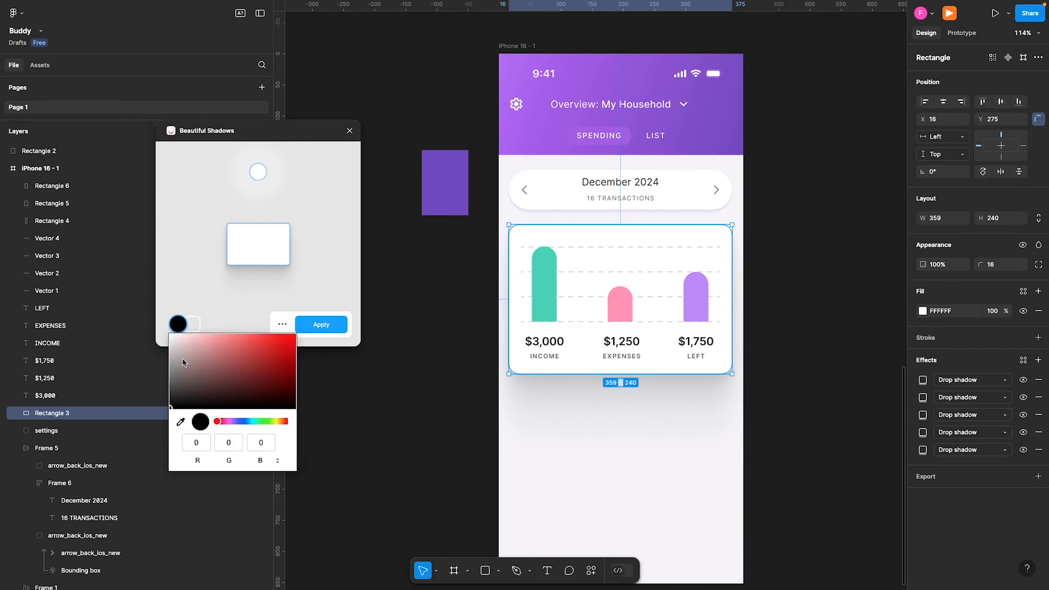
pyautogui.click(180, 421)
pyautogui.click(441, 191)
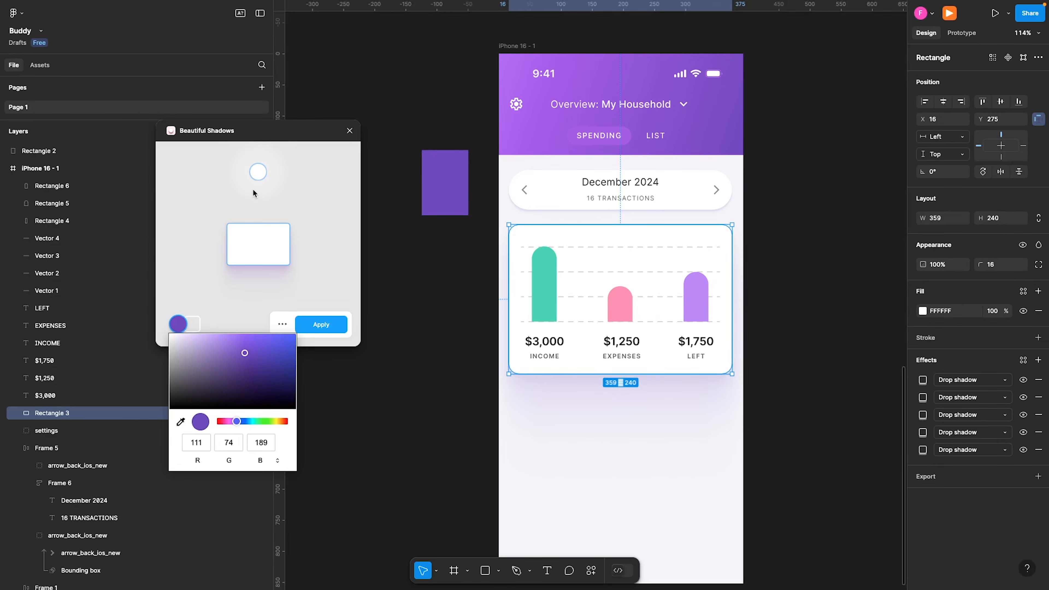
# - Move the shadow's light source to just below the centre of the card preview and apply the shadow
pyautogui.click(254, 172)
pyautogui.moveTo(255, 172); pyautogui.dragTo(256, 242)
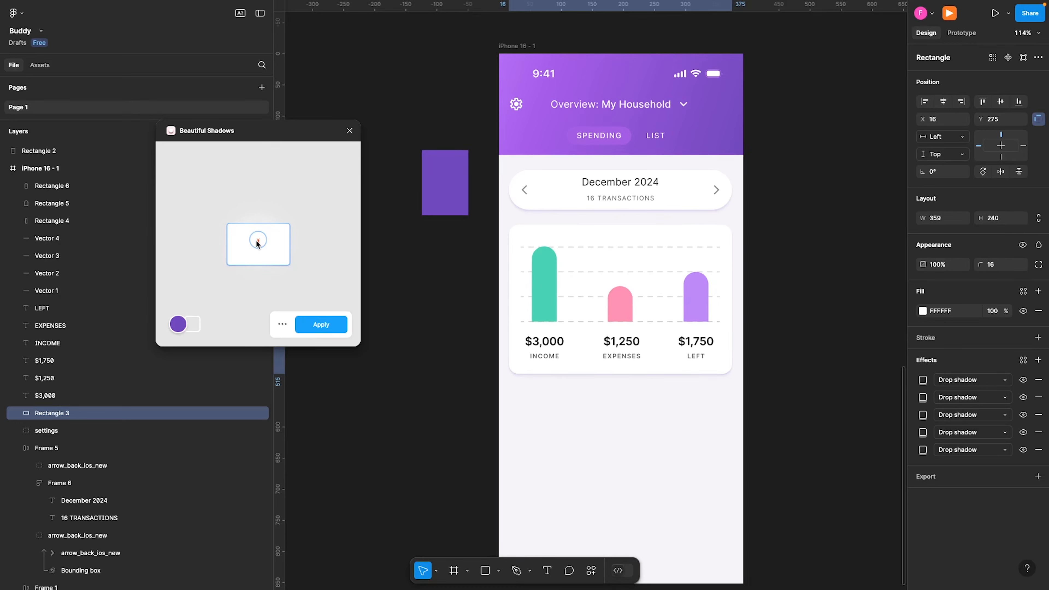
pyautogui.moveTo(256, 240)
pyautogui.mouseDown()
pyautogui.moveTo(268, 194)
pyautogui.moveTo(254, 264)
pyautogui.moveTo(256, 250)
pyautogui.mouseUp()
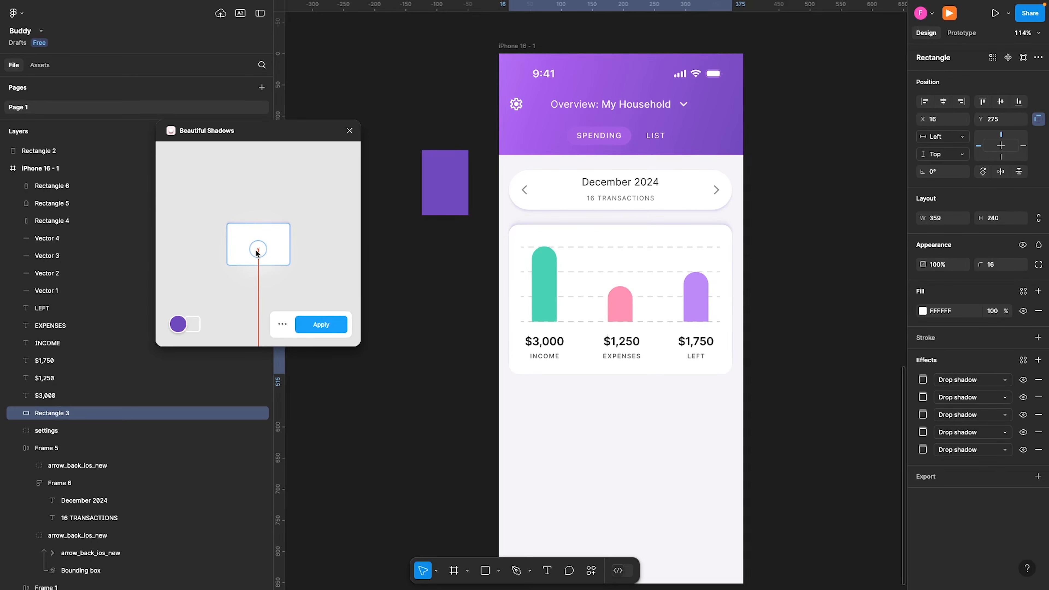
pyautogui.click(316, 323)
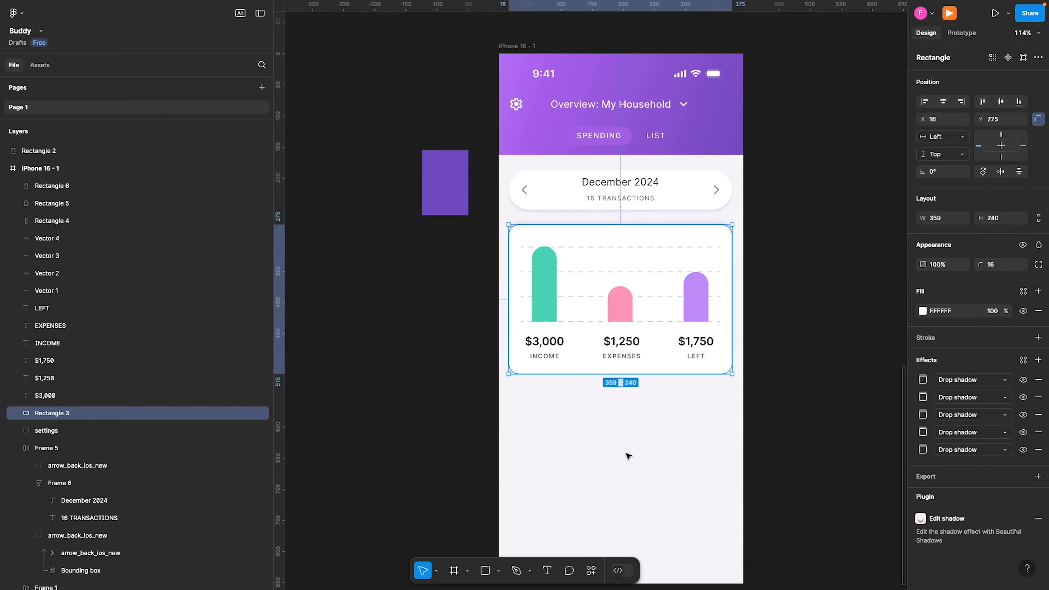
# - Reopen the chart card's shadow in Beautiful Shadows, move the light source just above the preview's centre and apply it
pyautogui.click(593, 573)
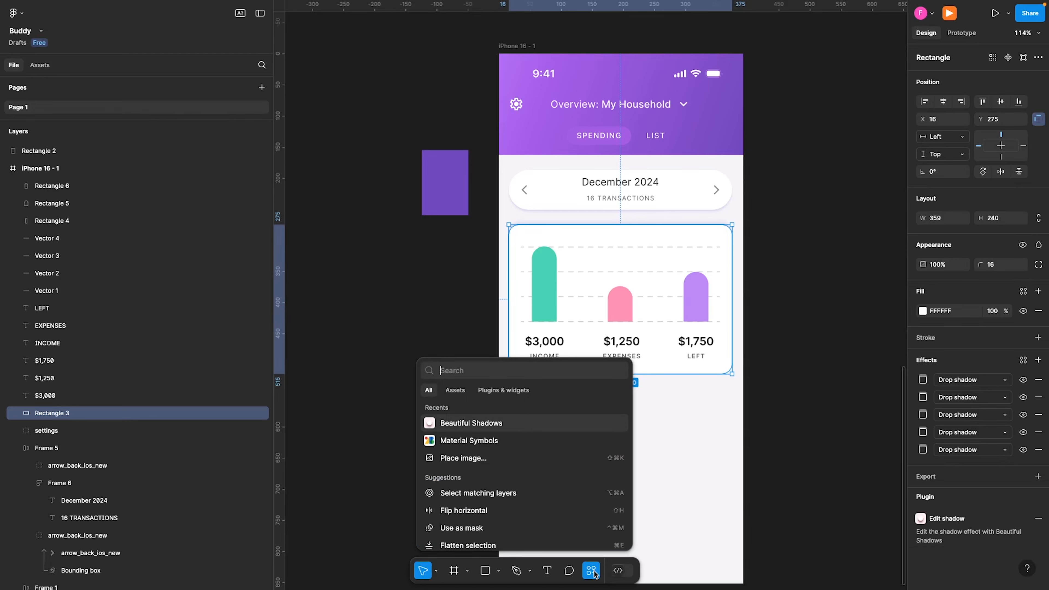
pyautogui.click(466, 423)
pyautogui.moveTo(259, 249)
pyautogui.mouseDown()
pyautogui.moveTo(260, 219)
pyautogui.moveTo(262, 241)
pyautogui.mouseUp()
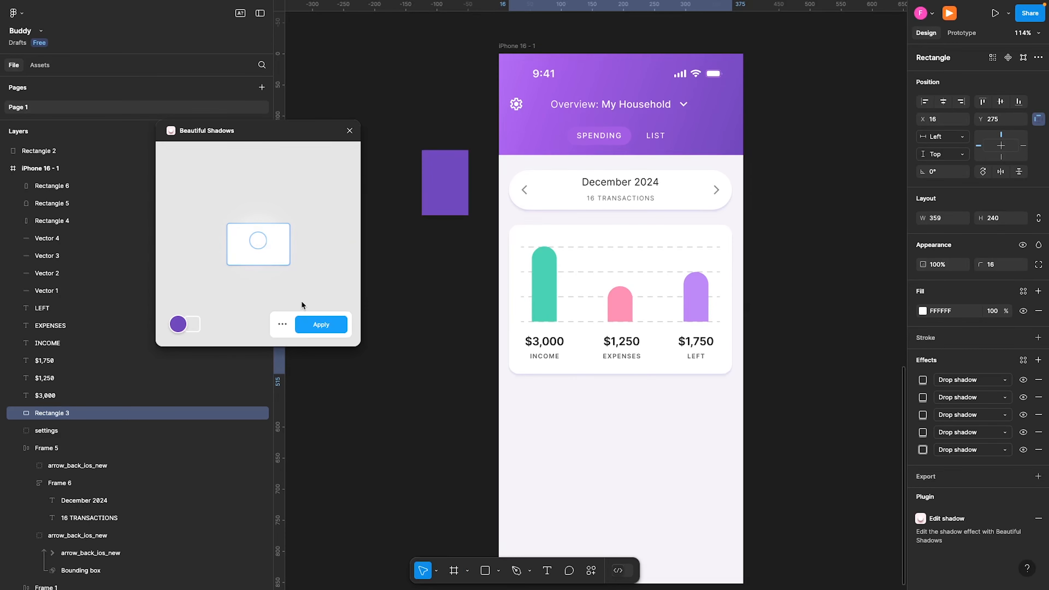
pyautogui.click(321, 325)
# - Reopen the December 2024 selector's shadow in Beautiful Shadows, fine-tune the light source just above centre and apply it
pyautogui.click(569, 190)
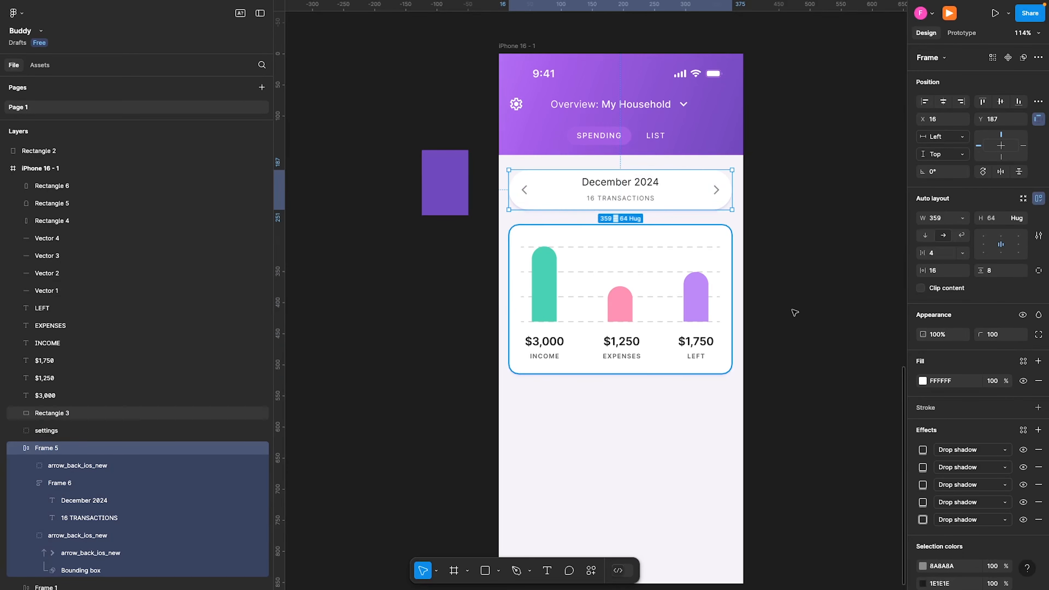
pyautogui.click(591, 570)
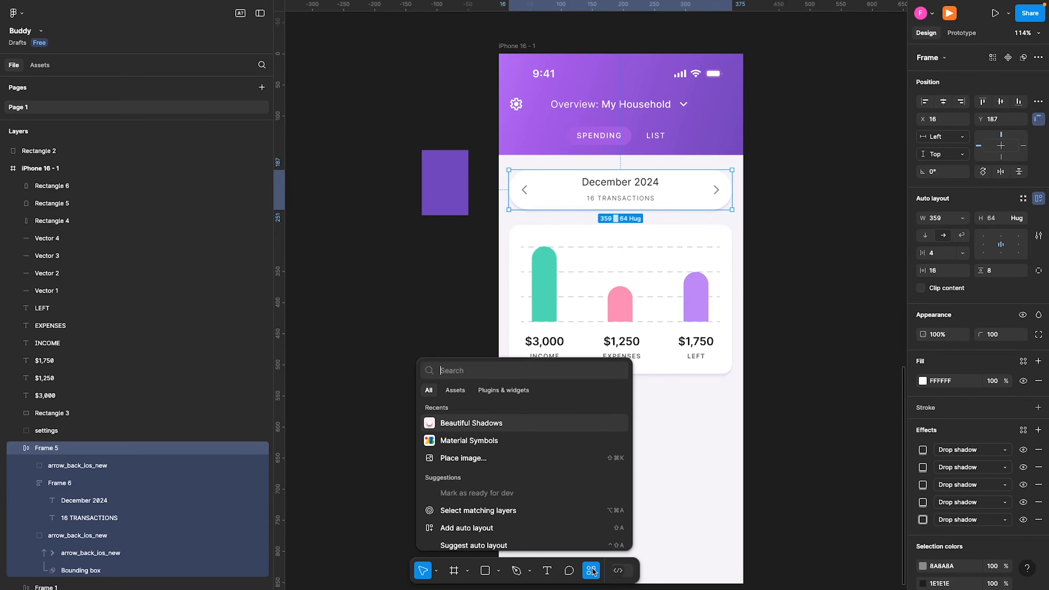
pyautogui.click(489, 423)
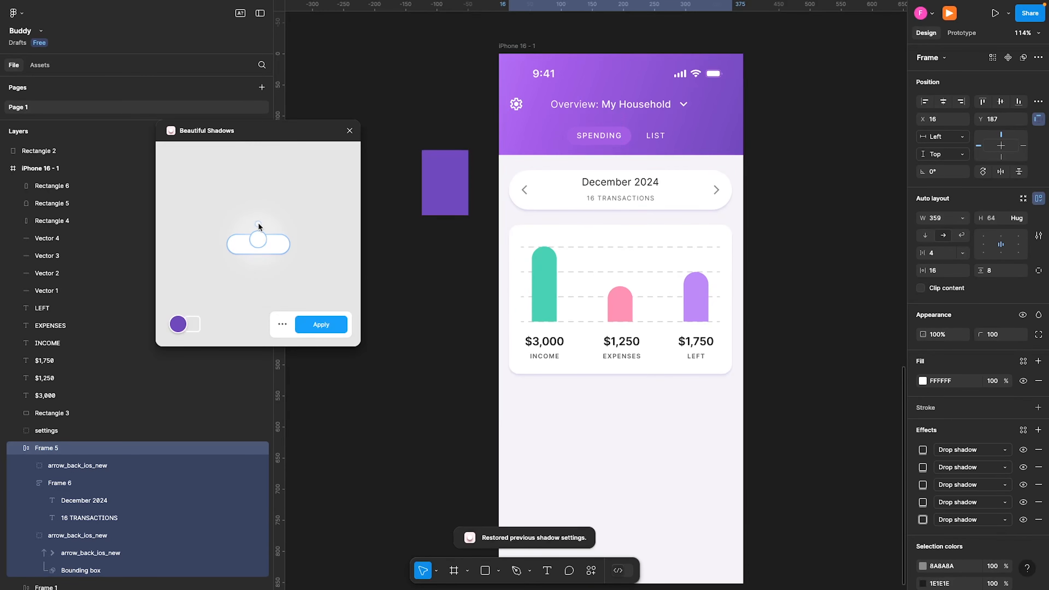
pyautogui.moveTo(259, 240); pyautogui.dragTo(260, 238)
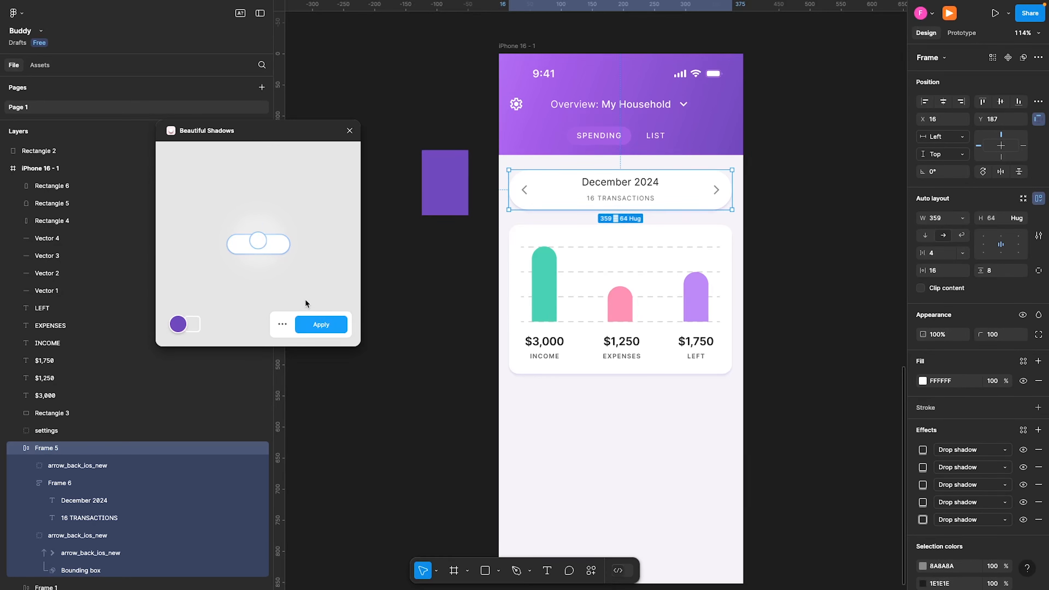
pyautogui.click(318, 325)
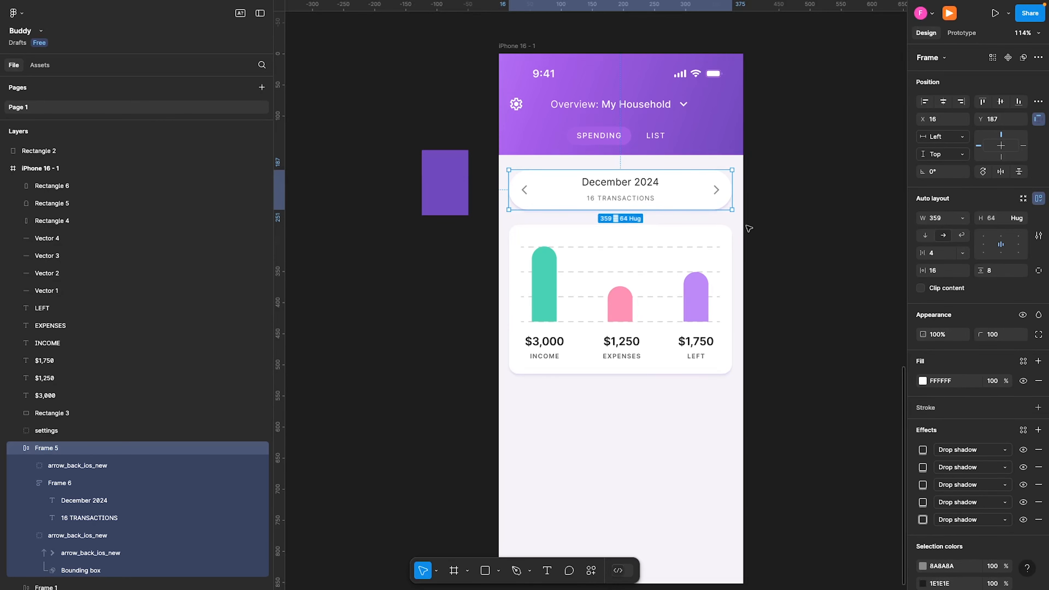
# - Try moving the chart card's shadow light source towards the upper edge of the Beautiful Shadows preview
pyautogui.click(842, 335)
pyautogui.scroll(-1, 804, 334)
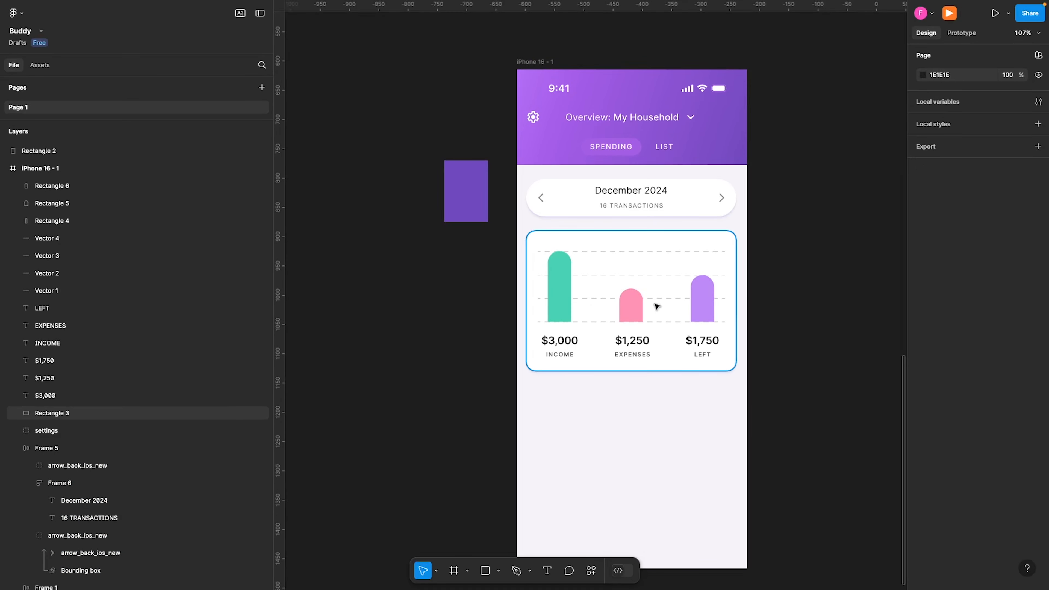
pyautogui.click(700, 245)
pyautogui.click(591, 570)
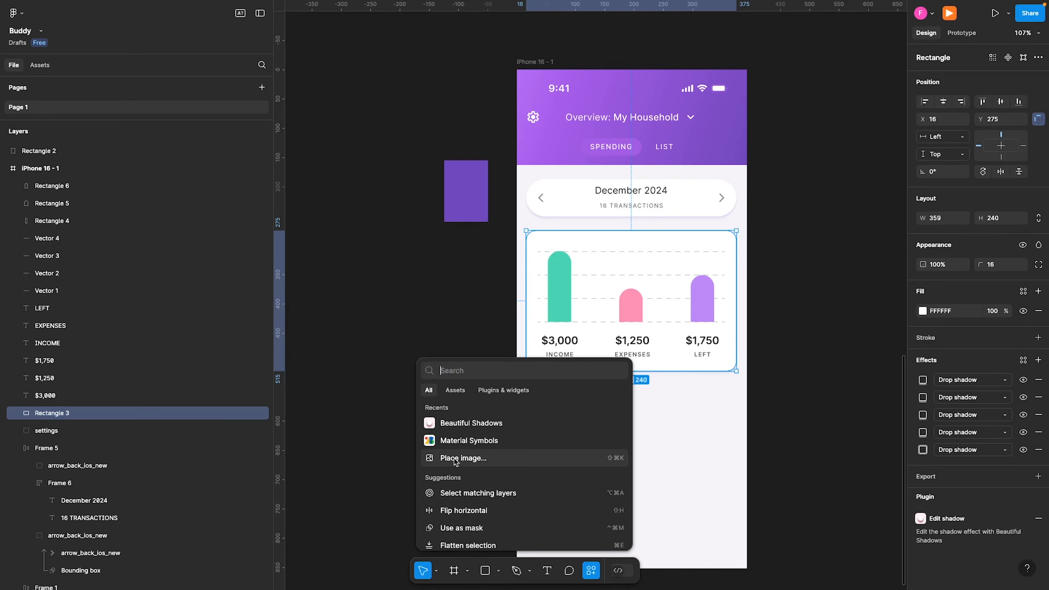
pyautogui.click(475, 426)
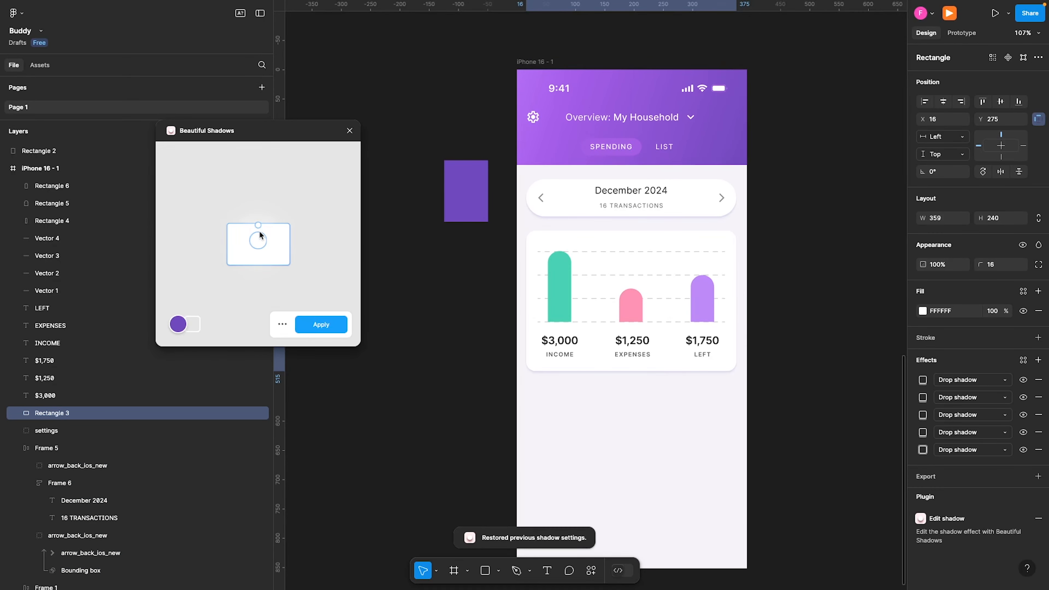
pyautogui.moveTo(263, 220)
pyautogui.mouseDown()
pyautogui.moveTo(262, 249)
pyautogui.moveTo(266, 226)
pyautogui.mouseUp()
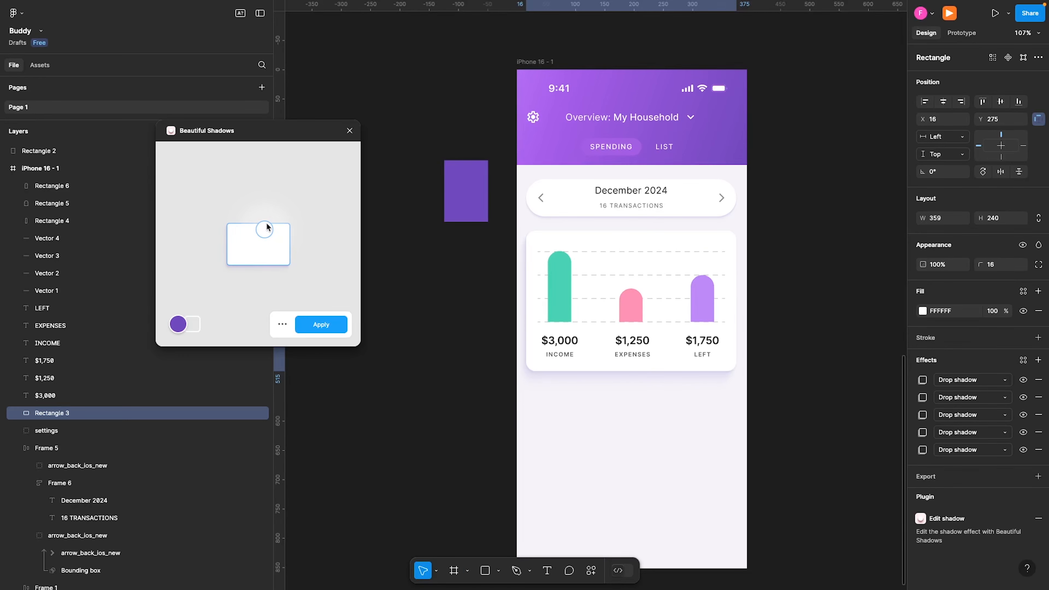
pyautogui.click(783, 375)
pyautogui.scroll(-2, 784, 375)
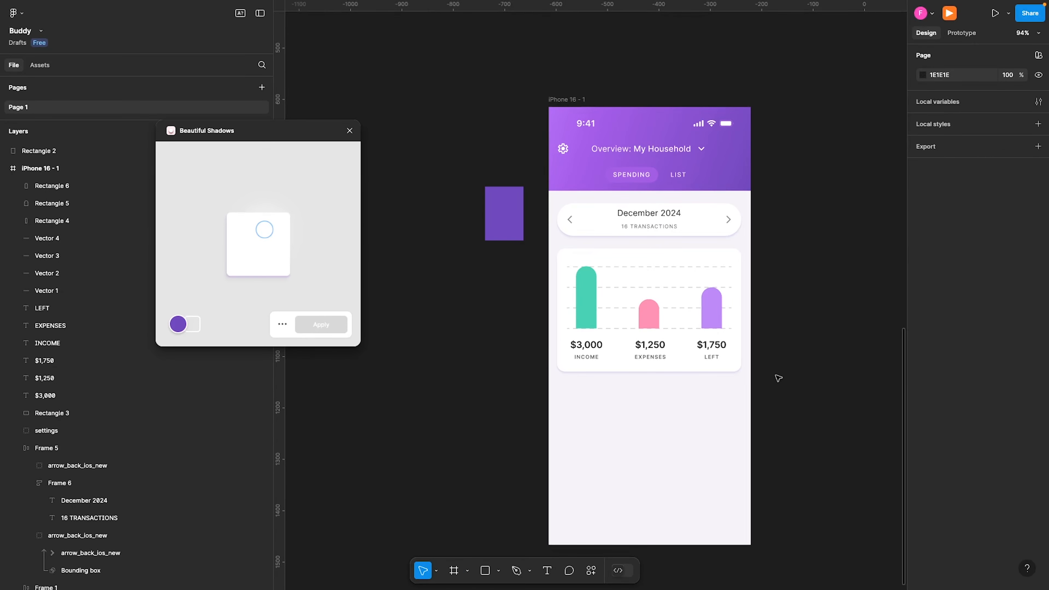
# - Reopen the chart card's shadow in Beautiful Shadows, fine-tune the light source just above the preview's centre and apply it
pyautogui.scroll(-5, 763, 405)
pyautogui.hscroll(5, 763, 404)
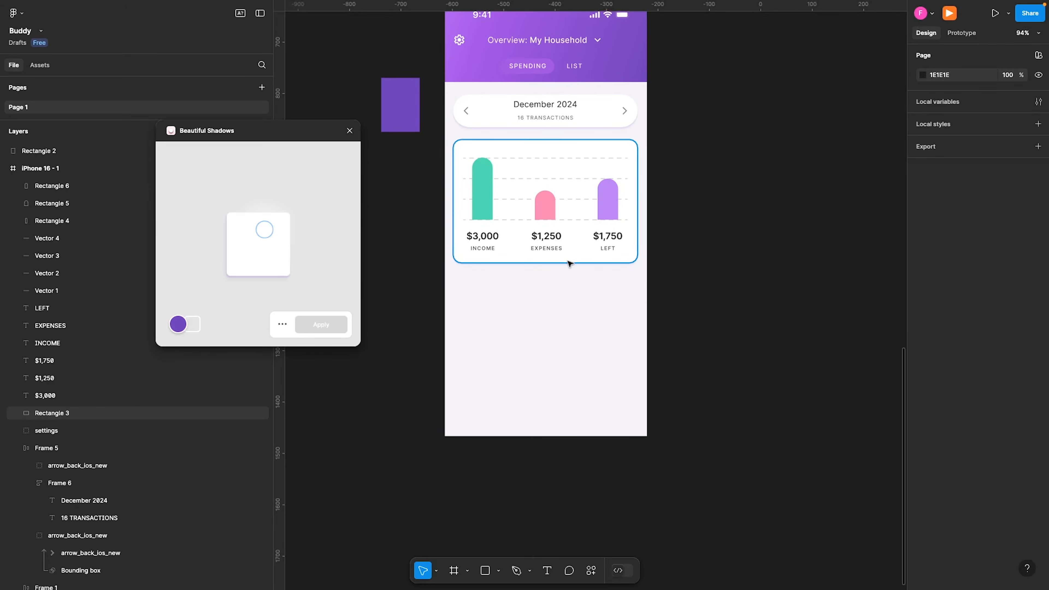
pyautogui.click(598, 244)
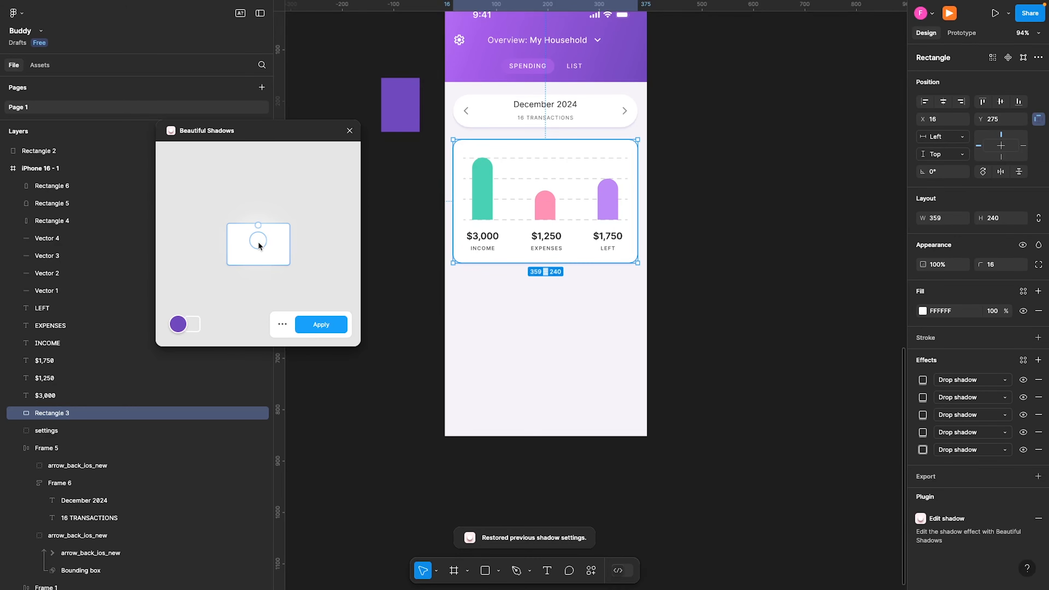
pyautogui.moveTo(258, 243); pyautogui.dragTo(258, 237)
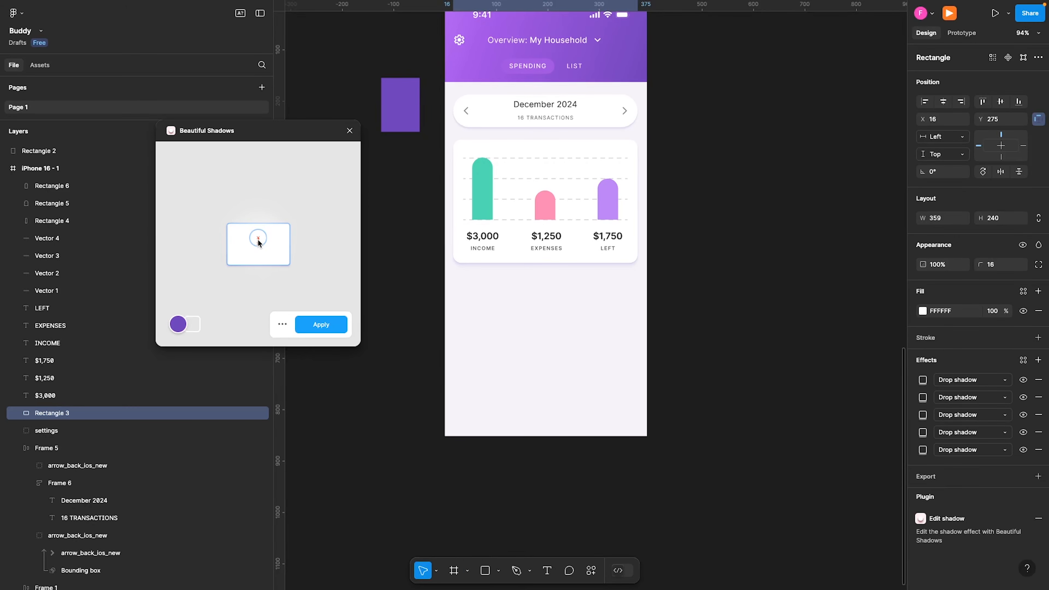
pyautogui.moveTo(258, 243); pyautogui.dragTo(258, 245)
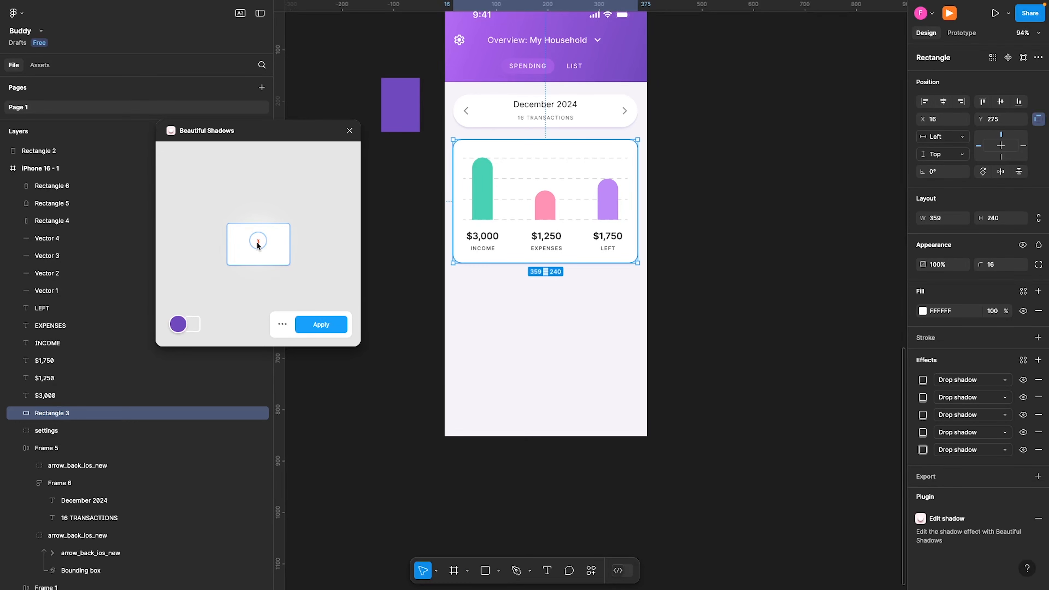
pyautogui.click(257, 246)
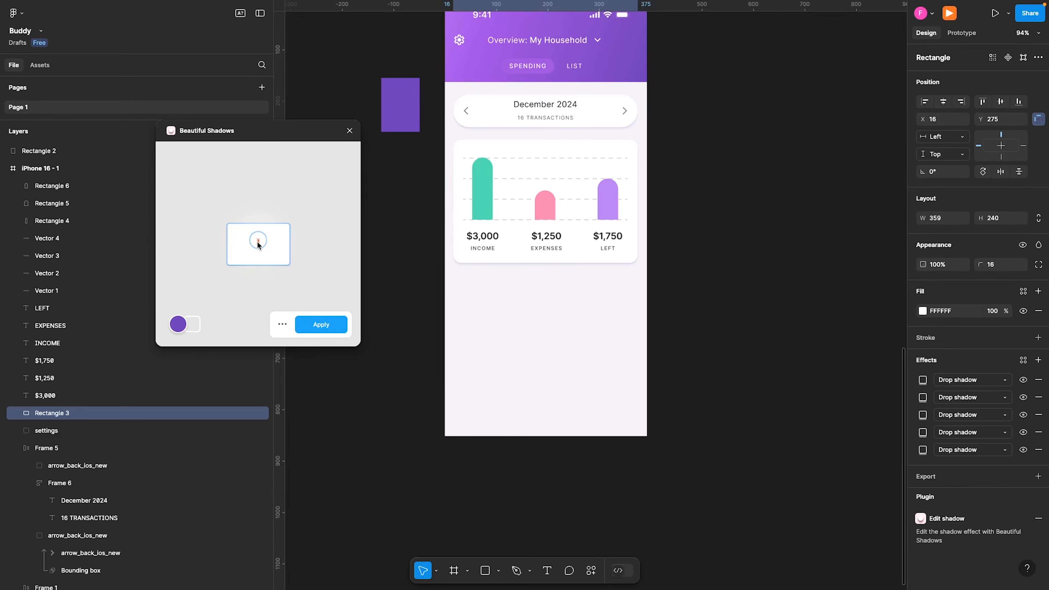
pyautogui.click(321, 324)
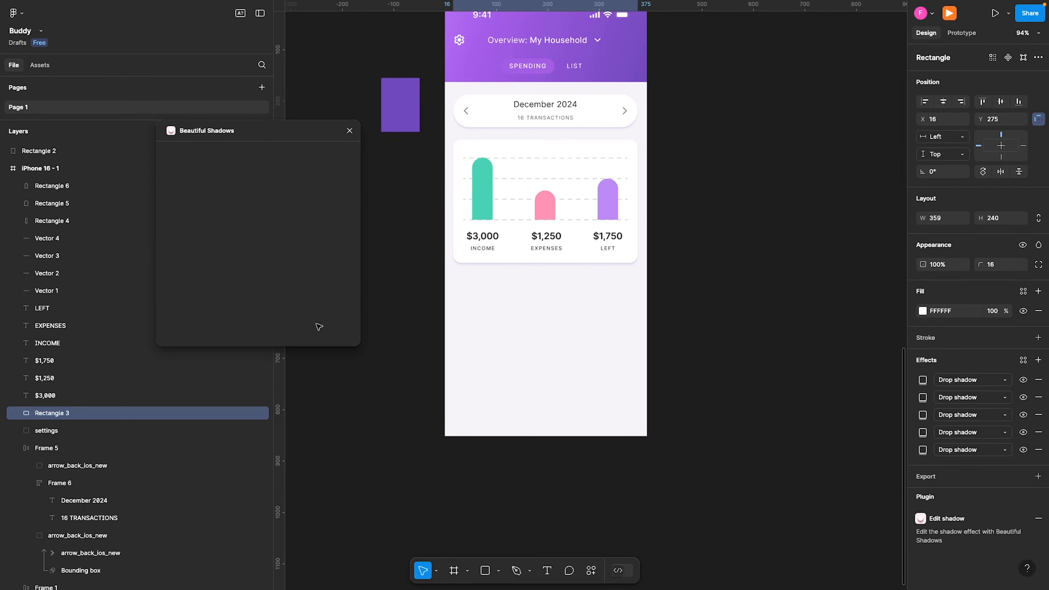
# - Duplicate the white chart card rectangle into the empty area below the chart, aligned with the original
pyautogui.click(739, 247)
pyautogui.scroll(-3, 633, 268)
pyautogui.scroll(2, 633, 268)
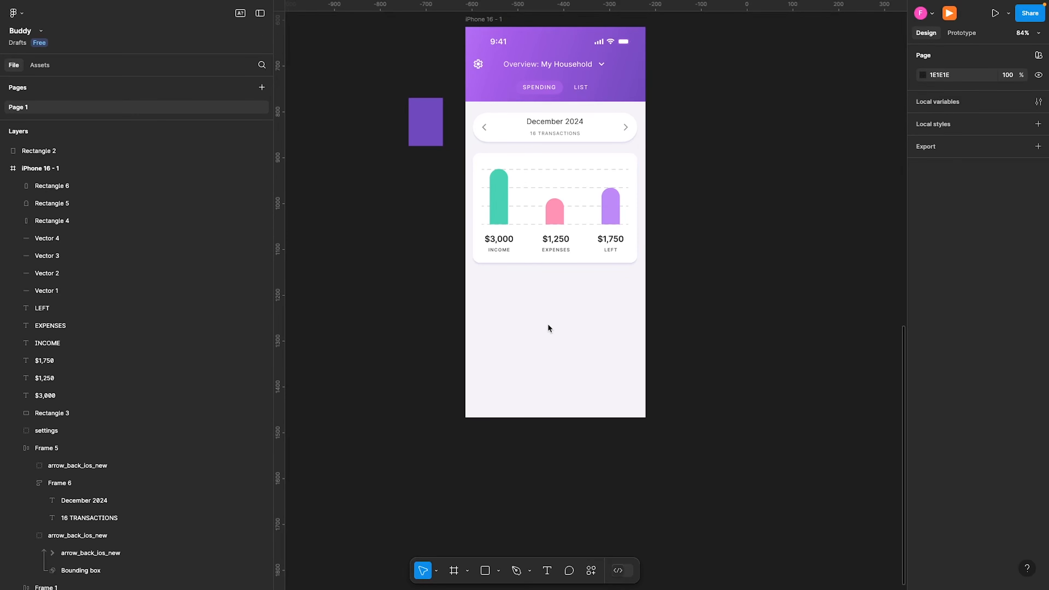
pyautogui.click(555, 159)
pyautogui.moveTo(556, 157); pyautogui.dragTo(562, 286)
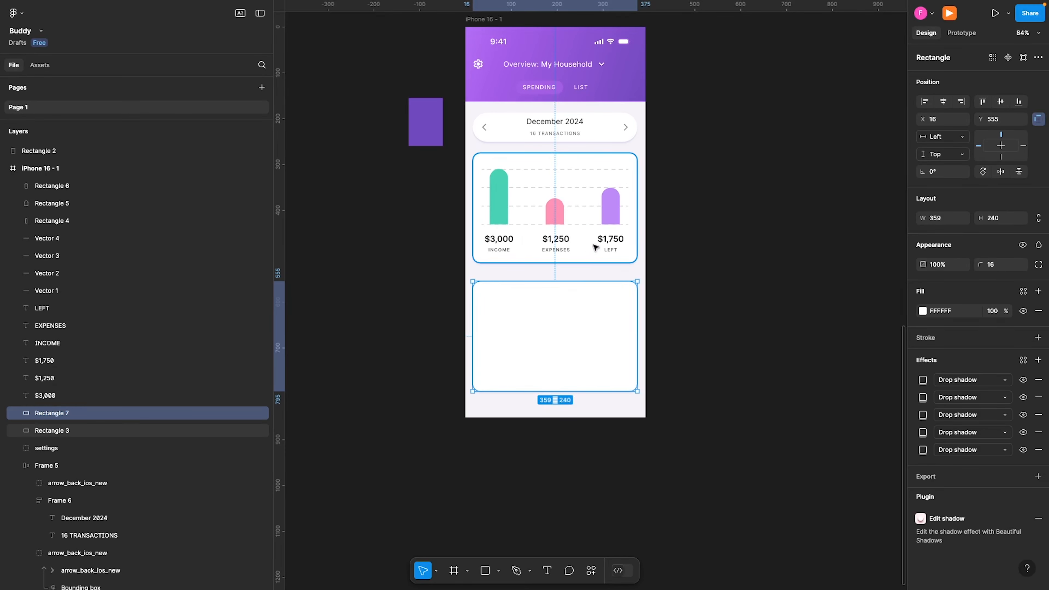
# - Position the duplicated card at Y 539 beneath the chart card and extend its height to 269
pyautogui.hotkey('shift', 'Up')
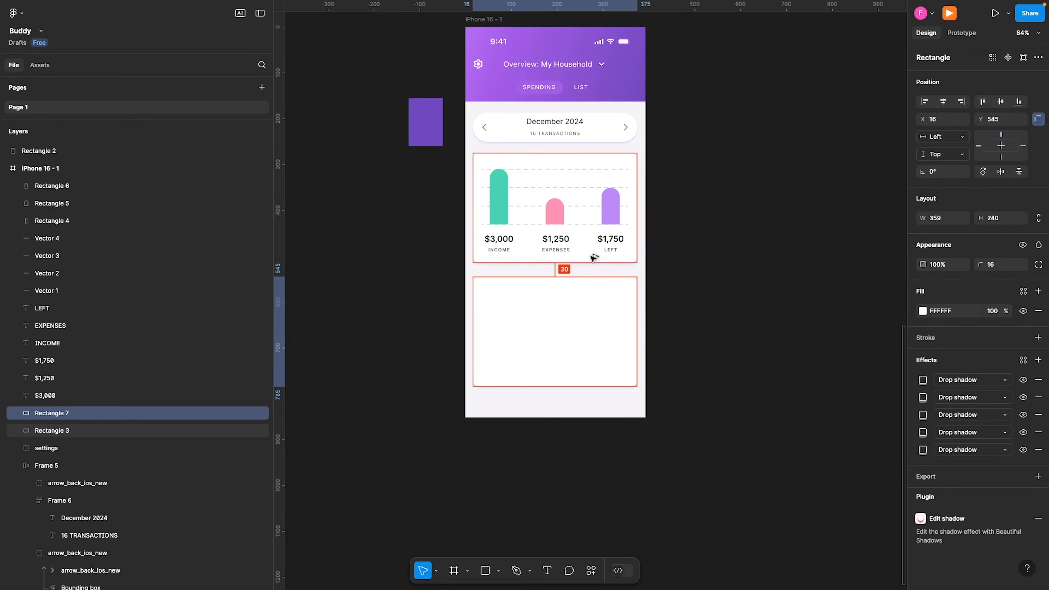
pyautogui.press('Up')
pyautogui.press('Up')
pyautogui.press('Up')
pyautogui.press('Up')
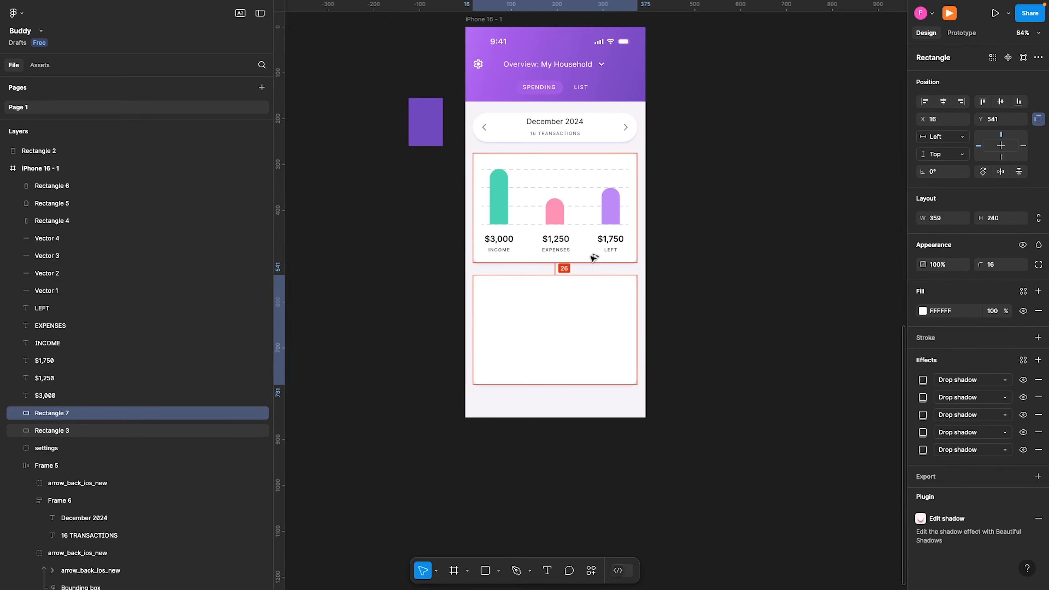
pyautogui.press('Up')
pyautogui.press('Up')
pyautogui.press('Up')
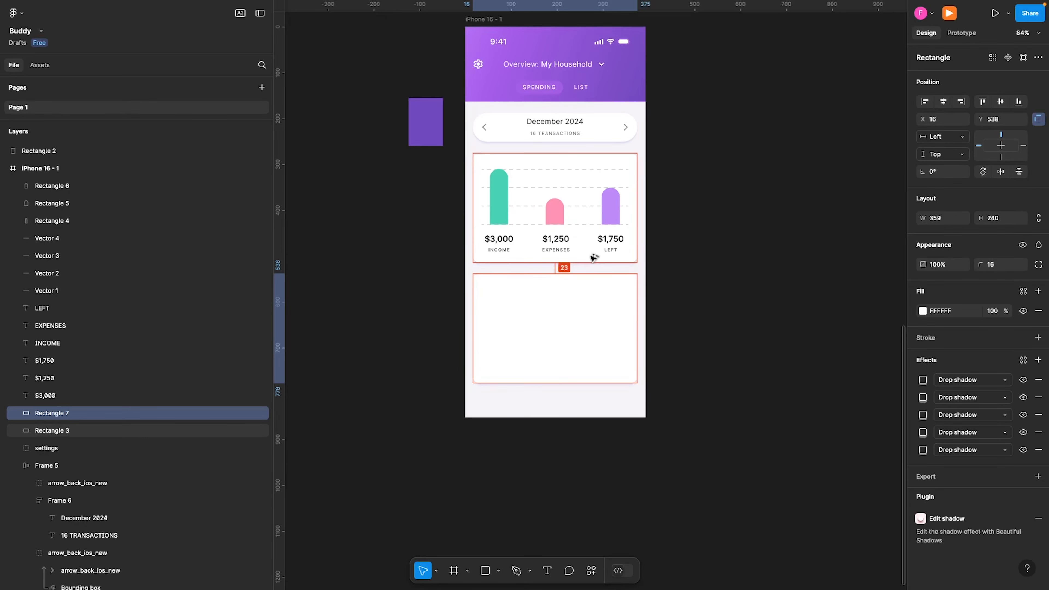
pyautogui.press('Down')
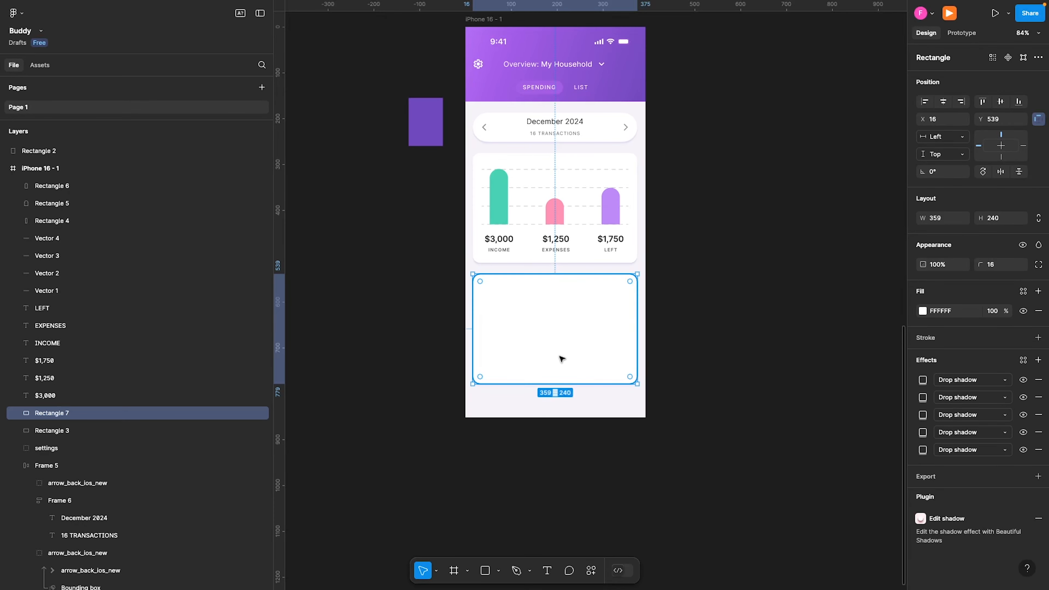
pyautogui.moveTo(551, 383); pyautogui.dragTo(549, 397)
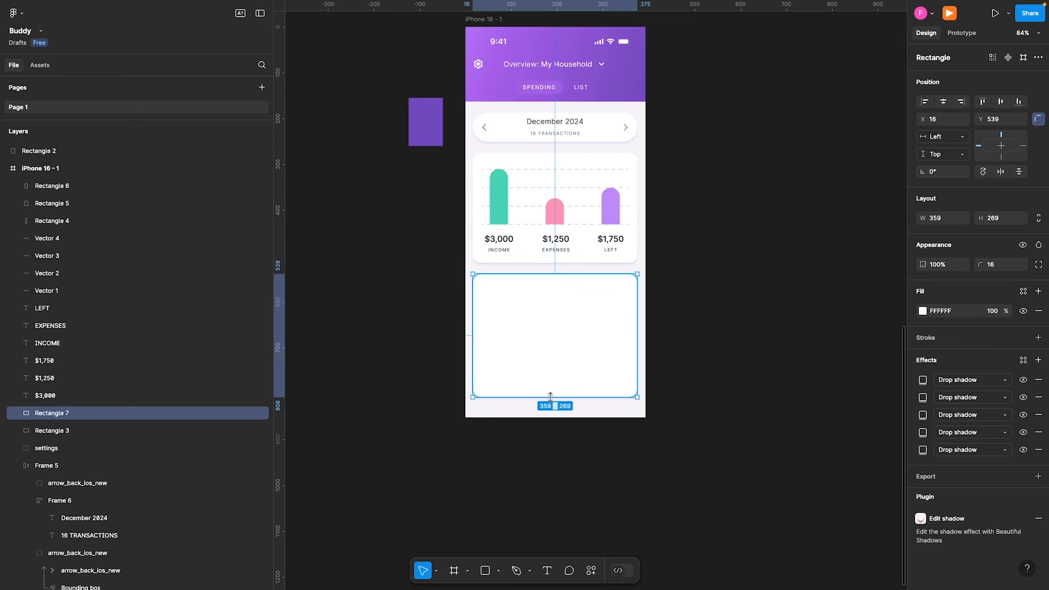
# - Copy the INCOME label into the upper left corner of the new card and change its text to EXPENSES
pyautogui.click(500, 251)
pyautogui.moveTo(501, 253); pyautogui.dragTo(495, 292)
pyautogui.doubleClick(499, 288)
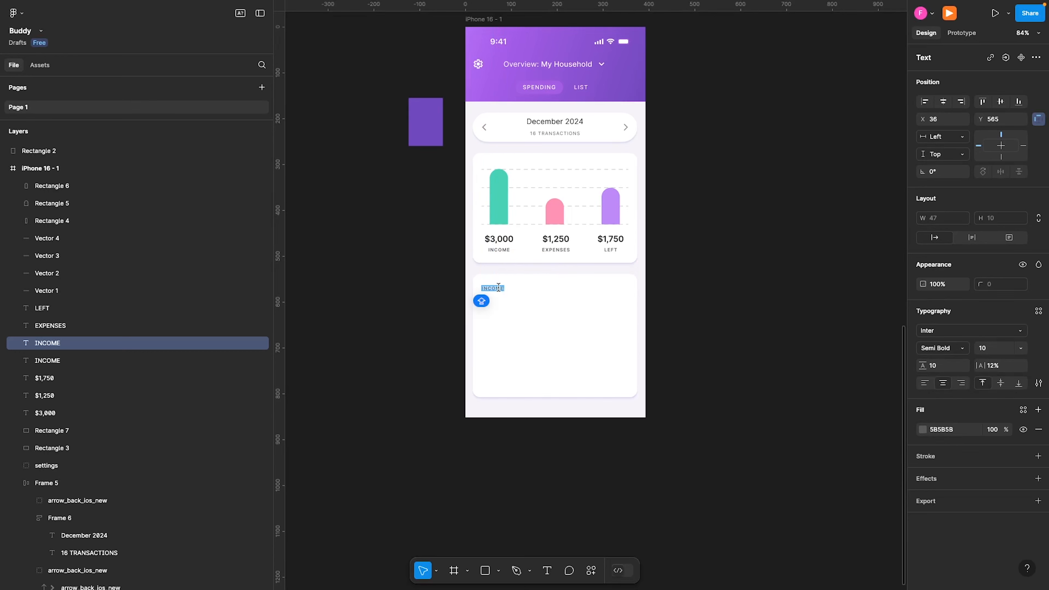
pyautogui.write('EXPENSES')
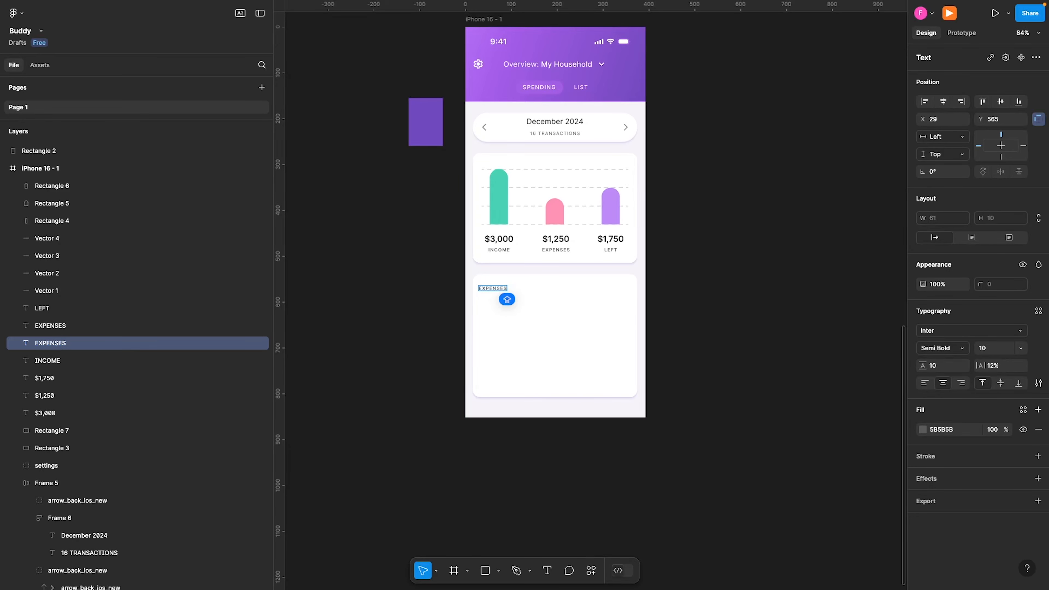
pyautogui.press('Escape')
# - Nudge the new card's EXPENSES label to X 32 and Y 563, 16 px from the card's left edge
pyautogui.scroll(5, 499, 290)
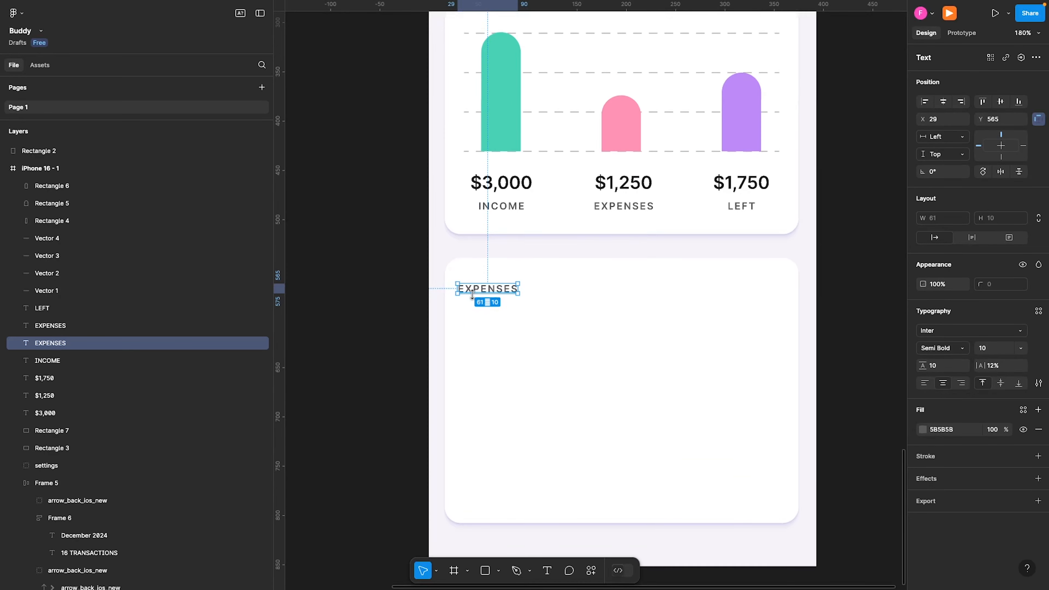
pyautogui.press('alt')
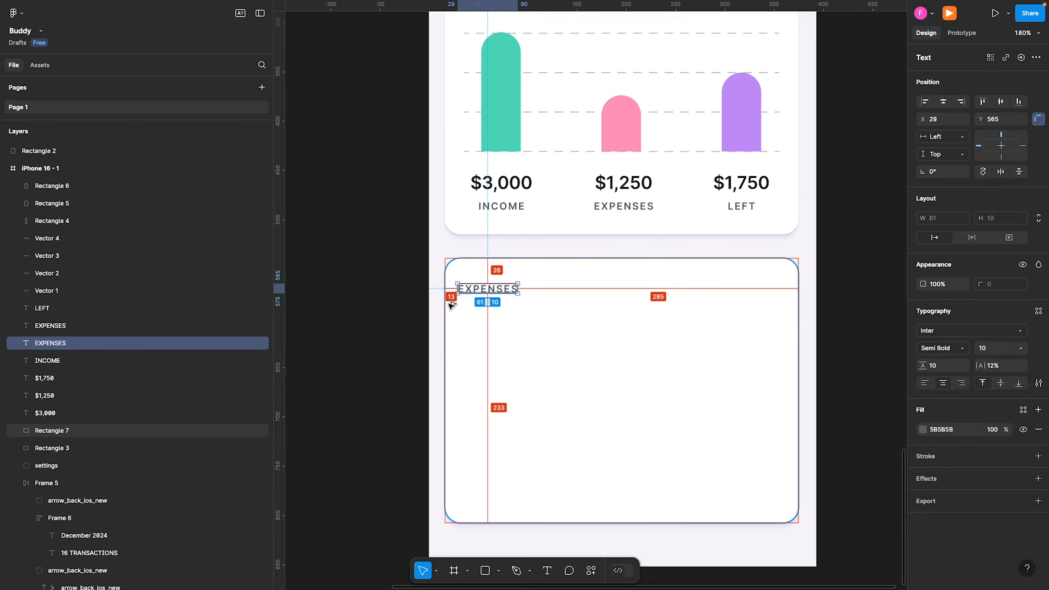
pyautogui.press('Right')
pyautogui.press('Right')
pyautogui.press('Right')
pyautogui.press('Right')
pyautogui.press('Right')
pyautogui.press('Right')
pyautogui.press('Right')
pyautogui.press('Right')
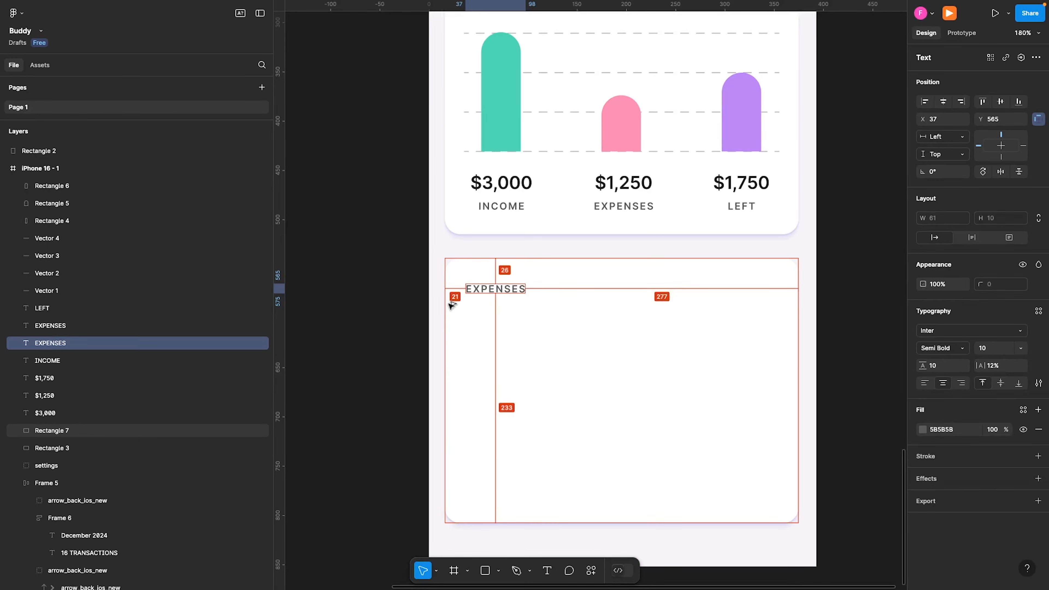
pyautogui.press('Left')
pyautogui.press('Left')
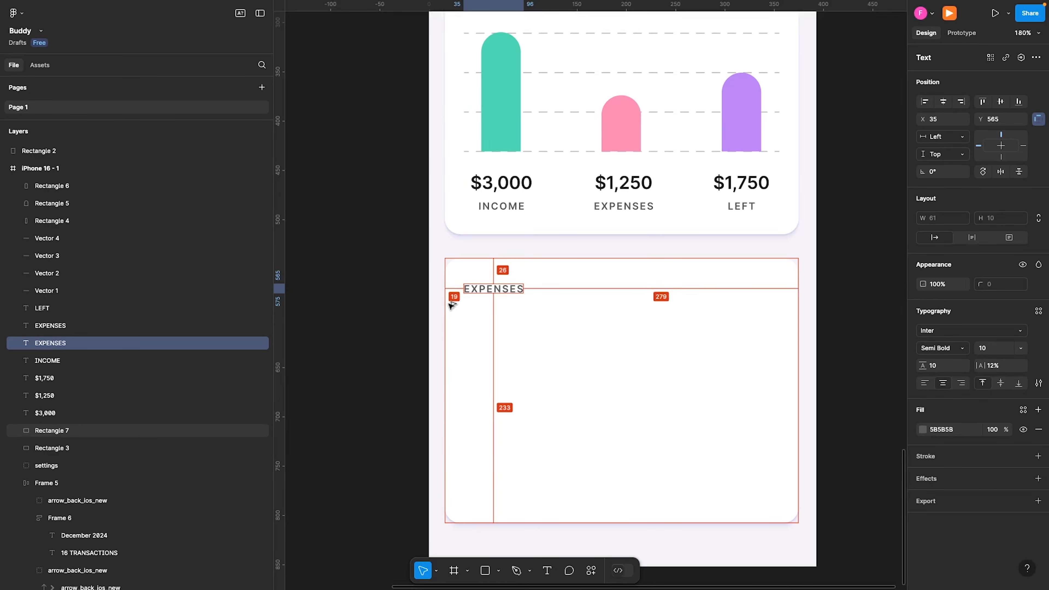
pyautogui.press('Left')
pyautogui.press('Left')
pyautogui.press('Left')
pyautogui.press('alt')
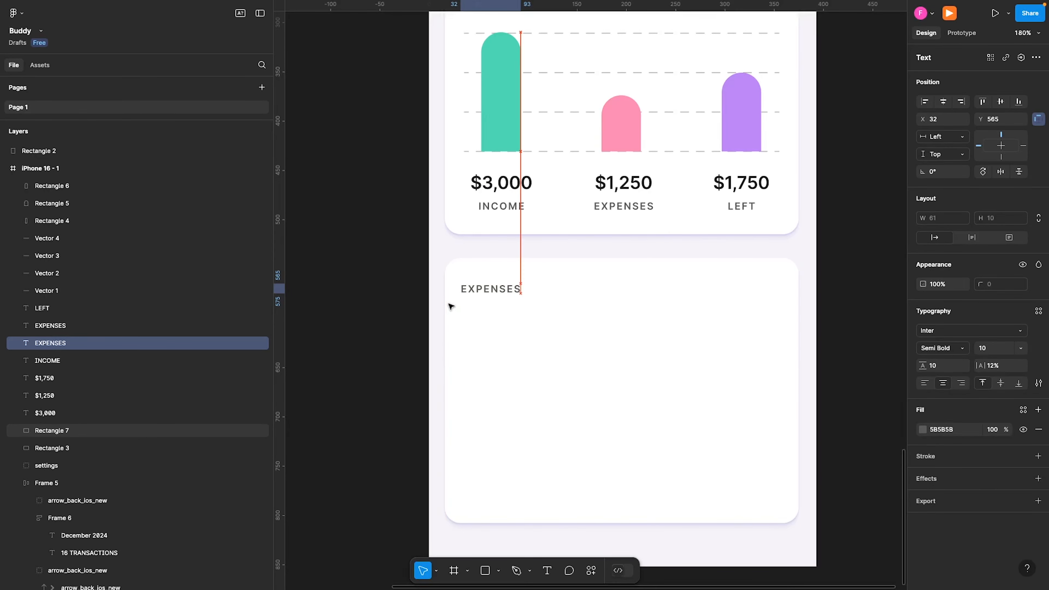
pyautogui.press('alt')
pyautogui.press('alt')
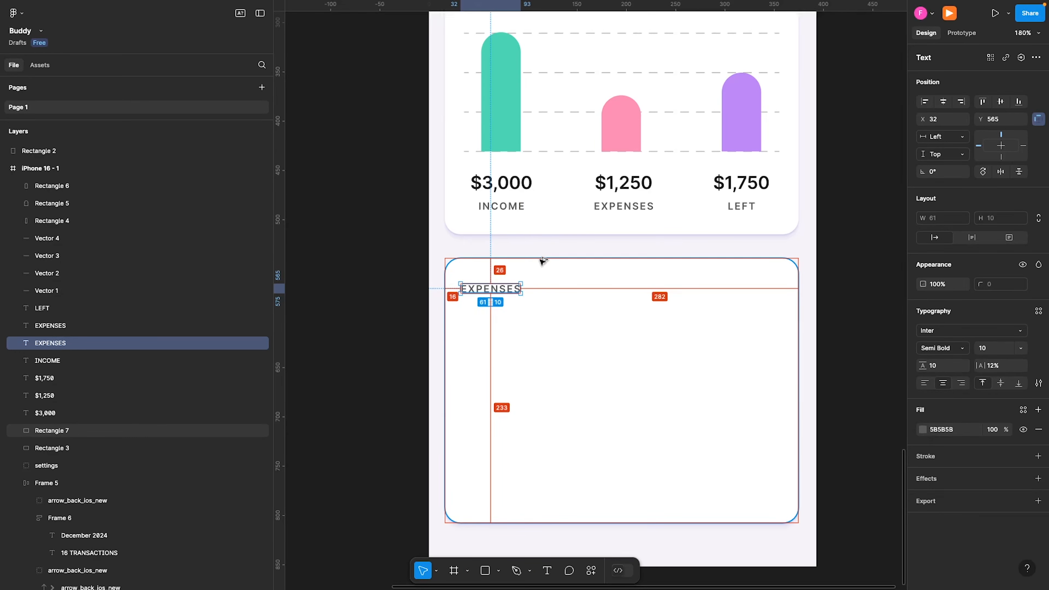
pyautogui.press('Up')
pyautogui.press('Up')
pyautogui.press('alt')
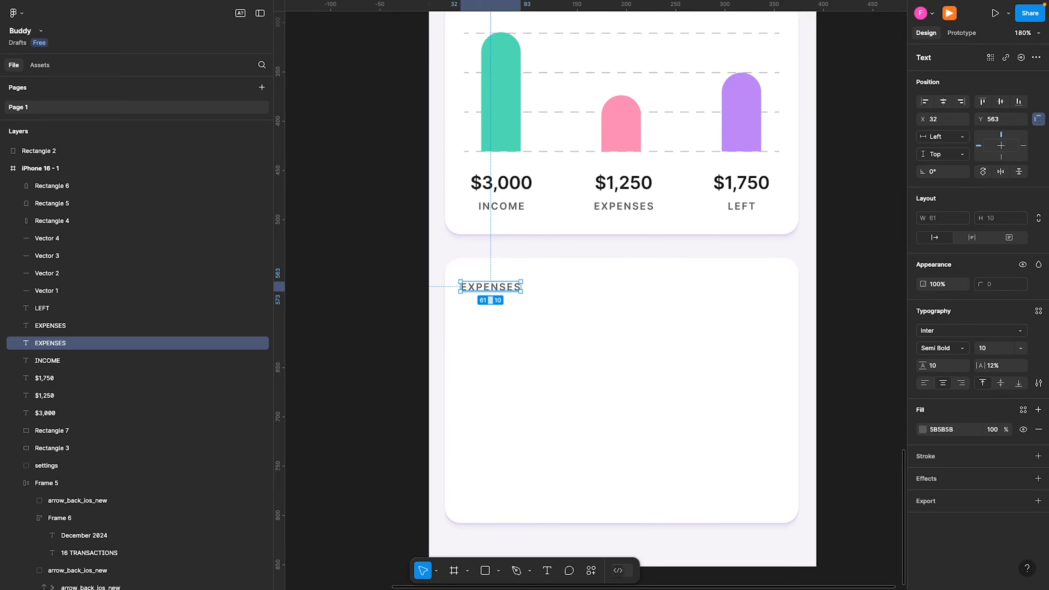
# - Set the fill colour of the new card's EXPENSES label to 8A8A8A
pyautogui.click(950, 429)
pyautogui.write('8AB')
pyautogui.write('8A')
pyautogui.press('BackSpace')
pyautogui.press('Return')
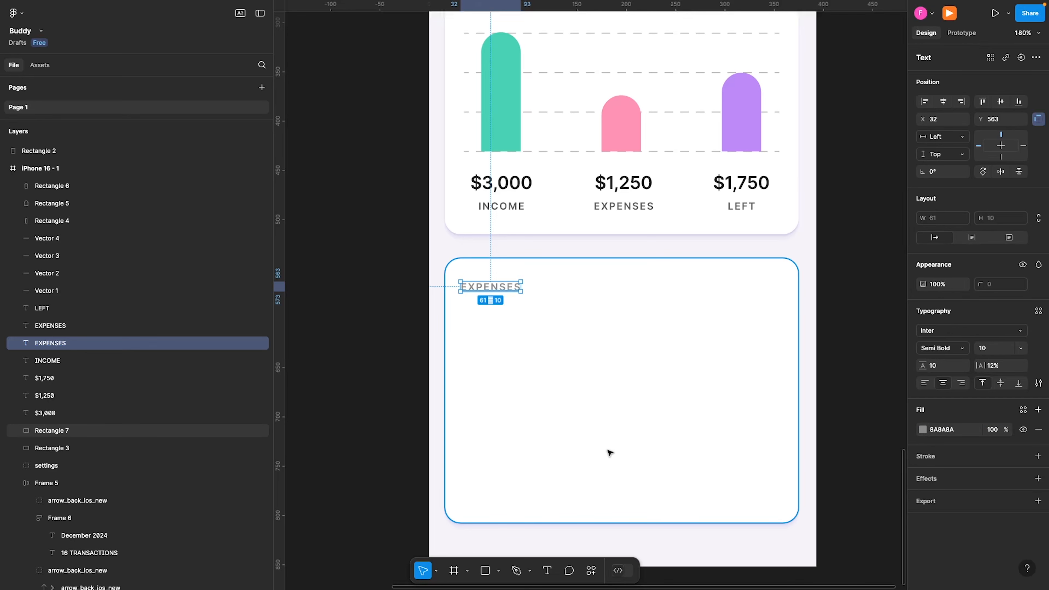
# - Draw a 180 by 180 circle, centre it horizontally on the screen and place it in the lower Expenses card
pyautogui.click(621, 444)
pyautogui.scroll(-5, 583, 390)
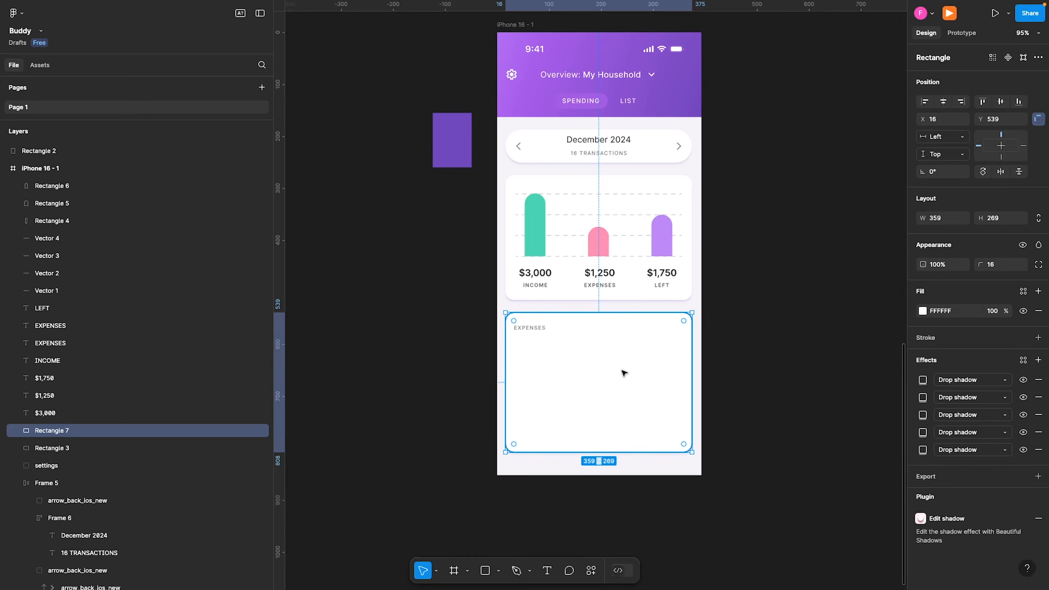
pyautogui.press('o')
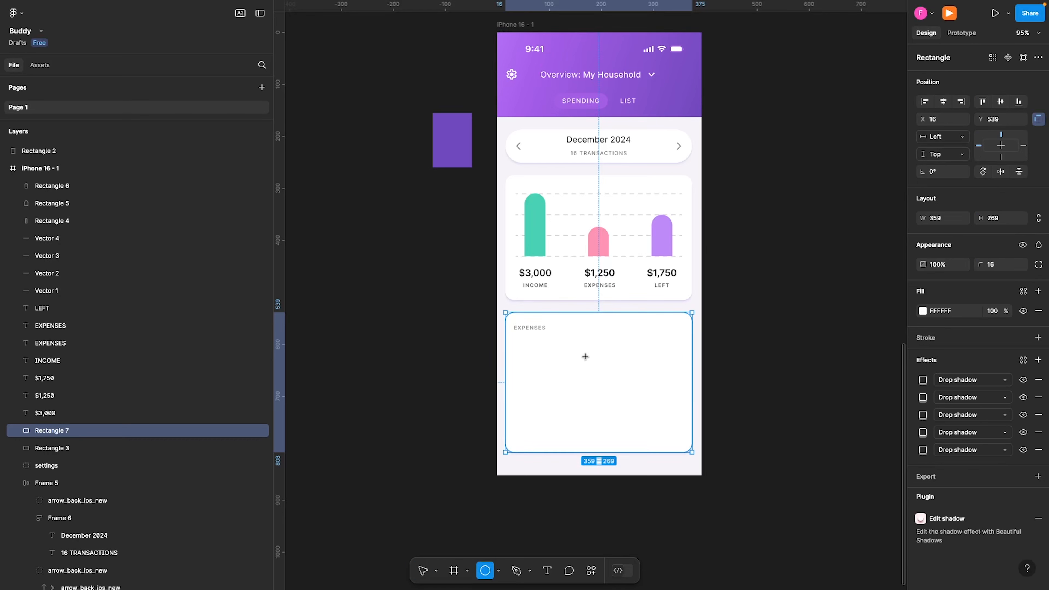
pyautogui.moveTo(578, 355); pyautogui.dragTo(602, 384)
pyautogui.click(943, 101)
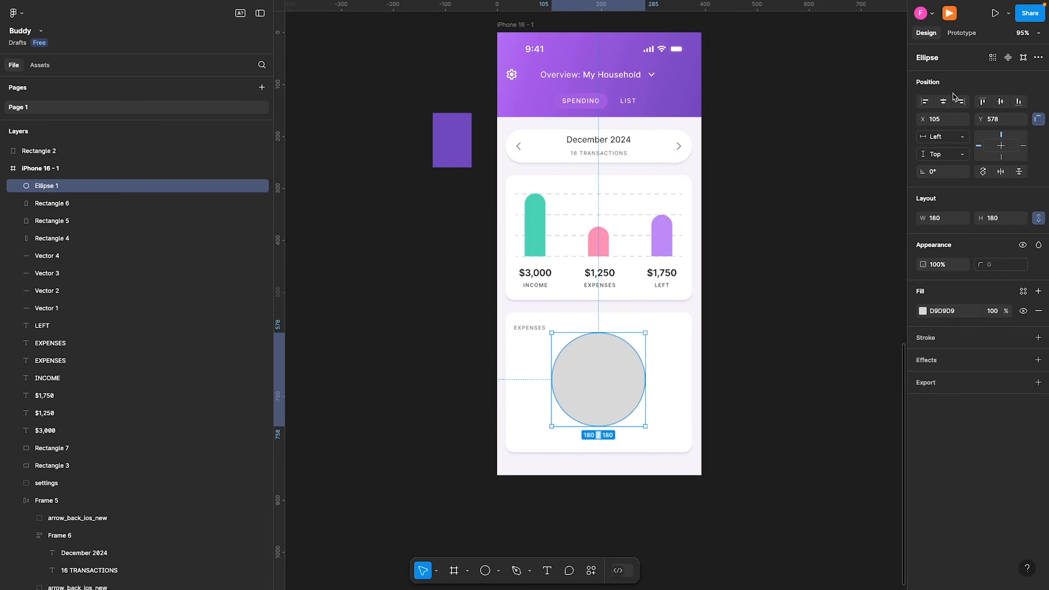
pyautogui.click(1000, 102)
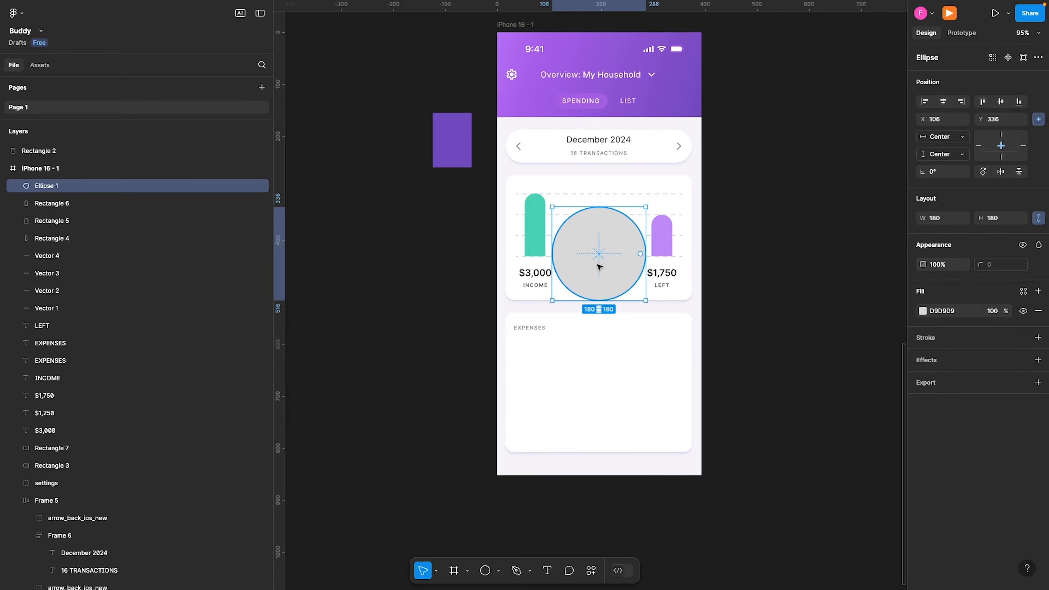
pyautogui.moveTo(599, 264); pyautogui.dragTo(605, 399)
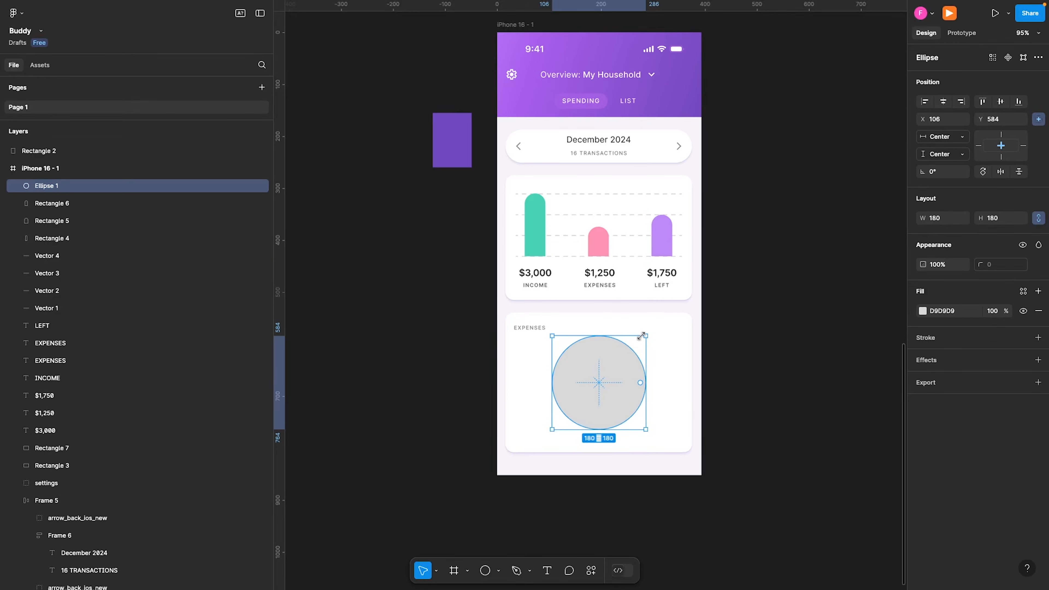
# - Enlarge the circle to 214 by 214 and shift it slightly down within the Expenses card to Y 579
pyautogui.moveTo(646, 333); pyautogui.dragTo(654, 329)
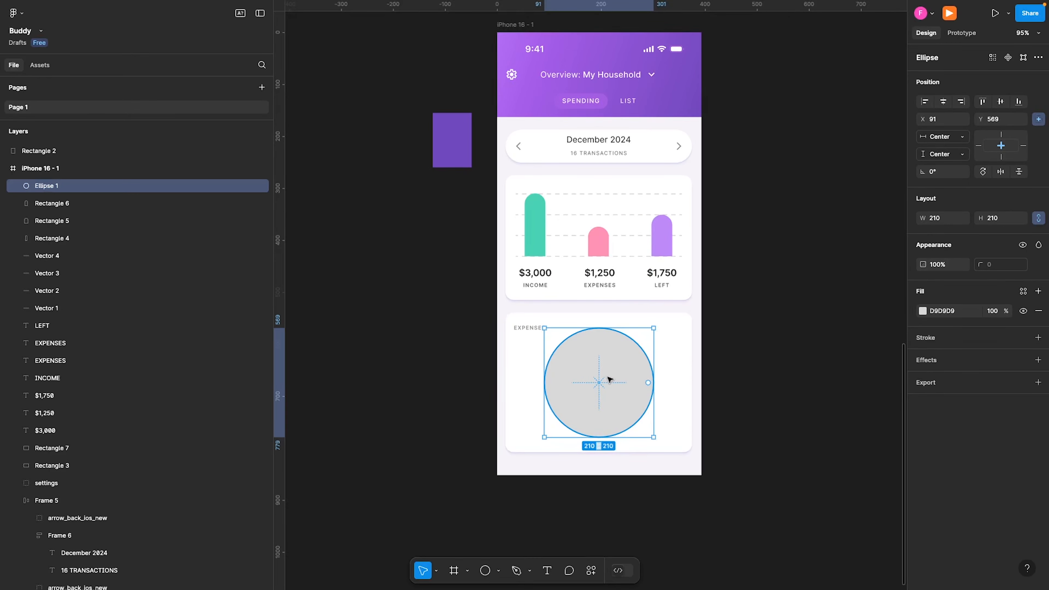
pyautogui.moveTo(608, 375); pyautogui.dragTo(610, 385)
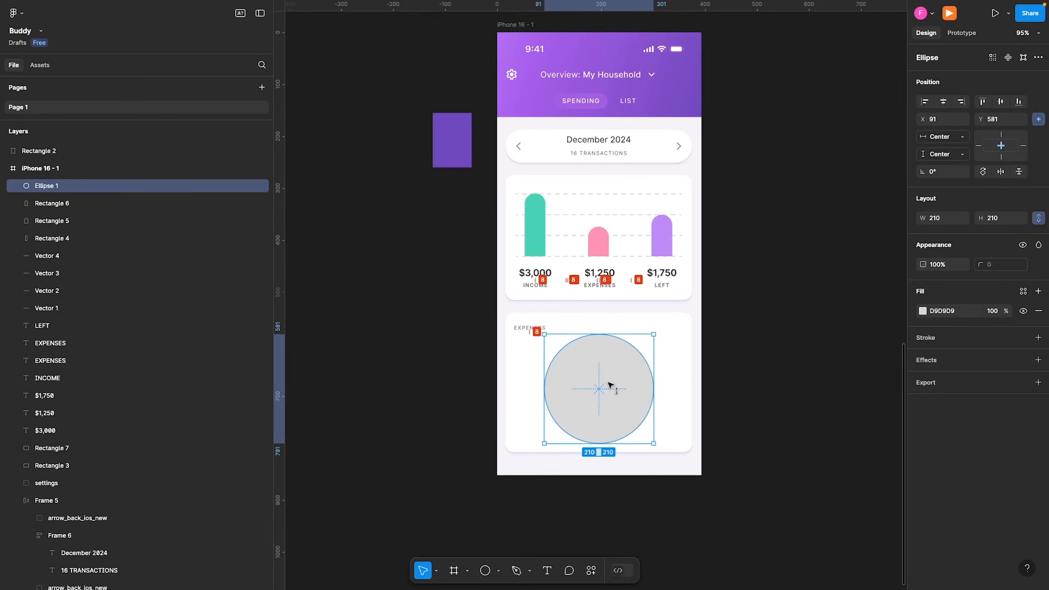
pyautogui.press('alt')
pyautogui.moveTo(653, 334); pyautogui.dragTo(653, 338)
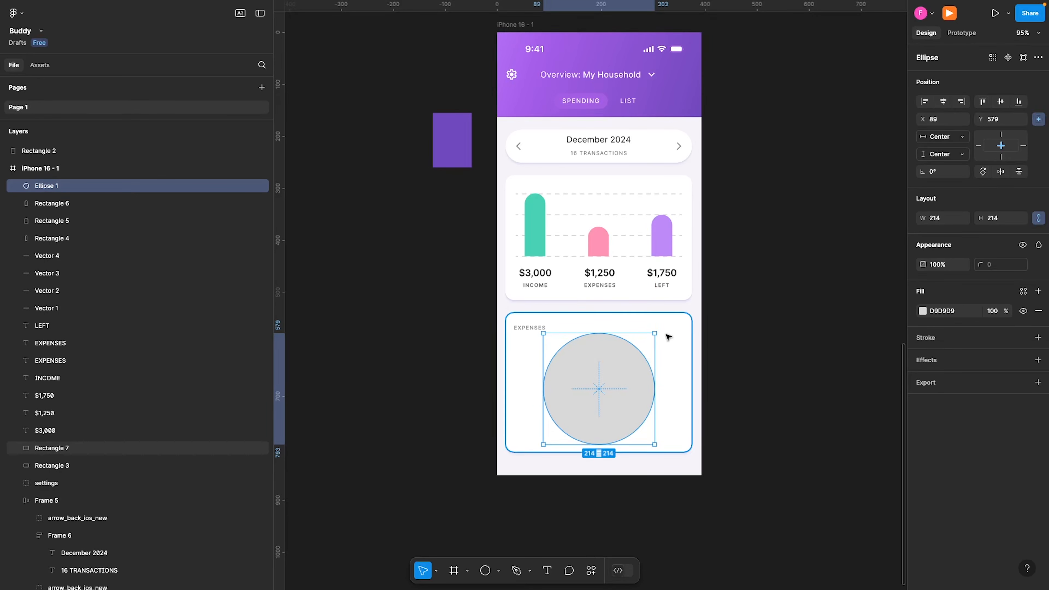
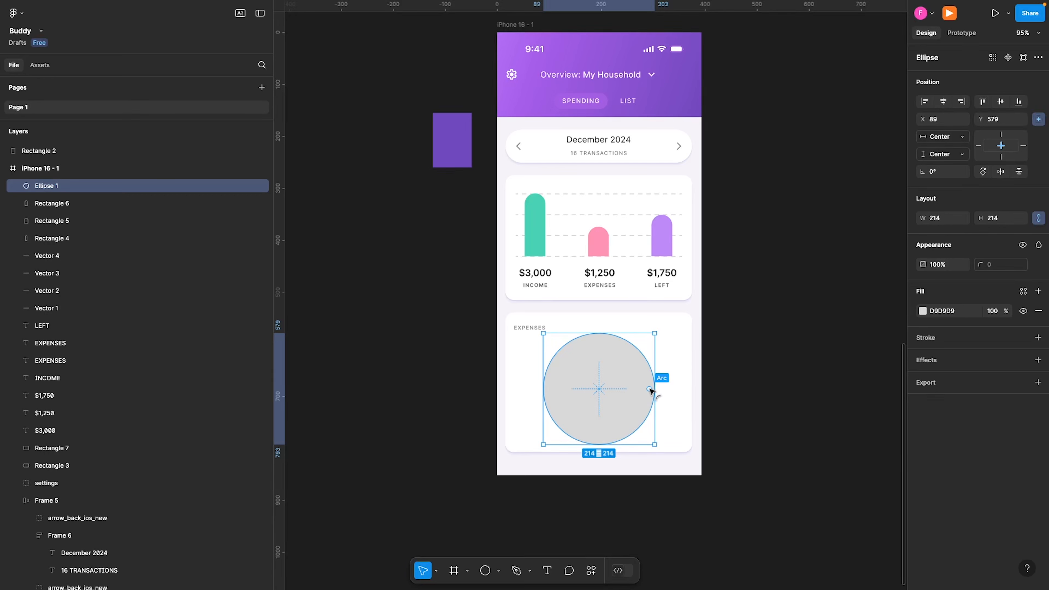
# - Turn the circle in the Expenses card into an arc with a sweep of -78.54%
pyautogui.moveTo(650, 389)
pyautogui.mouseDown()
pyautogui.moveTo(597, 436)
pyautogui.moveTo(575, 434)
pyautogui.moveTo(653, 421)
pyautogui.moveTo(649, 394)
pyautogui.mouseUp()
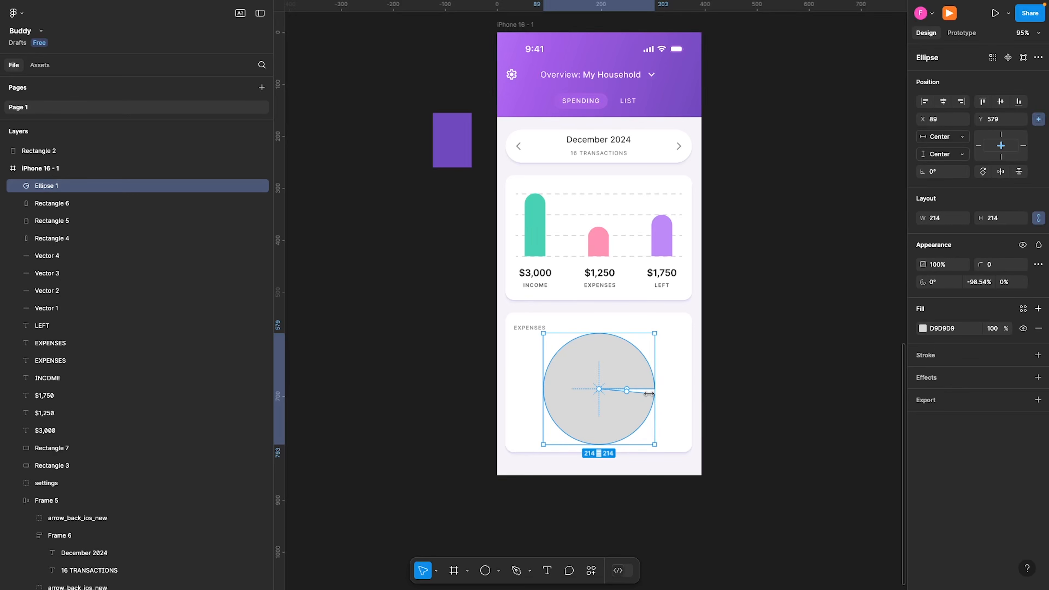
pyautogui.click(942, 285)
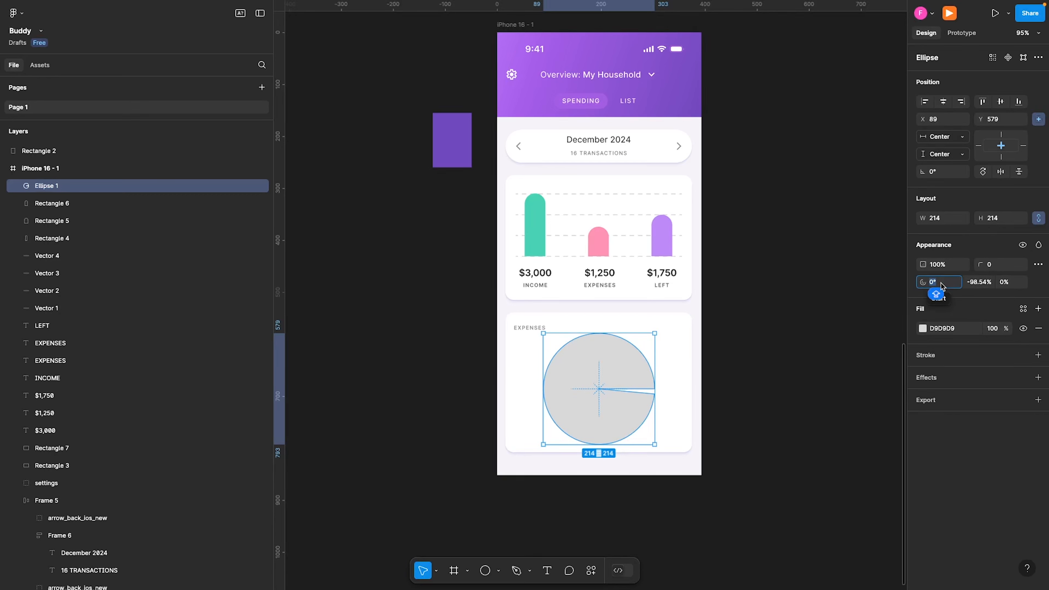
pyautogui.click(982, 284)
pyautogui.hotkey('shift', 'Up')
pyautogui.hotkey('shift', 'Up')
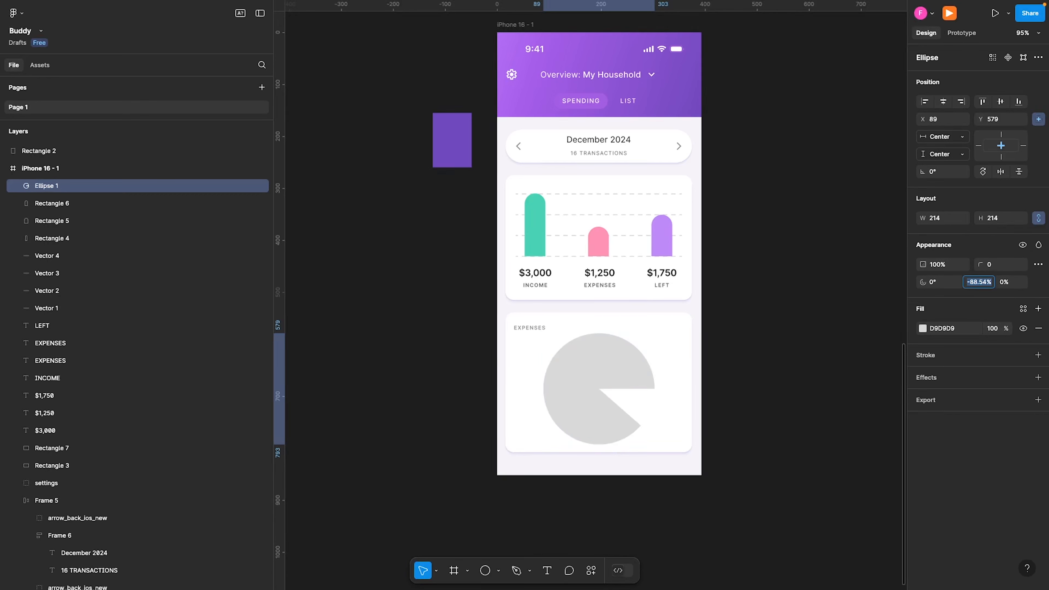
# - Hollow out the arc into a thin ring shape by setting its inner ratio to 90%
pyautogui.click(1016, 283)
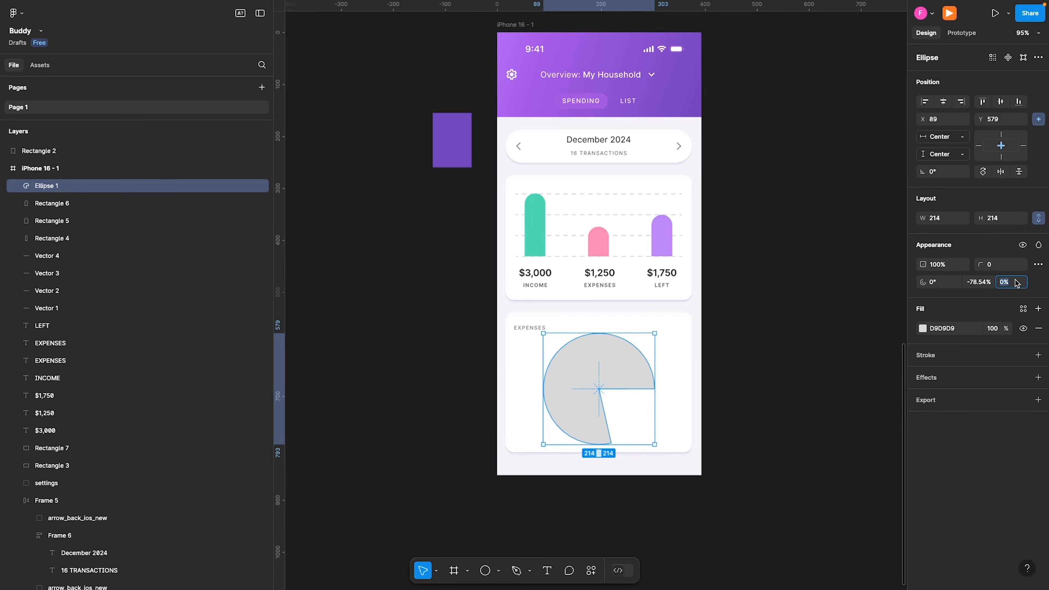
pyautogui.hotkey('shift', 'Up')
pyautogui.hotkey('shift', 'Up')
pyautogui.hotkey('shift', 'Up')
pyautogui.hotkey('shift', 'Up')
pyautogui.hotkey('shift', 'Up')
pyautogui.hotkey('shift', 'Up')
pyautogui.hotkey('shift', 'Up')
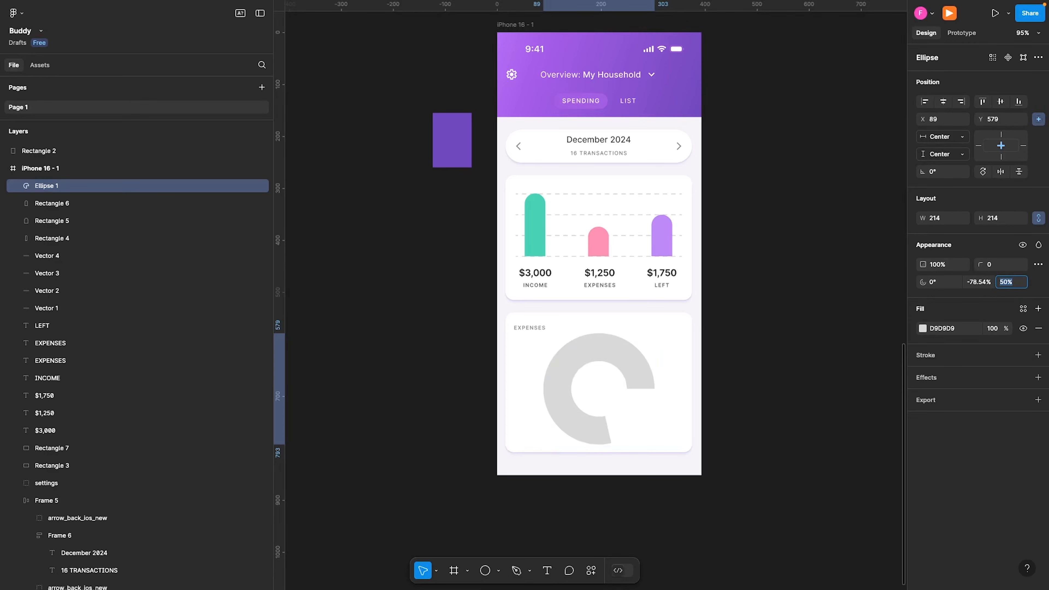
pyautogui.hotkey('shift', 'Up')
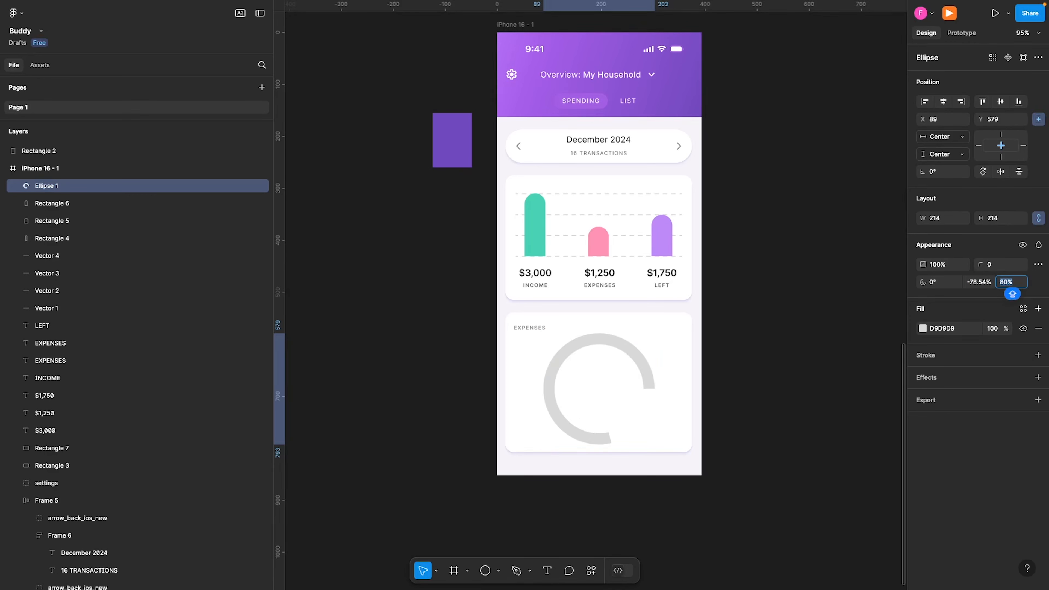
pyautogui.press('Up')
pyautogui.press('Up')
pyautogui.press('Up')
pyautogui.press('Up')
pyautogui.press('Up')
pyautogui.press('Up')
pyautogui.press('Up')
pyautogui.press('Up')
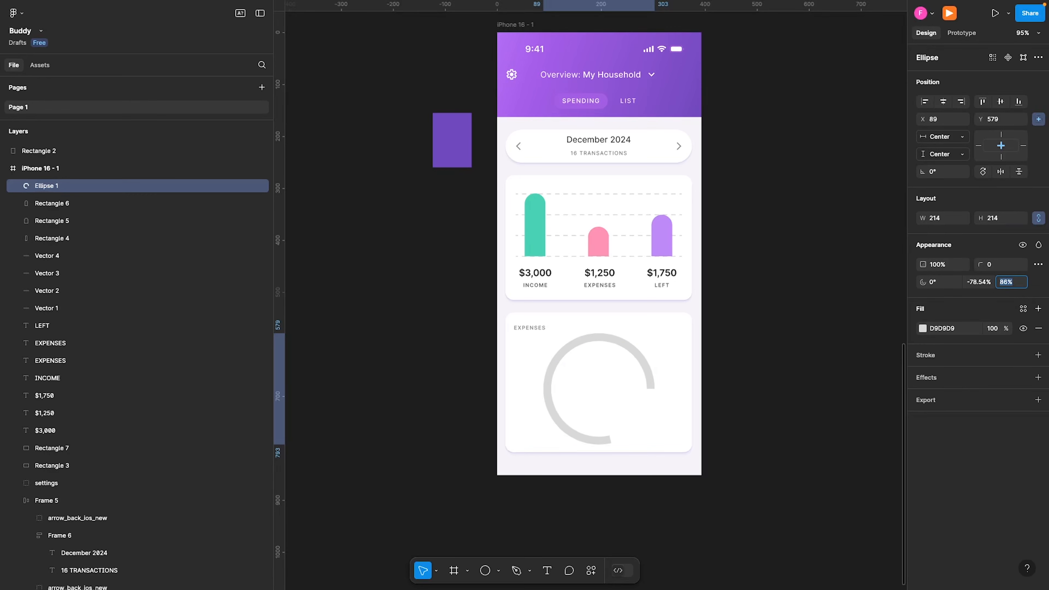
pyautogui.press('Up')
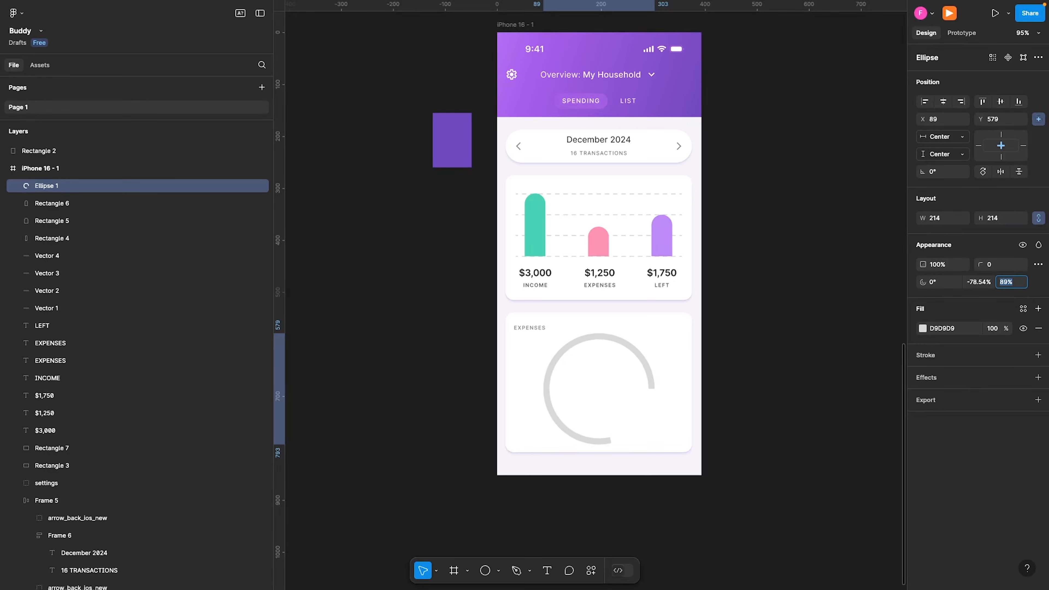
pyautogui.write('90')
pyautogui.press('Return')
# - Close the ring with a sweep of 100% and thicken it slightly to a ratio of 88.93%
pyautogui.click(982, 281)
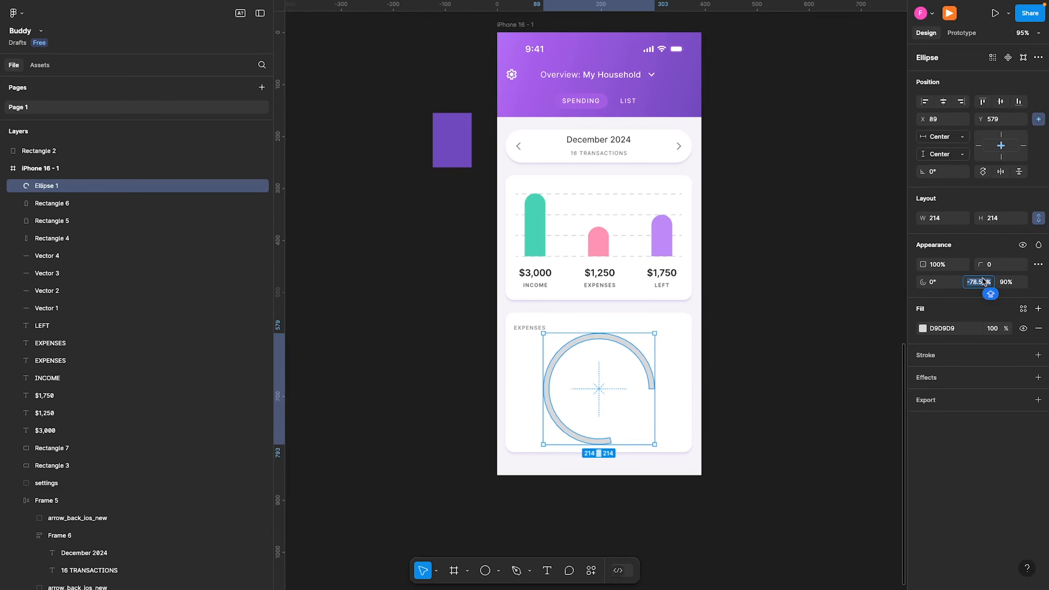
pyautogui.write('100')
pyautogui.press('Return')
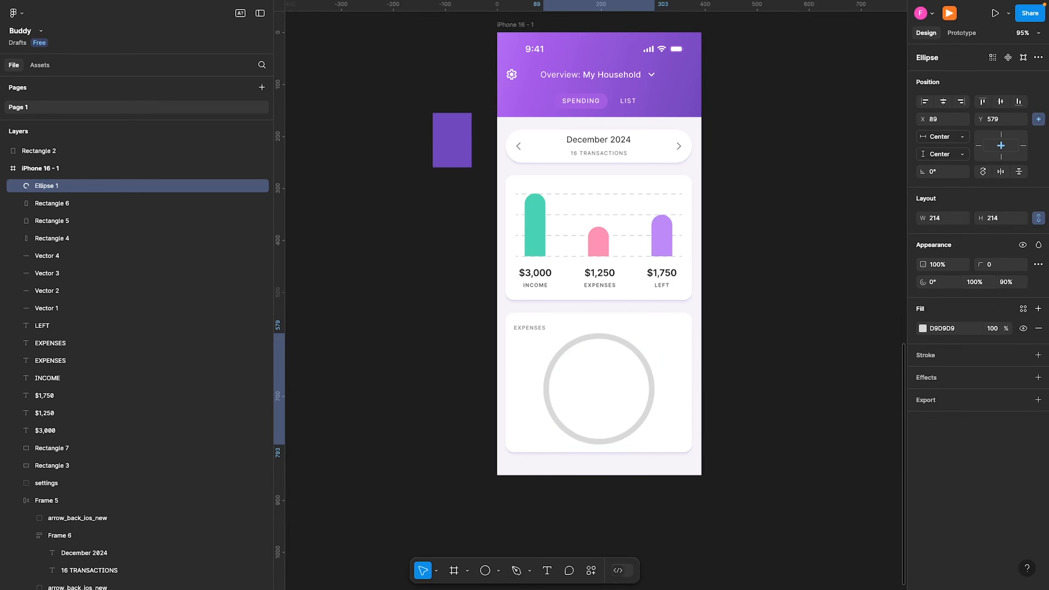
pyautogui.scroll(4, 628, 374)
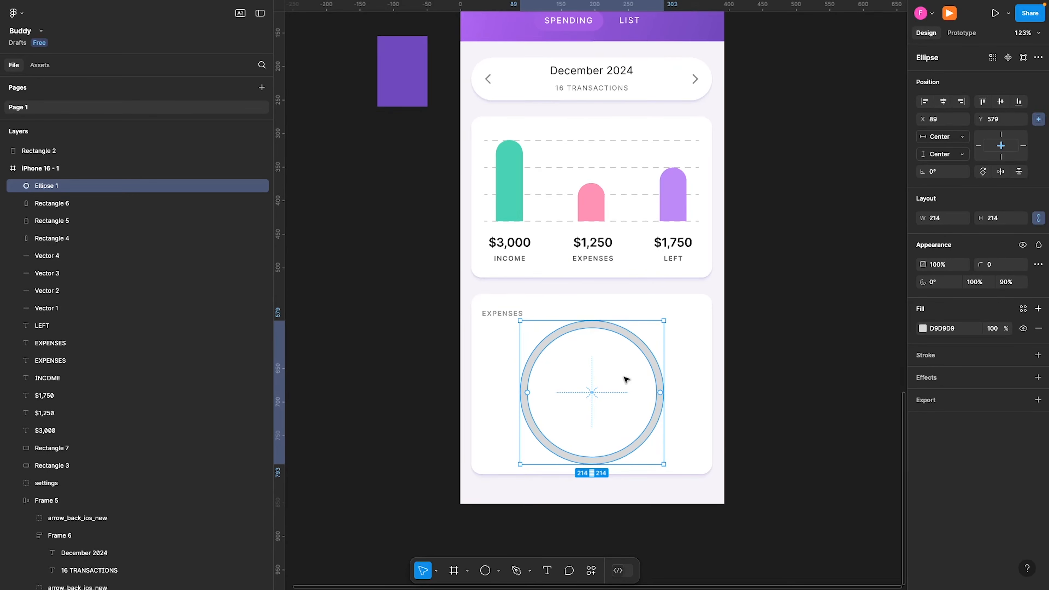
pyautogui.scroll(1, 604, 391)
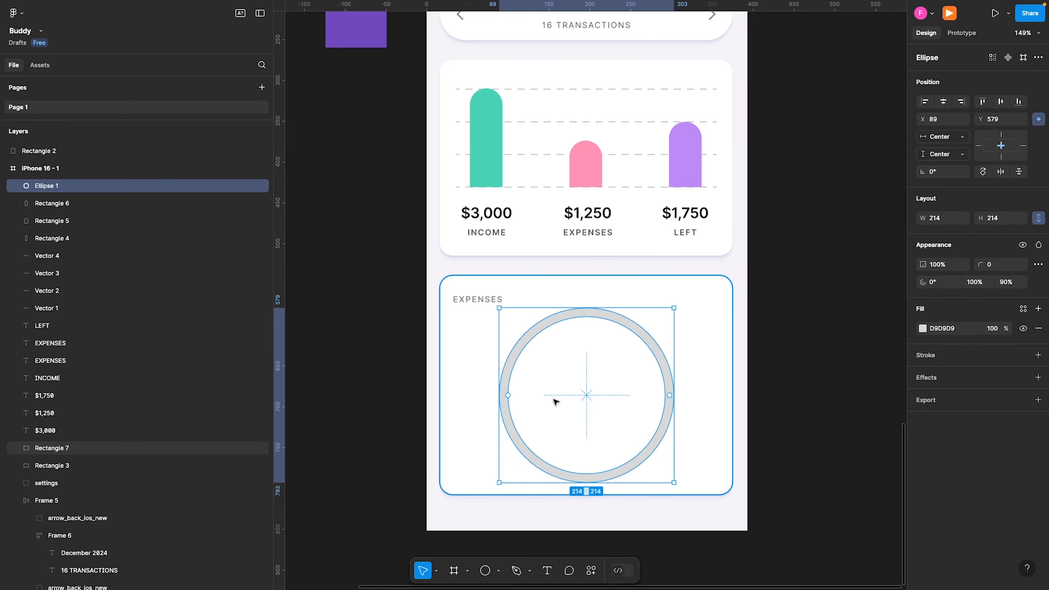
pyautogui.moveTo(511, 399)
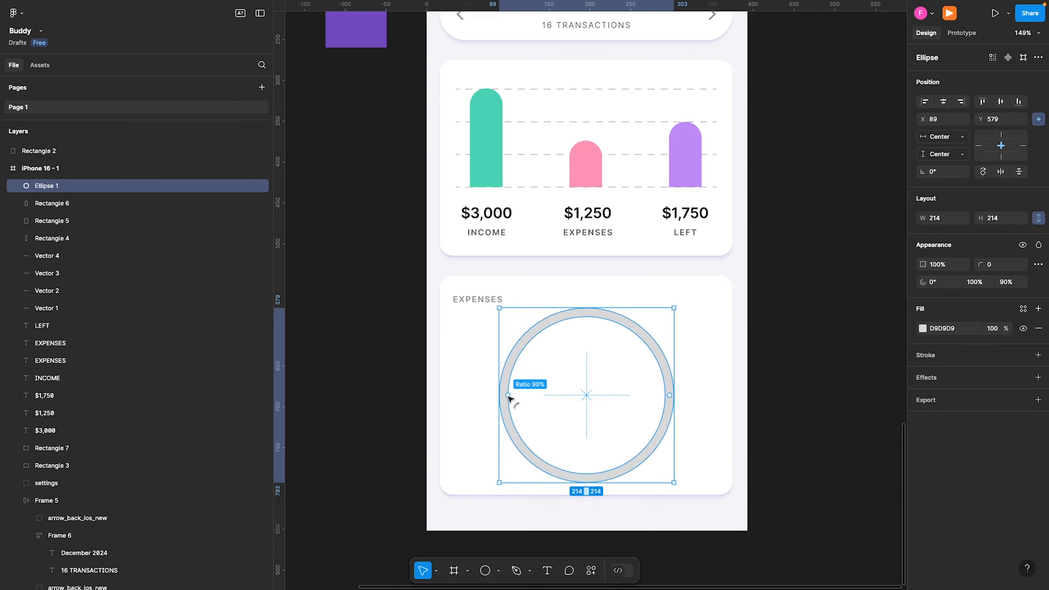
pyautogui.moveTo(509, 397)
pyautogui.mouseDown()
pyautogui.moveTo(512, 381)
pyautogui.moveTo(510, 401)
pyautogui.mouseUp()
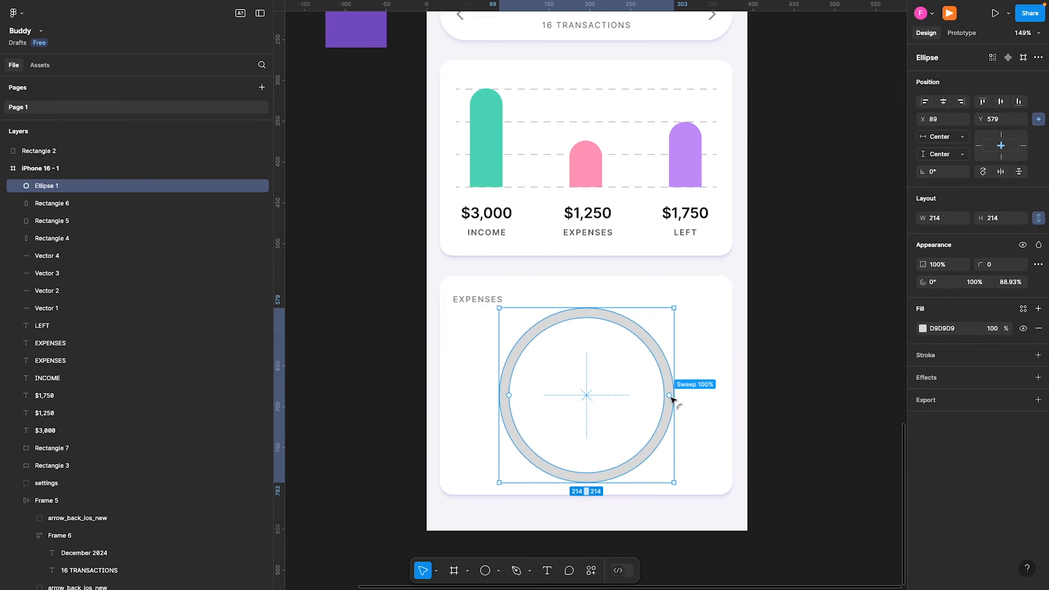
# - Shorten the ring to an arc on its right side, starting at -32.04° with a 25% sweep
pyautogui.moveTo(671, 397); pyautogui.dragTo(620, 472)
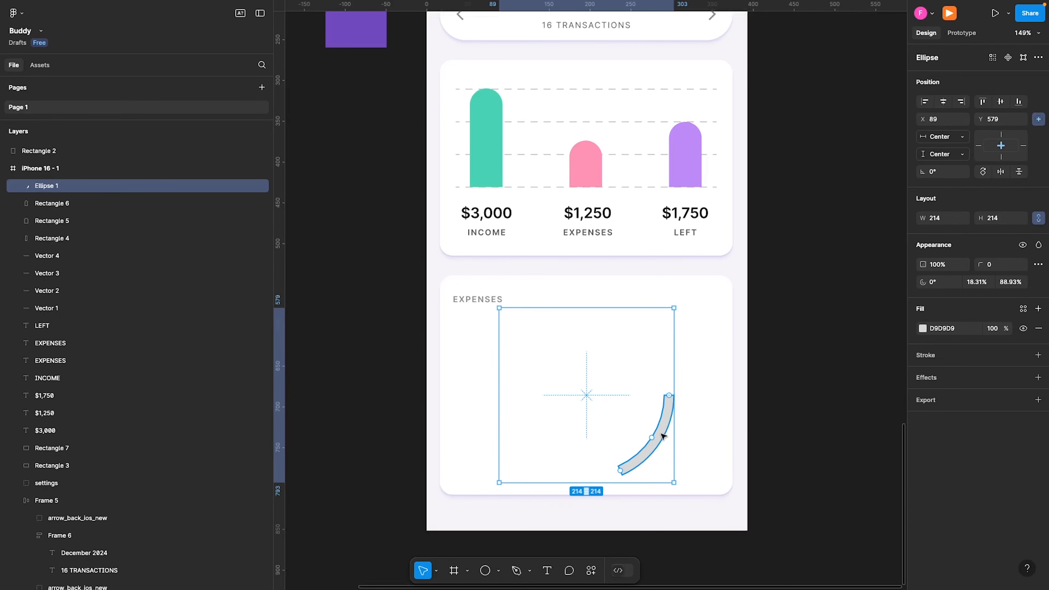
pyautogui.moveTo(652, 439)
pyautogui.moveTo(669, 395); pyautogui.dragTo(659, 352)
pyautogui.moveTo(658, 449); pyautogui.dragTo(629, 465)
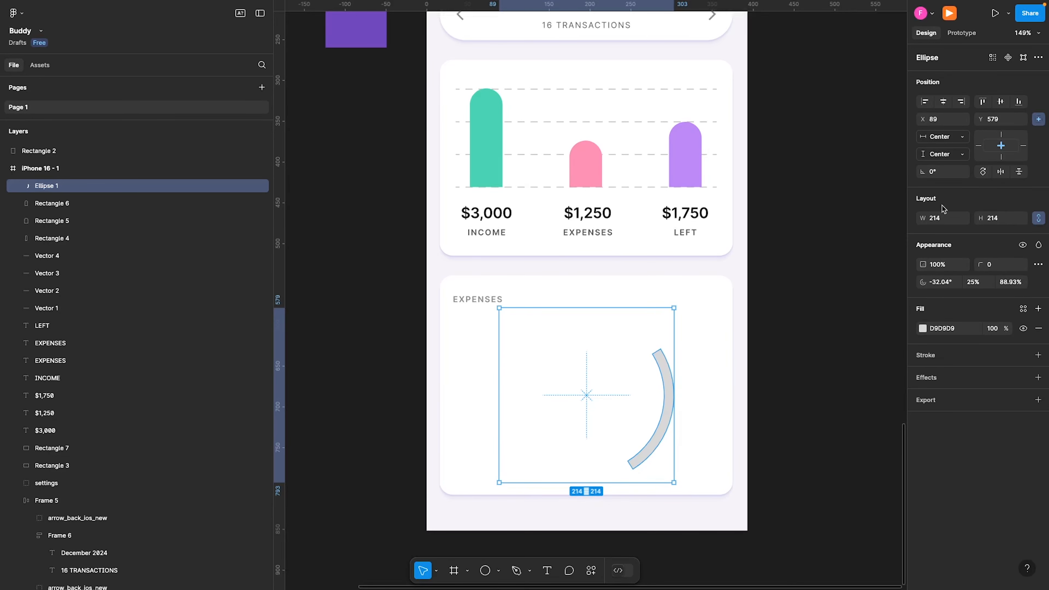
# - Round the arc's ends with a corner radius of 100
pyautogui.click(999, 267)
pyautogui.write('100')
pyautogui.press('Return')
# - Set the fill colour of the rounded arc to FE7077
pyautogui.click(946, 329)
pyautogui.write('F')
pyautogui.write('3')
pyautogui.press('shift')
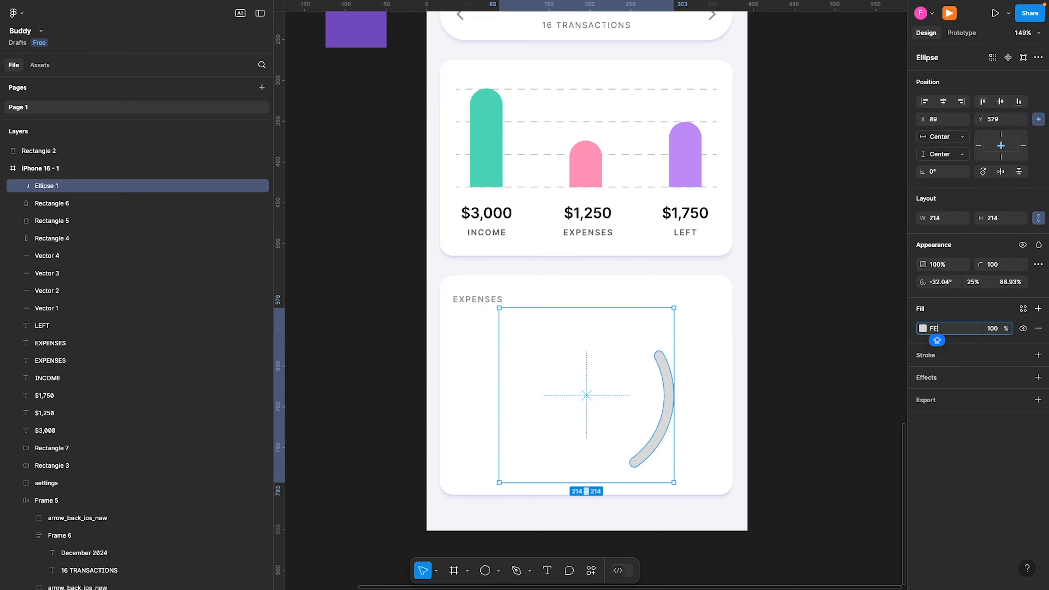
pyautogui.write('7077')
pyautogui.press('Return')
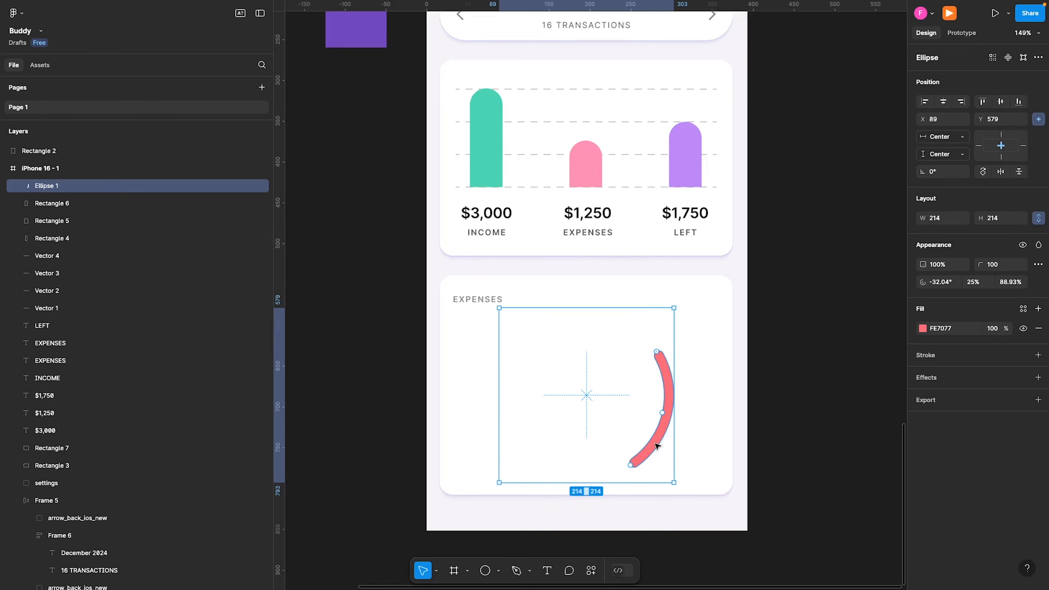
# - Duplicate the red arc and rotate the copy along the ring to start at 27.71°
pyautogui.hotkey('ctrl', 'd')
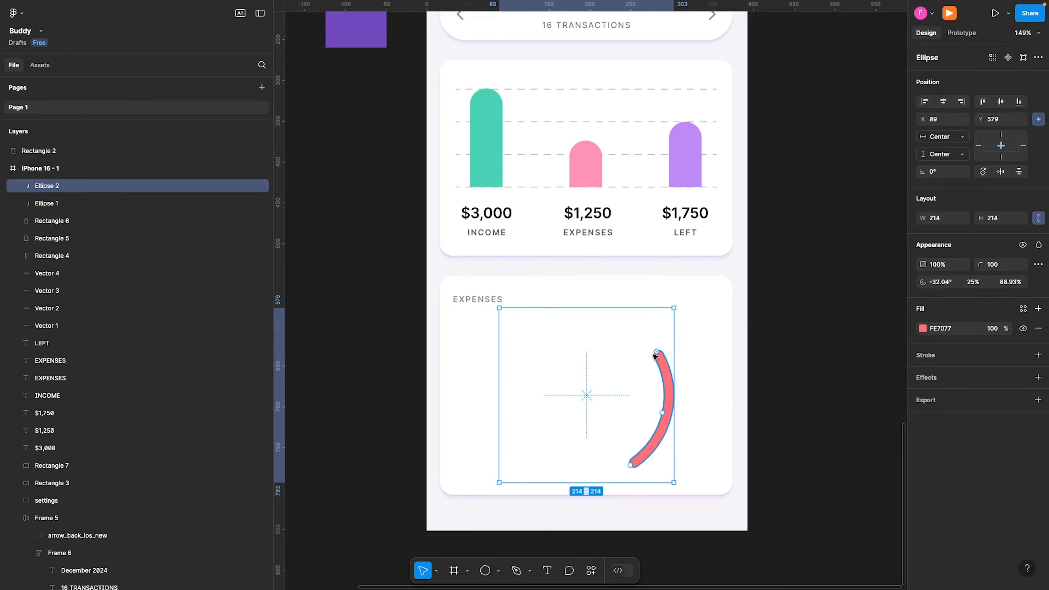
pyautogui.moveTo(657, 352); pyautogui.dragTo(666, 373)
pyautogui.moveTo(658, 436); pyautogui.dragTo(660, 435)
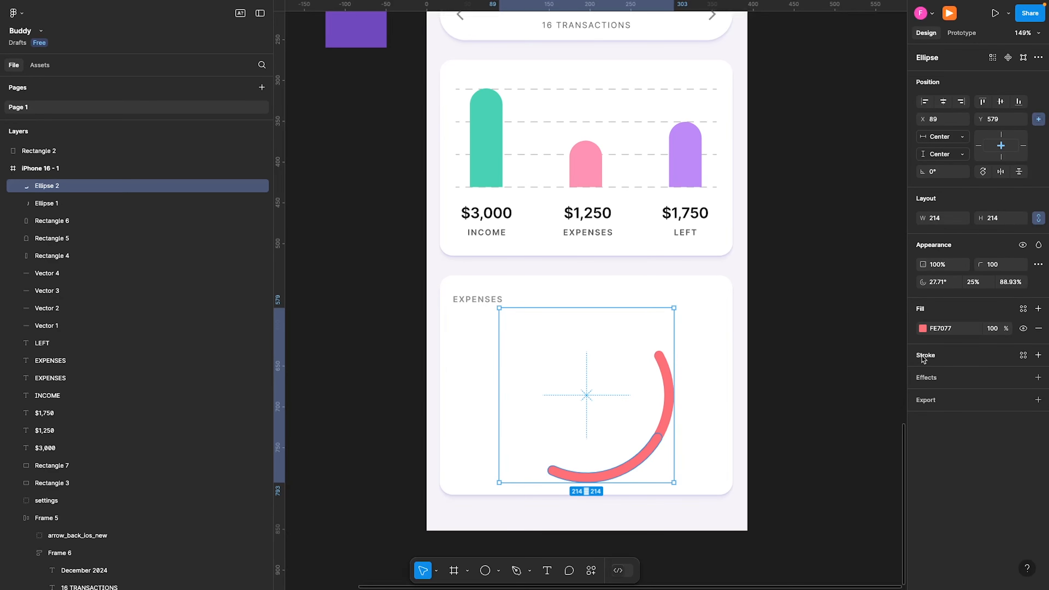
# - Fill the duplicated arc with FDAE36 and reshape it to start at 60.5° with an 18.78% sweep
pyautogui.click(940, 329)
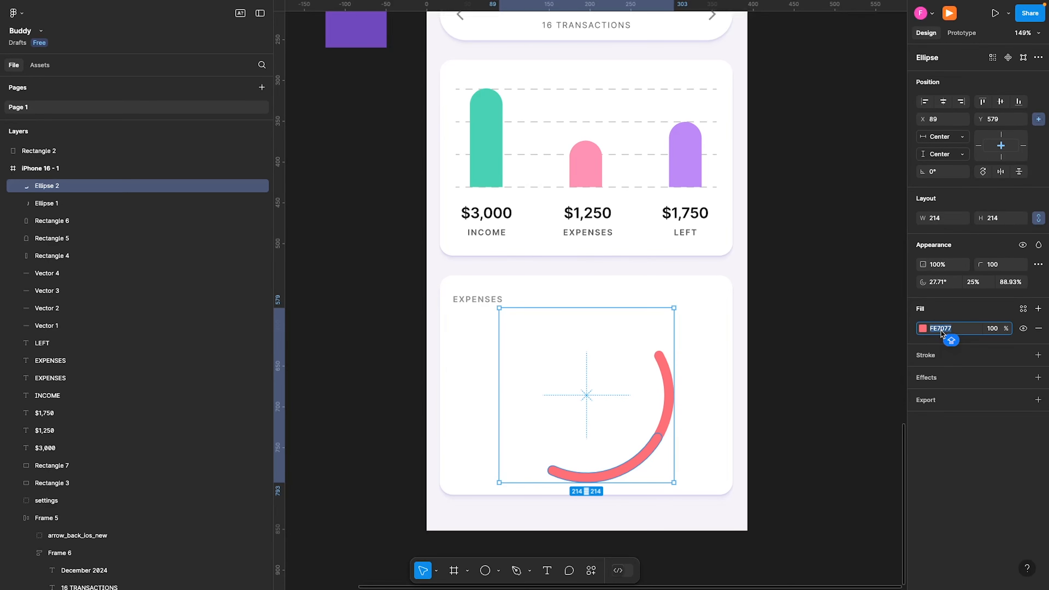
pyautogui.write('FDAE36')
pyautogui.press('Return')
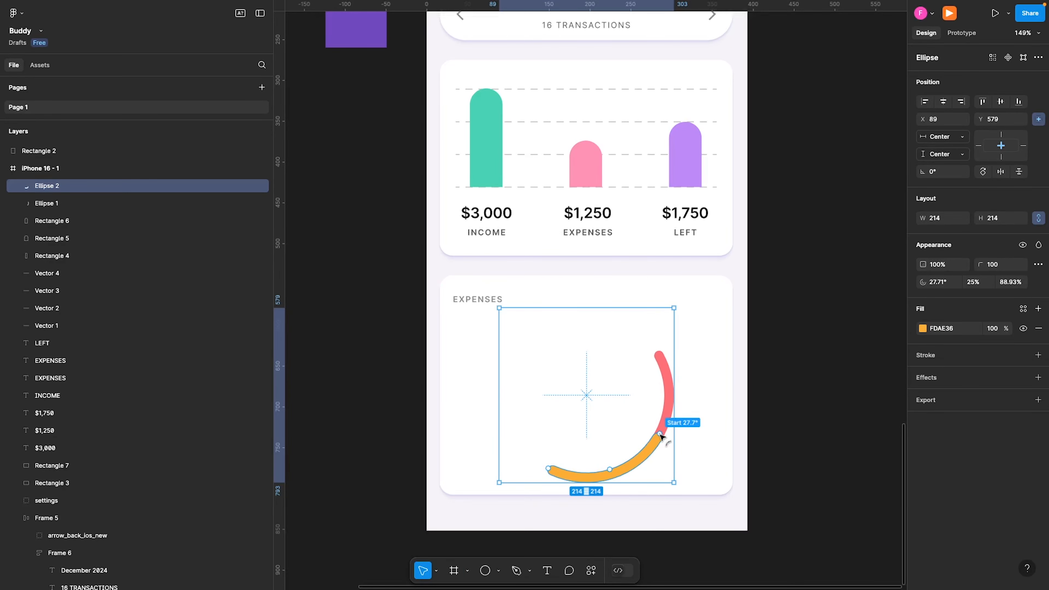
pyautogui.moveTo(660, 435); pyautogui.dragTo(627, 467)
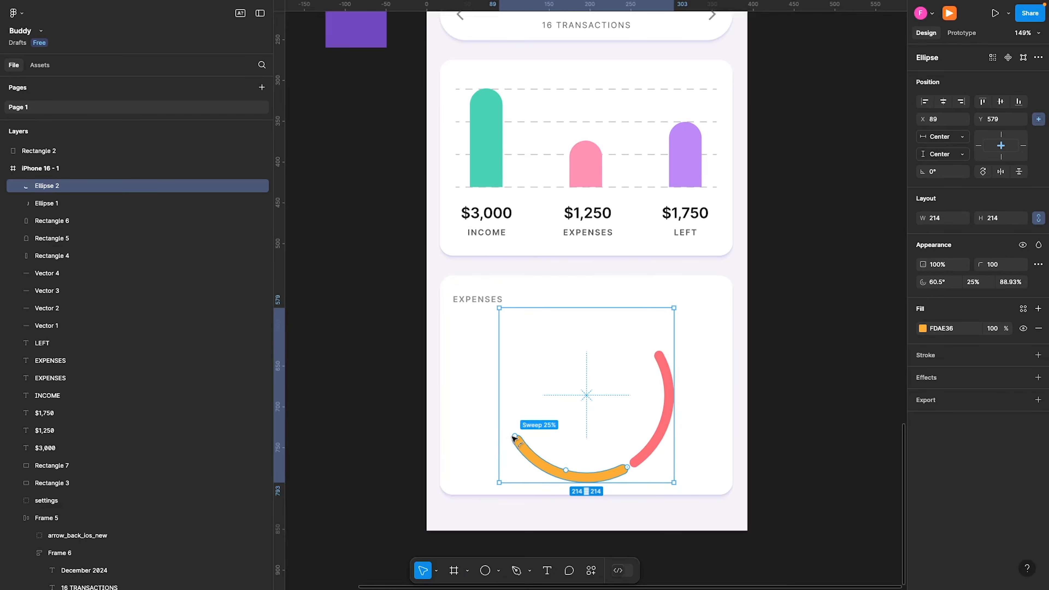
pyautogui.moveTo(514, 439); pyautogui.dragTo(536, 460)
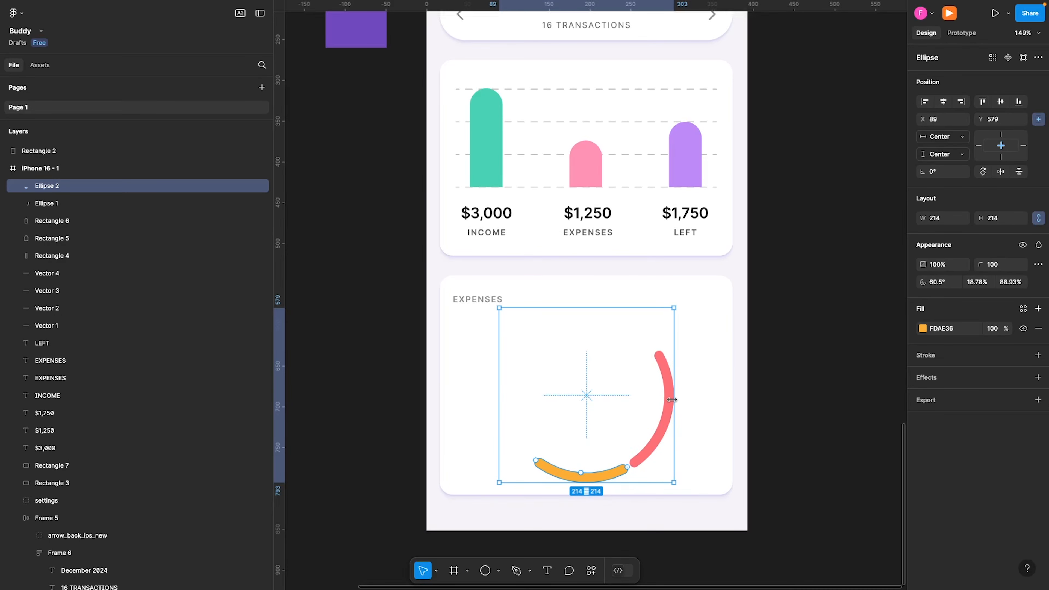
# - Duplicate the orange arc as a segment starting at 135° with a 13.21% sweep, filled with 6F42BD sampled from the purple rectangle
pyautogui.hotkey('ctrl', 'd')
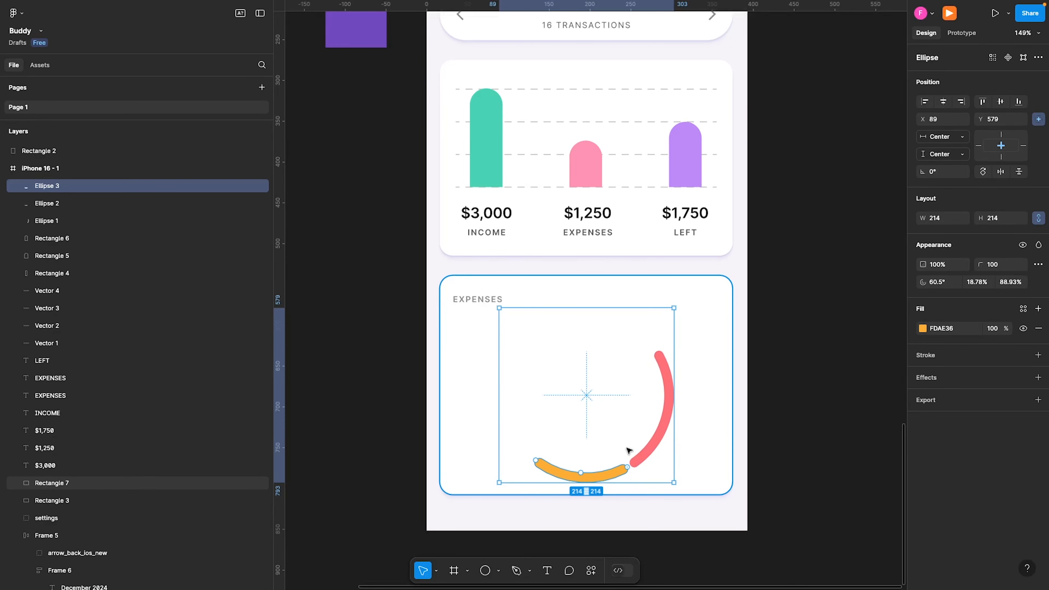
pyautogui.moveTo(535, 460); pyautogui.dragTo(495, 381)
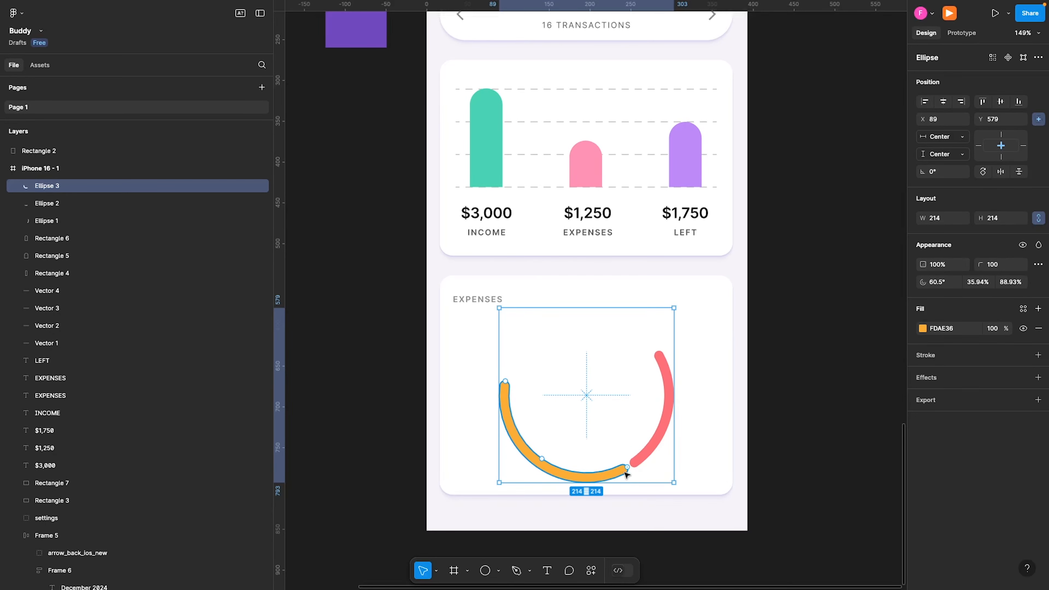
pyautogui.moveTo(627, 468); pyautogui.dragTo(523, 456)
pyautogui.moveTo(578, 312); pyautogui.dragTo(509, 393)
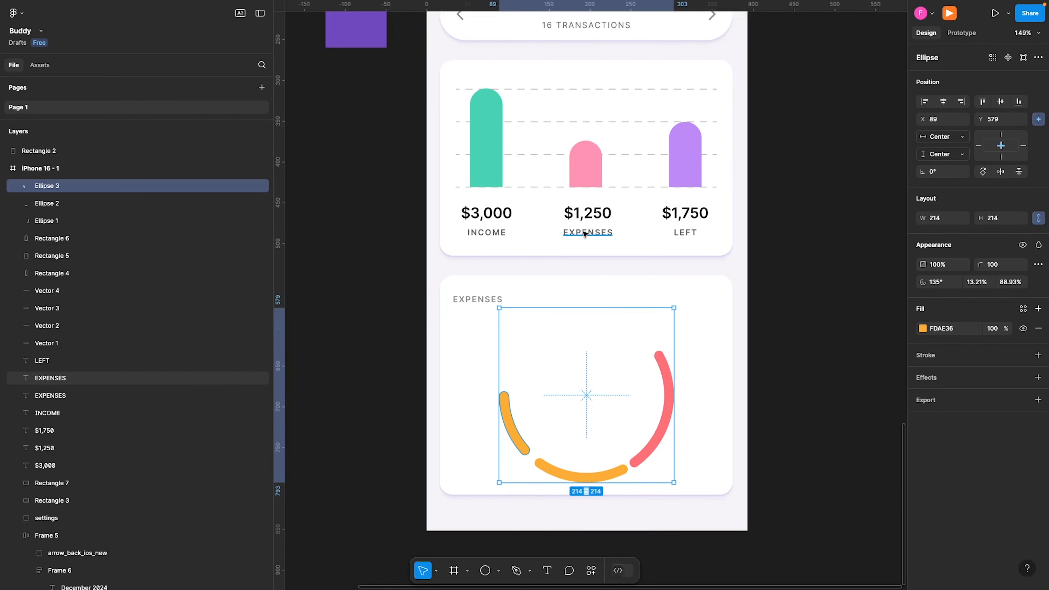
pyautogui.press('i')
pyautogui.click(342, 28)
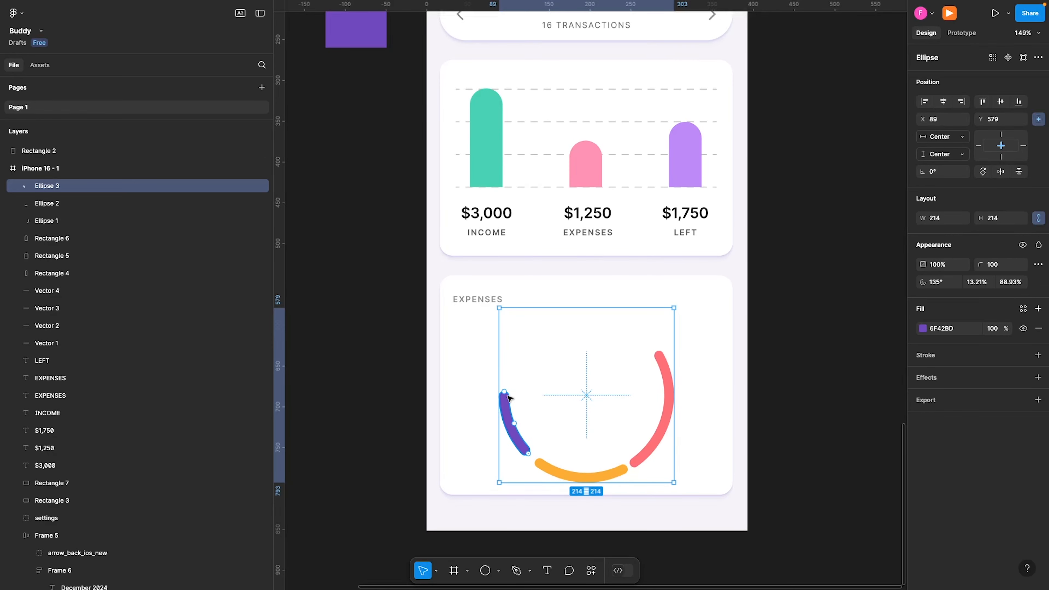
# - Duplicate the purple arc and reshape the copy to start at -167.36° with an 8.1% sweep
pyautogui.hotkey('ctrl', 'd')
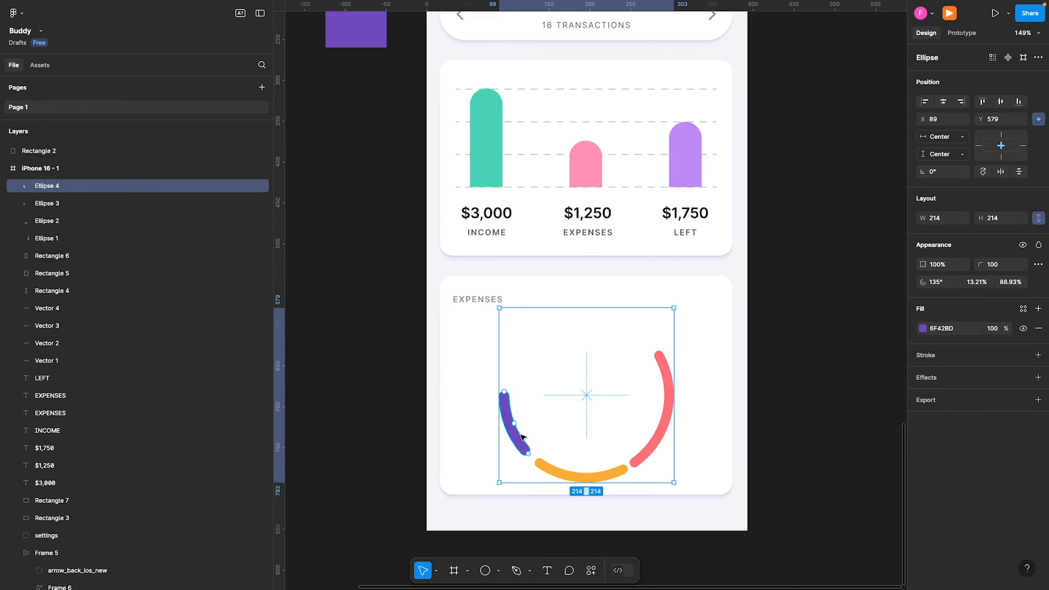
pyautogui.moveTo(522, 437); pyautogui.dragTo(484, 376)
pyautogui.moveTo(545, 323); pyautogui.dragTo(525, 344)
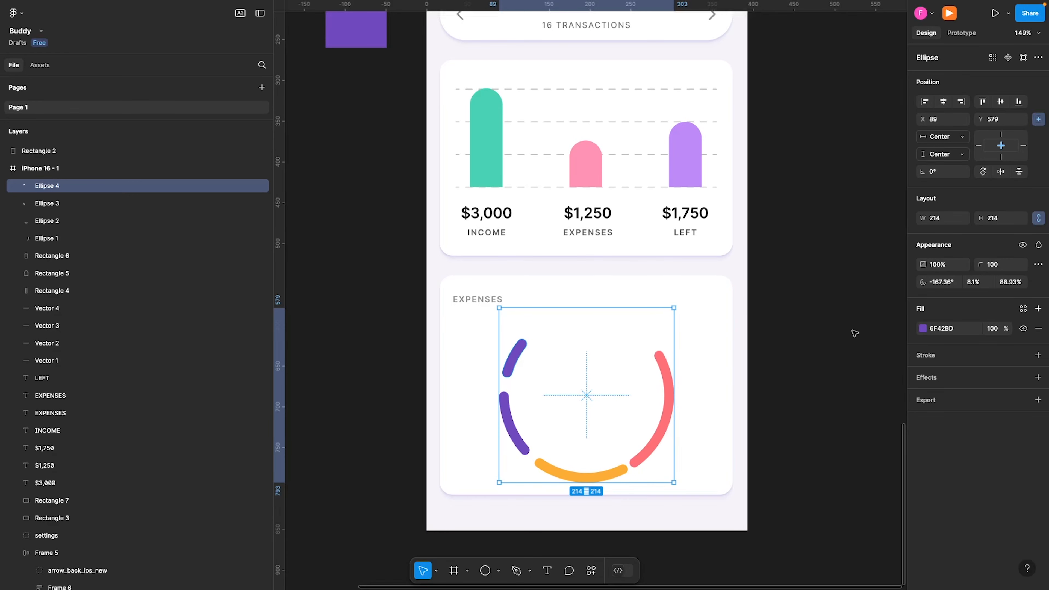
# - Set the fill colour of the short upper-left arc to FF93B5
pyautogui.click(942, 324)
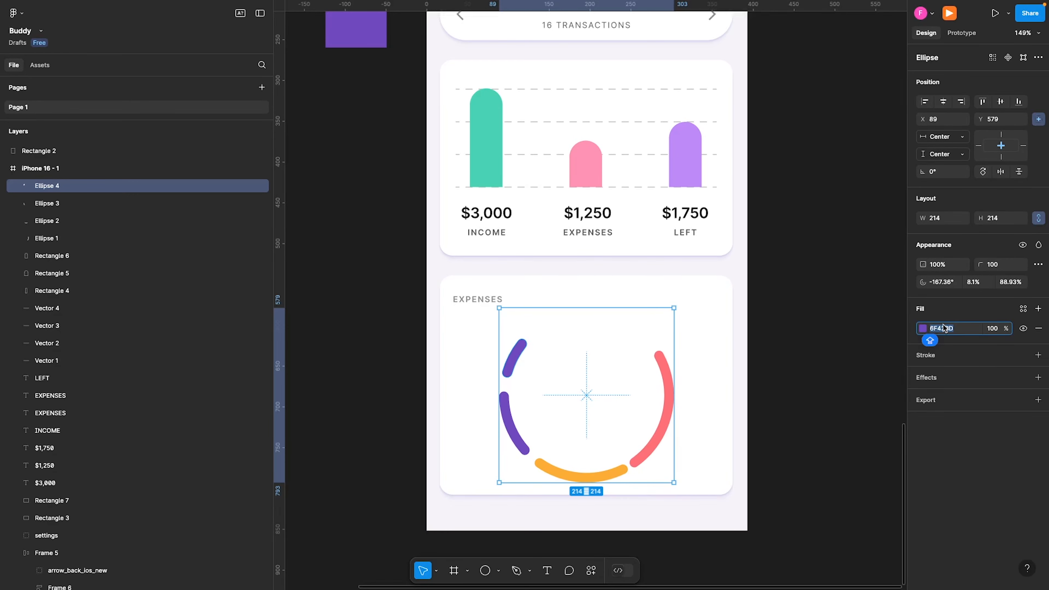
pyautogui.write('FF93B5')
pyautogui.press('Return')
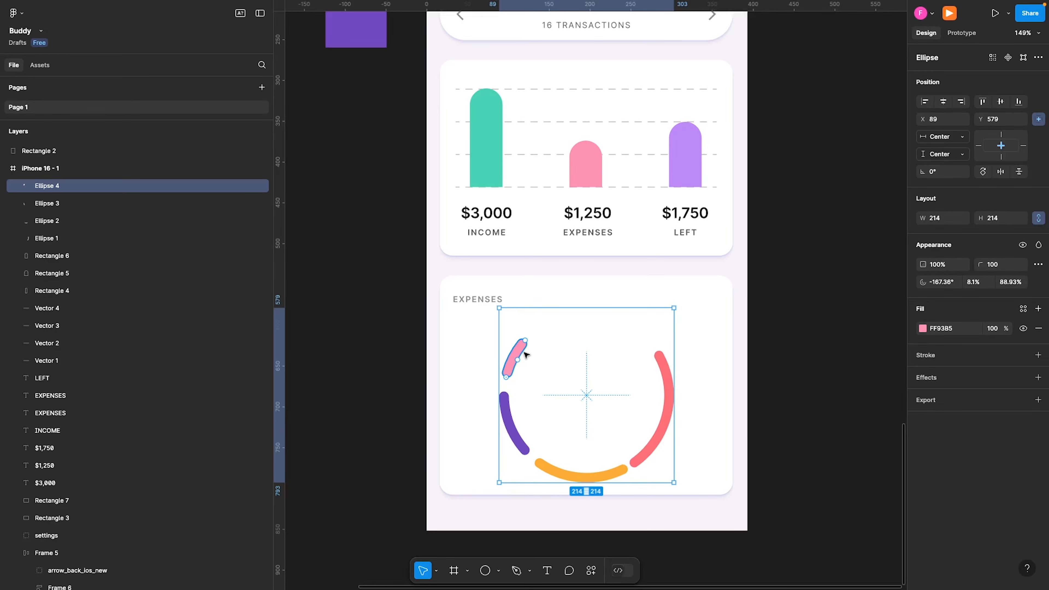
# - Duplicate the pink arc as a segment across the ring's top, starting at -135° with an 18.86% sweep, and fill it with light grey E4E2E3
pyautogui.hotkey('ctrl', 'd')
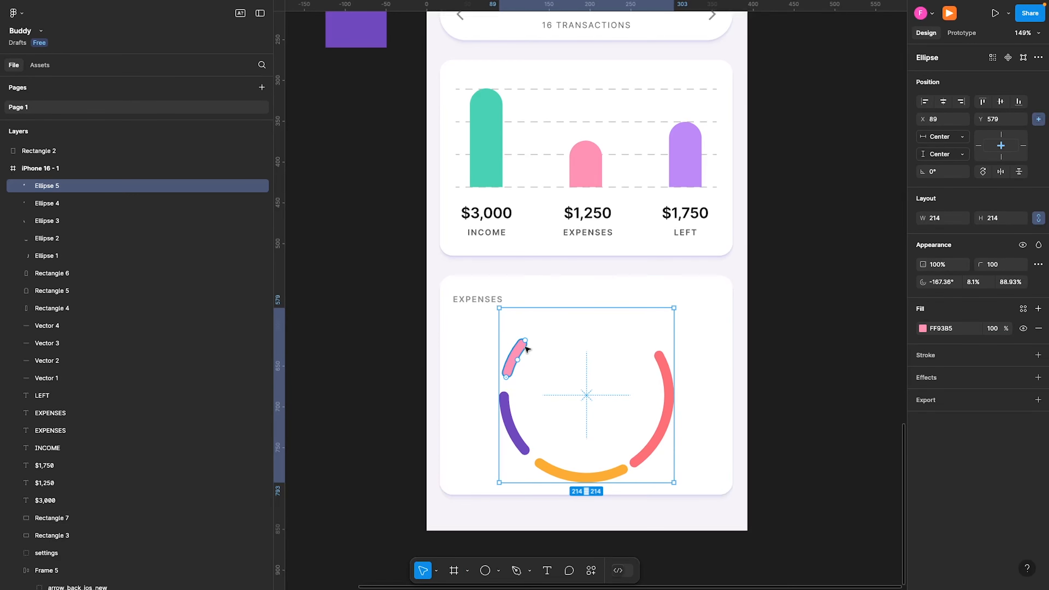
pyautogui.moveTo(525, 341); pyautogui.dragTo(640, 332)
pyautogui.moveTo(507, 375); pyautogui.dragTo(529, 337)
pyautogui.moveTo(665, 370); pyautogui.dragTo(617, 328)
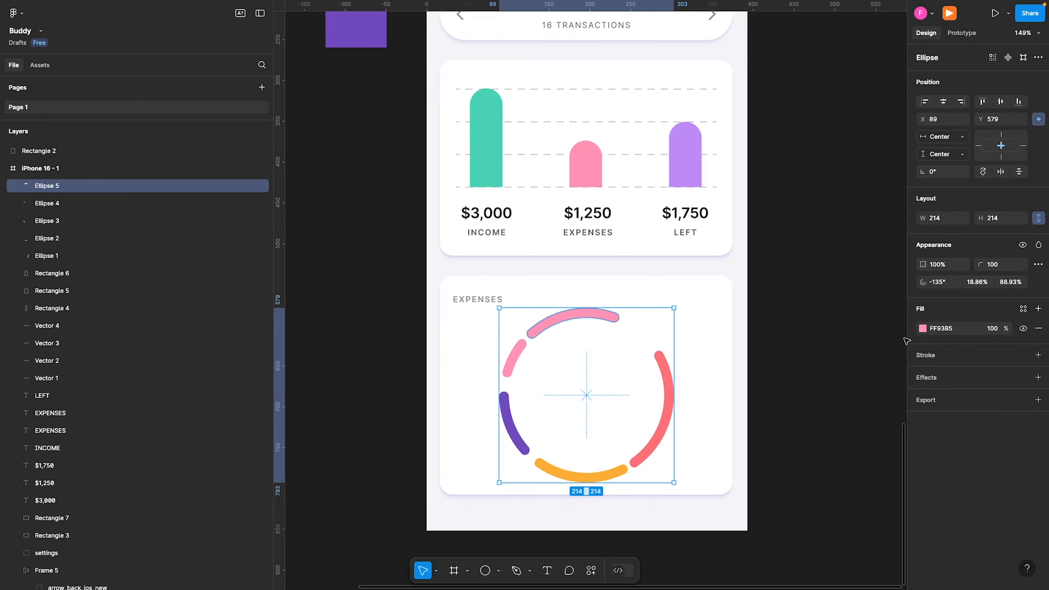
pyautogui.click(922, 328)
pyautogui.moveTo(832, 315); pyautogui.dragTo(777, 327)
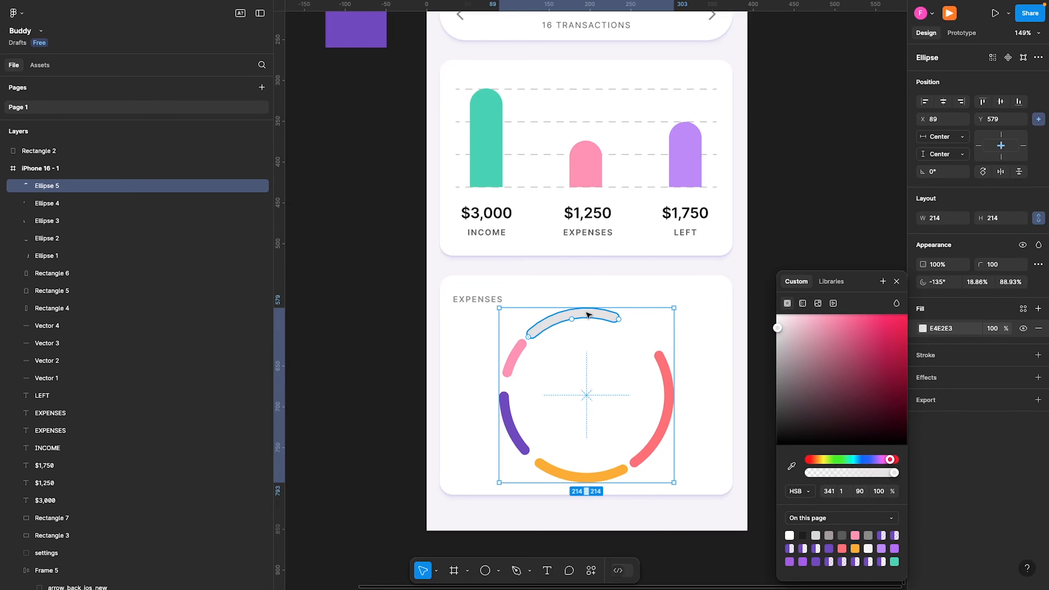
pyautogui.press('super+c')
pyautogui.press('super+v')
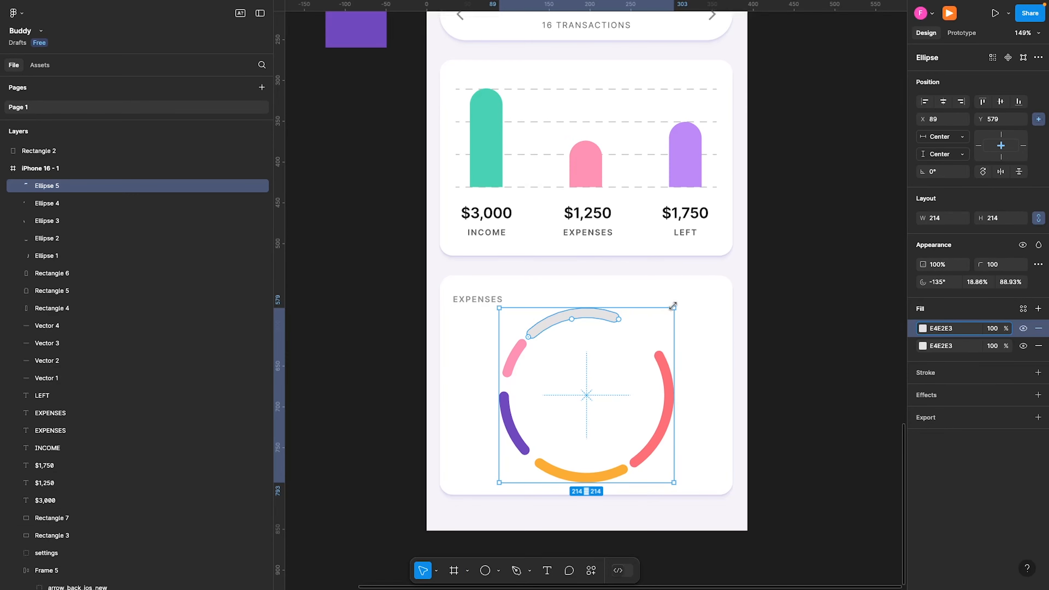
pyautogui.moveTo(618, 319); pyautogui.dragTo(655, 348)
pyautogui.moveTo(543, 335); pyautogui.dragTo(588, 322)
pyautogui.press('super+z')
pyautogui.press('super+z')
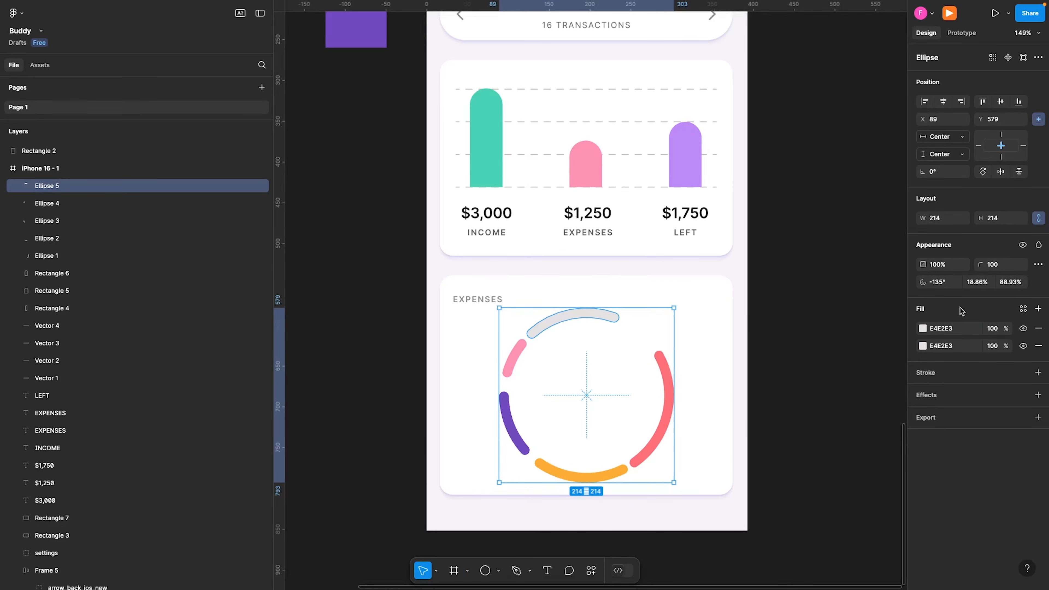
pyautogui.click(1038, 330)
pyautogui.click(798, 311)
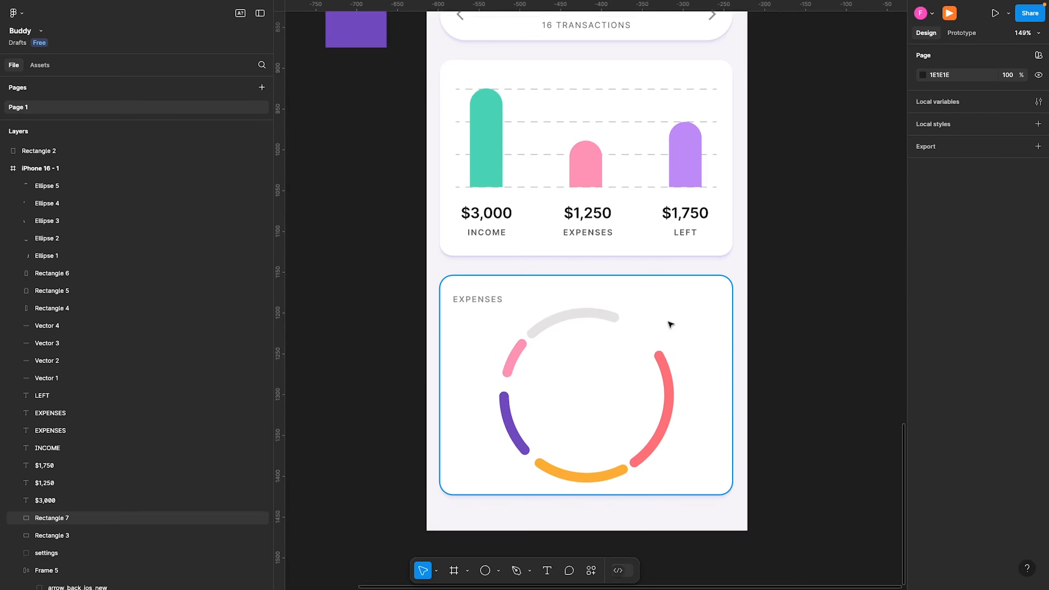
# - Duplicate the light grey arc and reshape the copy to start at -64.85° with an 8.31% sweep, filling the ring's upper-right gap
pyautogui.click(609, 318)
pyautogui.hotkey('ctrl', 'd')
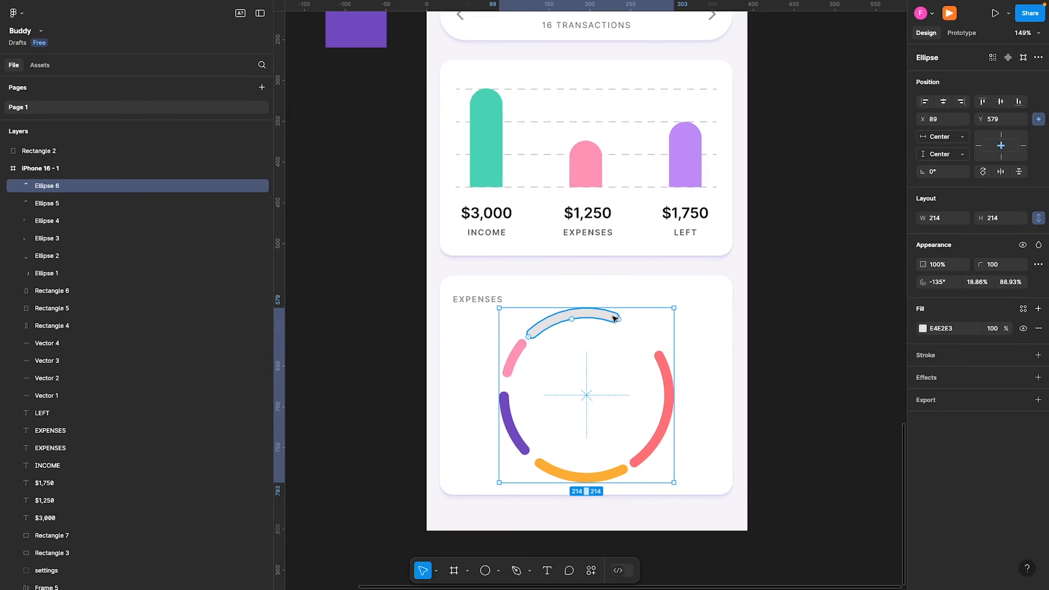
pyautogui.moveTo(618, 319); pyautogui.dragTo(651, 337)
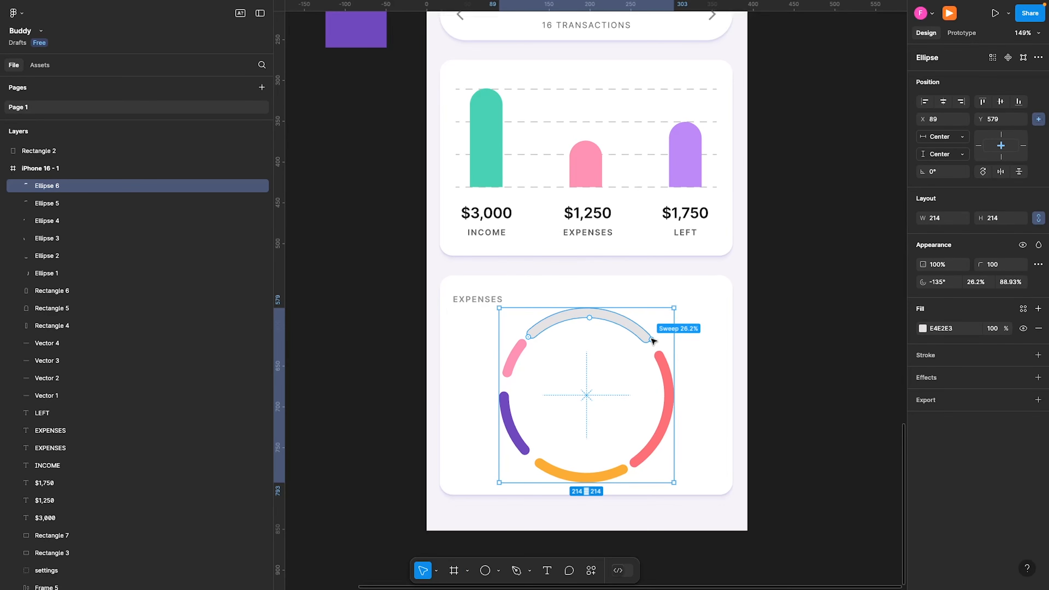
pyautogui.moveTo(529, 336); pyautogui.dragTo(621, 330)
pyautogui.moveTo(661, 439); pyautogui.dragTo(652, 351)
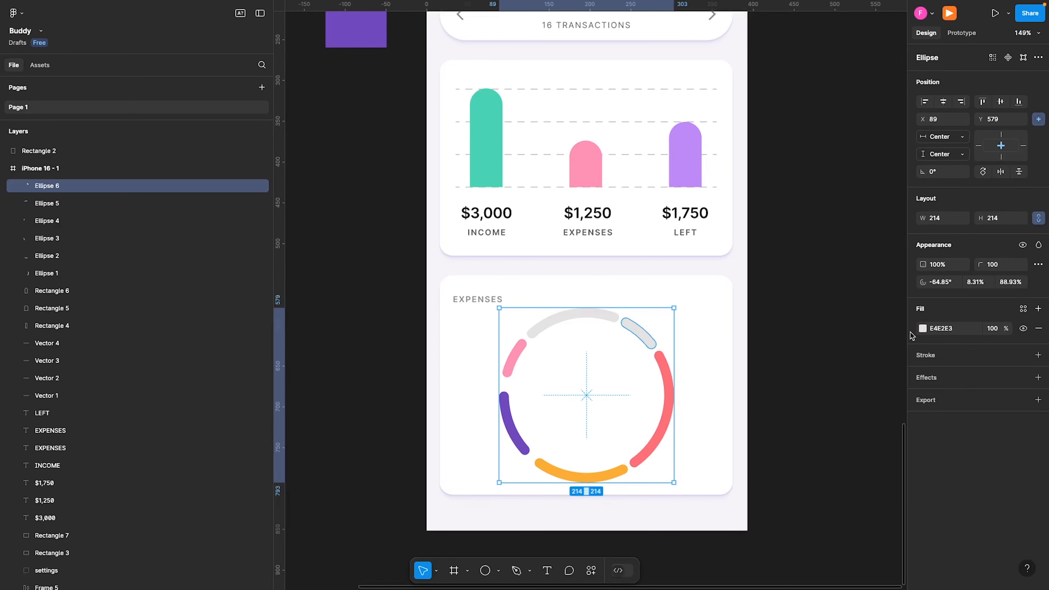
# - Try filling the short upper-right arc with C38629, a darkened version of the orange sampled from the bottom arc
pyautogui.click(922, 329)
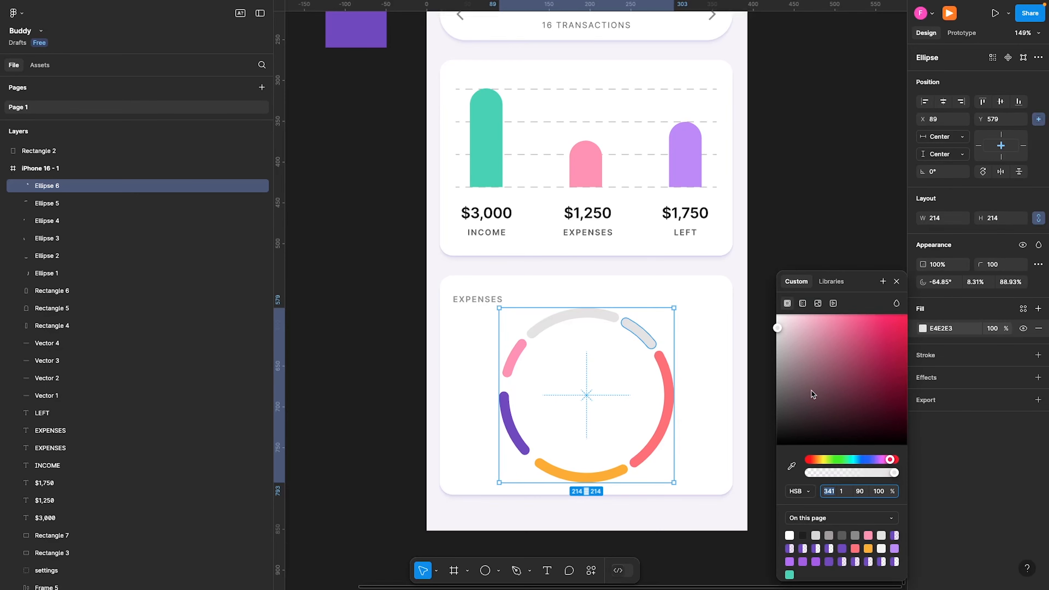
pyautogui.click(791, 466)
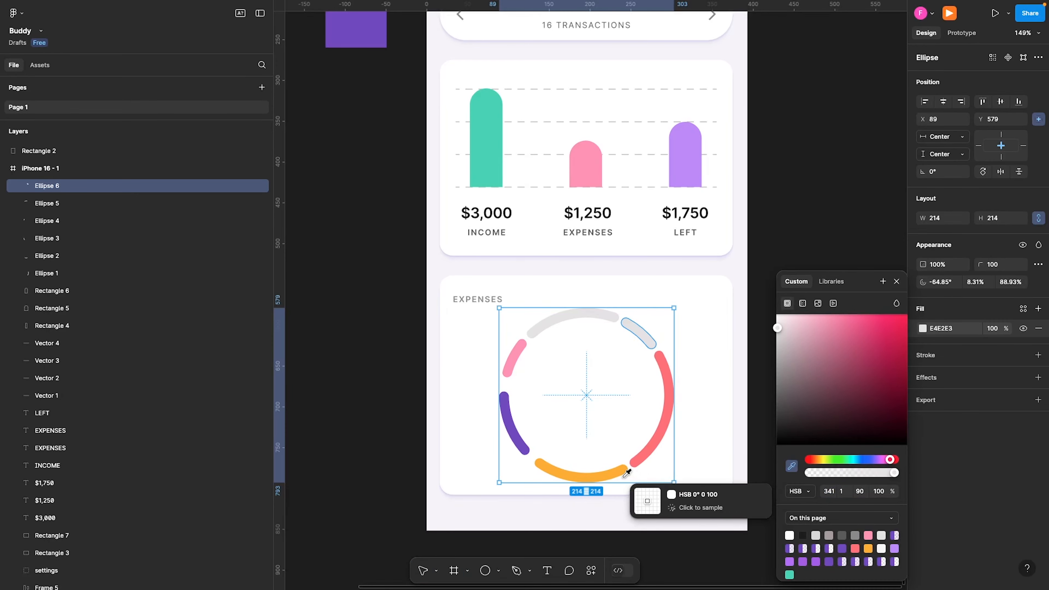
pyautogui.click(620, 468)
pyautogui.moveTo(881, 320); pyautogui.dragTo(879, 347)
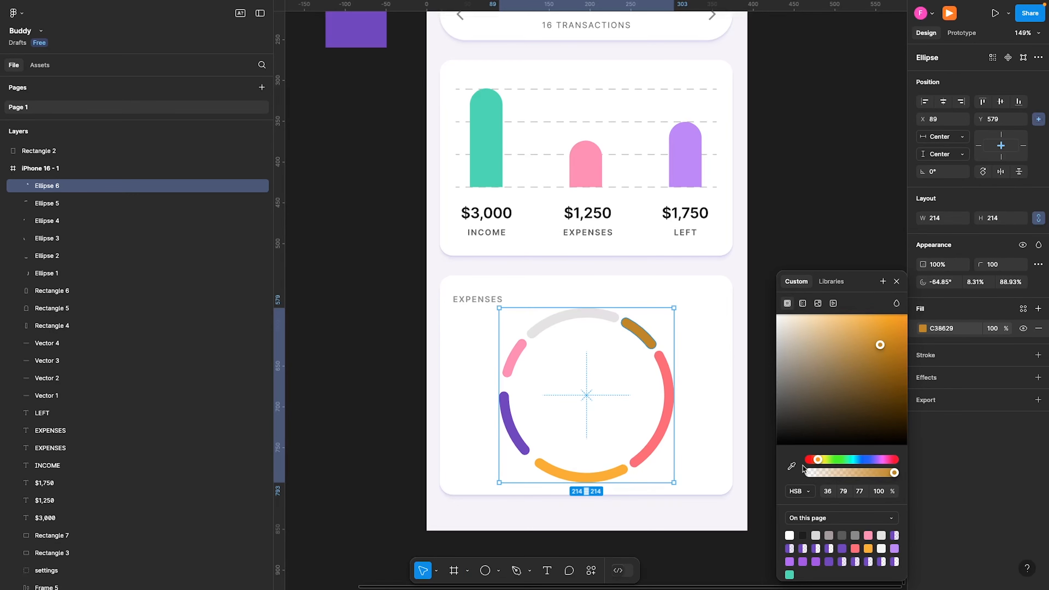
# - Fill the short upper-right arc with BD8BF7 sampled from the light purple LEFT bar
pyautogui.click(791, 466)
pyautogui.click(679, 149)
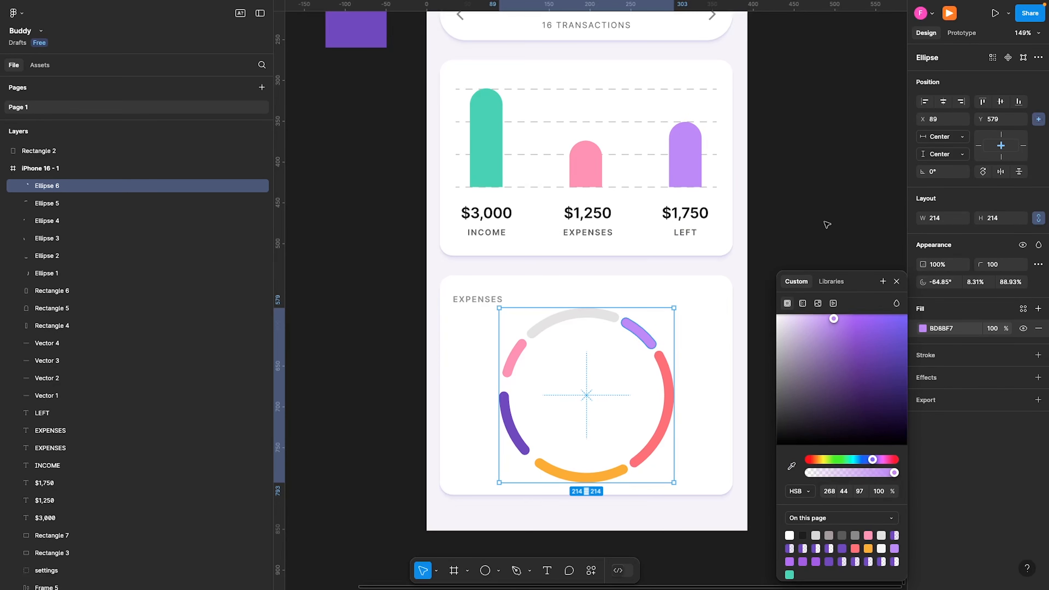
pyautogui.click(896, 281)
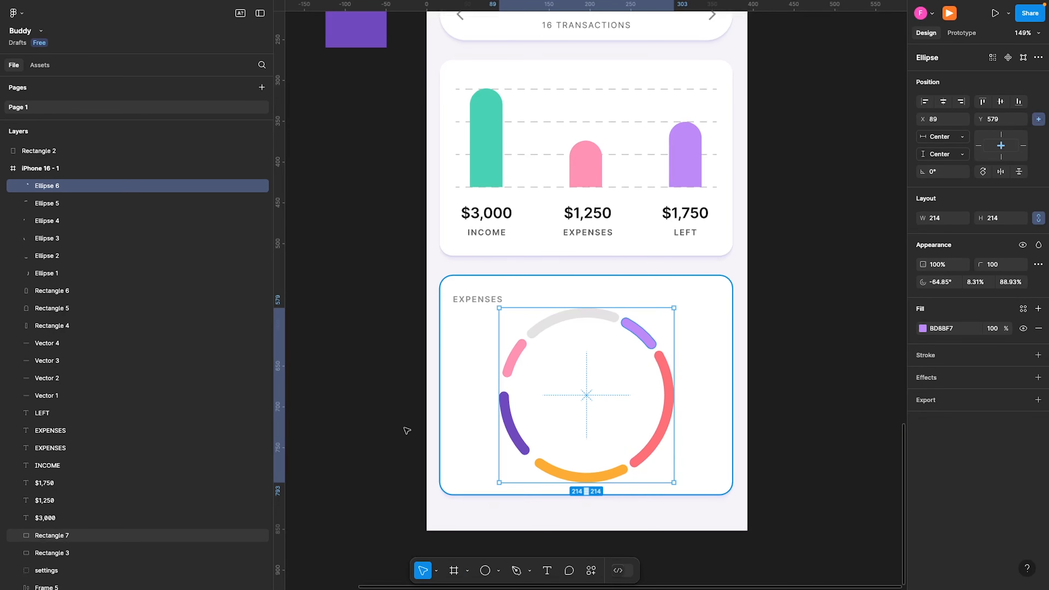
# - Select all six arc segments of the ring together, from Ellipse 1 to Ellipse 6
pyautogui.click(63, 256)
pyautogui.click(62, 275)
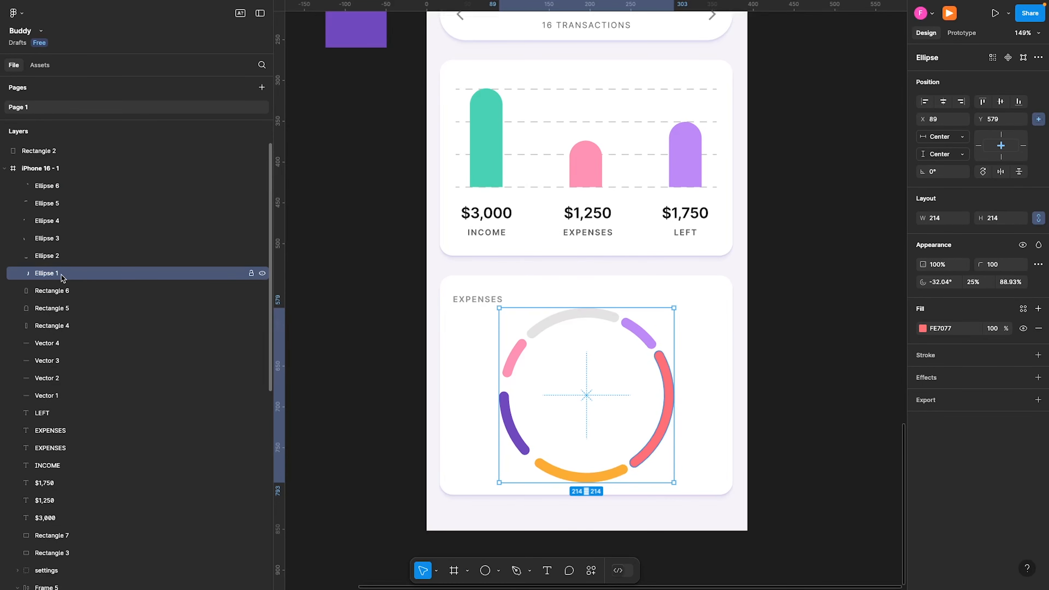
pyautogui.keyDown('shift'); pyautogui.click(62, 185); pyautogui.keyUp('shift')
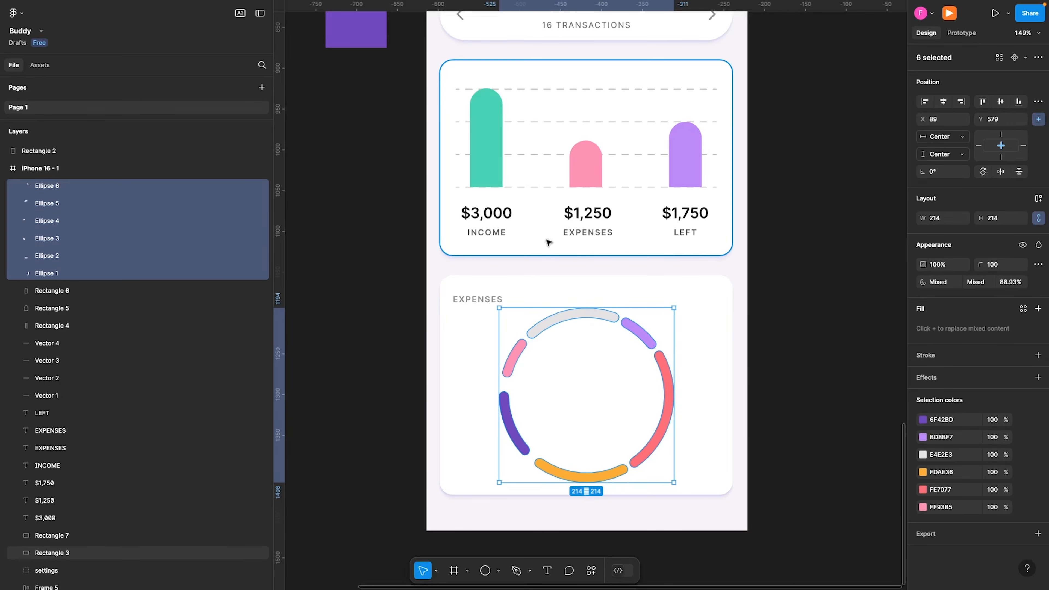
# - Try scaling the whole ring about its centre to 194 × 194, and undo the resize
pyautogui.press('alt')
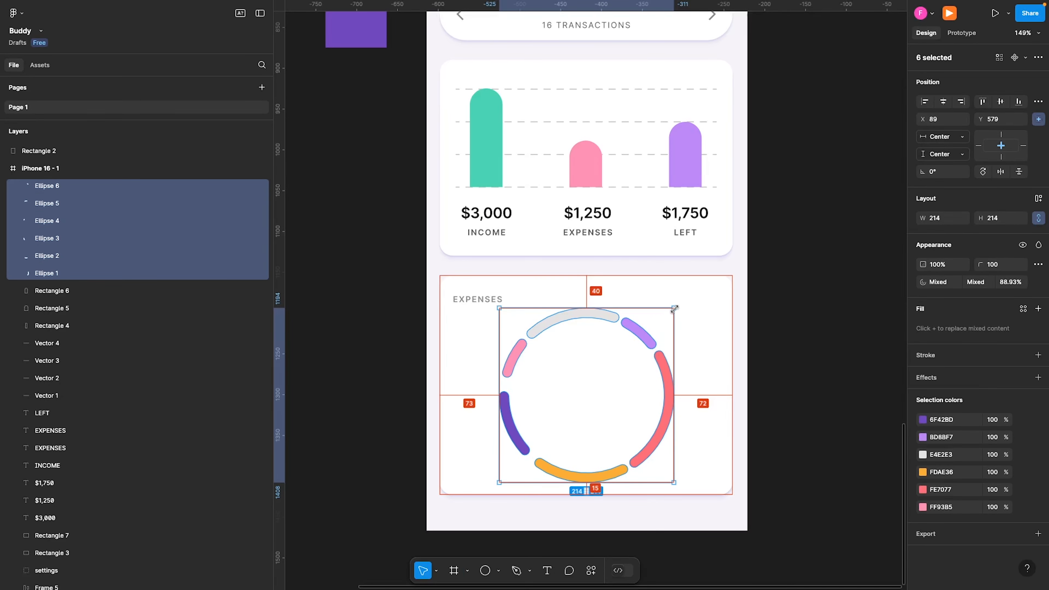
pyautogui.moveTo(674, 308); pyautogui.dragTo(665, 316)
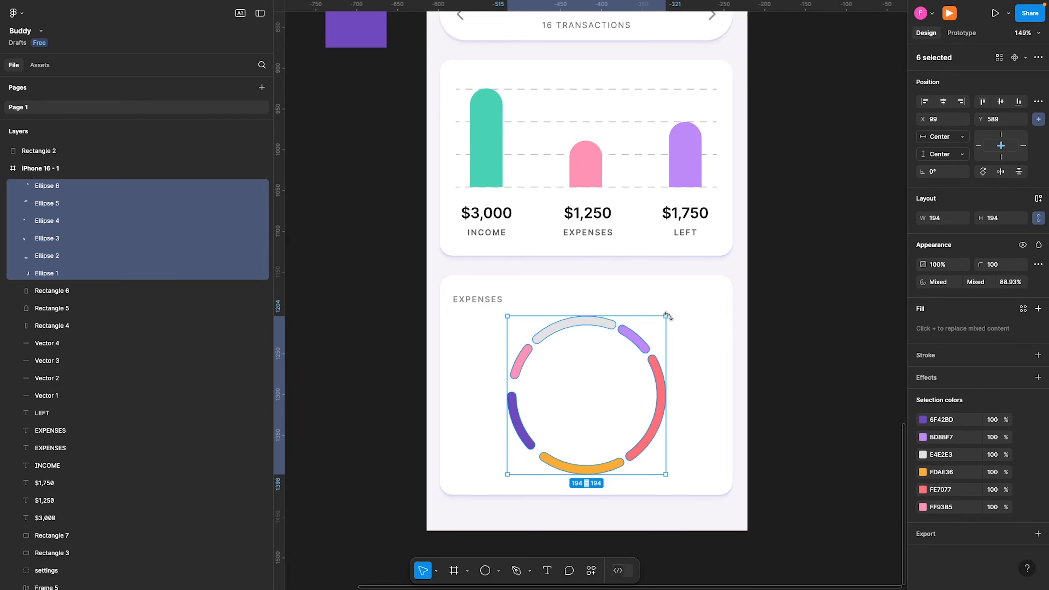
pyautogui.hotkey('ctrl', 'z')
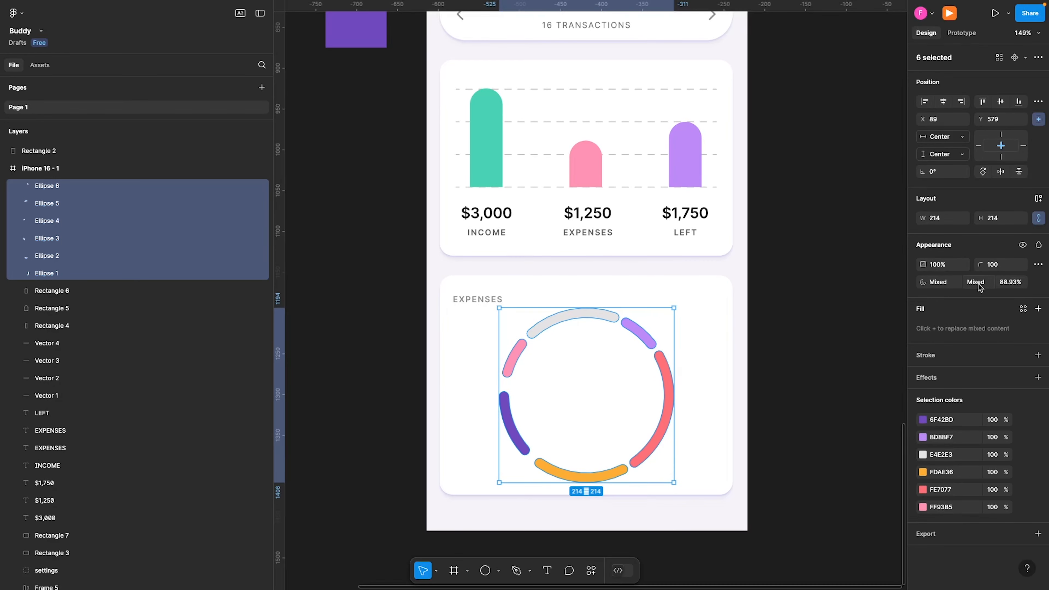
# - Thicken all six arcs by setting their shared inner radius ratio to 85%
pyautogui.click(1017, 282)
pyautogui.press('Down')
pyautogui.press('Down')
pyautogui.press('Down')
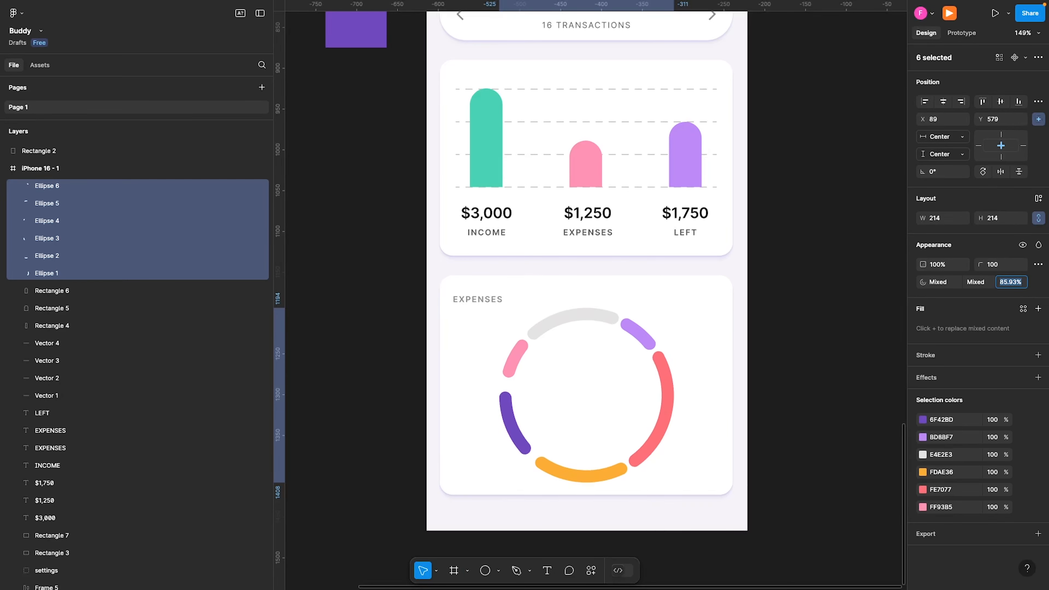
pyautogui.press('Down')
pyautogui.press('Down')
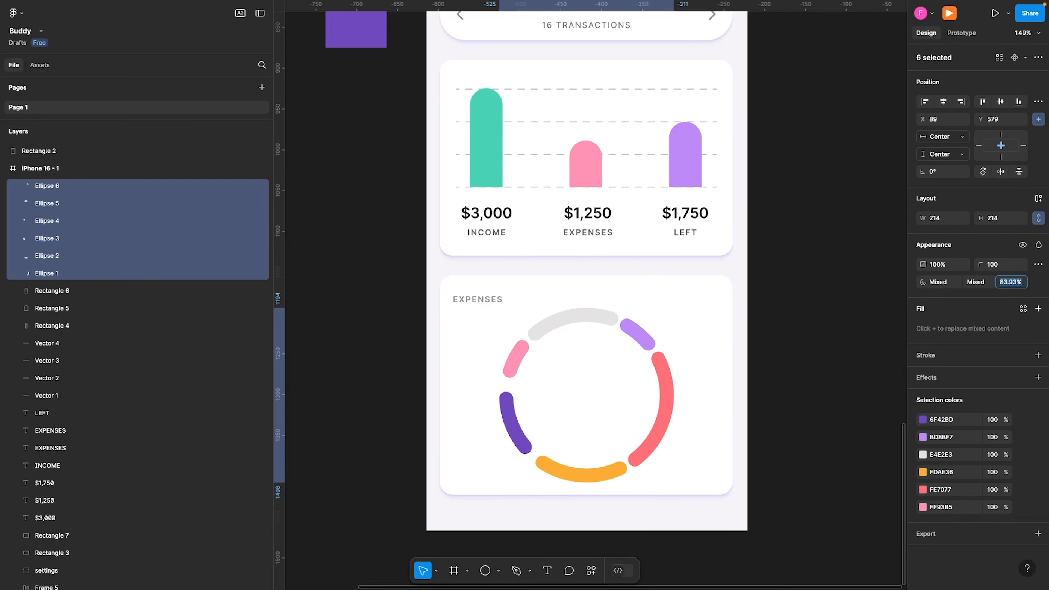
pyautogui.press('Up')
pyautogui.press('Up')
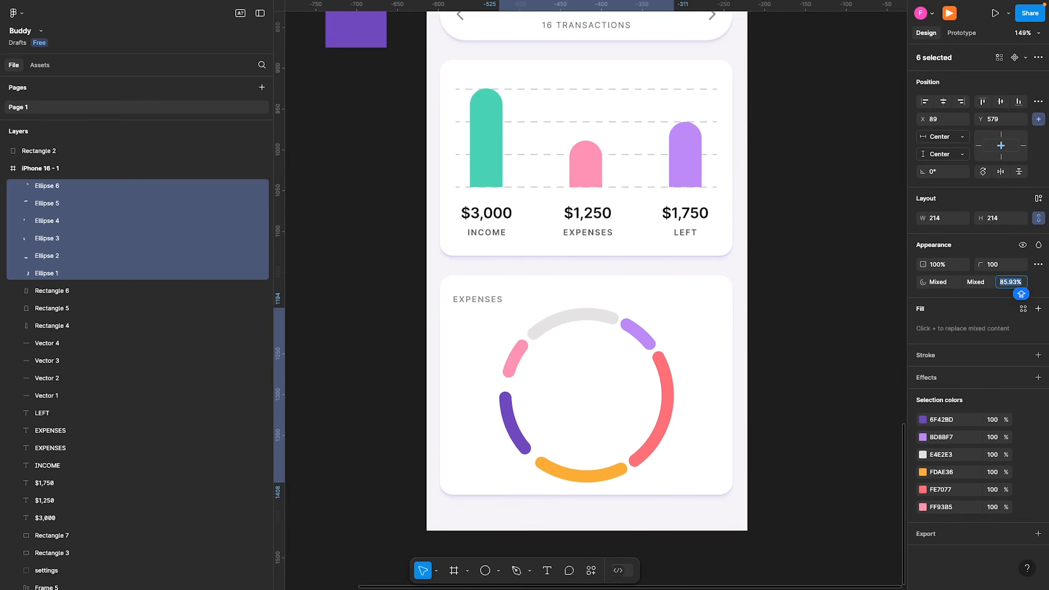
pyautogui.press('Up')
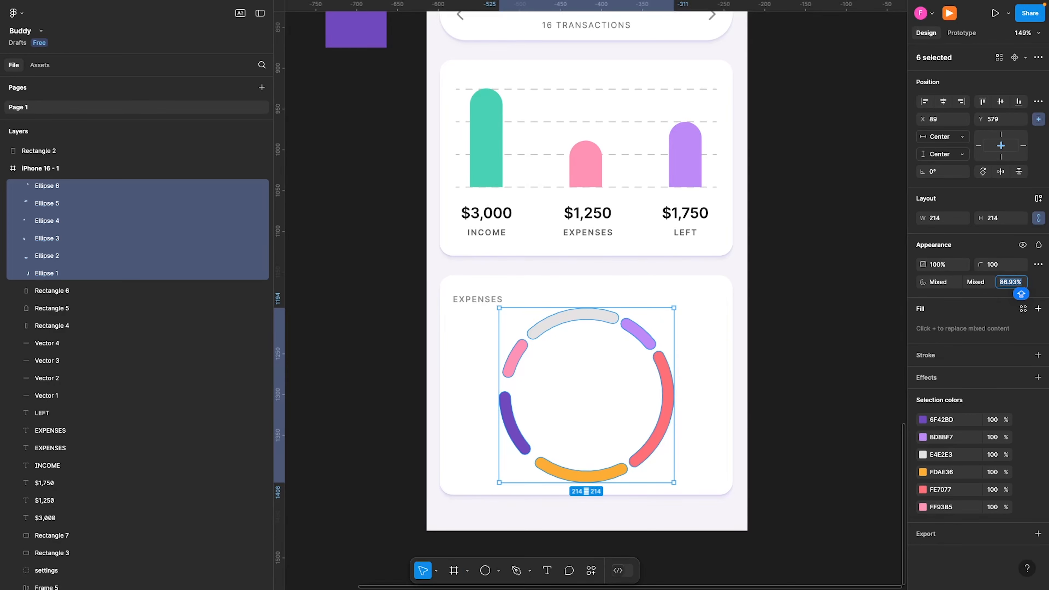
pyautogui.write('85')
pyautogui.press('Return')
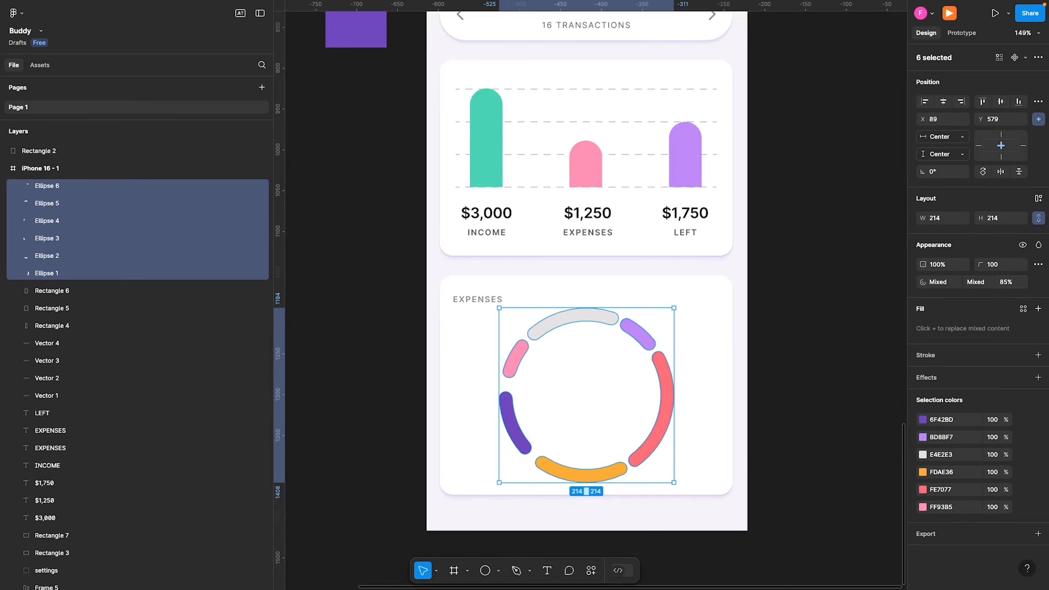
# - Try thinner ring thicknesses by raising the six arcs' ratio up to 90%, and return it to 85%
pyautogui.click(1006, 281)
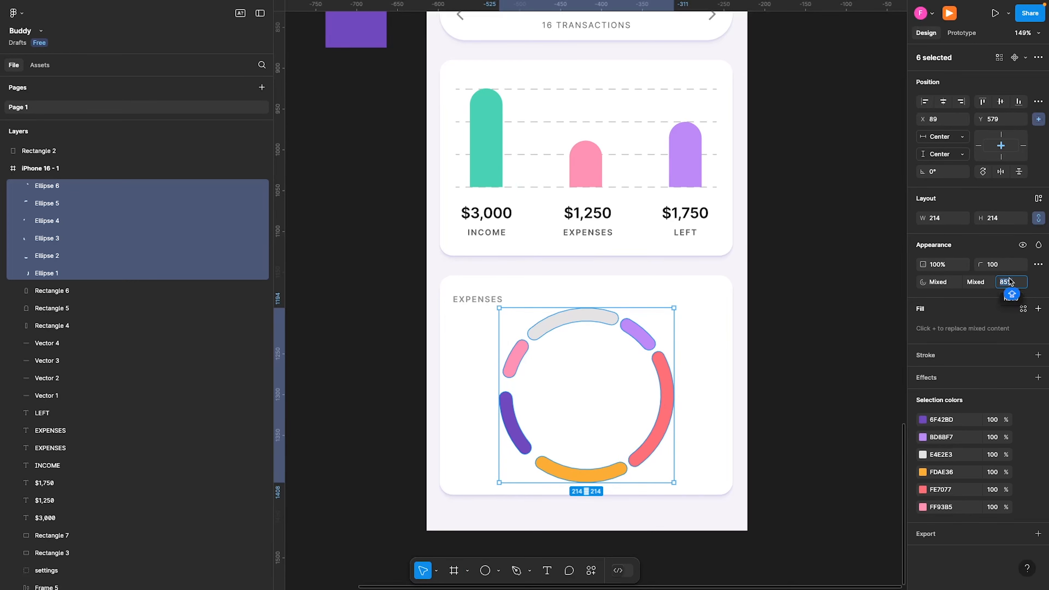
pyautogui.press('Down')
pyautogui.press('Up')
pyautogui.press('Up')
pyautogui.press('Up')
pyautogui.press('Up')
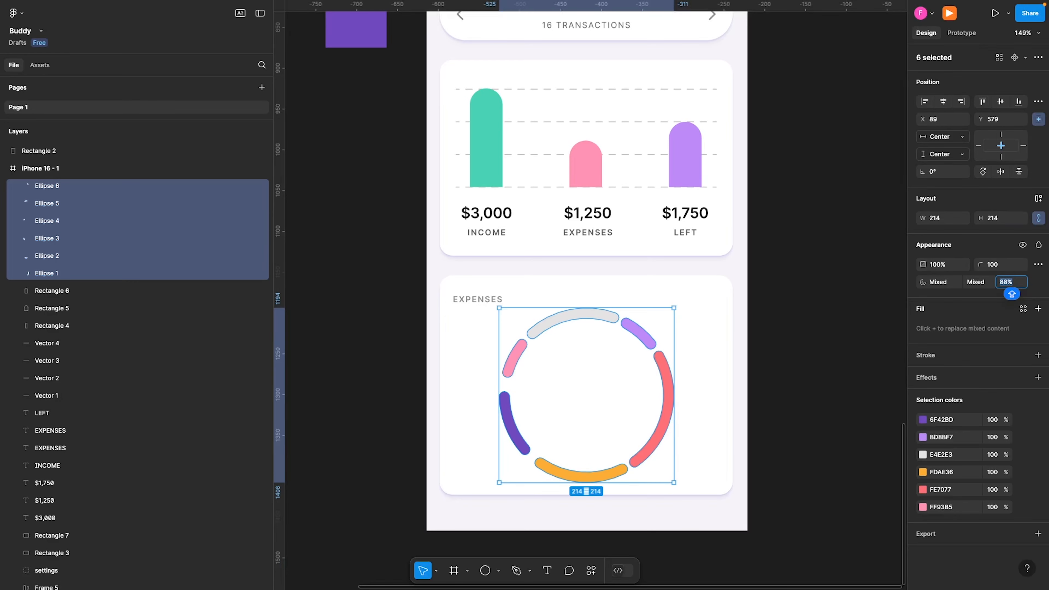
pyautogui.press('Down')
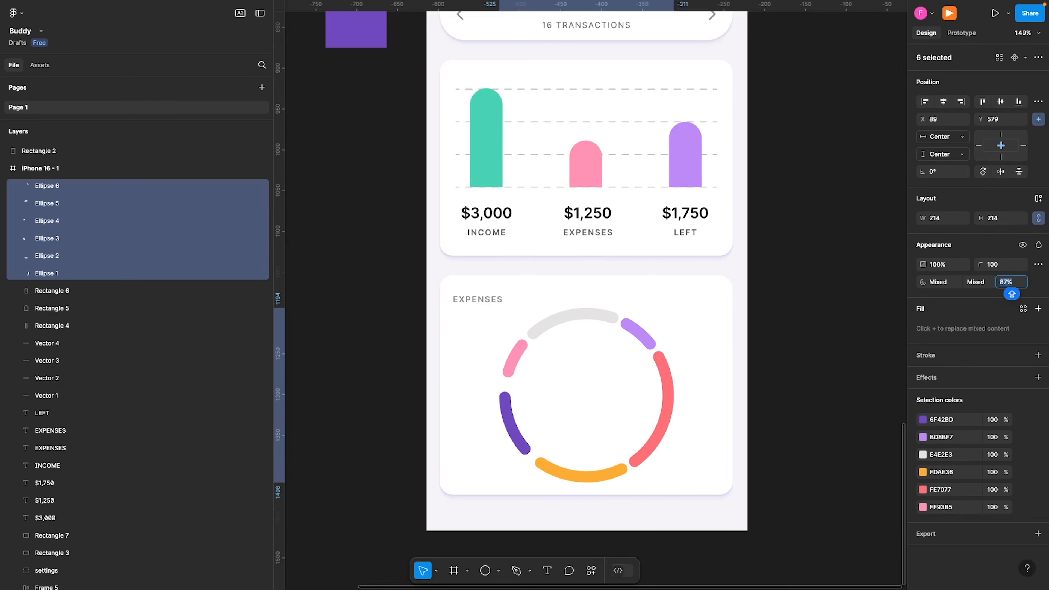
pyautogui.press('Up')
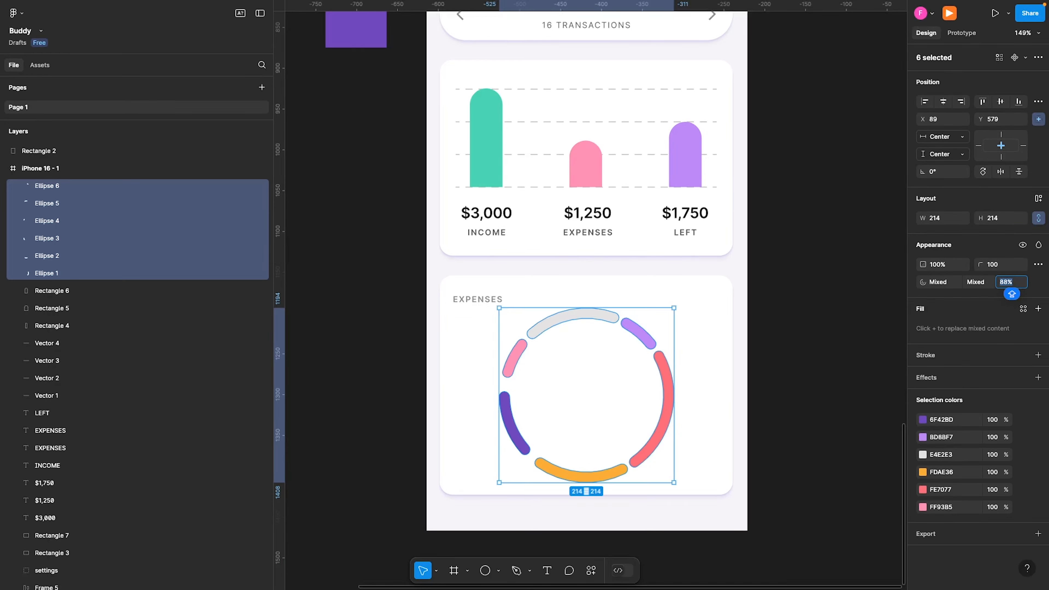
pyautogui.press('Up')
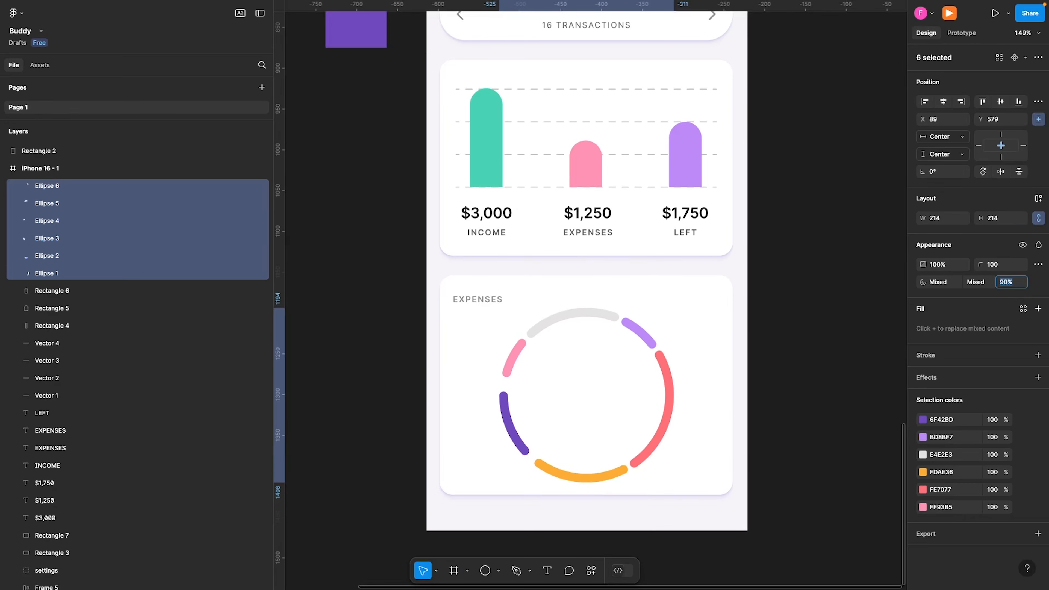
pyautogui.press('Down')
pyautogui.press('Down')
pyautogui.press('Down')
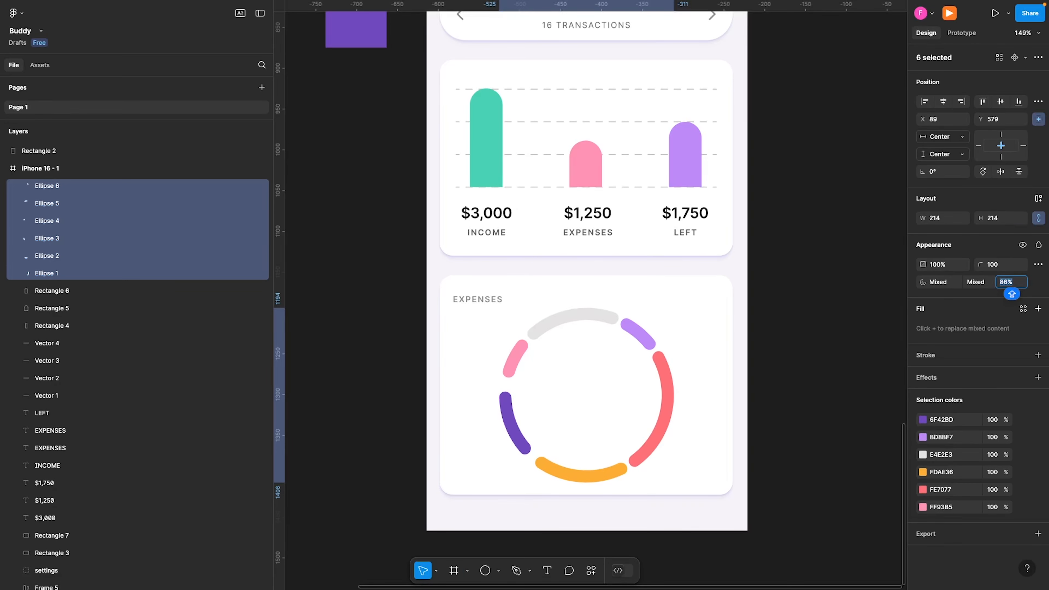
pyautogui.press('Down')
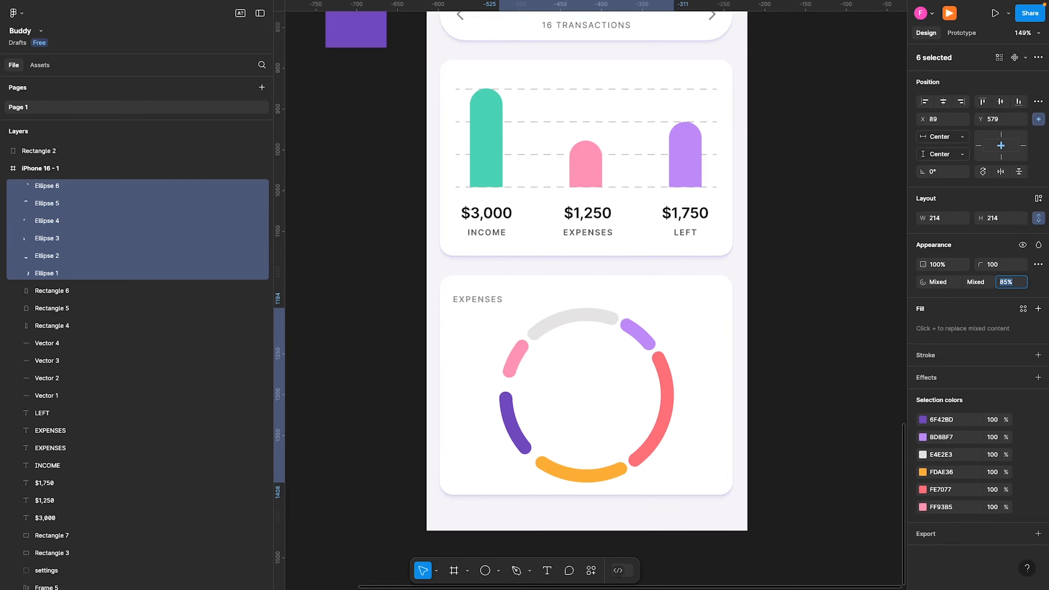
# - Fine-tune the pink arc's sweep end and lengthen the dark purple arc towards it to narrow the gap between them
pyautogui.click(572, 325)
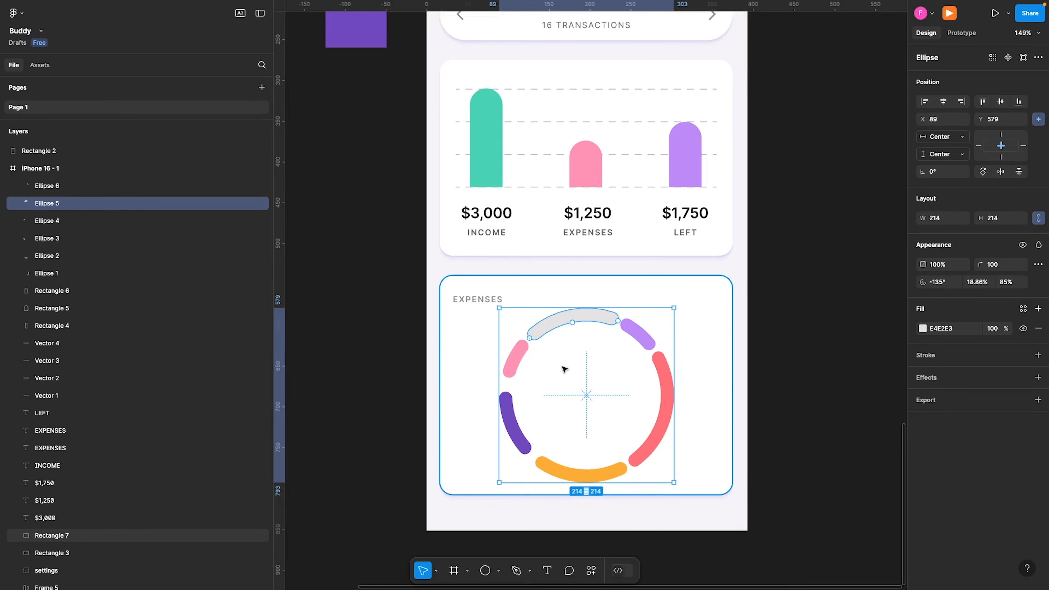
pyautogui.click(526, 346)
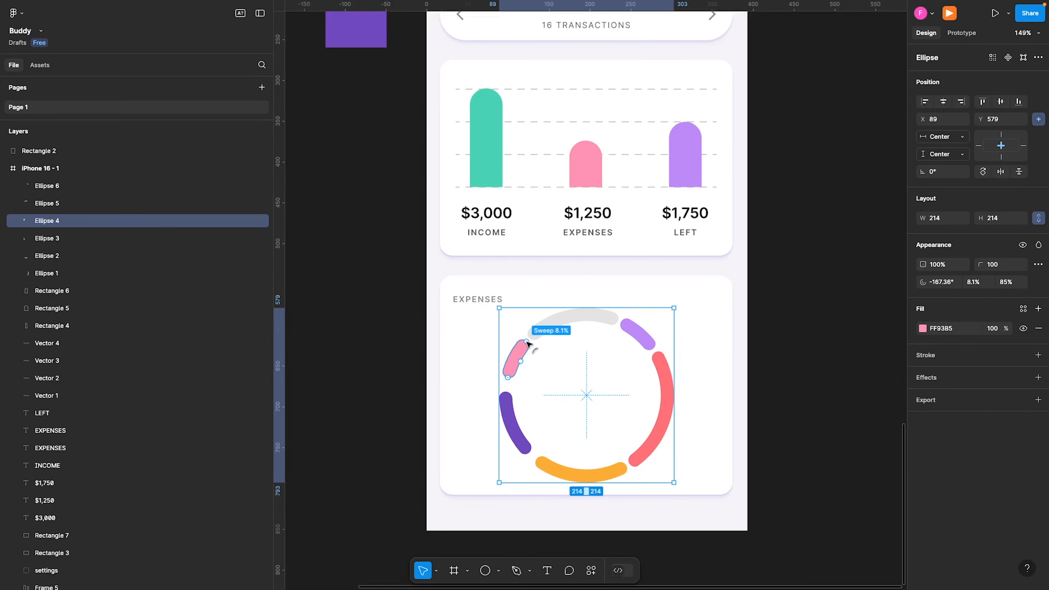
pyautogui.moveTo(530, 343); pyautogui.dragTo(532, 345)
pyautogui.click(502, 400)
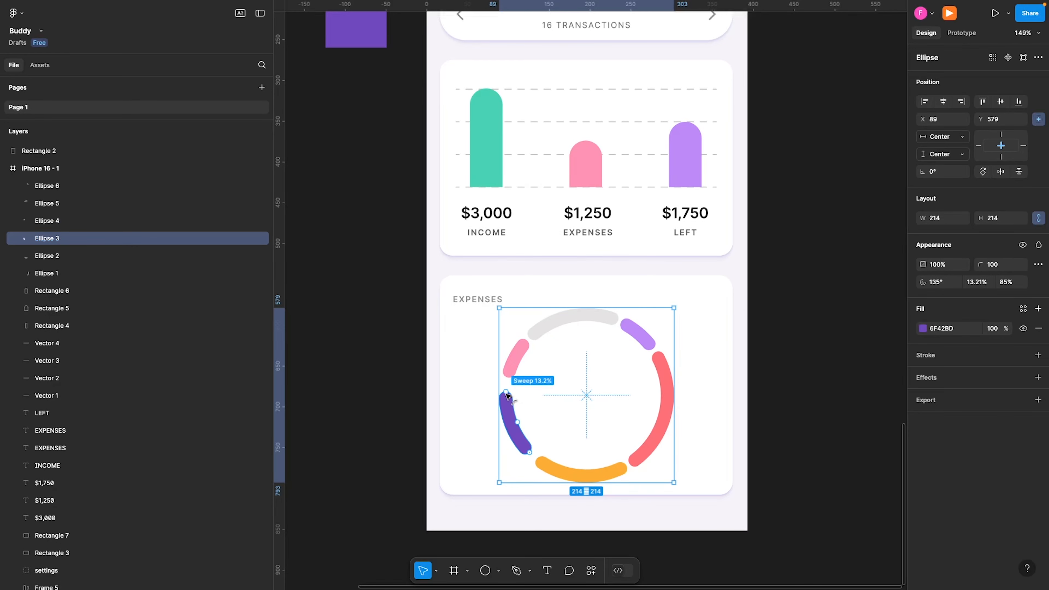
pyautogui.moveTo(505, 395); pyautogui.dragTo(507, 381)
# - Extend the orange arc to a 19.79% sweep so that its gap to the dark purple arc matches the others
pyautogui.click(539, 471)
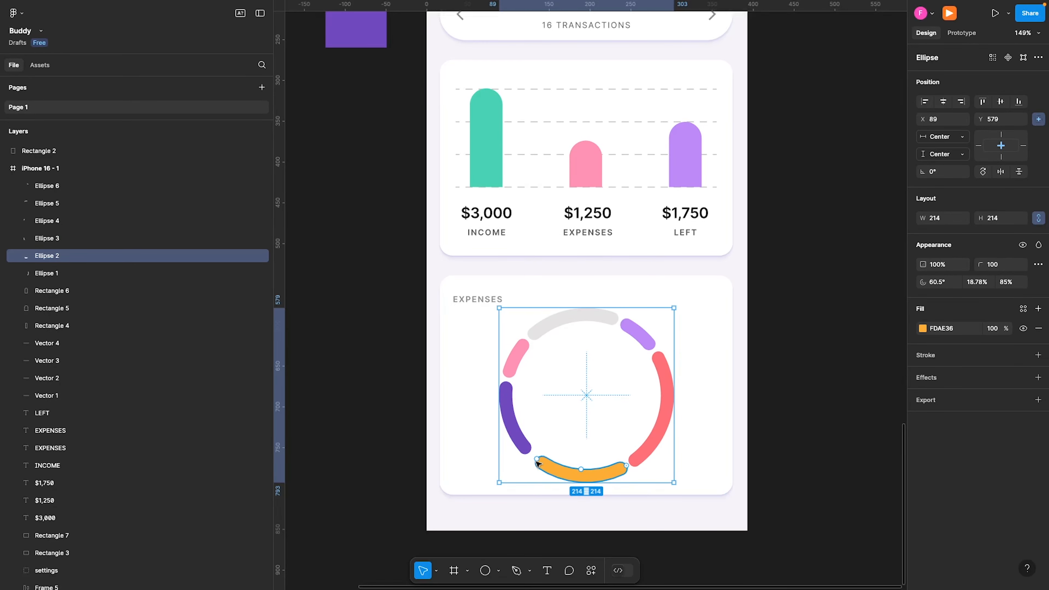
pyautogui.moveTo(537, 461); pyautogui.dragTo(532, 455)
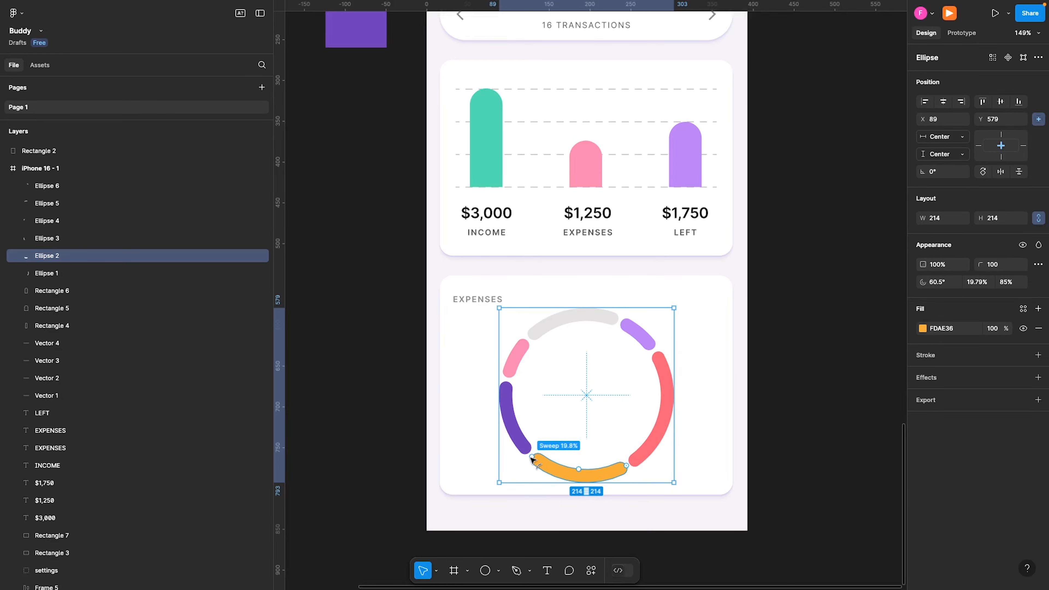
pyautogui.click(641, 456)
pyautogui.click(652, 344)
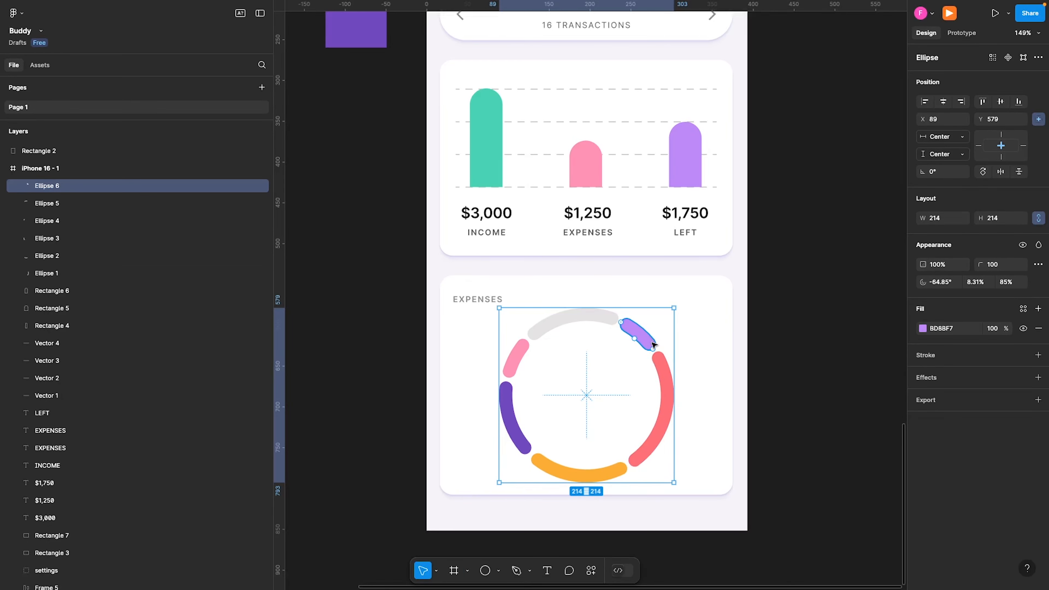
pyautogui.moveTo(653, 345); pyautogui.dragTo(654, 351)
pyautogui.click(768, 357)
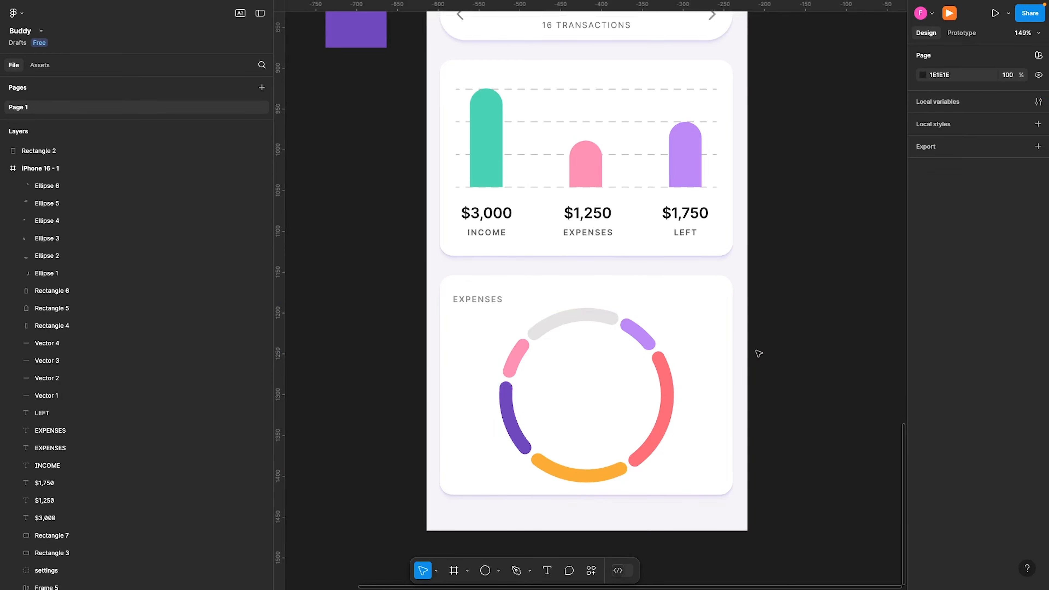
# - Change the fill of the ring chart's dark purple arc to 9B41EF
pyautogui.click(539, 435)
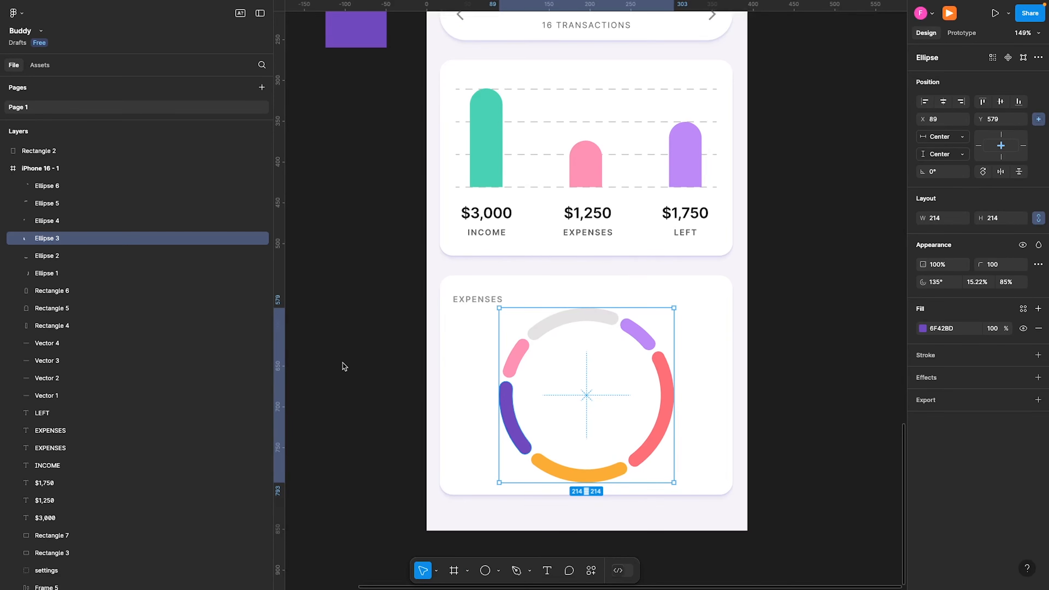
pyautogui.click(945, 329)
pyautogui.write('9B41EF')
pyautogui.press('Return')
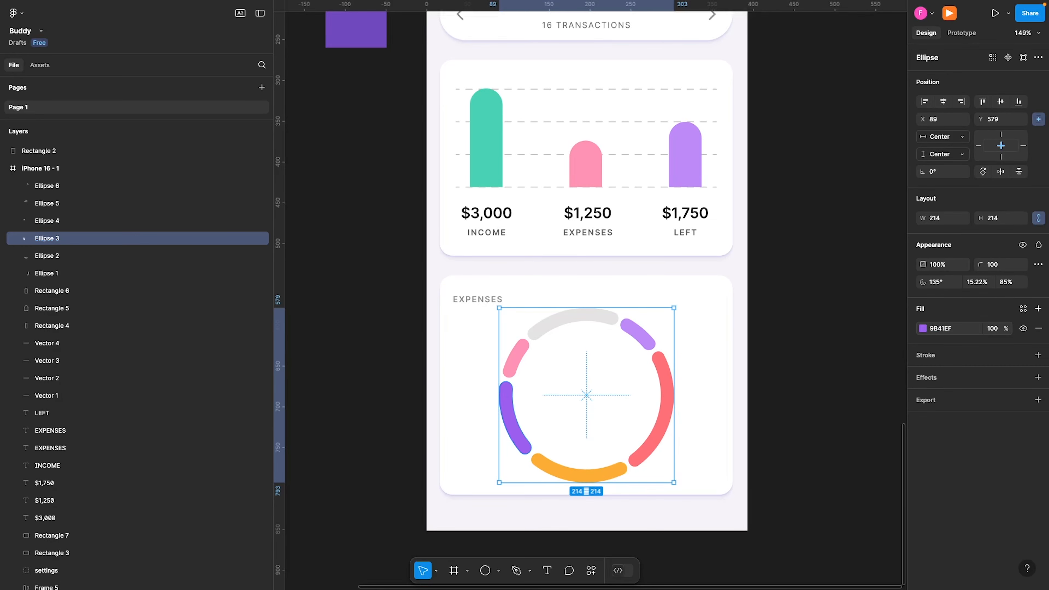
pyautogui.click(803, 347)
# - Draw a circle in the upper part of the ring's interior and set its size to 40 × 40
pyautogui.scroll(-5, 780, 357)
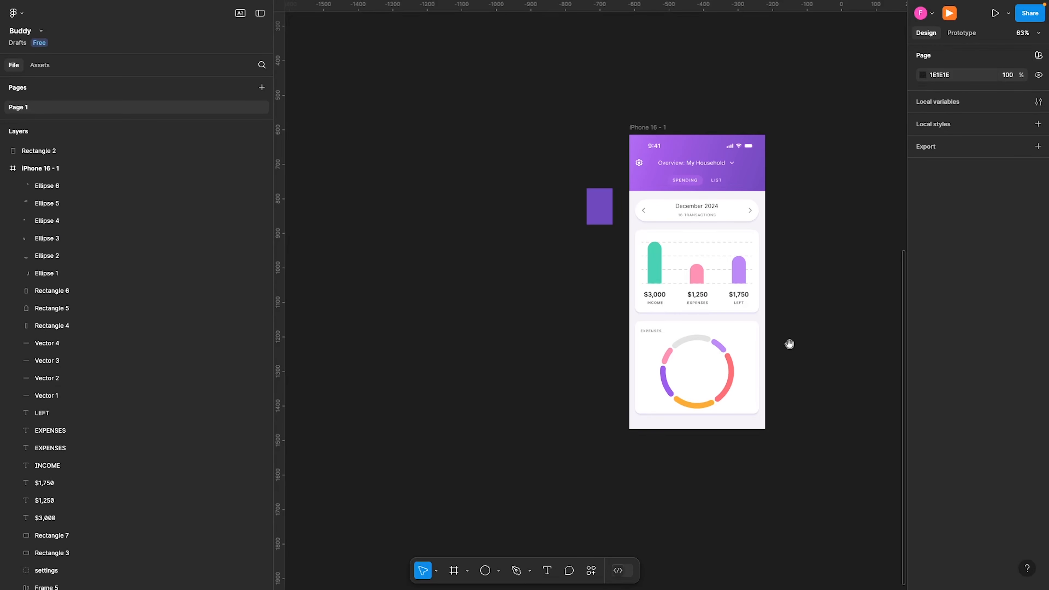
pyautogui.moveTo(789, 344); pyautogui.dragTo(635, 368)
pyautogui.scroll(3, 606, 344)
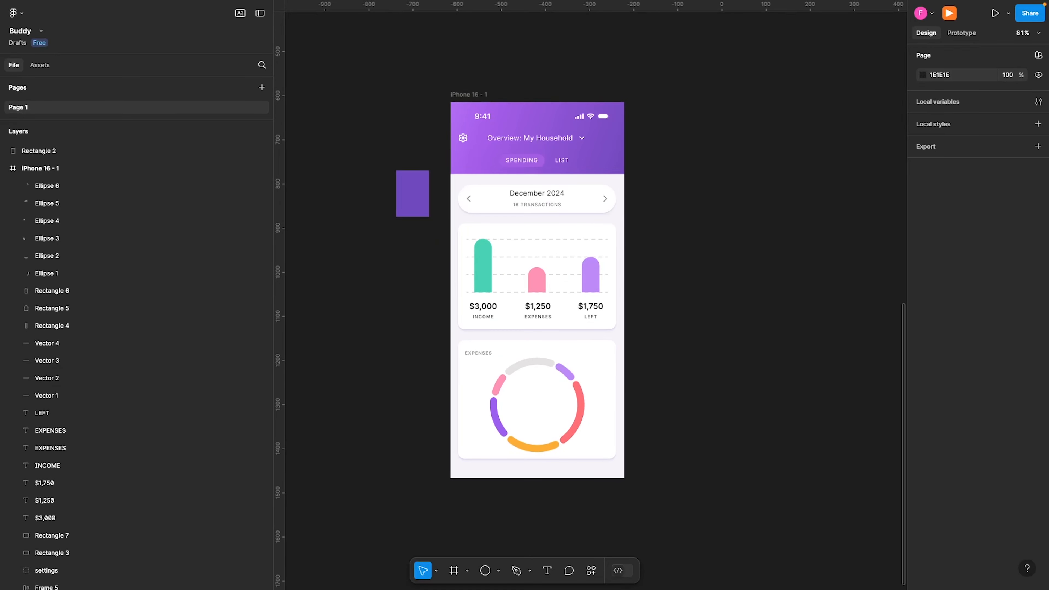
pyautogui.scroll(5, 520, 401)
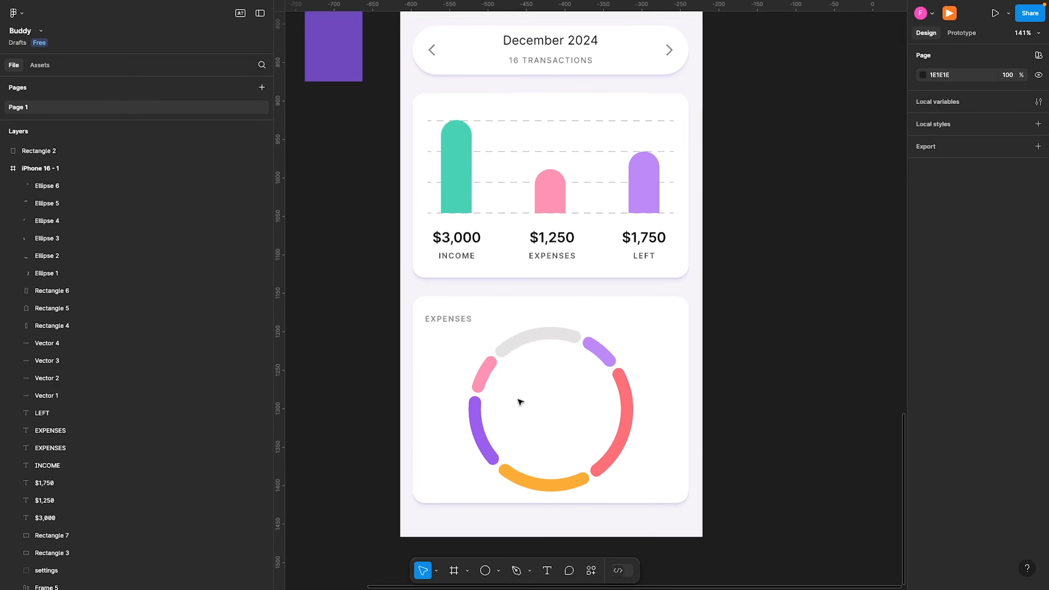
pyautogui.scroll(2, 558, 410)
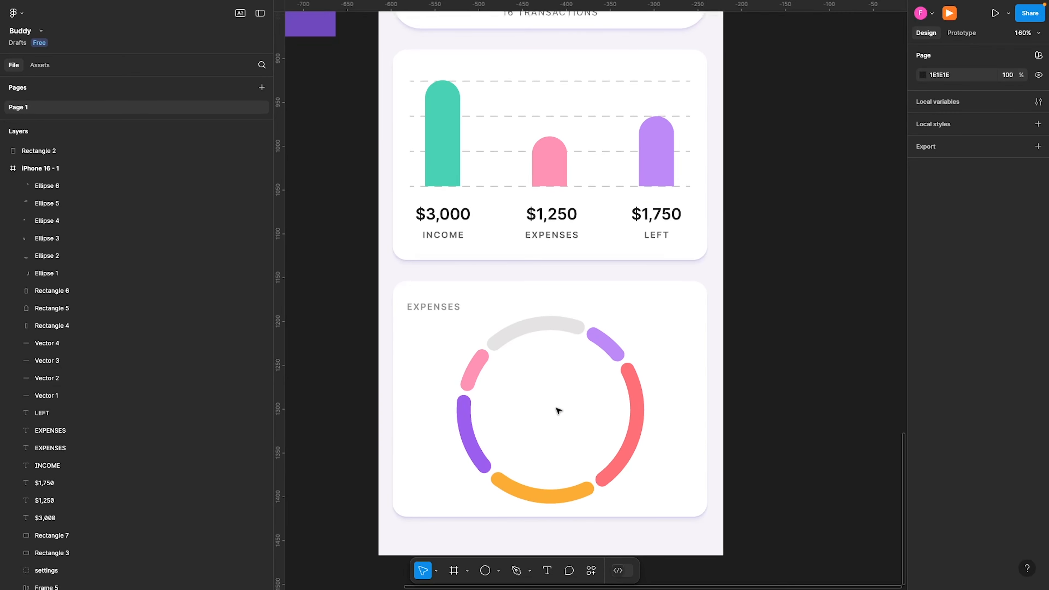
pyautogui.press('o')
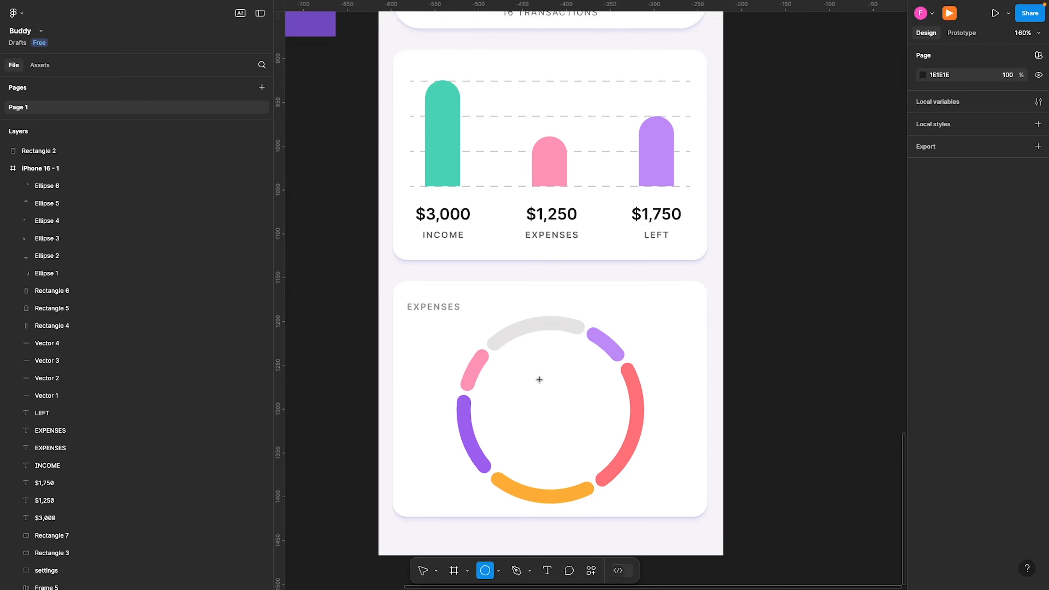
pyautogui.moveTo(531, 368); pyautogui.dragTo(567, 403)
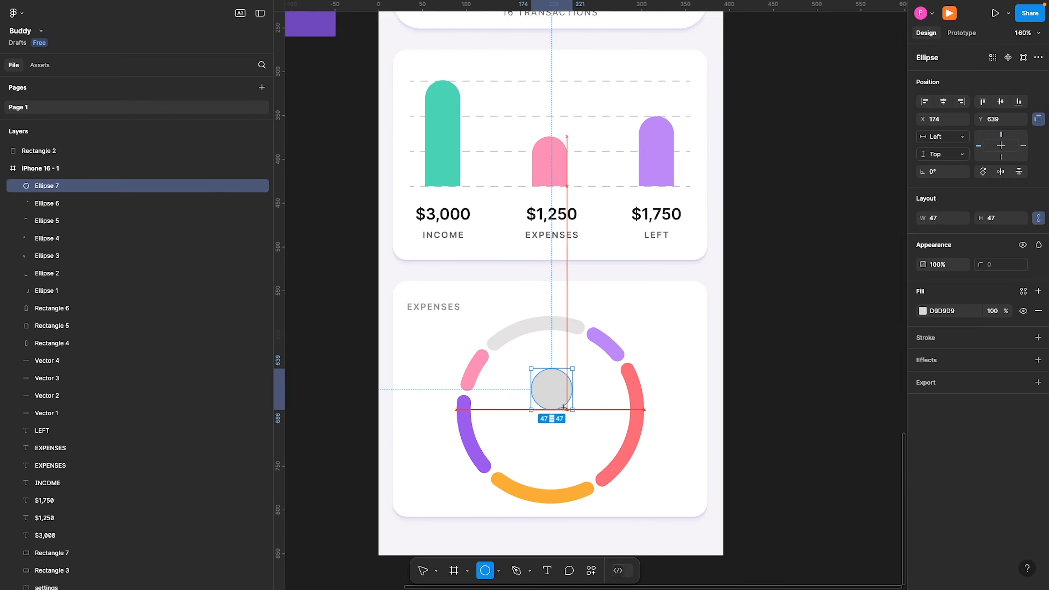
pyautogui.click(993, 218)
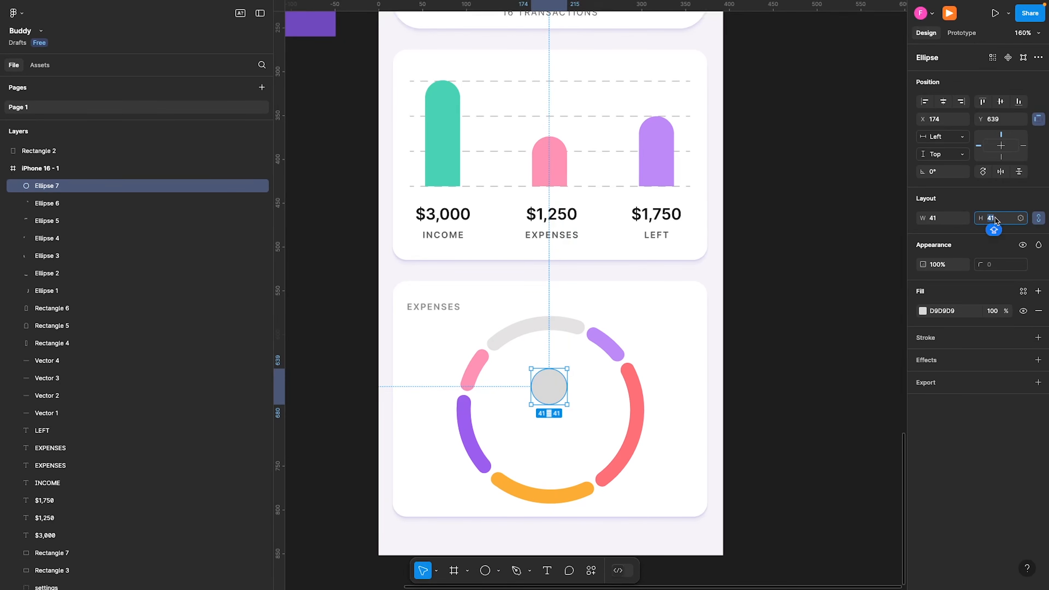
pyautogui.write('40')
pyautogui.press('Return')
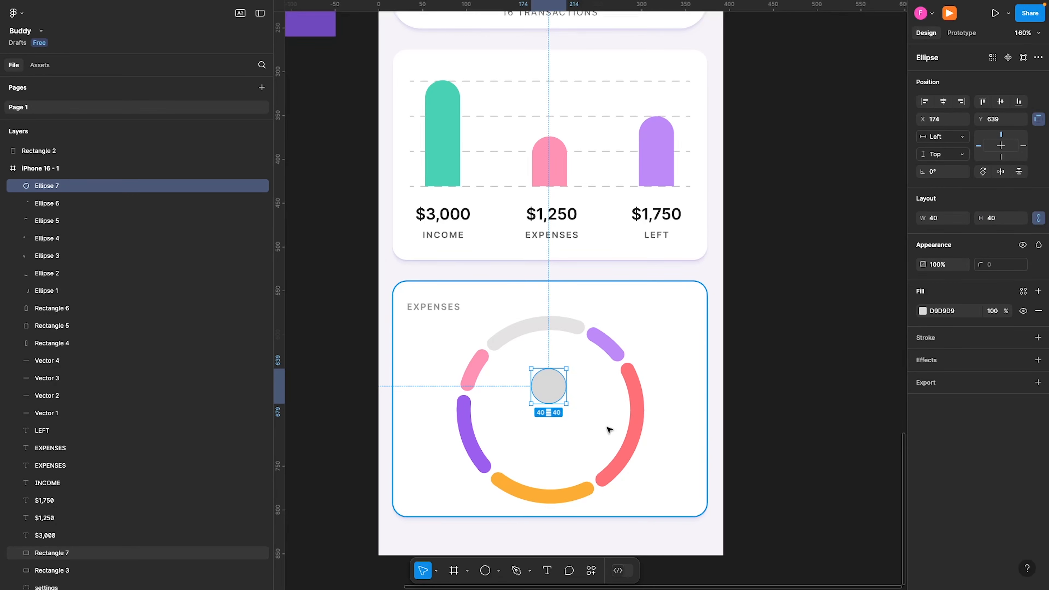
# - Fill the small circle with the colour sampled from the red arc and move it up slightly, centred horizontally in the ring
pyautogui.press('i')
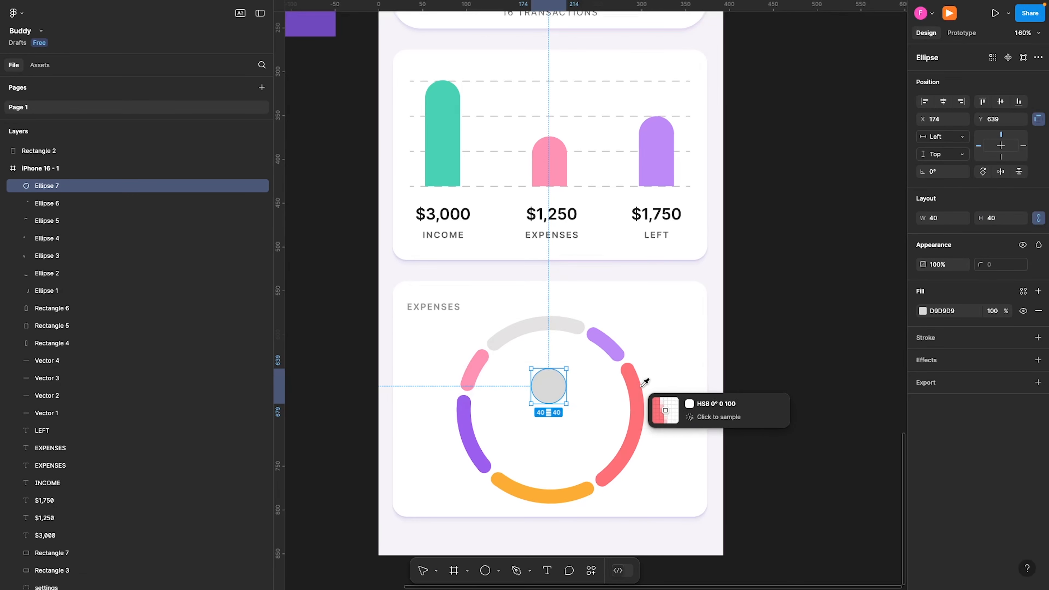
pyautogui.click(634, 378)
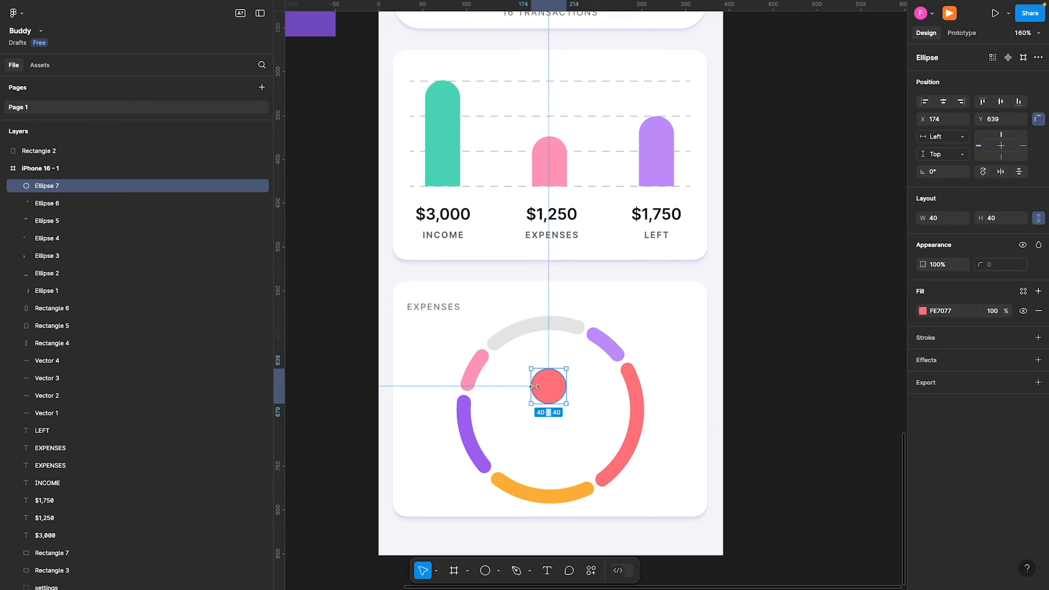
pyautogui.moveTo(547, 389); pyautogui.dragTo(549, 379)
# - Try the outlined kid_star icon found by searching "STAR" in the Material Symbols plugin, and delete it
pyautogui.click(590, 570)
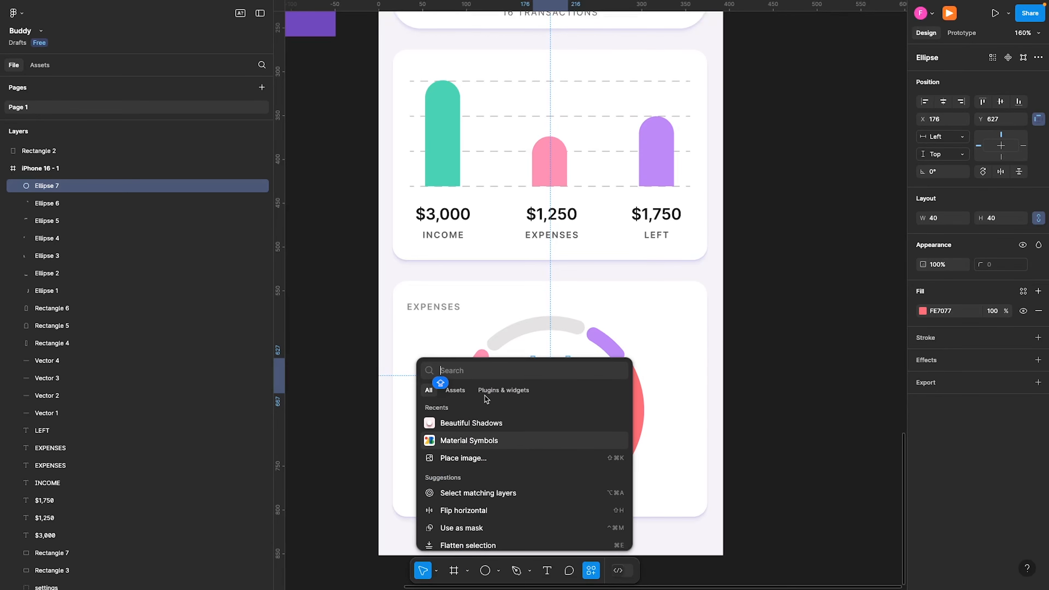
pyautogui.click(495, 391)
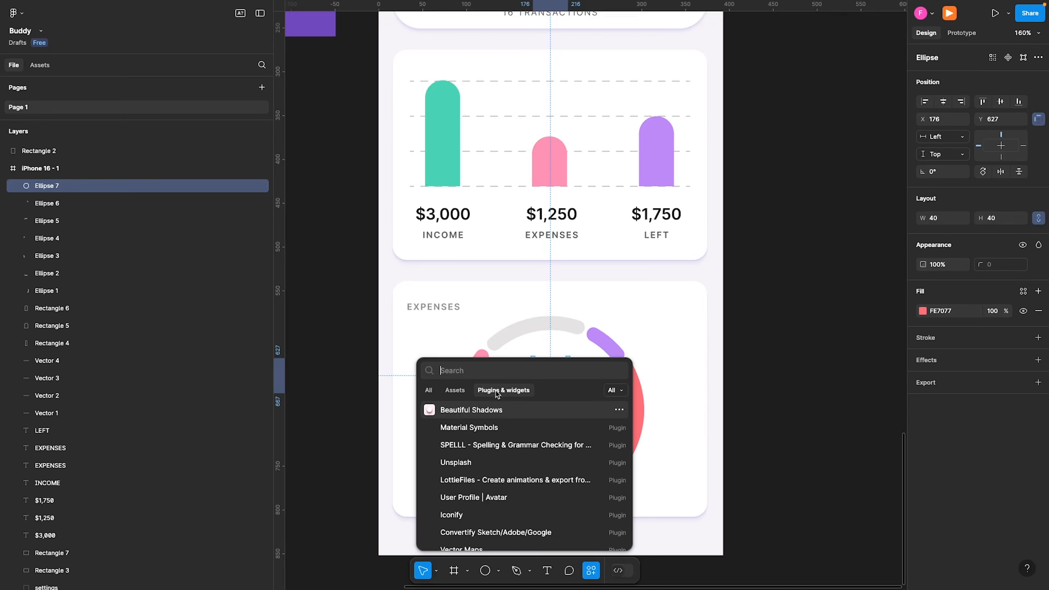
pyautogui.click(476, 428)
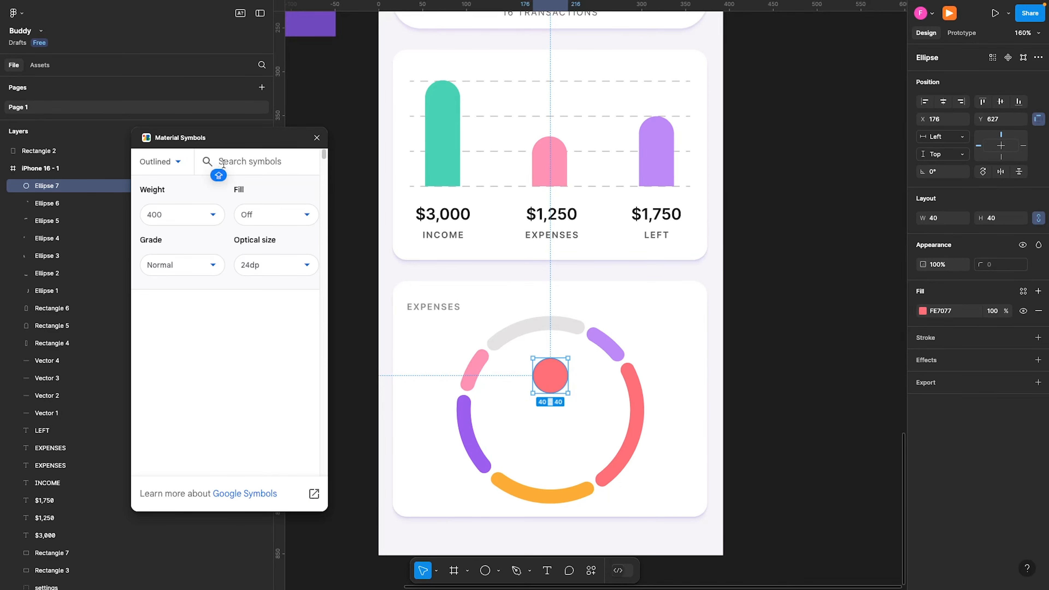
pyautogui.click(223, 162)
pyautogui.write('STAR')
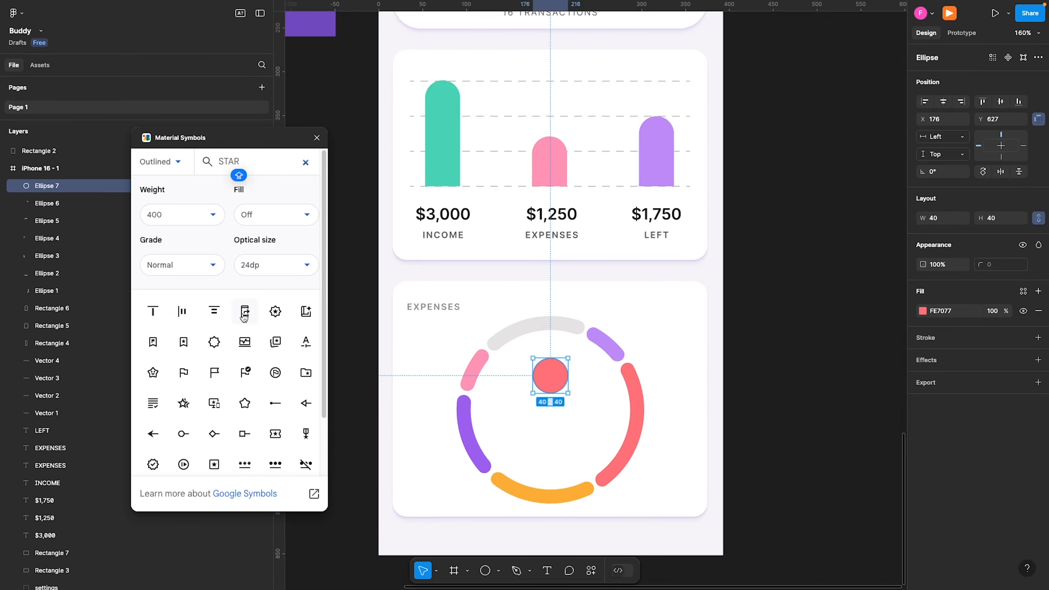
pyautogui.click(245, 403)
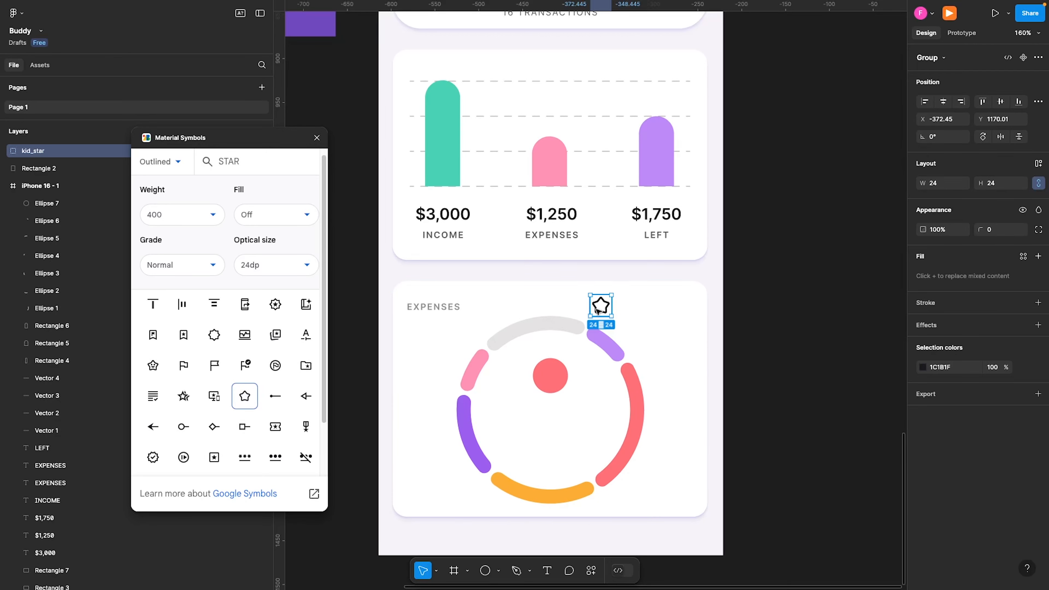
pyautogui.press('Delete')
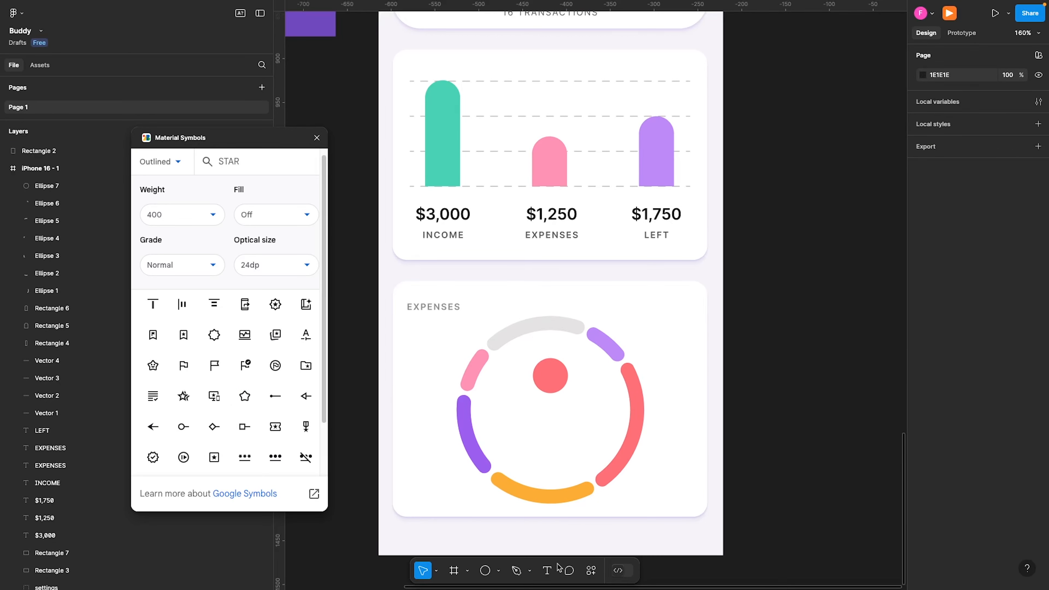
# - Draw a five-pointed star over the red circle, resize it to 28 × 28 and centre it in the circle
pyautogui.click(498, 571)
pyautogui.click(511, 531)
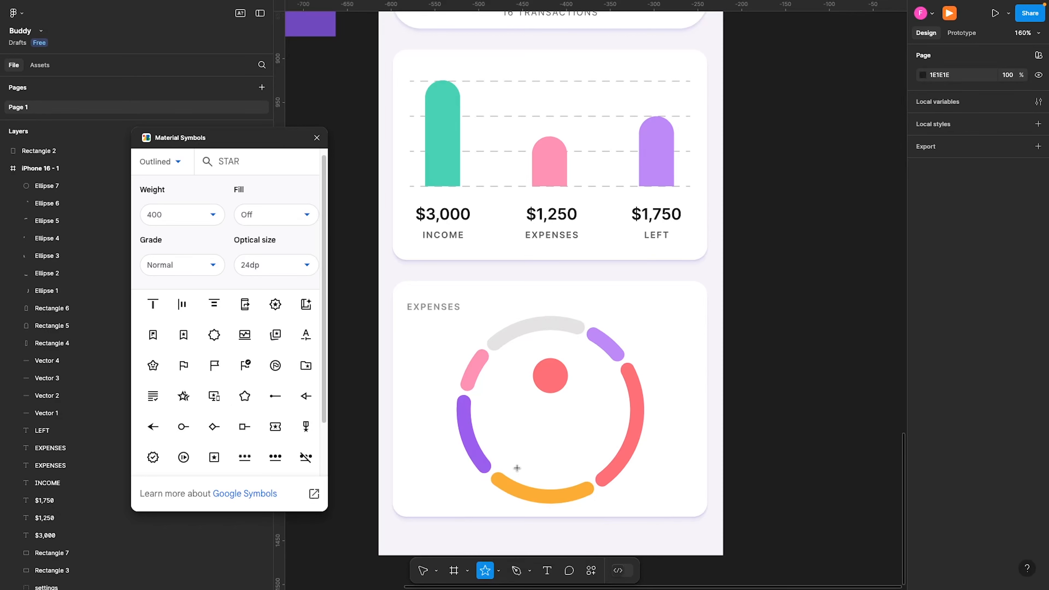
pyautogui.moveTo(554, 373)
pyautogui.mouseDown()
pyautogui.moveTo(562, 384)
pyautogui.moveTo(551, 379)
pyautogui.mouseUp()
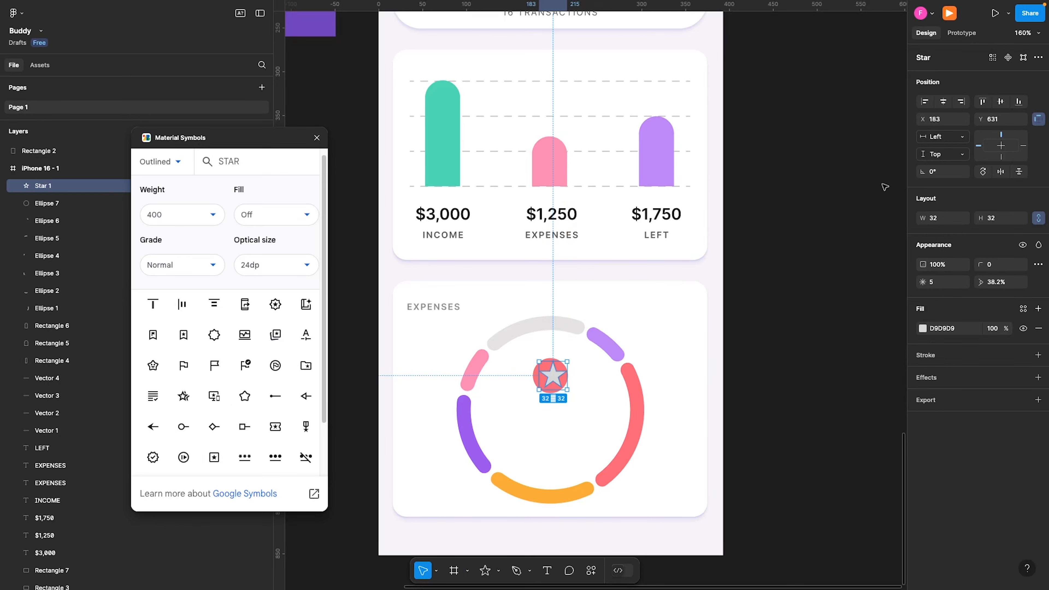
pyautogui.scroll(3, 539, 384)
pyautogui.scroll(2, 539, 384)
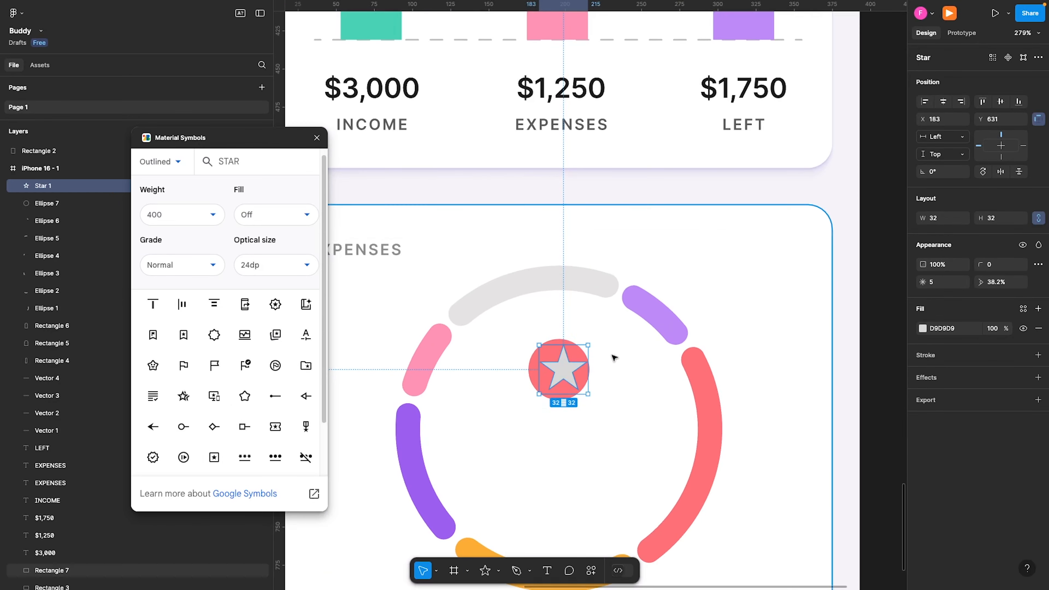
pyautogui.moveTo(562, 370)
pyautogui.mouseDown()
pyautogui.moveTo(582, 347)
pyautogui.moveTo(561, 376)
pyautogui.mouseUp()
# - Set the star's fill to white, FFFFFF
pyautogui.click(949, 329)
pyautogui.write('FF')
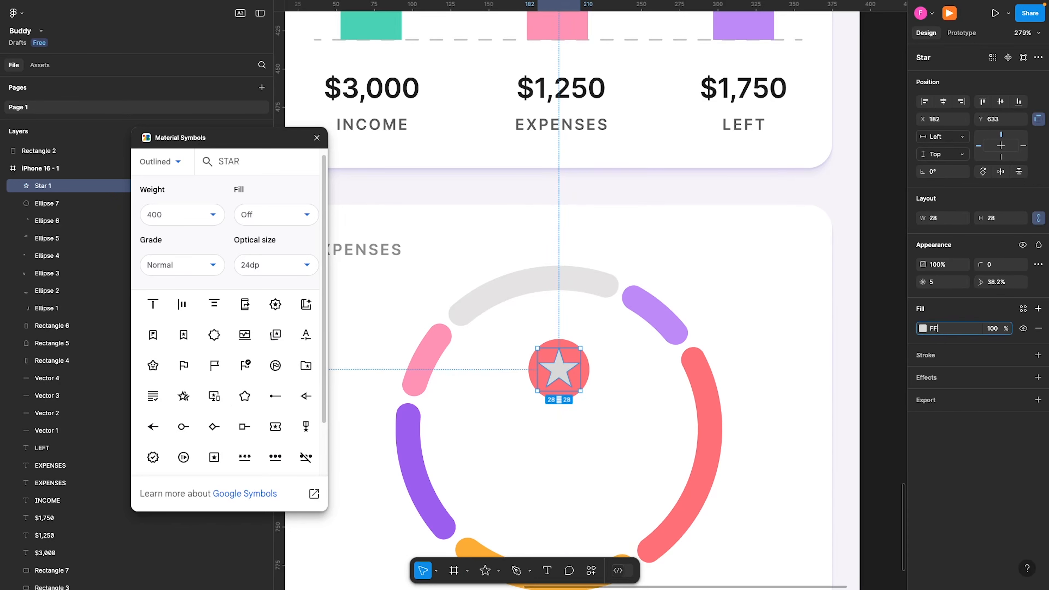
pyautogui.write('F')
pyautogui.press('Return')
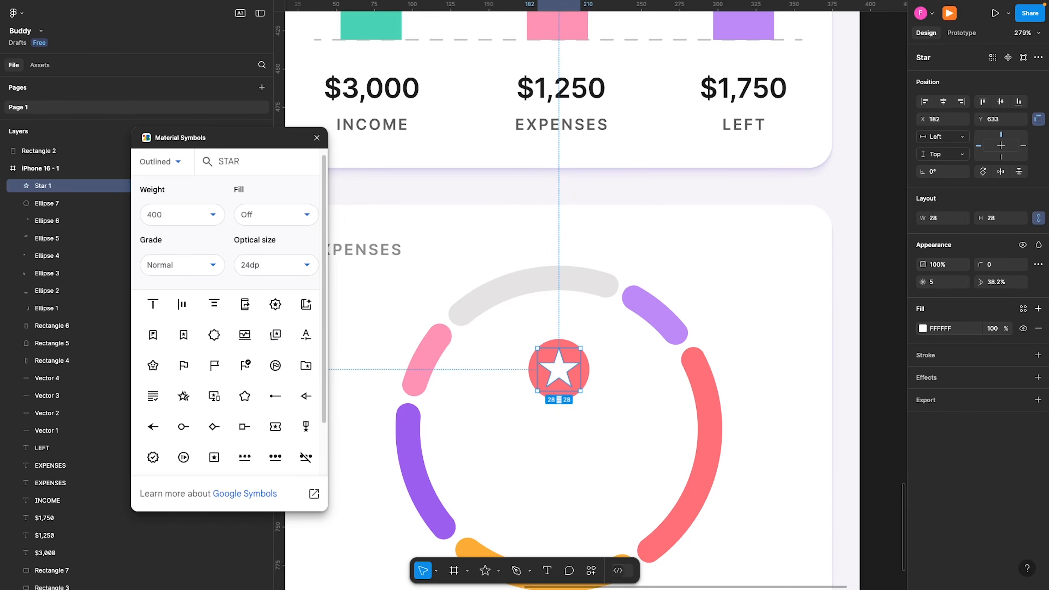
# - Try fatter and thinner star shapes by varying the star's ratio, and set the ratio to 32%
pyautogui.click(1011, 285)
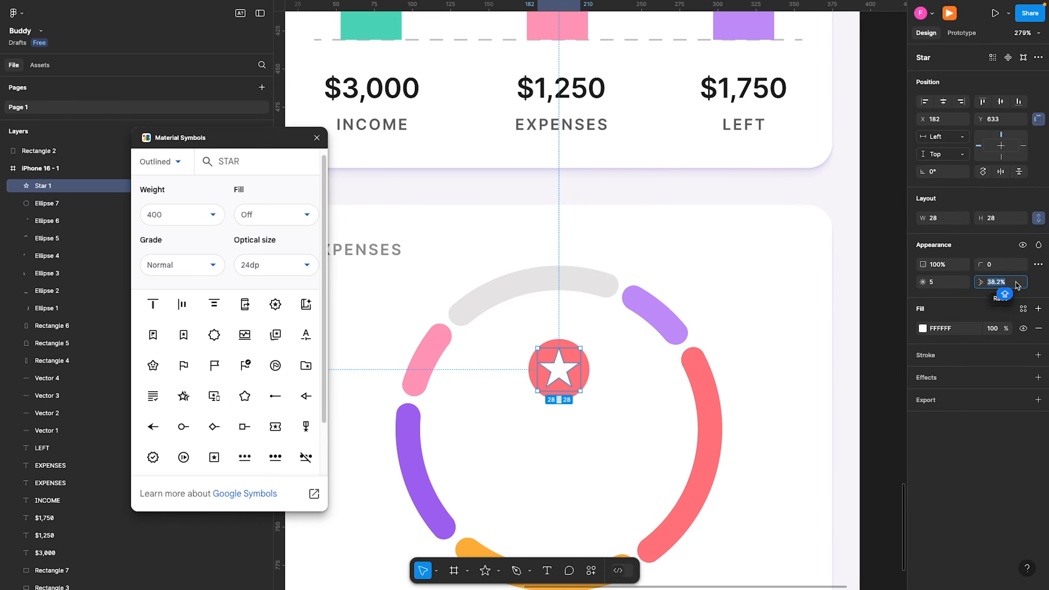
pyautogui.press('Up')
pyautogui.press('Up')
pyautogui.press('Up')
pyautogui.press('Up')
pyautogui.press('Up')
pyautogui.press('Up')
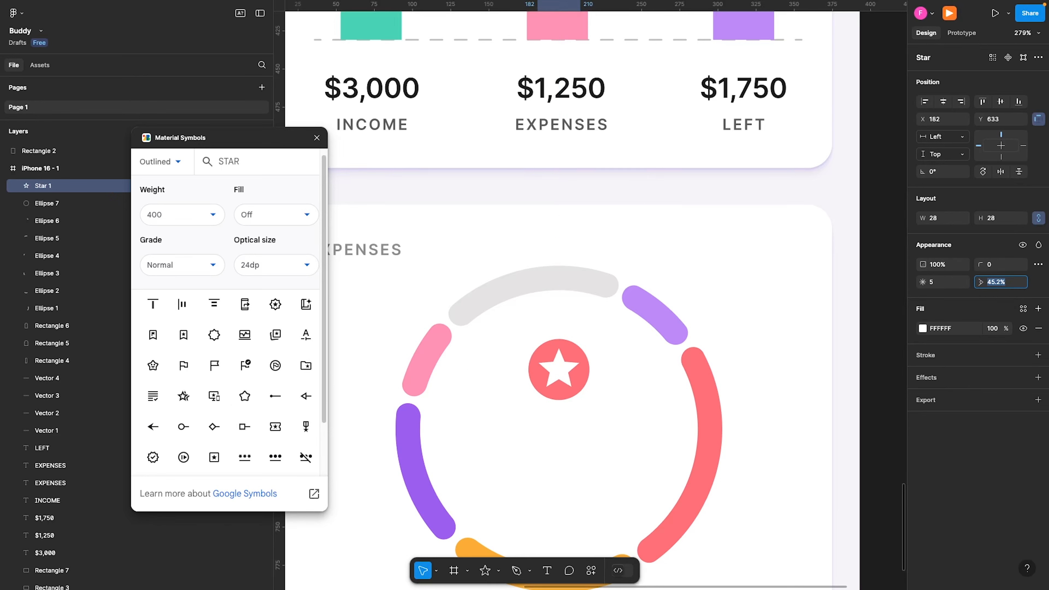
pyautogui.press('Down')
pyautogui.press('Down')
pyautogui.press('Down')
pyautogui.press('Down')
pyautogui.press('Down')
pyautogui.press('Up')
pyautogui.press('Up')
pyautogui.press('Up')
pyautogui.press('Up')
pyautogui.press('Up')
pyautogui.write('32')
pyautogui.press('Return')
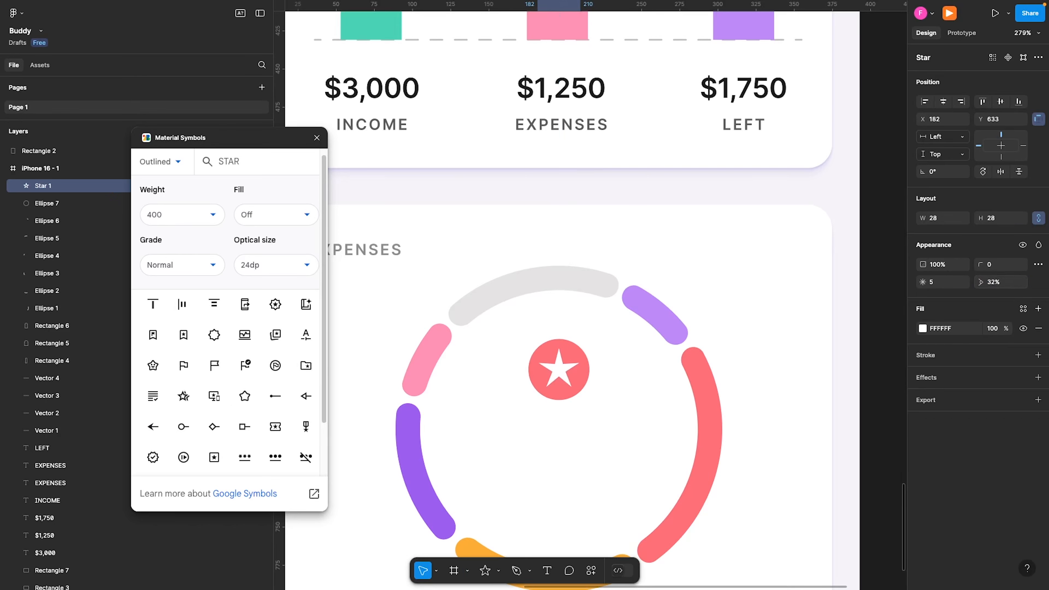
# - Round the star's points by trying different corner radii and setting the radius to 1
pyautogui.click(1005, 268)
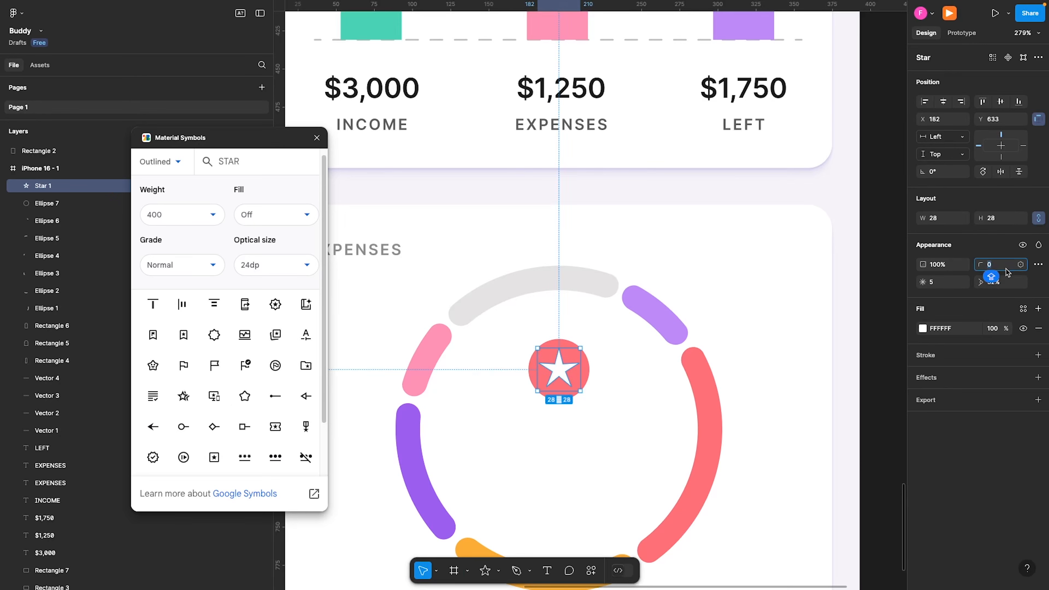
pyautogui.write('2')
pyautogui.press('Return')
pyautogui.write('0')
pyautogui.press('Return')
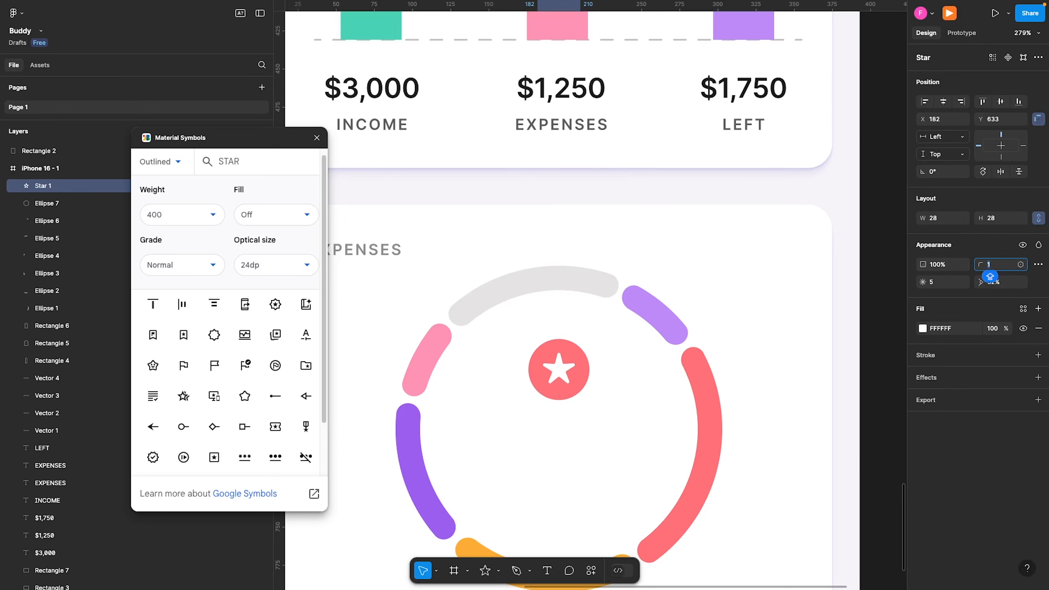
# - Scale the star and its red circle down together to 34 × 34 about their centre
pyautogui.keyDown('shift'); pyautogui.click(590, 368); pyautogui.keyUp('shift')
pyautogui.press('alt')
pyautogui.moveTo(592, 338); pyautogui.dragTo(585, 343)
pyautogui.scroll(-5, 573, 376)
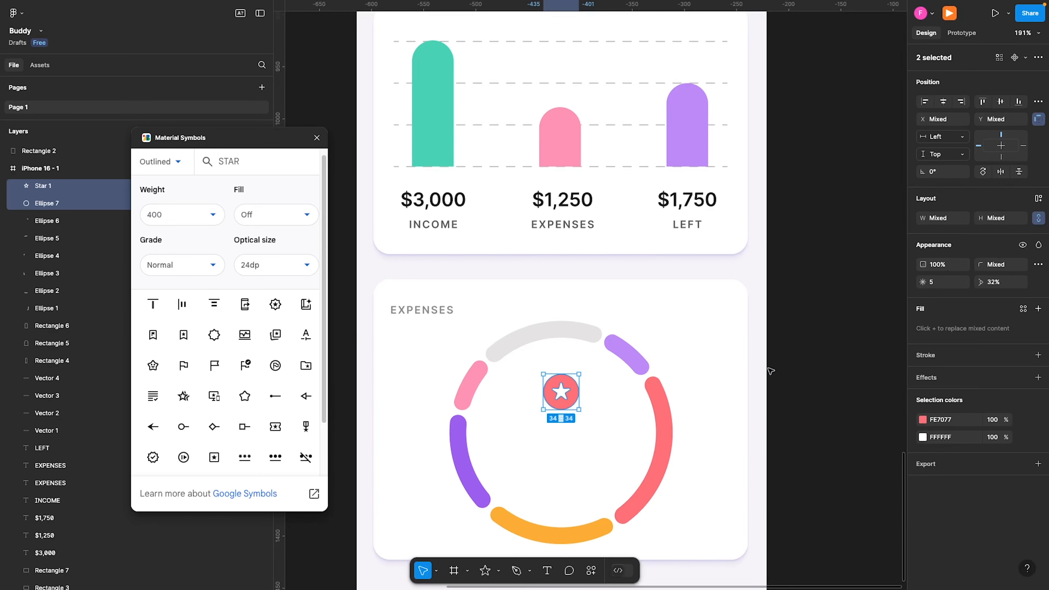
pyautogui.click(787, 381)
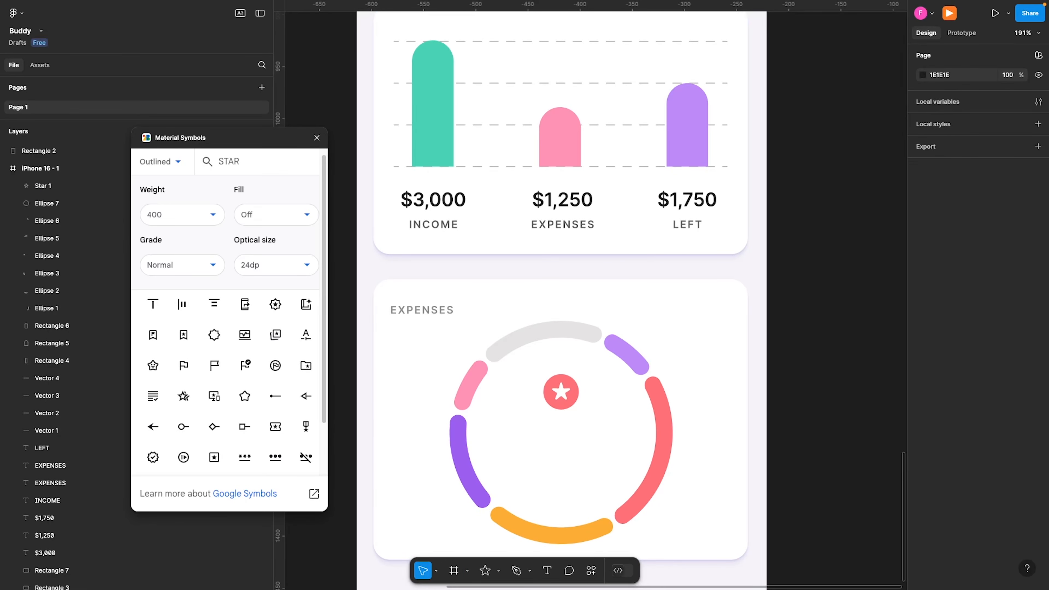
# - Duplicate the $1,250 label into the ring below the star icon and change the copy's text to "$560"
pyautogui.click(576, 201)
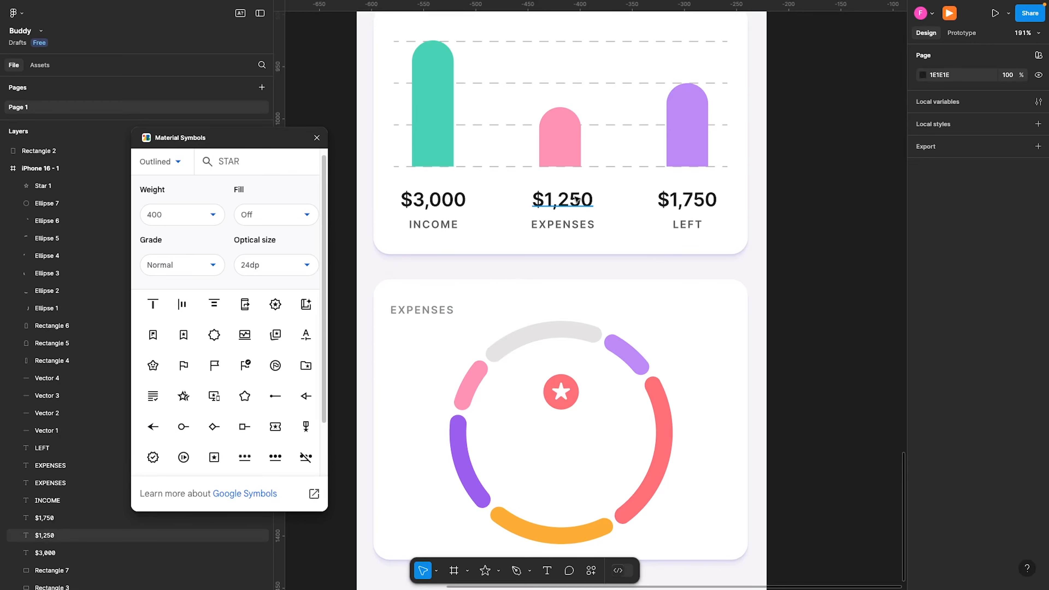
pyautogui.moveTo(576, 206); pyautogui.dragTo(578, 462)
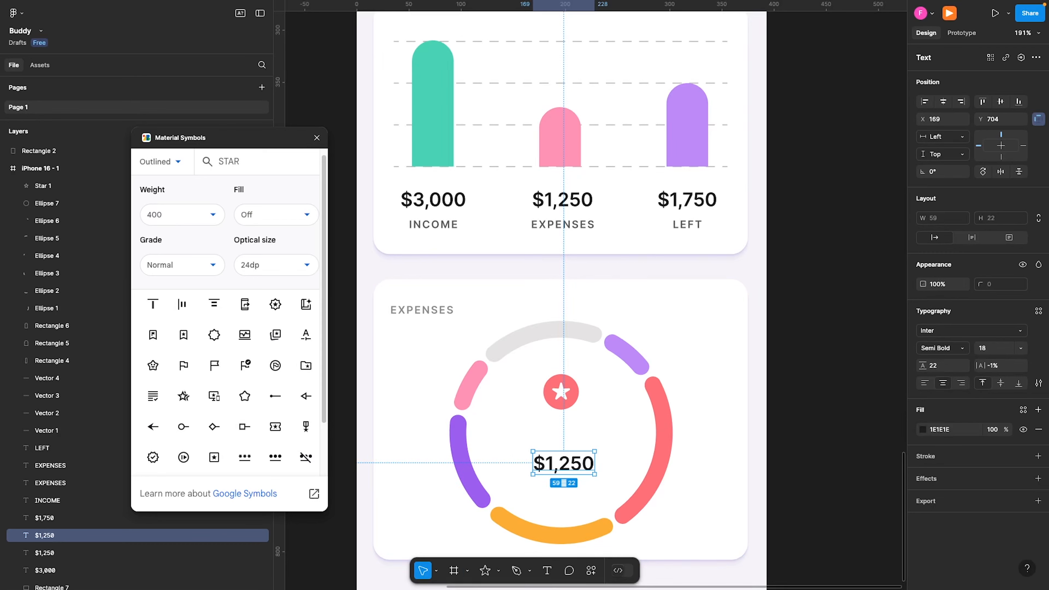
pyautogui.doubleClick(571, 463)
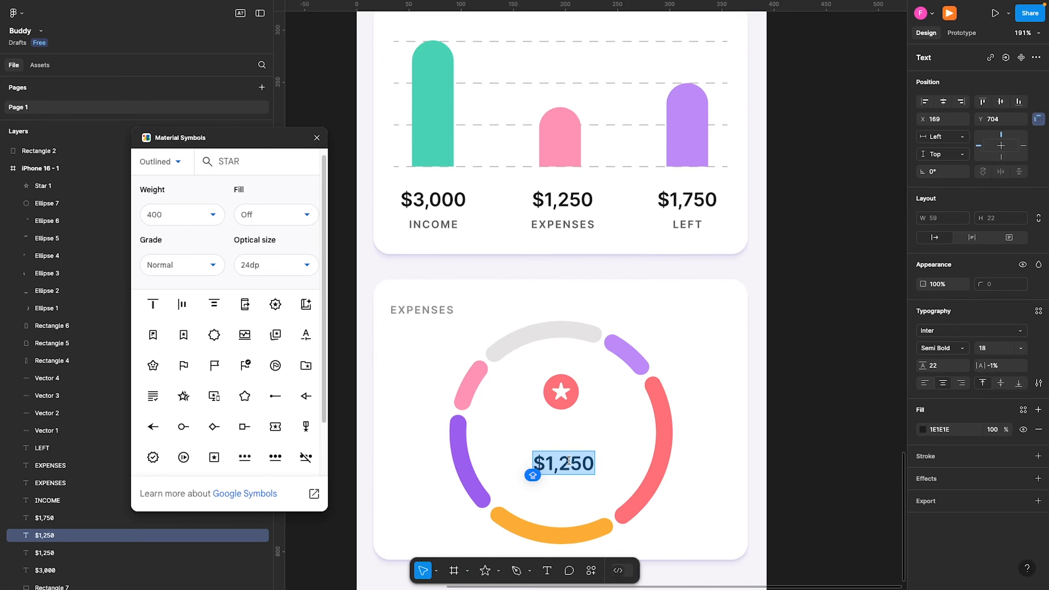
pyautogui.write('$')
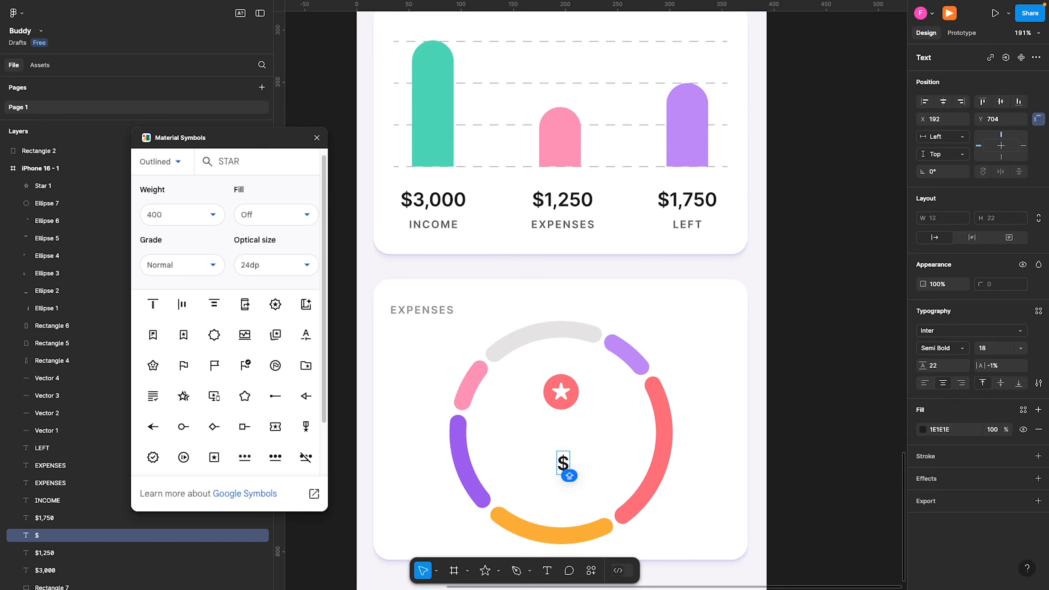
pyautogui.write('560')
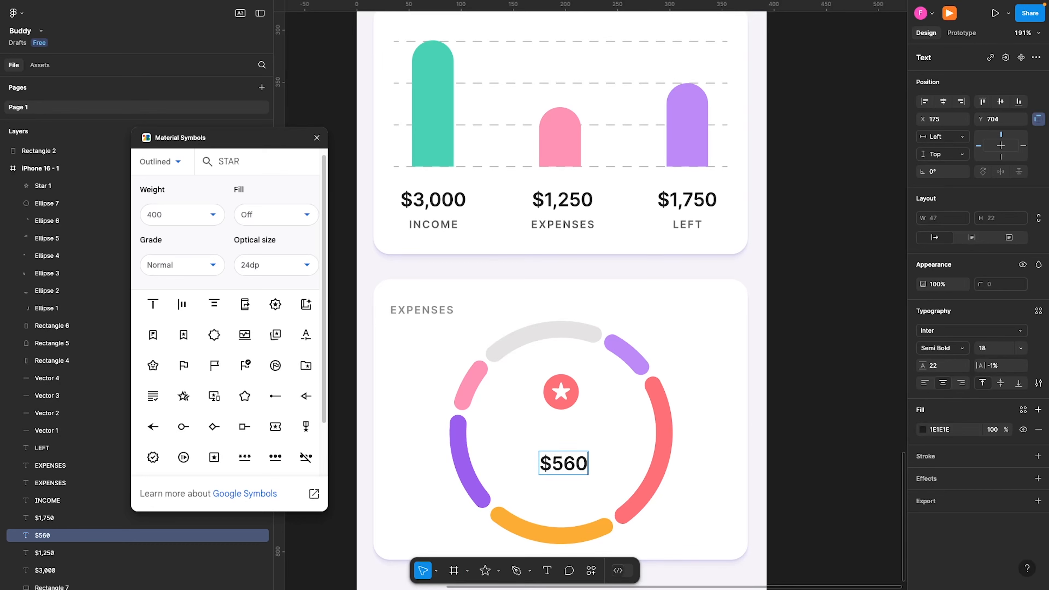
# - Set the $560 label inside the ring to Bold weight and font size 32
pyautogui.press('Escape')
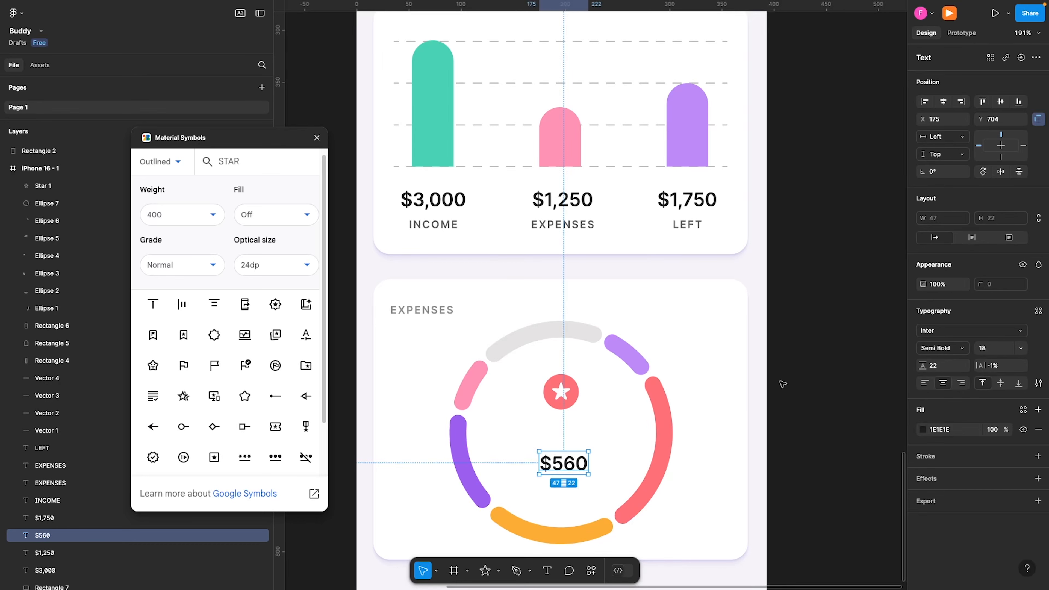
pyautogui.click(950, 349)
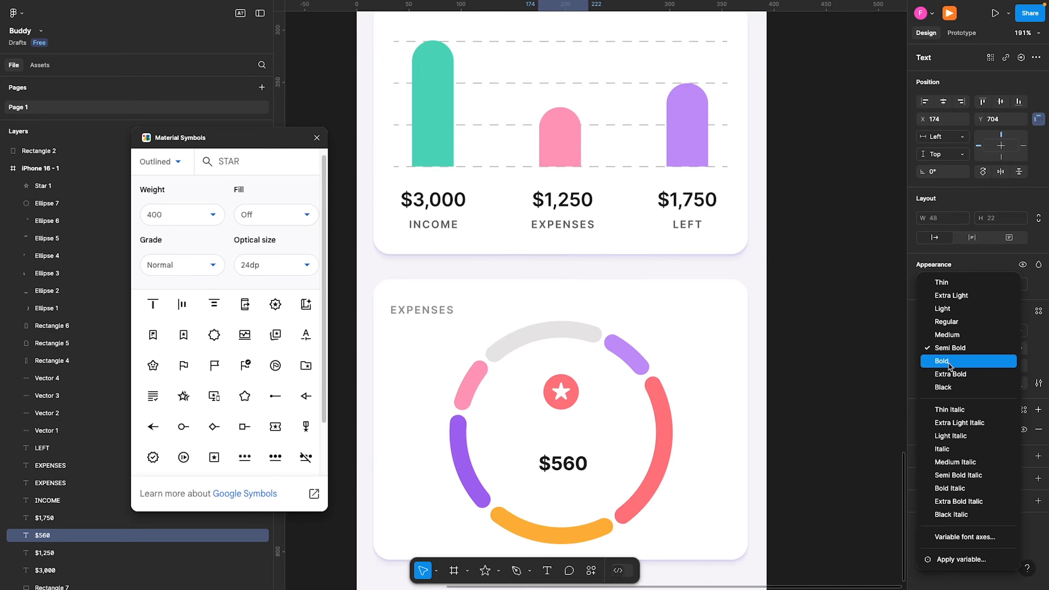
pyautogui.click(951, 363)
pyautogui.click(1012, 349)
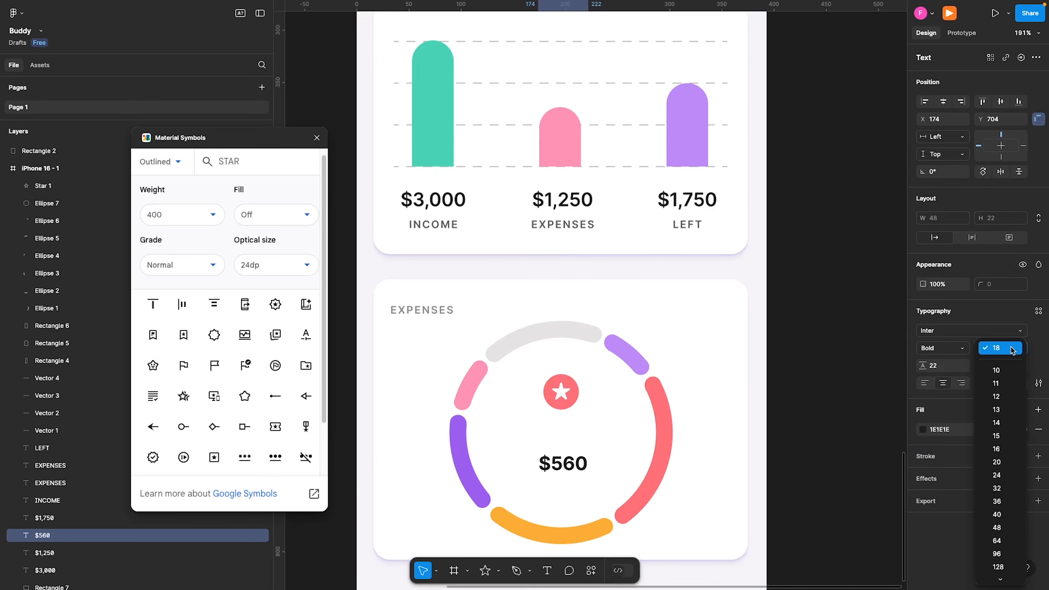
pyautogui.click(999, 489)
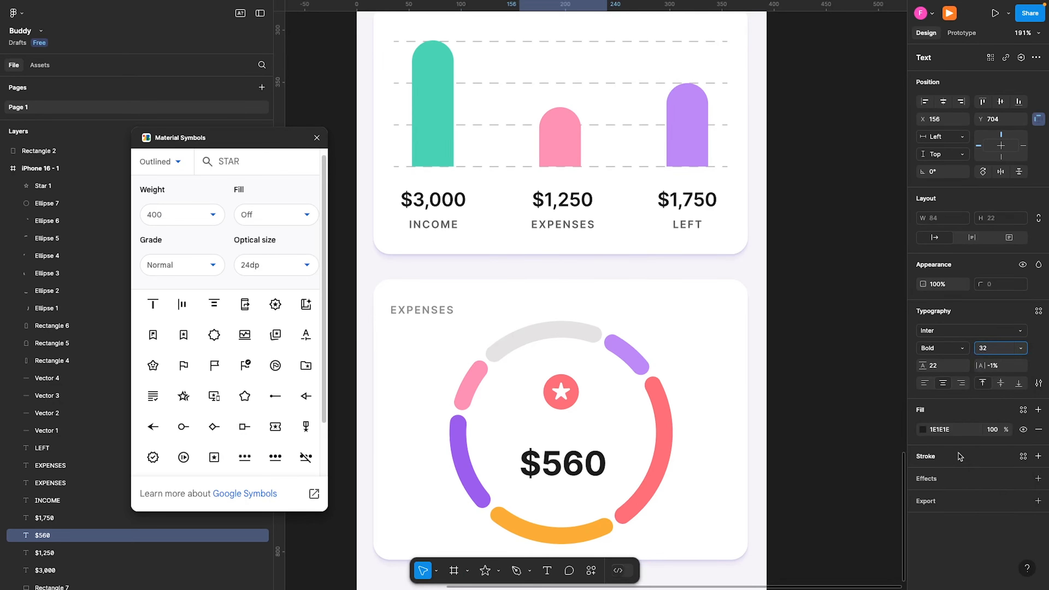
# - Set the $560 label's letter spacing to -2% and its line height to 36
pyautogui.click(1002, 365)
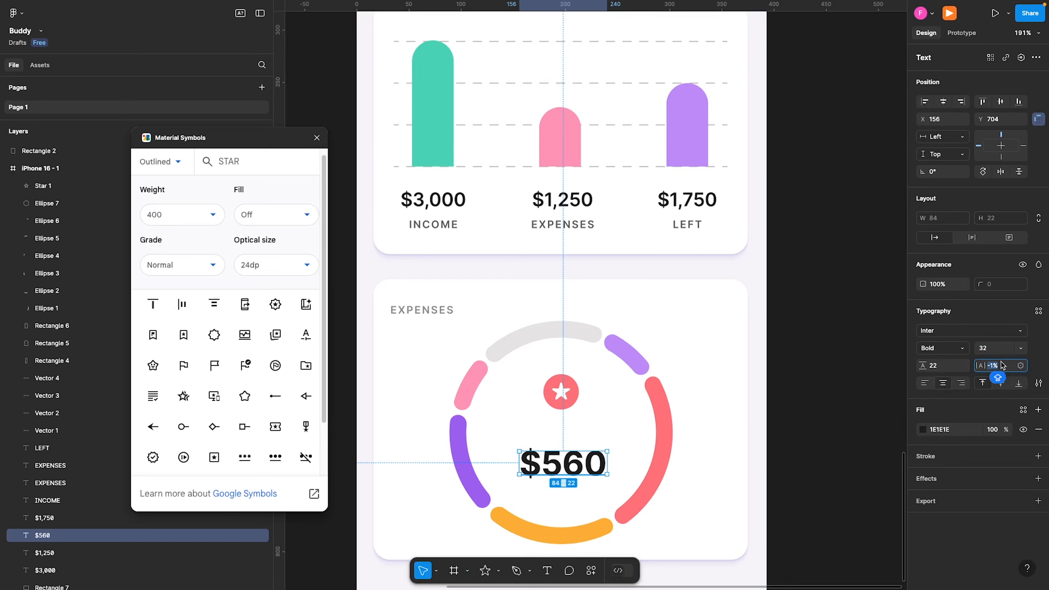
pyautogui.write('-2')
pyautogui.press('Return')
pyautogui.click(939, 366)
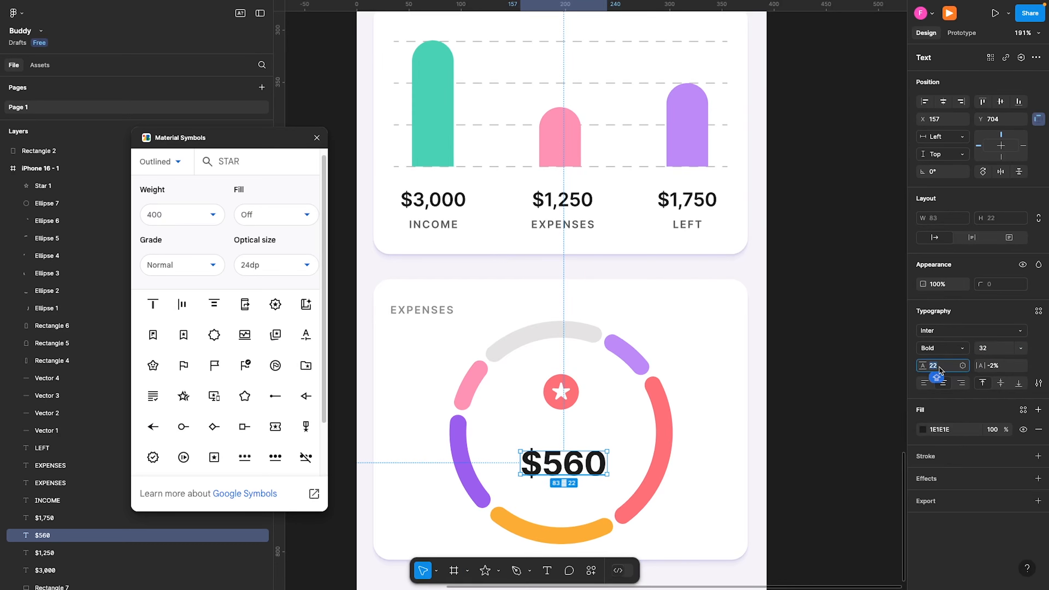
pyautogui.write('36')
pyautogui.press('Return')
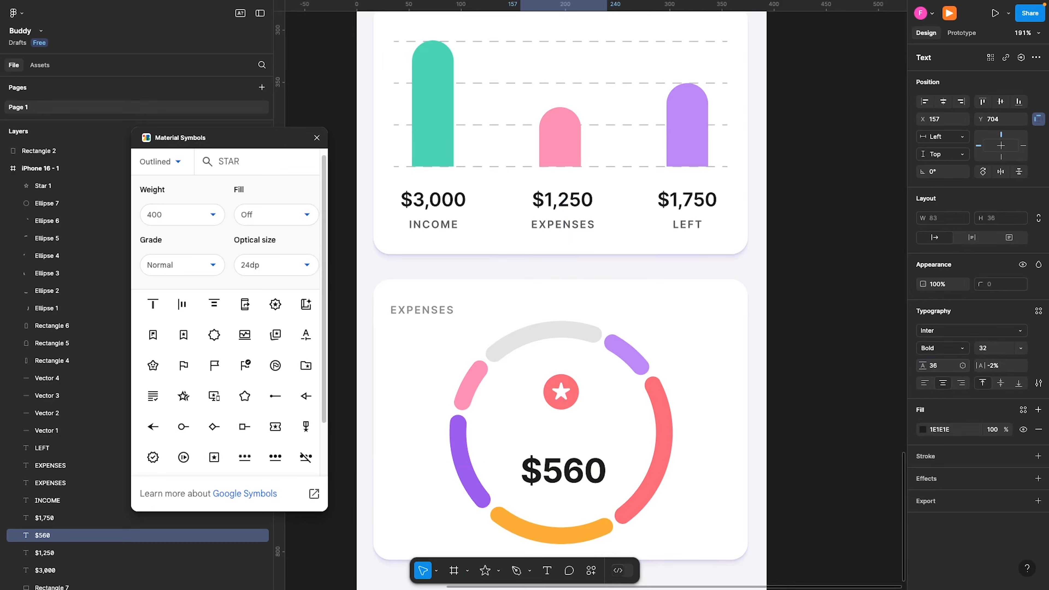
# - Move the $560 label up directly beneath the star icon, trying slightly lower positions and placing it at Y 668
pyautogui.moveTo(583, 468); pyautogui.dragTo(582, 435)
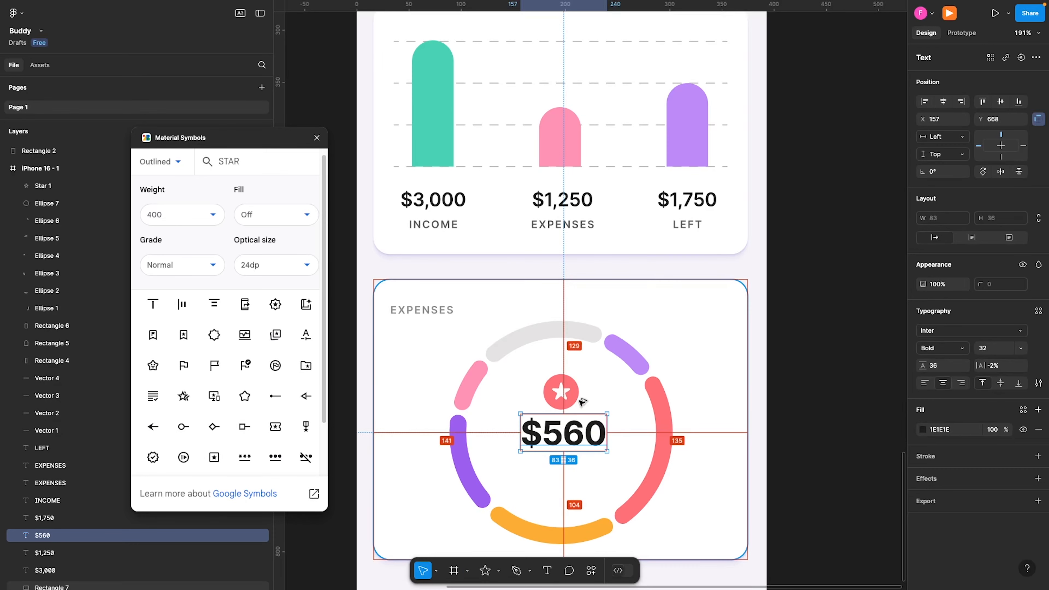
pyautogui.press('Down')
pyautogui.press('Down')
pyautogui.press('Down')
pyautogui.press('Down')
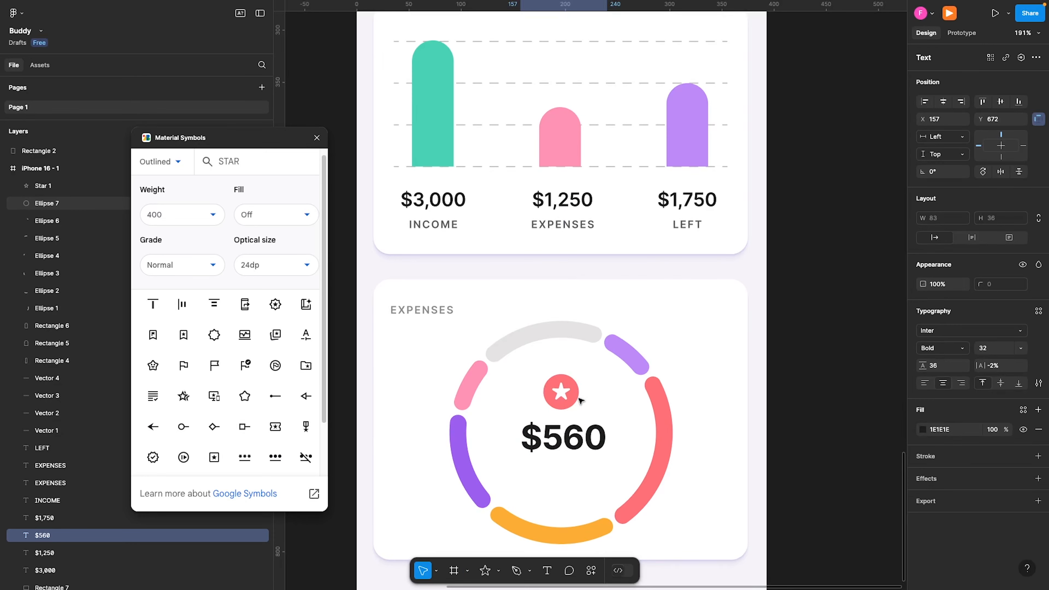
pyautogui.press('Up')
pyautogui.press('Up')
pyautogui.press('Up')
pyautogui.press('Up')
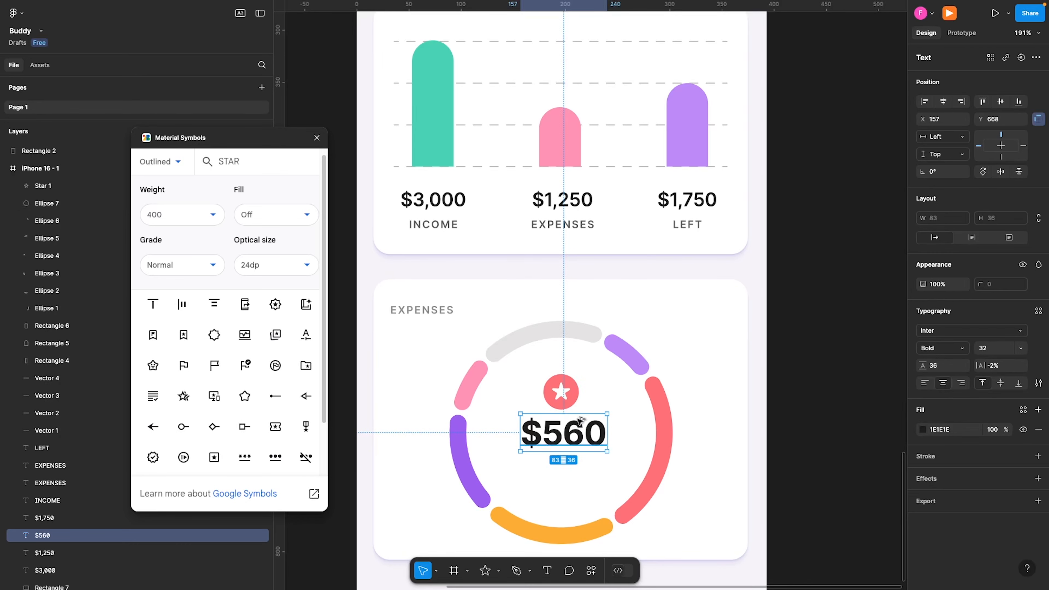
# - Duplicate the bar chart's EXPENSES label into the ring, change the copy's text to "LIFESTYLE" and place it just below $560 at Y 708
pyautogui.moveTo(577, 423); pyautogui.dragTo(580, 469)
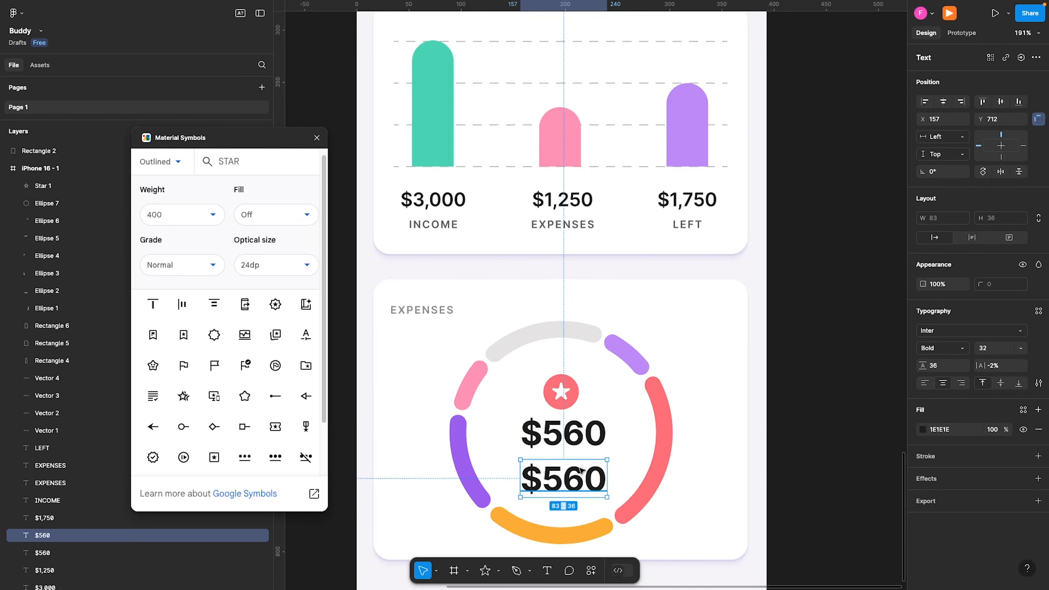
pyautogui.press('Delete')
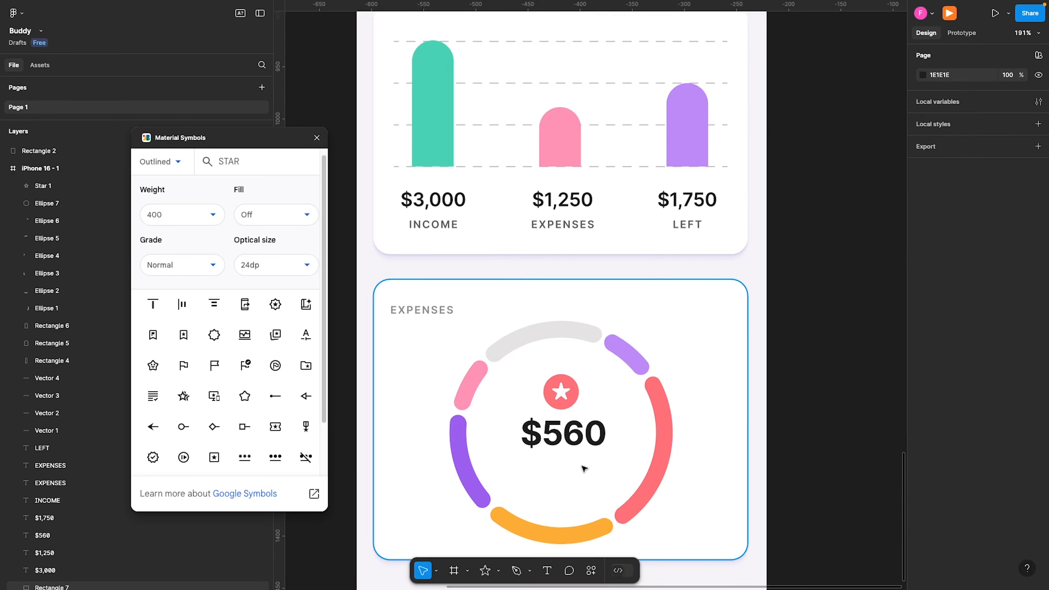
pyautogui.click(568, 228)
pyautogui.moveTo(569, 227); pyautogui.dragTo(571, 479)
pyautogui.doubleClick(569, 477)
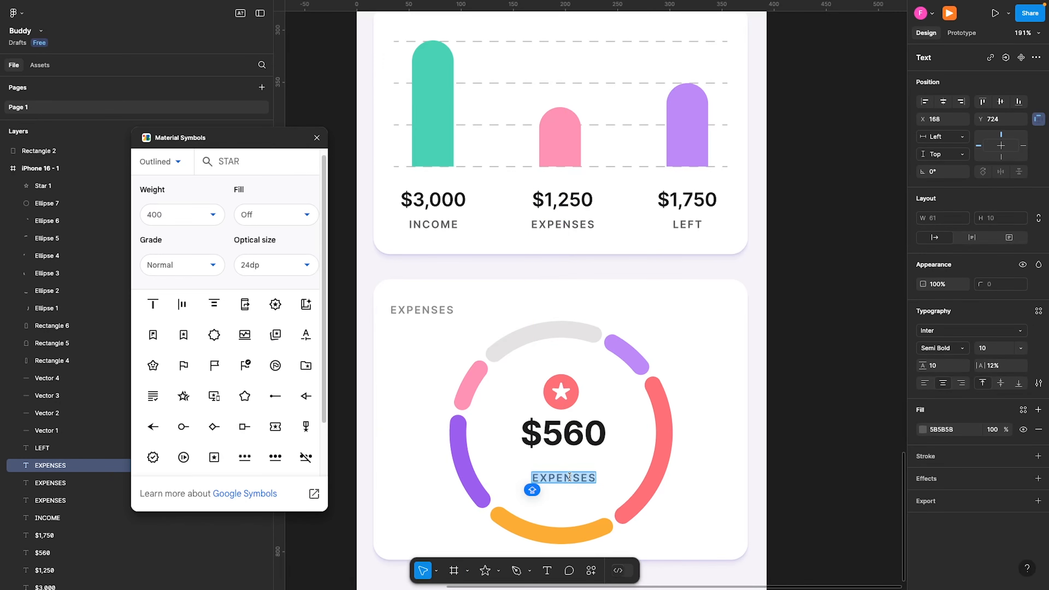
pyautogui.write('LIFE')
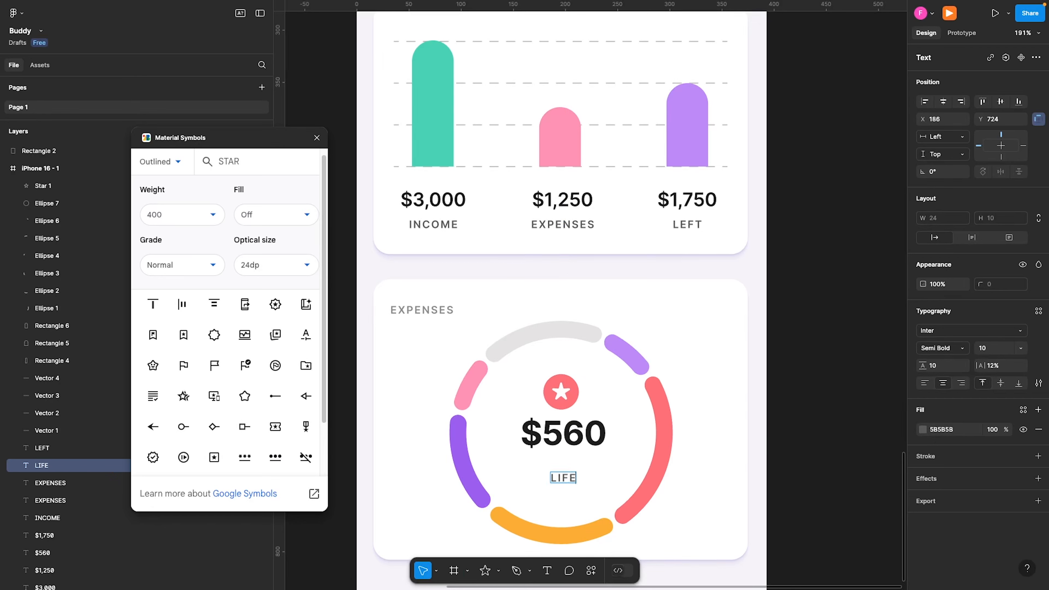
pyautogui.write('STYLE')
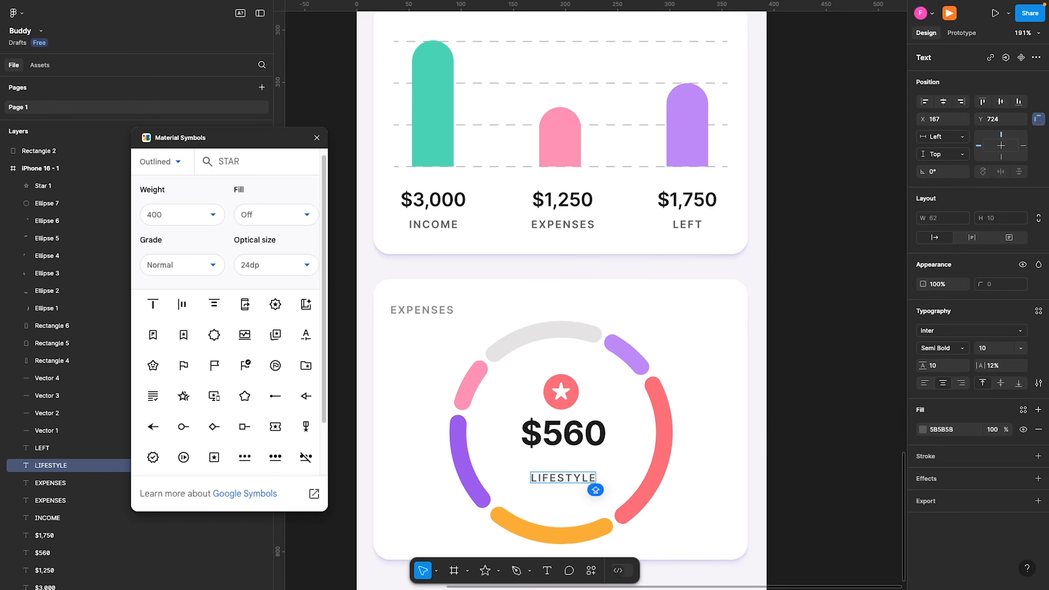
pyautogui.press('Escape')
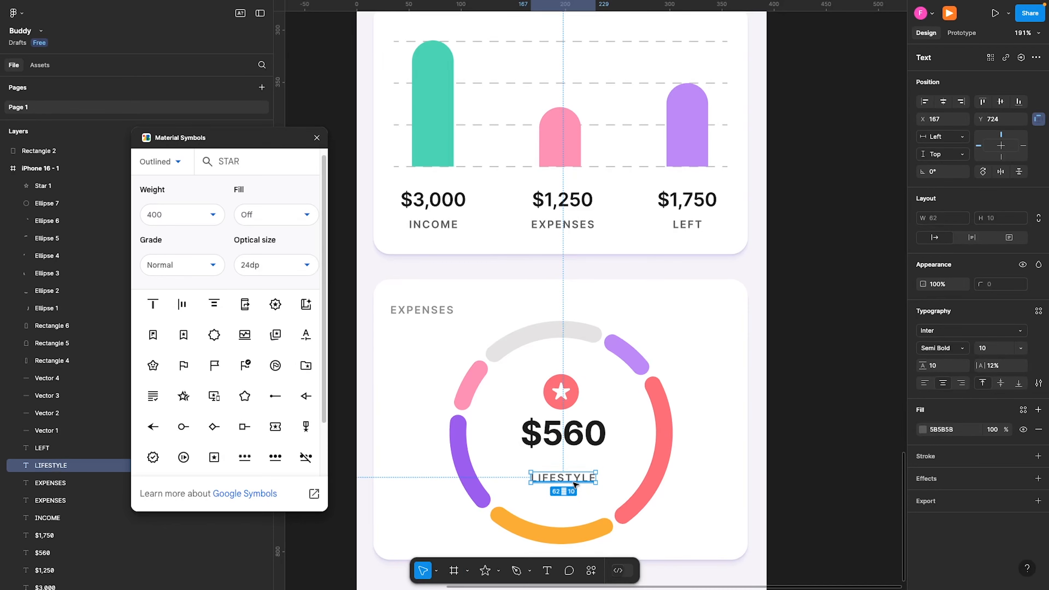
pyautogui.moveTo(575, 484); pyautogui.dragTo(577, 467)
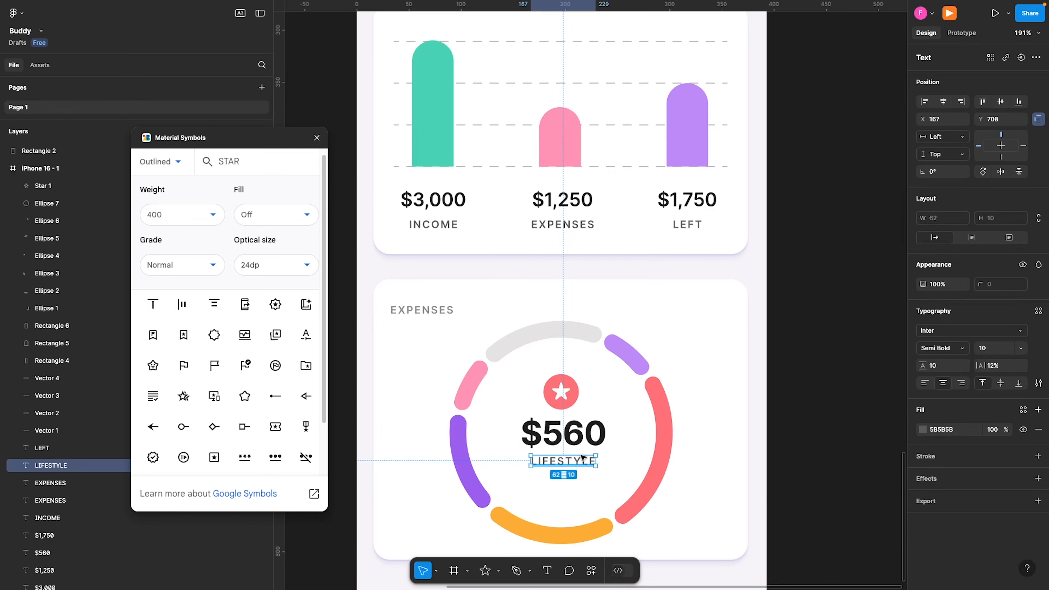
# - Group the white star with its red circle
pyautogui.keyDown('shift'); pyautogui.click(604, 436); pyautogui.keyUp('shift')
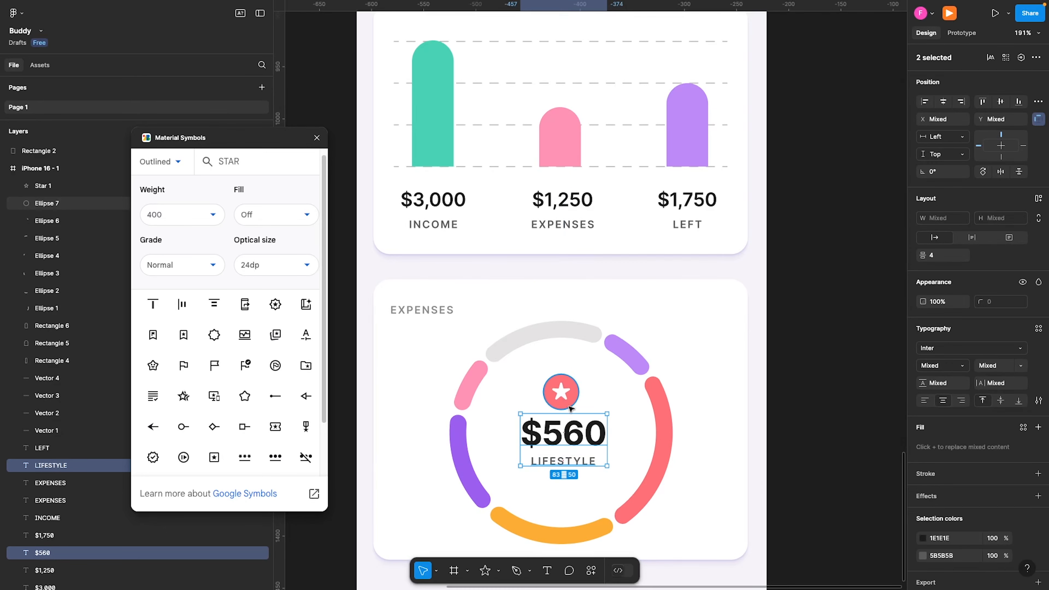
pyautogui.click(556, 395)
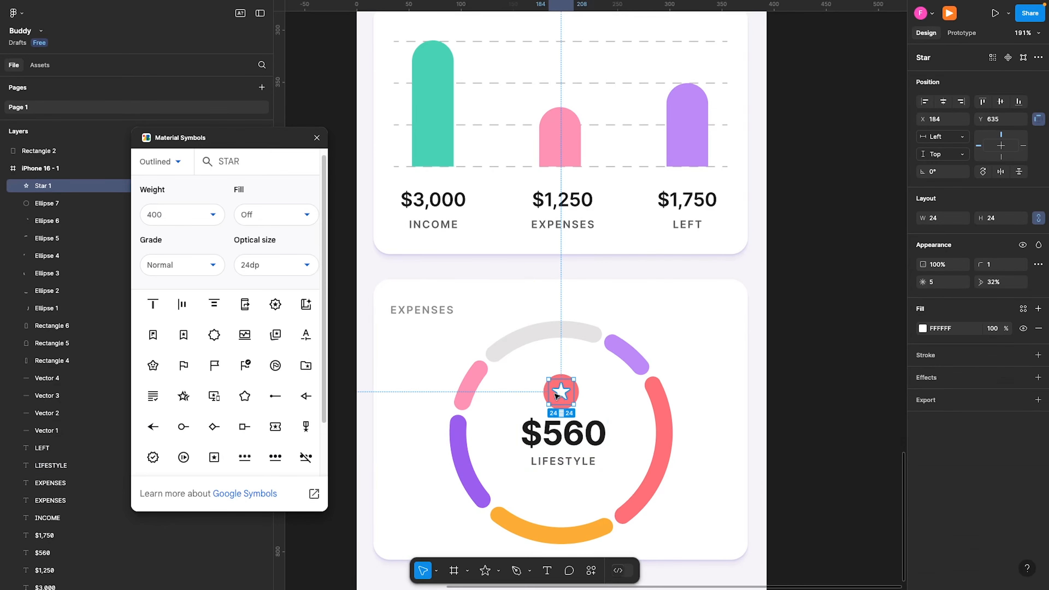
pyautogui.keyDown('shift'); pyautogui.click(577, 392); pyautogui.keyUp('shift')
pyautogui.hotkey('ctrl', 'g')
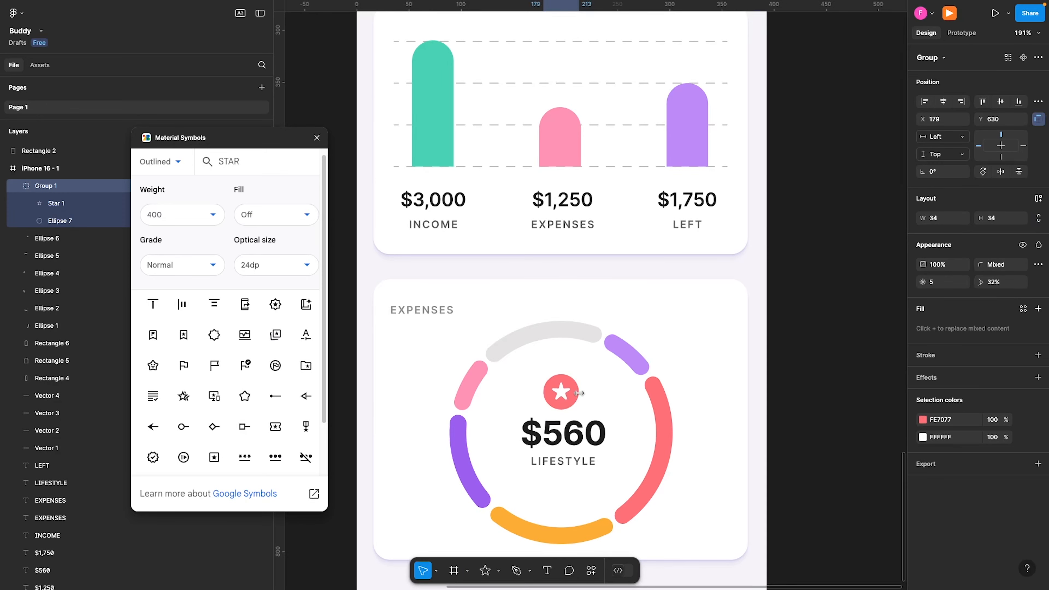
# - Group the $560 and LIFESTYLE labels inside the ring
pyautogui.keyDown('shift'); pyautogui.click(556, 436); pyautogui.keyUp('shift')
pyautogui.click(568, 463)
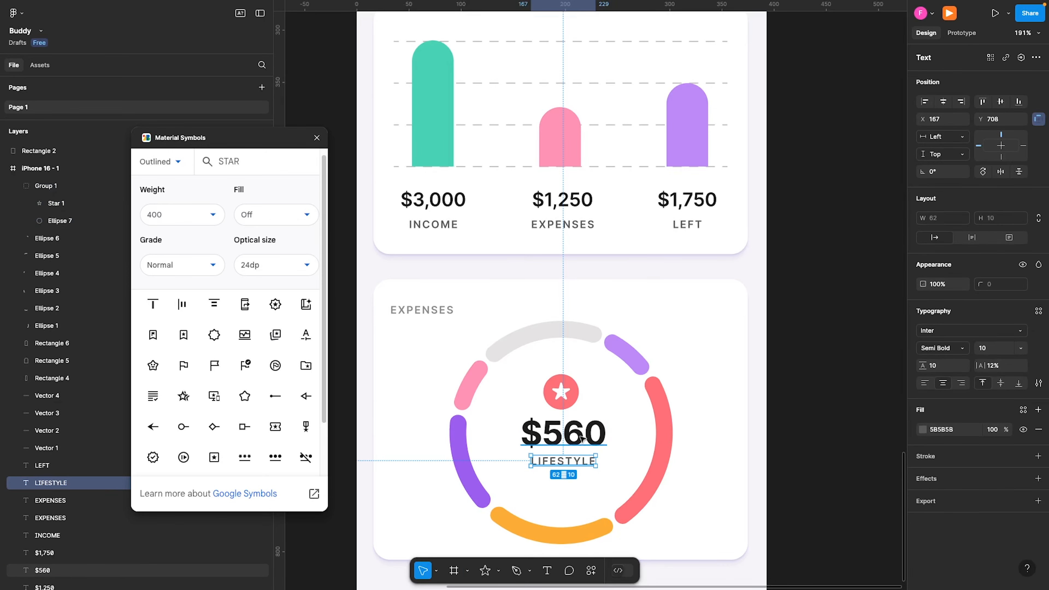
pyautogui.keyDown('shift'); pyautogui.click(580, 437); pyautogui.keyUp('shift')
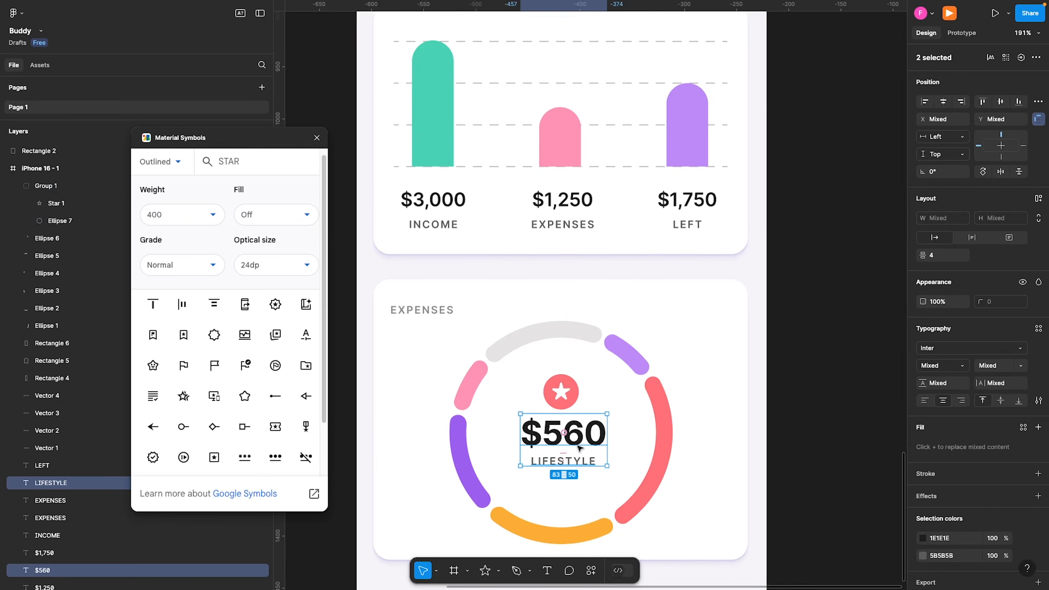
pyautogui.hotkey('ctrl', 'g')
# - Wrap the star group and the text group in a vertical auto layout frame, centred horizontally and lowered slightly within the ring
pyautogui.keyDown('shift'); pyautogui.click(564, 388); pyautogui.keyUp('shift')
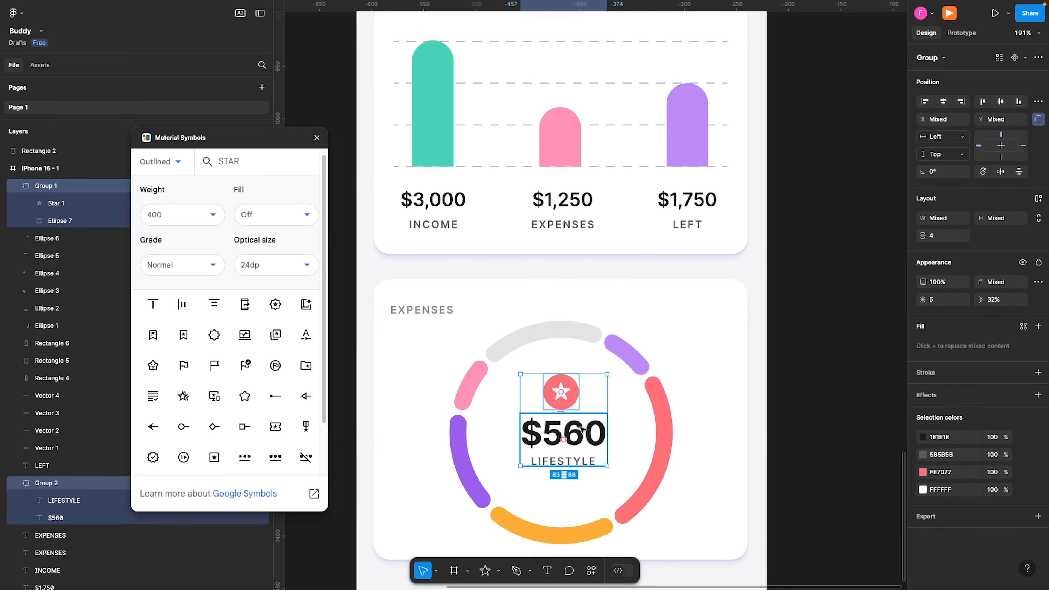
pyautogui.hotkey('shift', 'a')
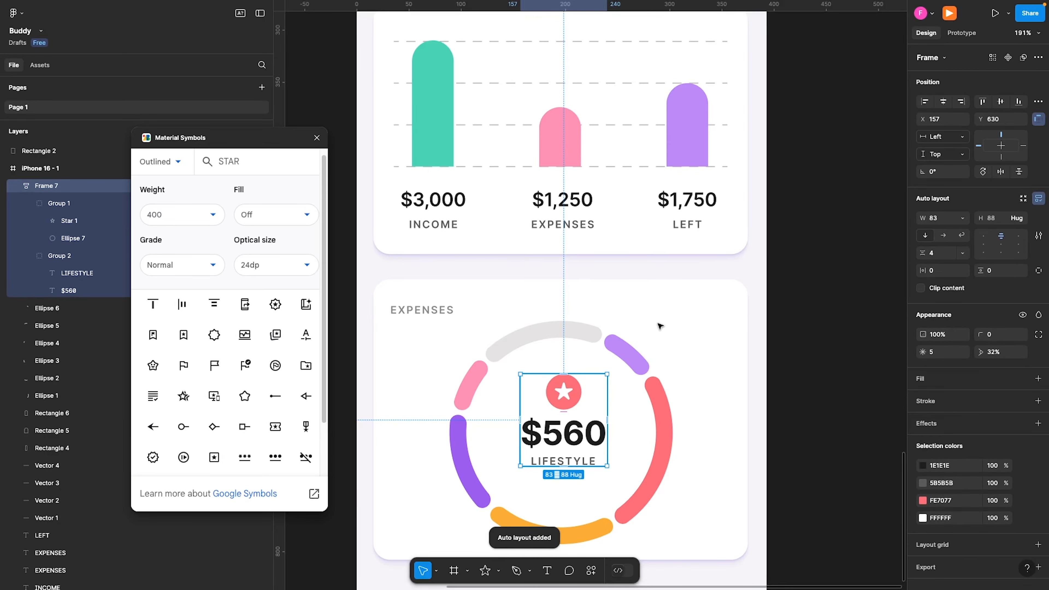
pyautogui.click(943, 101)
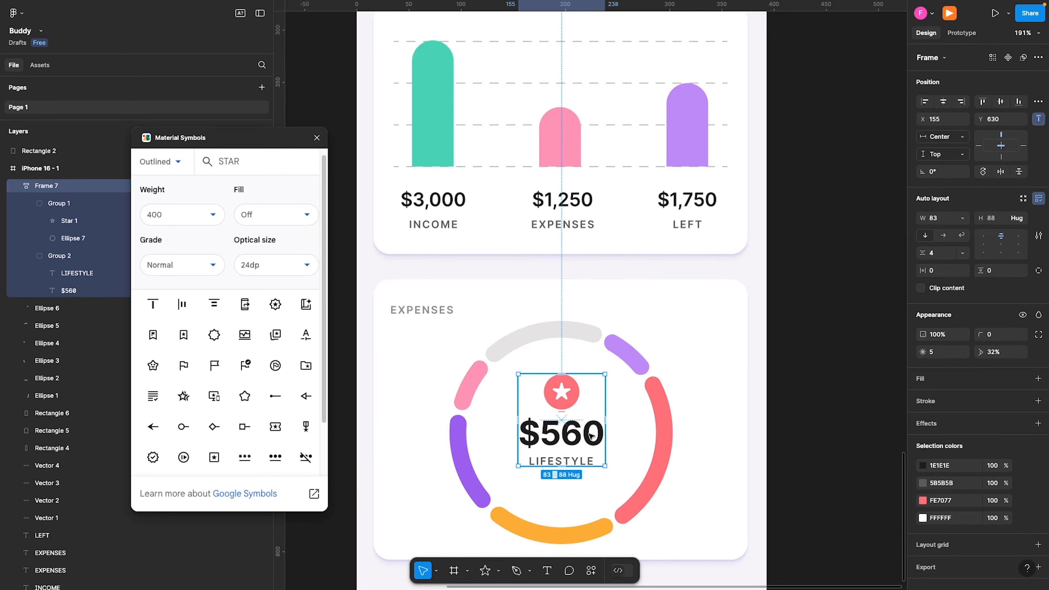
pyautogui.moveTo(592, 434); pyautogui.dragTo(591, 449)
# - Deselect the ring's content, bring the whole phone screen into view and close the Material Symbols plugin
pyautogui.click(811, 417)
pyautogui.hotkey('shift', '1')
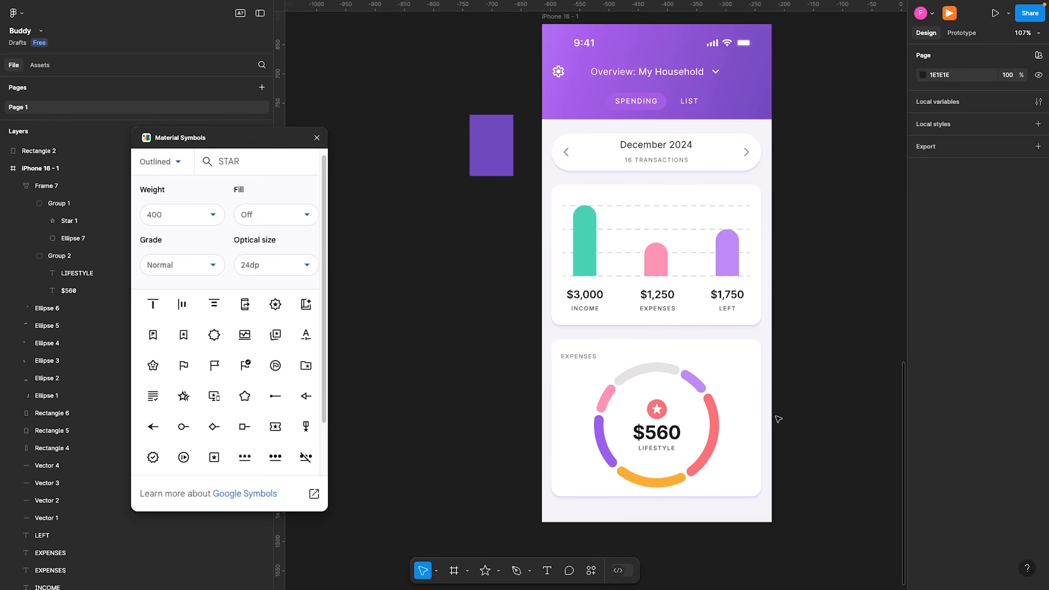
pyautogui.moveTo(754, 391); pyautogui.dragTo(699, 389)
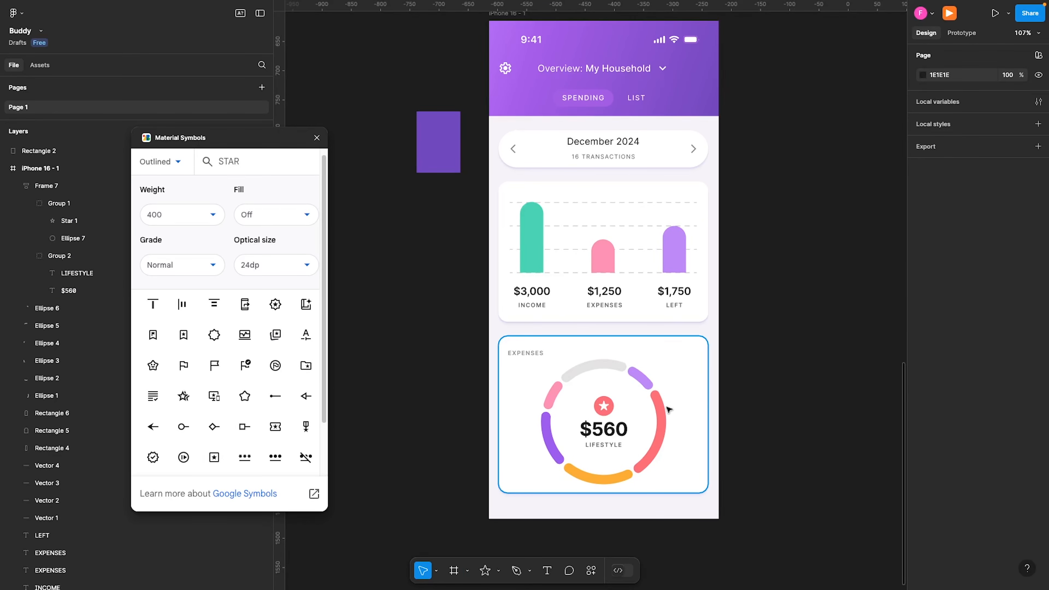
pyautogui.click(317, 137)
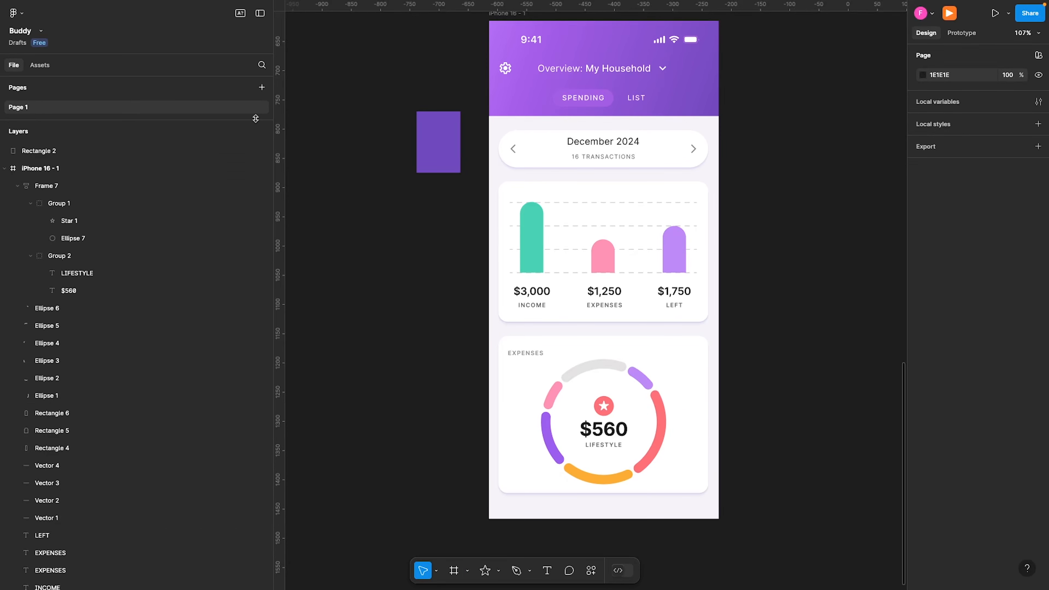
# - Open the iOS 18 and iPadOS 18 asset library and search it for "NAV" and for "TAB"
pyautogui.click(53, 66)
pyautogui.click(62, 153)
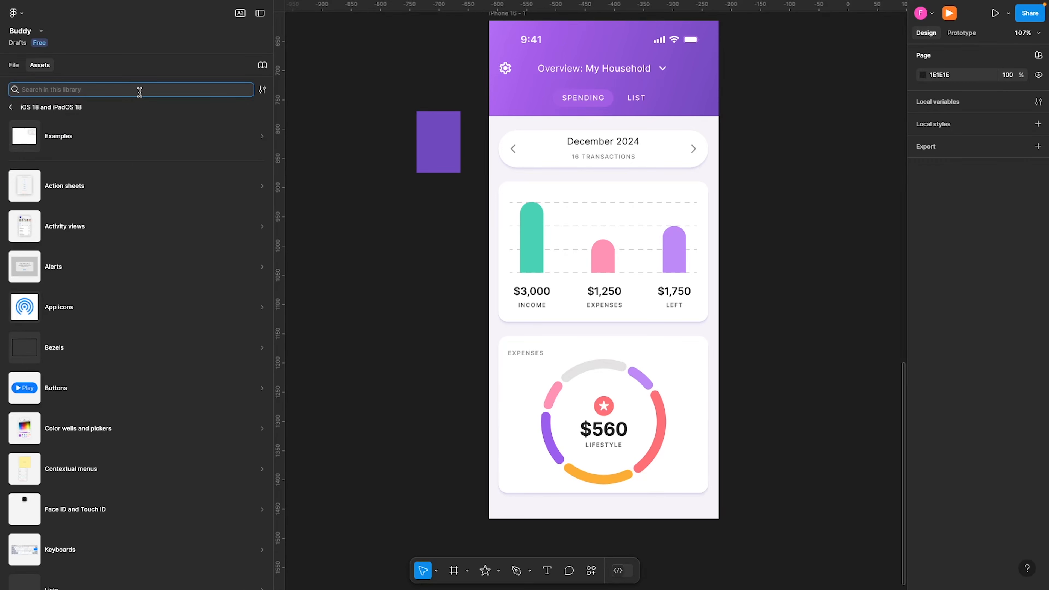
pyautogui.write('NAV')
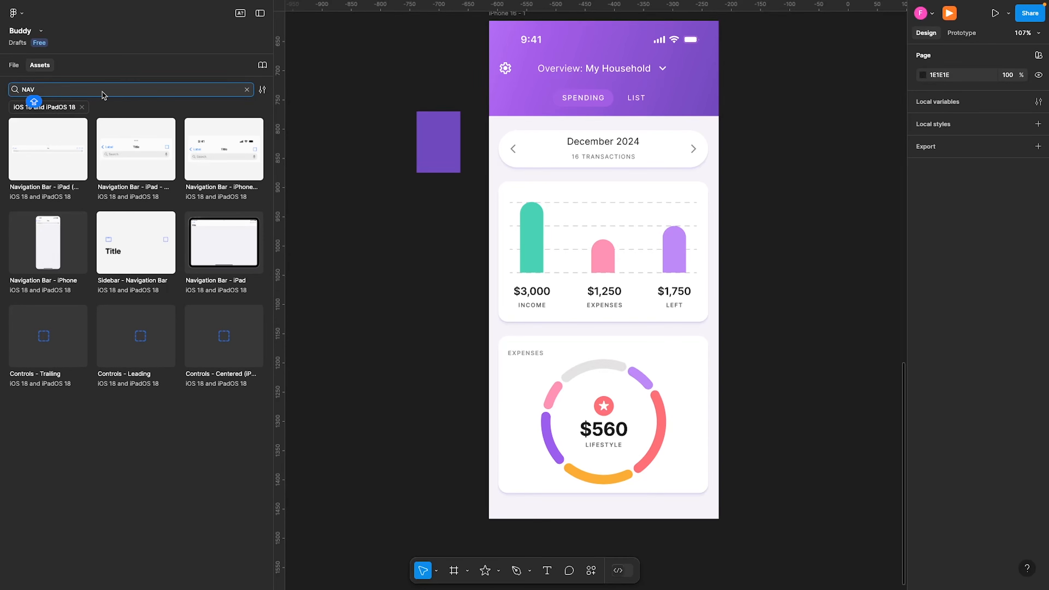
pyautogui.hotkey('ctrl', 'a')
pyautogui.write('B')
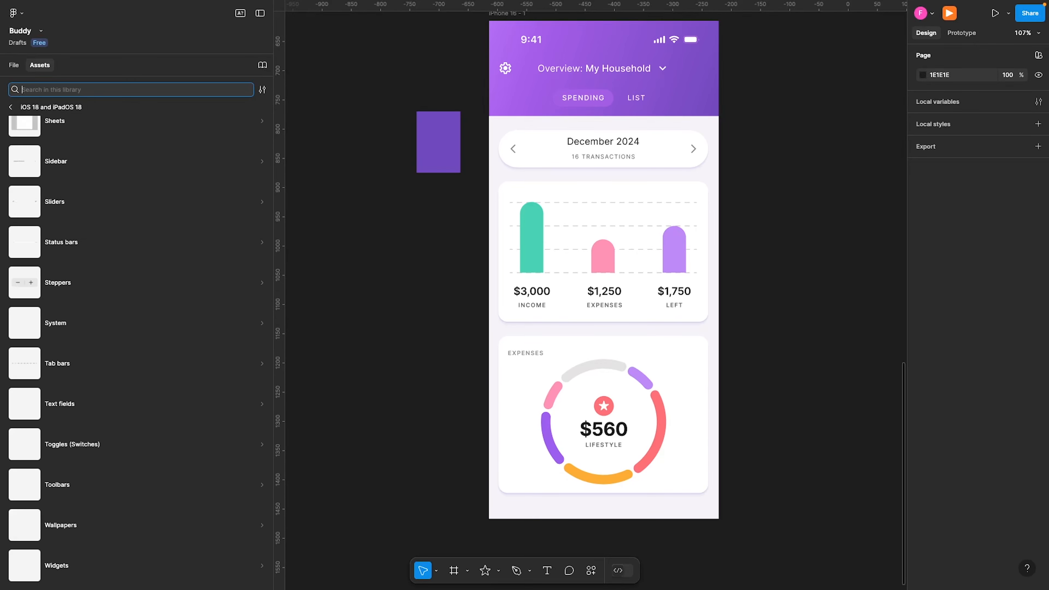
pyautogui.press('BackSpace')
pyautogui.write('TAB')
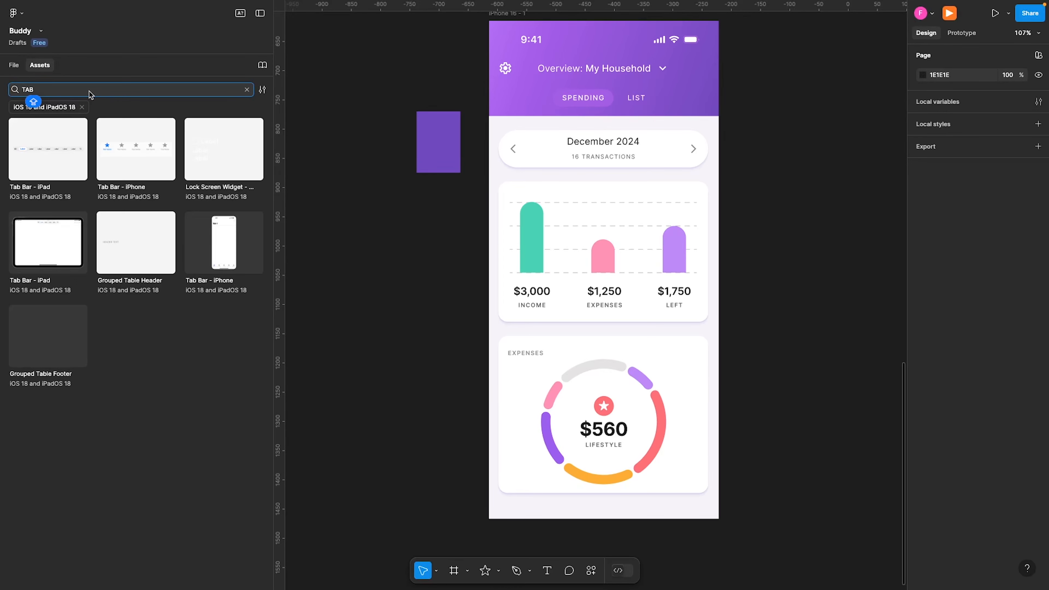
# - Open the details of the Tab Bar - iPhone component and hide Tab 4 and Tab 5, keeping Tab 3 shown
pyautogui.click(137, 164)
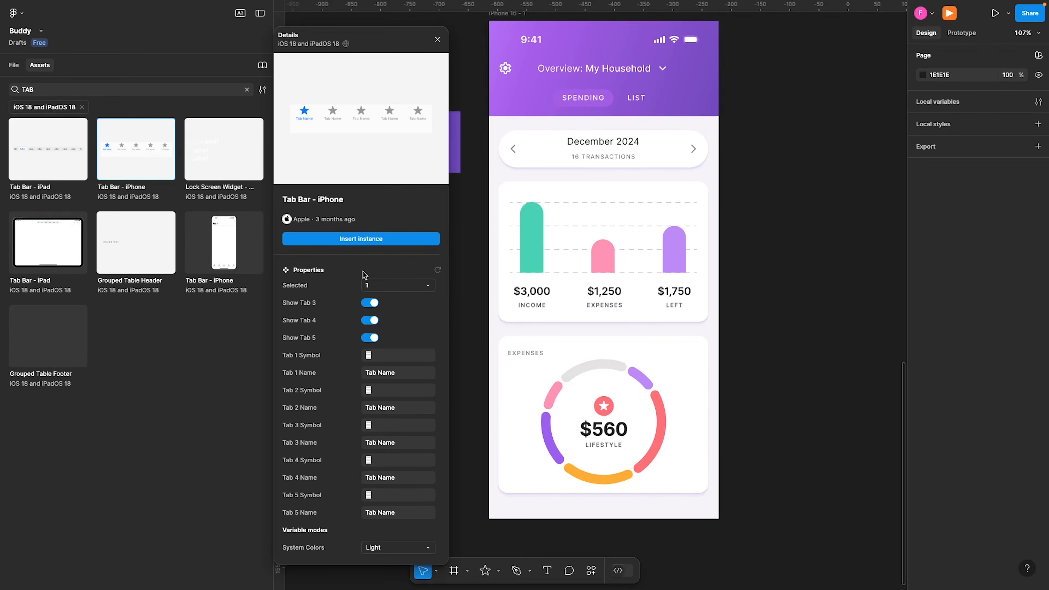
pyautogui.click(370, 306)
pyautogui.click(370, 305)
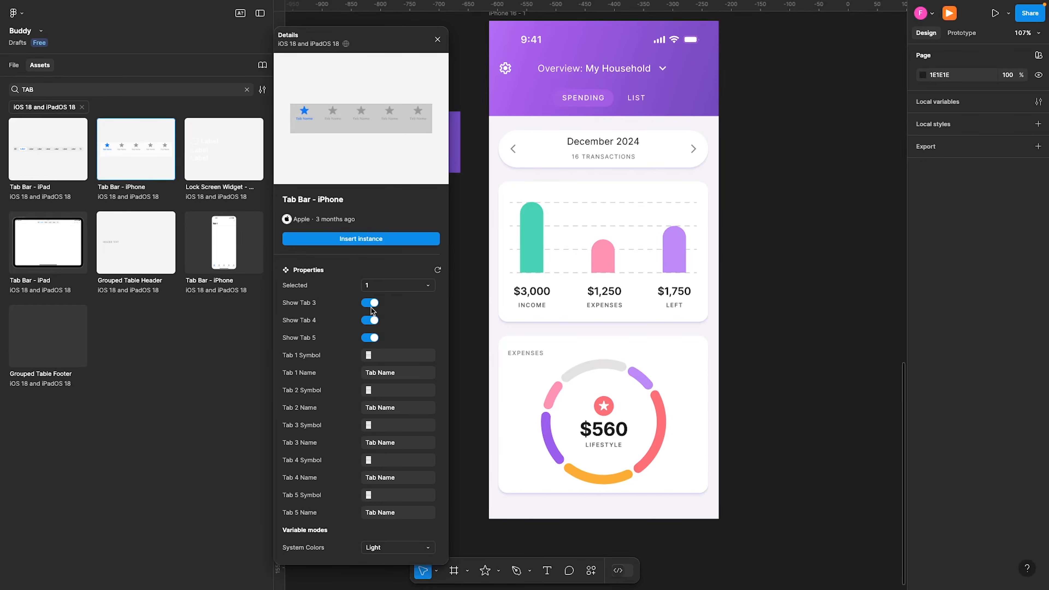
pyautogui.click(390, 286)
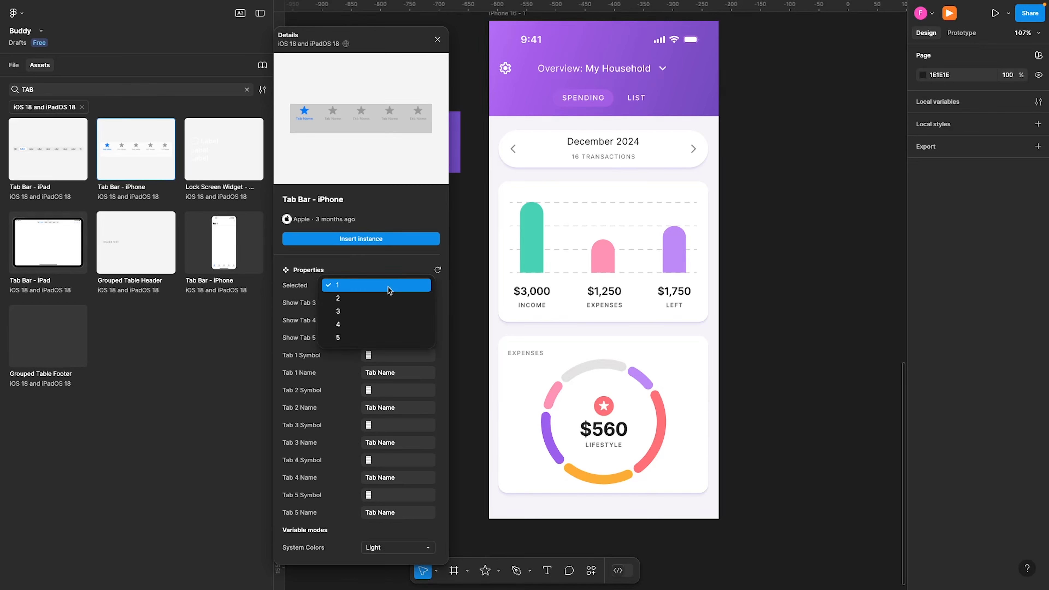
pyautogui.click(389, 289)
pyautogui.click(369, 320)
pyautogui.click(368, 321)
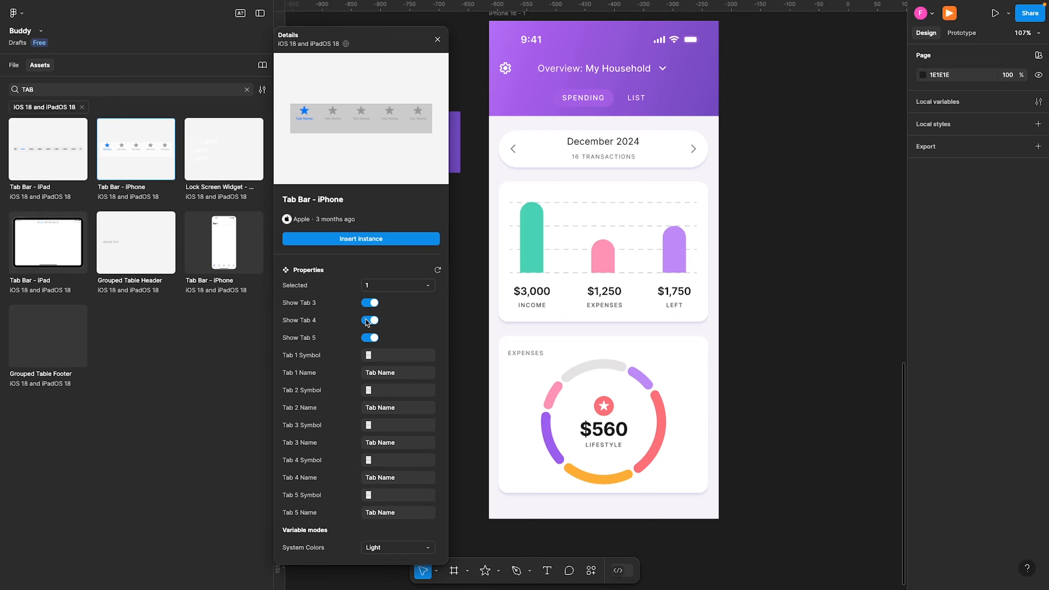
pyautogui.click(368, 320)
pyautogui.click(370, 338)
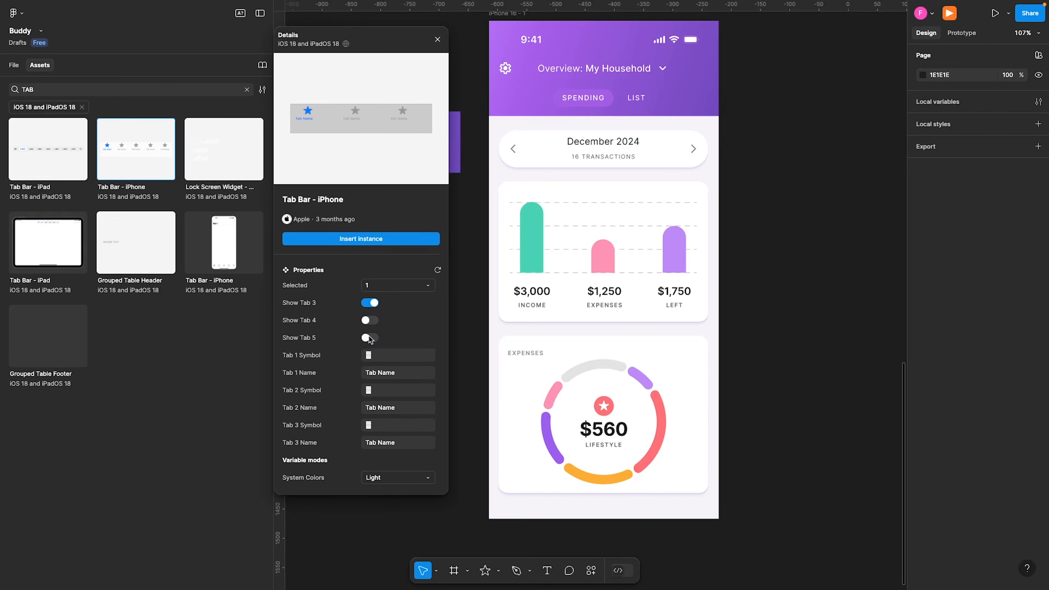
pyautogui.click(372, 303)
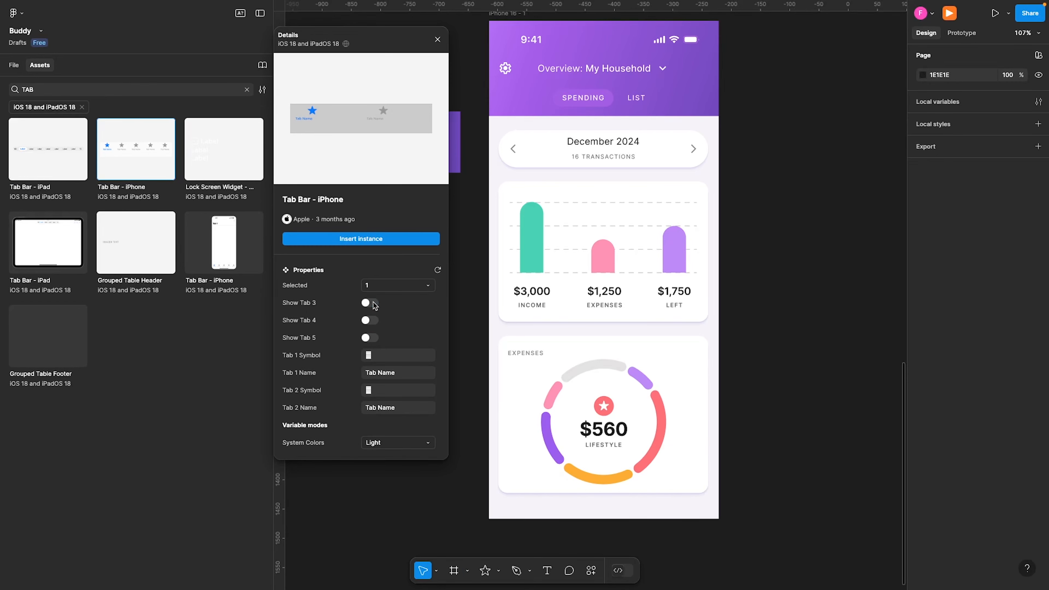
pyautogui.click(374, 304)
pyautogui.click(381, 357)
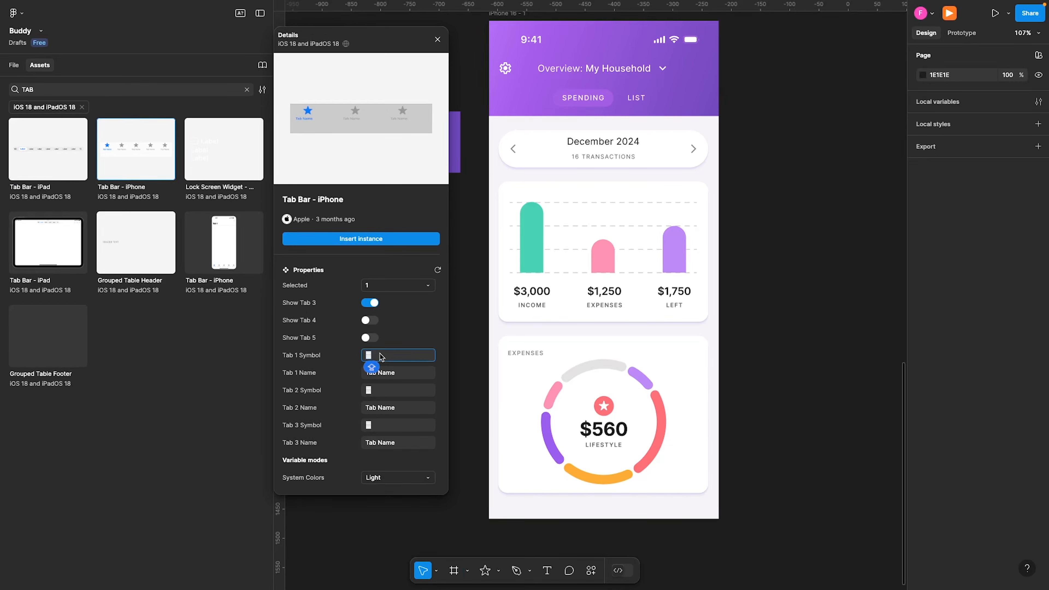
pyautogui.click(412, 337)
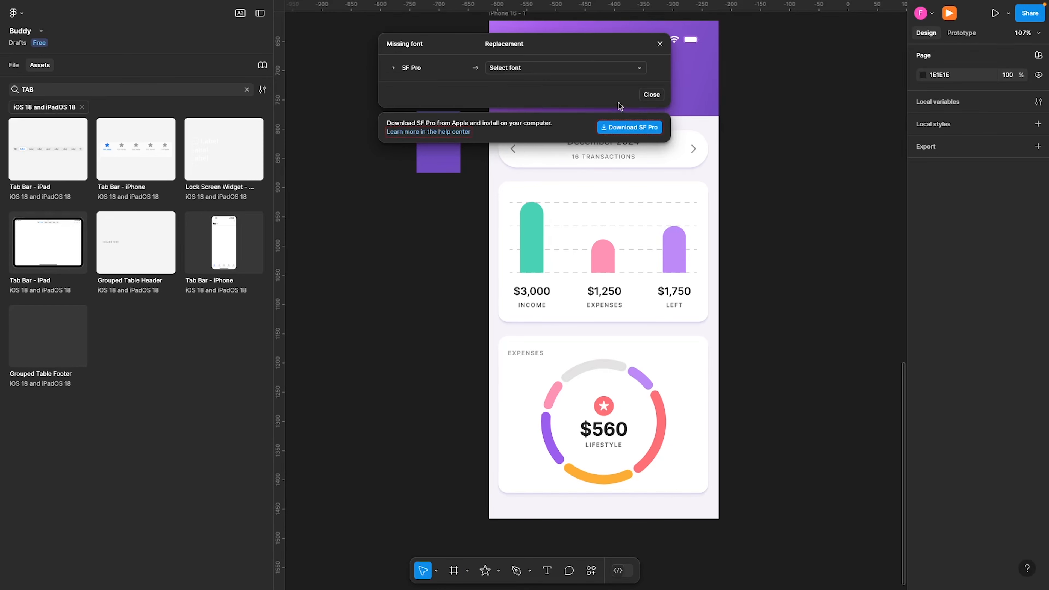
pyautogui.click(659, 44)
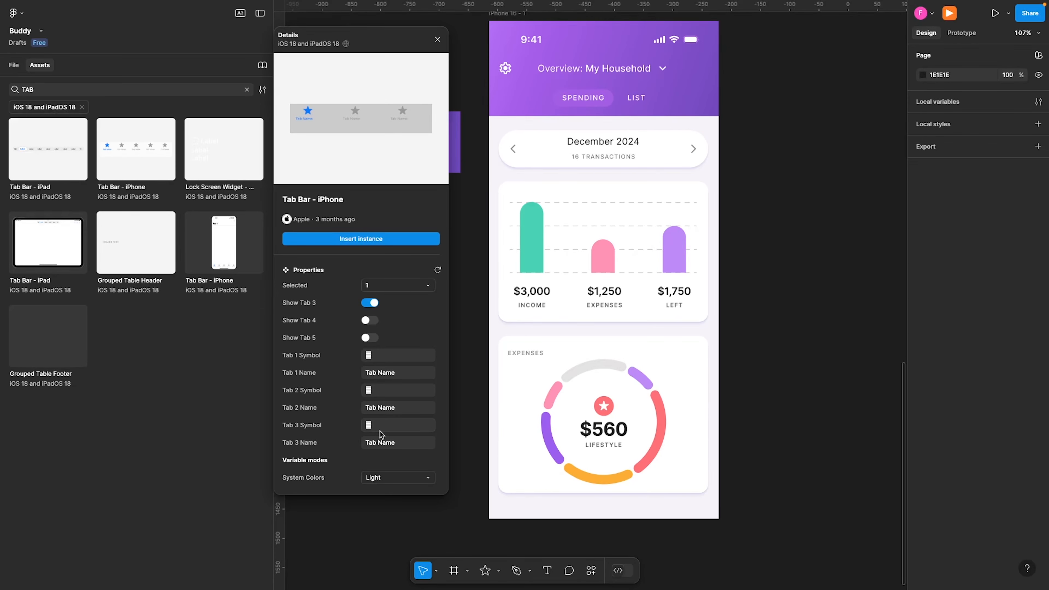
pyautogui.click(386, 478)
pyautogui.click(383, 478)
pyautogui.click(388, 284)
pyautogui.click(384, 286)
# - Insert the three-tab bar instance and move it inside the iPhone 16 - 1 frame, over the lower part of the screen
pyautogui.click(382, 242)
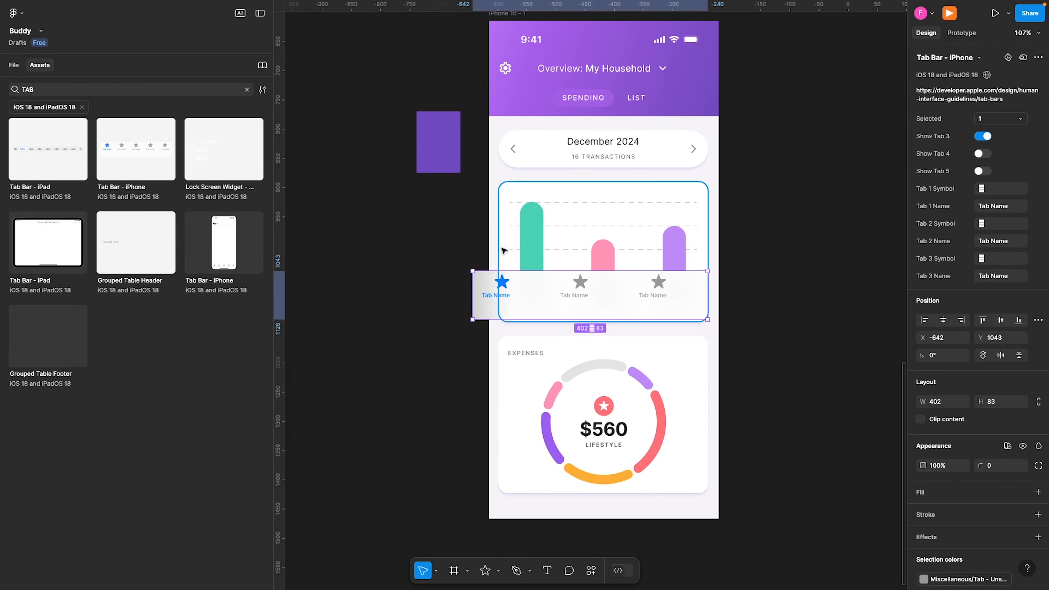
pyautogui.moveTo(527, 298); pyautogui.dragTo(546, 472)
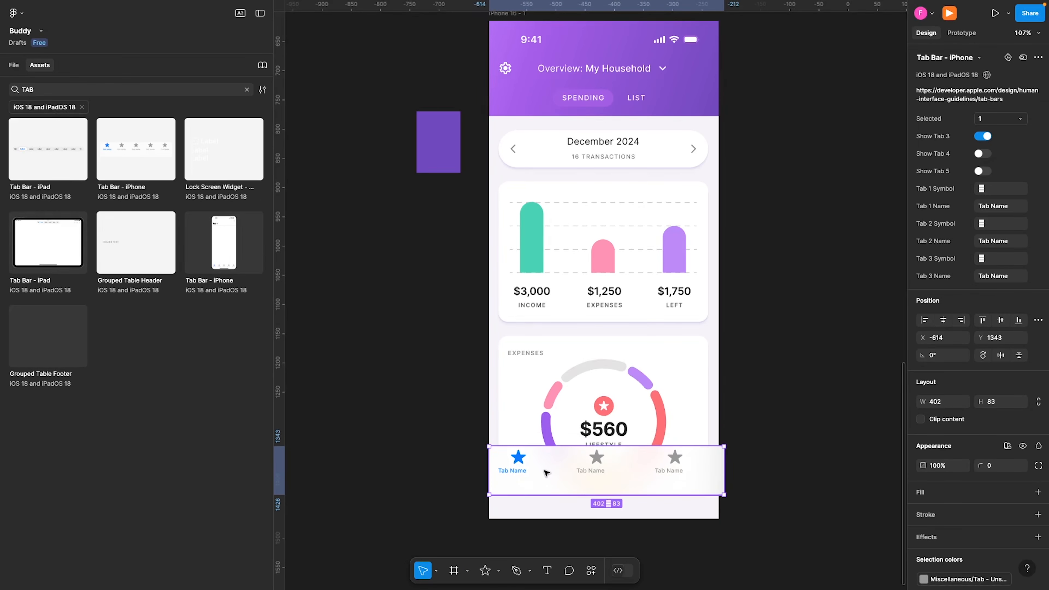
pyautogui.press('Delete')
pyautogui.scroll(-3, 526, 174)
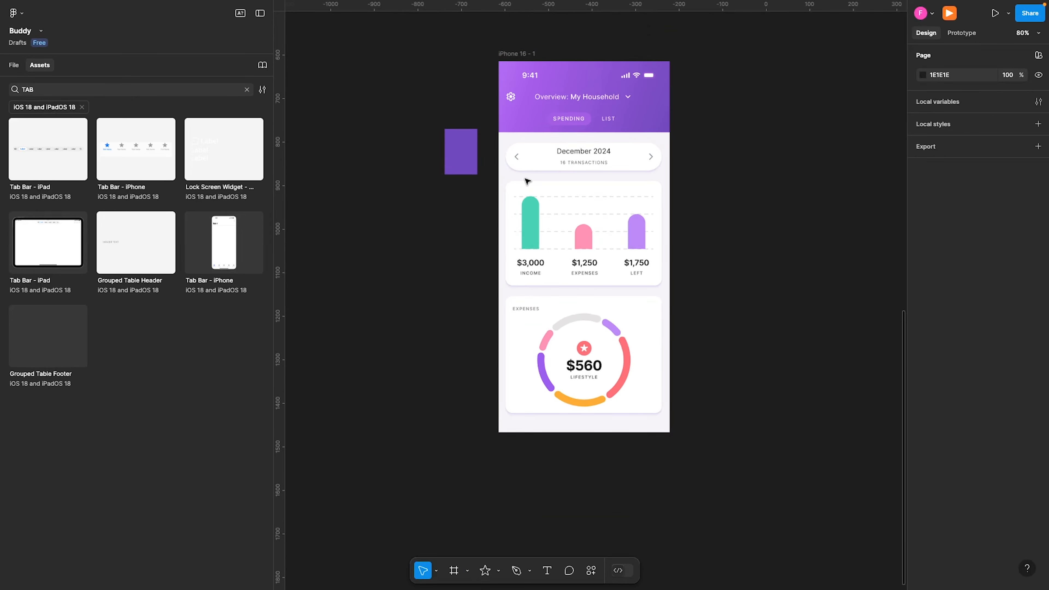
pyautogui.click(511, 56)
pyautogui.hotkey('ctrl', 'z')
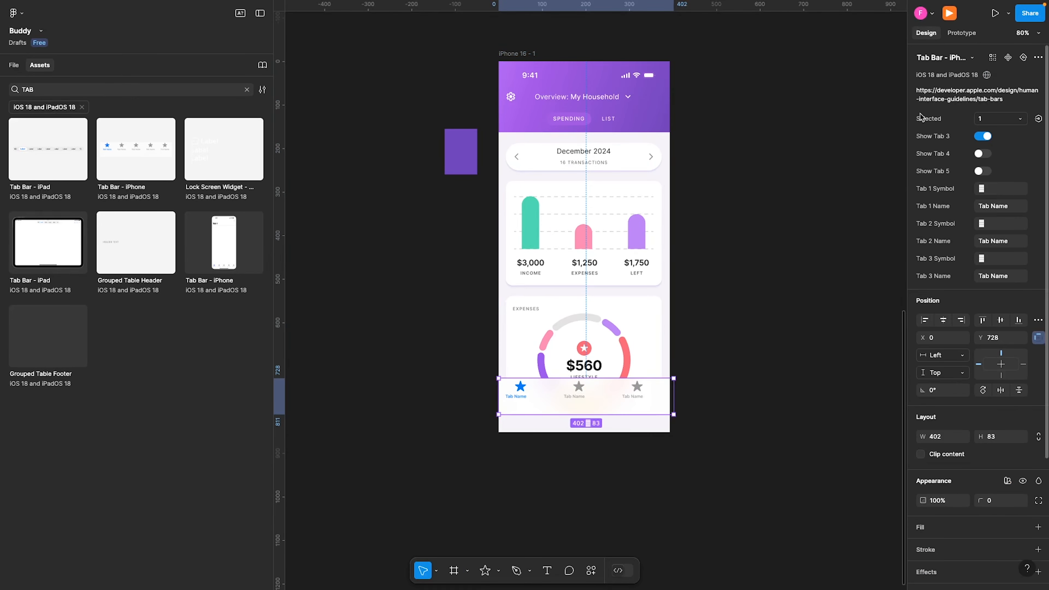
# - Align the tab bar to the bottom of the phone frame and resize it to 393 × 81 to fit the frame's width
pyautogui.click(1018, 320)
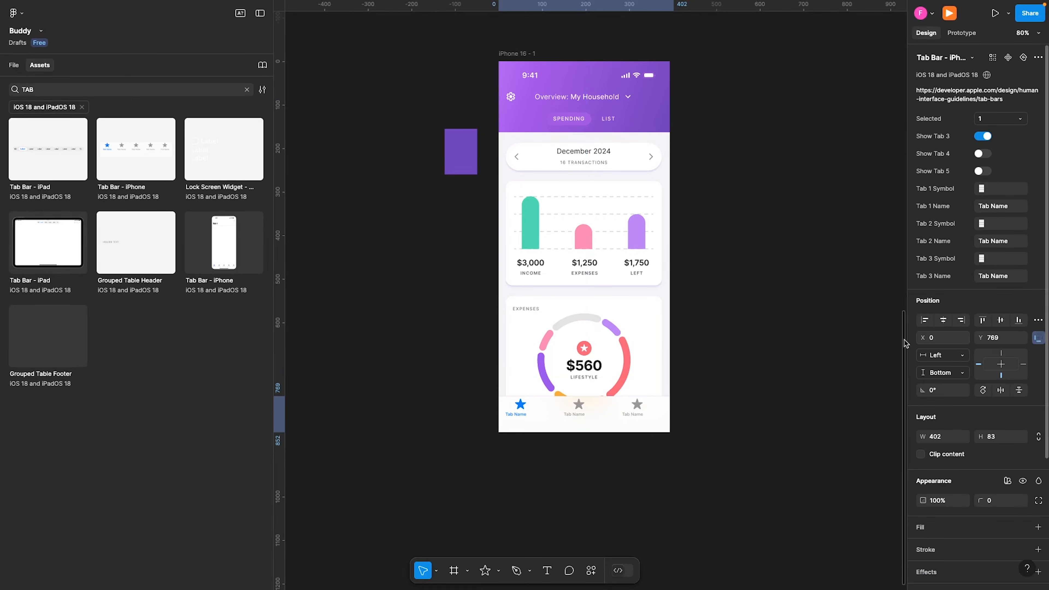
pyautogui.scroll(3, 636, 409)
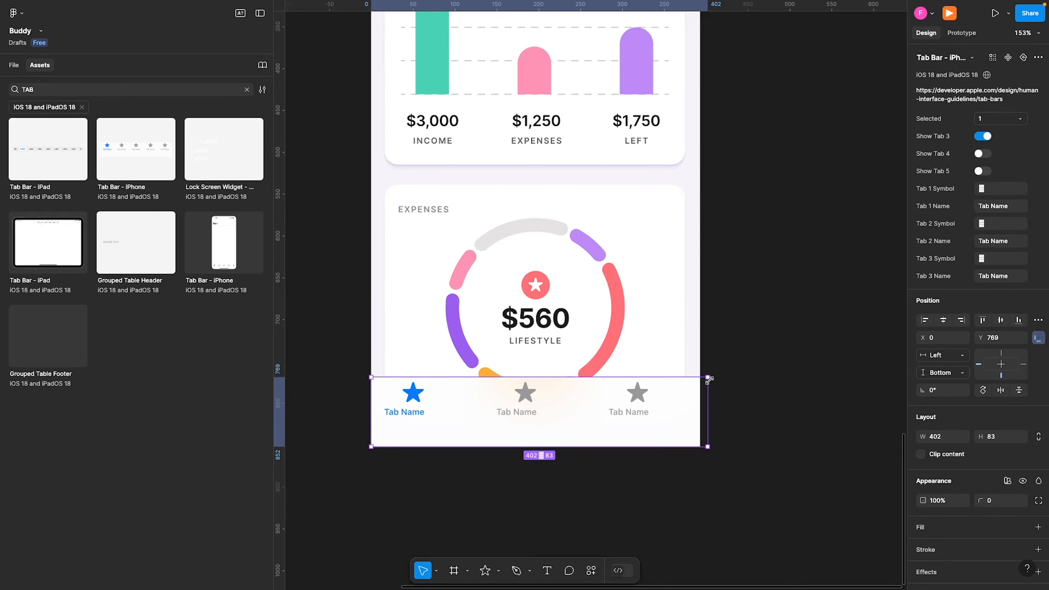
pyautogui.moveTo(707, 377); pyautogui.dragTo(701, 382)
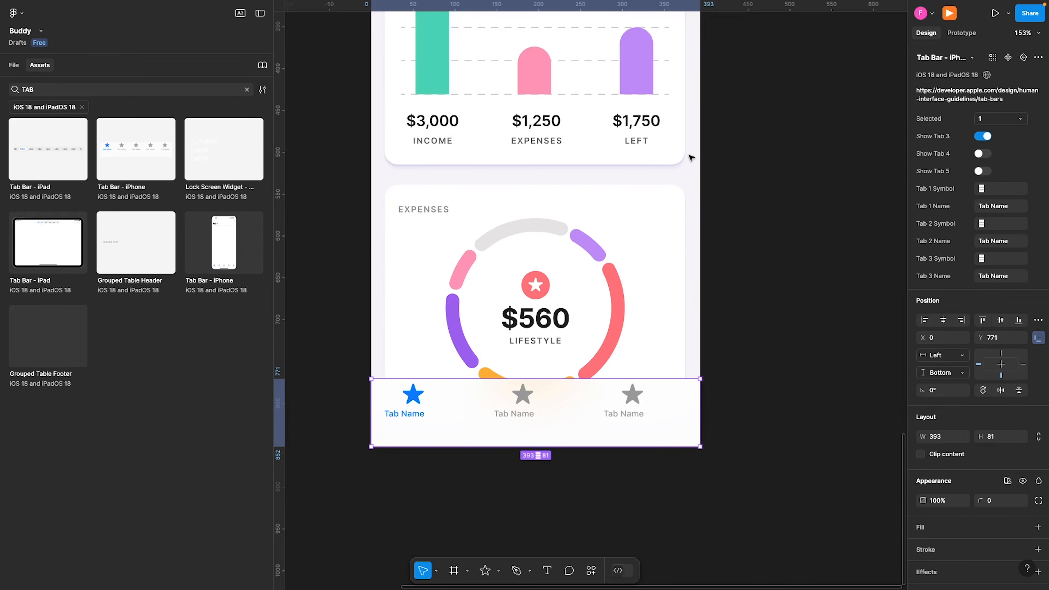
# - Detach the tab bar instance from its library component
pyautogui.doubleClick(413, 415)
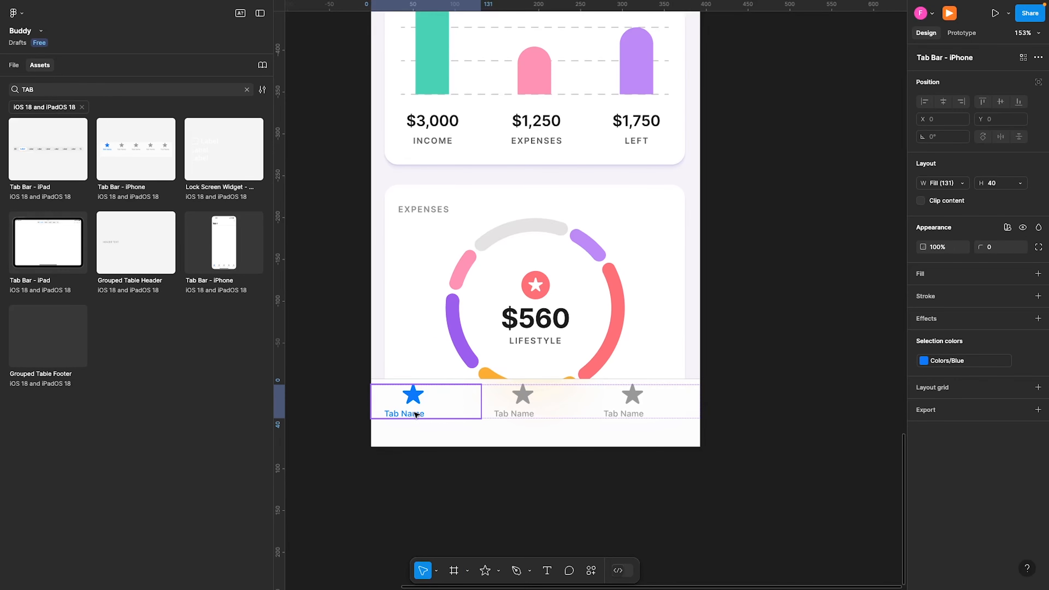
pyautogui.click(719, 499)
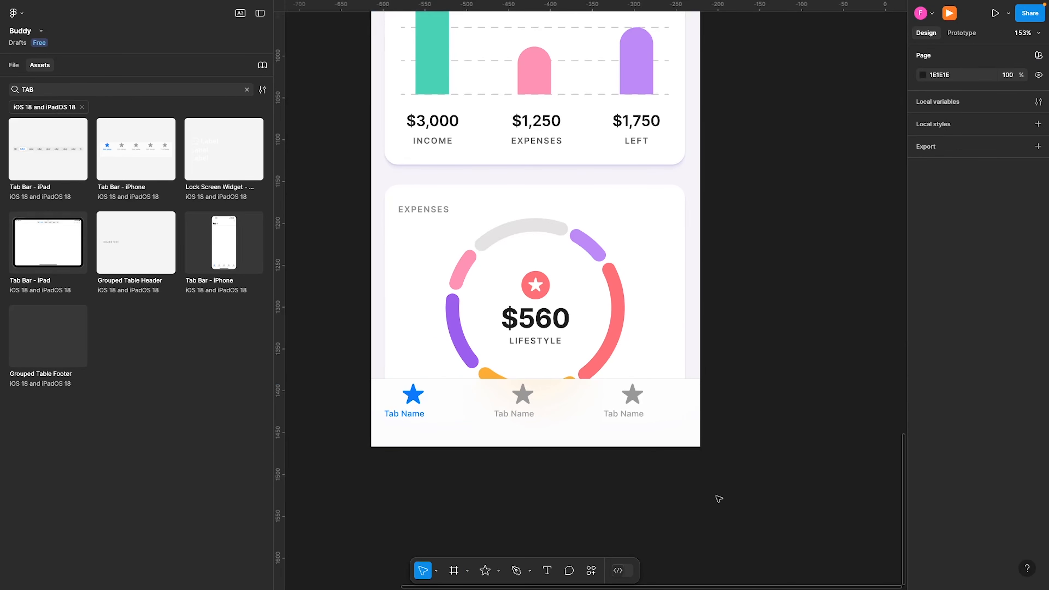
pyautogui.click(581, 431)
pyautogui.rightClick(583, 431)
pyautogui.moveTo(643, 409)
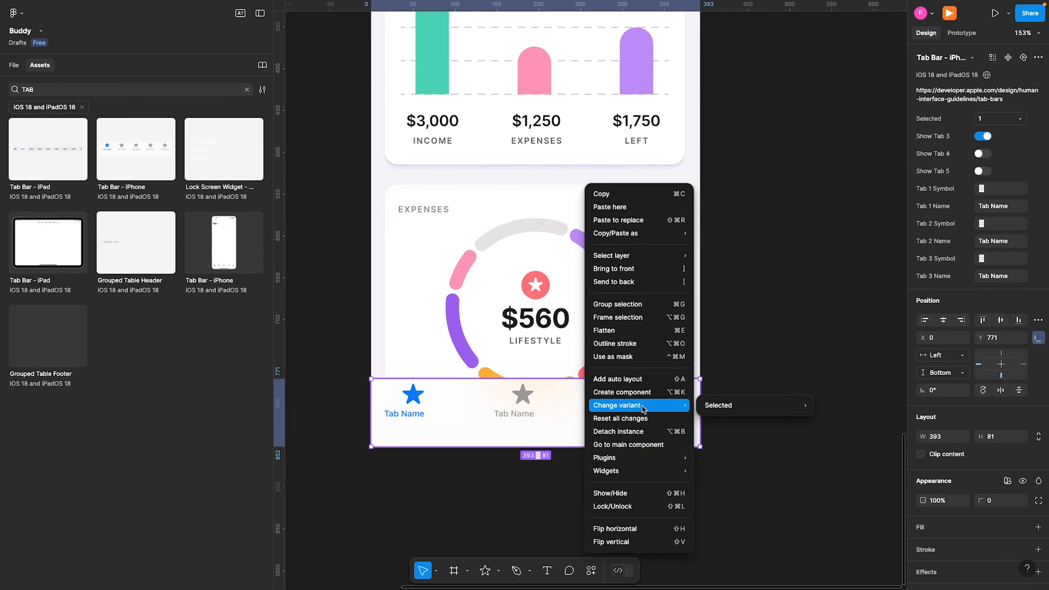
pyautogui.click(632, 432)
pyautogui.click(426, 465)
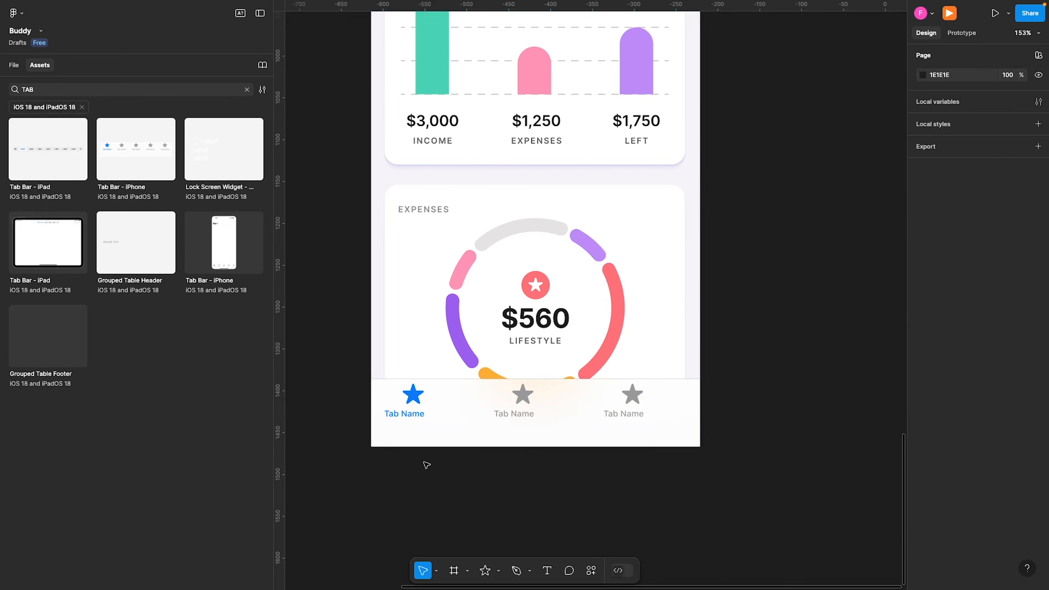
# - Select the middle tab's frame, clear the asset search and expand Tab 2 in the layer list
pyautogui.click(417, 407)
pyautogui.click(416, 407)
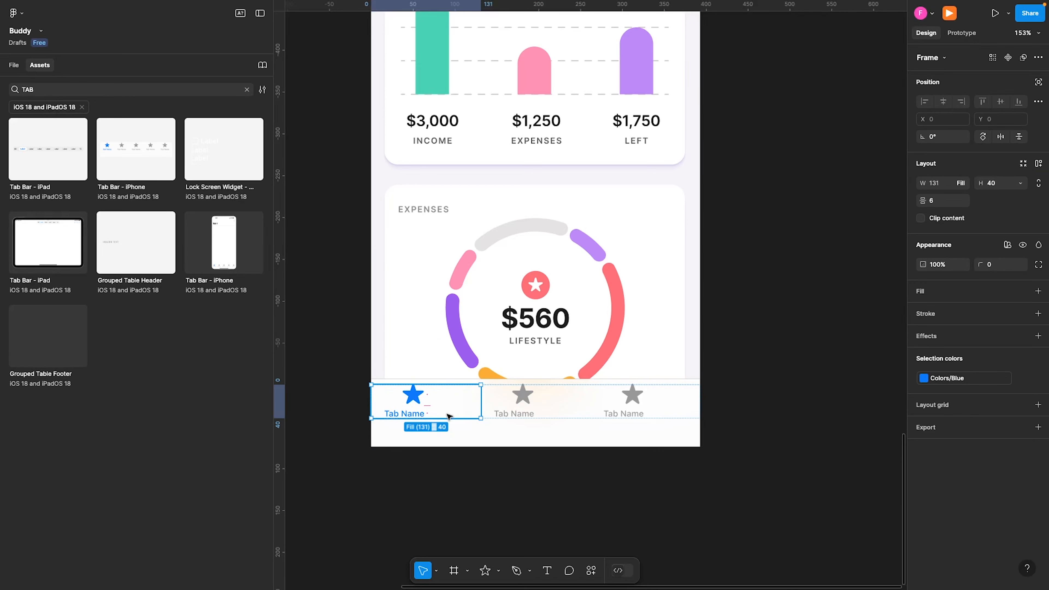
pyautogui.click(501, 411)
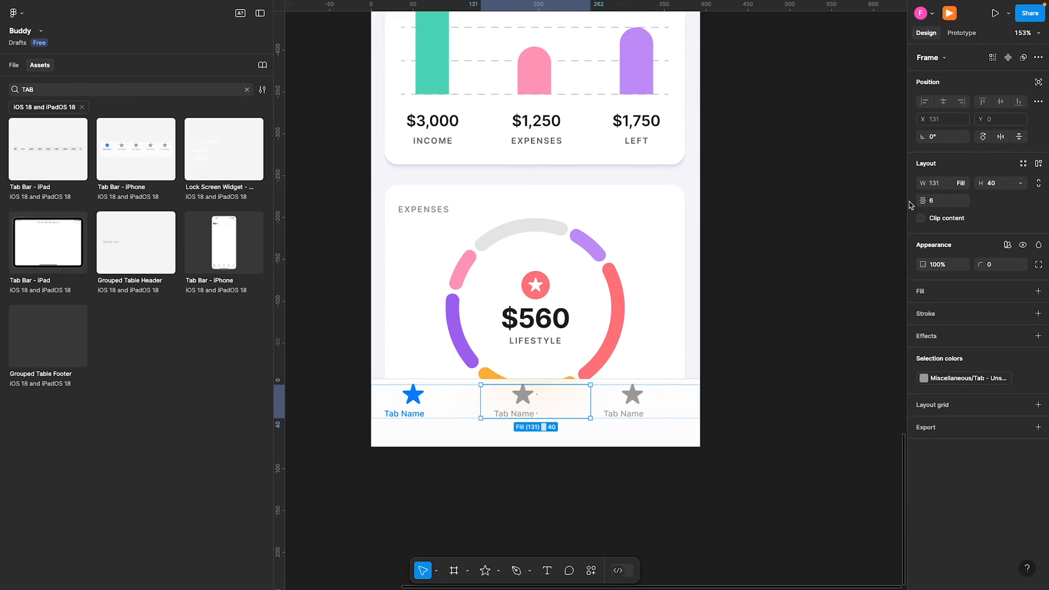
pyautogui.click(247, 90)
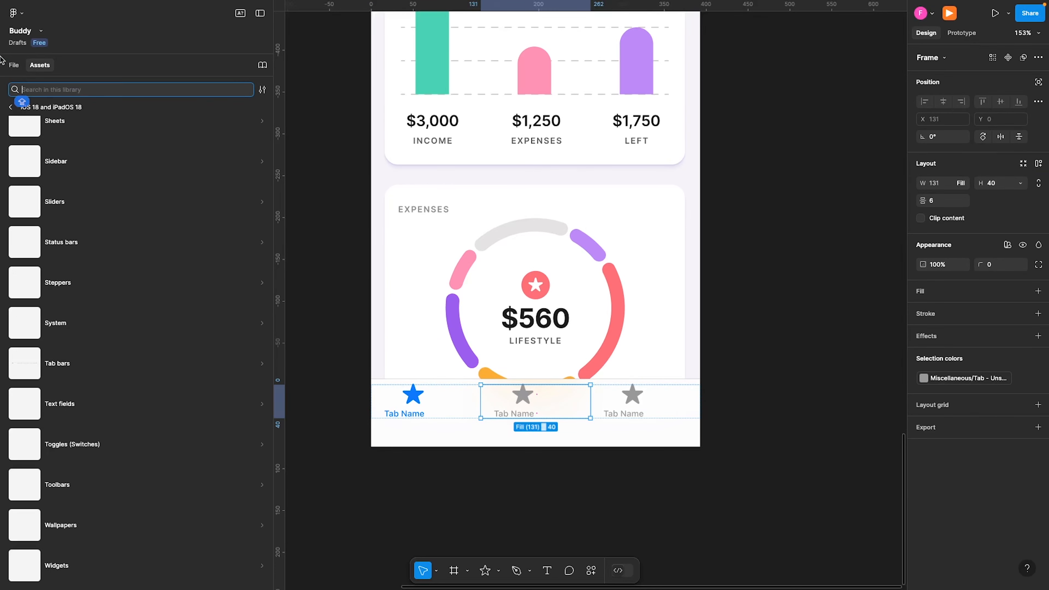
pyautogui.click(13, 65)
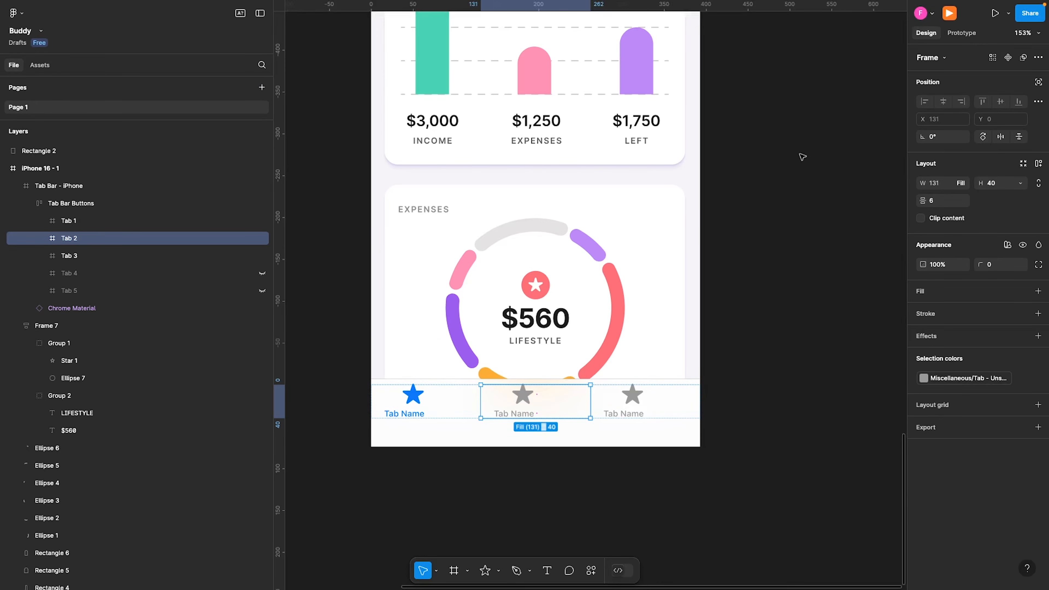
pyautogui.click(43, 237)
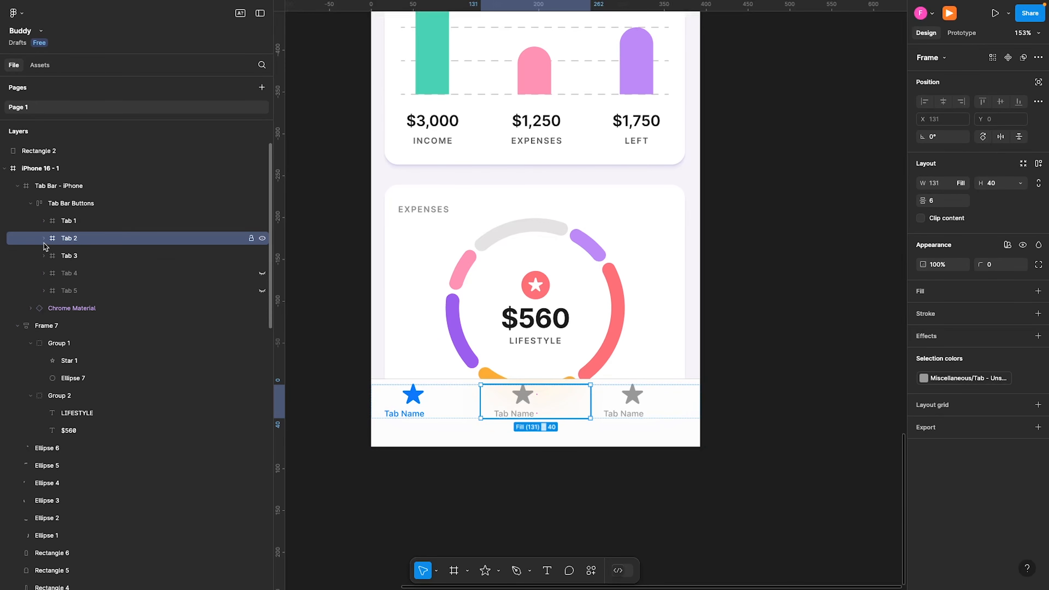
# - Centre Tab 2's symbol and label horizontally within the tab
pyautogui.click(76, 256)
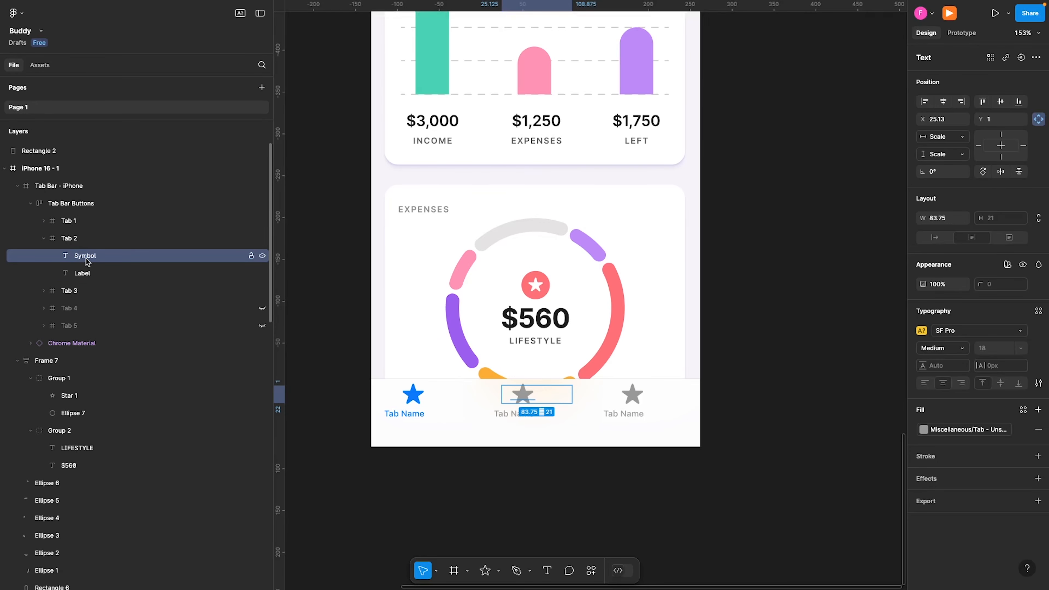
pyautogui.keyDown('shift'); pyautogui.click(105, 273); pyautogui.keyUp('shift')
pyautogui.click(940, 106)
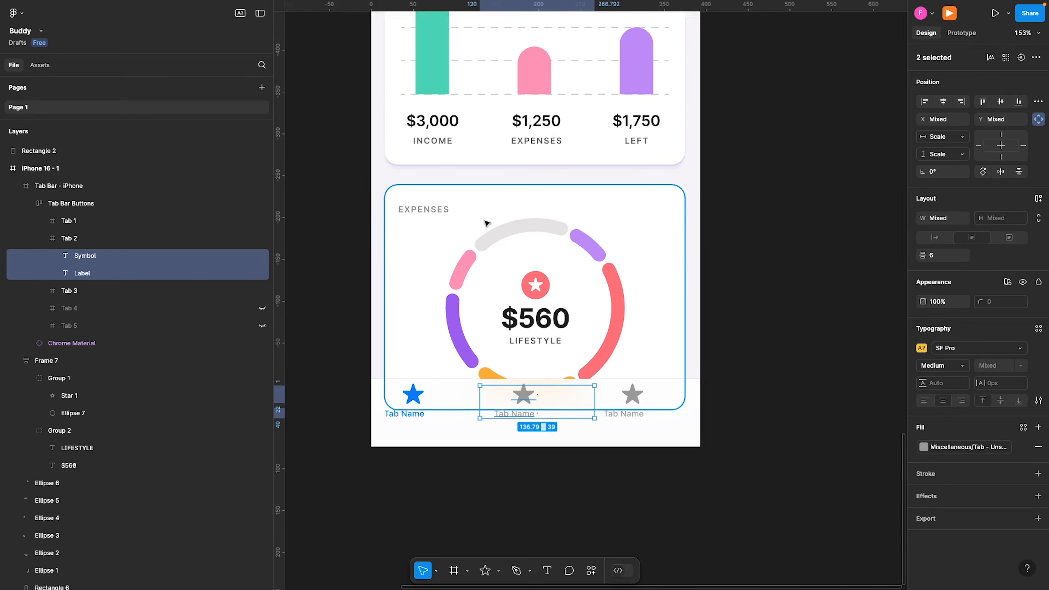
pyautogui.click(105, 257)
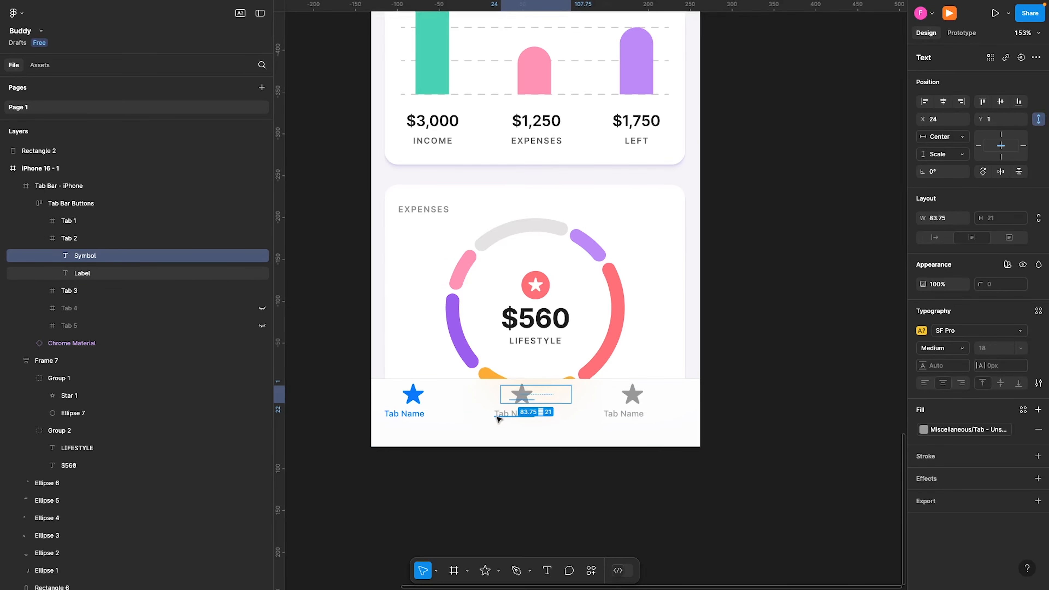
pyautogui.click(505, 414)
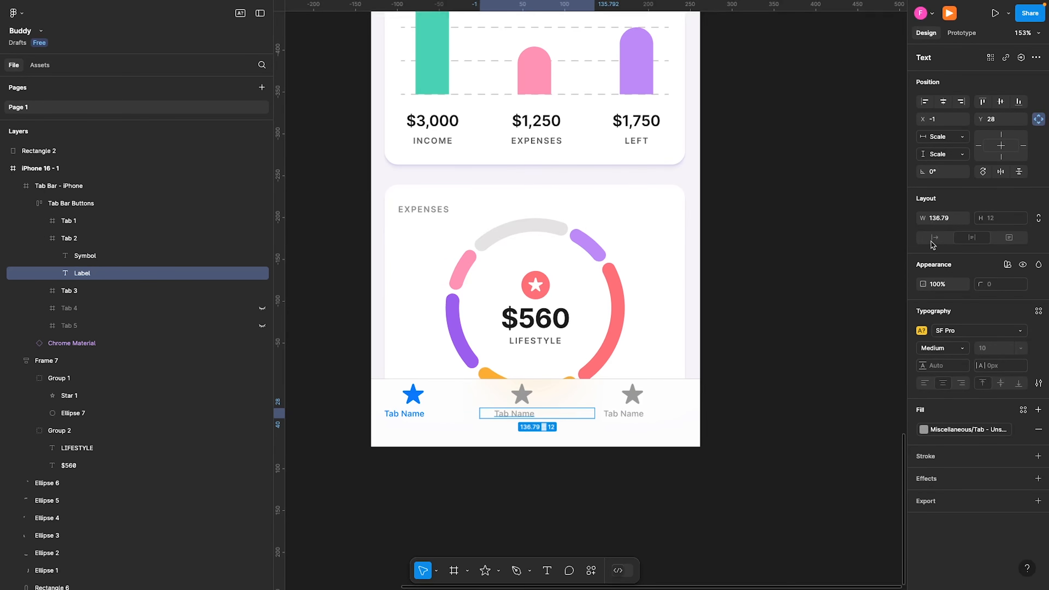
pyautogui.click(942, 102)
# - Set the labels of all three tabs to the Inter font with auto-width text boxes
pyautogui.keyDown('shift'); pyautogui.click(623, 414); pyautogui.keyUp('shift')
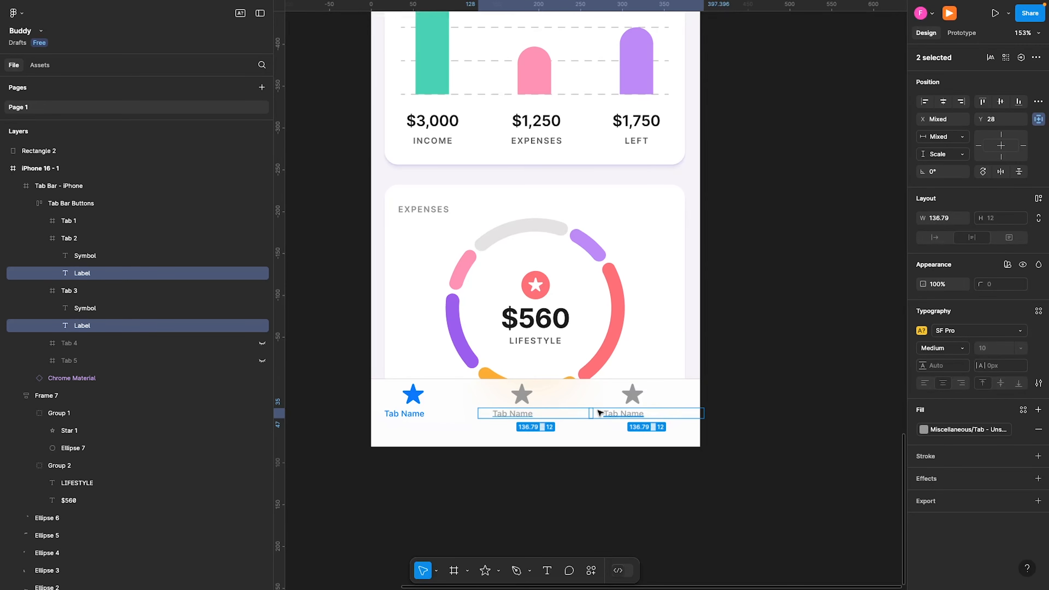
pyautogui.keyDown('shift'); pyautogui.click(404, 413); pyautogui.keyUp('shift')
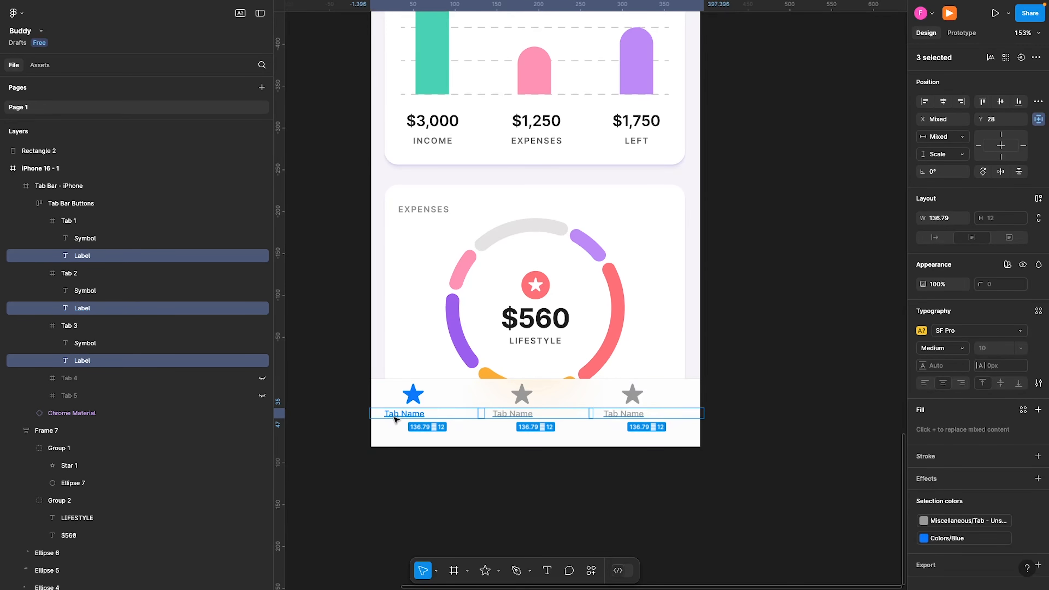
pyautogui.click(980, 330)
pyautogui.write('INter')
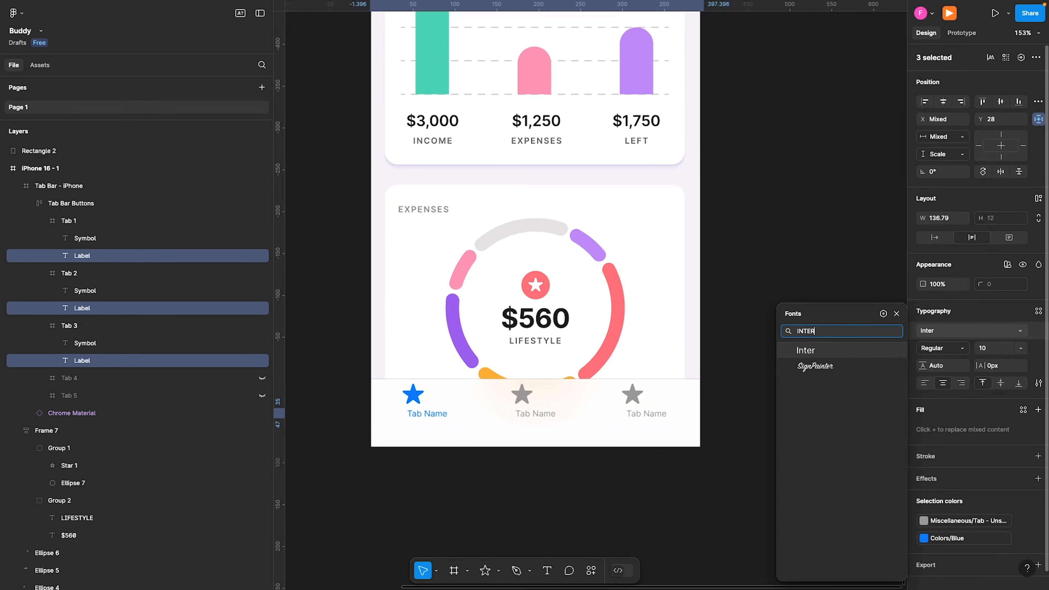
pyautogui.press('Return')
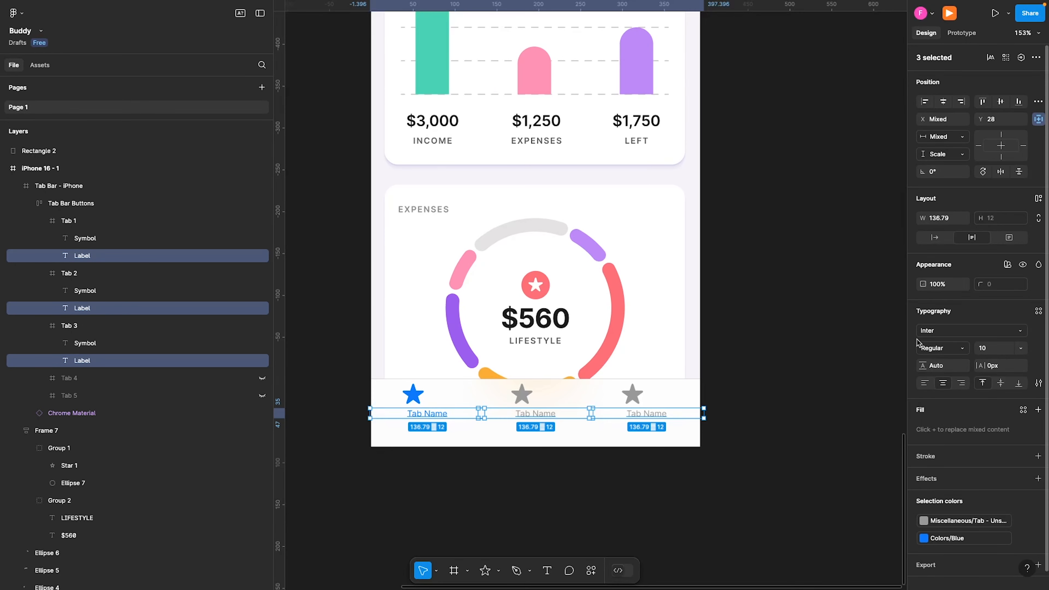
pyautogui.click(934, 237)
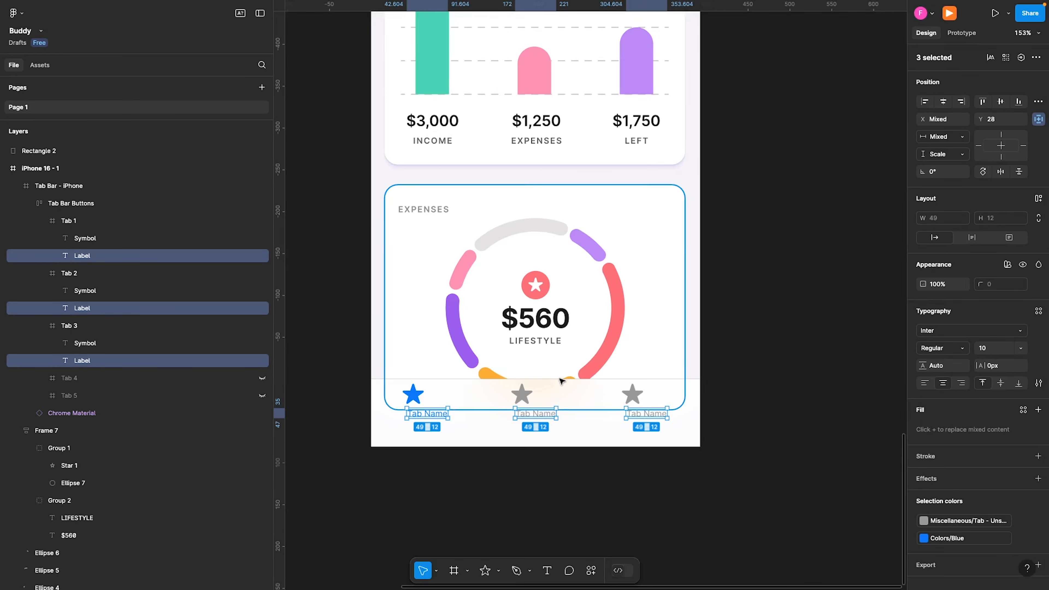
pyautogui.click(518, 395)
pyautogui.click(527, 417)
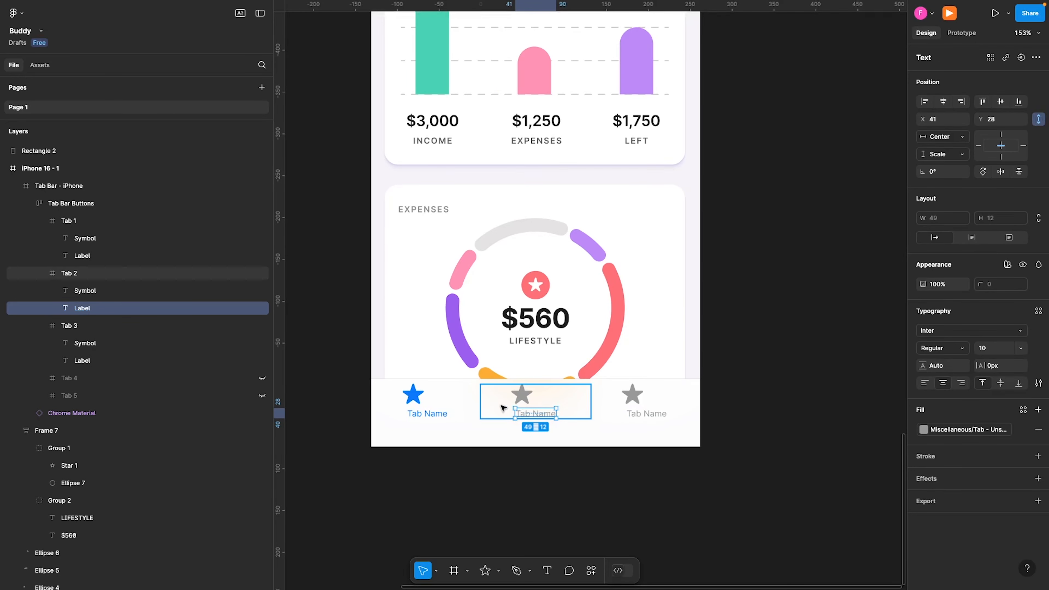
pyautogui.click(96, 273)
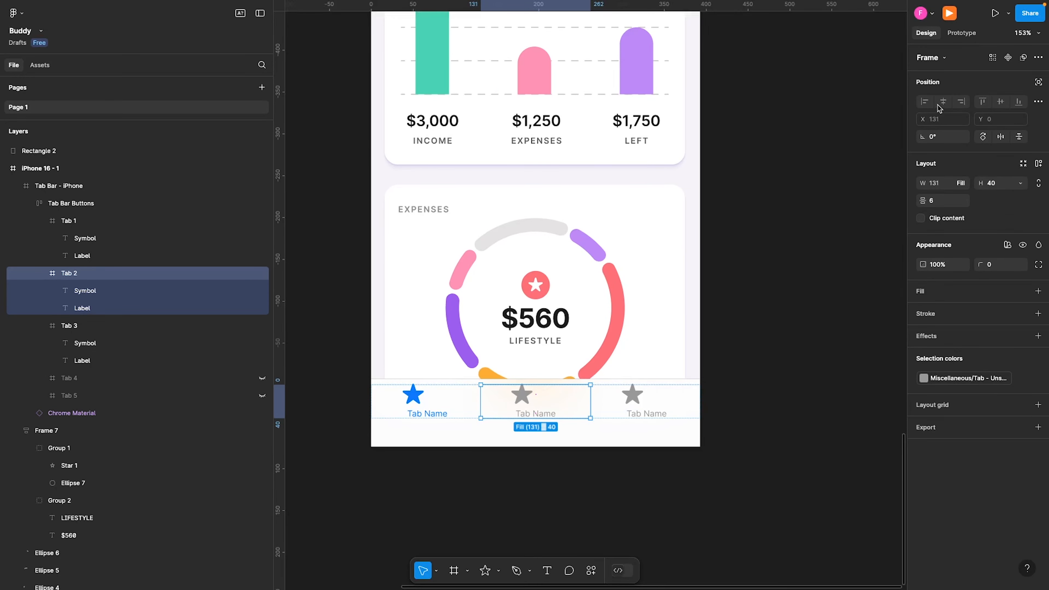
pyautogui.click(82, 291)
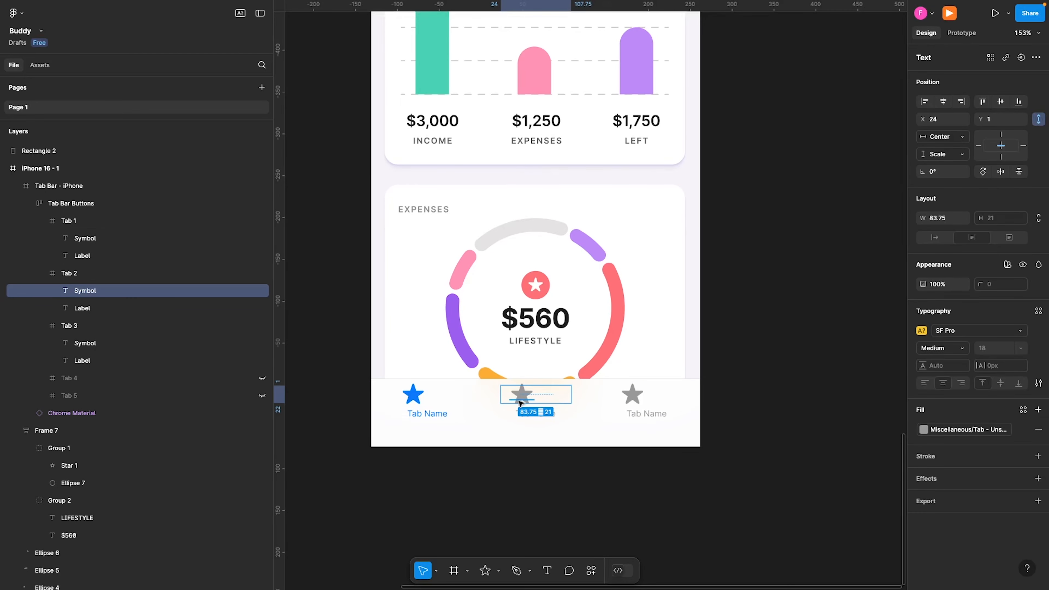
pyautogui.click(186, 308)
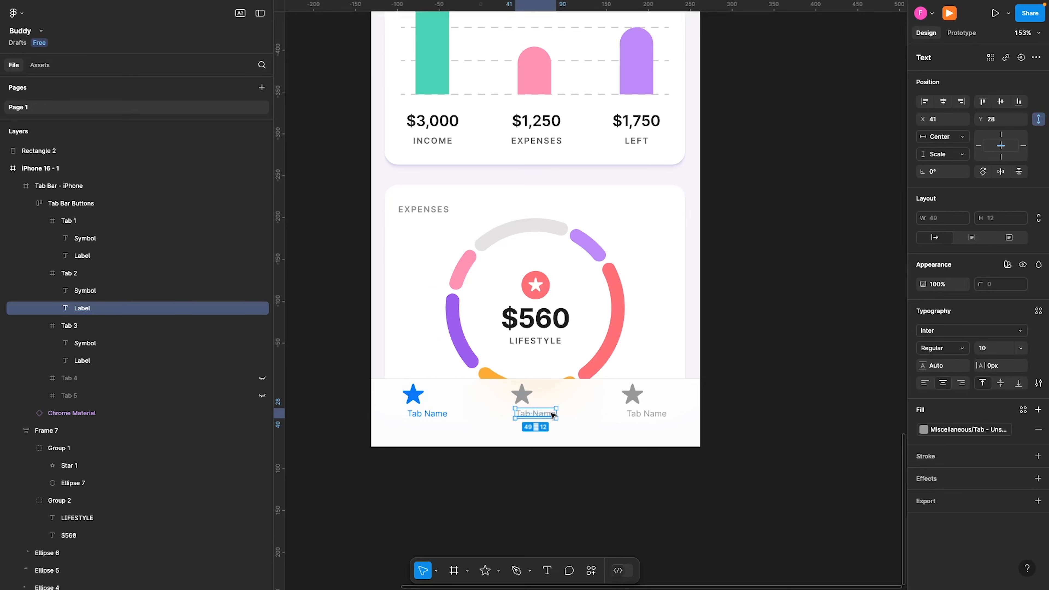
# - Add auto layout to each of the Tab 2, Tab 1 and Tab 3 frames
pyautogui.click(96, 278)
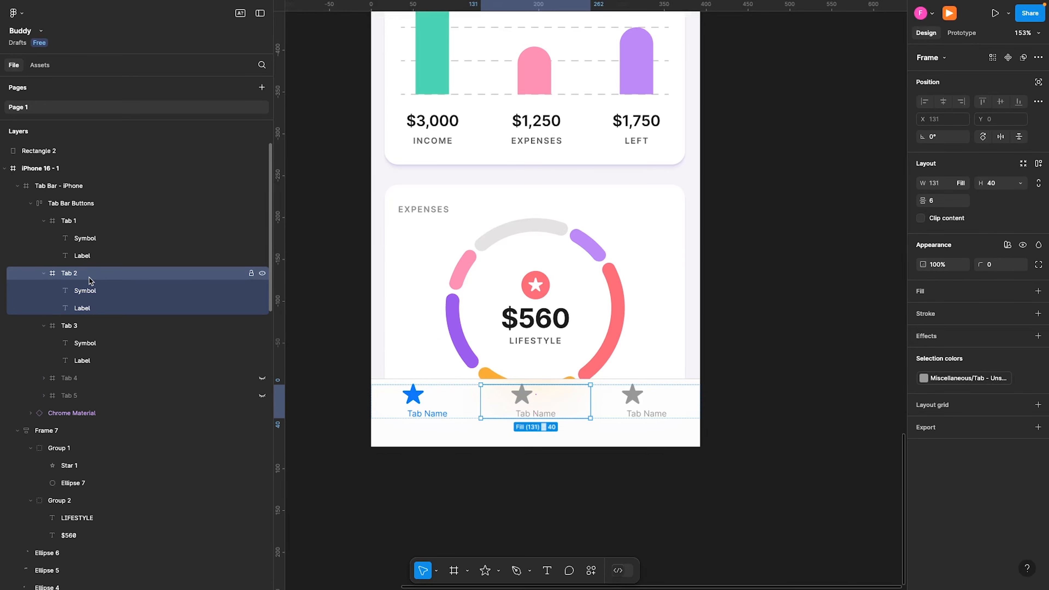
pyautogui.hotkey('shift', 'a')
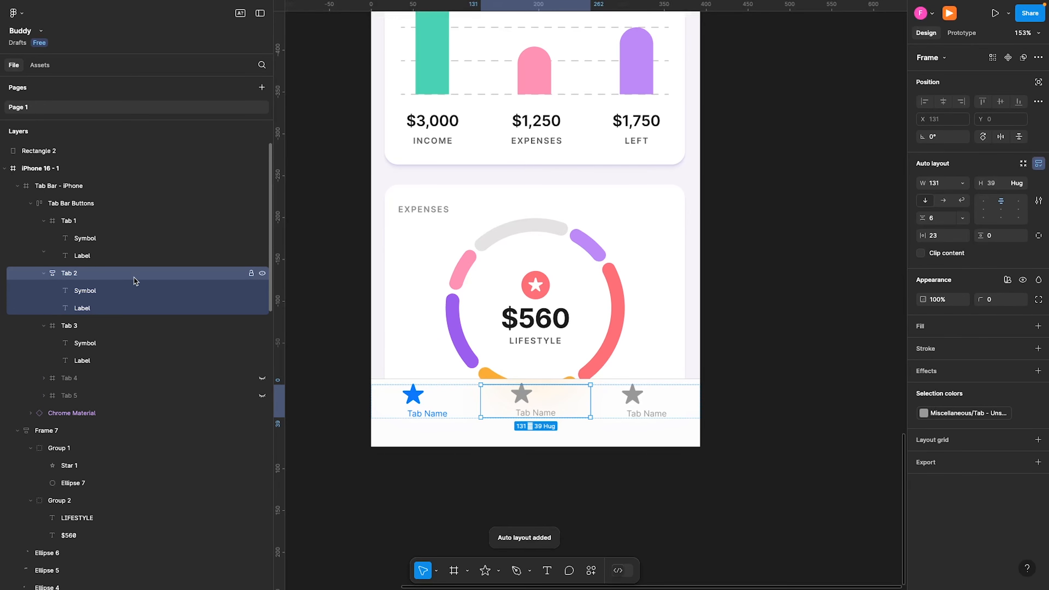
pyautogui.click(89, 222)
pyautogui.hotkey('shift', 'a')
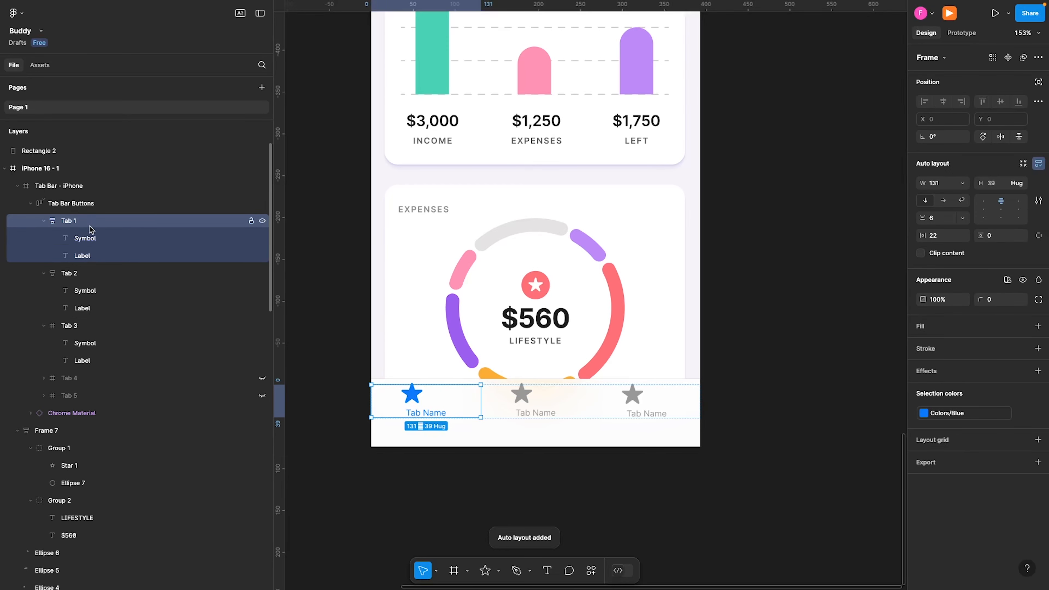
pyautogui.click(81, 326)
pyautogui.hotkey('shift', 'a')
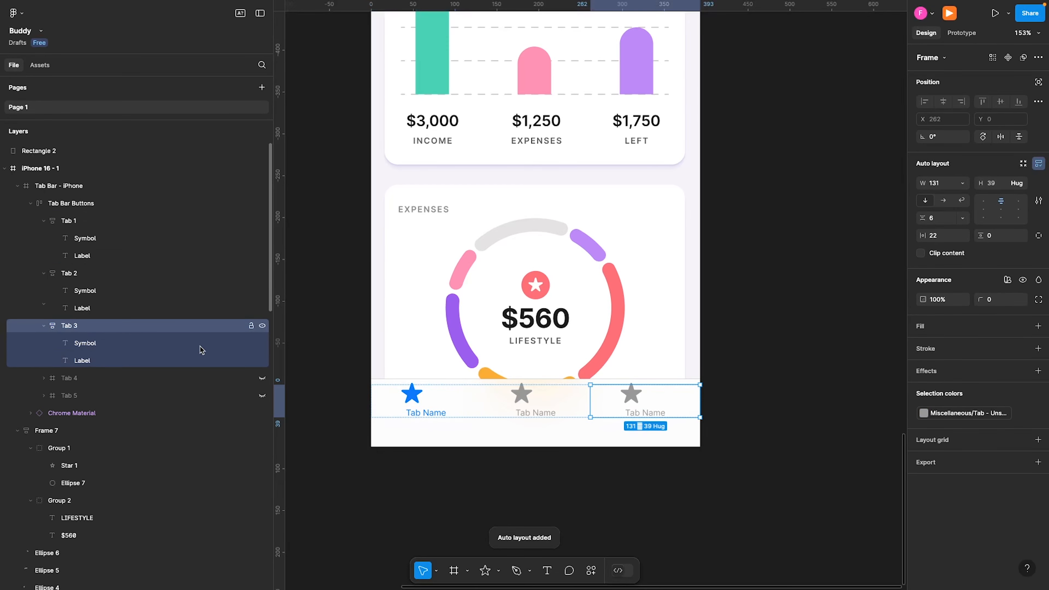
# - Change the text of Tab 1's label to "Overview"
pyautogui.click(413, 411)
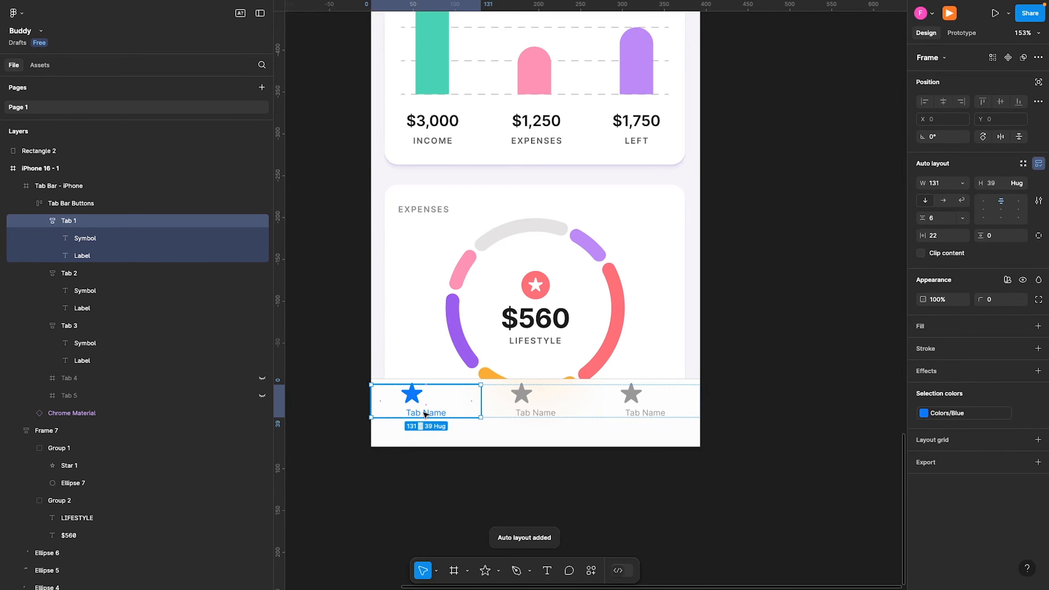
pyautogui.click(424, 414)
pyautogui.doubleClick(424, 413)
pyautogui.write('O')
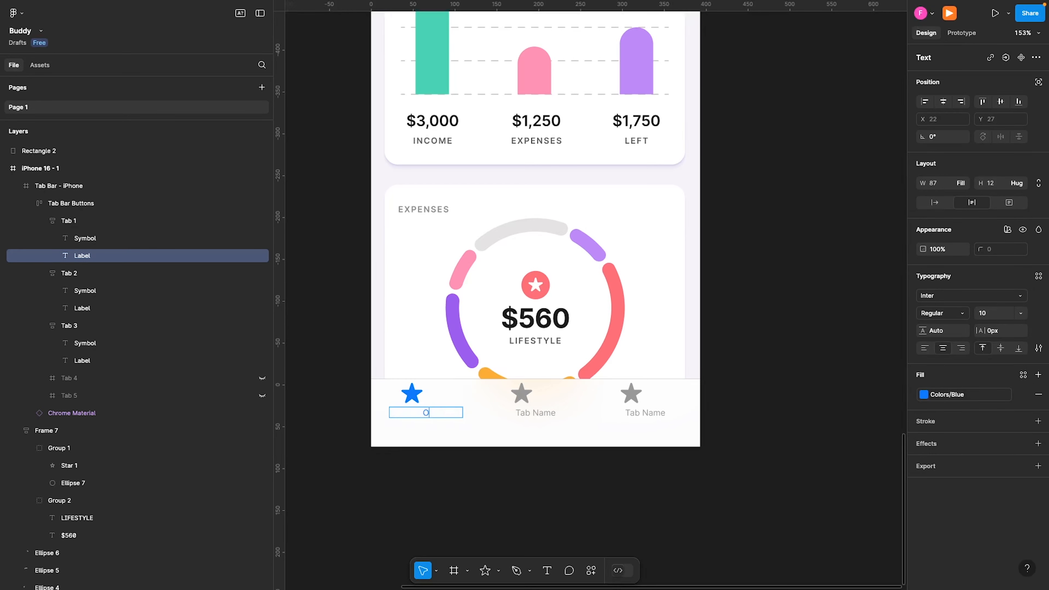
pyautogui.write('VE')
pyautogui.press('capslock')
pyautogui.press('BackSpace')
pyautogui.write('verview')
pyautogui.press('Escape')
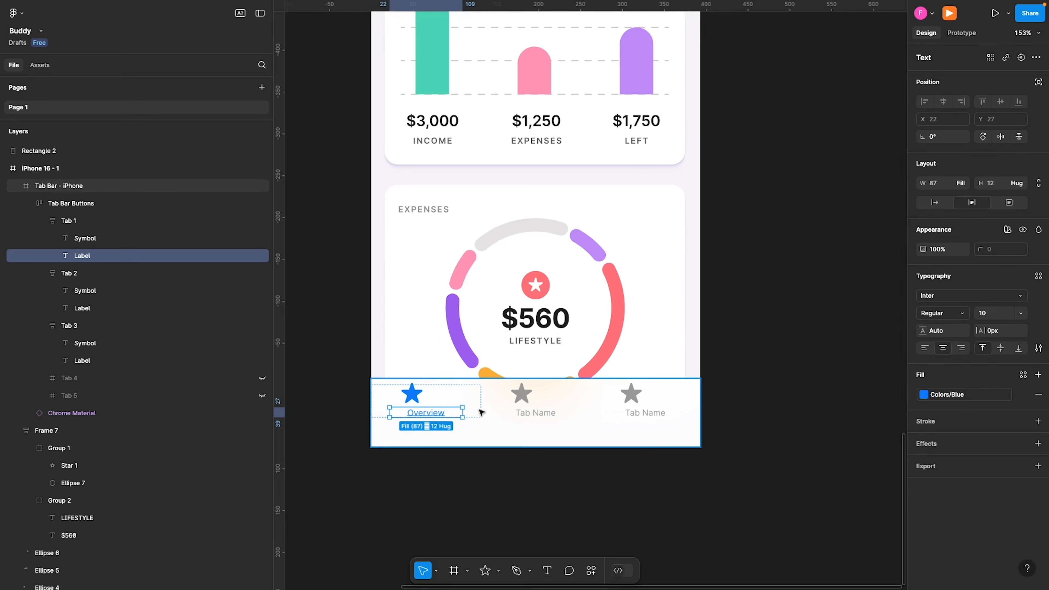
# - Detach the Overview label's blue colour style, apply the $560 text's 1E1E1E fill and set its weight to Bold
pyautogui.keyDown('ctrl'); pyautogui.click(523, 322); pyautogui.keyUp('ctrl')
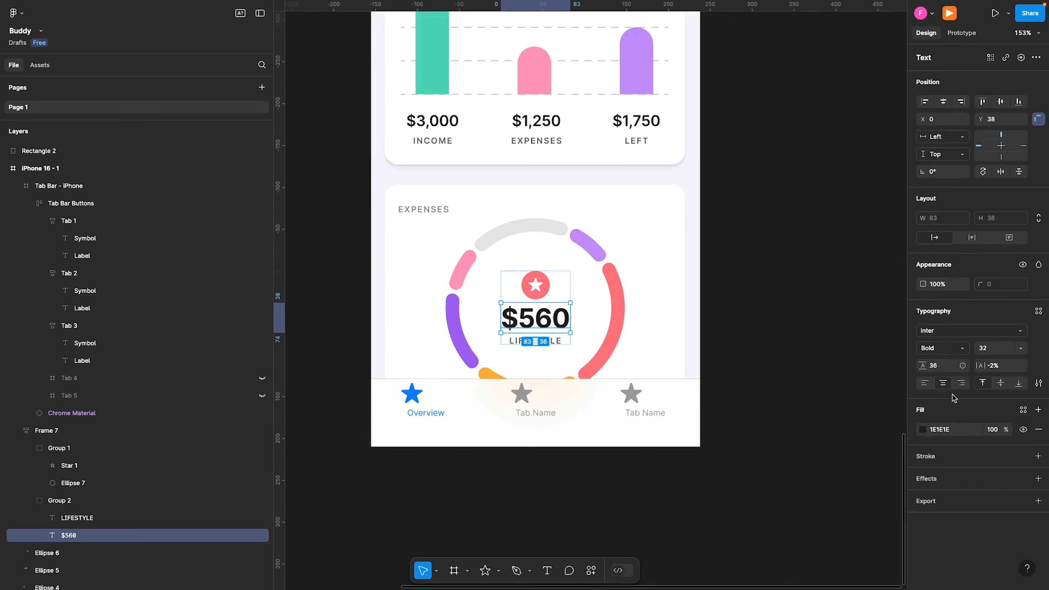
pyautogui.click(948, 431)
pyautogui.hotkey('ctrl', 'c')
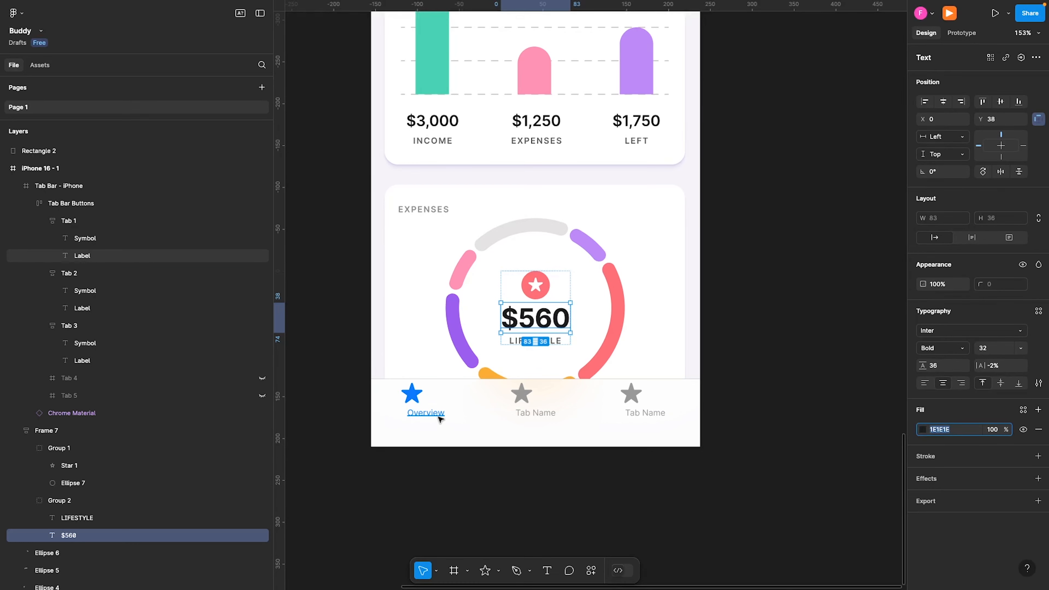
pyautogui.keyDown('ctrl'); pyautogui.click(425, 412); pyautogui.keyUp('ctrl')
pyautogui.click(1023, 394)
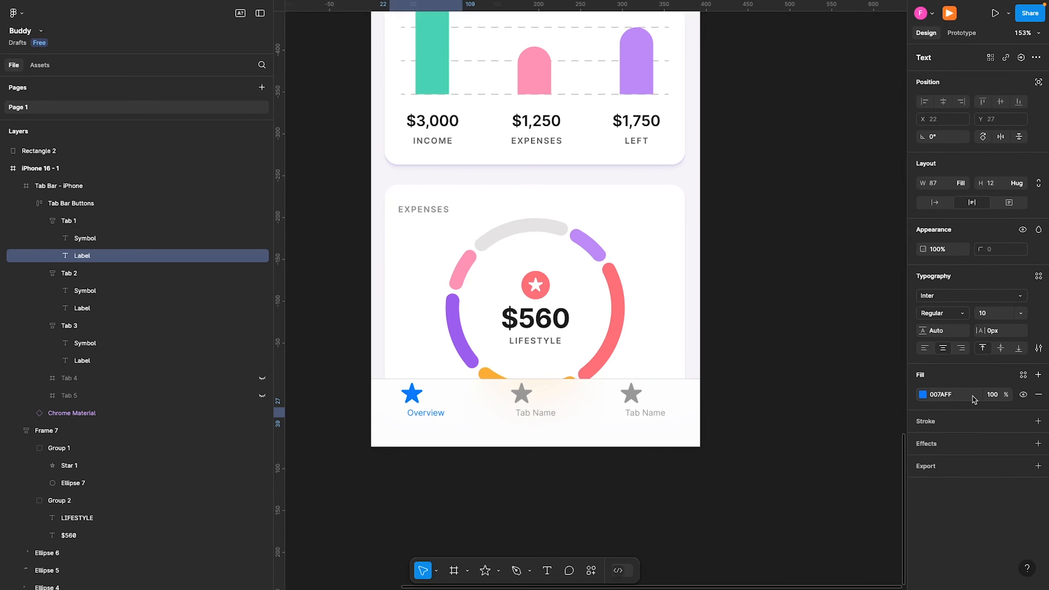
pyautogui.click(962, 397)
pyautogui.hotkey('ctrl', 'v')
pyautogui.press('Return')
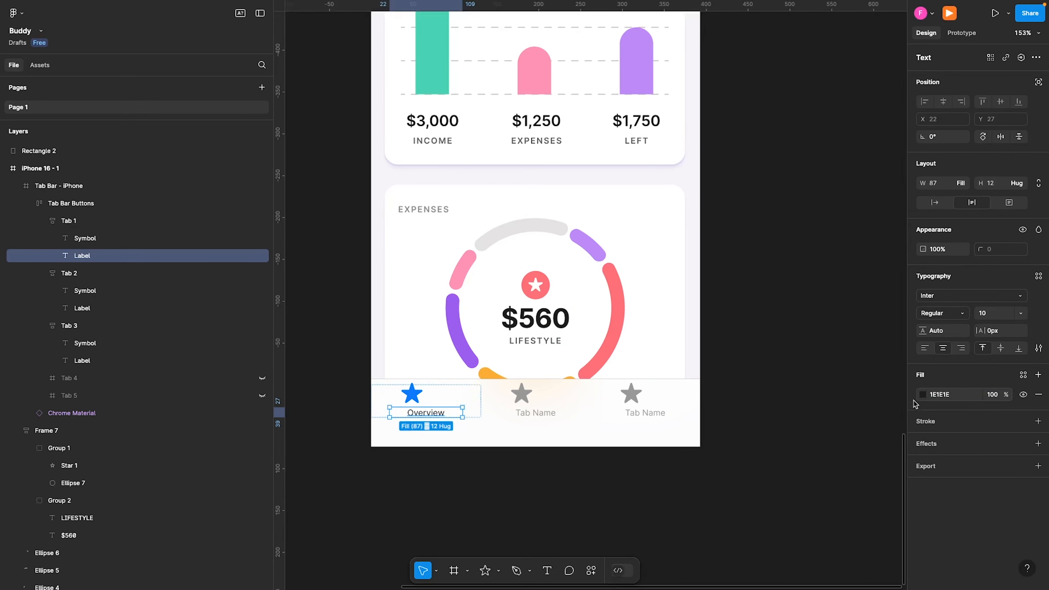
pyautogui.click(960, 313)
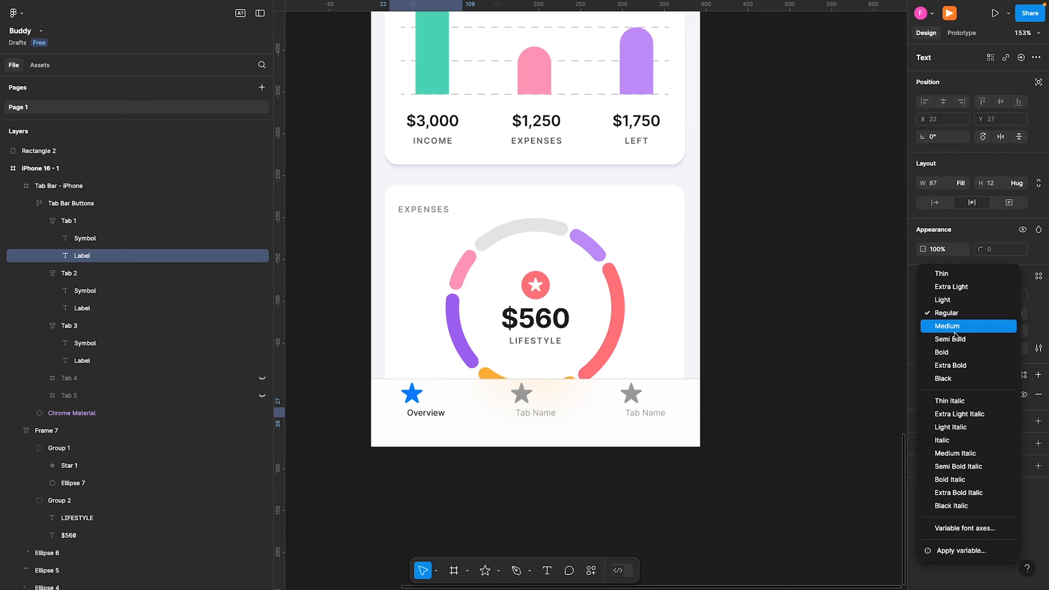
pyautogui.click(955, 352)
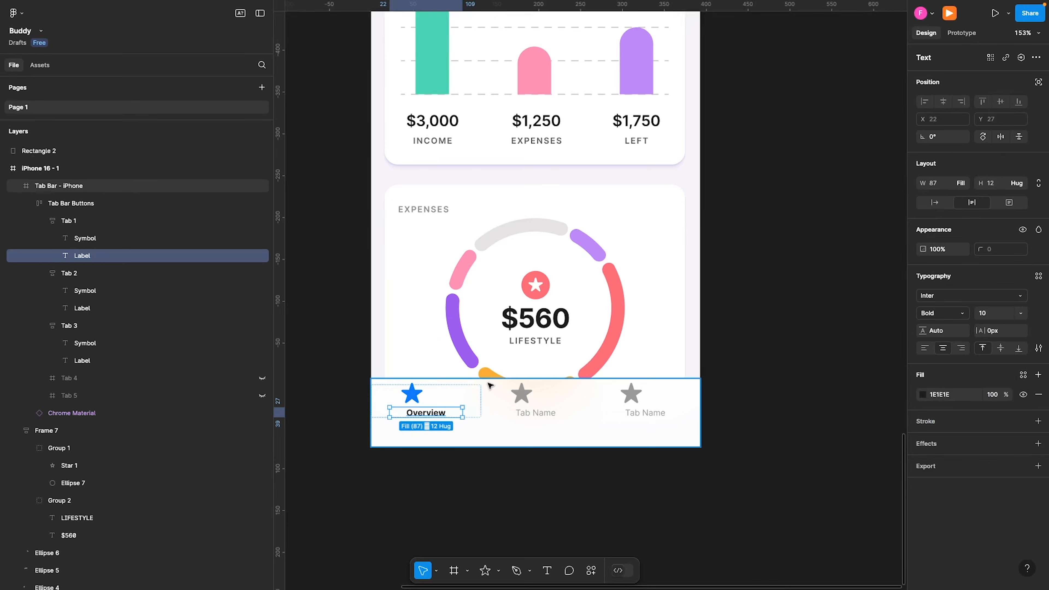
# - With Tab 1 selected, search the Material Symbols plugin for "eye" and set the icon fill to On
pyautogui.click(413, 395)
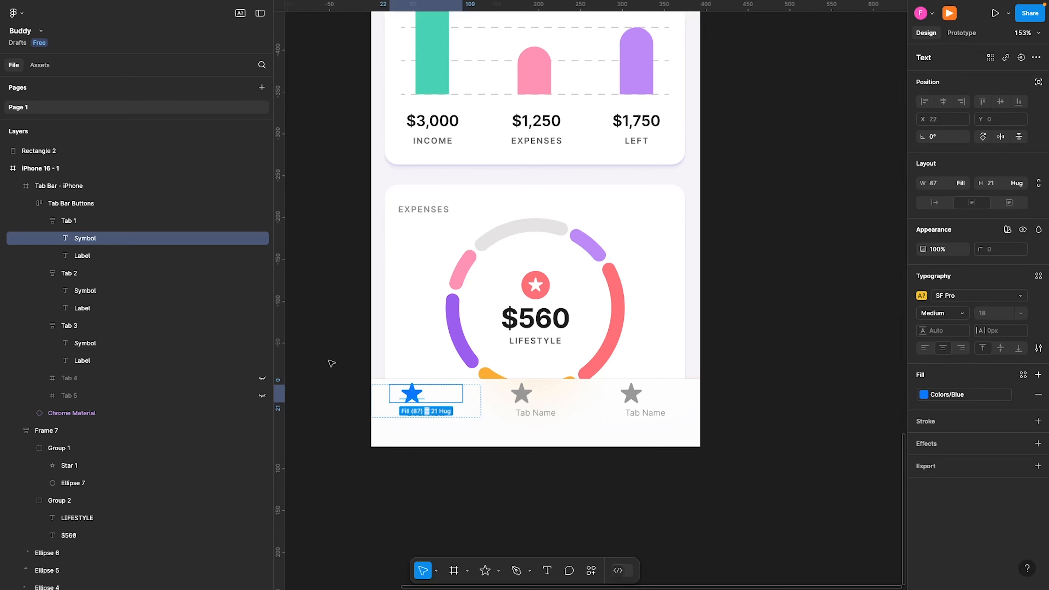
pyautogui.click(75, 221)
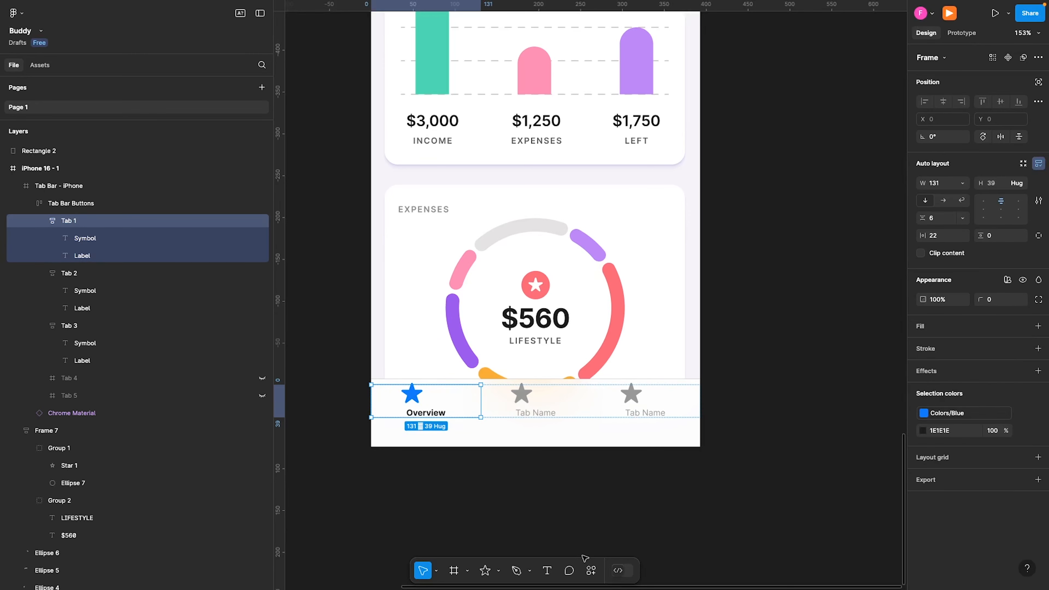
pyautogui.click(589, 569)
pyautogui.click(492, 426)
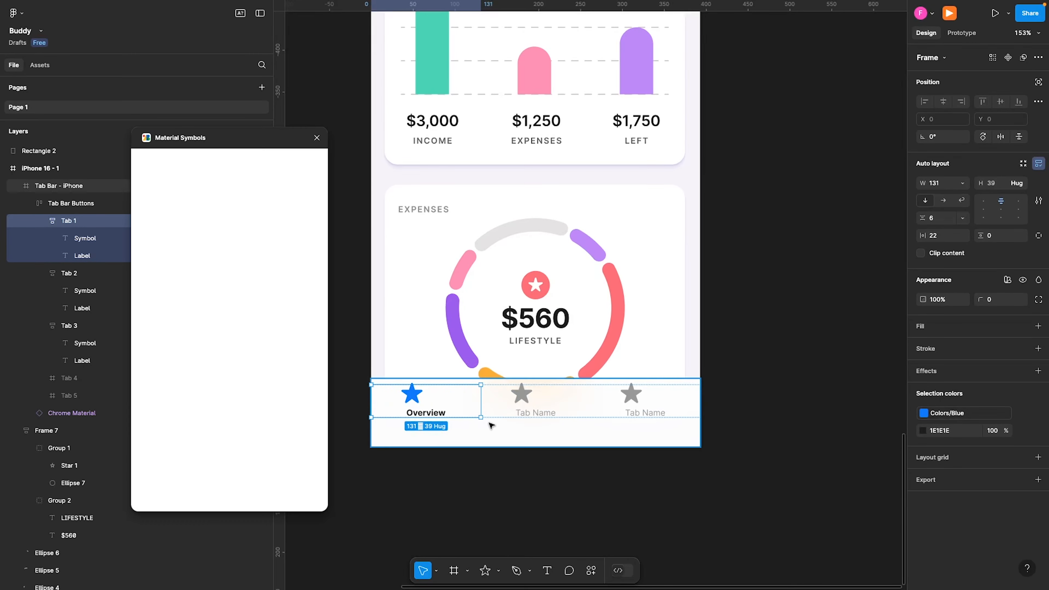
pyautogui.click(262, 164)
pyautogui.write('eye')
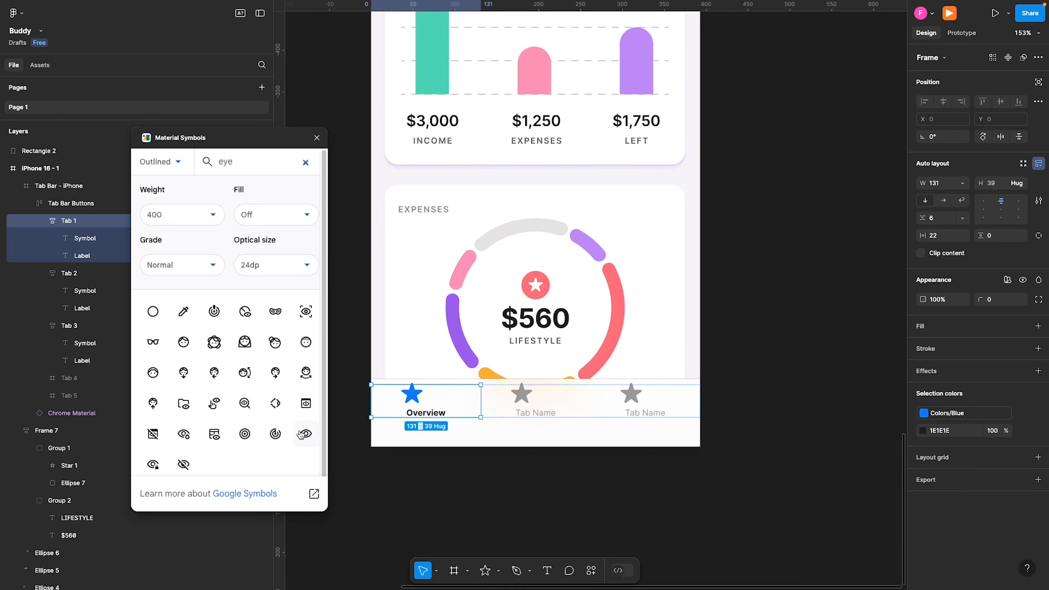
pyautogui.click(274, 214)
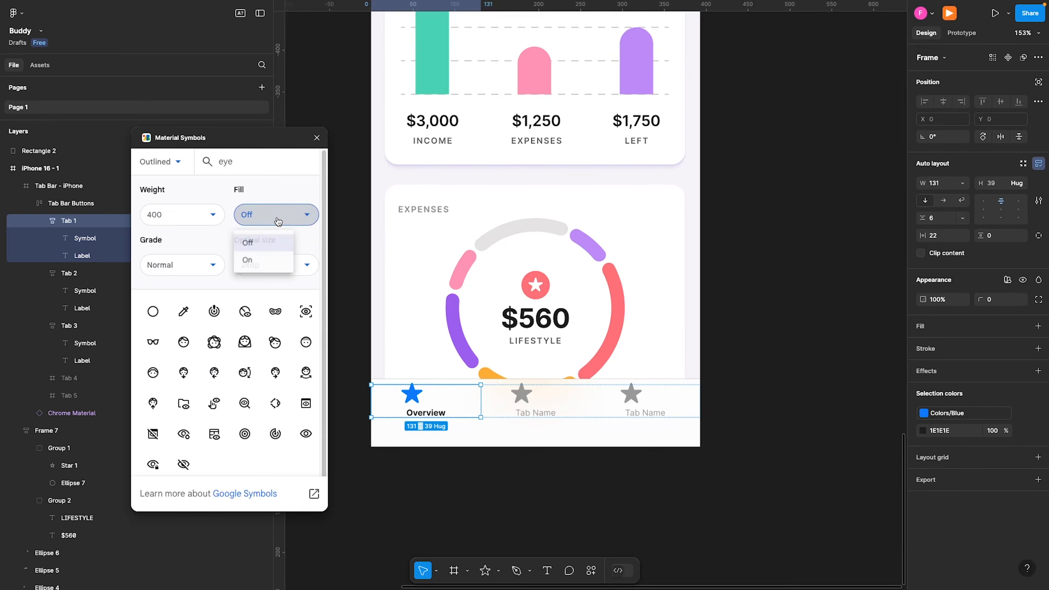
pyautogui.click(263, 260)
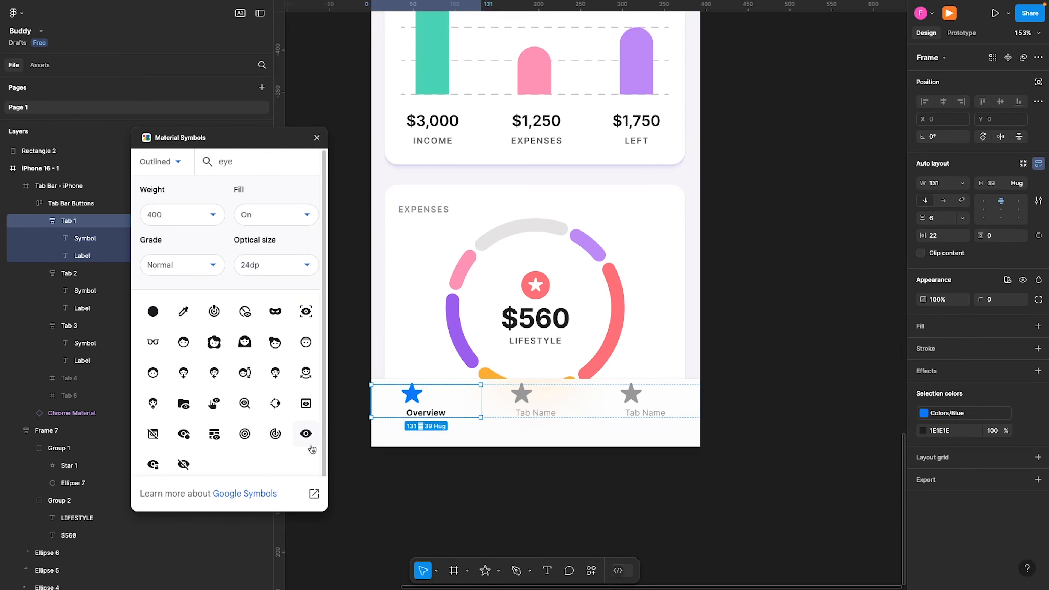
# - Place the filled eye icon in Tab 1 above the Overview label and delete the tab's star symbol
pyautogui.click(305, 437)
pyautogui.moveTo(599, 305); pyautogui.dragTo(434, 401)
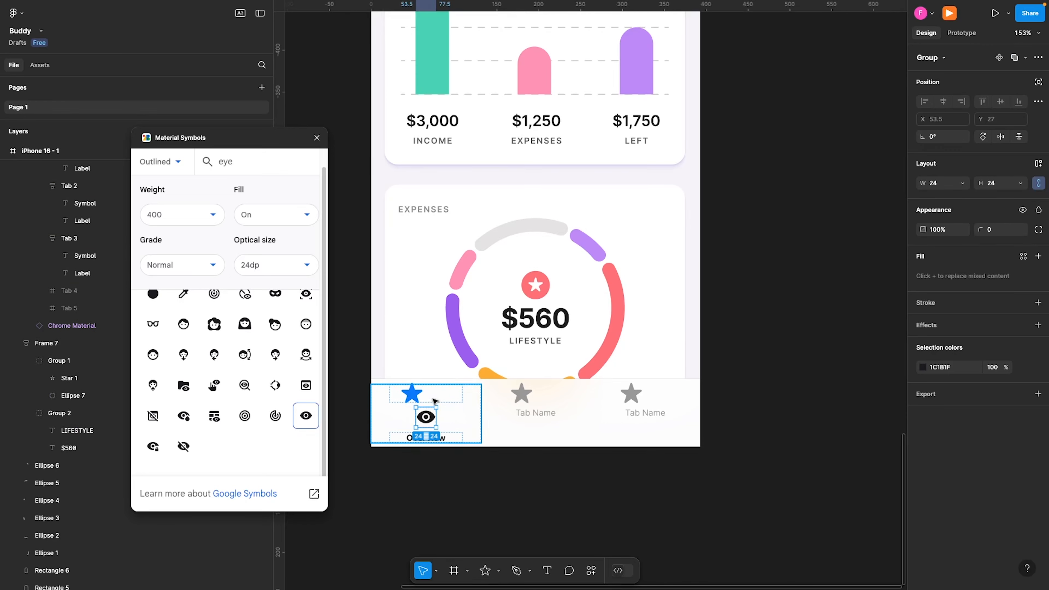
pyautogui.click(418, 394)
pyautogui.press('Delete')
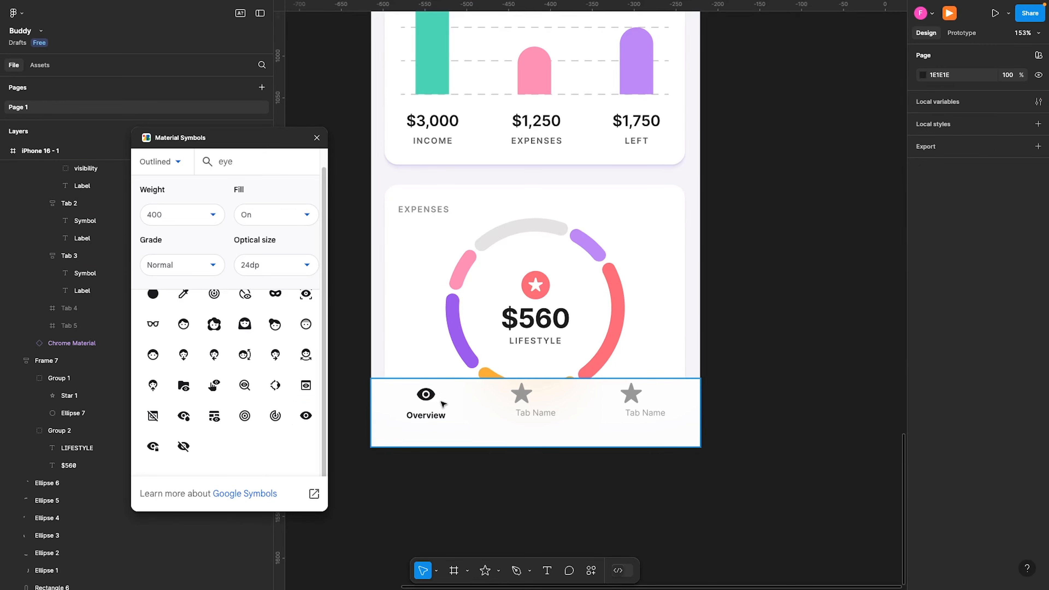
# - Recolour Tab 1's eye icon to BD8BF7 by sampling the light purple segment of the expenses ring
pyautogui.click(430, 411)
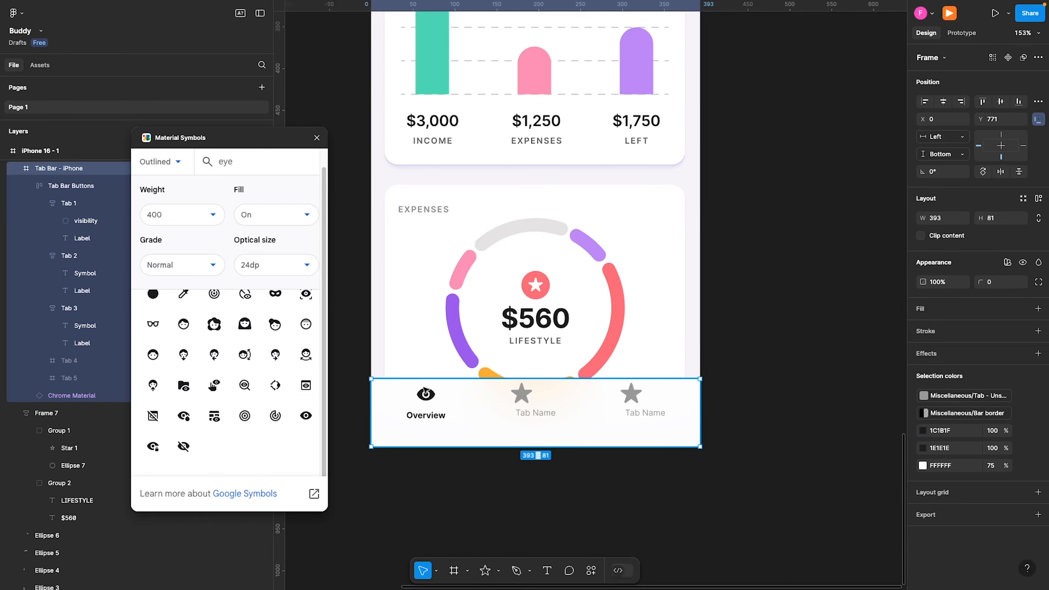
pyautogui.doubleClick(424, 397)
pyautogui.doubleClick(424, 396)
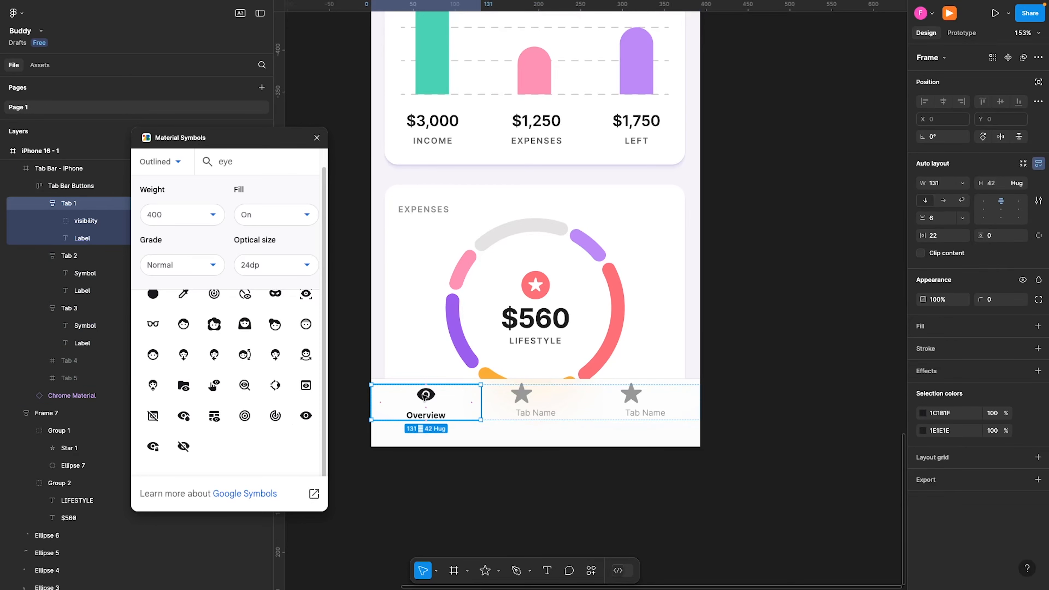
pyautogui.doubleClick(424, 396)
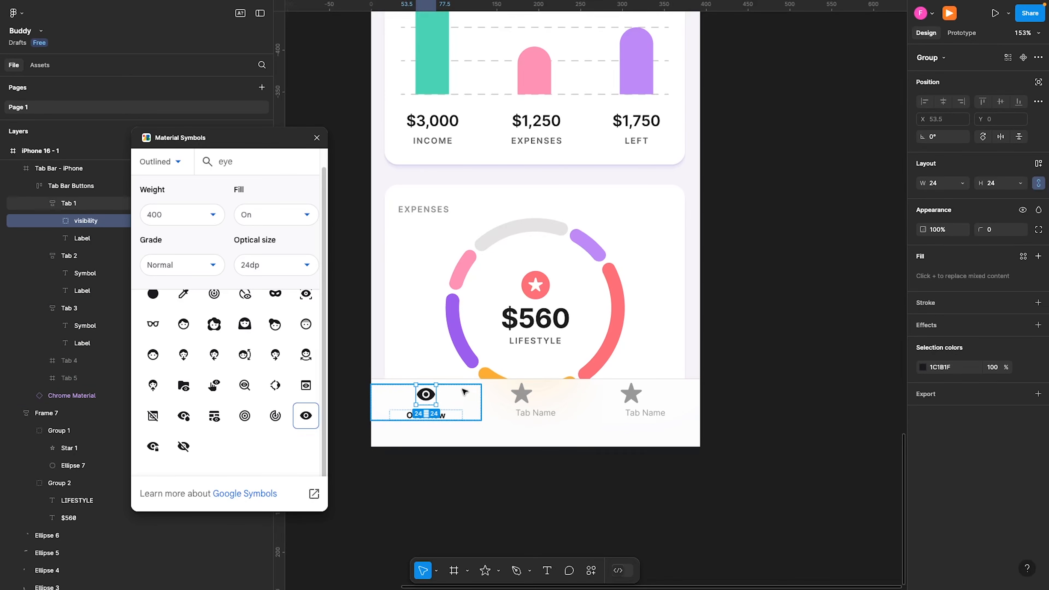
pyautogui.click(921, 367)
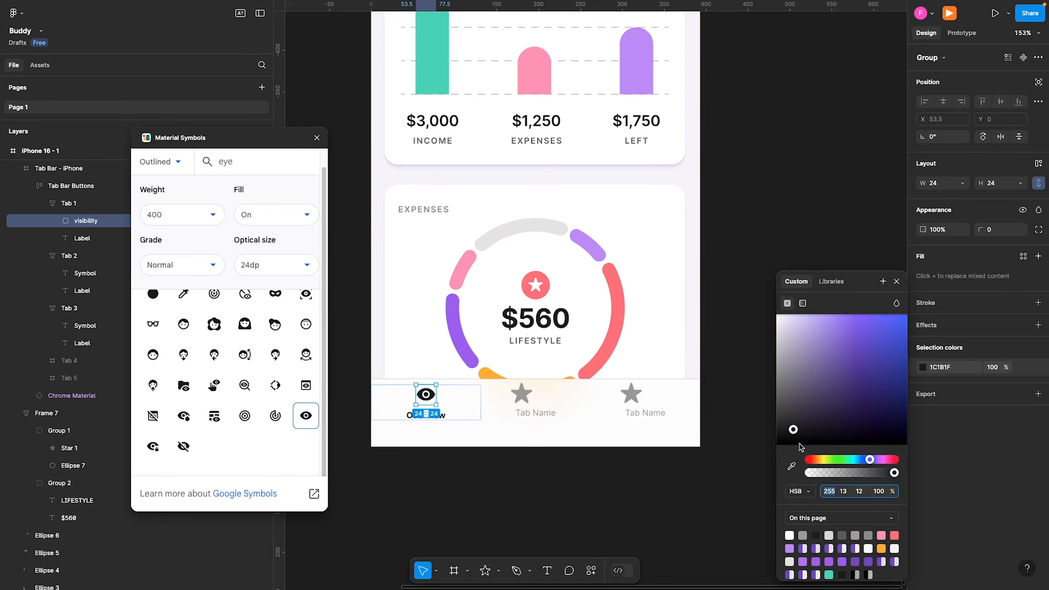
pyautogui.click(791, 466)
pyautogui.click(581, 241)
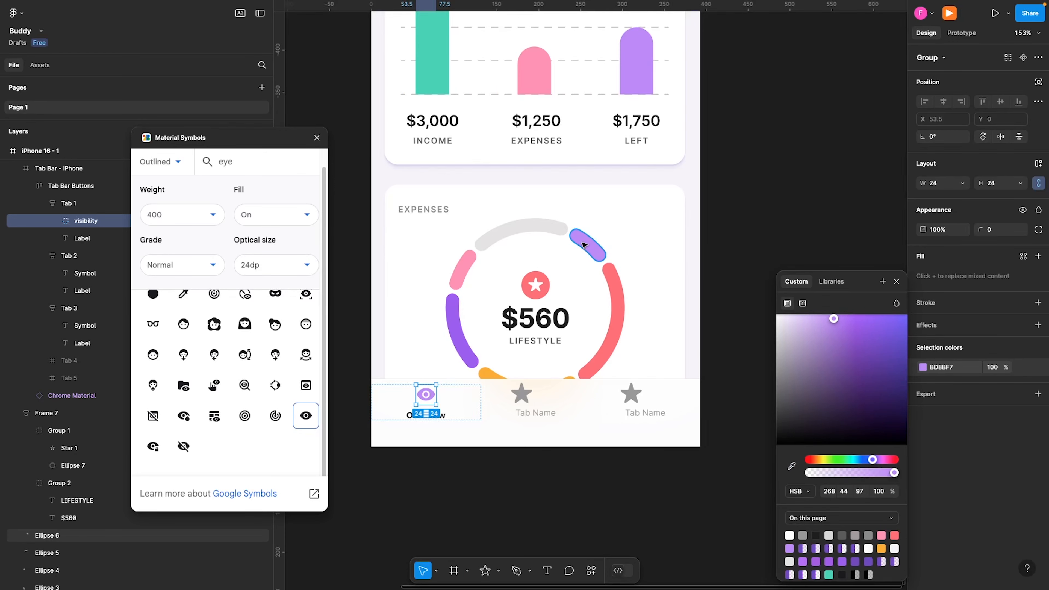
pyautogui.click(775, 229)
# - Close the Material Symbols plugin and select the Tab Bar Buttons frame inside the tab bar
pyautogui.scroll(-3, 718, 307)
pyautogui.scroll(-2, 718, 306)
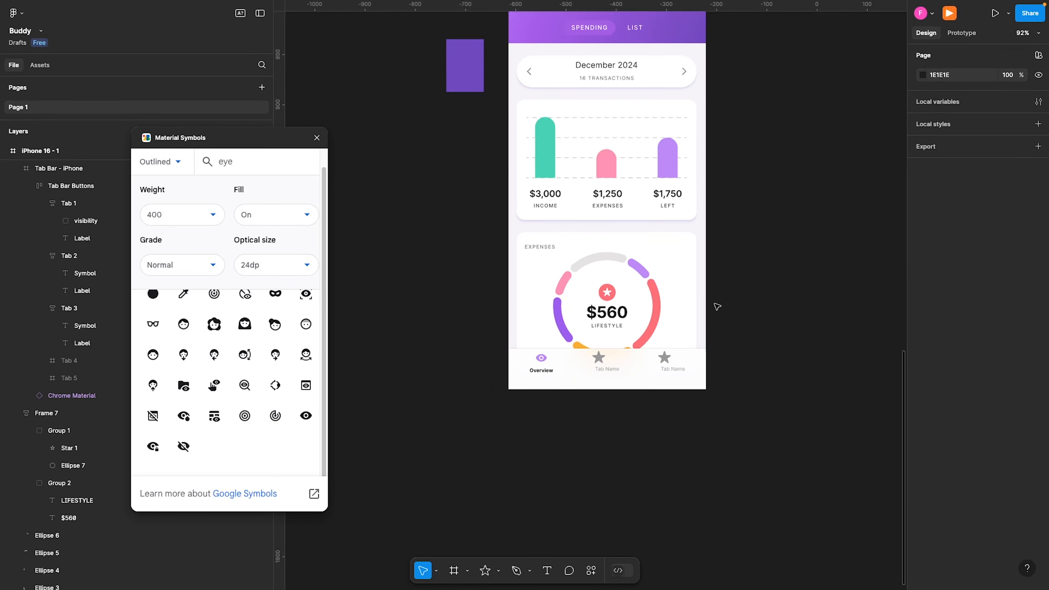
pyautogui.moveTo(643, 302); pyautogui.dragTo(626, 350)
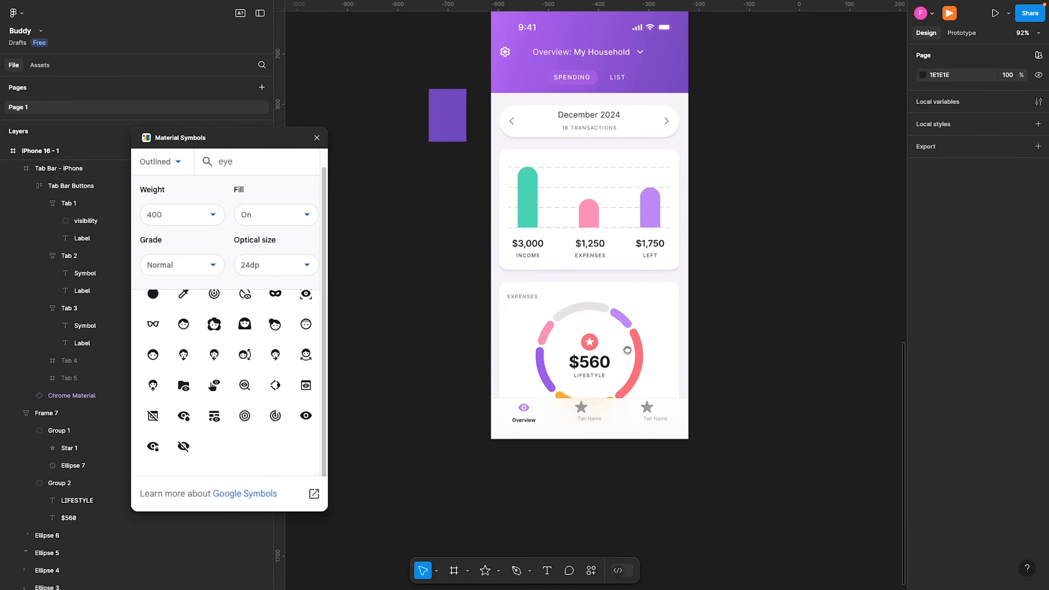
pyautogui.click(619, 417)
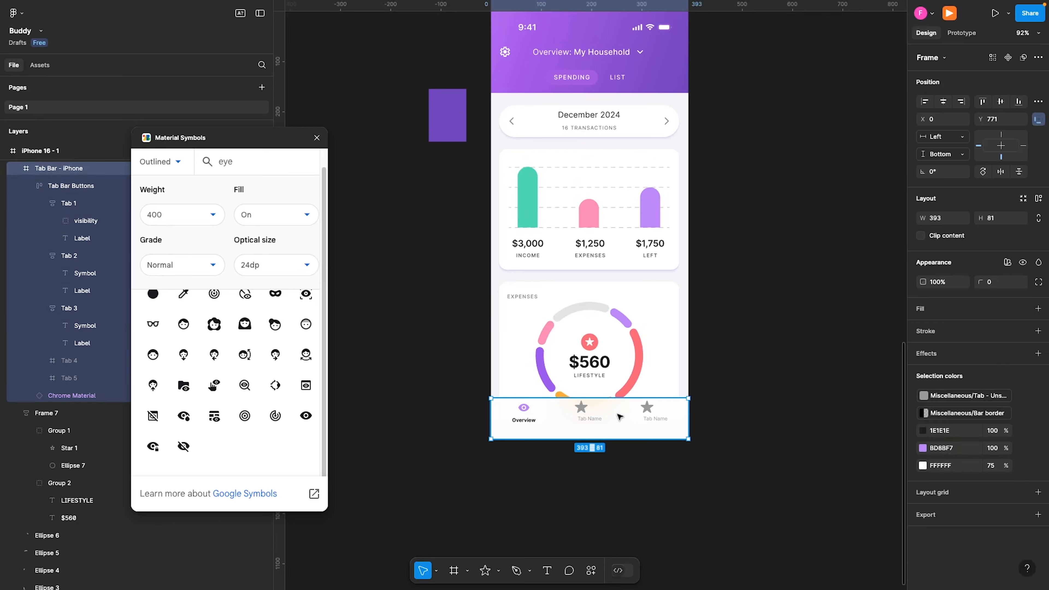
pyautogui.click(311, 138)
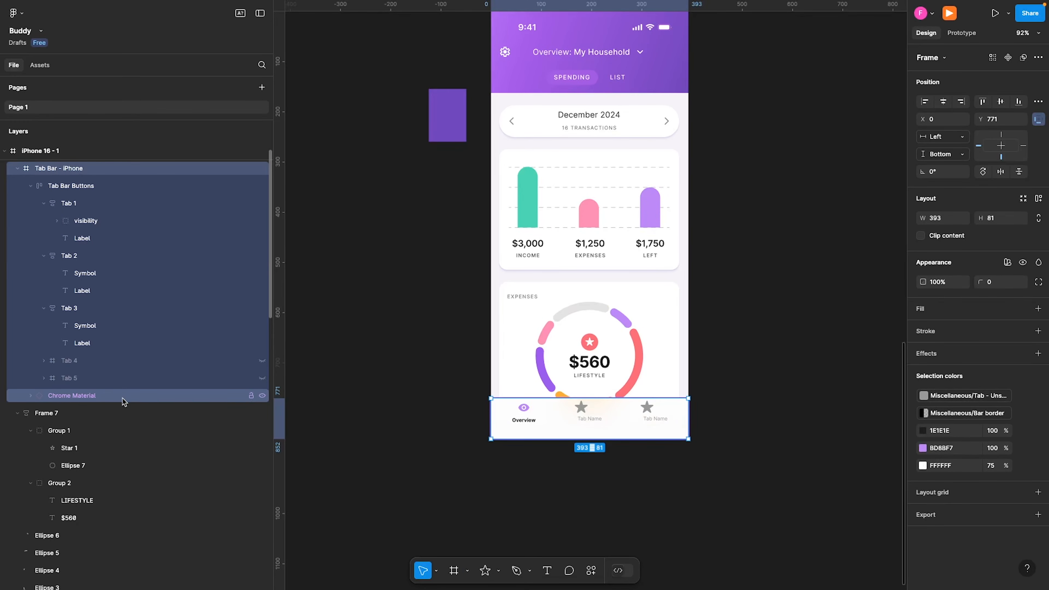
pyautogui.click(101, 186)
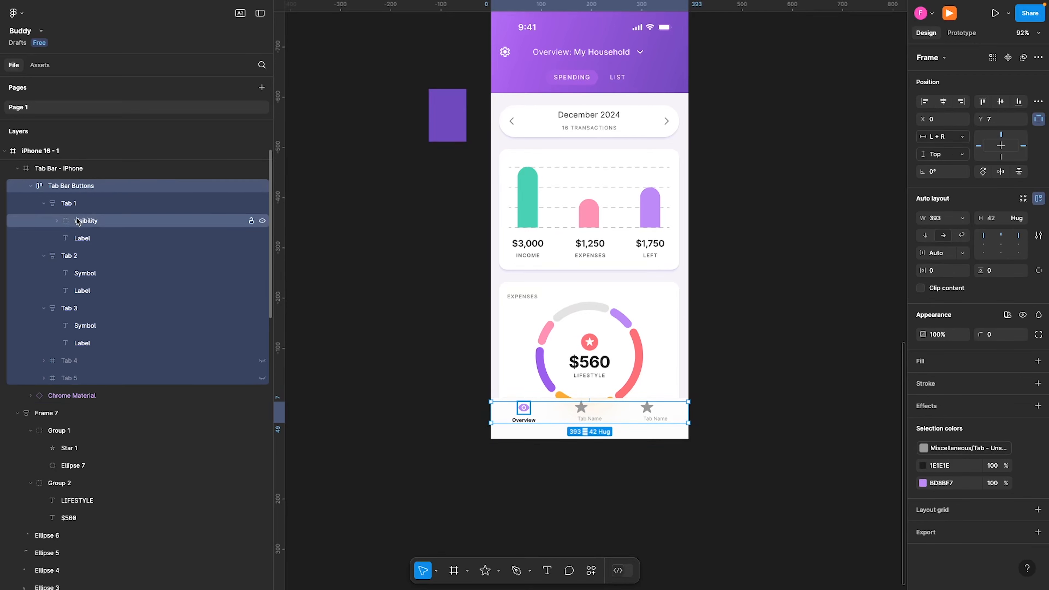
# - Collapse the Tab Bar Buttons group and remove the stroke from the tab bar's Chrome Material layer
pyautogui.click(31, 185)
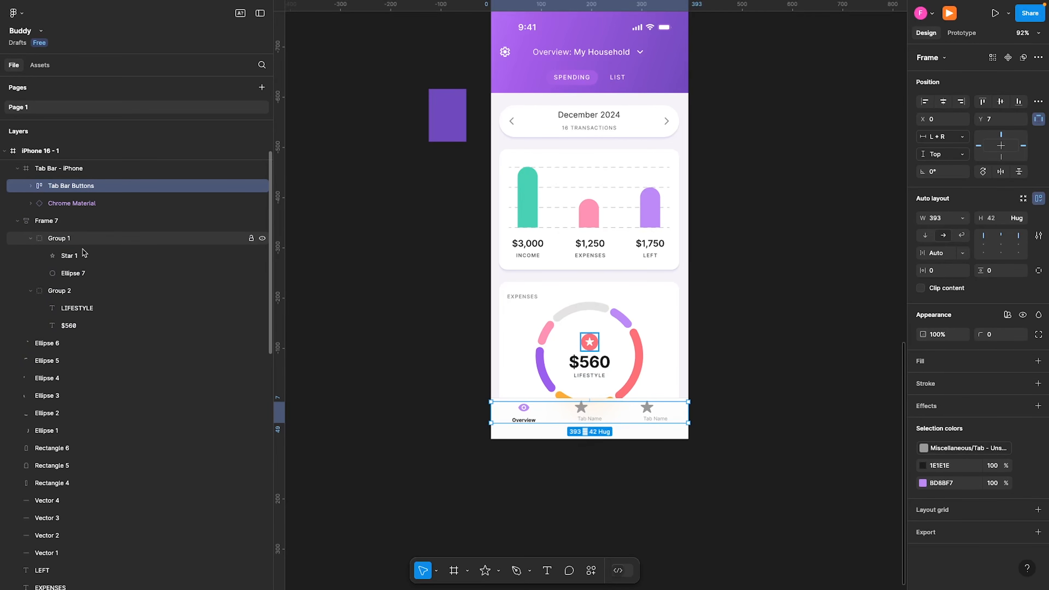
pyautogui.click(94, 206)
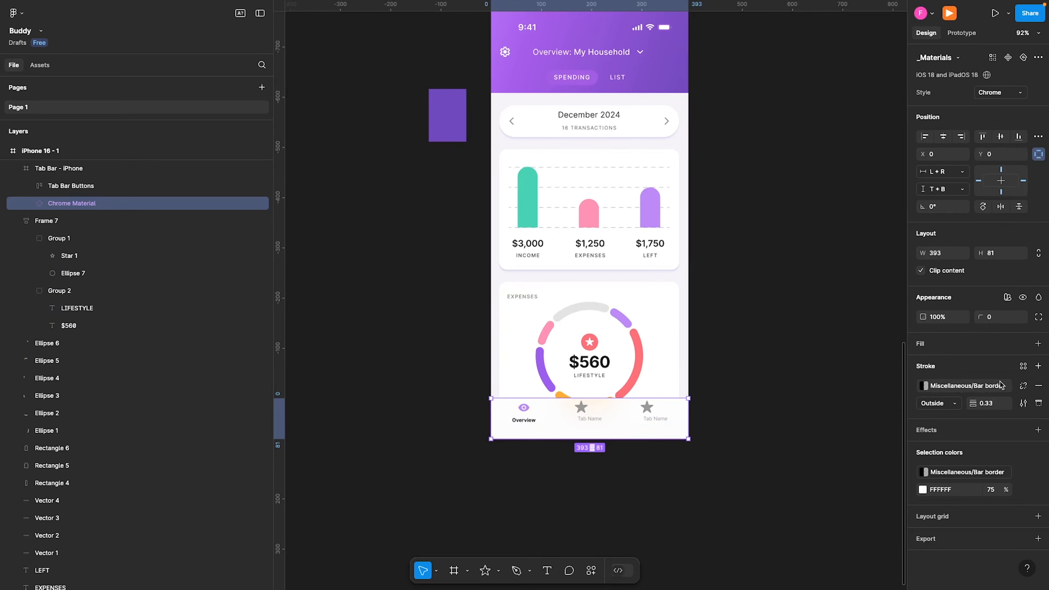
pyautogui.click(1038, 386)
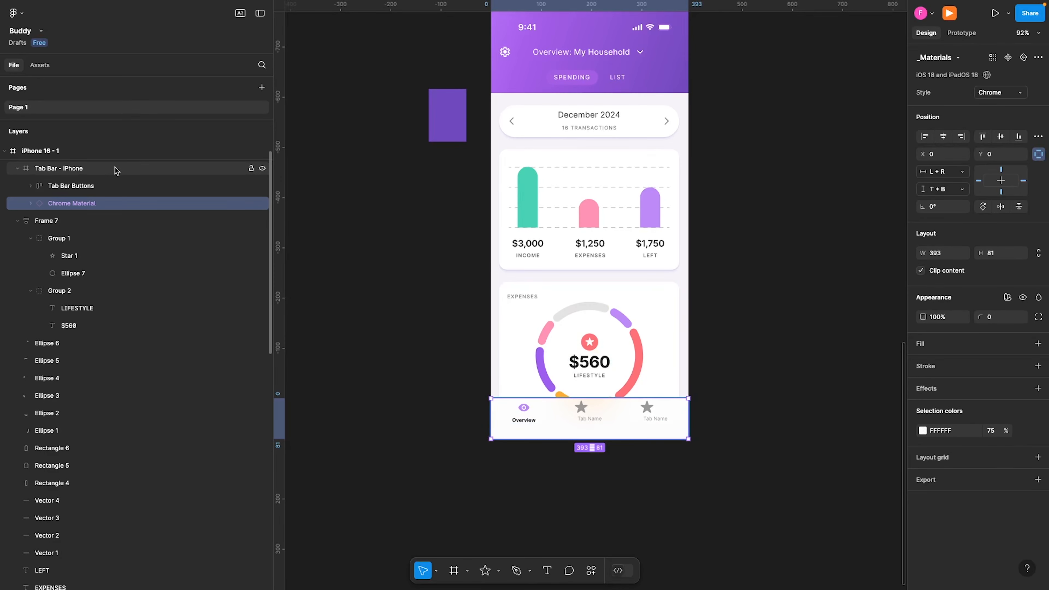
# - Try hiding the tab bar's Chrome Material background and restore its visibility
pyautogui.click(262, 204)
pyautogui.click(86, 168)
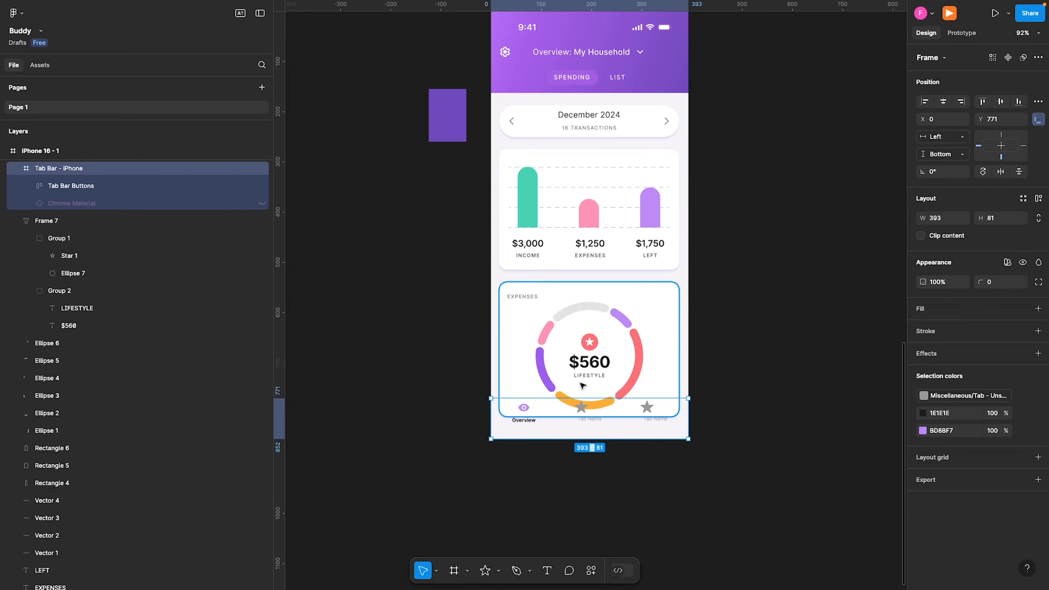
pyautogui.hotkey('ctrl', 'z')
pyautogui.click(586, 430)
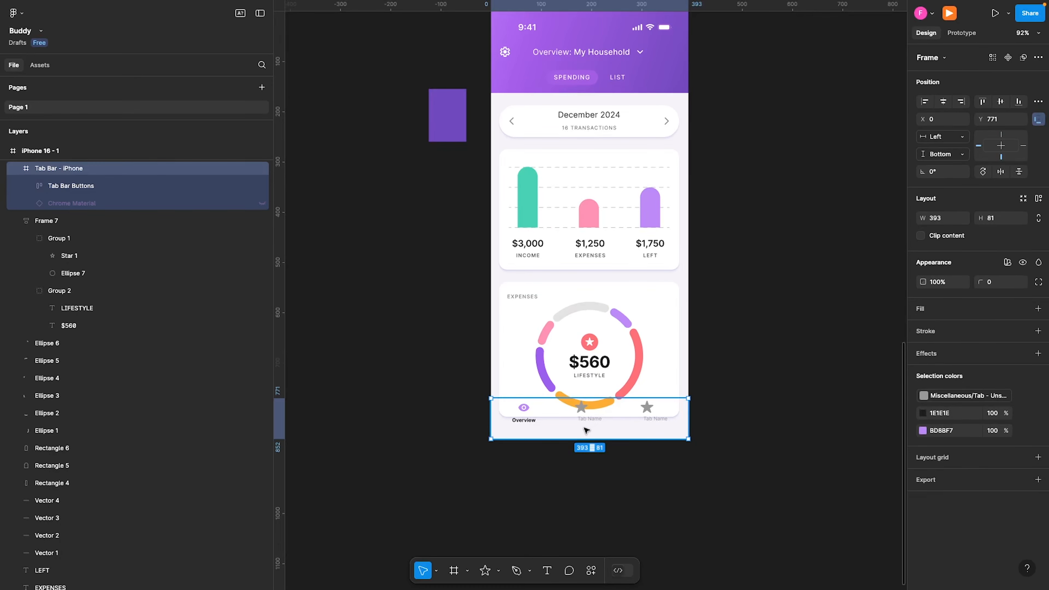
pyautogui.click(830, 404)
pyautogui.click(645, 424)
pyautogui.click(768, 398)
pyautogui.hotkey('ctrl', 'z')
pyautogui.hotkey('ctrl', 'z')
pyautogui.hotkey('ctrl', 'z')
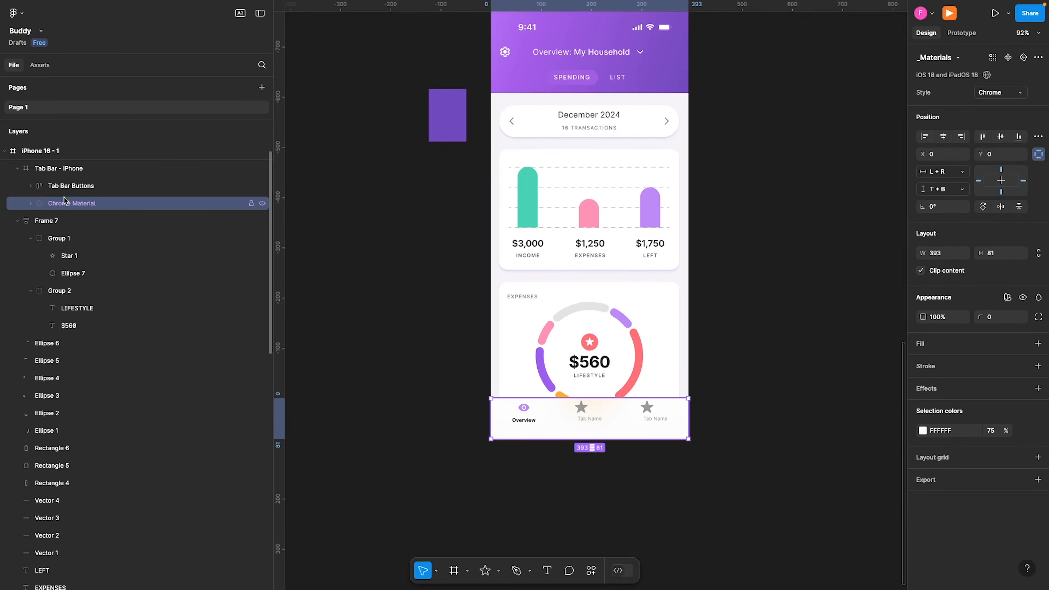
# - Expand the Chrome Material layer and examine the fill and effects of its nested Chrome layer
pyautogui.click(30, 203)
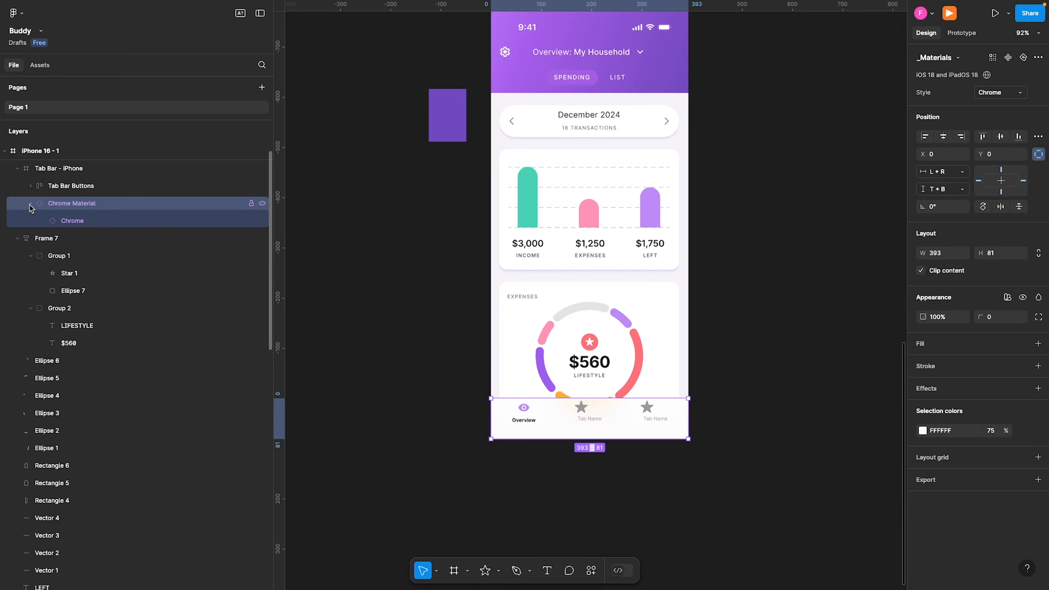
pyautogui.click(87, 224)
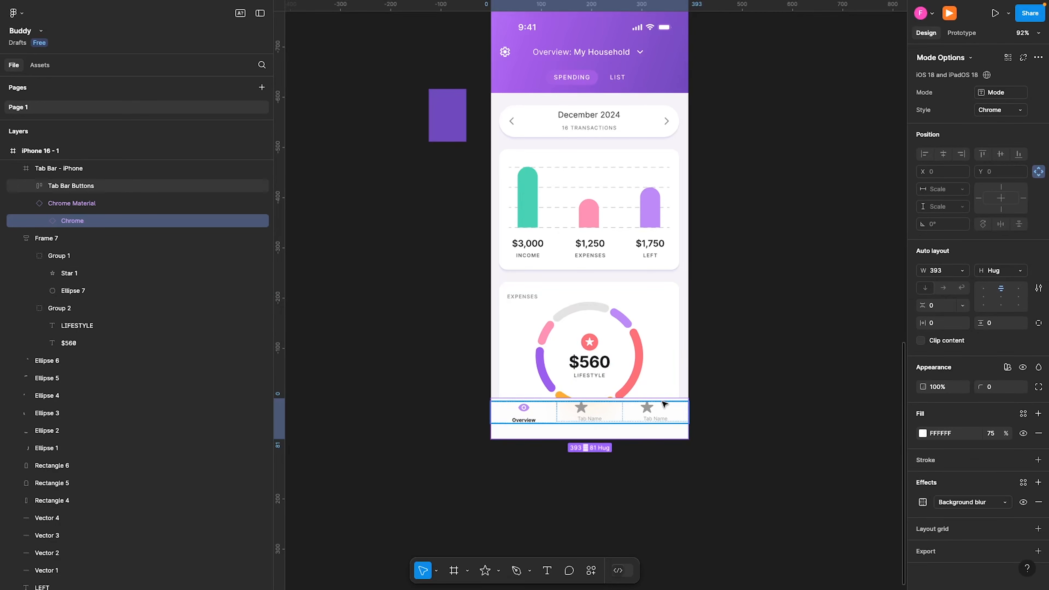
pyautogui.click(738, 407)
# - Preview a Beautiful Shadows drop shadow on the Tab Bar - iPhone frame, darkening the sampled purple to RGB 58, 39, 104
pyautogui.click(605, 423)
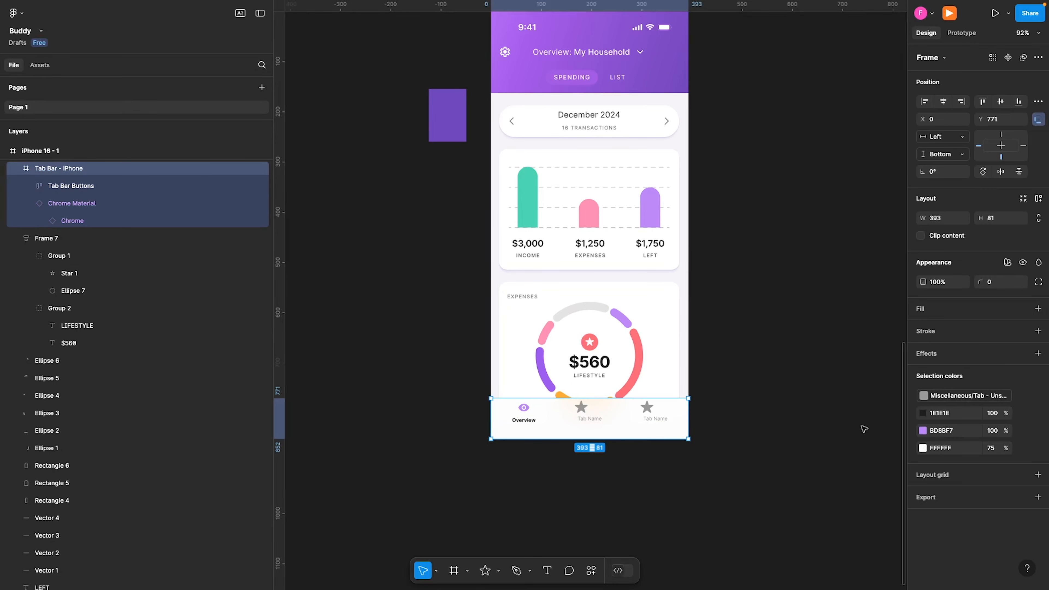
pyautogui.click(590, 570)
pyautogui.click(497, 441)
pyautogui.click(178, 324)
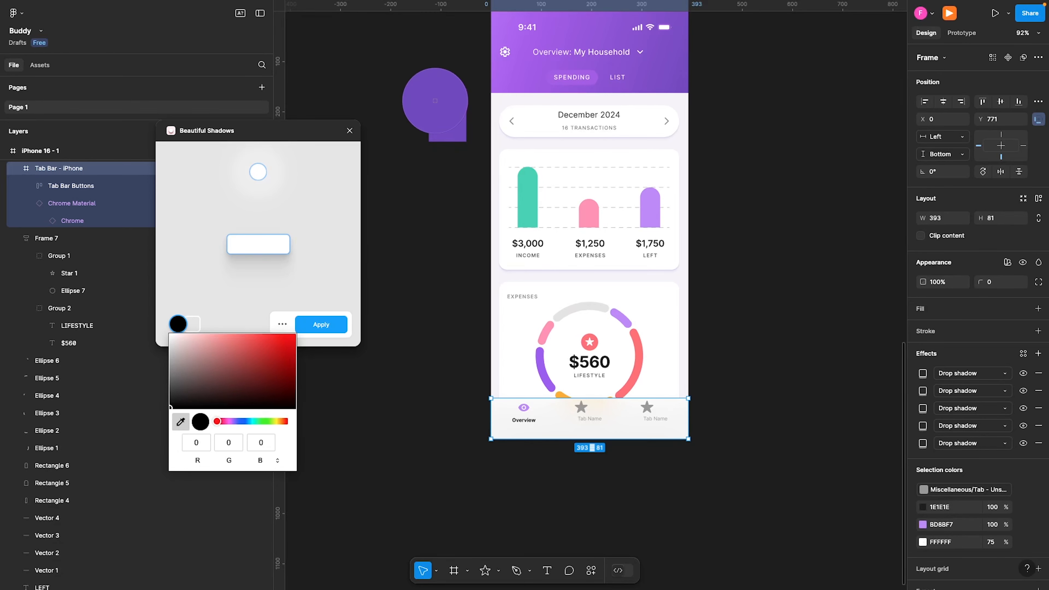
pyautogui.click(455, 125)
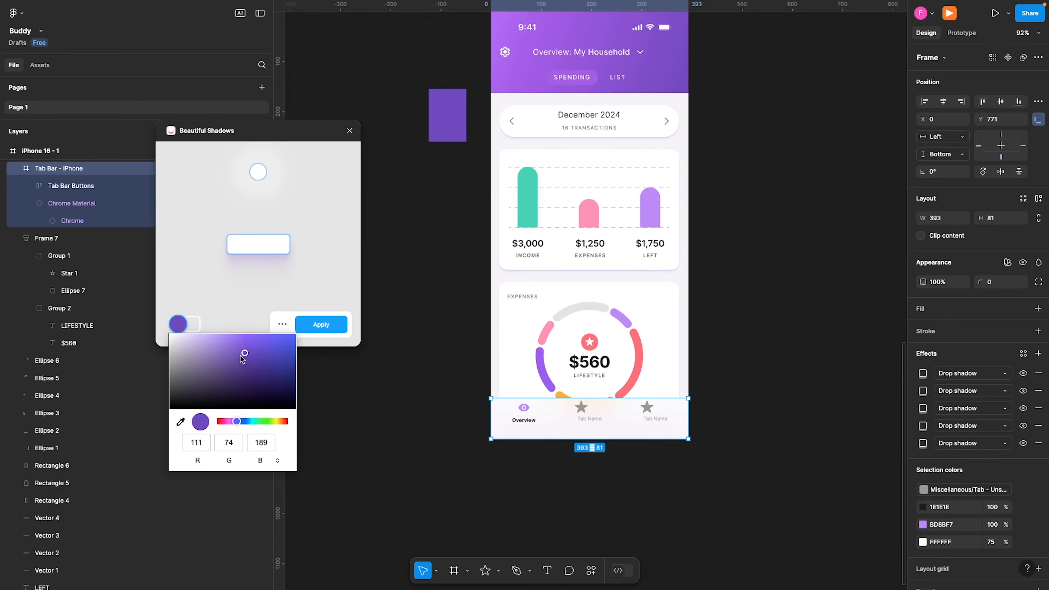
pyautogui.moveTo(243, 359); pyautogui.dragTo(248, 380)
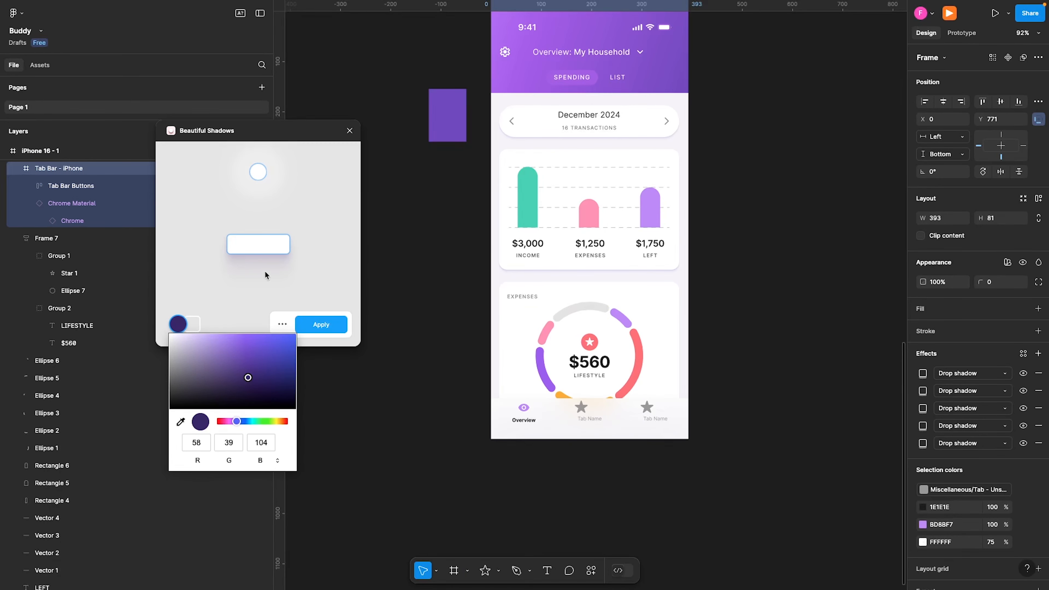
# - Move the shadow's light source over the preview box, recolour the shadow to RGB 173, 156, 211 and close the plugin without applying
pyautogui.moveTo(258, 178); pyautogui.dragTo(259, 253)
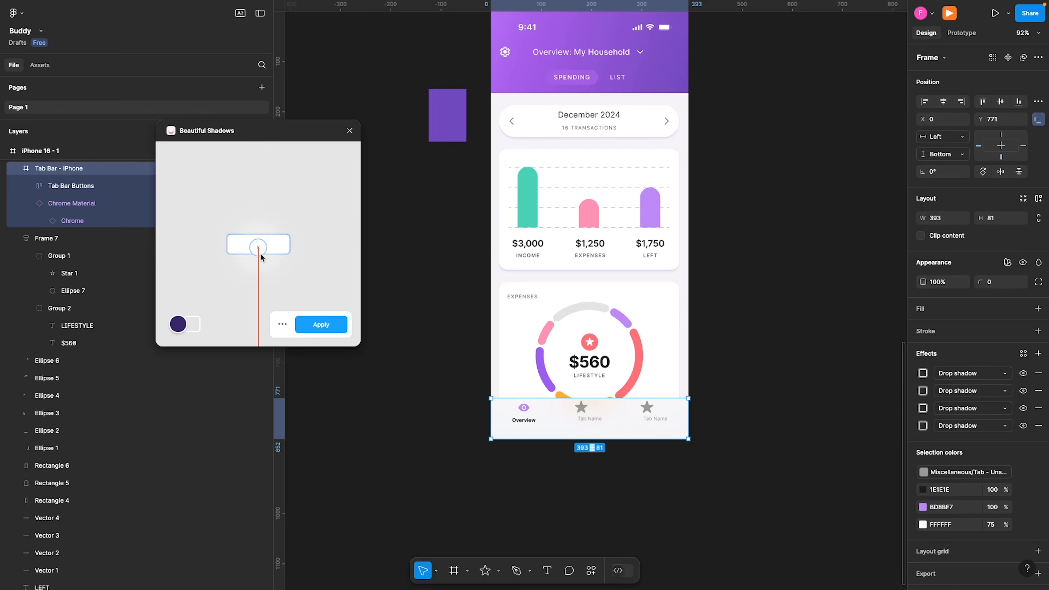
pyautogui.click(178, 324)
pyautogui.moveTo(253, 371); pyautogui.dragTo(202, 346)
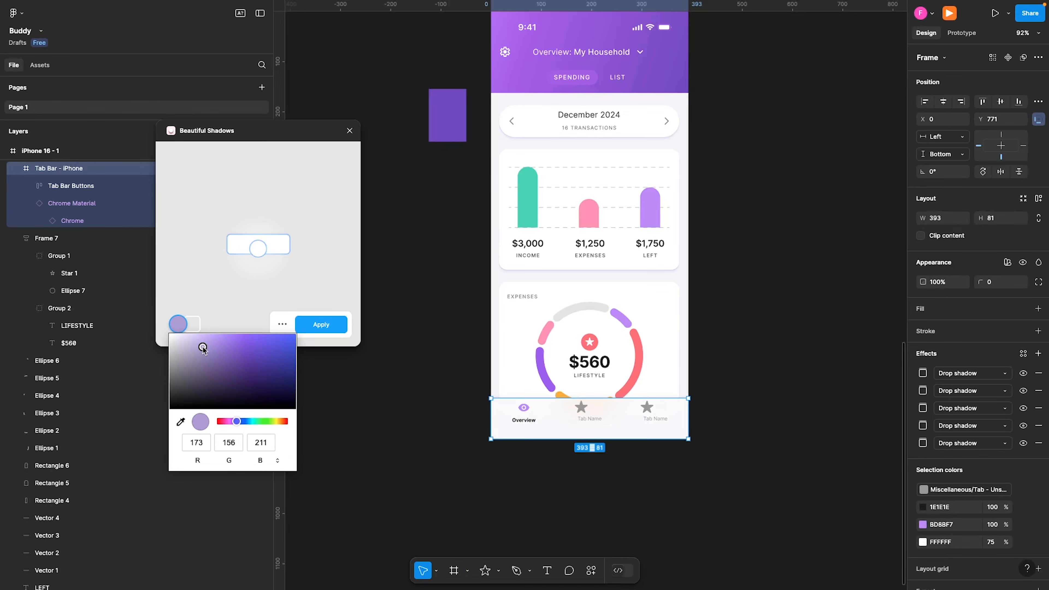
pyautogui.click(810, 424)
pyautogui.click(582, 422)
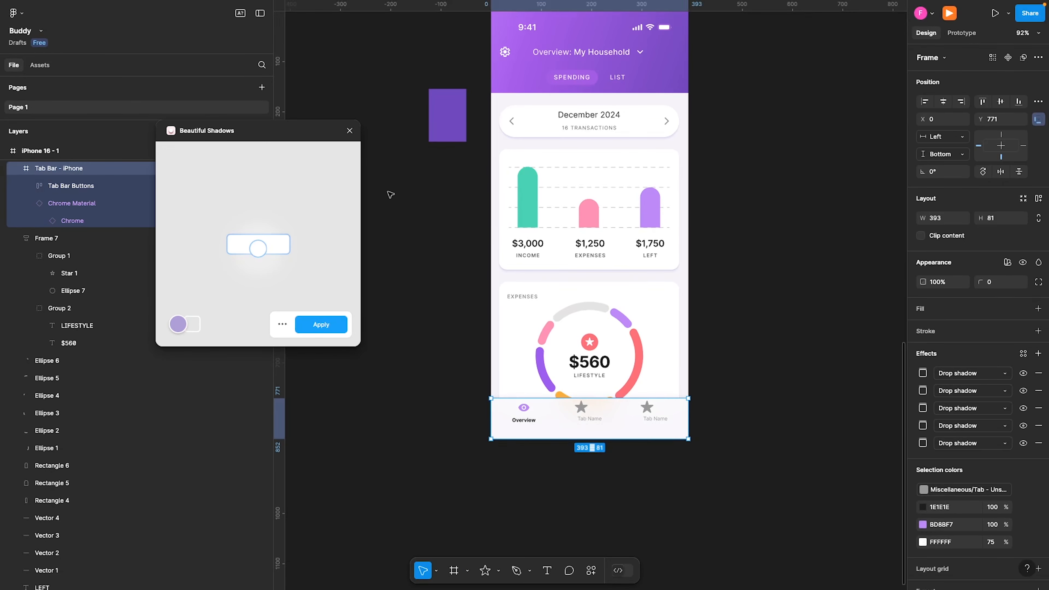
pyautogui.click(347, 130)
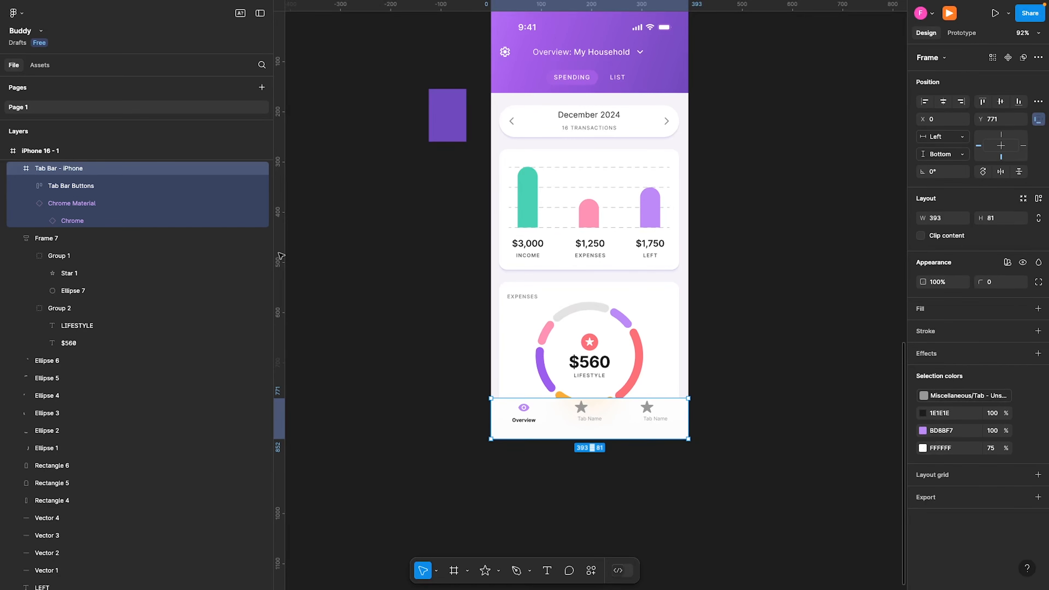
# - Set the opacity of the Chrome Material layer's white FFFFFF colour to 100%
pyautogui.click(81, 203)
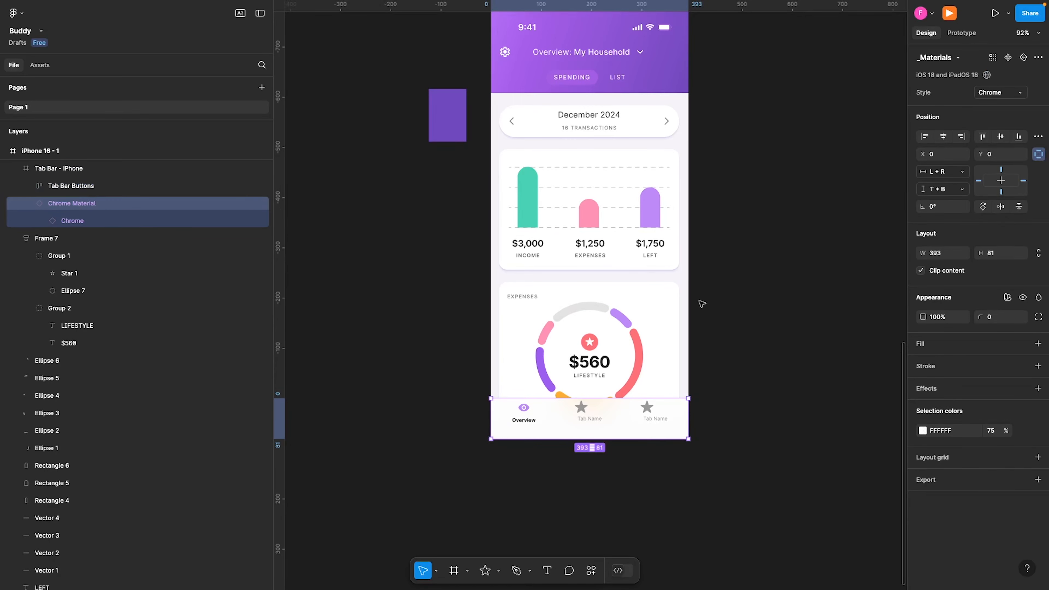
pyautogui.click(990, 431)
pyautogui.write('100')
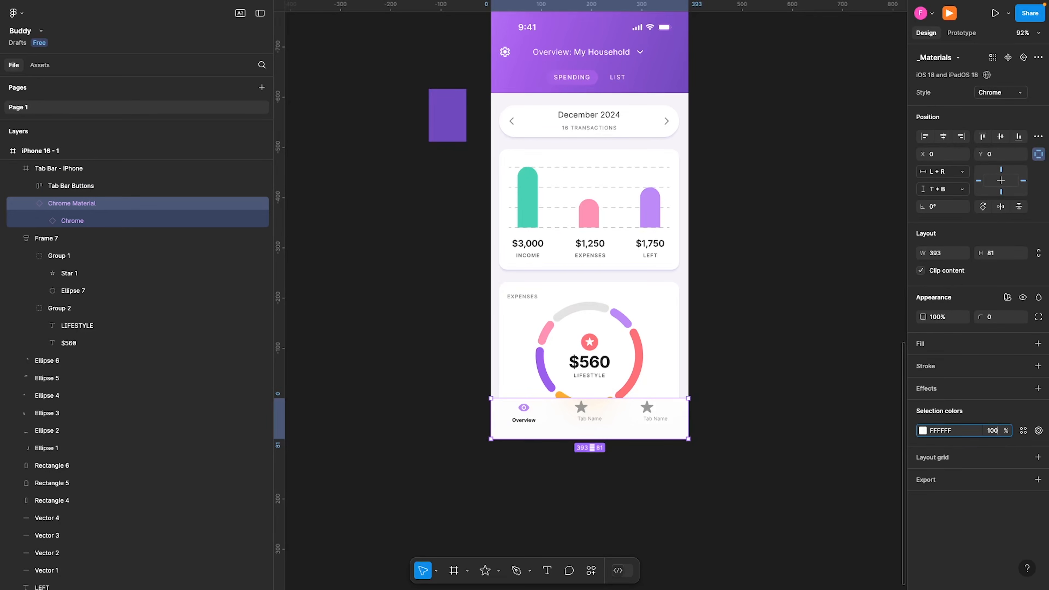
pyautogui.press('Return')
# - Change the second tab's label text to "Budget"
pyautogui.scroll(5, 548, 460)
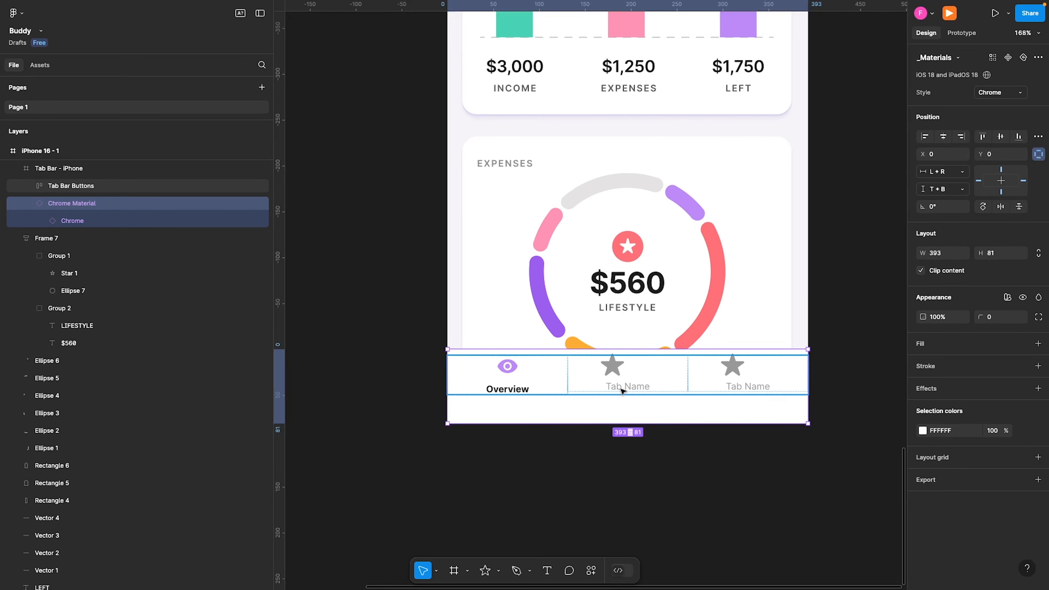
pyautogui.click(617, 376)
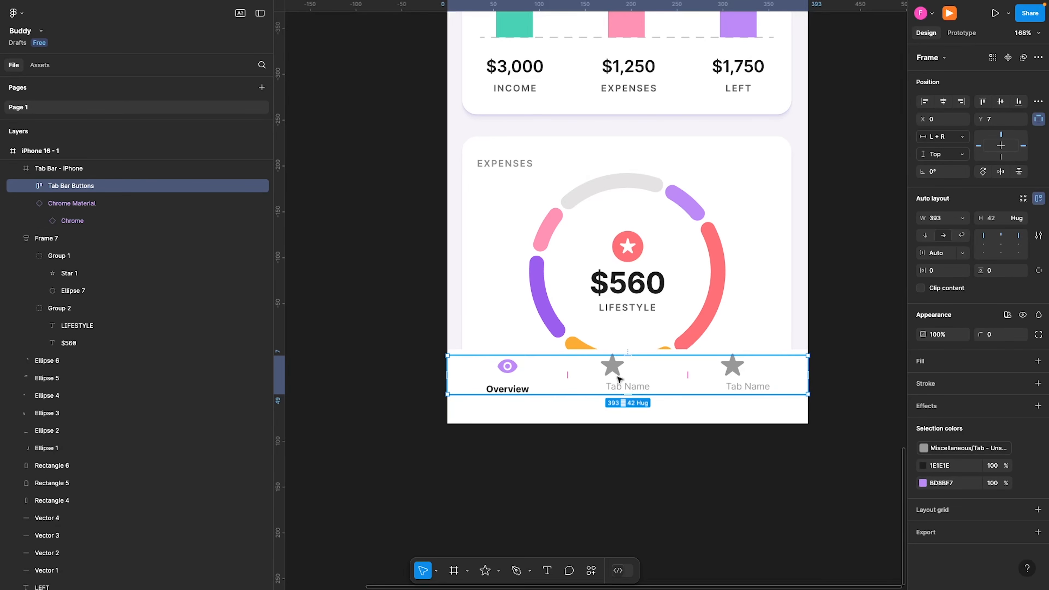
pyautogui.doubleClick(618, 379)
pyautogui.doubleClick(624, 388)
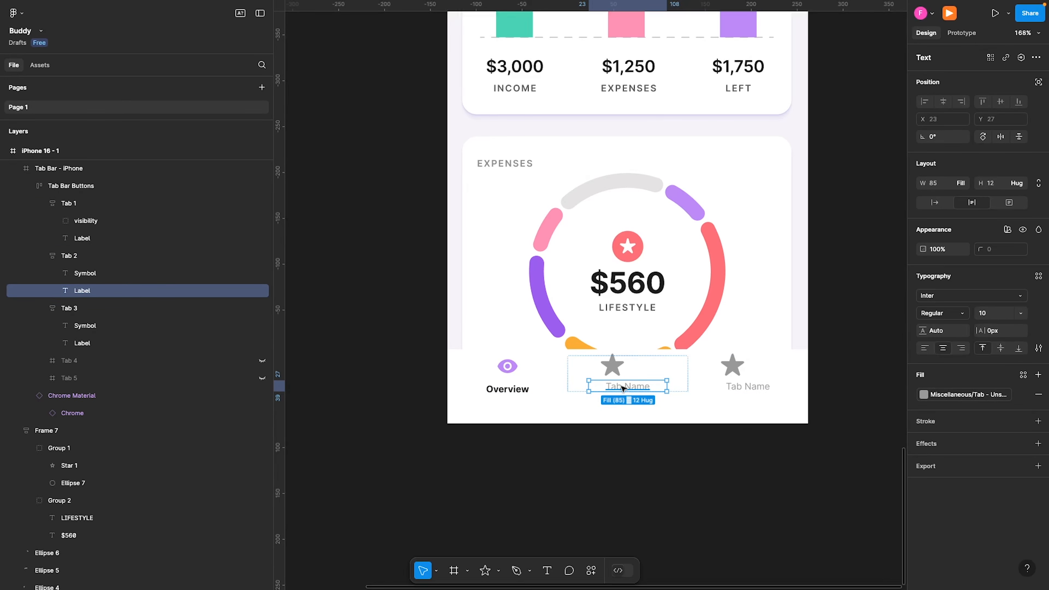
pyautogui.write('Budget')
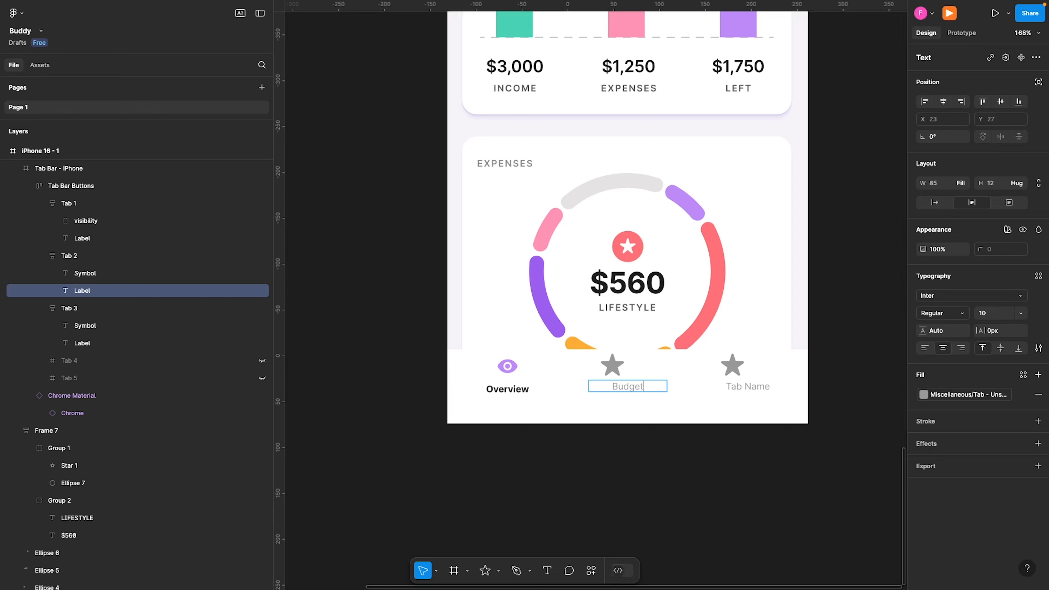
pyautogui.press('Escape')
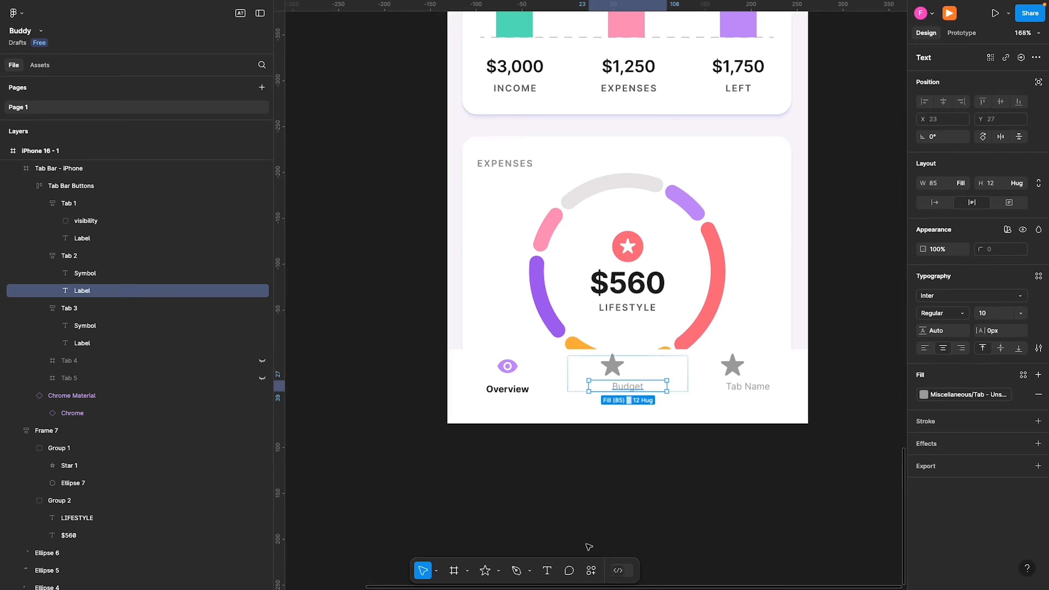
# - With Tab 2 selected, search the Material Symbols plugin for "chart" and insert the donut_large icon
pyautogui.click(85, 256)
pyautogui.click(590, 570)
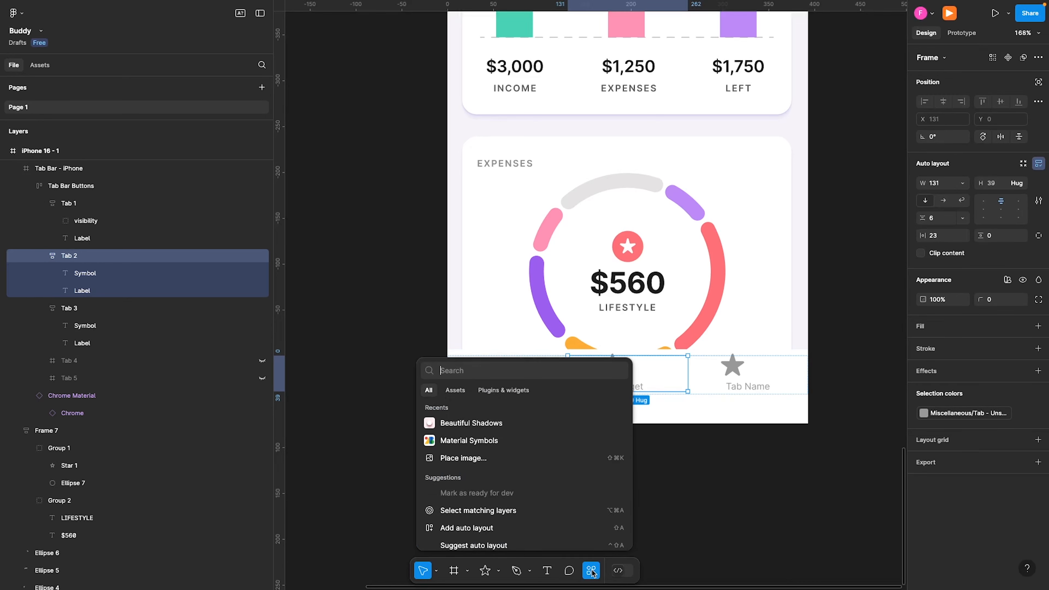
pyautogui.press('Escape')
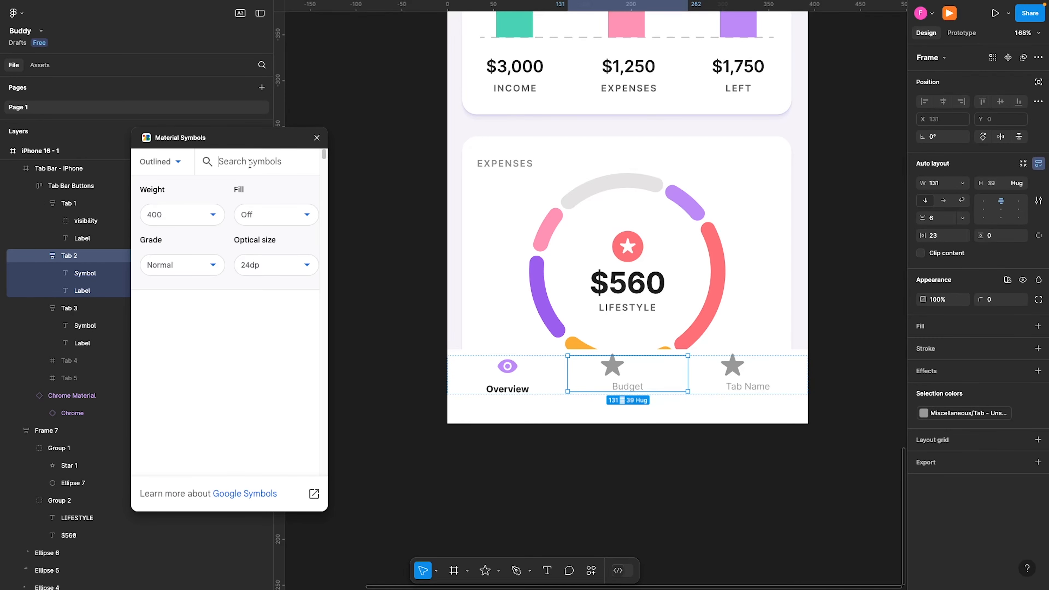
pyautogui.write('chart')
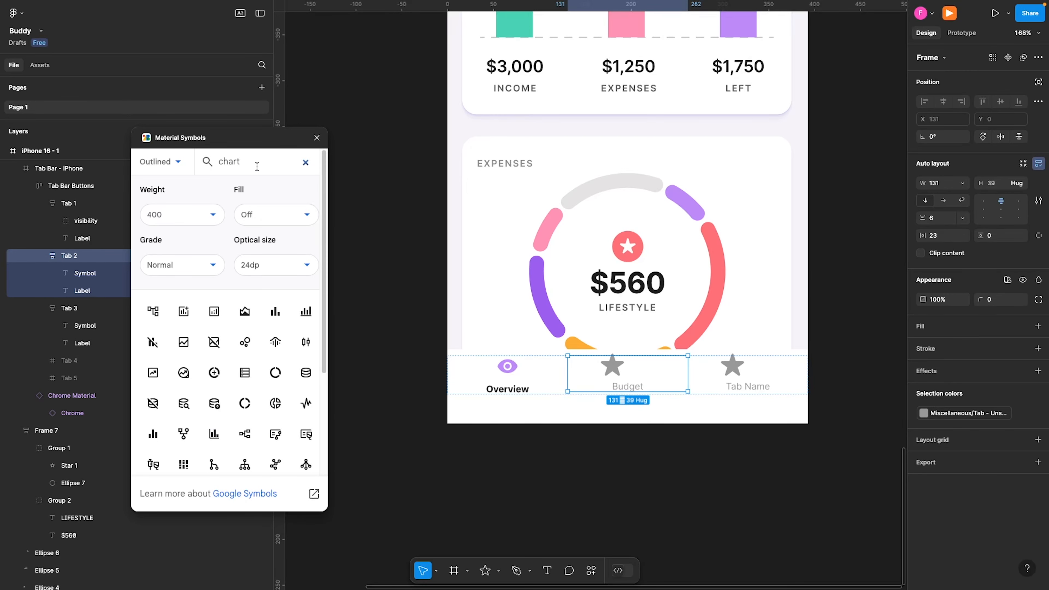
pyautogui.click(253, 402)
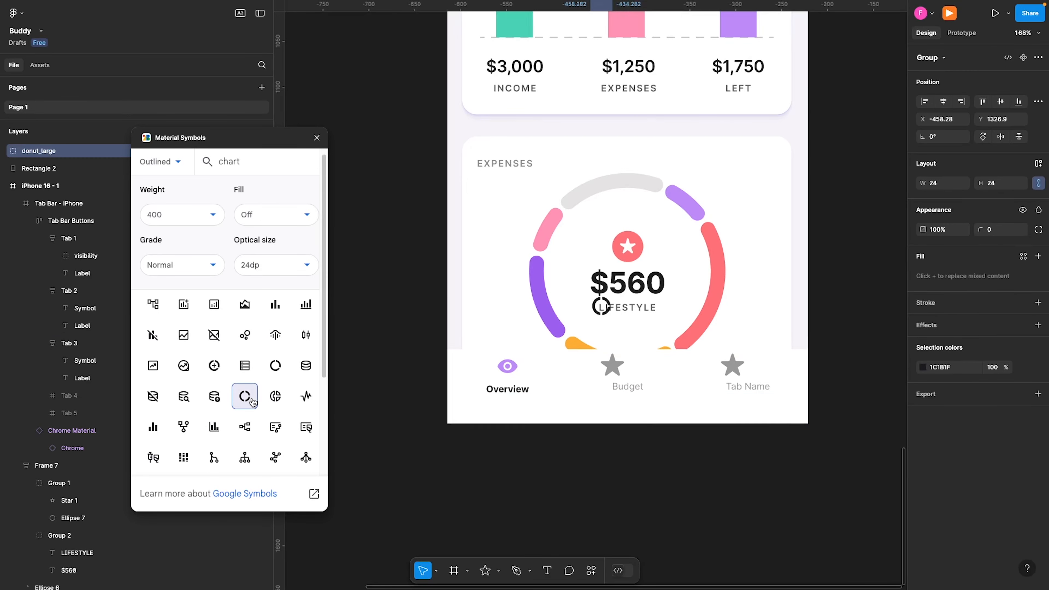
# - Close the plugin, place the donut_large icon in Tab 2 above the Budget label and delete the tab's star symbol
pyautogui.moveTo(599, 308); pyautogui.dragTo(624, 400)
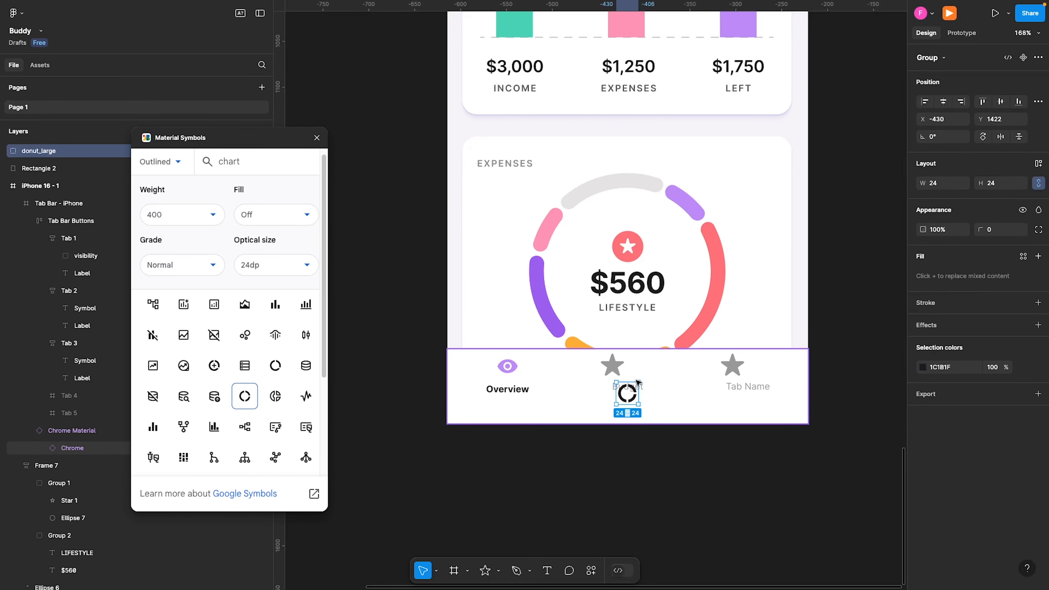
pyautogui.click(317, 137)
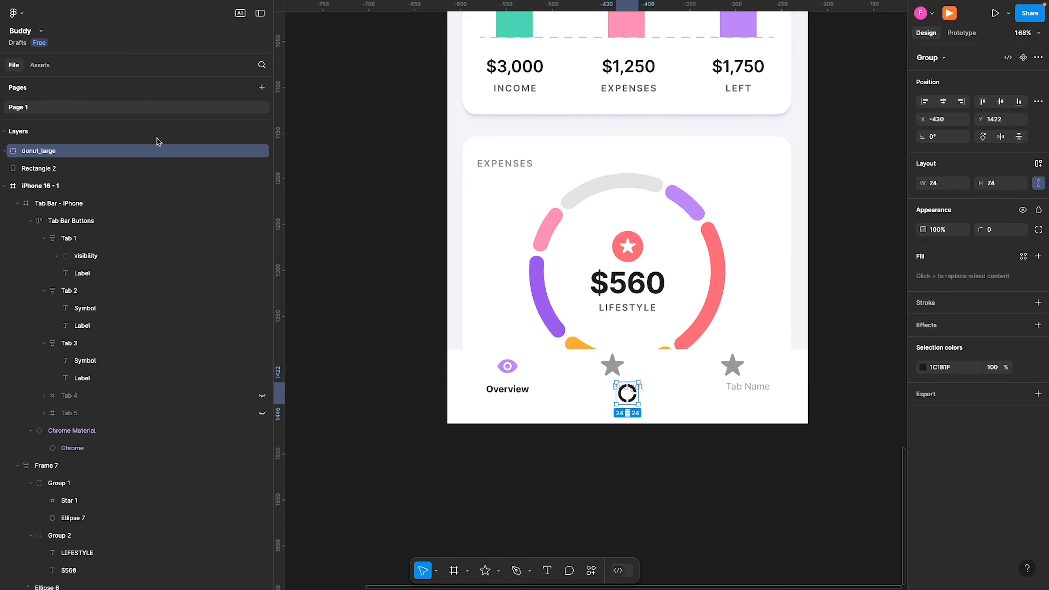
pyautogui.moveTo(157, 150); pyautogui.dragTo(93, 322)
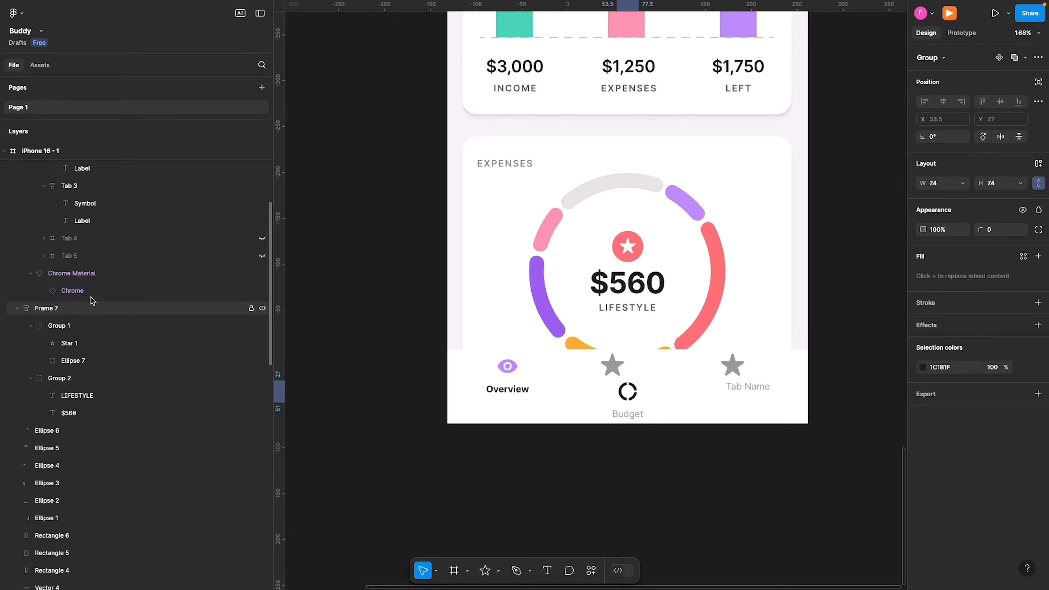
pyautogui.click(617, 371)
pyautogui.press('Delete')
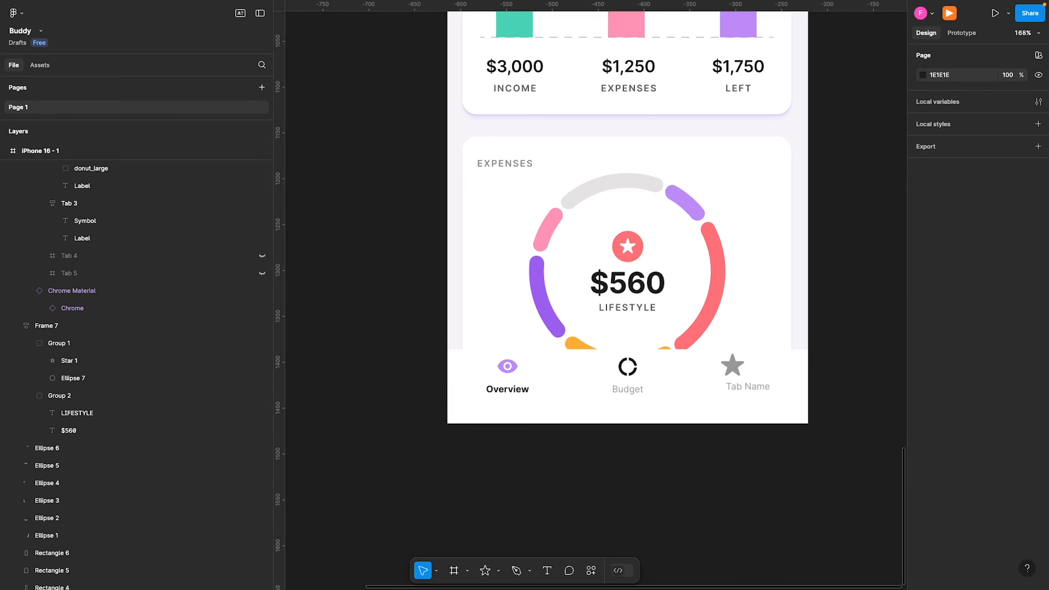
# - Set the fill of the donut icon's Bounding box to 8A8A8A and select the donut_large vector path inside the icon
pyautogui.doubleClick(627, 370)
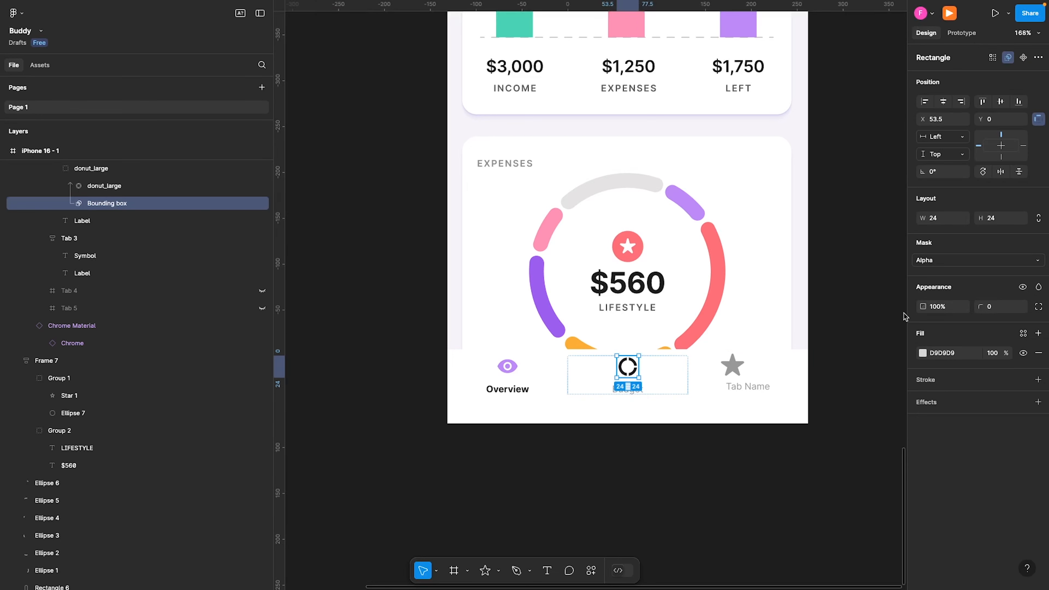
pyautogui.click(963, 357)
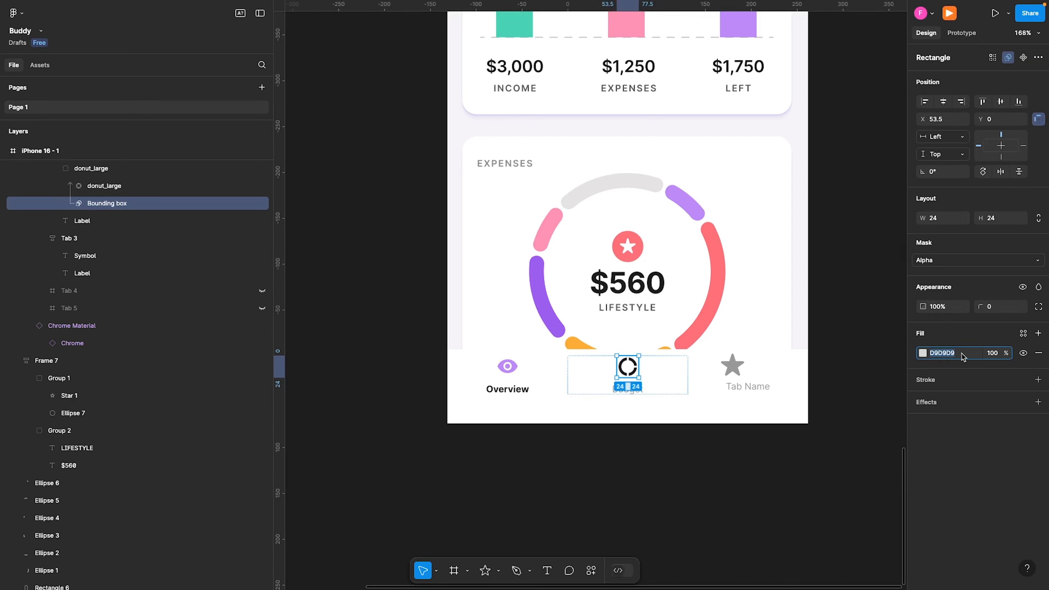
pyautogui.write('8a8a8a')
pyautogui.press('Return')
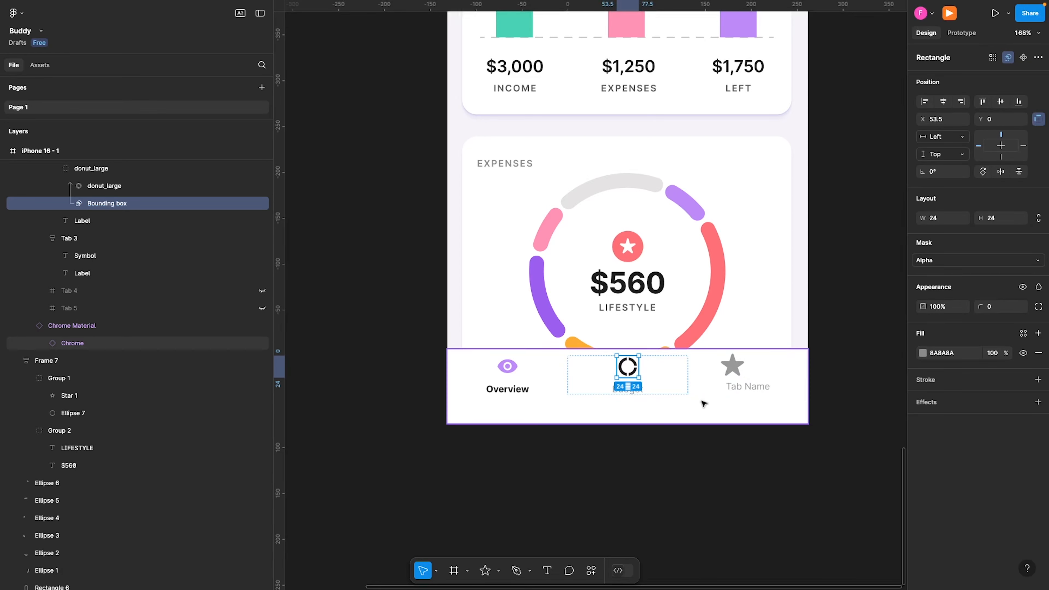
pyautogui.click(101, 187)
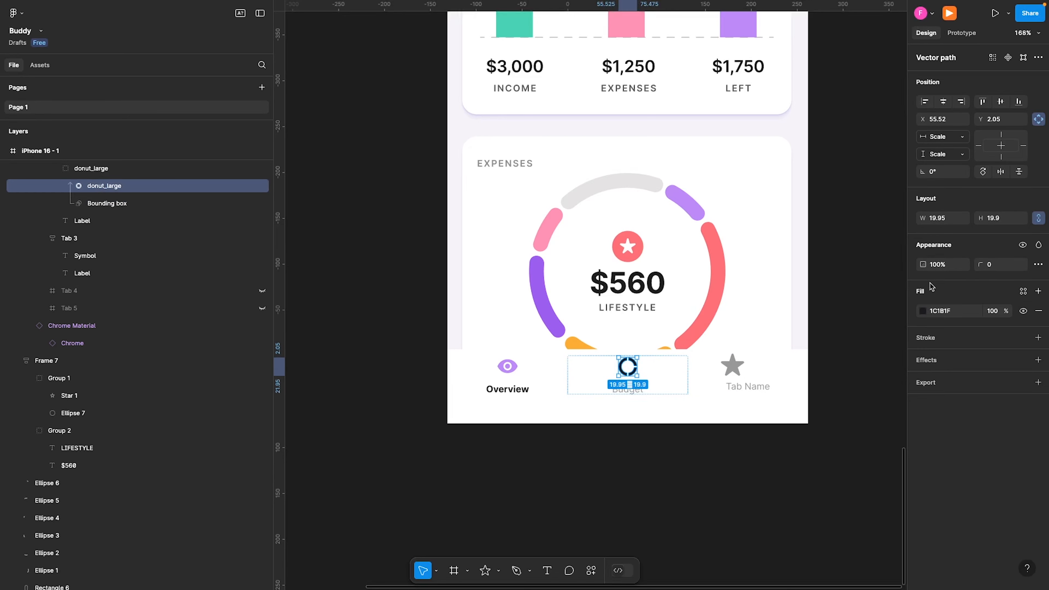
# - Set the fill colour of the Budget tab's donut icon to 8A8A8A
pyautogui.click(945, 311)
pyautogui.write('8a8a8a')
pyautogui.press('Return')
# - Change the third tab's label text to "Tools"
pyautogui.click(738, 386)
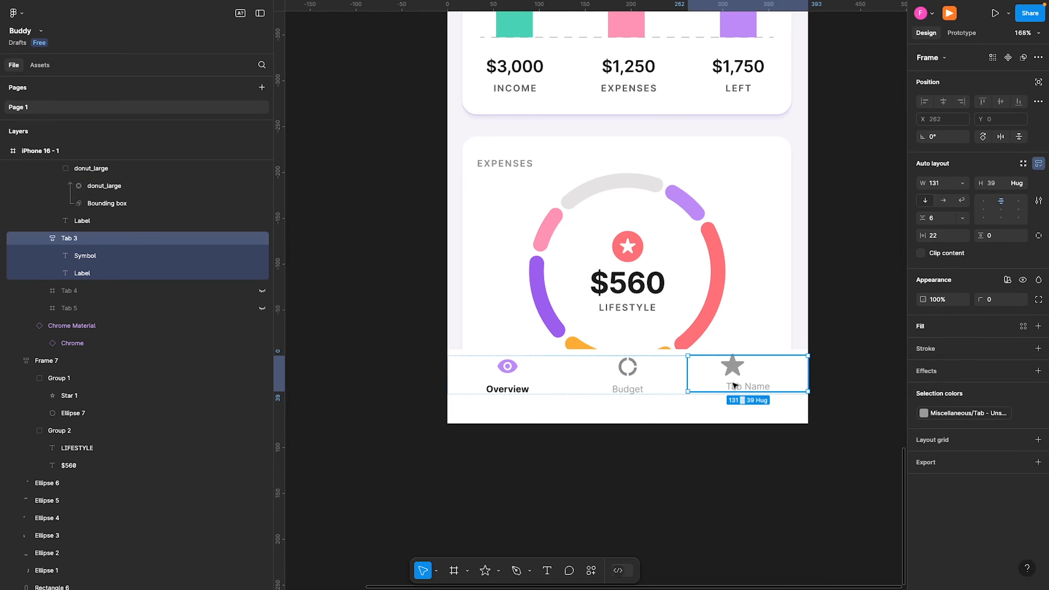
pyautogui.click(739, 387)
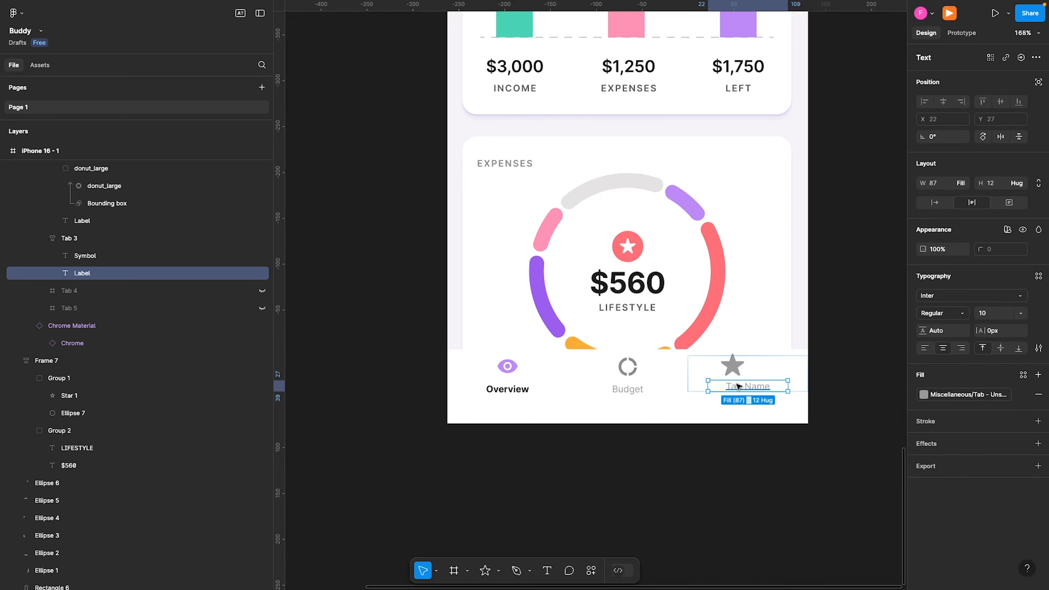
pyautogui.doubleClick(737, 385)
pyautogui.write('Too')
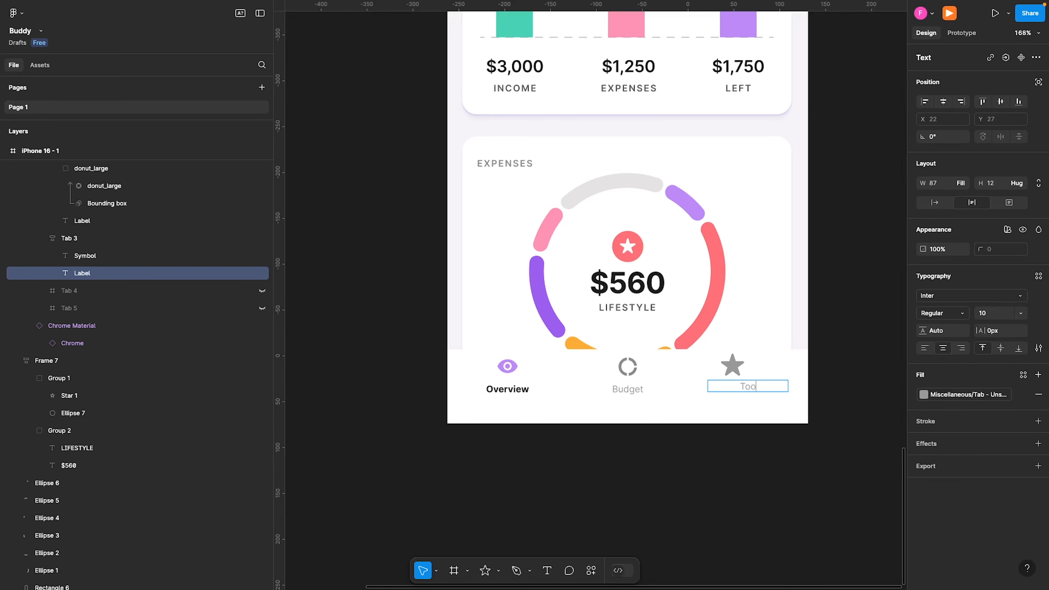
pyautogui.write('l.s')
pyautogui.press('BackSpace')
pyautogui.press('BackSpace')
pyautogui.write('s')
pyautogui.press('Escape')
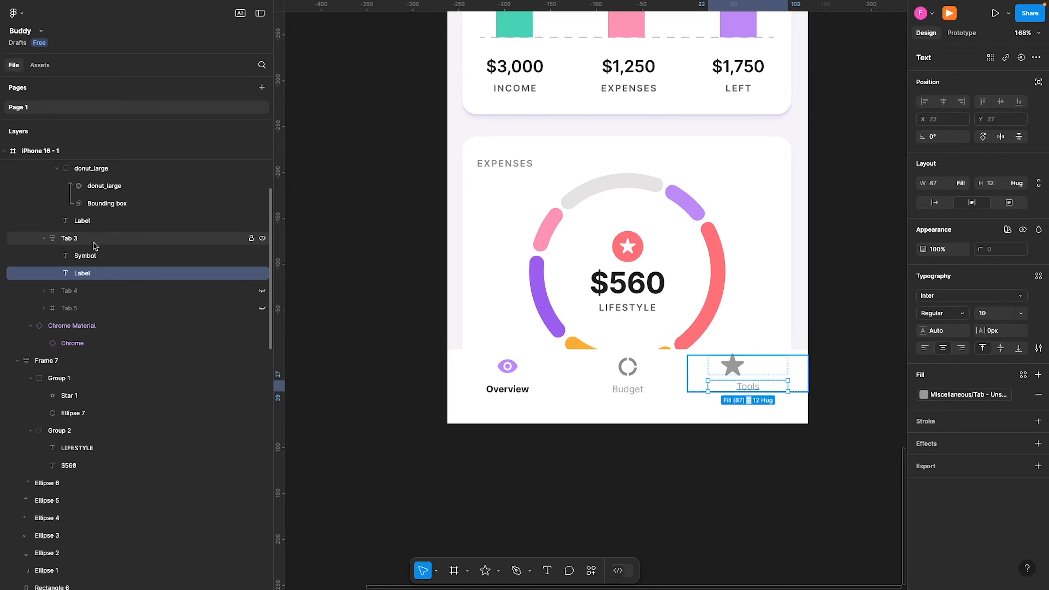
# - Open the Material Symbols plugin for the Tools tab and browse the symbols matching "box"
pyautogui.press('Escape')
pyautogui.click(591, 570)
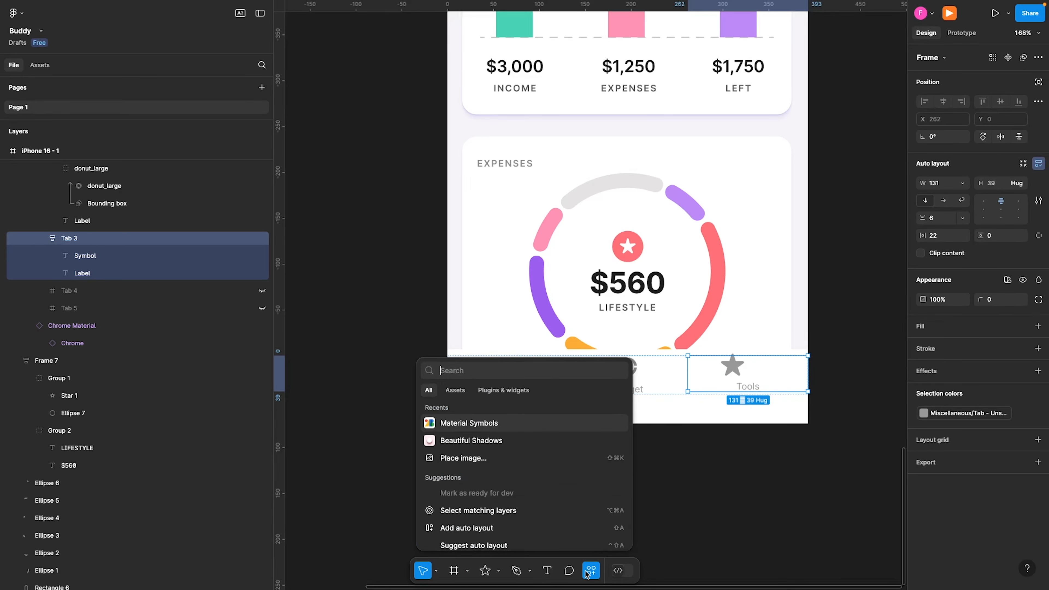
pyautogui.click(498, 428)
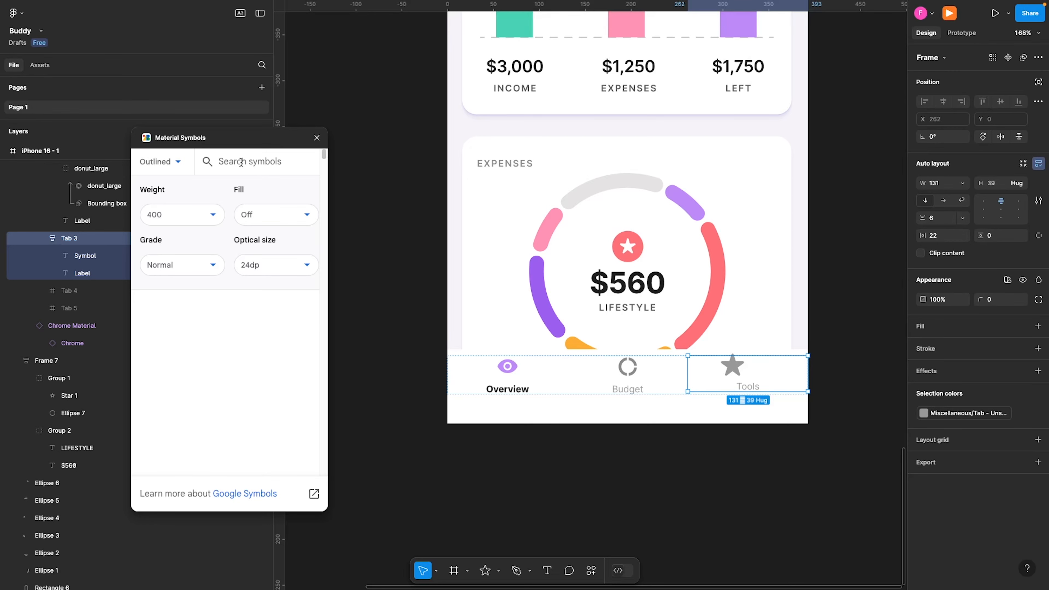
pyautogui.write('box')
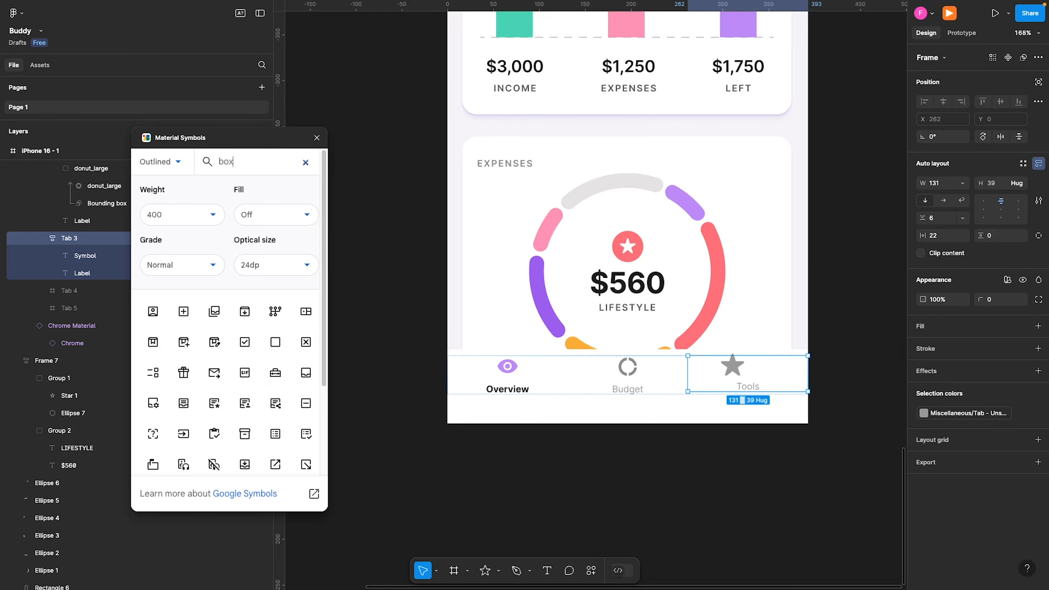
pyautogui.scroll(-3, 226, 387)
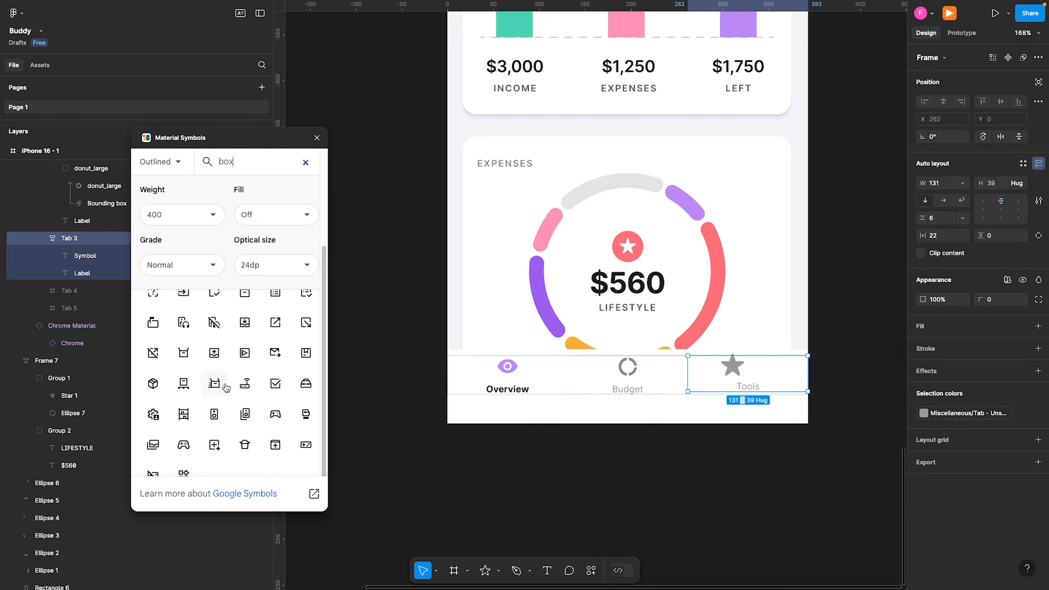
pyautogui.scroll(-1, 230, 387)
pyautogui.scroll(4, 234, 389)
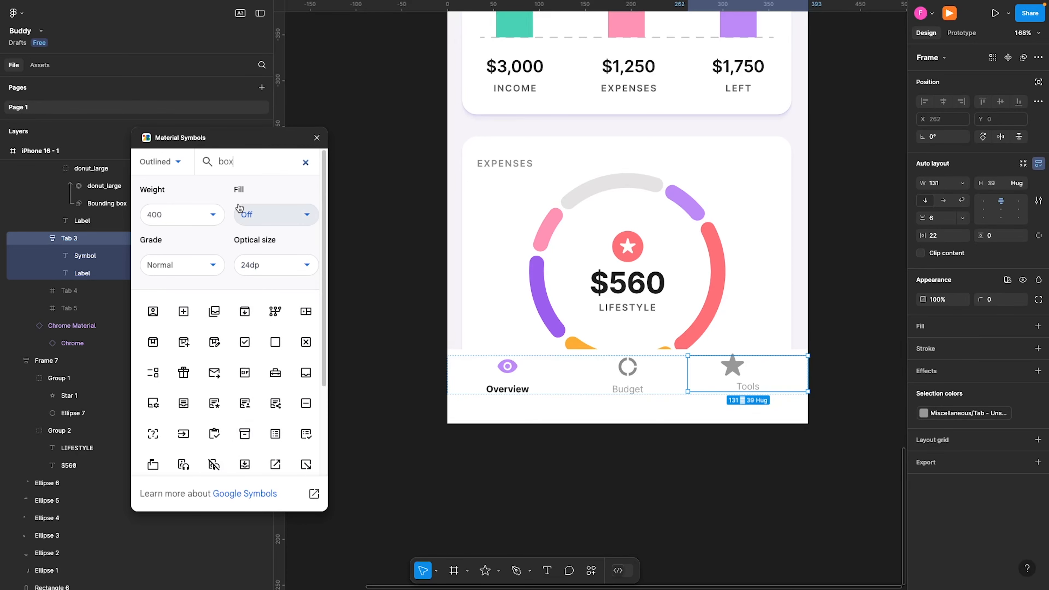
# - Search the symbols for "brief", turn symbol fill on, and insert the luggage (trip) symbol
pyautogui.press('super+a')
pyautogui.write('brie')
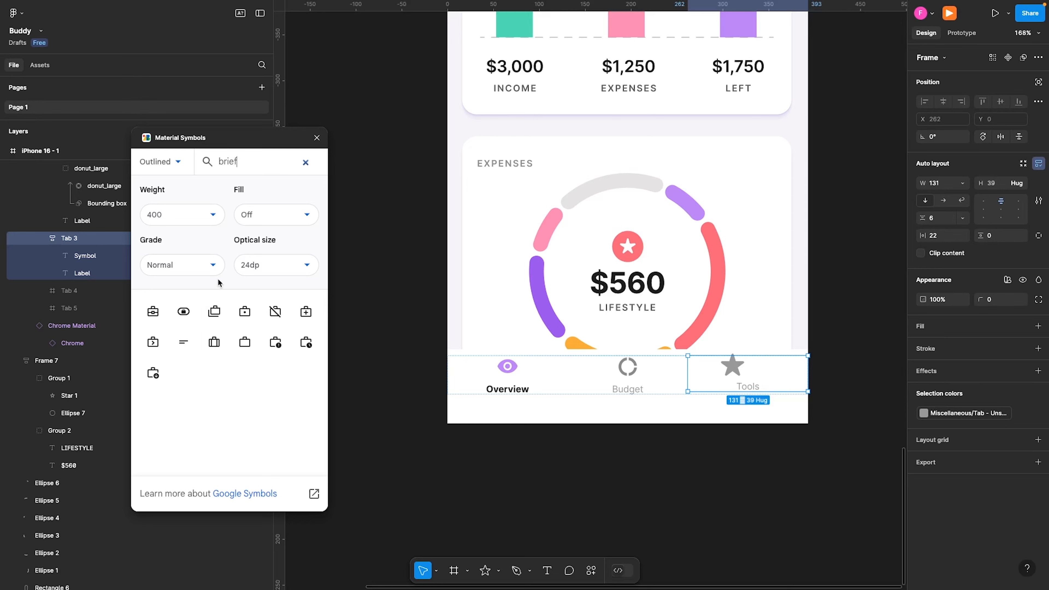
pyautogui.click(269, 216)
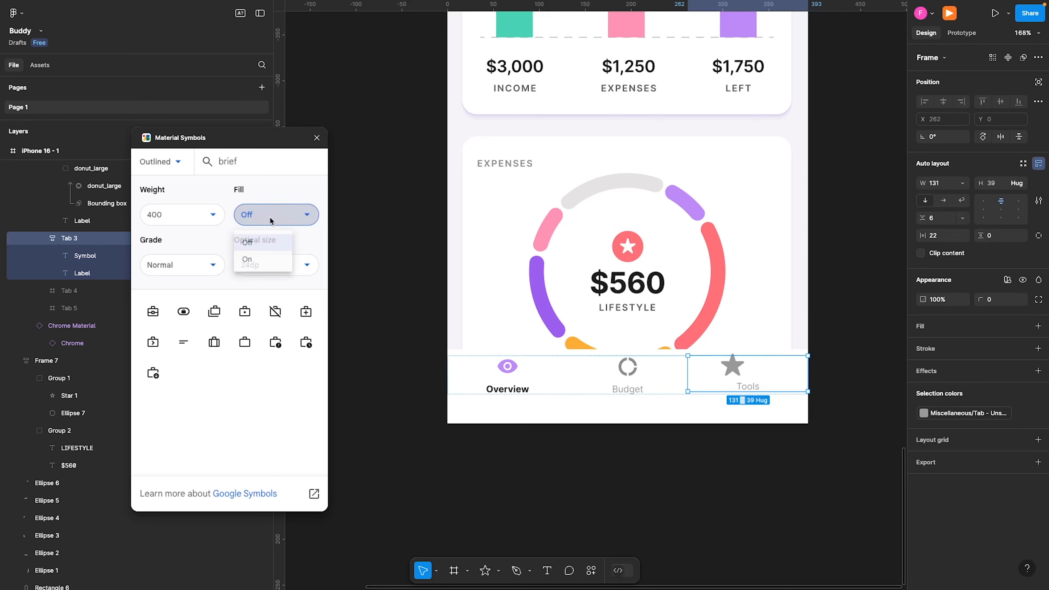
pyautogui.click(264, 259)
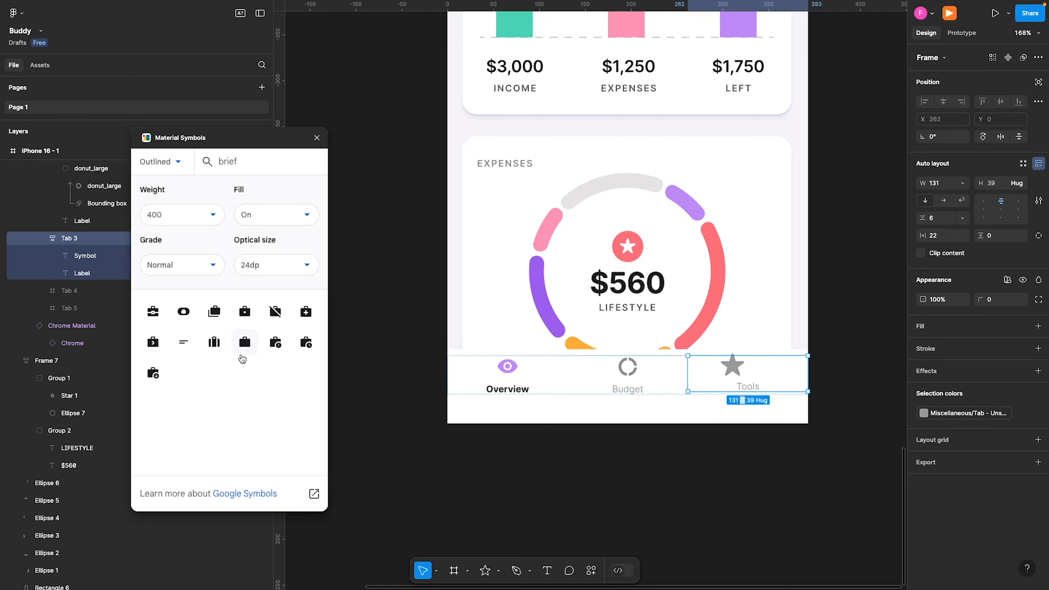
pyautogui.click(212, 348)
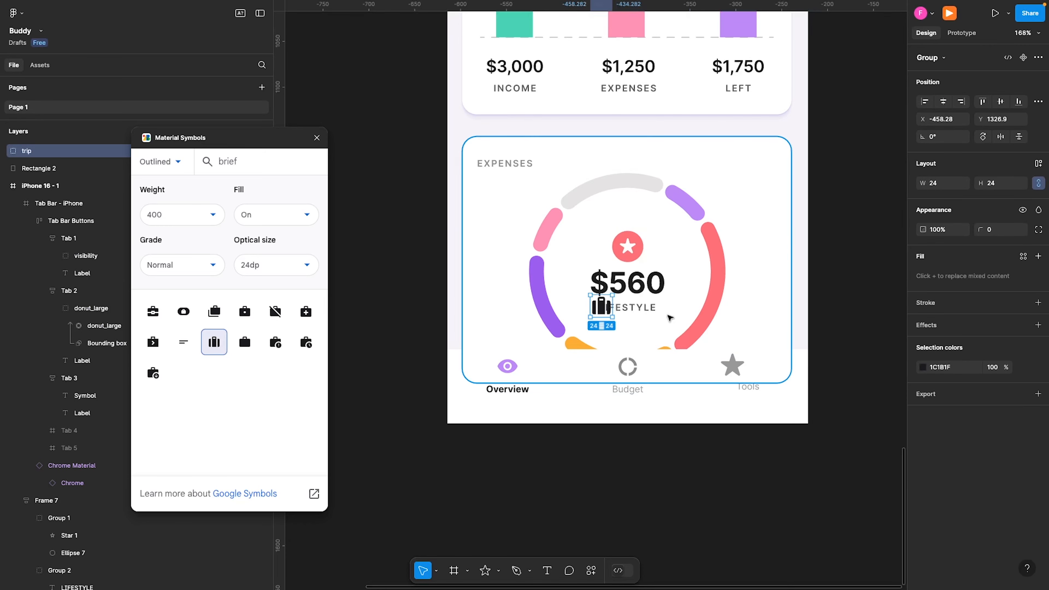
# - Move the trip icon into Tab 3 above its label and delete the tab's placeholder star symbol
pyautogui.moveTo(44, 241); pyautogui.dragTo(85, 398)
pyautogui.scroll(-5, 86, 398)
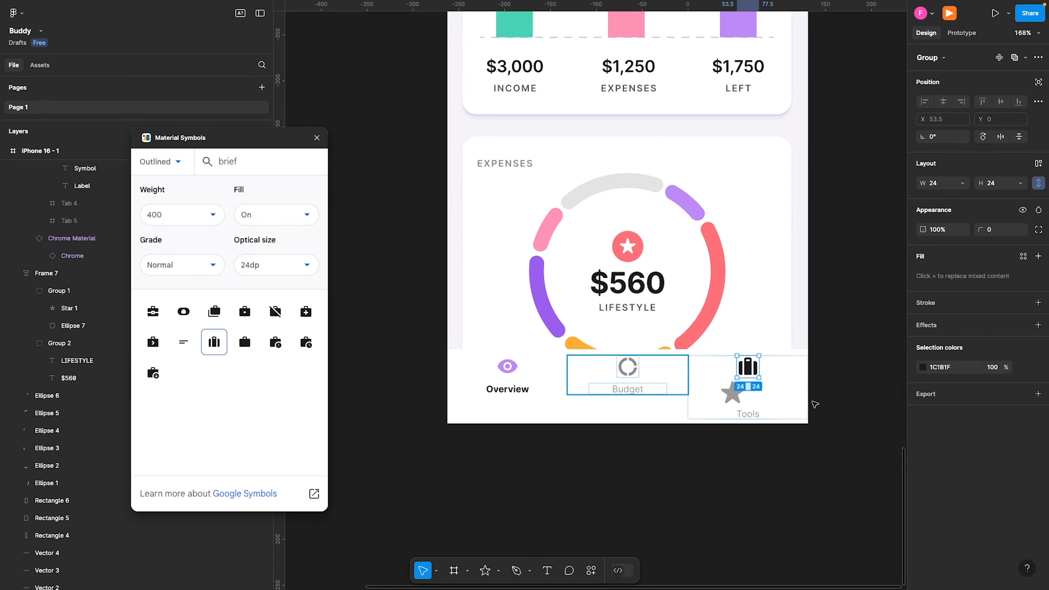
pyautogui.doubleClick(742, 402)
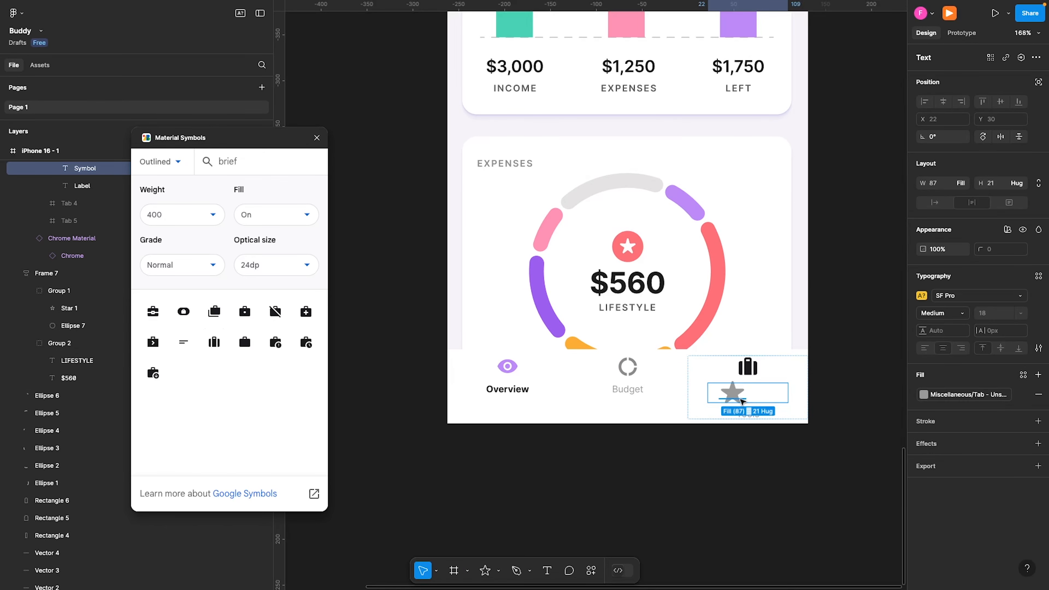
pyautogui.press('Delete')
# - Recolour the Tools tab's trip icon to 8A8A8A and close the Material Symbols plugin
pyautogui.click(745, 370)
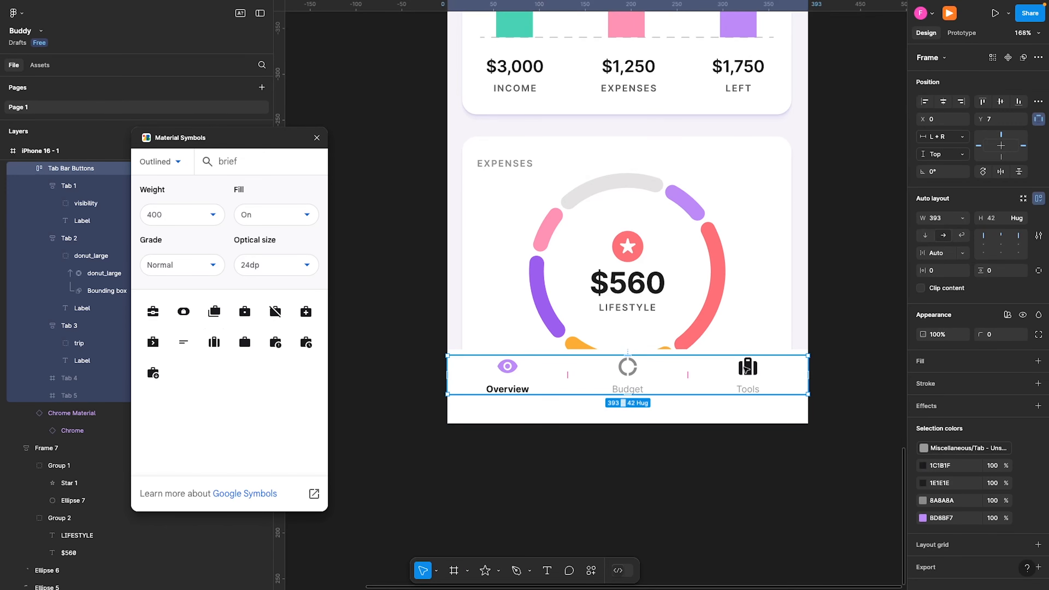
pyautogui.click(746, 367)
pyautogui.click(746, 367)
pyautogui.click(940, 367)
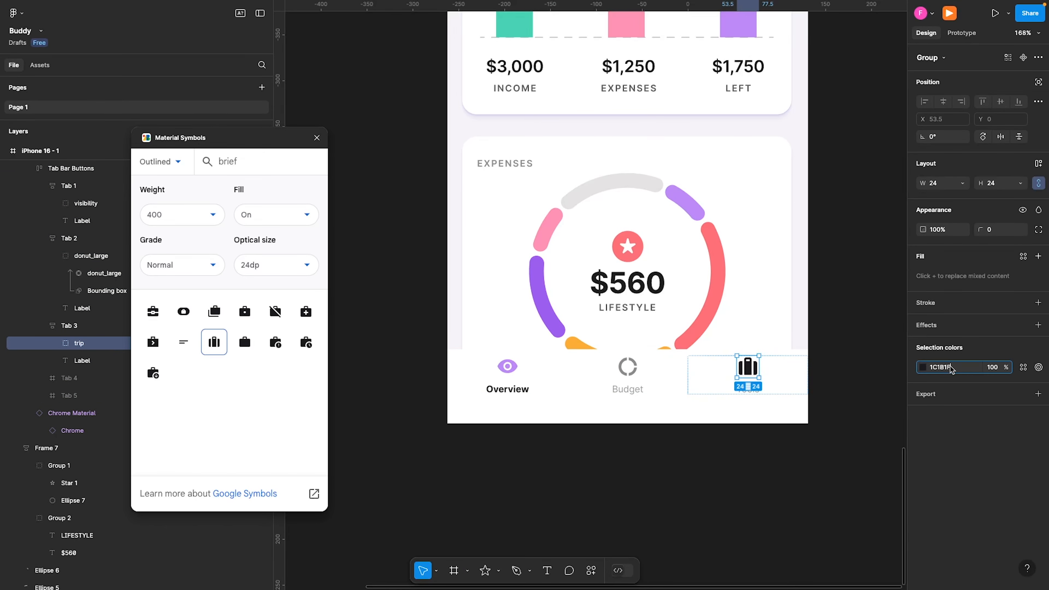
pyautogui.write('8a8a8a')
pyautogui.press('Return')
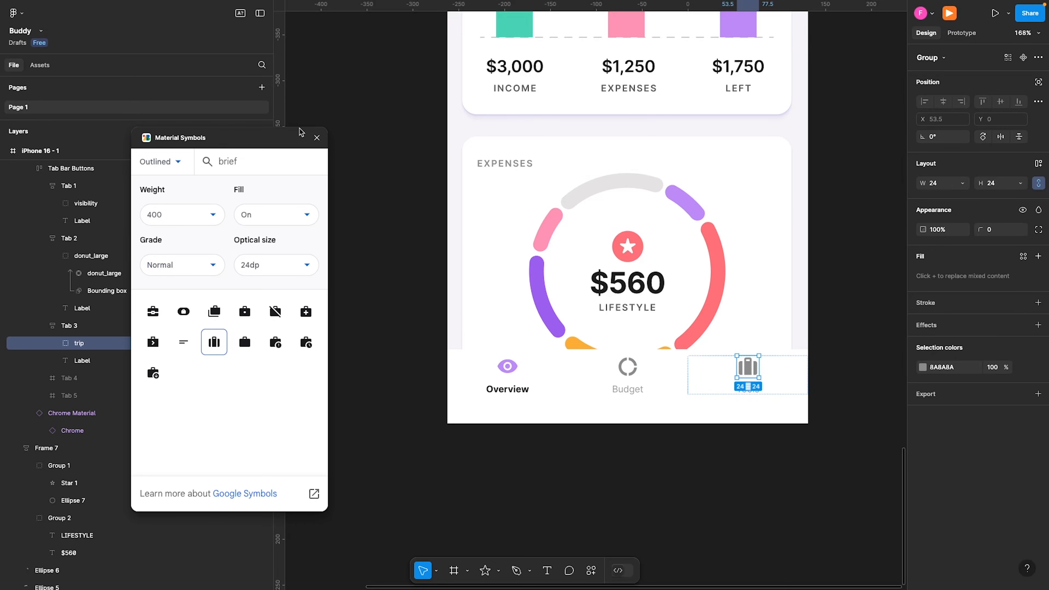
pyautogui.click(317, 138)
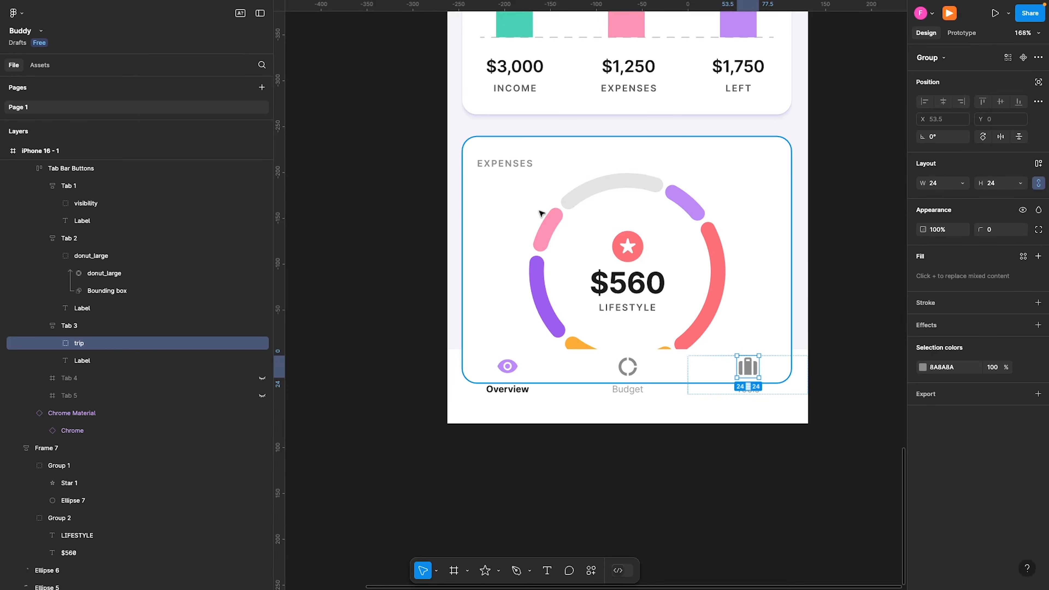
# - Duplicate the iPhone 16 - 1 frame and place the copy directly beside the original on its right side
pyautogui.click(655, 458)
pyautogui.scroll(-5, 646, 388)
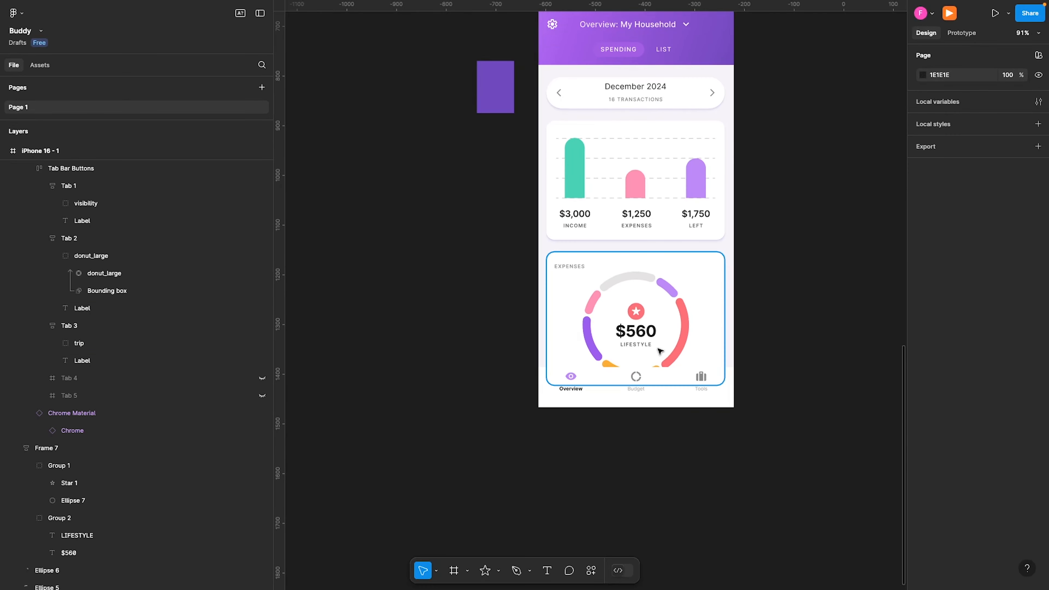
pyautogui.scroll(-3, 657, 350)
pyautogui.moveTo(704, 127); pyautogui.dragTo(499, 234)
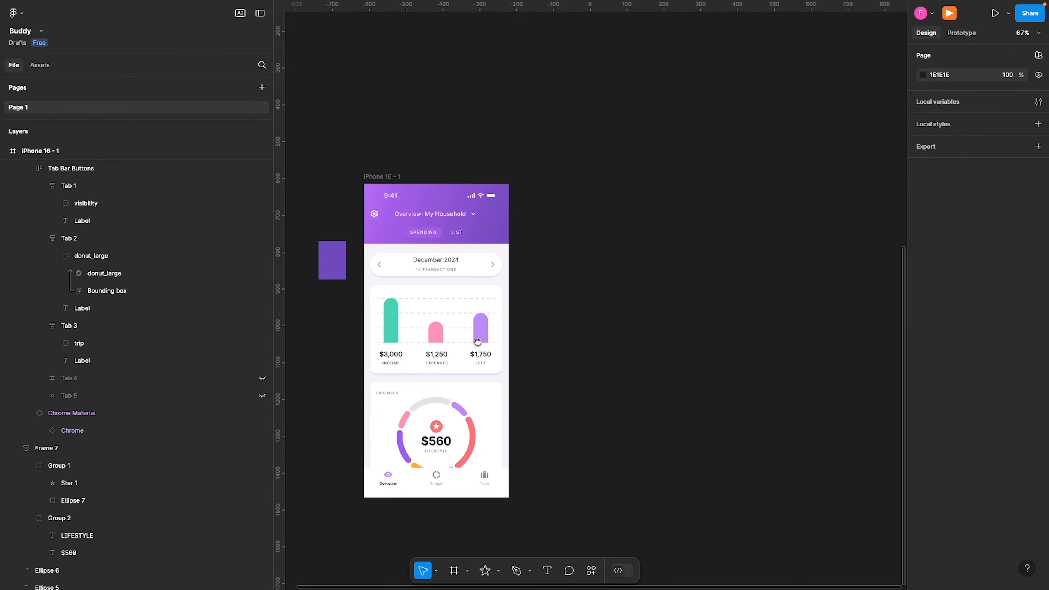
pyautogui.moveTo(478, 343); pyautogui.dragTo(513, 326)
pyautogui.scroll(1, 496, 350)
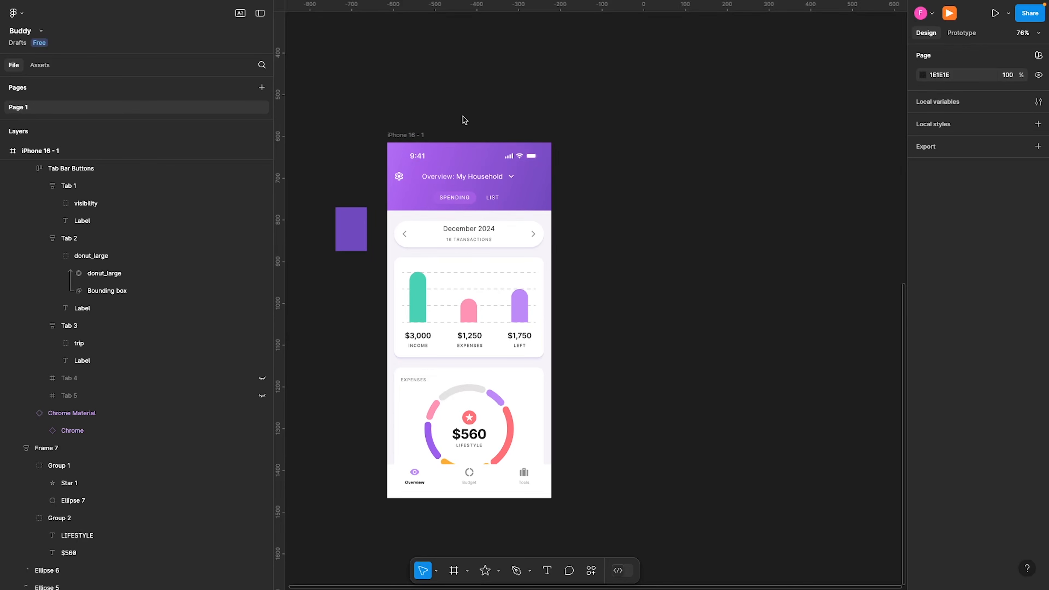
pyautogui.click(416, 134)
pyautogui.moveTo(416, 134); pyautogui.dragTo(592, 128)
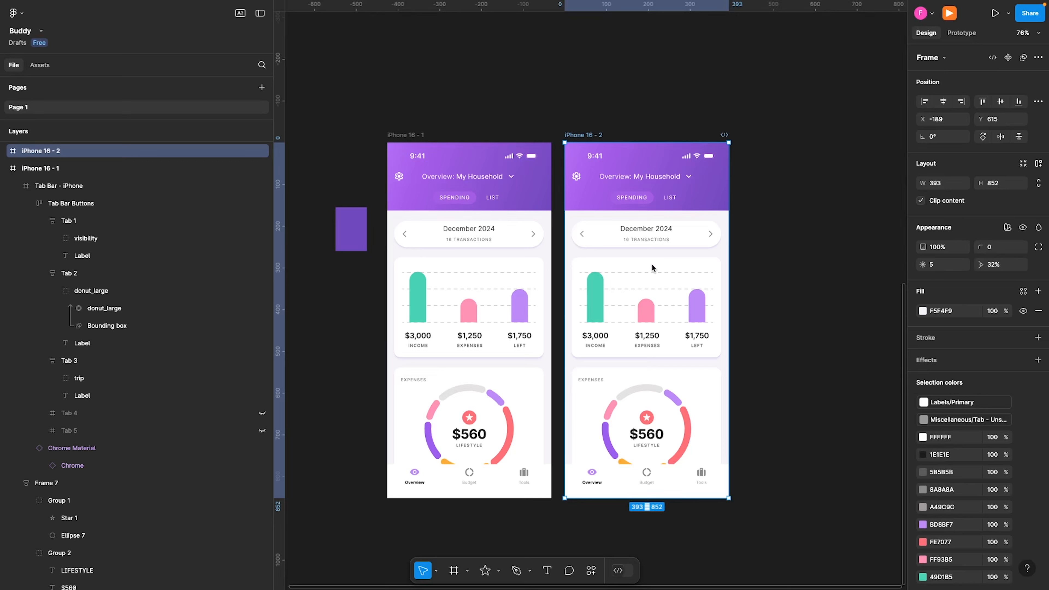
# - Delete the purple header, date selector and bar chart card from the iPhone 16 - 2 frame
pyautogui.click(827, 187)
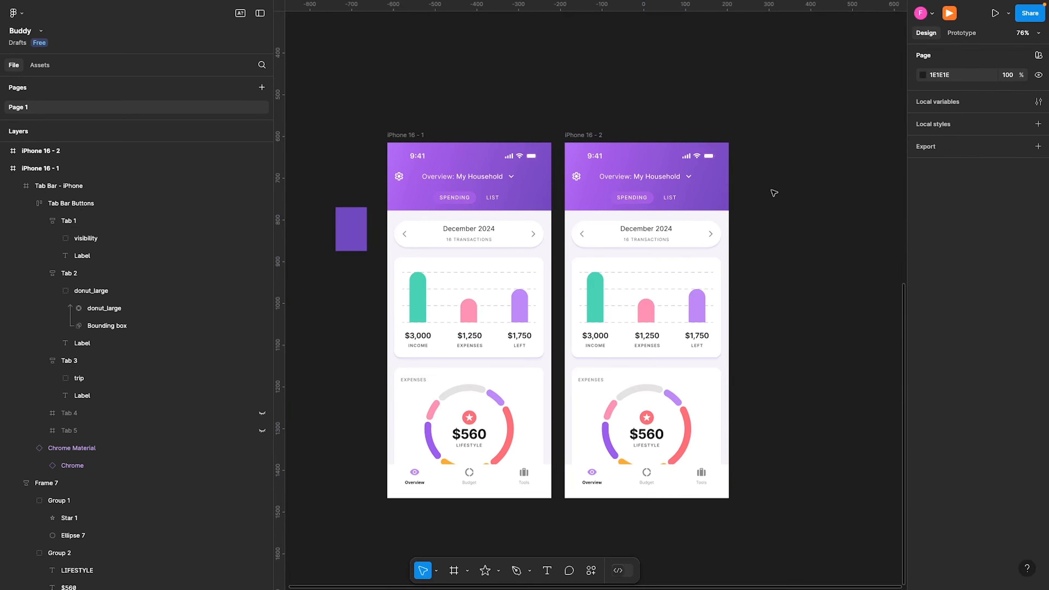
pyautogui.moveTo(771, 179); pyautogui.dragTo(578, 347)
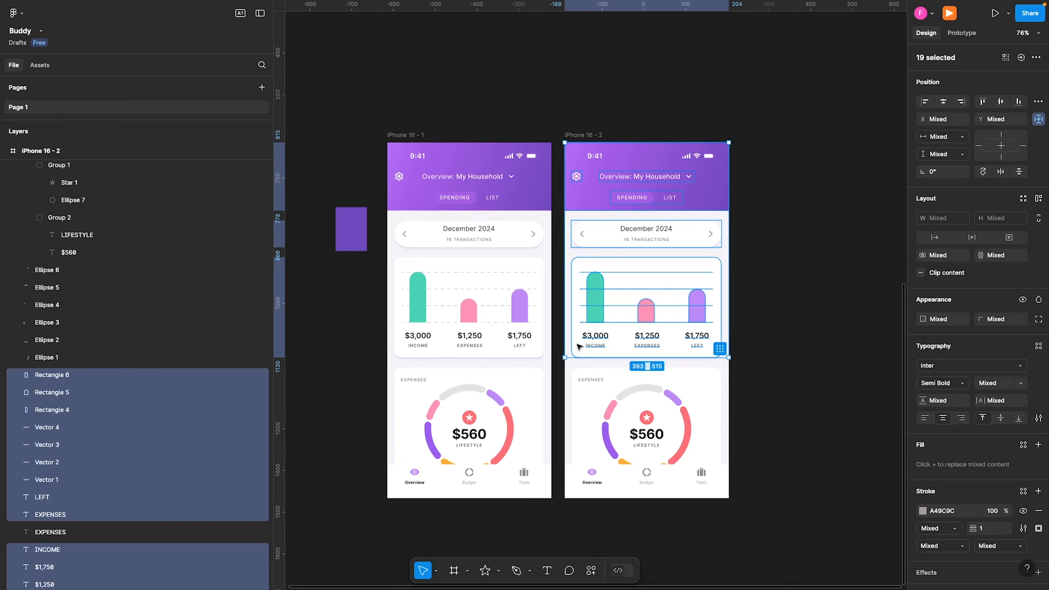
pyautogui.press('Delete')
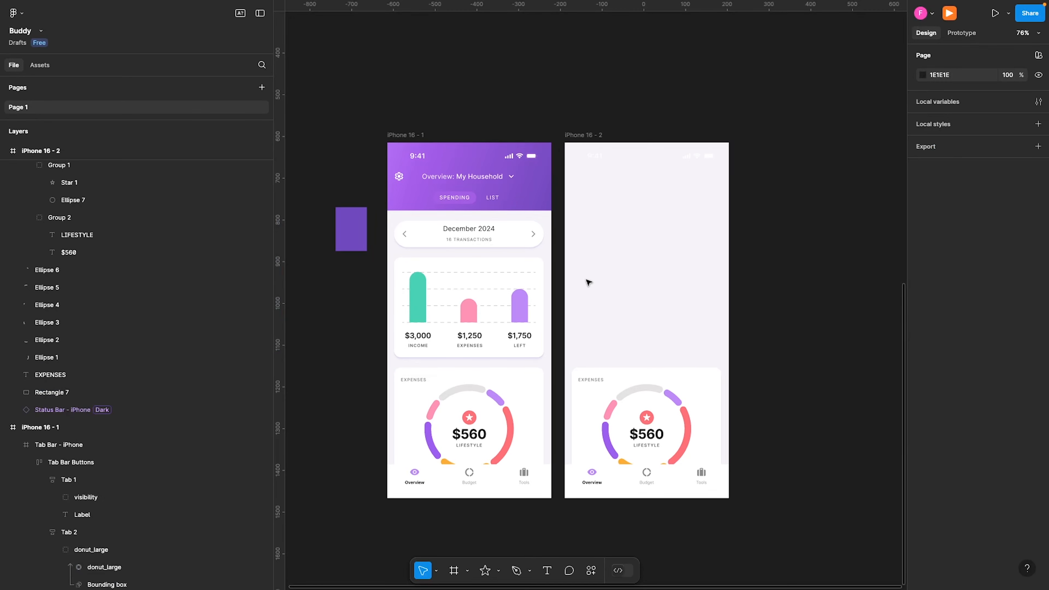
# - Set the System Colors mode of the iPhone 16 - 2 status bar to Light
pyautogui.click(598, 159)
pyautogui.scroll(-2, 957, 471)
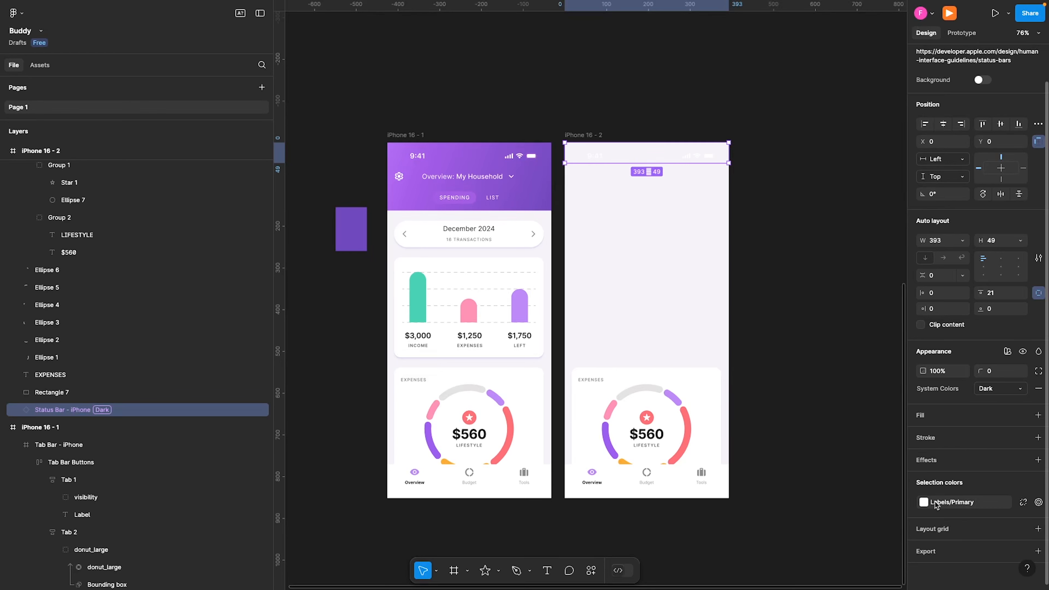
pyautogui.click(17, 410)
pyautogui.click(80, 428)
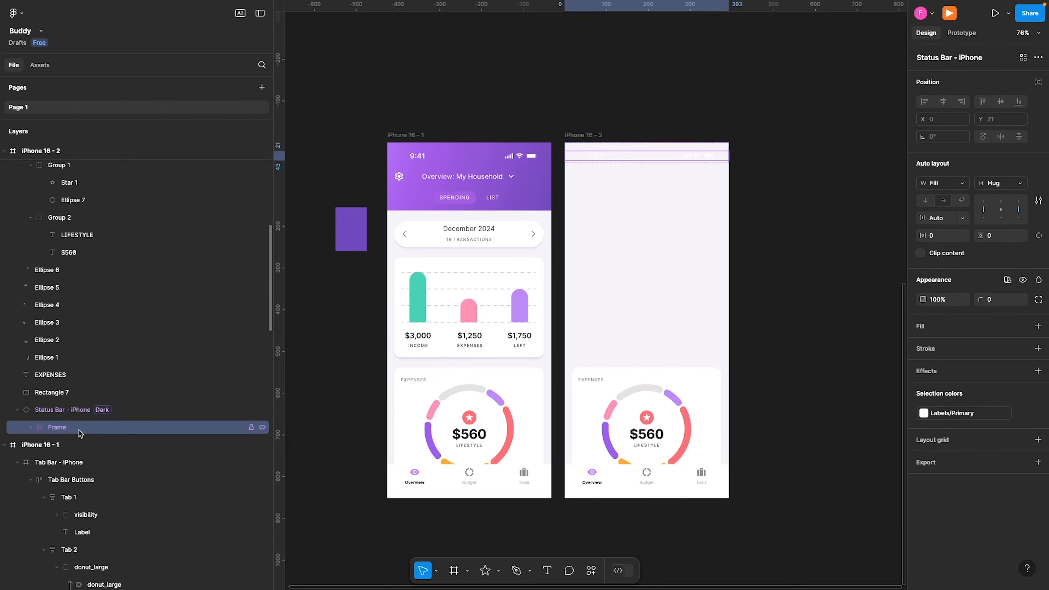
pyautogui.click(73, 410)
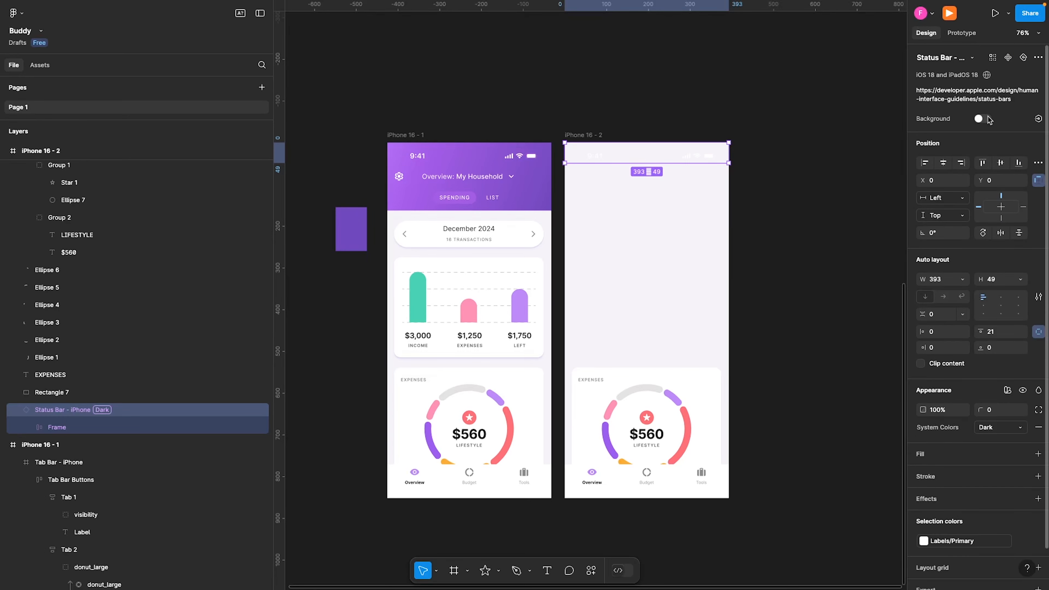
pyautogui.scroll(-2, 969, 208)
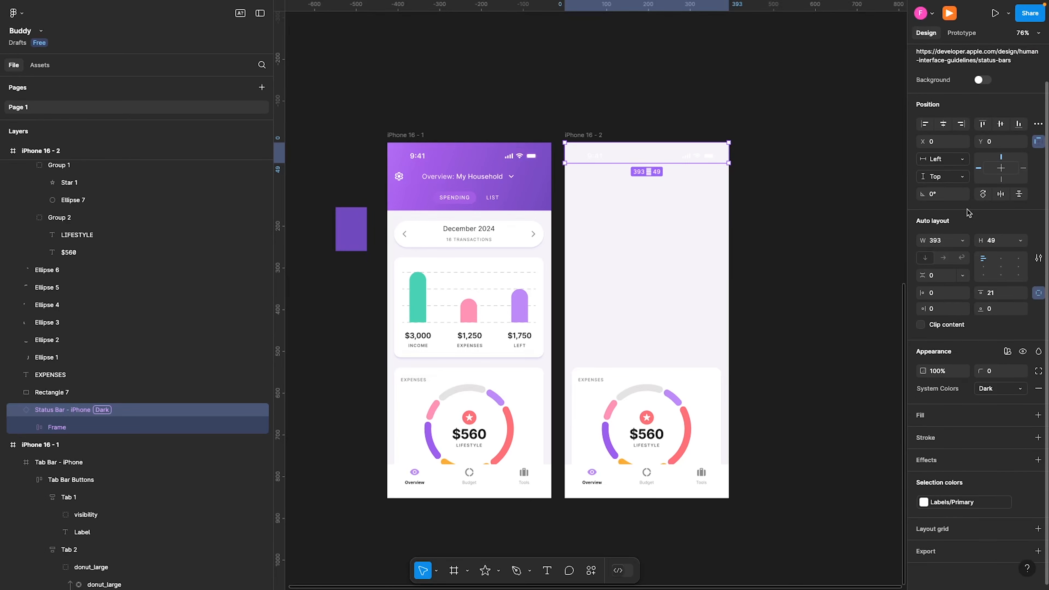
pyautogui.click(995, 389)
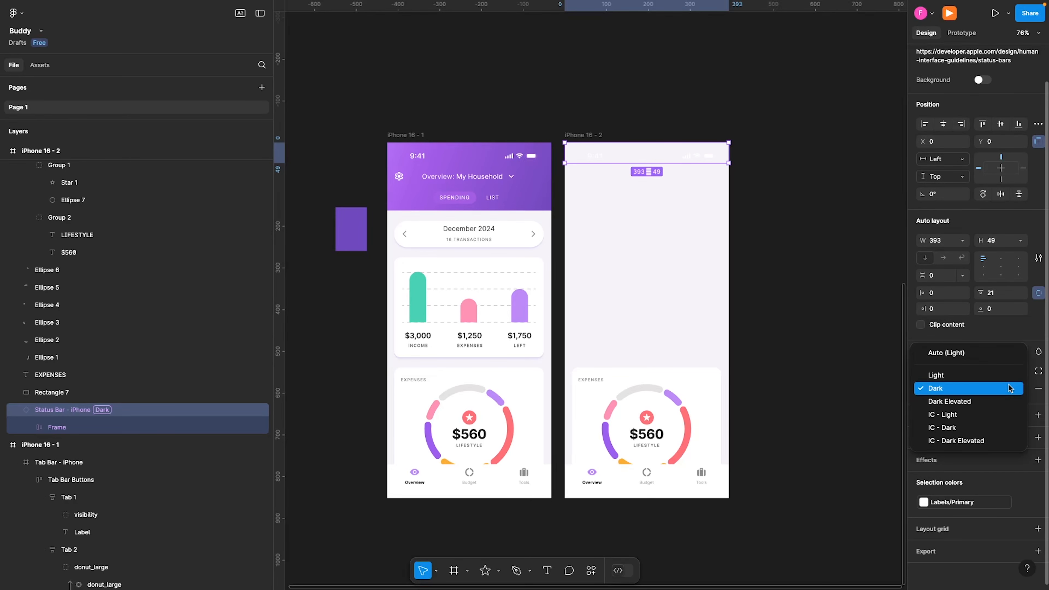
pyautogui.click(973, 379)
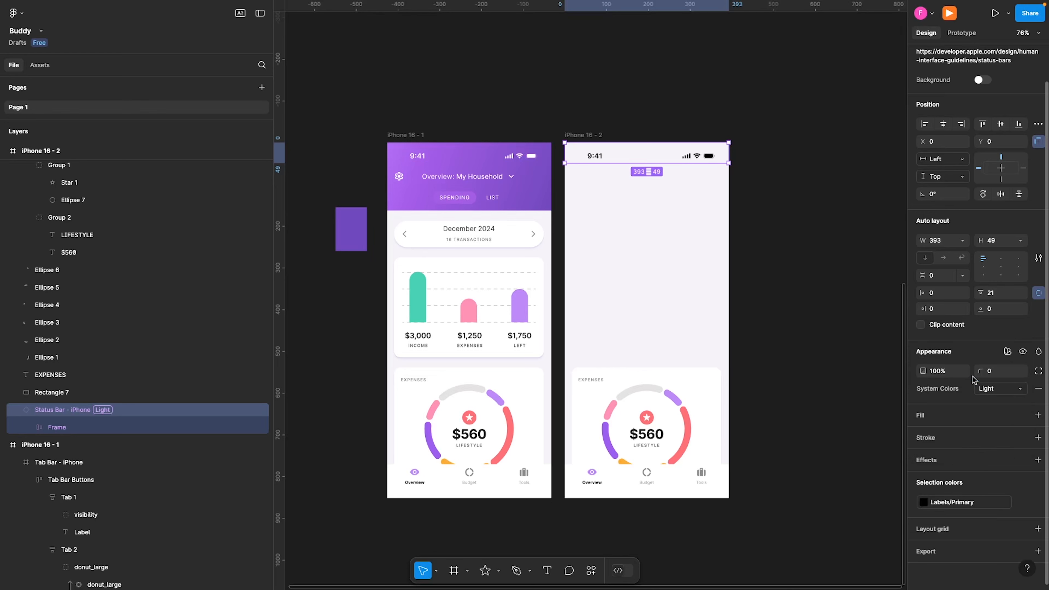
pyautogui.click(786, 253)
# - Move the whole expenses donut chart card up beneath the status bar in the iPhone 16 - 2 frame, leaving the tab bar in place
pyautogui.click(677, 154)
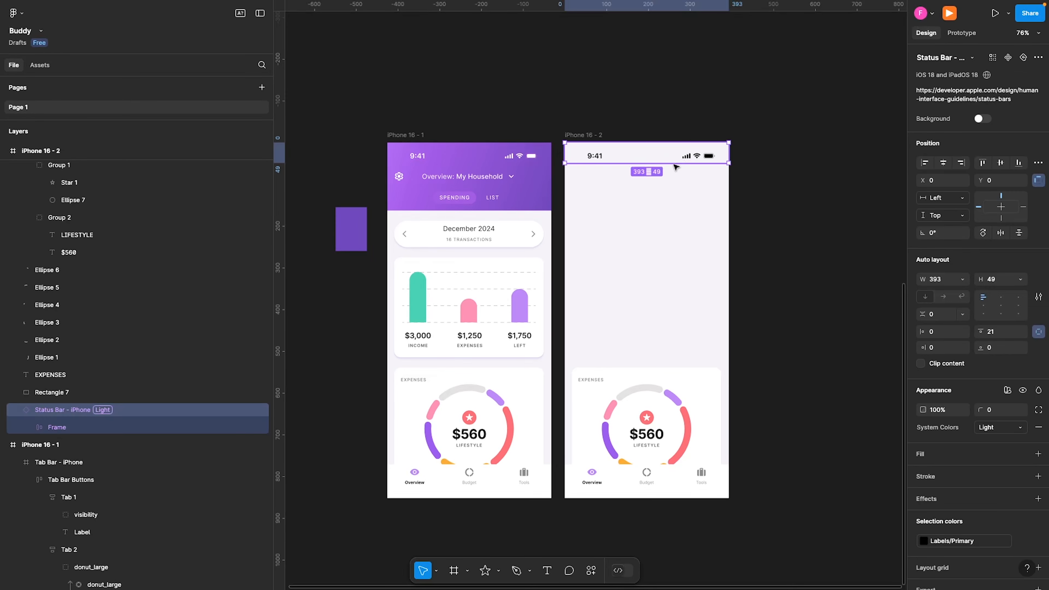
pyautogui.click(646, 401)
pyautogui.moveTo(793, 323); pyautogui.dragTo(567, 479)
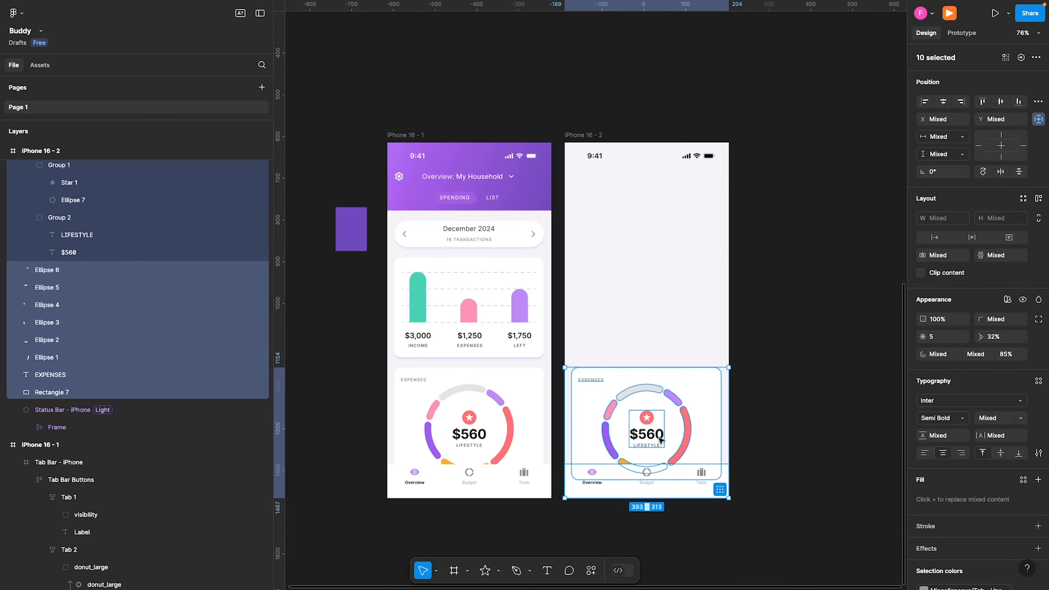
pyautogui.hotkey('shift', 'a')
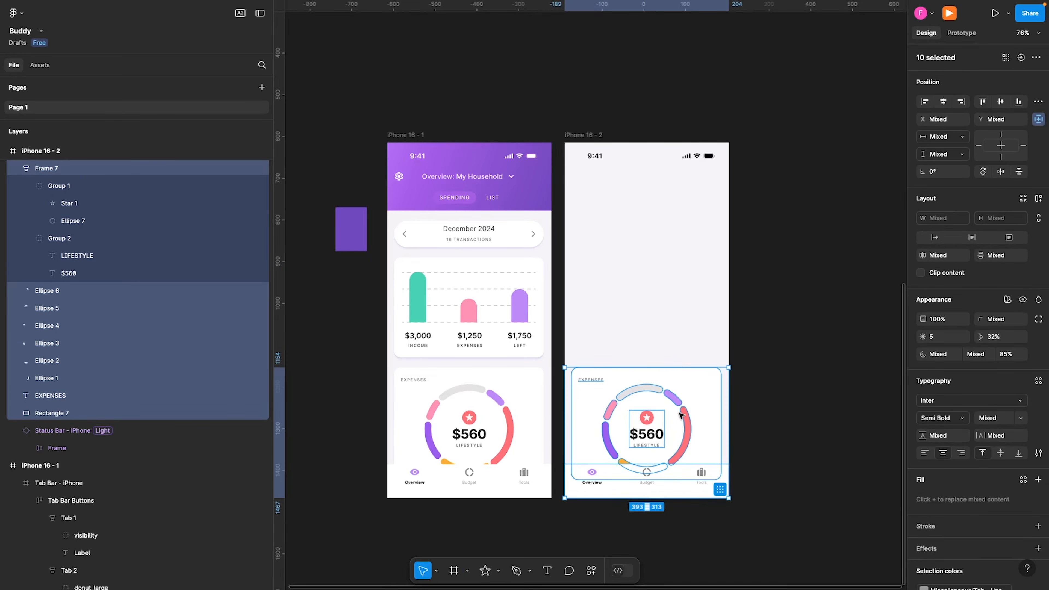
pyautogui.keyDown('shift'); pyautogui.click(691, 493); pyautogui.keyUp('shift')
pyautogui.moveTo(689, 412); pyautogui.dragTo(686, 223)
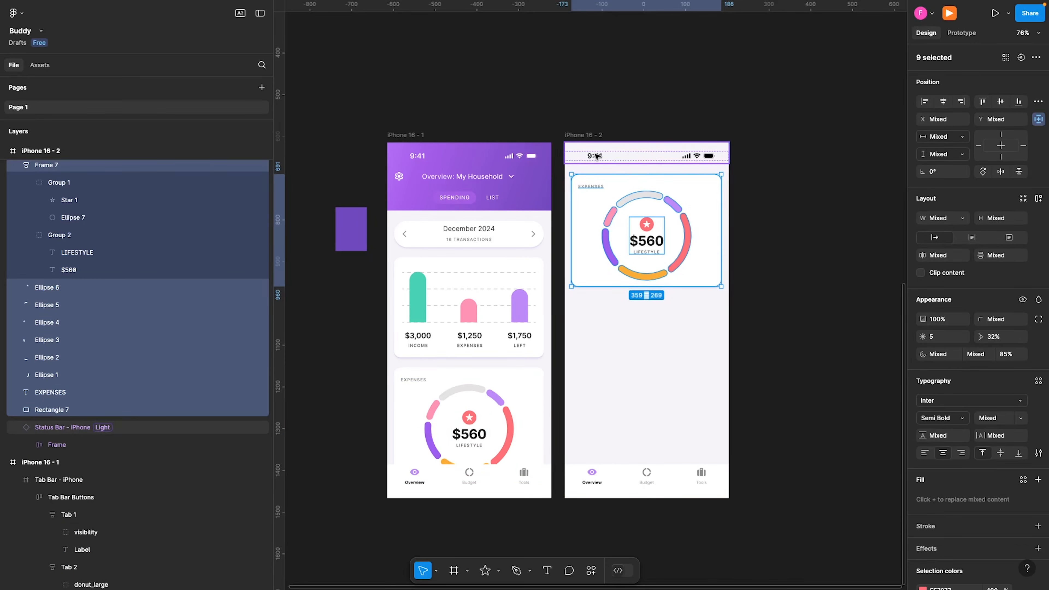
# - Nudge the expenses card vertically until its white background sits at Y 73, just below the status bar
pyautogui.press('Up')
pyautogui.press('Up')
pyautogui.press('Up')
pyautogui.press('Up')
pyautogui.press('Up')
pyautogui.press('Up')
pyautogui.press('Up')
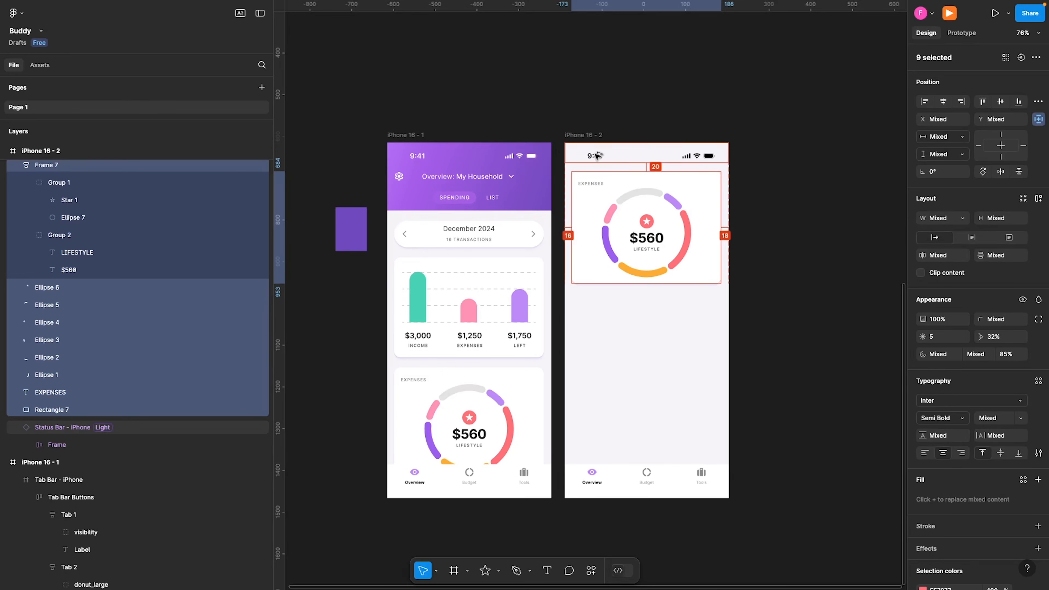
pyautogui.hotkey('shift', 'Up')
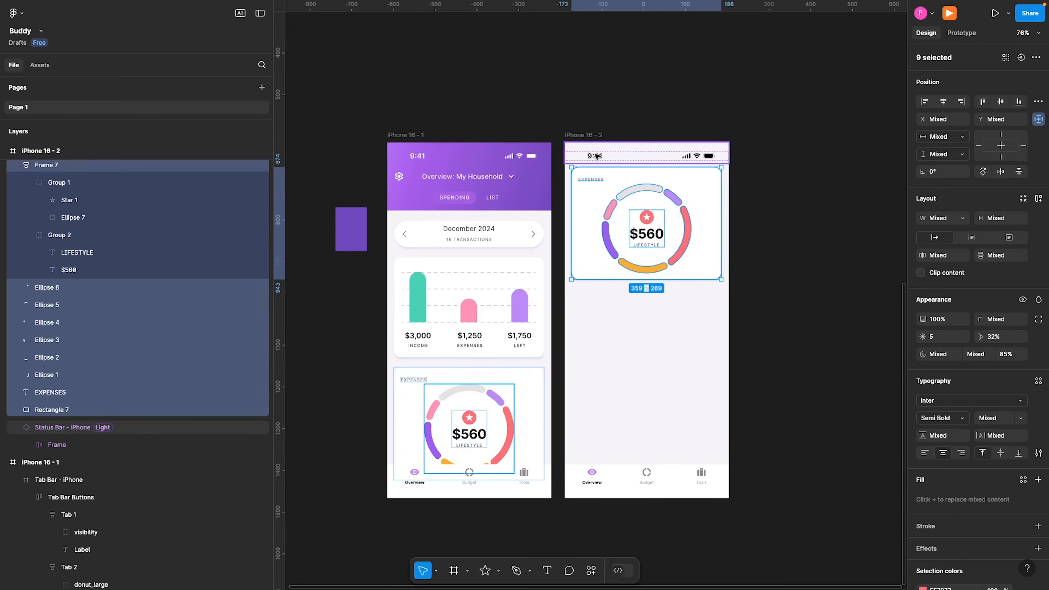
pyautogui.hotkey('shift', 'Down')
pyautogui.press('Down')
pyautogui.press('Down')
pyautogui.press('Down')
pyautogui.press('Down')
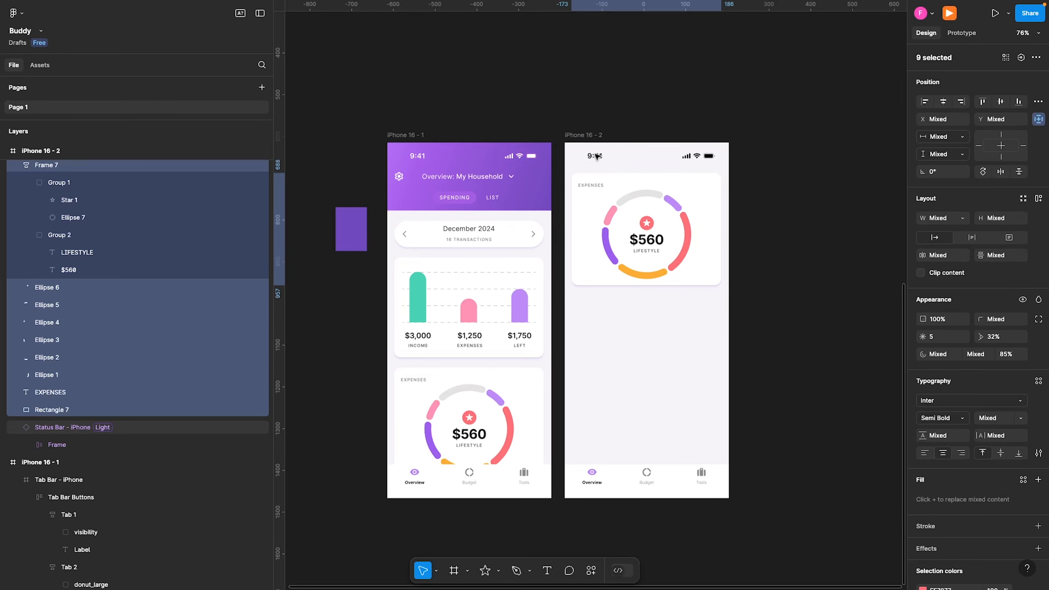
# - Stretch the white expenses card background down behind the tab bar to a height of 747 and send it behind the status bar
pyautogui.click(592, 249)
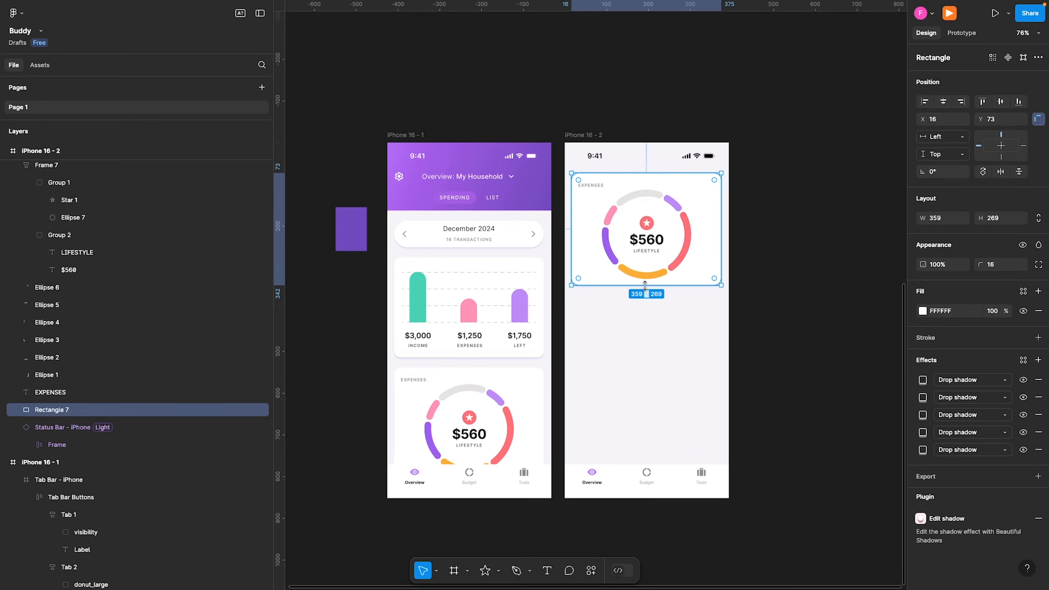
pyautogui.moveTo(646, 285); pyautogui.dragTo(652, 483)
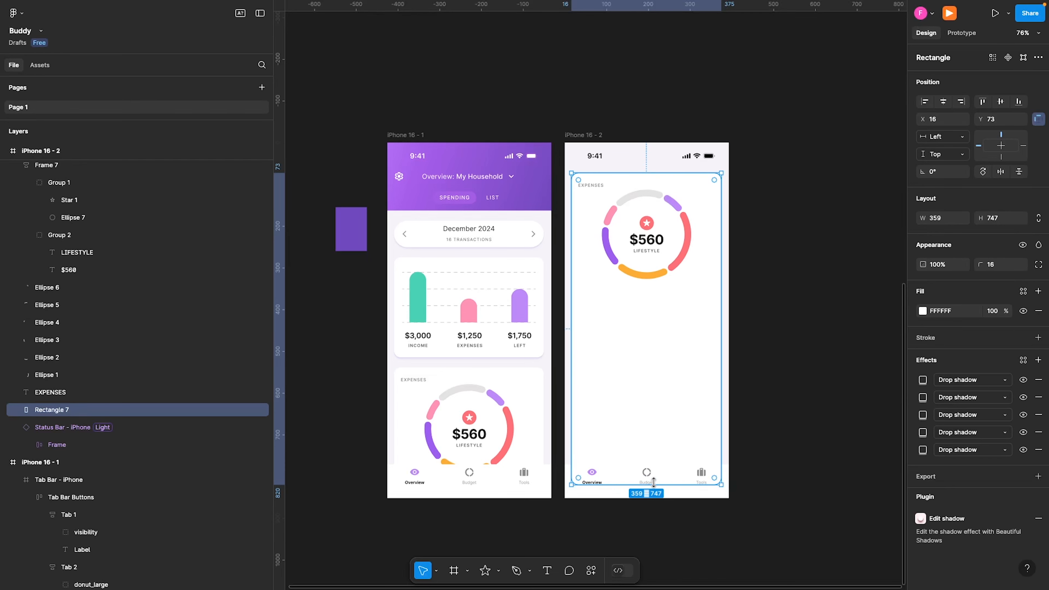
pyautogui.press('super+bracketleft')
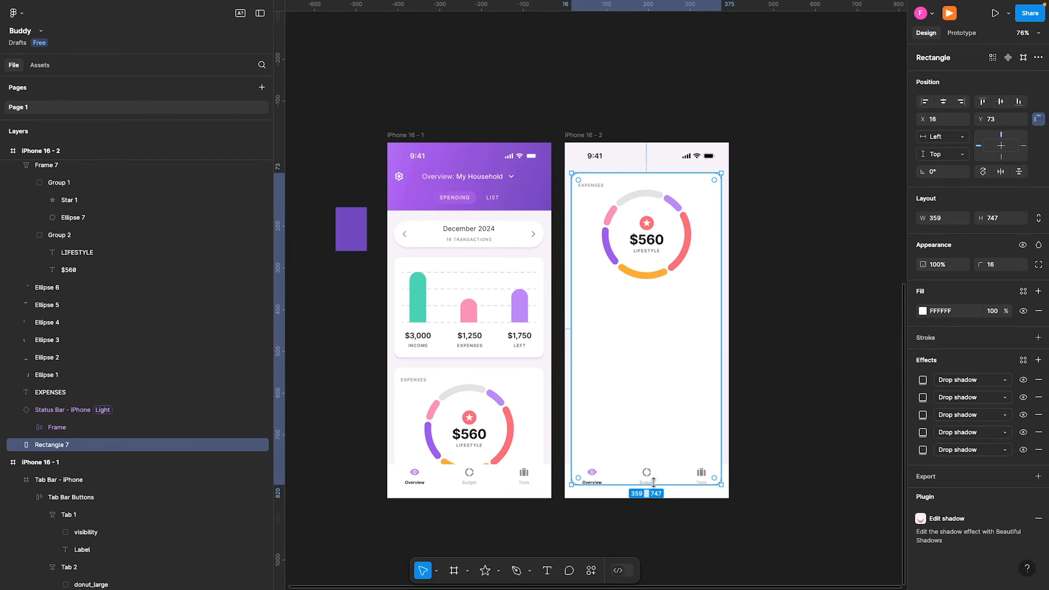
pyautogui.click(773, 429)
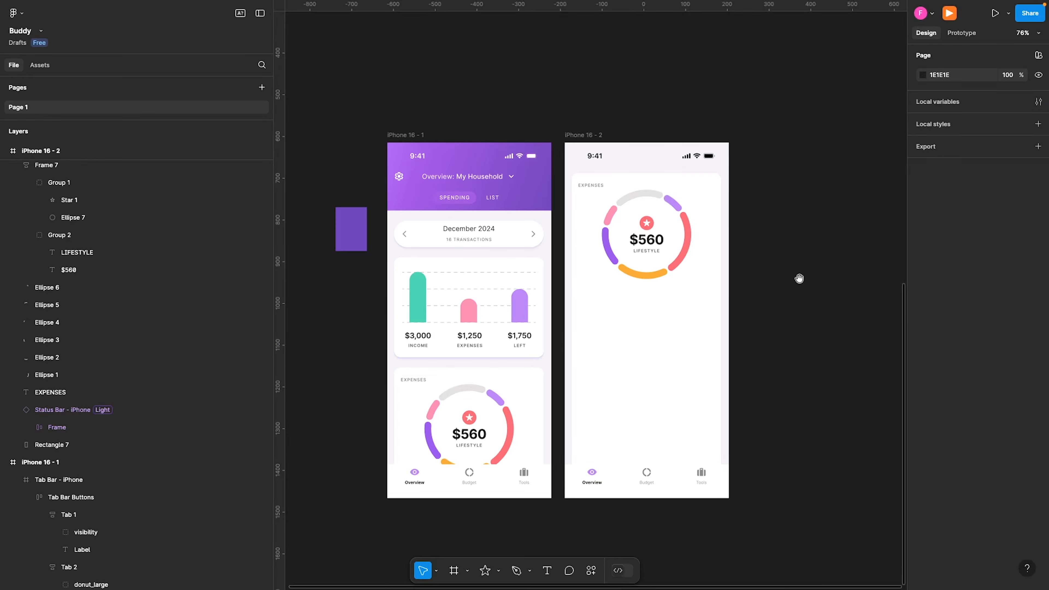
# - Copy the SPENDING/LIST toggle from iPhone 16 - 1 into iPhone 16 - 2 below the donut chart, at X 105, Y 388
pyautogui.hscroll(3, 702, 269)
pyautogui.scroll(-2, 702, 269)
pyautogui.scroll(2, 620, 252)
pyautogui.scroll(3, 604, 248)
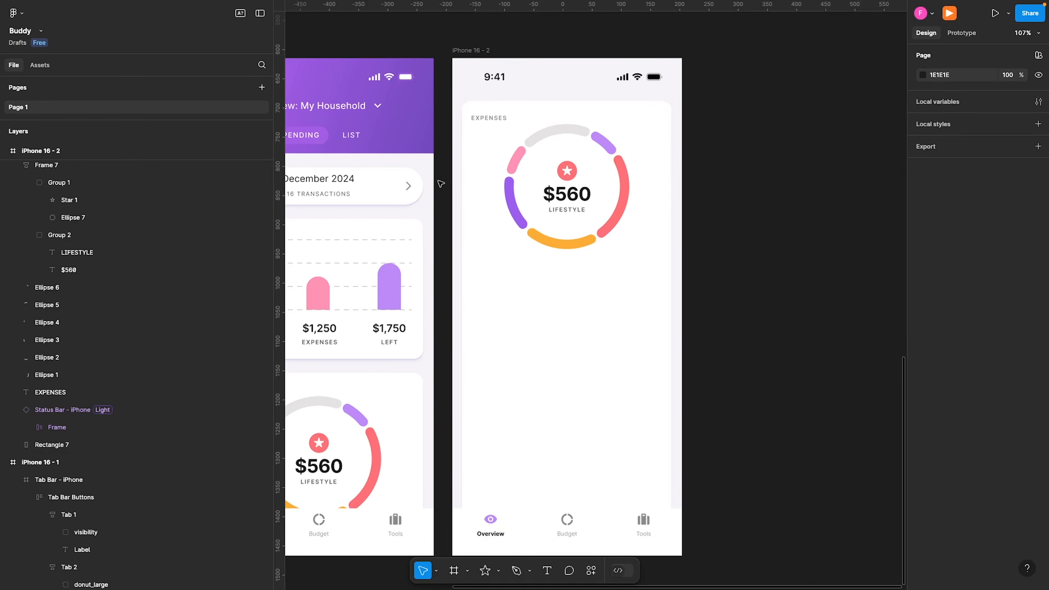
pyautogui.moveTo(316, 139); pyautogui.dragTo(563, 295)
pyautogui.scroll(5, 562, 295)
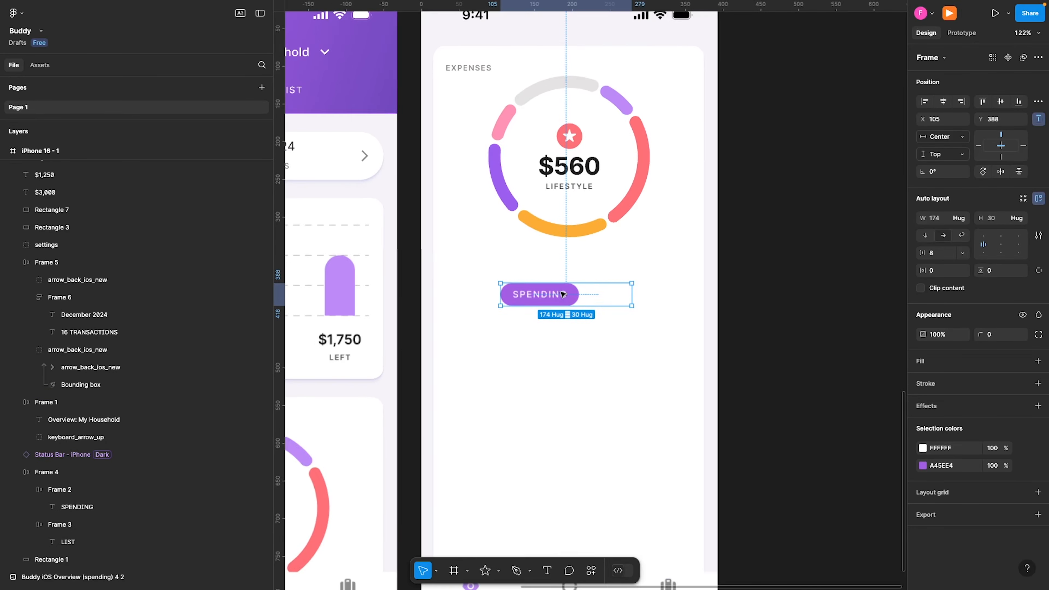
# - Recolour the SPENDING and LIST labels of the copied toggle to 5B5B5B
pyautogui.doubleClick(625, 296)
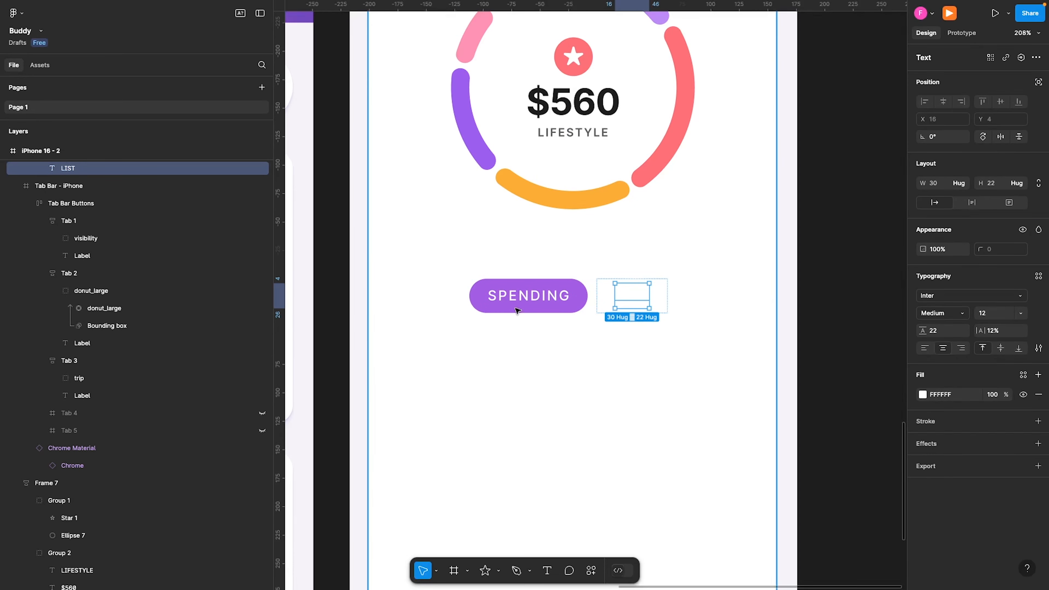
pyautogui.keyDown('shift'); pyautogui.click(519, 298); pyautogui.keyUp('shift')
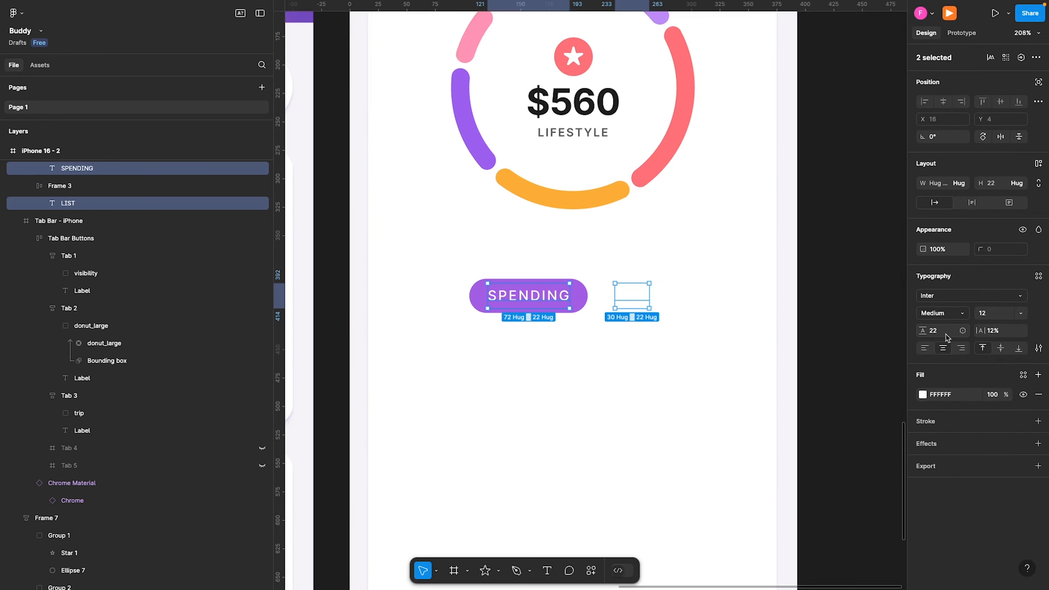
pyautogui.click(955, 395)
pyautogui.write('5b5b5b')
pyautogui.press('Return')
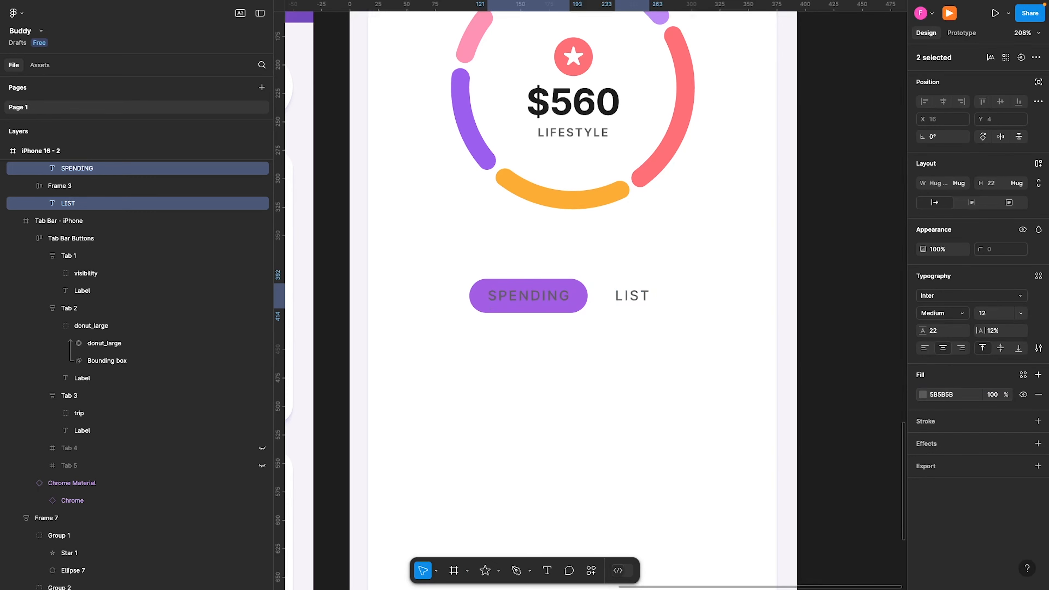
# - Hide the purple fill of the SPENDING pill in the copied toggle
pyautogui.click(483, 336)
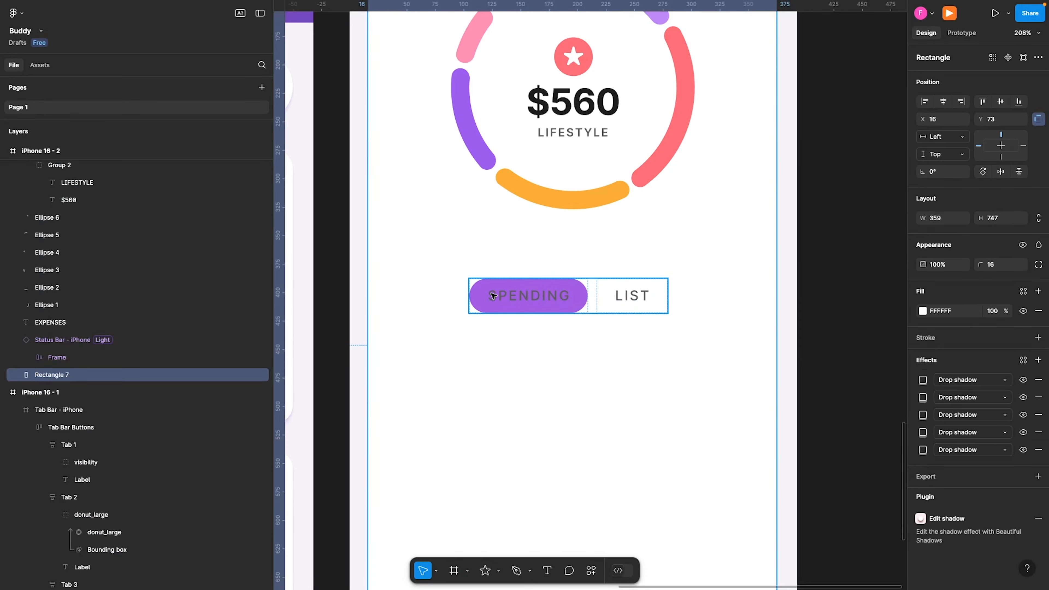
pyautogui.click(493, 295)
pyautogui.click(492, 295)
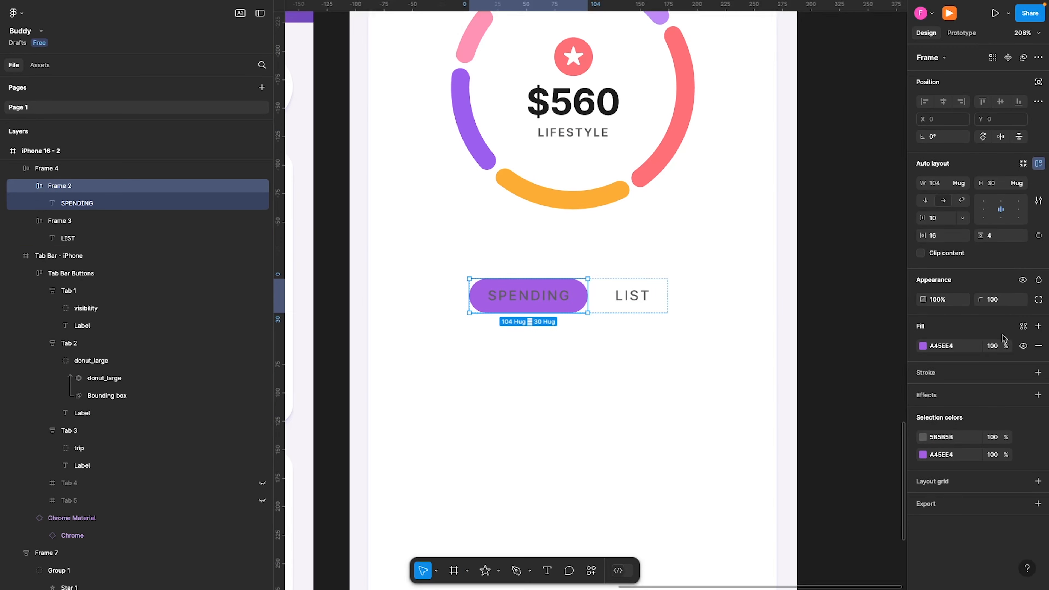
pyautogui.click(1022, 346)
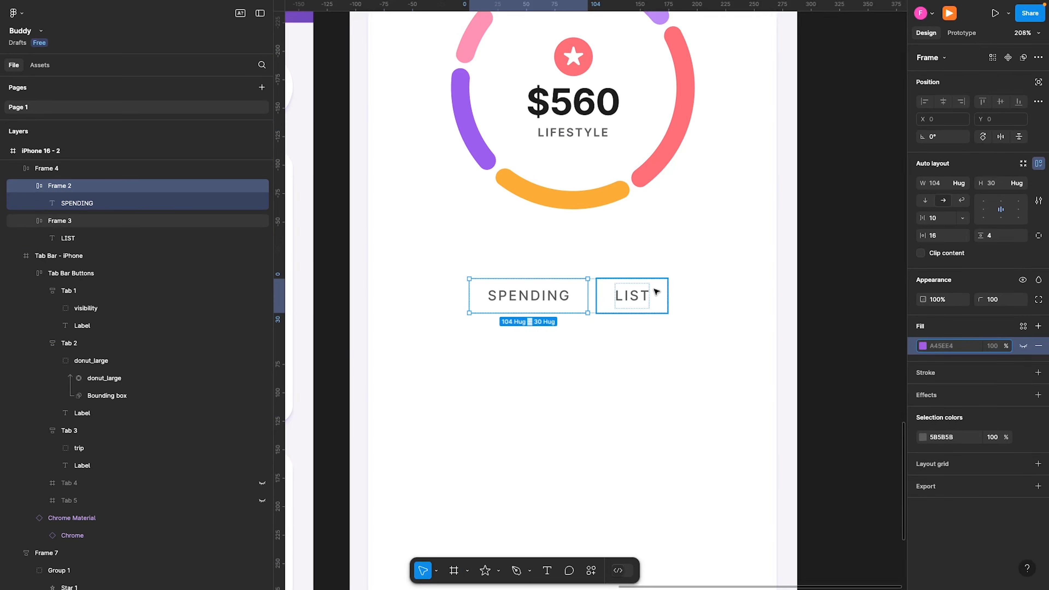
# - Show the LIST pill's hidden fill and change its colour to the near-white FFFEFF
pyautogui.click(631, 296)
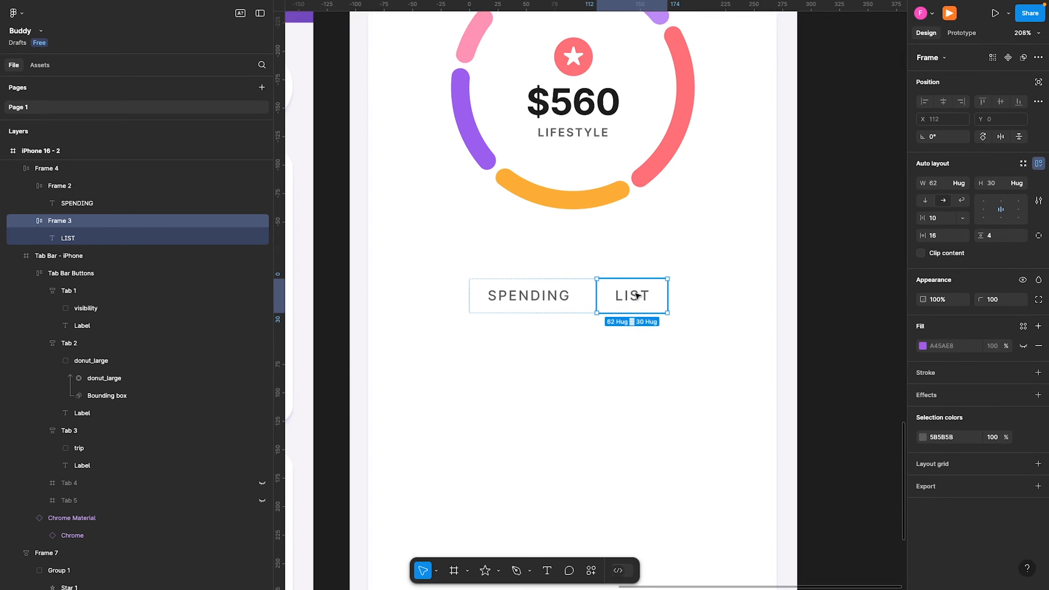
pyautogui.click(1023, 347)
pyautogui.click(921, 346)
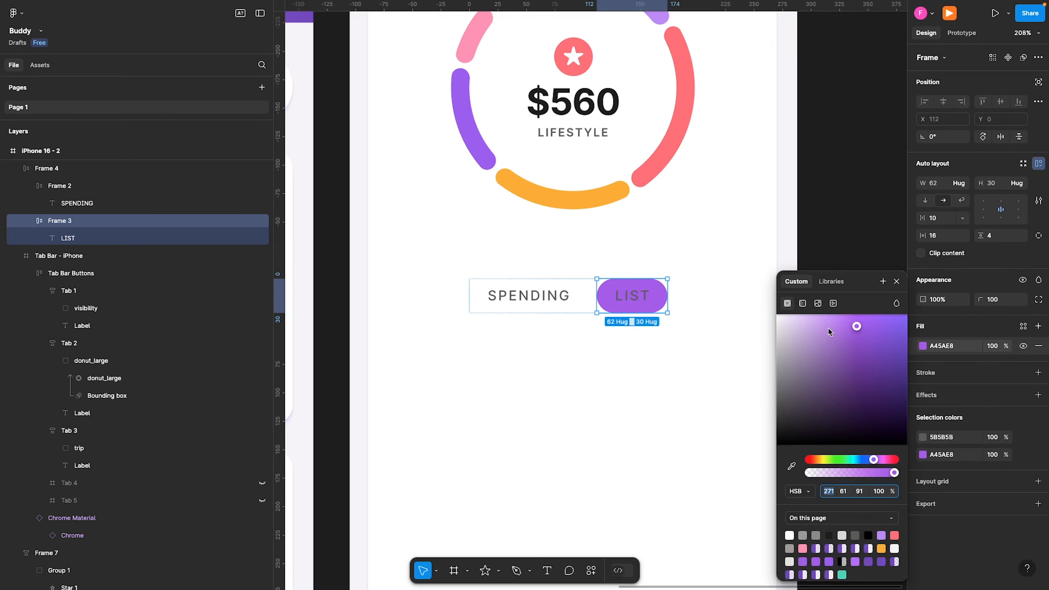
pyautogui.moveTo(843, 326); pyautogui.dragTo(765, 304)
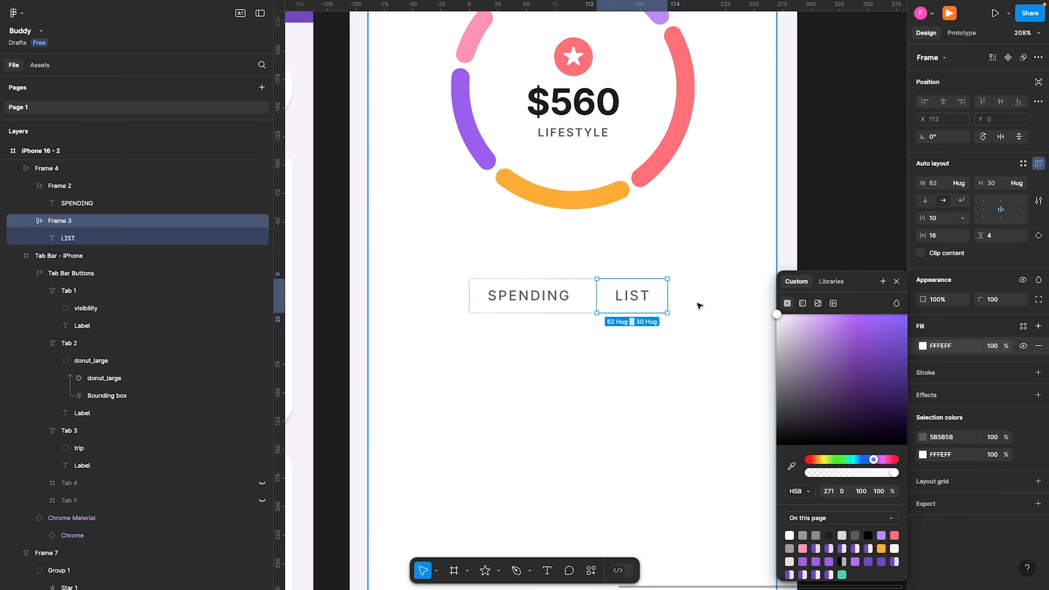
# - Replace the LIST label with CATEGORIES in capital letters
pyautogui.click(640, 301)
pyautogui.doubleClick(639, 298)
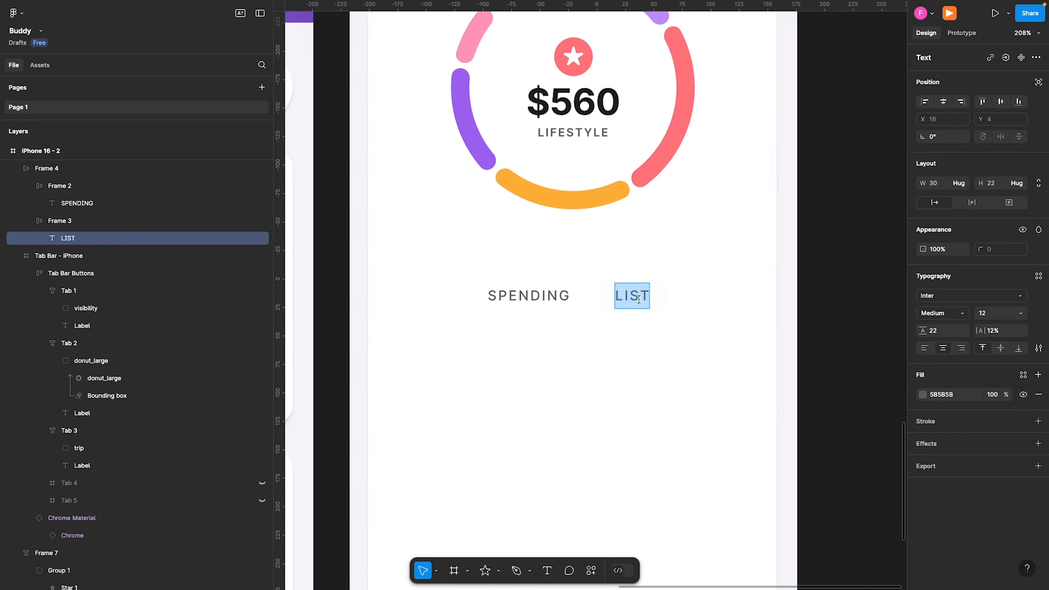
pyautogui.write('categ')
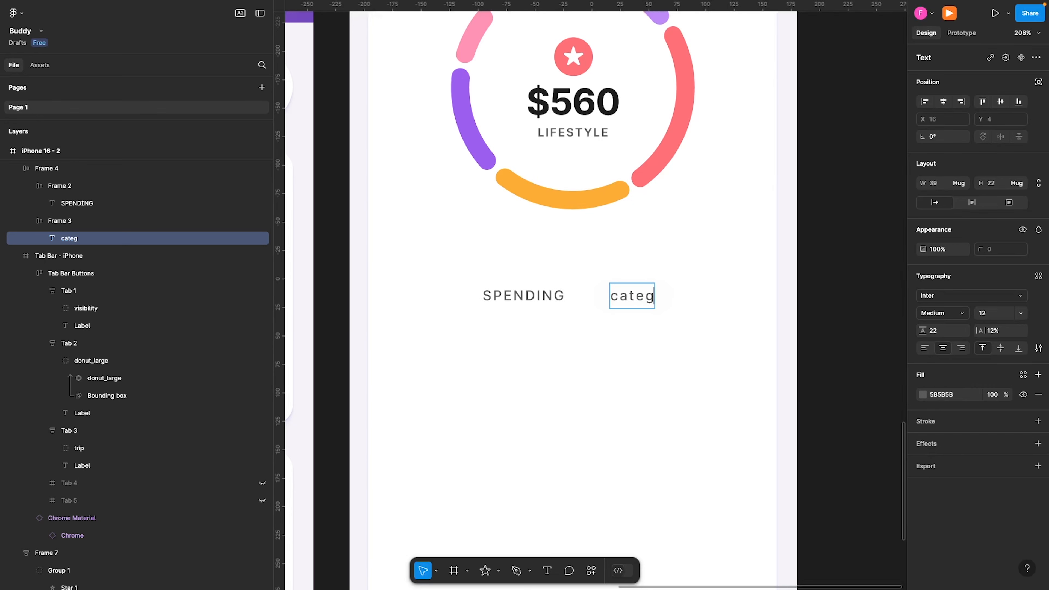
pyautogui.write('ories')
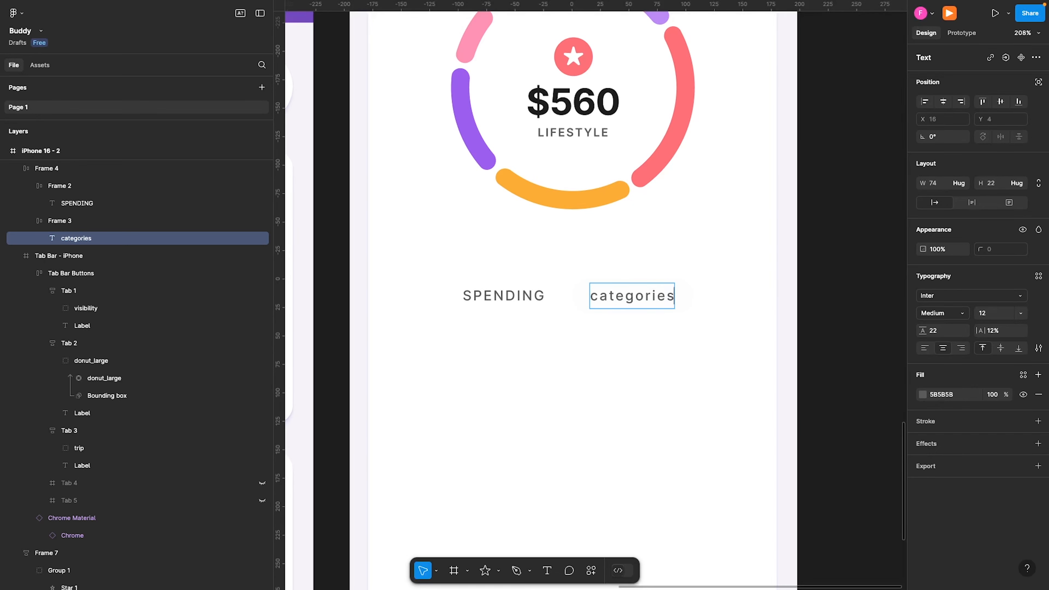
pyautogui.hotkey('ctrl', 'a')
pyautogui.write('Cate')
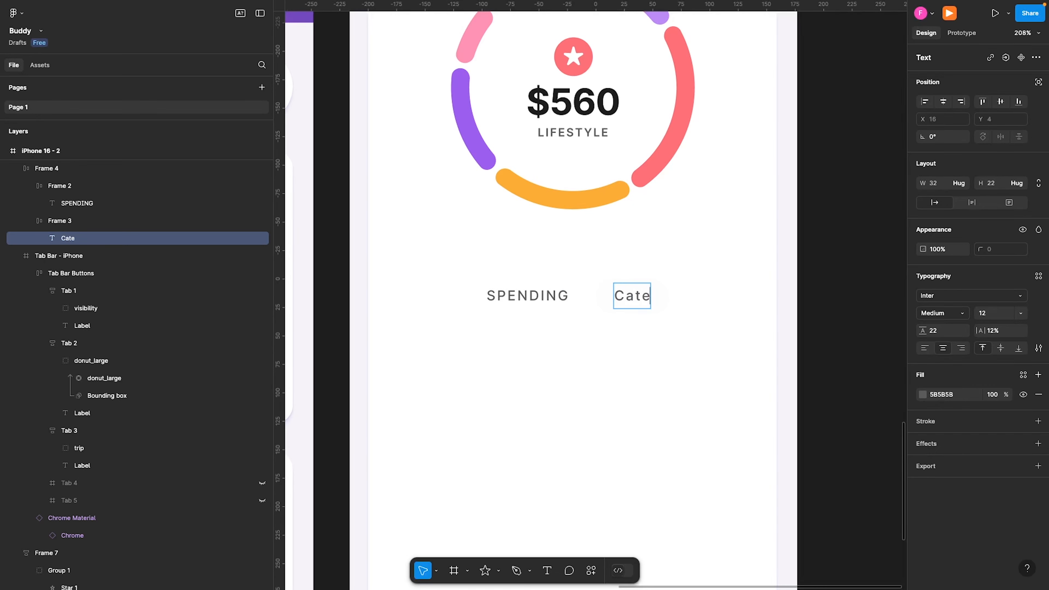
pyautogui.press('BackSpace')
pyautogui.press('BackSpace')
pyautogui.press('BackSpace')
pyautogui.press('BackSpace')
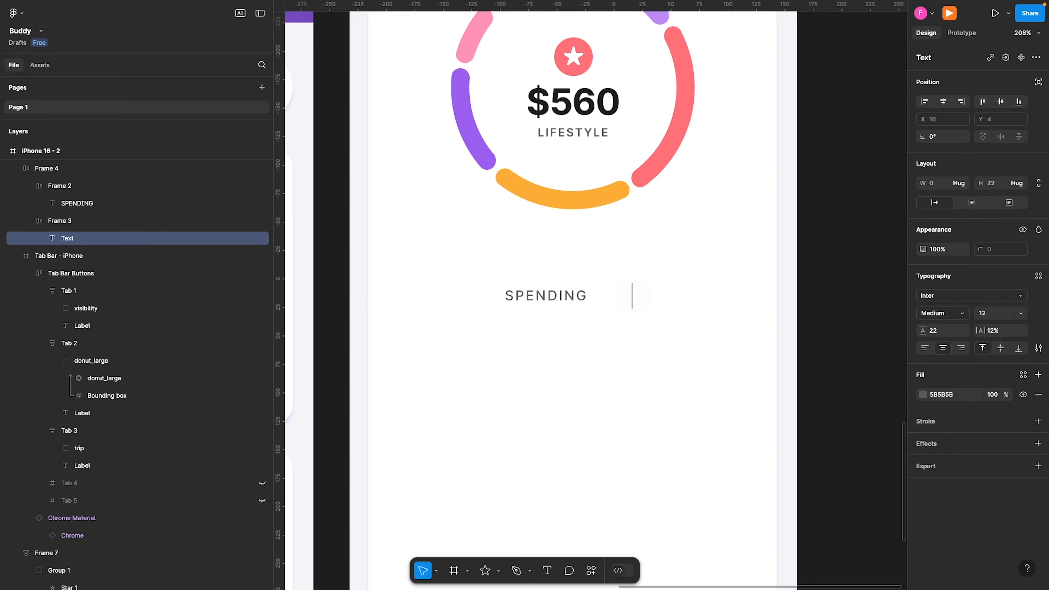
pyautogui.write('Cat')
pyautogui.press('BackSpace')
pyautogui.press('BackSpace')
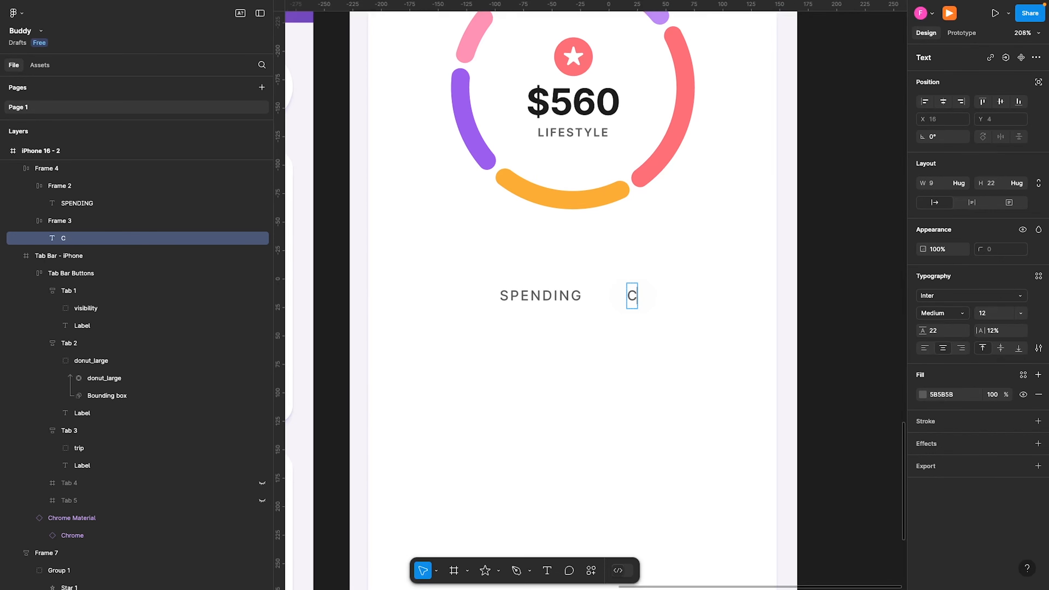
pyautogui.write('AT')
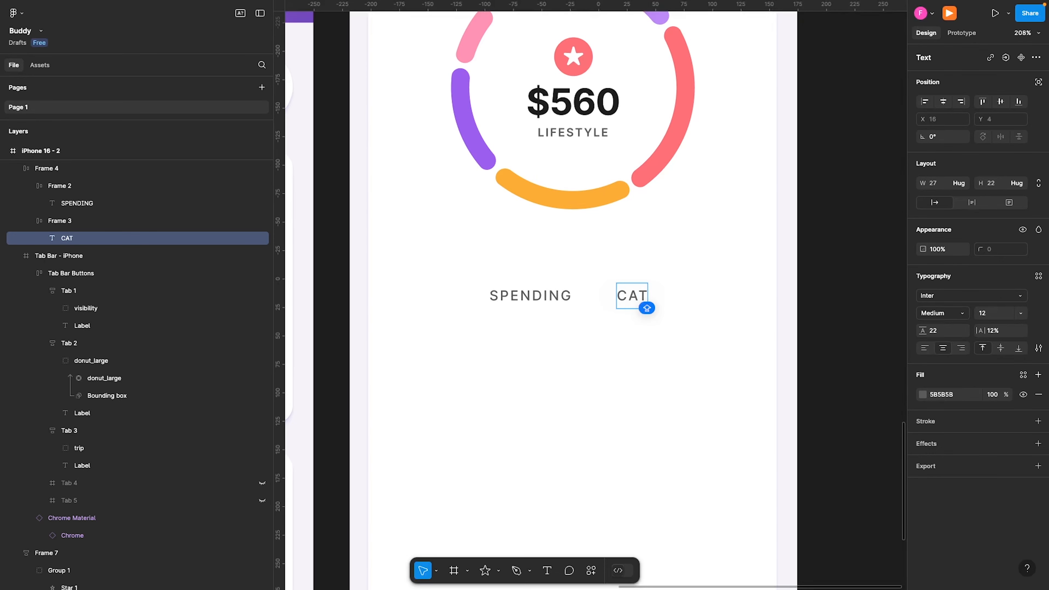
pyautogui.write('EGORIES')
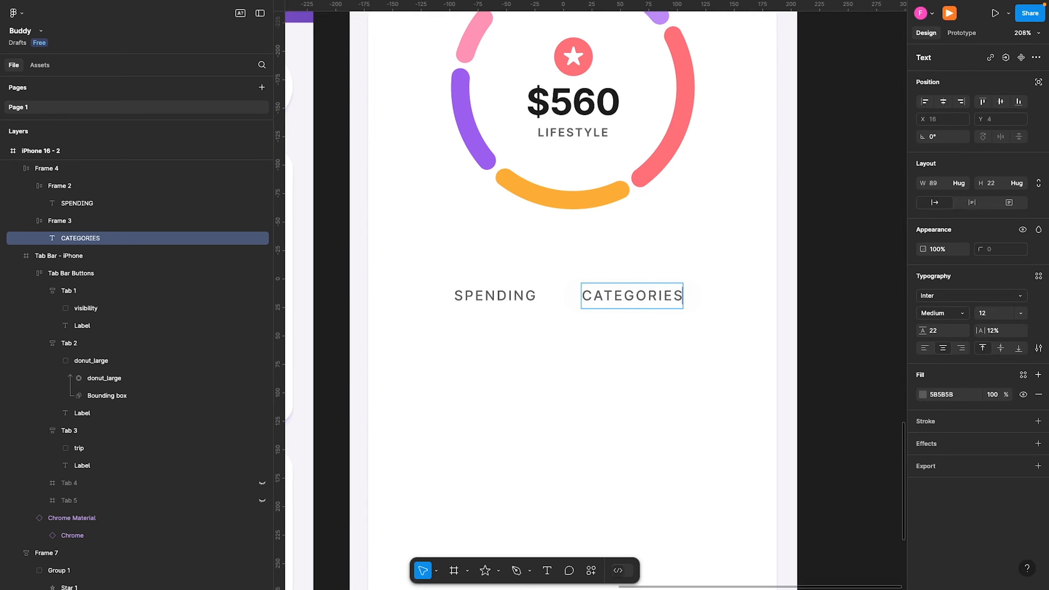
pyautogui.press('Escape')
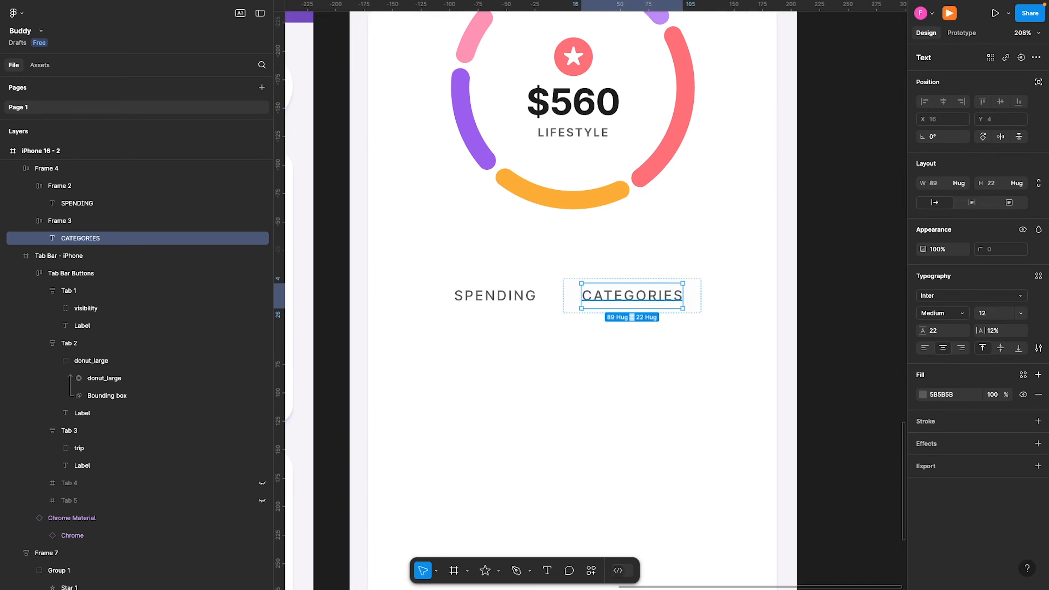
# - Set the fill of the pill around CATEGORIES to the light grey-lilac F4F1F8 and deselect it
pyautogui.click(139, 208)
pyautogui.click(111, 226)
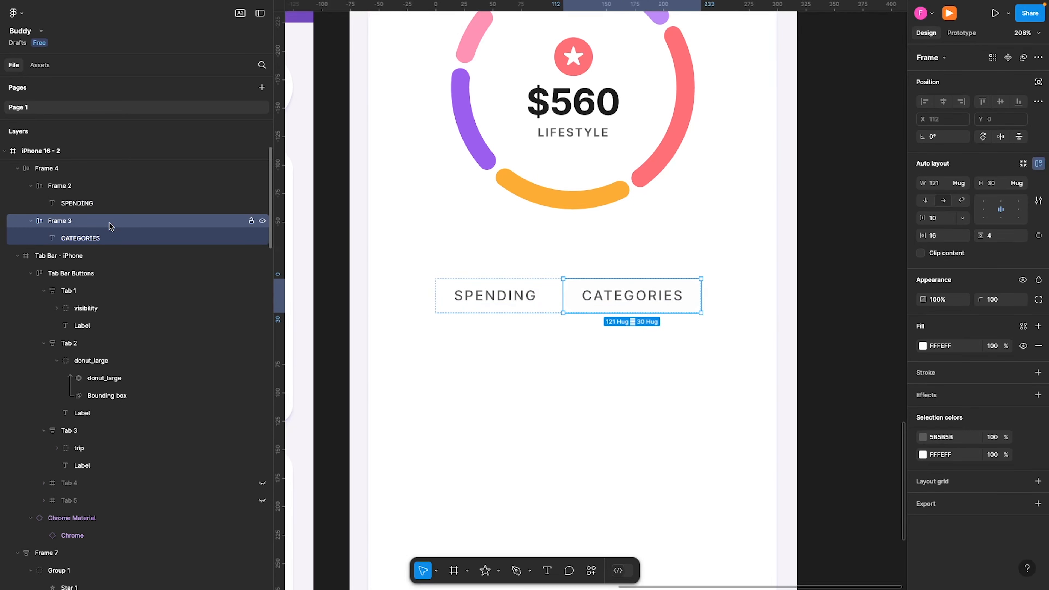
pyautogui.click(923, 346)
pyautogui.moveTo(781, 316); pyautogui.dragTo(779, 322)
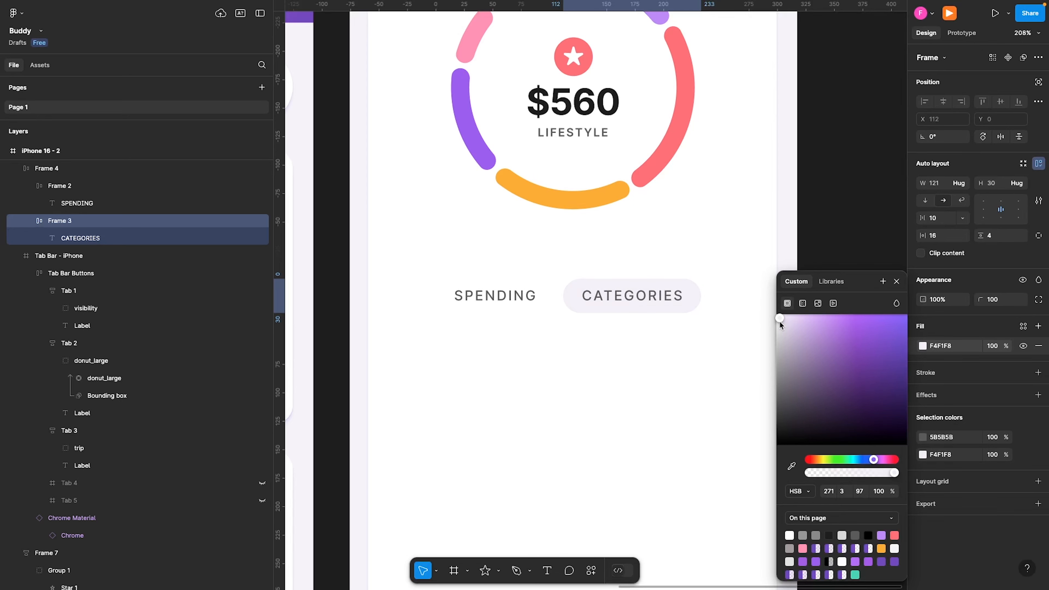
pyautogui.click(896, 281)
pyautogui.click(877, 239)
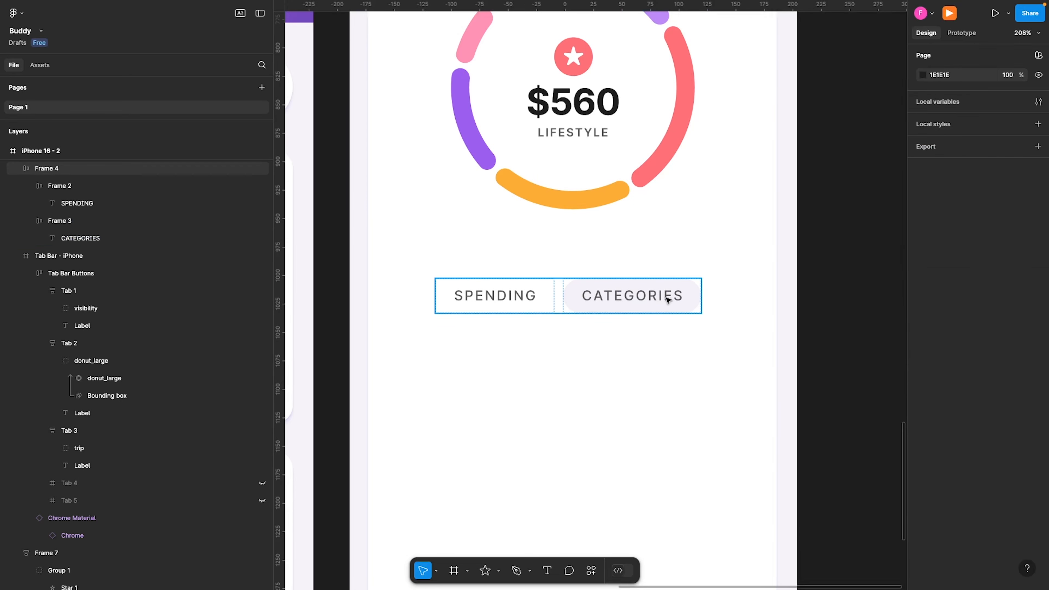
pyautogui.hscroll(5, 656, 304)
pyautogui.scroll(-3, 619, 320)
pyautogui.moveTo(499, 346); pyautogui.dragTo(656, 346)
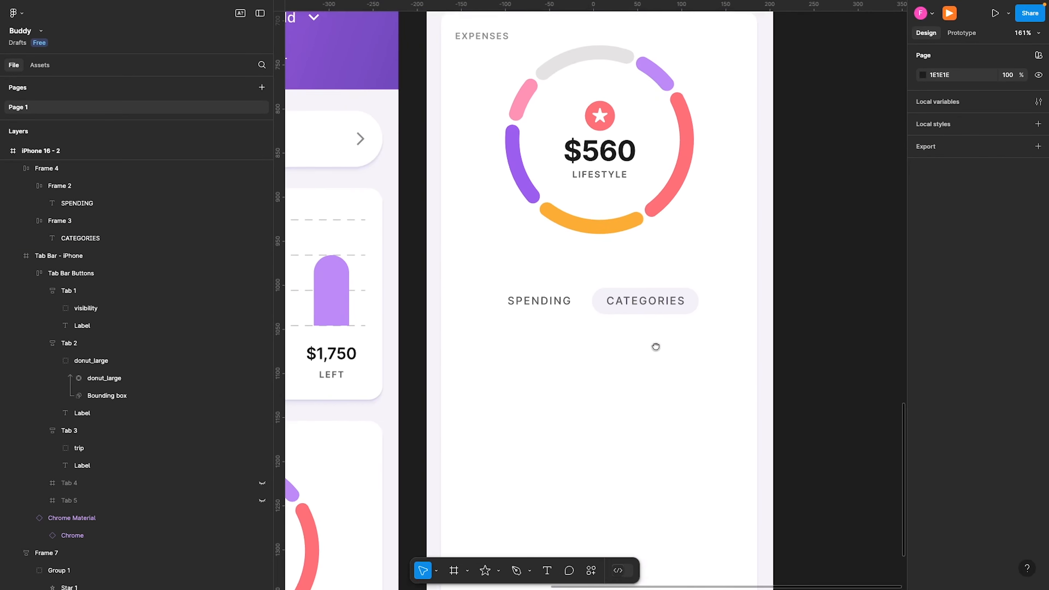
# - Move the SPENDING/CATEGORIES toggle on the second screen up beneath the donut chart, to Y 359
pyautogui.scroll(-5, 656, 346)
pyautogui.click(643, 315)
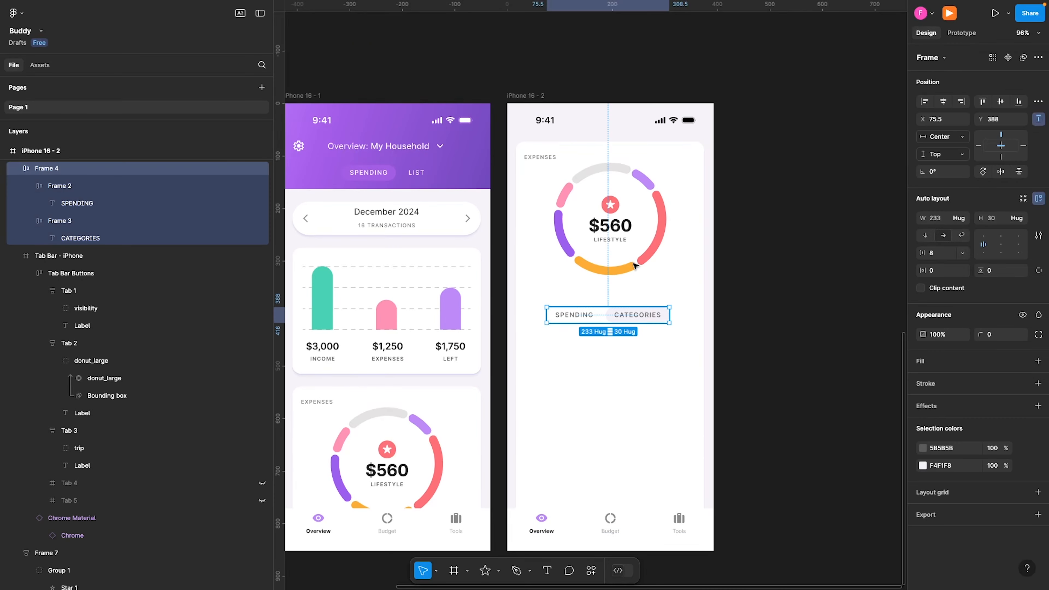
pyautogui.hotkey('shift', 'Up')
pyautogui.hotkey('shift', 'Up')
pyautogui.hotkey('shift', 'Up')
pyautogui.hotkey('shift', 'Up')
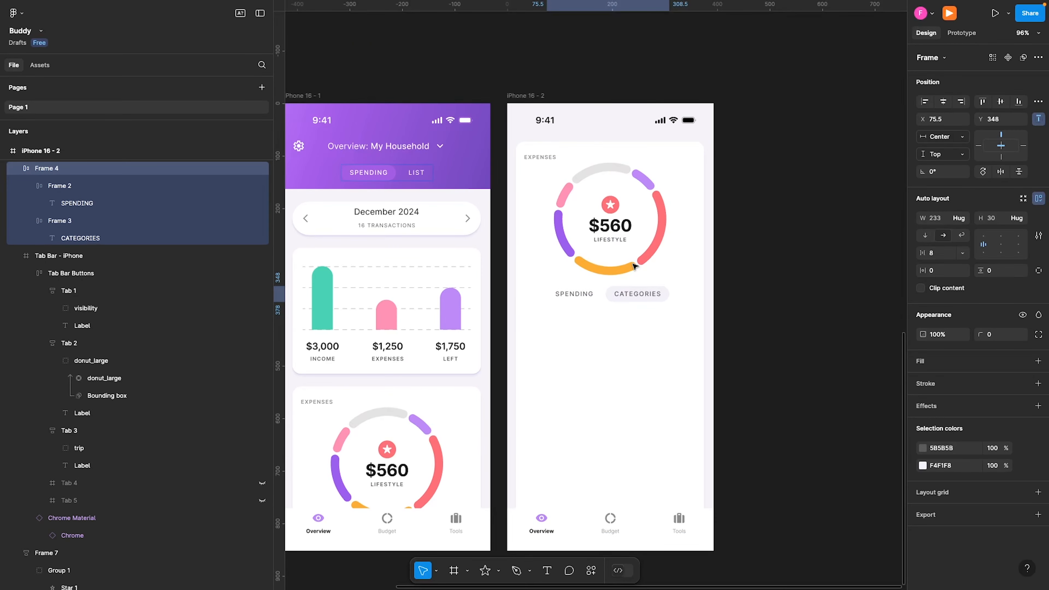
pyautogui.hotkey('shift', 'Down')
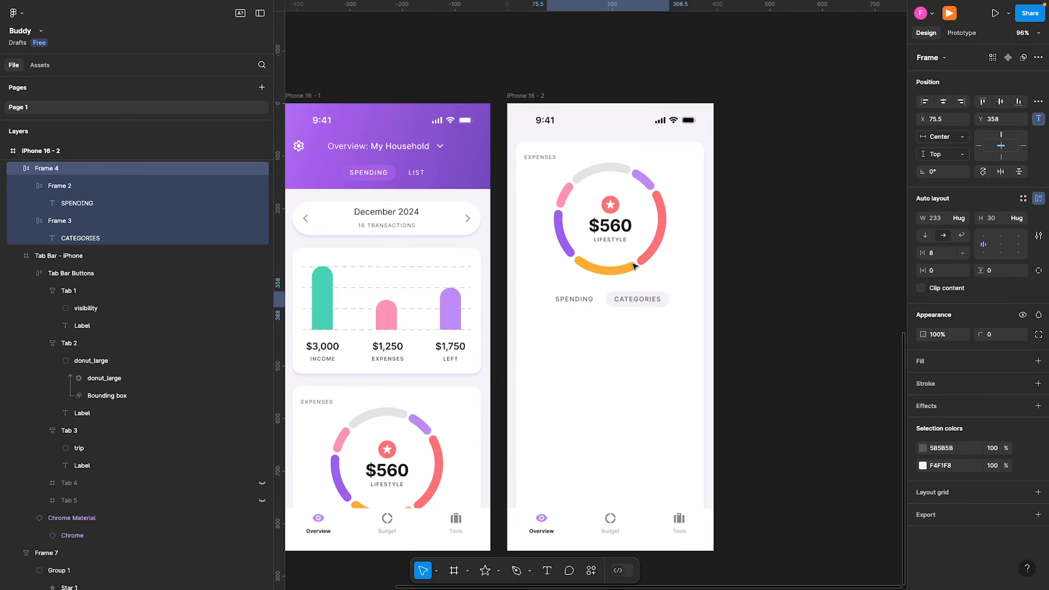
pyautogui.press('Down')
# - Copy a dashed grid line from the first screen's bar chart to below the toggle and centre it horizontally on the second screen
pyautogui.keyDown('ctrl'); pyautogui.scroll(5, 598, 323); pyautogui.keyUp('ctrl')
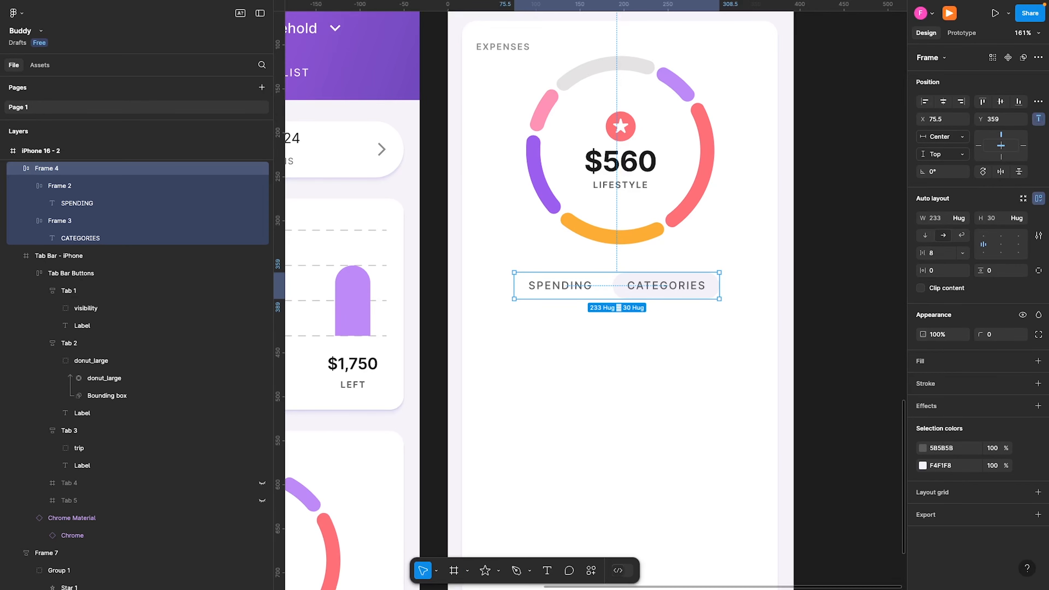
pyautogui.click(618, 358)
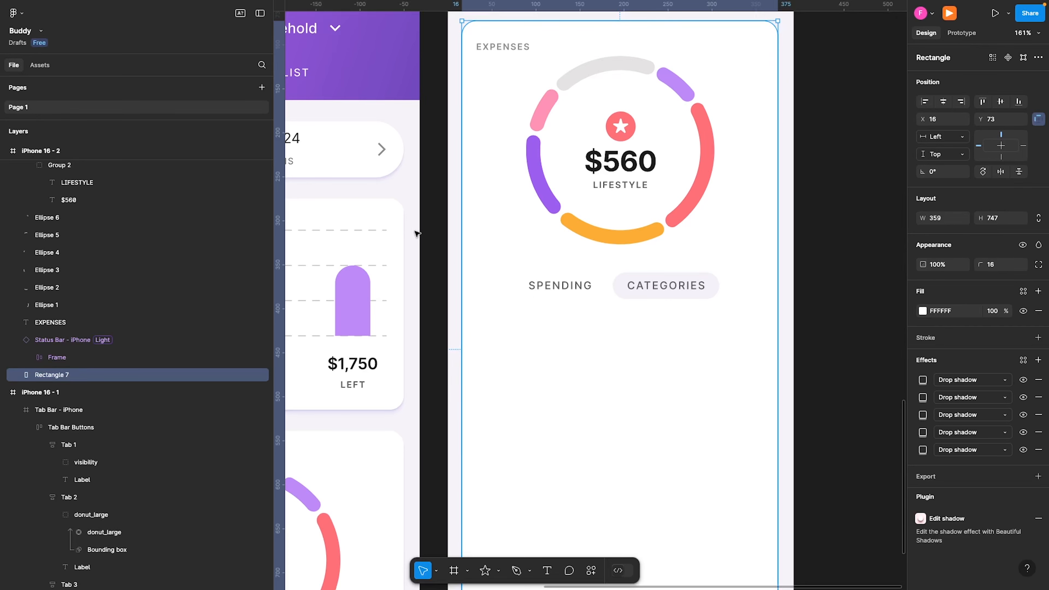
pyautogui.click(373, 231)
pyautogui.moveTo(373, 231); pyautogui.dragTo(732, 352)
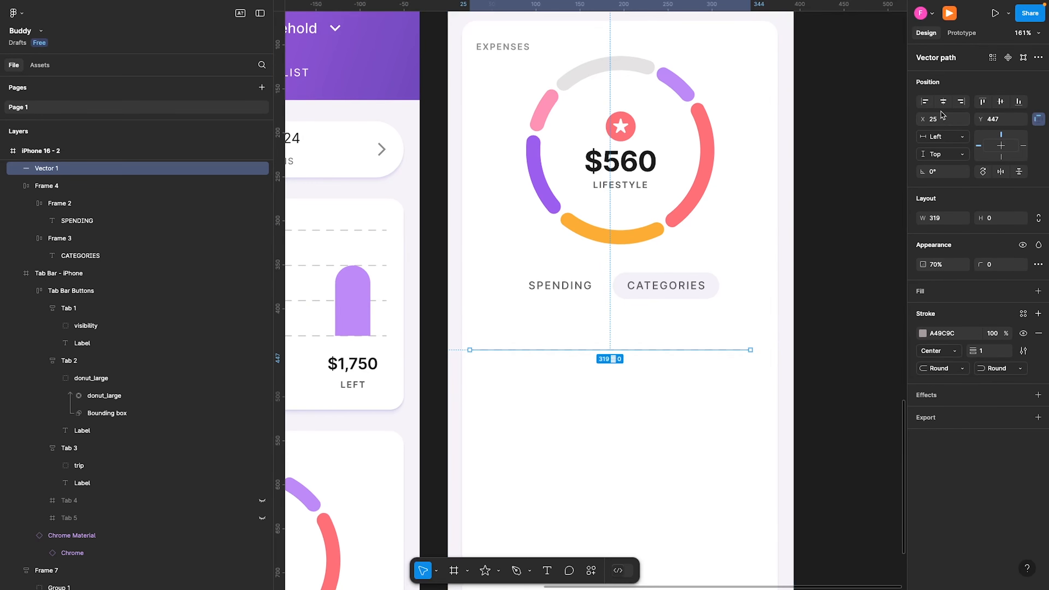
pyautogui.click(943, 101)
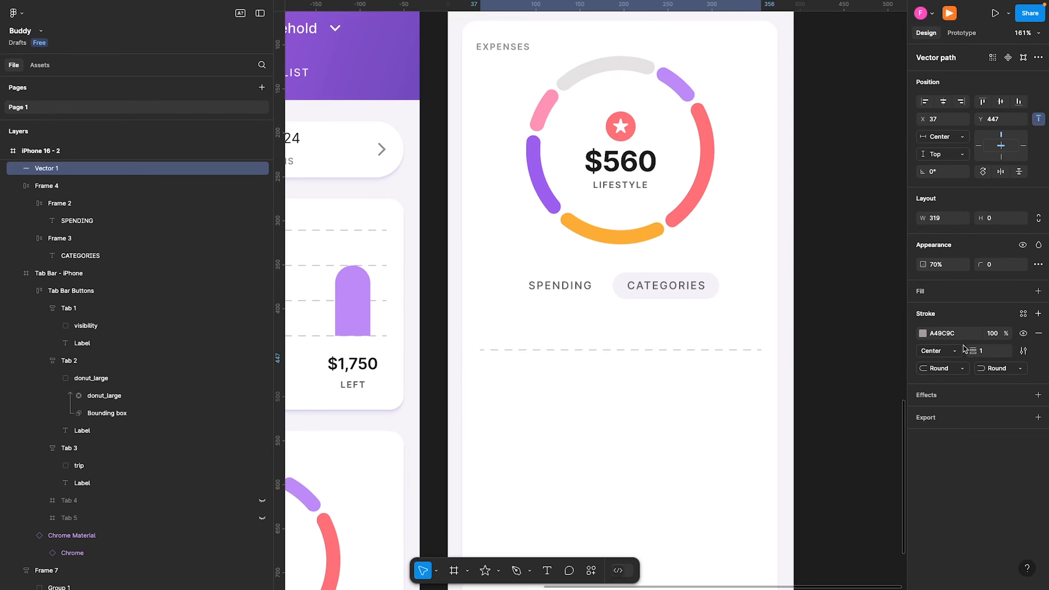
# - Change the copied line's stroke style from dashed to Solid
pyautogui.click(1023, 350)
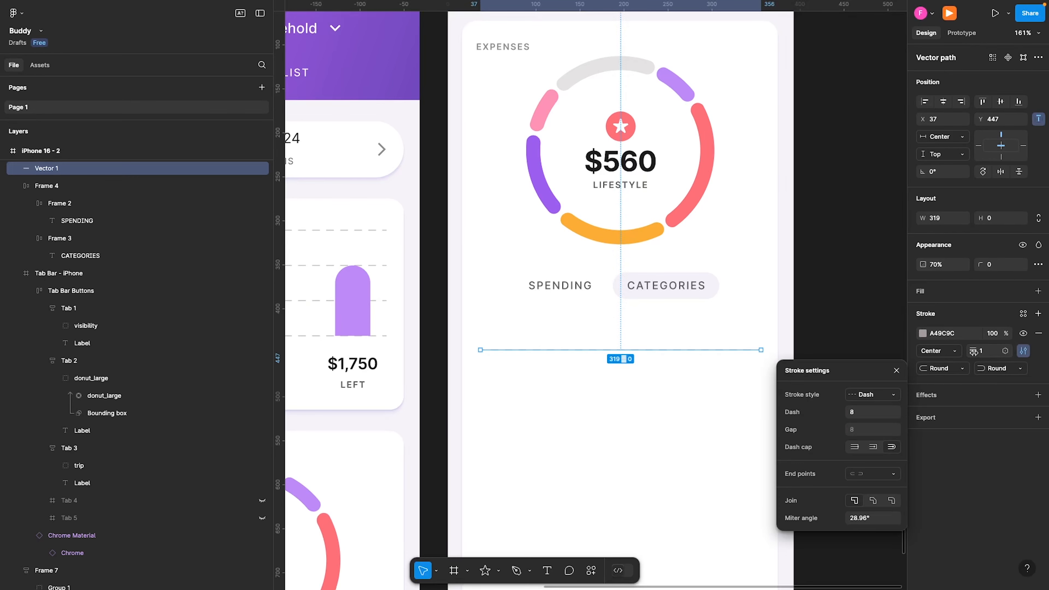
pyautogui.click(884, 394)
pyautogui.click(881, 382)
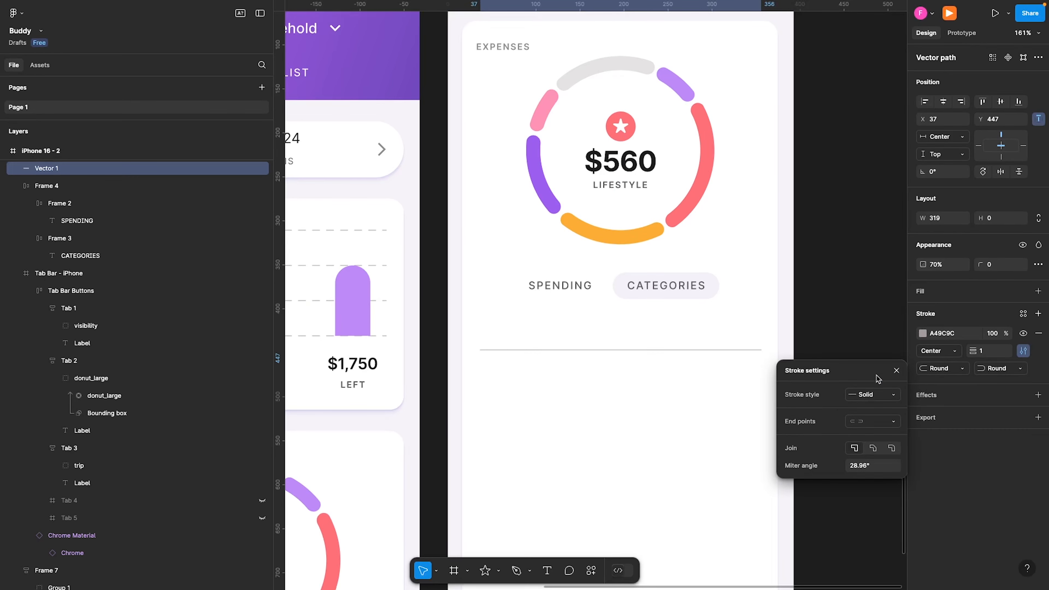
# - Try a stroke weight of 0.5 on the divider line below the toggle
pyautogui.click(987, 353)
pyautogui.write('0.')
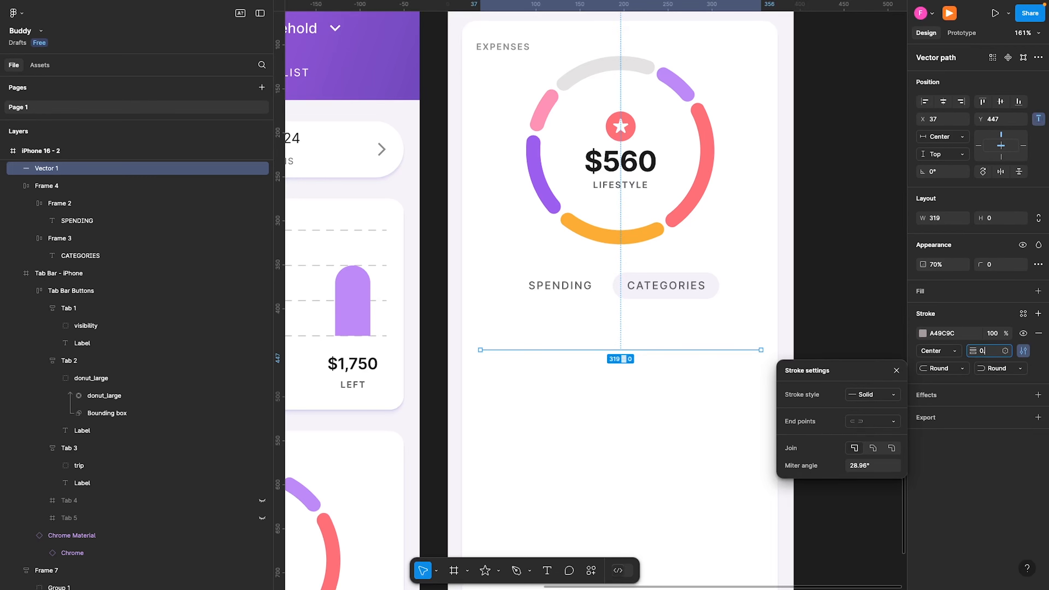
pyautogui.write('5')
pyautogui.press('Return')
pyautogui.click(896, 370)
pyautogui.click(849, 326)
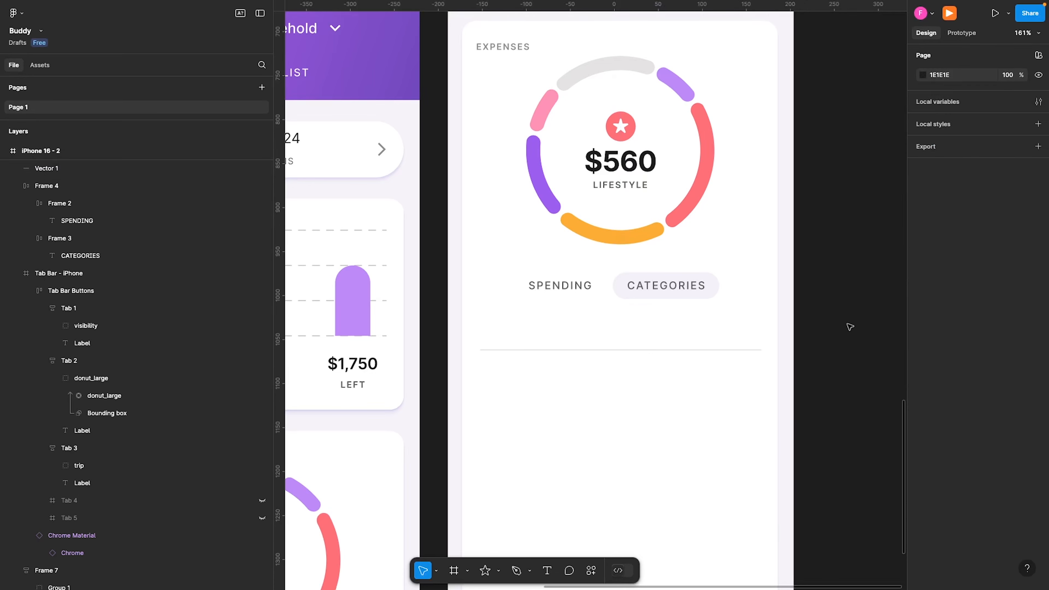
# - Set the divider line's stroke weight to 1 and its stroke colour to the light grey E3DBDB
pyautogui.click(664, 350)
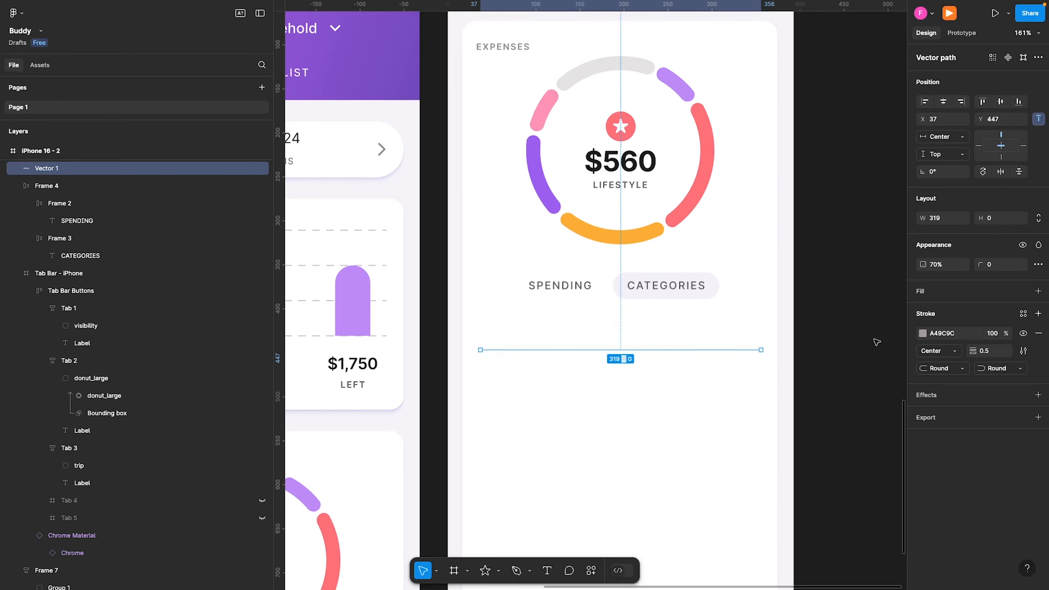
pyautogui.click(986, 351)
pyautogui.write('1')
pyautogui.press('Return')
pyautogui.click(922, 333)
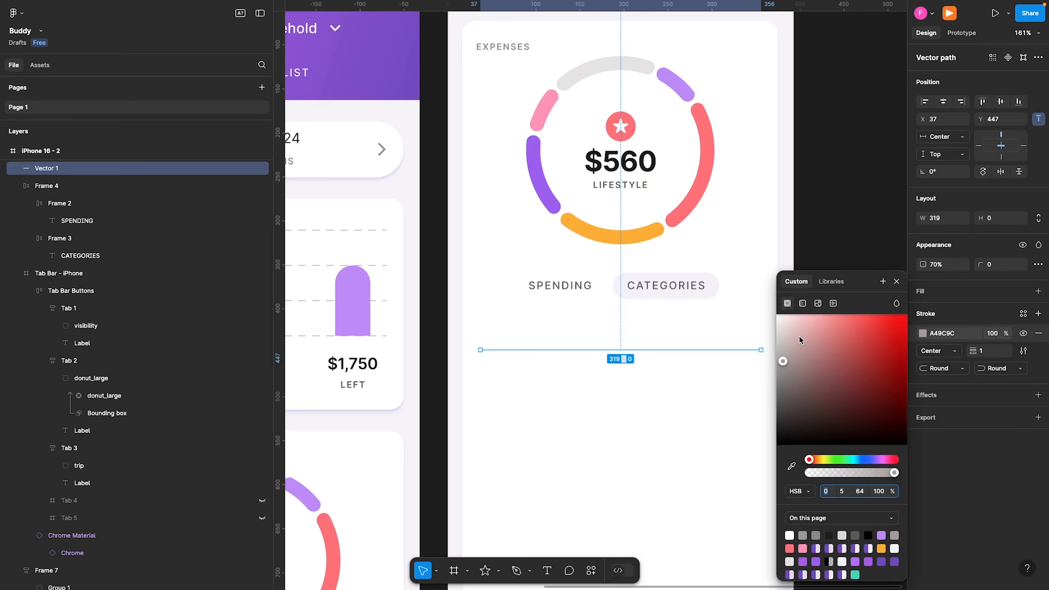
pyautogui.moveTo(781, 359); pyautogui.dragTo(780, 332)
pyautogui.click(895, 282)
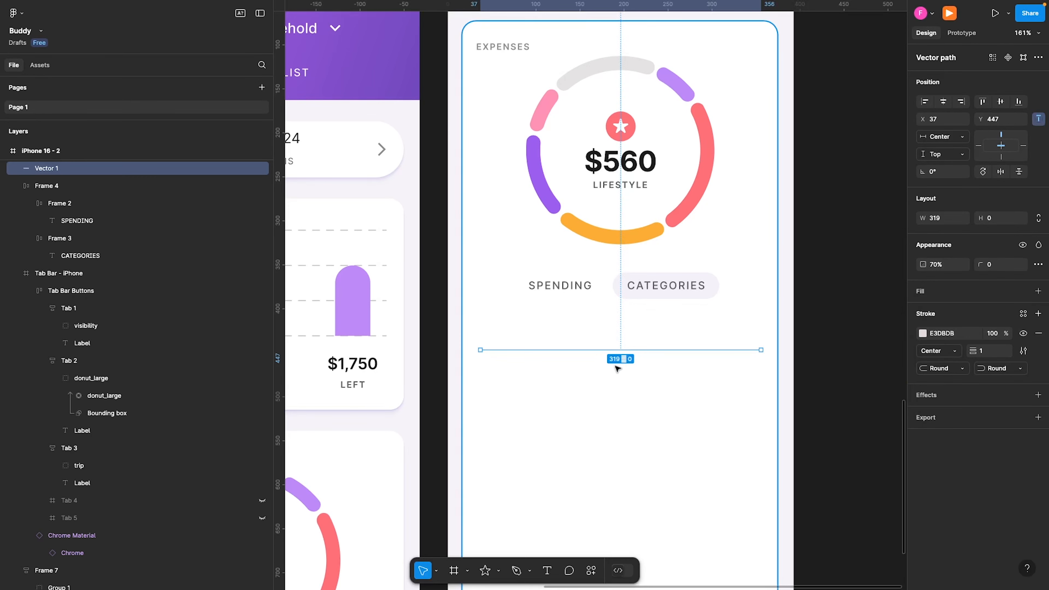
# - Draw a circle about 28 px wide just below the divider's left end, at about X 47, Y 467
pyautogui.click(563, 395)
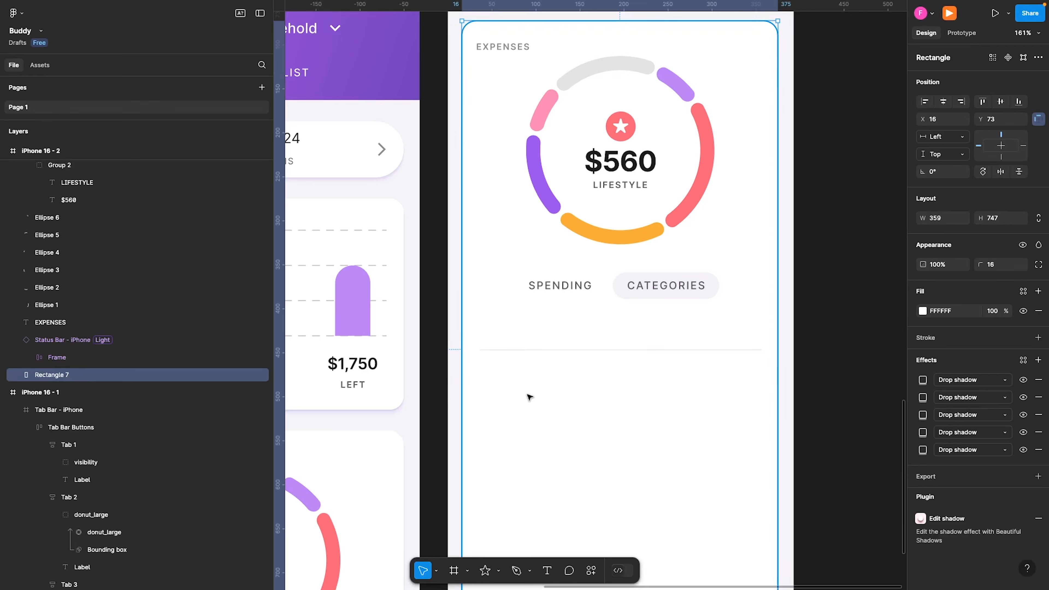
pyautogui.press('o')
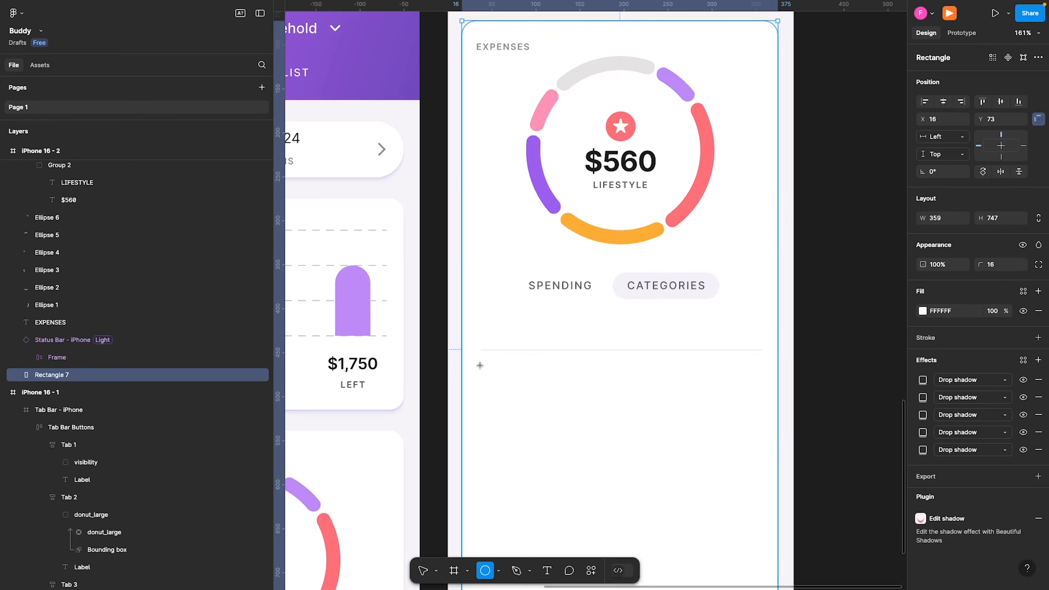
pyautogui.moveTo(489, 367); pyautogui.dragTo(514, 391)
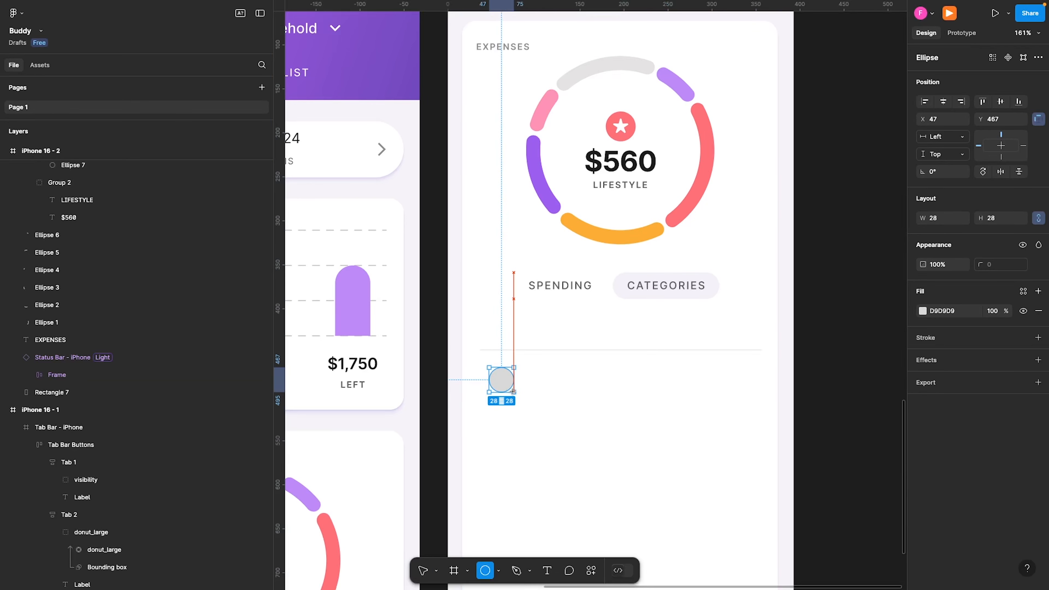
pyautogui.keyDown('shift'); pyautogui.click(546, 350); pyautogui.keyUp('shift')
pyautogui.click(500, 380)
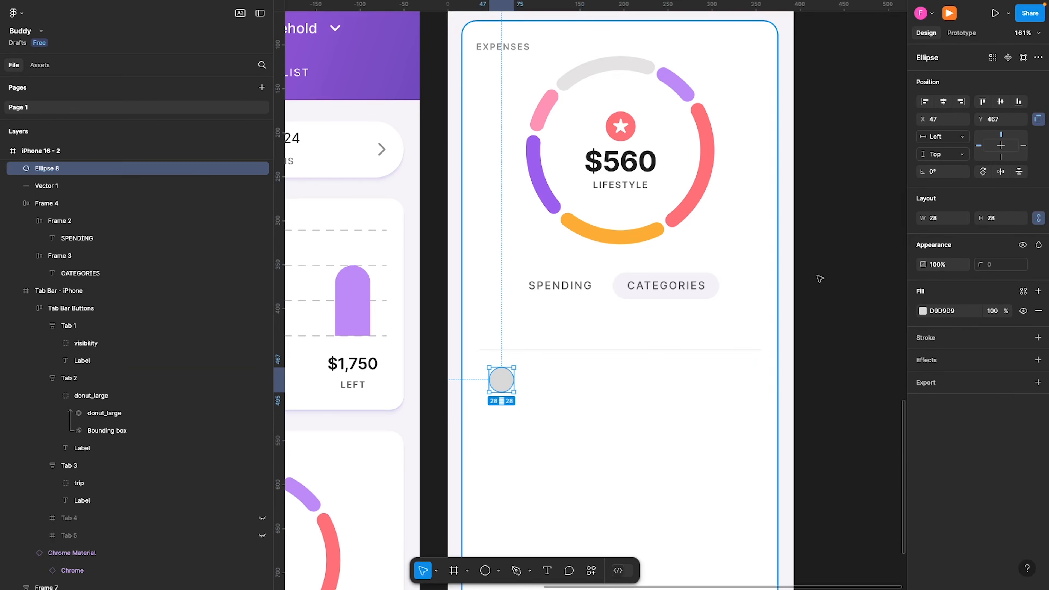
# - Try sizes of 30 and 24 for the grey circle, then set it back to 28
pyautogui.click(999, 218)
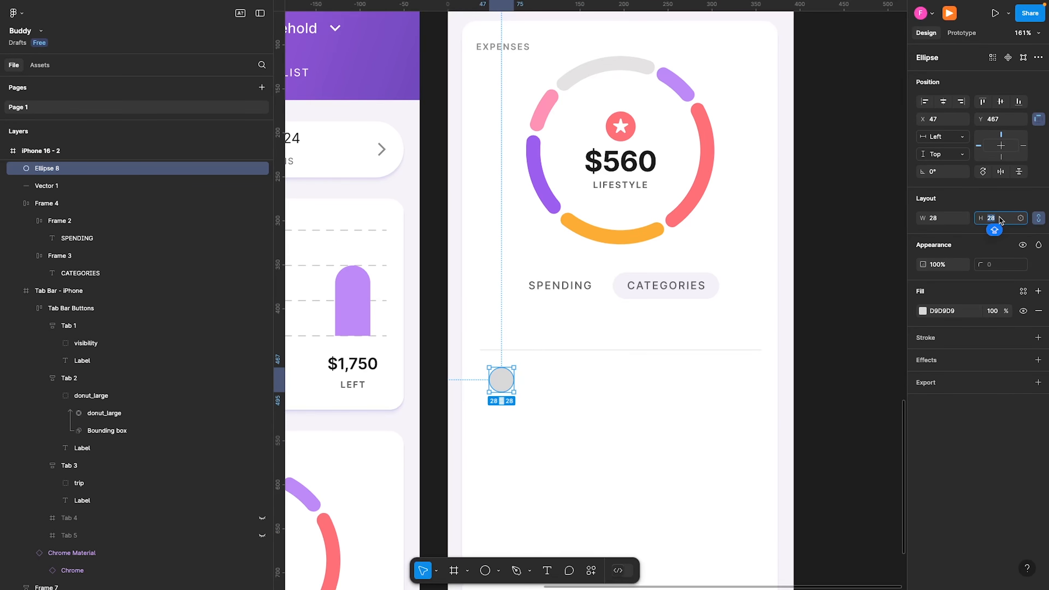
pyautogui.write('30')
pyautogui.press('Return')
pyautogui.click(996, 219)
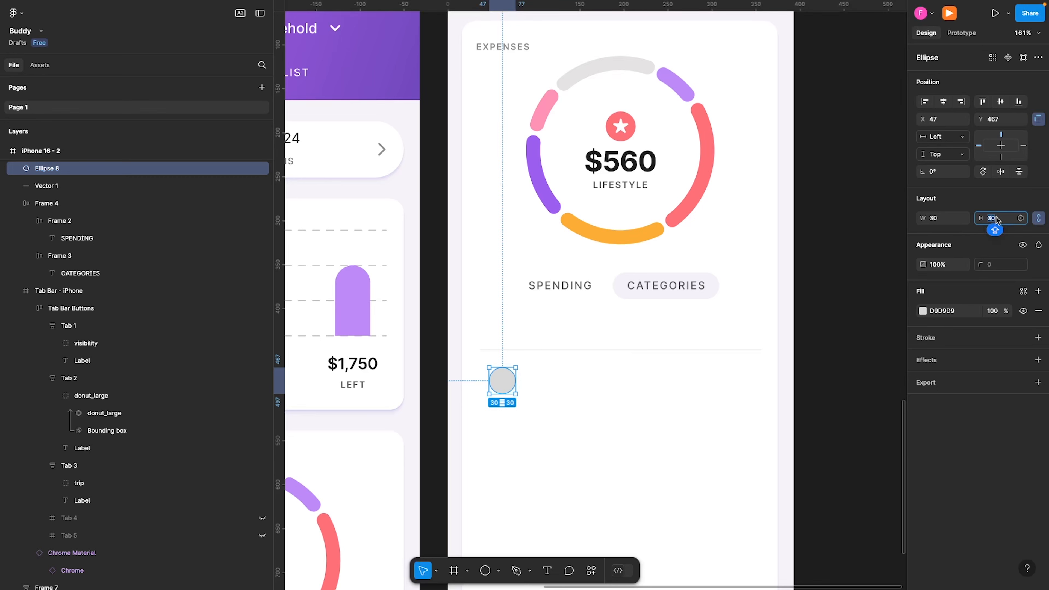
pyautogui.write('24')
pyautogui.press('Return')
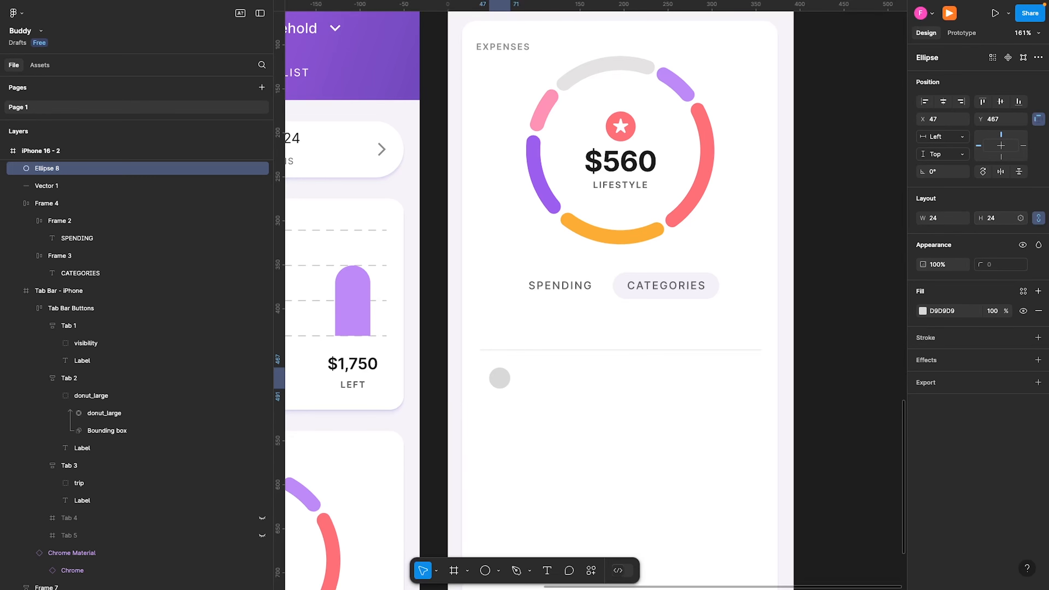
pyautogui.click(996, 219)
pyautogui.write('28')
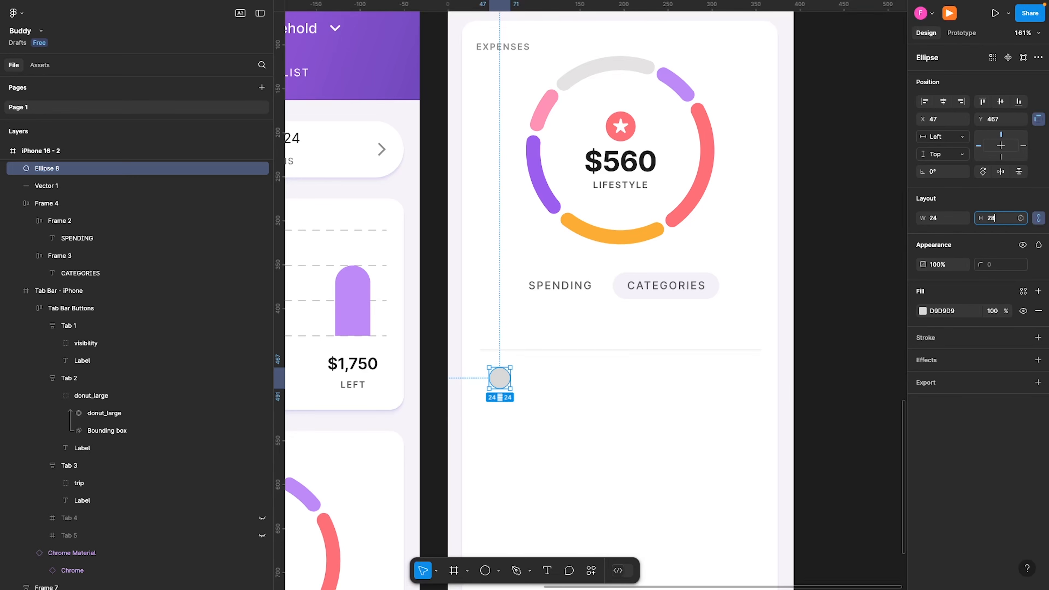
pyautogui.press('Return')
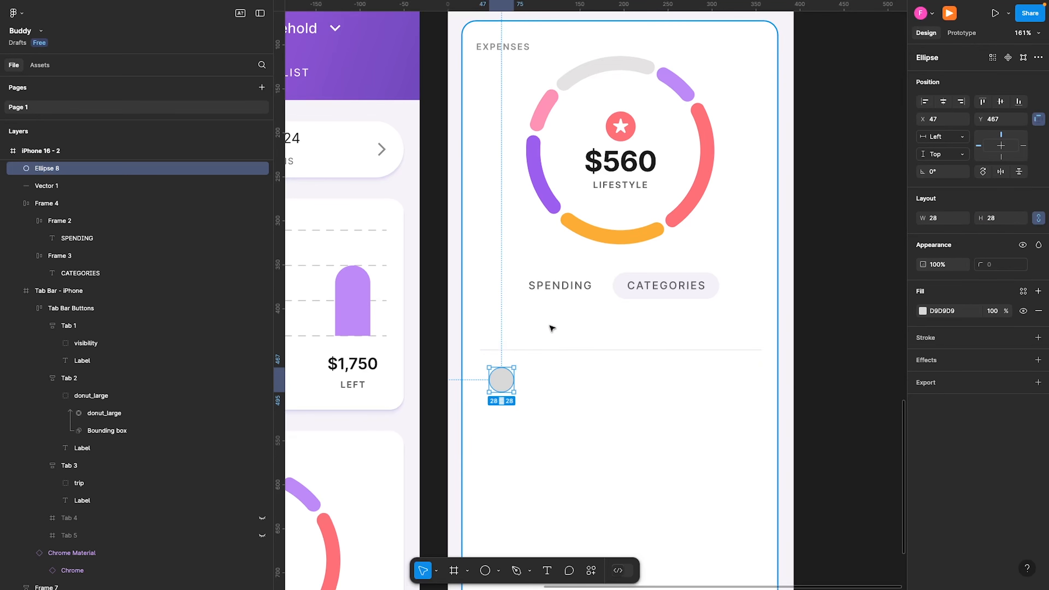
# - Fill the circle with the coral FE7077 sampled from the donut chart's ring
pyautogui.press('i')
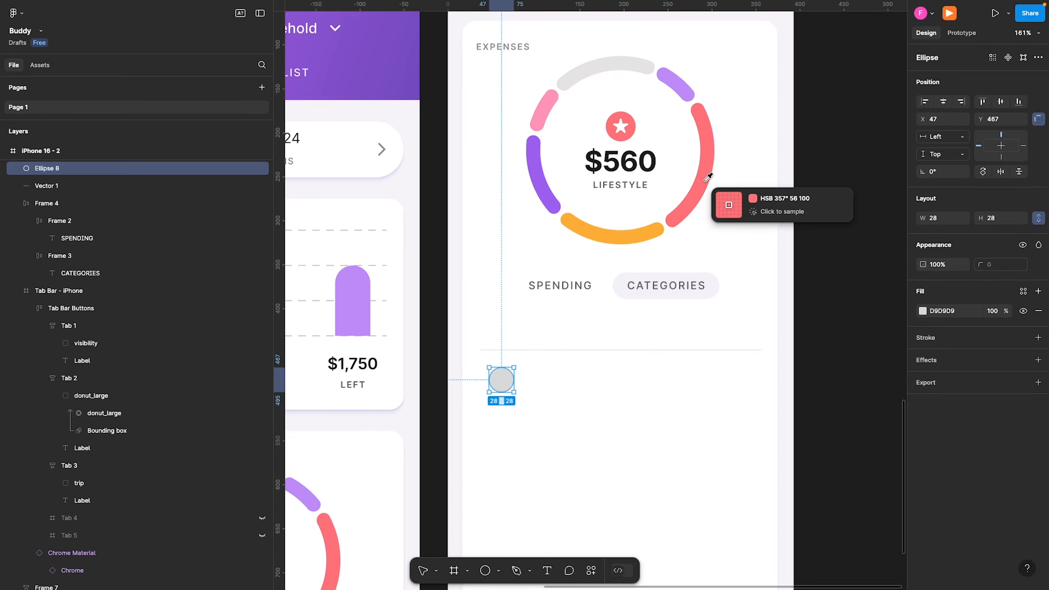
pyautogui.click(702, 176)
# - Open the Material Symbols plugin, move it clear of the canvas artwork and set the symbols' Fill to On
pyautogui.click(590, 570)
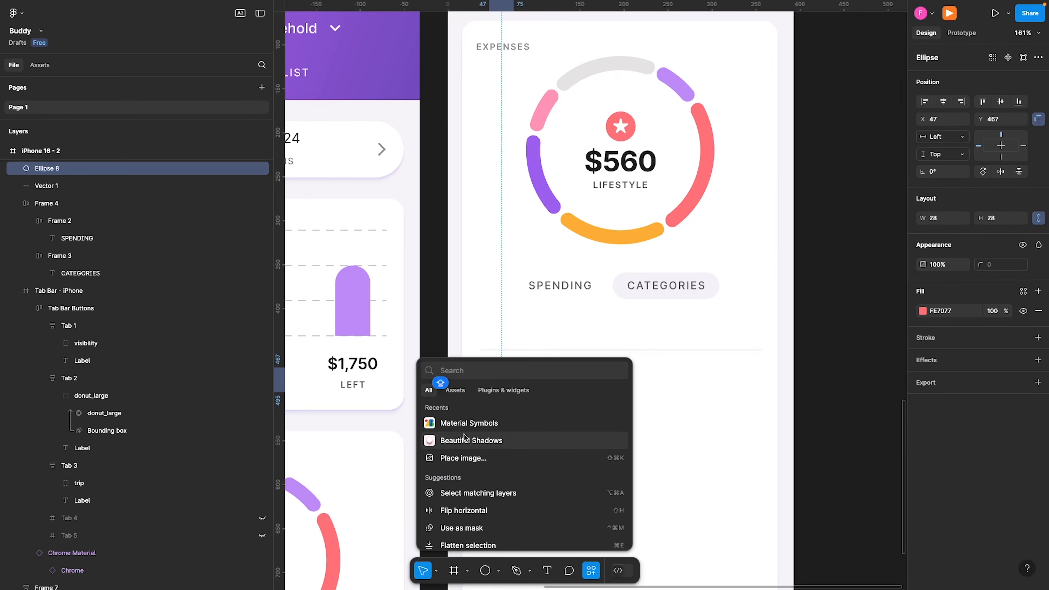
pyautogui.click(487, 429)
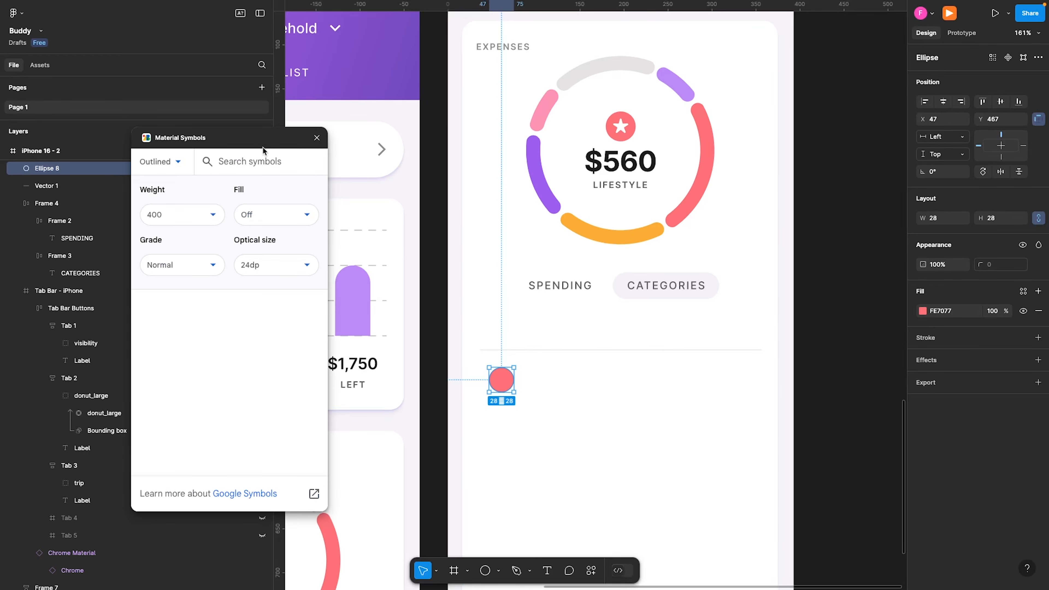
pyautogui.moveTo(265, 137); pyautogui.dragTo(198, 115)
pyautogui.click(216, 191)
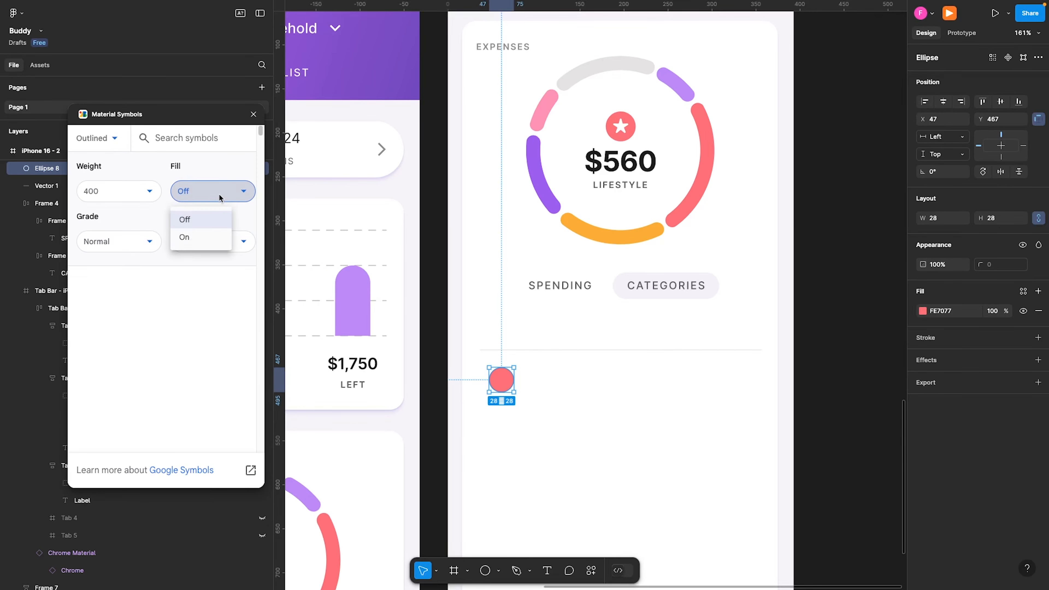
pyautogui.click(206, 237)
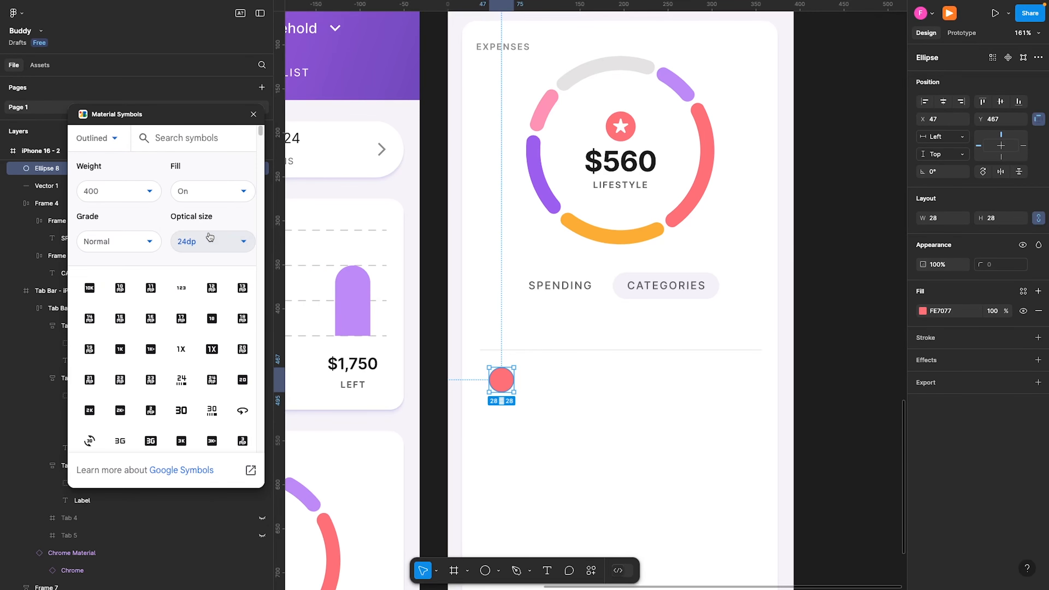
# - Search the symbols for BOX and place the gift box icon over the coral circle
pyautogui.click(165, 142)
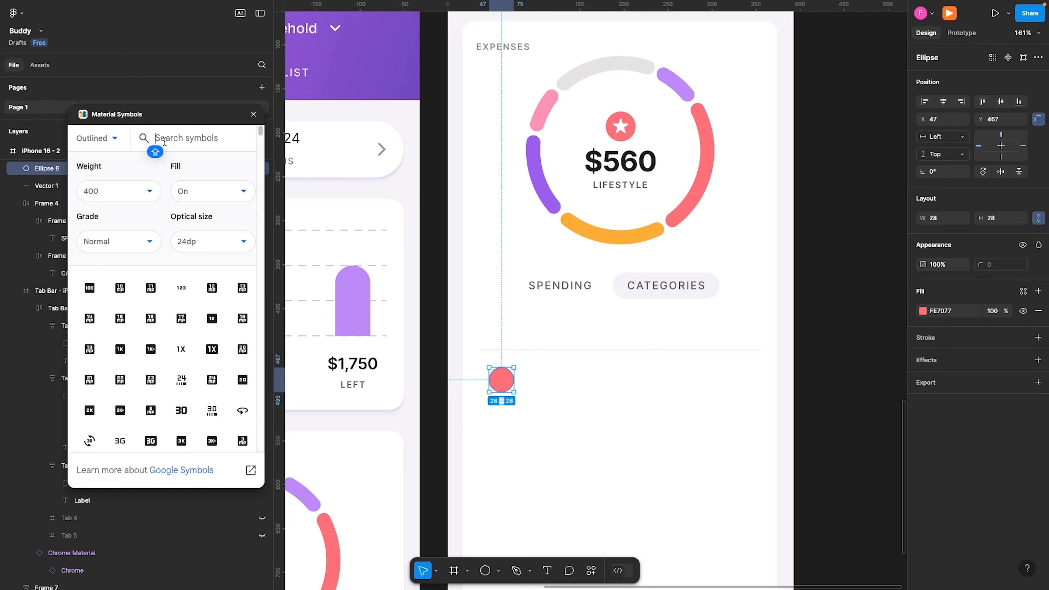
pyautogui.write('BOX')
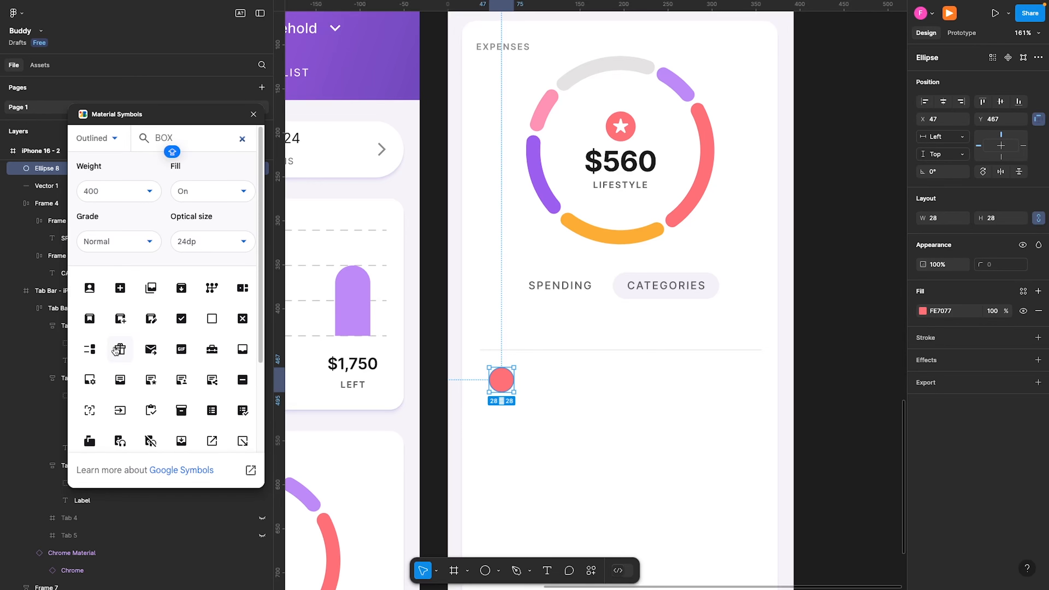
pyautogui.moveTo(117, 351); pyautogui.dragTo(492, 391)
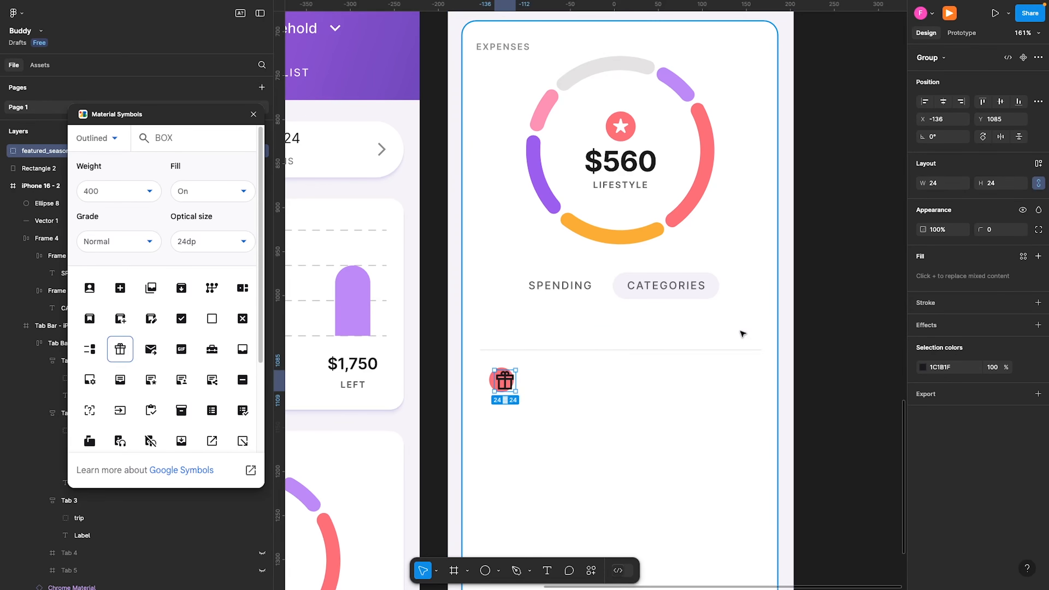
# - Try scaling the gift icon proportionally to 16, to 12 and back to 16
pyautogui.press('k')
pyautogui.click(990, 231)
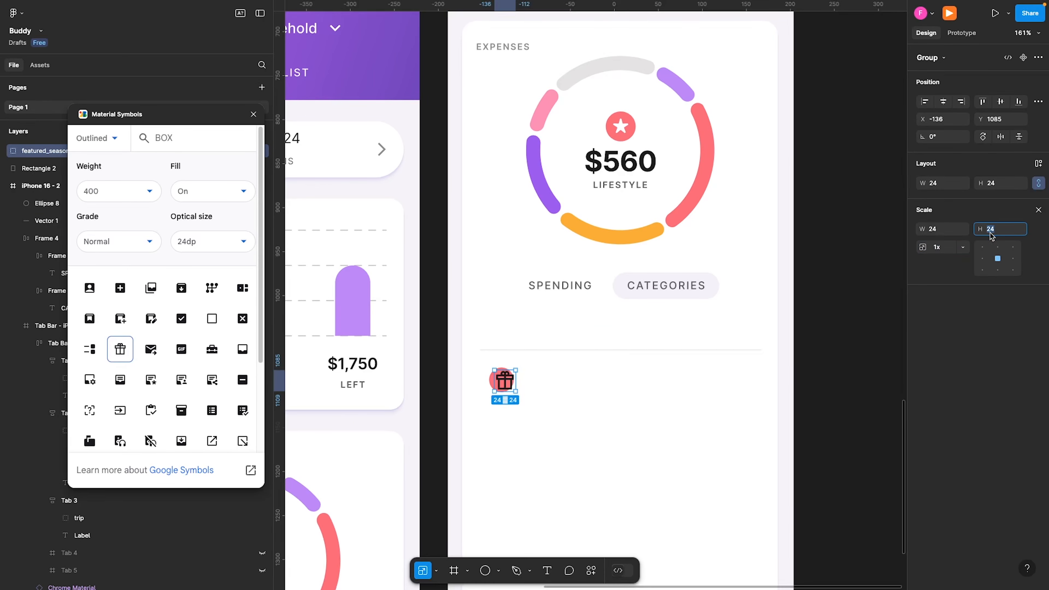
pyautogui.write('16')
pyautogui.press('Return')
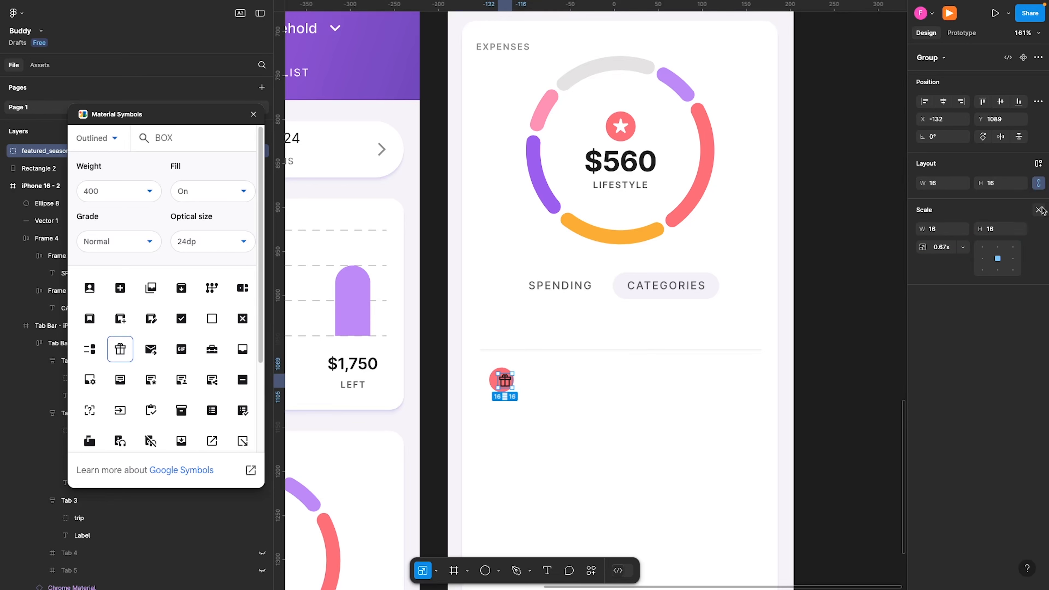
pyautogui.click(988, 231)
pyautogui.write('12')
pyautogui.press('Return')
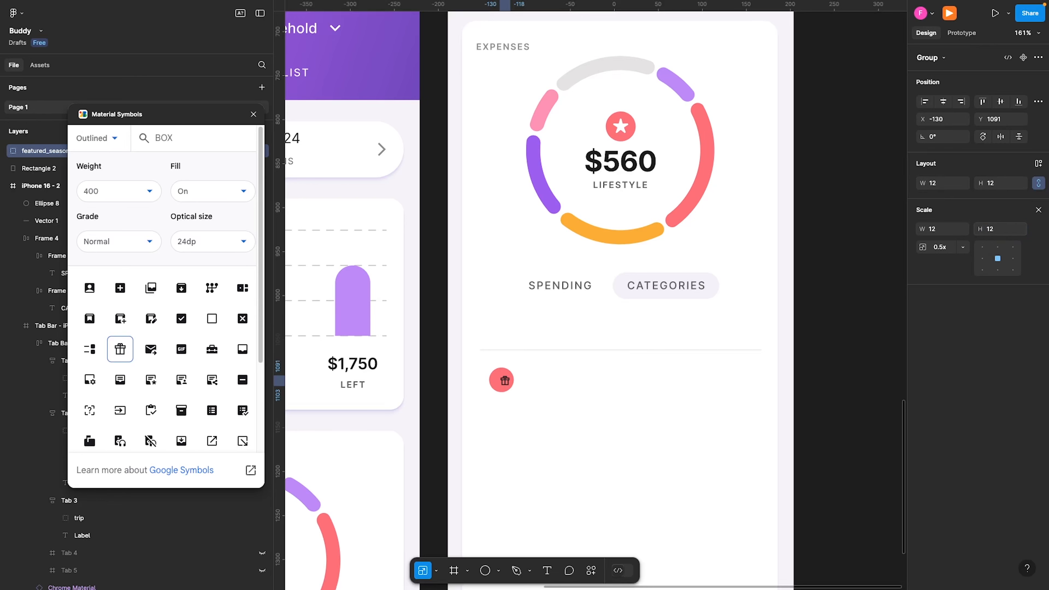
pyautogui.click(989, 231)
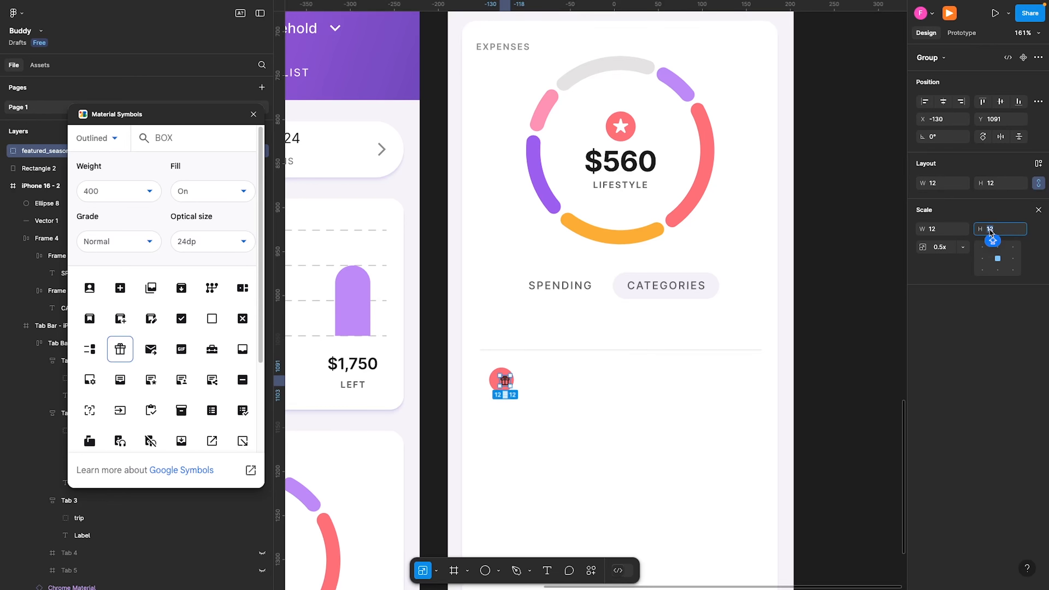
pyautogui.write('16')
pyautogui.press('Return')
# - Try a size of 15 for the gift icon, then scale it proportionally to 14
pyautogui.click(989, 232)
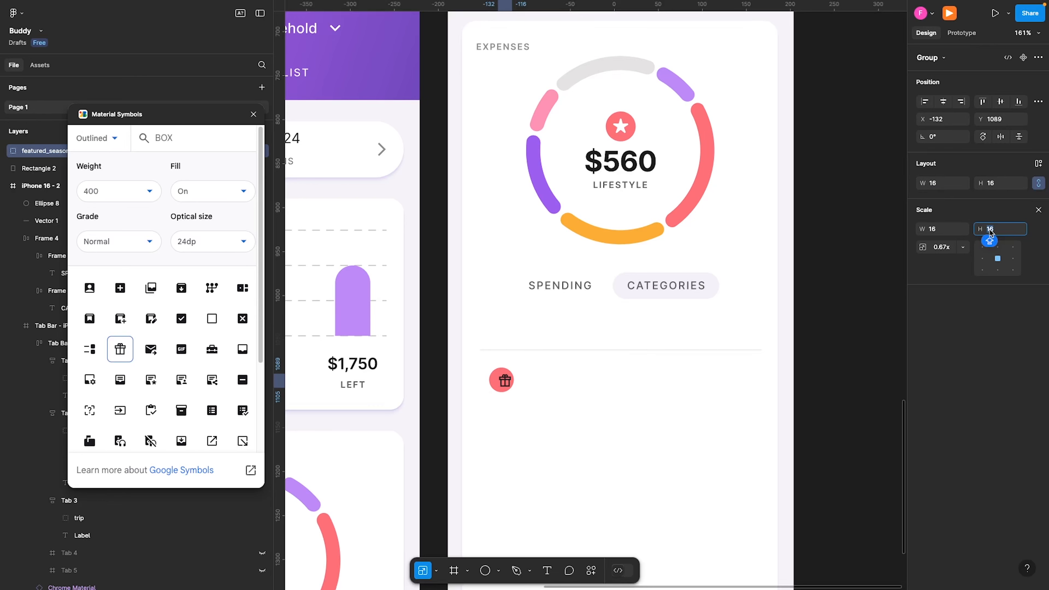
pyautogui.write('15')
pyautogui.press('Return')
pyautogui.click(991, 233)
pyautogui.write('14')
pyautogui.press('Return')
pyautogui.click(992, 233)
pyautogui.click(1038, 209)
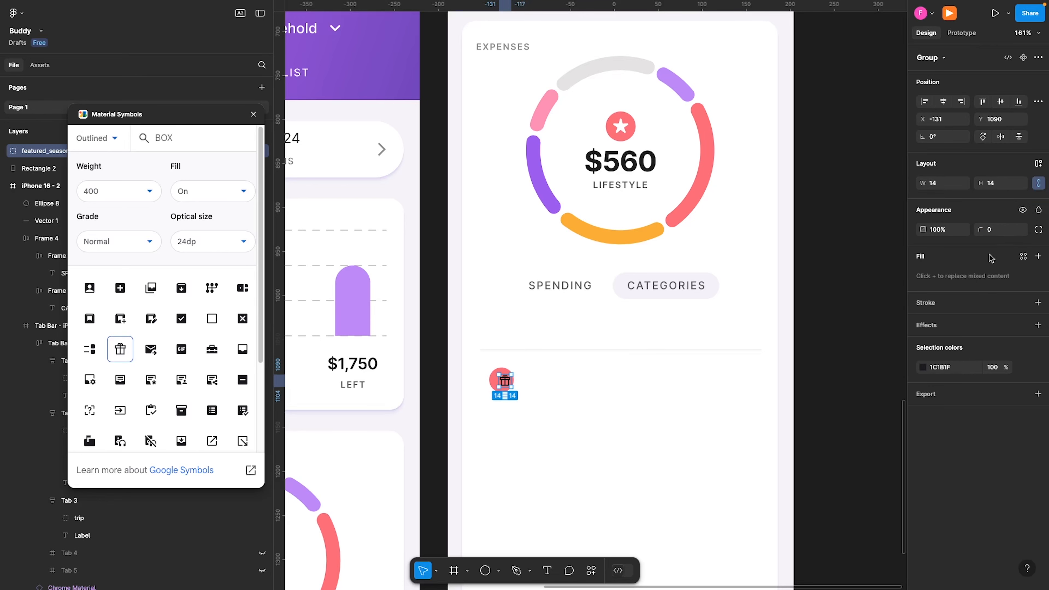
# - Recolor the gift icon white with FFFFFF
pyautogui.click(934, 368)
pyautogui.write('F')
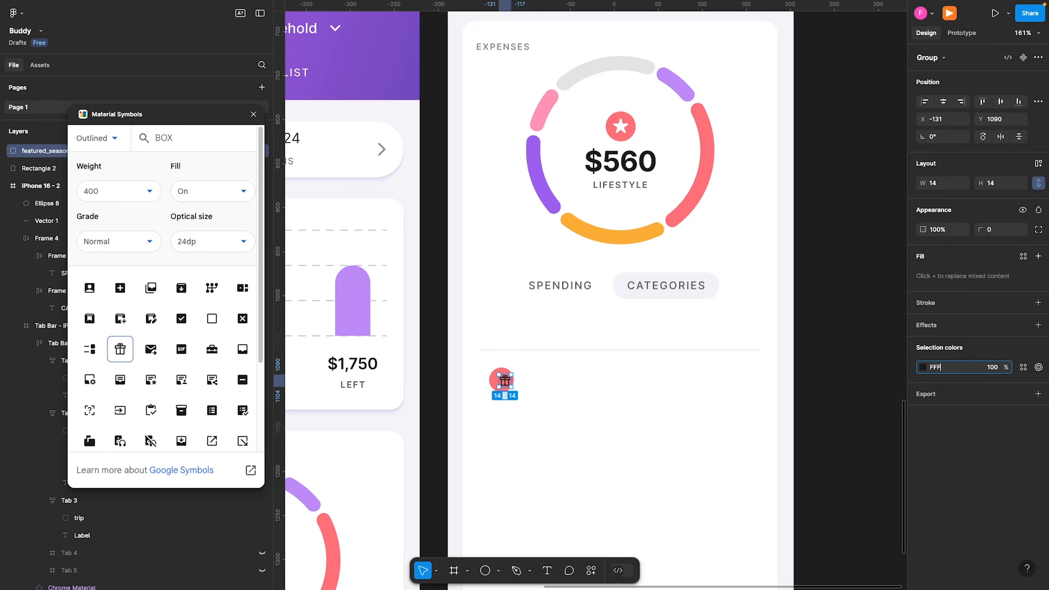
pyautogui.write('FF')
pyautogui.press('Return')
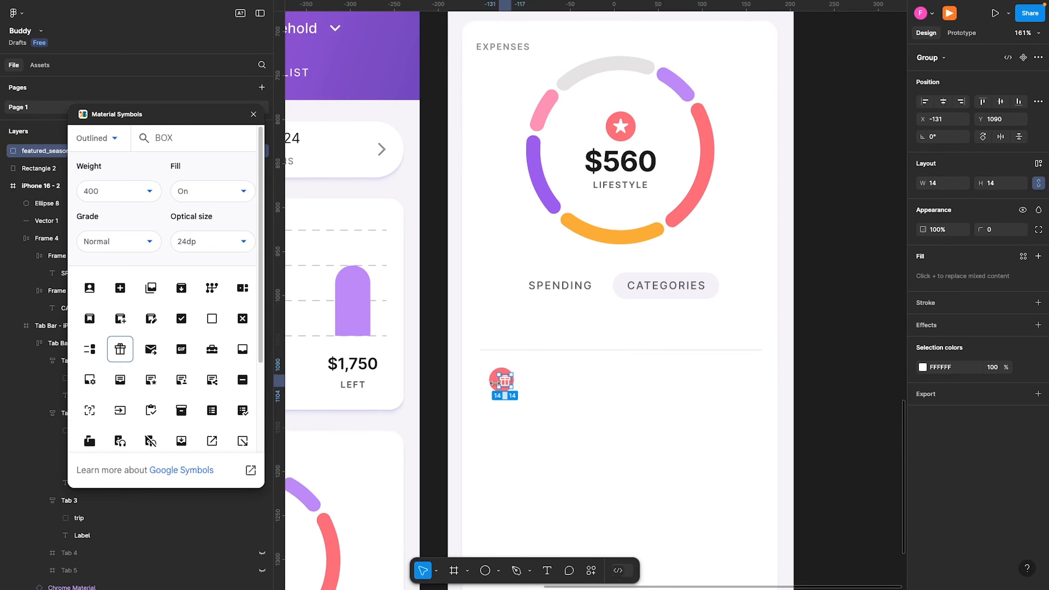
pyautogui.keyDown('shift'); pyautogui.click(491, 384); pyautogui.keyUp('shift')
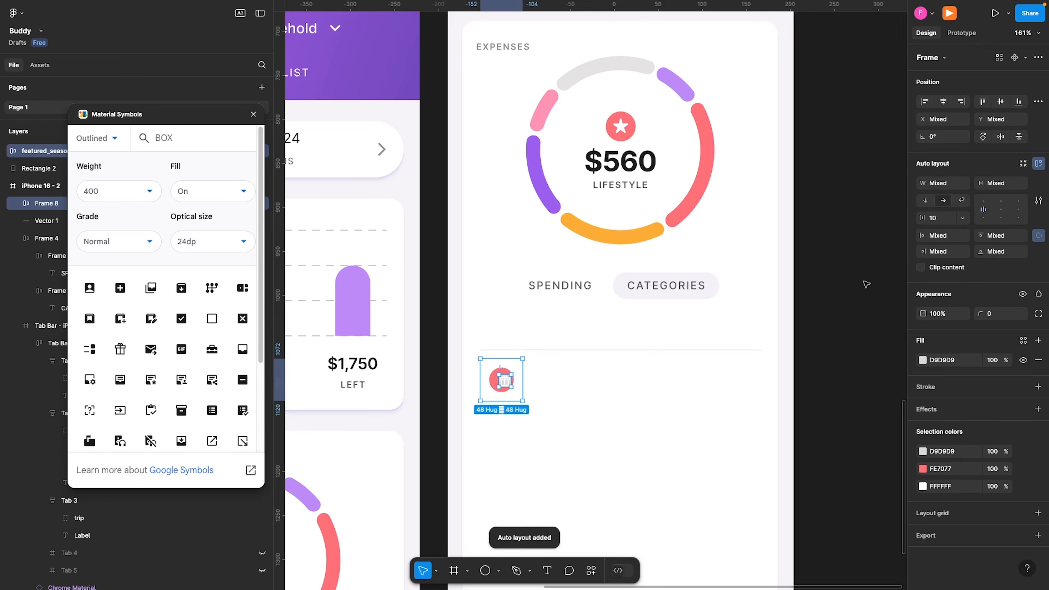
pyautogui.click(572, 385)
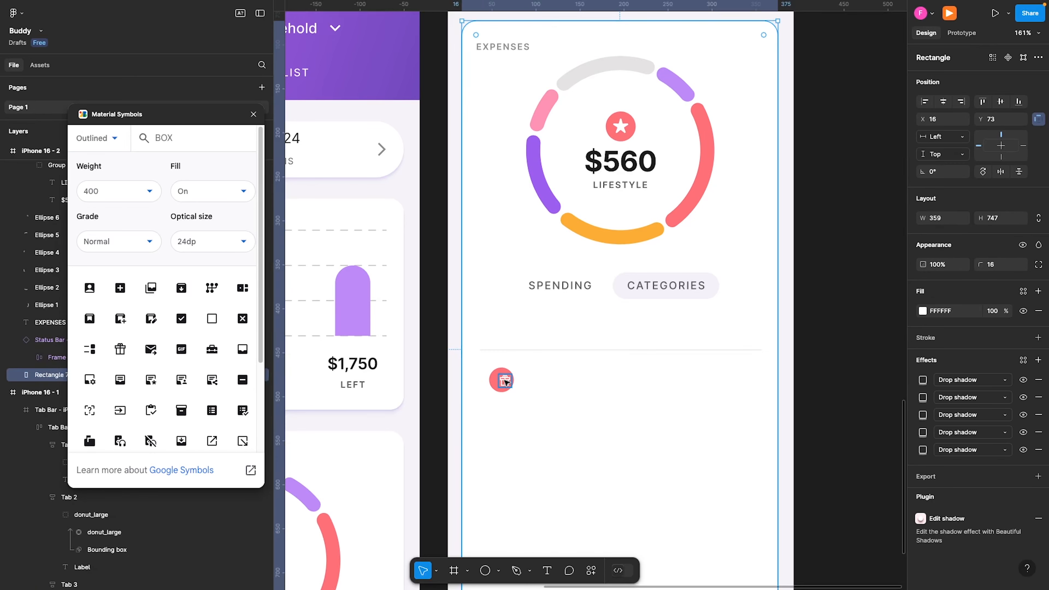
pyautogui.click(504, 380)
pyautogui.press('Delete')
pyautogui.click(503, 379)
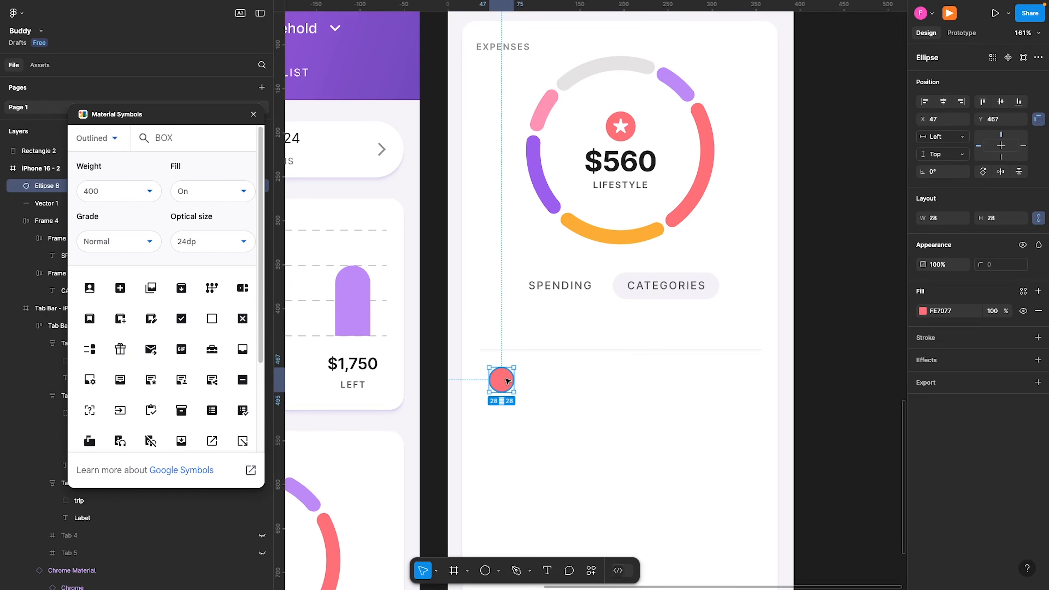
pyautogui.hotkey('ctrl', 'z')
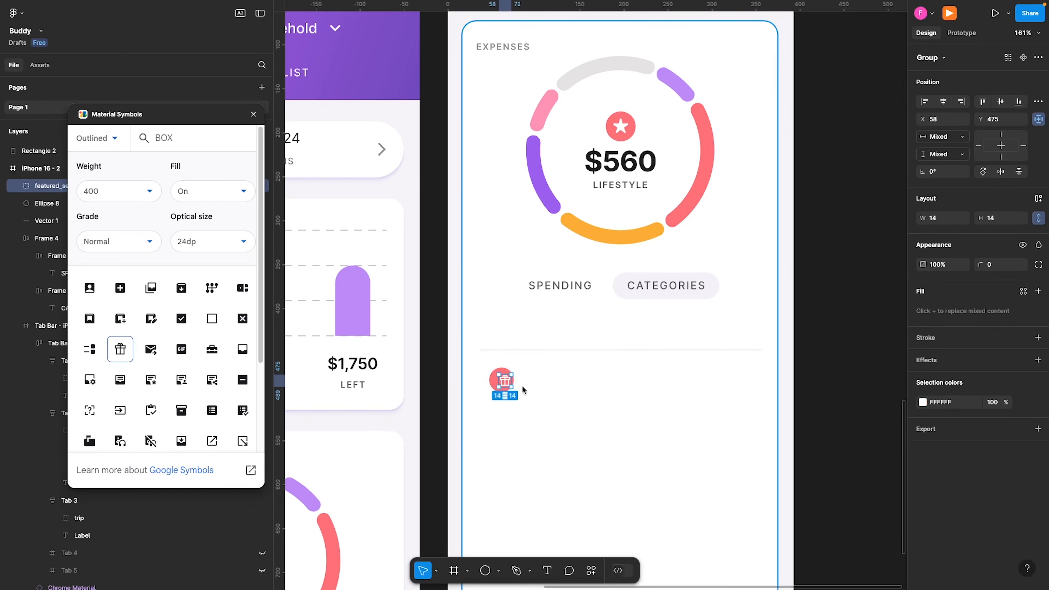
# - Combine the coral circle and gift icon into an auto layout frame and center the icon inside it
pyautogui.keyDown('shift'); pyautogui.click(491, 384); pyautogui.keyUp('shift')
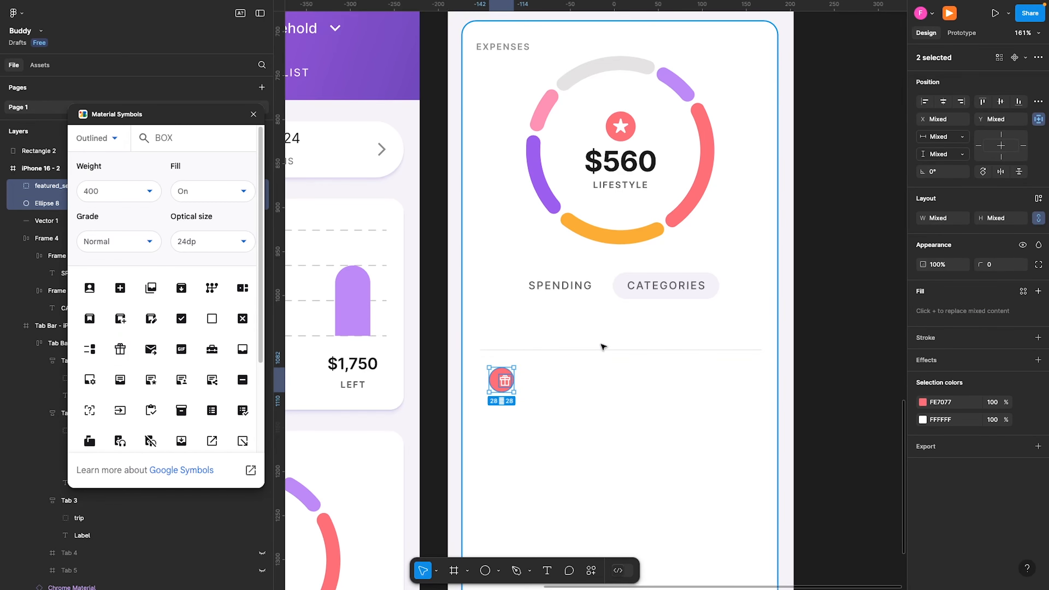
pyautogui.hotkey('shift', 'a')
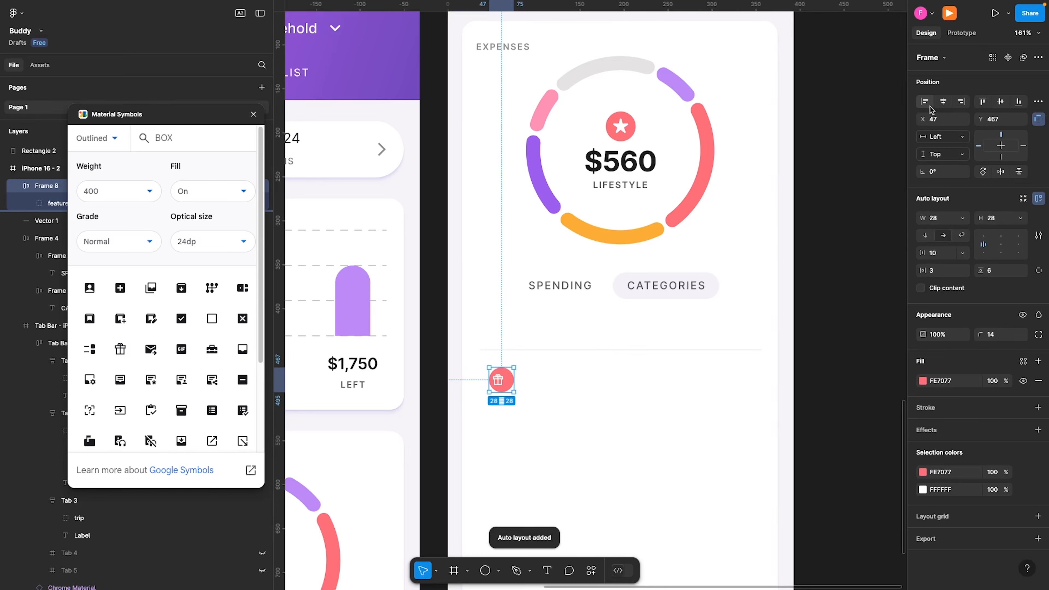
pyautogui.click(999, 244)
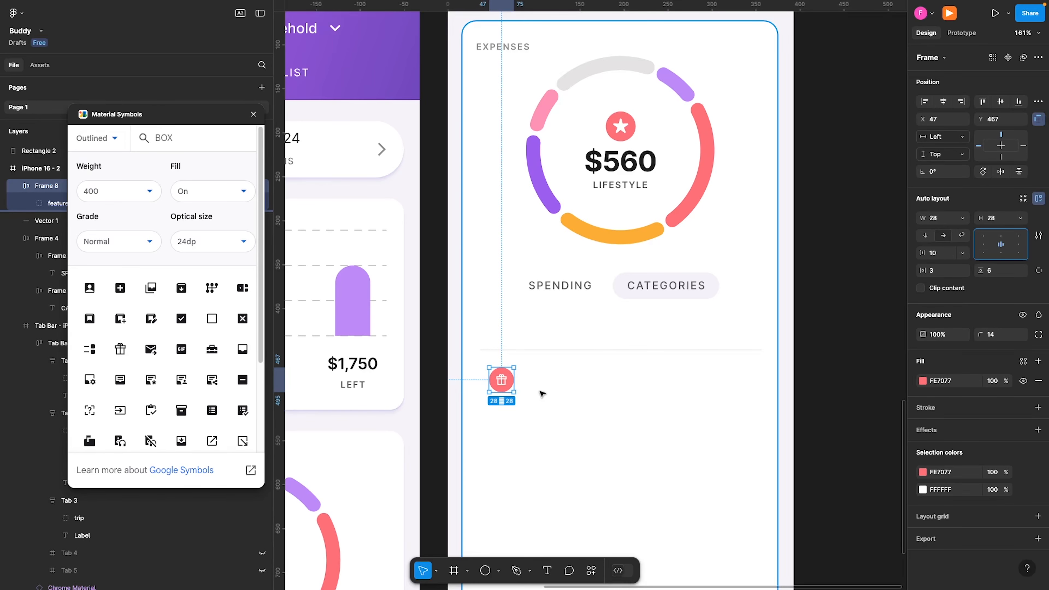
# - Left-align the gift badge with the divider line and, after trying 16, set the vertical spacing between them to 12
pyautogui.keyDown('shift'); pyautogui.click(532, 350); pyautogui.keyUp('shift')
pyautogui.click(924, 101)
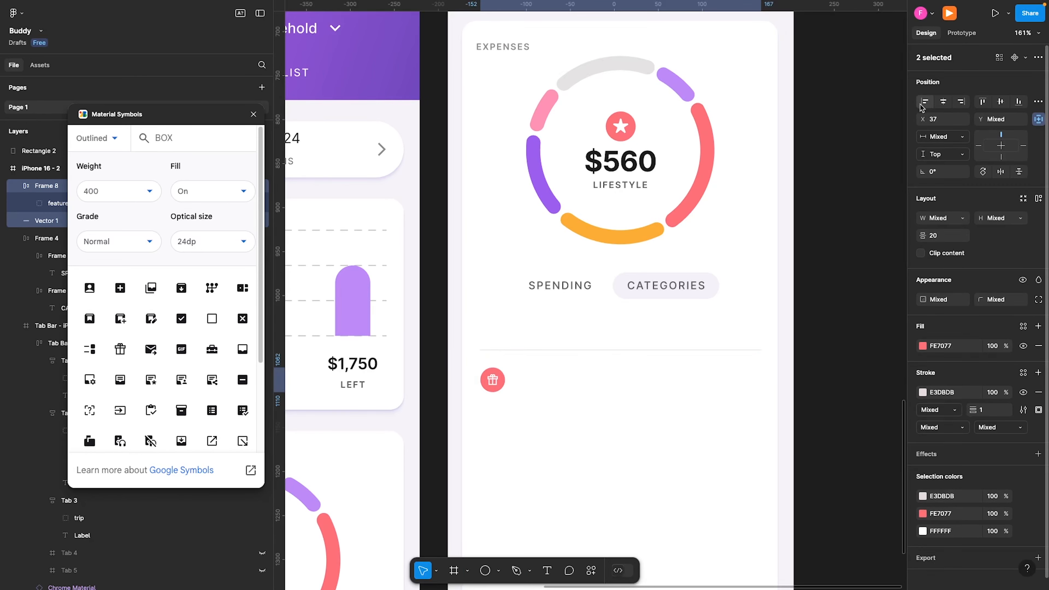
pyautogui.click(942, 239)
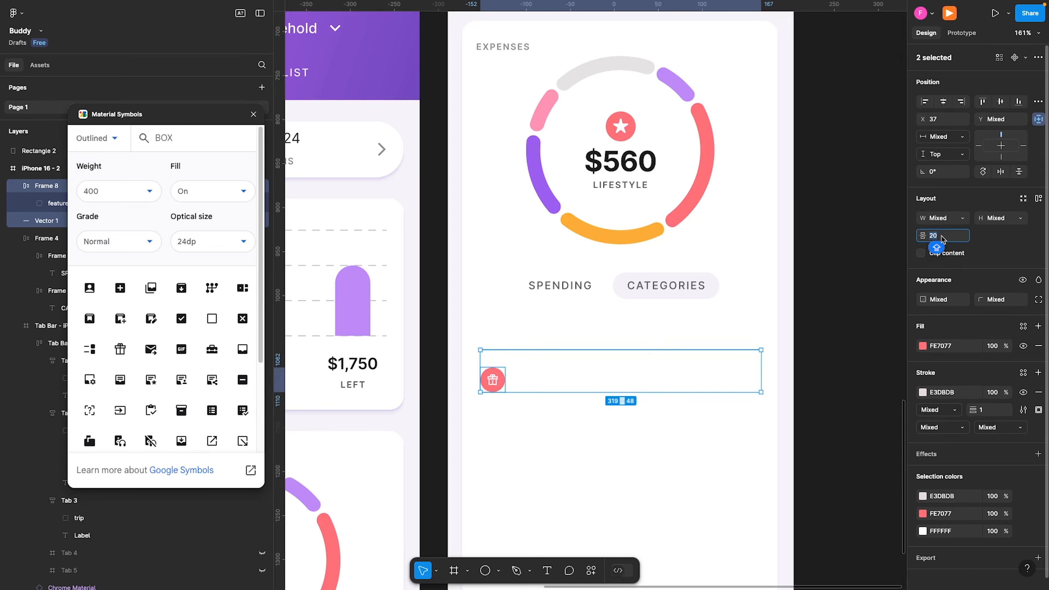
pyautogui.write('16')
pyautogui.press('Return')
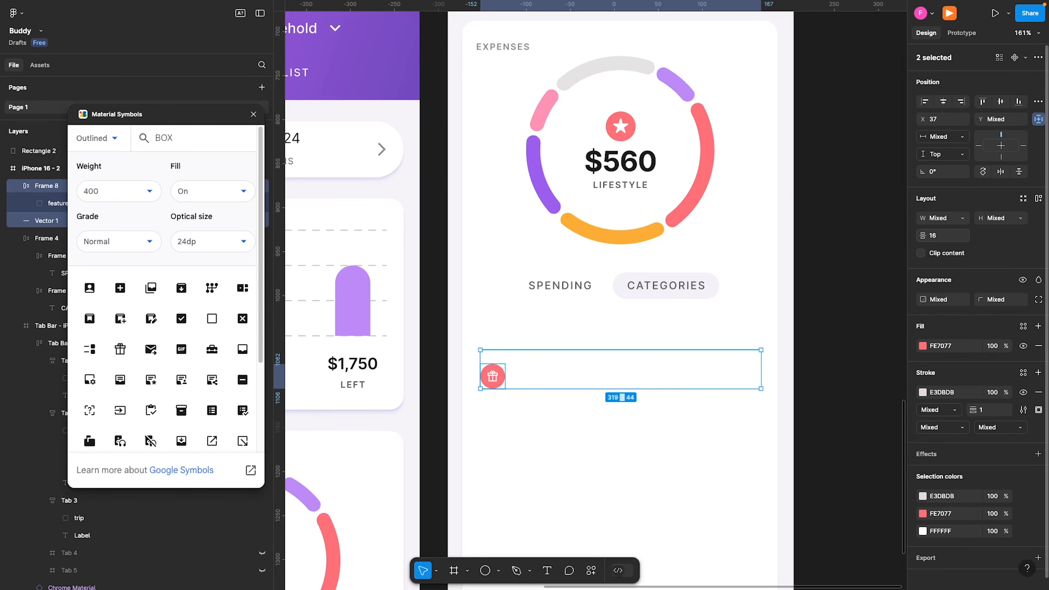
pyautogui.click(939, 236)
pyautogui.write('12')
pyautogui.press('Return')
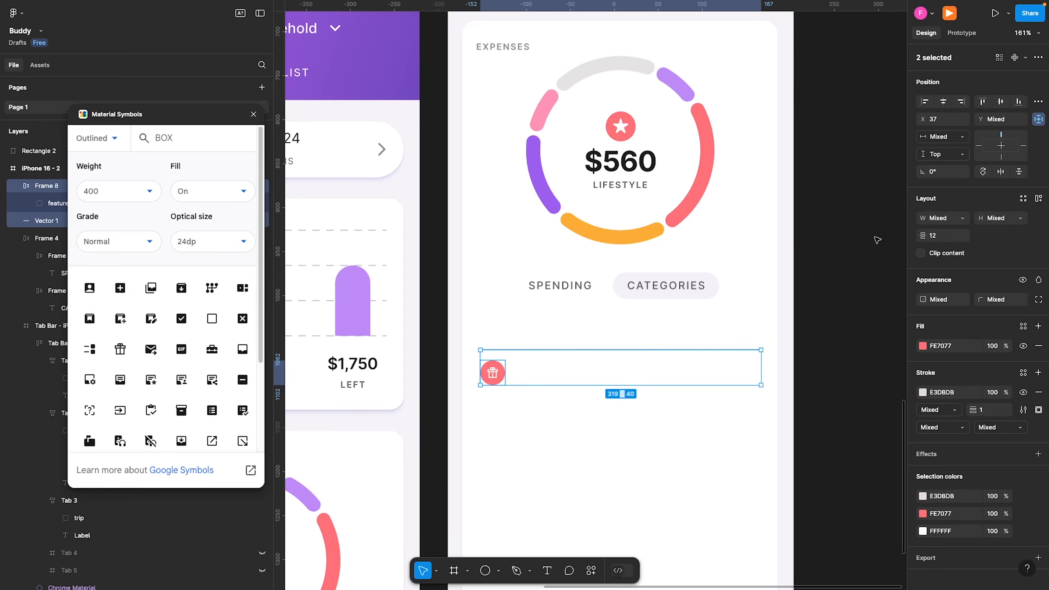
# - Move the divider and gift badge up together until they sit 24 below the SPENDING and CATEGORIES toggle
pyautogui.press('alt')
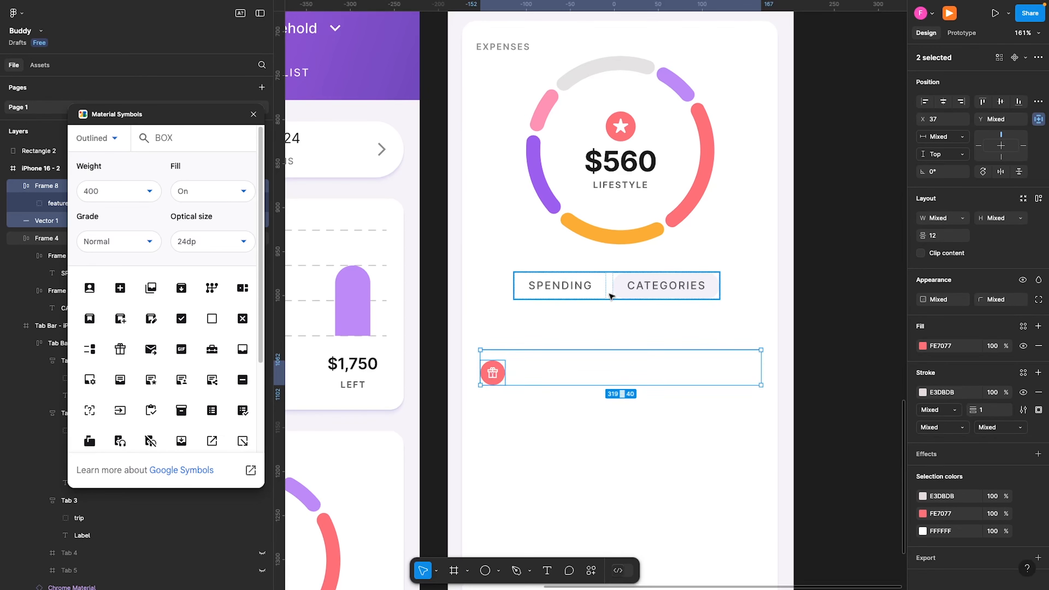
pyautogui.hotkey('shift', 'Up')
pyautogui.hotkey('shift', 'Up')
pyautogui.hotkey('shift', 'Up')
pyautogui.hotkey('shift', 'Up')
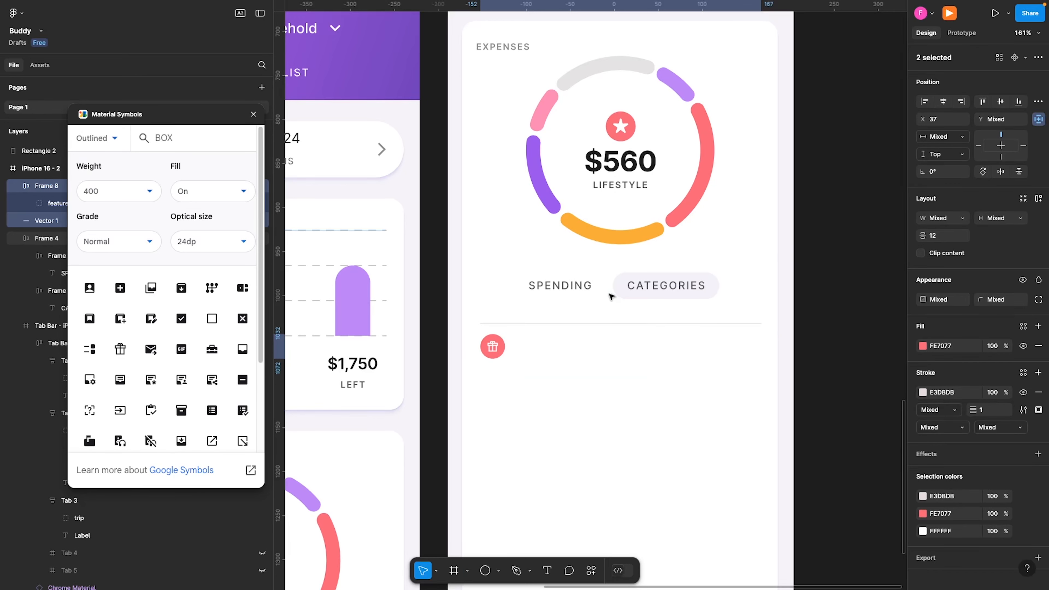
pyautogui.press('Up')
pyautogui.press('Up')
pyautogui.press('Up')
pyautogui.press('Up')
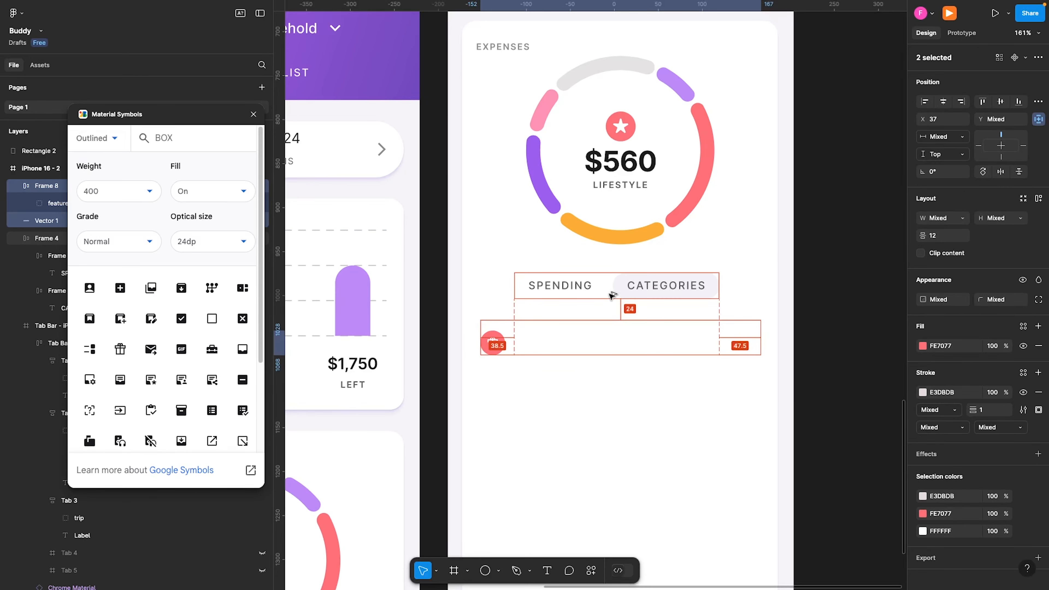
pyautogui.click(816, 301)
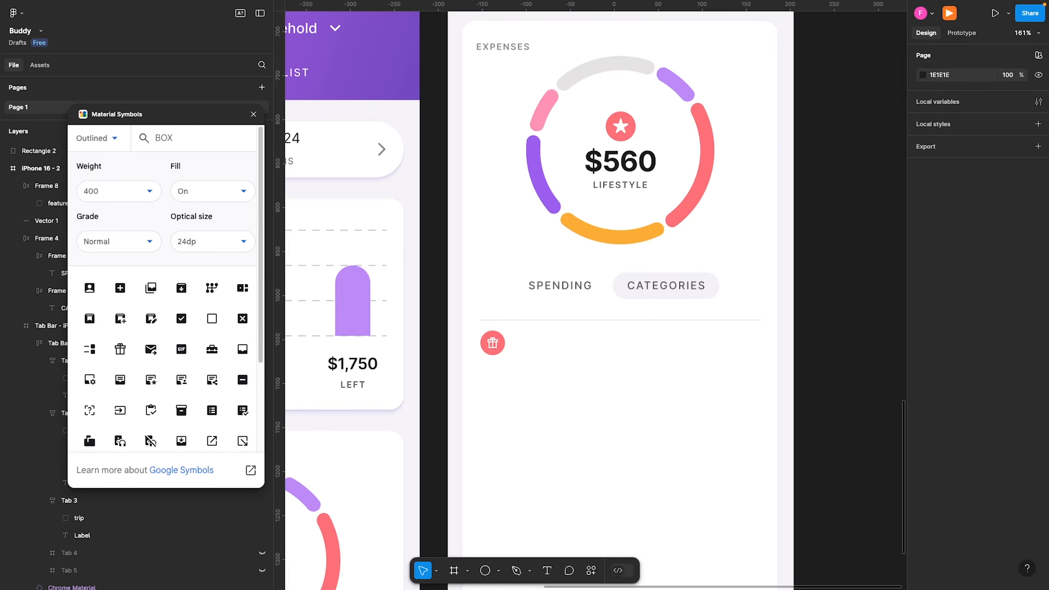
# - Add a text label reading "Gift" beside the gift badge
pyautogui.click(552, 356)
pyautogui.press('t')
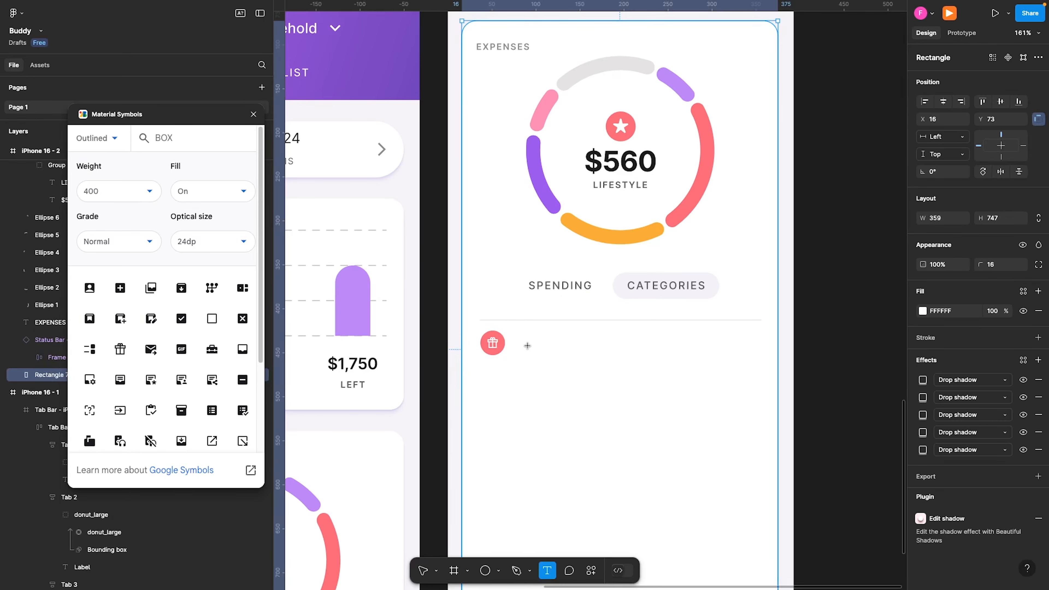
pyautogui.click(527, 347)
pyautogui.write('GI')
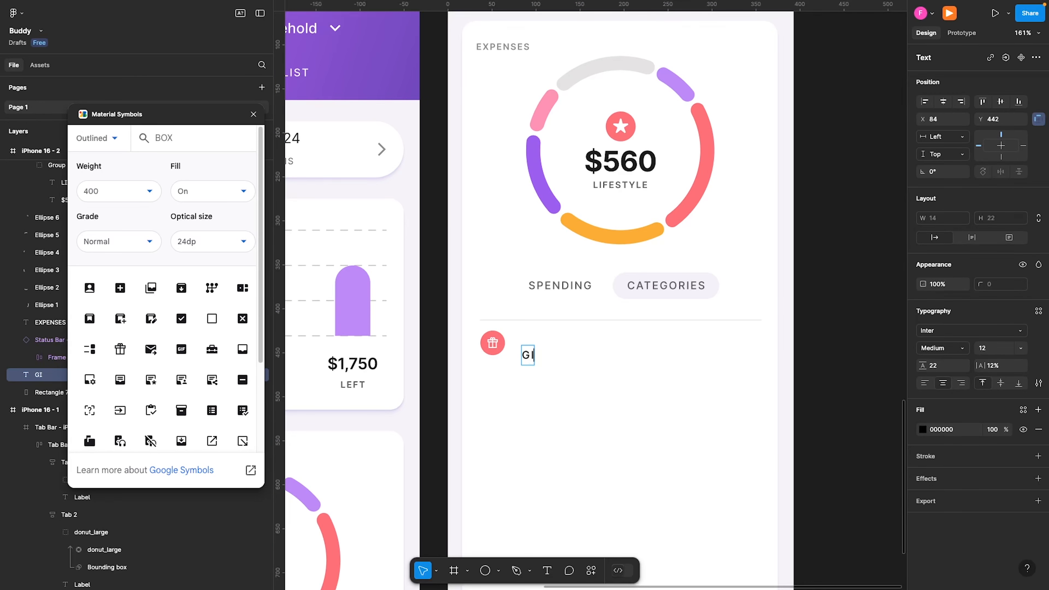
pyautogui.press('BackSpace')
pyautogui.write('ift')
pyautogui.press('Escape')
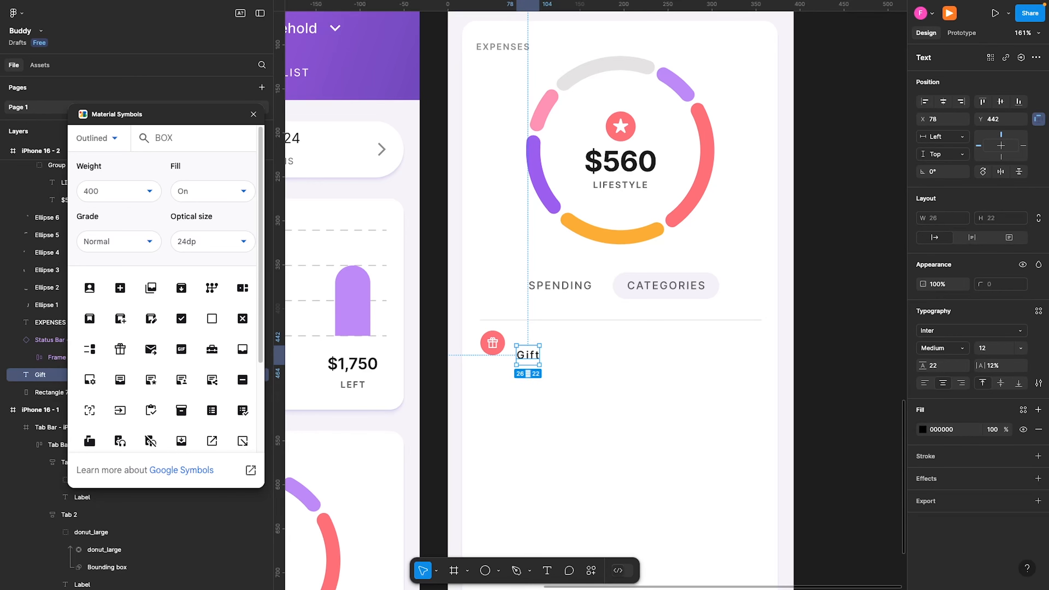
# - Set the Gift label to size 16 with -4% letter spacing and move it level with the badge at X 77, Y 428
pyautogui.click(1018, 352)
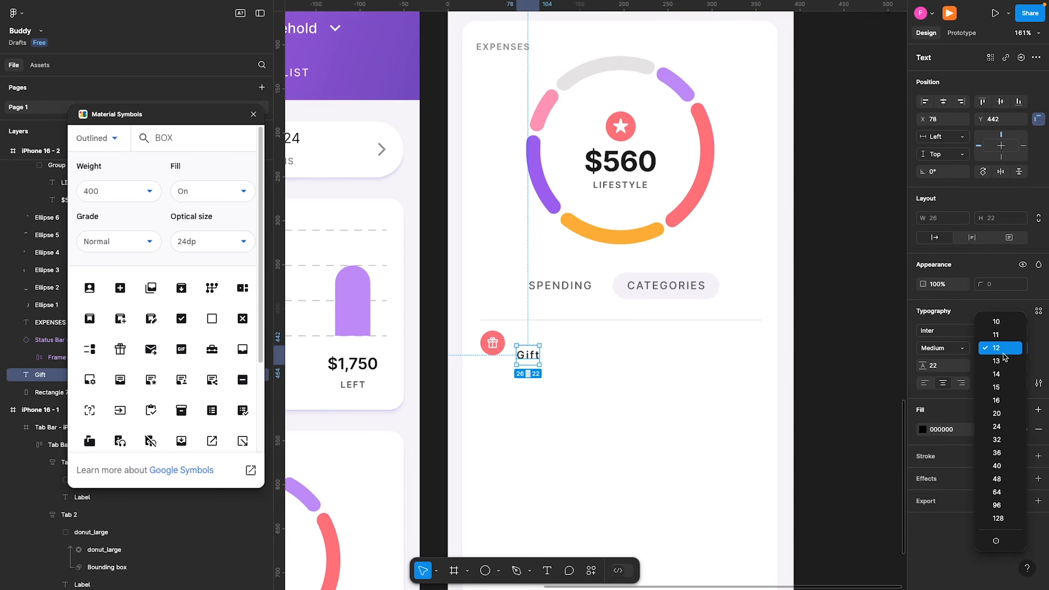
pyautogui.click(1001, 401)
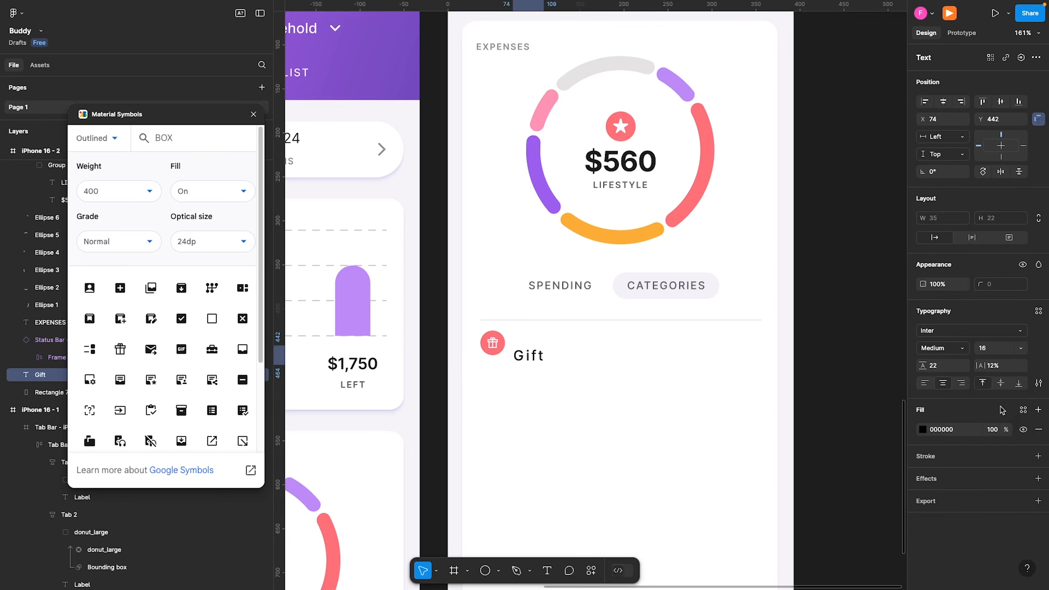
pyautogui.click(1001, 371)
pyautogui.doubleClick(1001, 370)
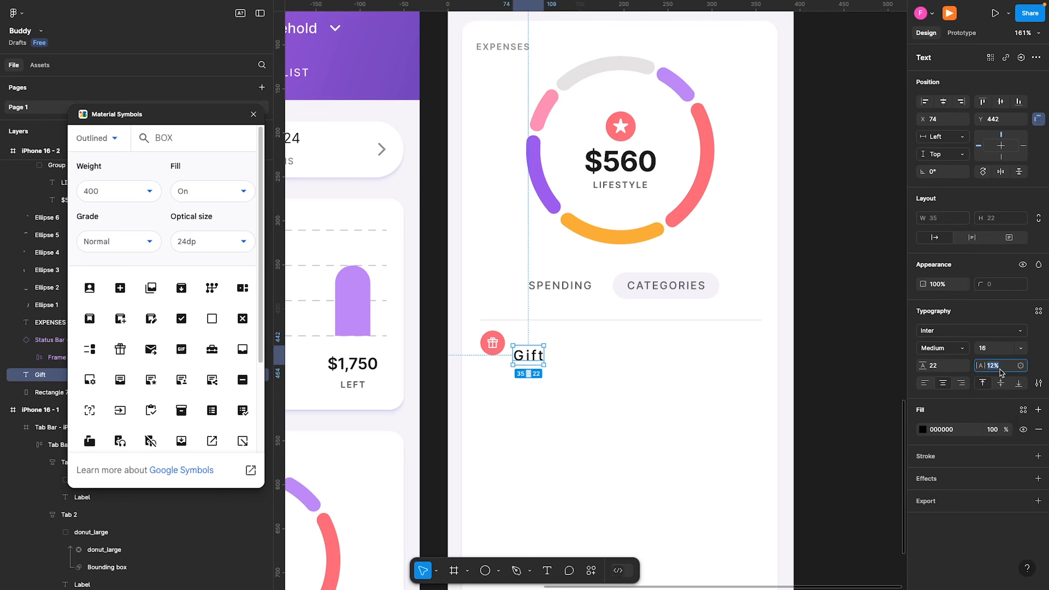
pyautogui.write('-4')
pyautogui.press('Return')
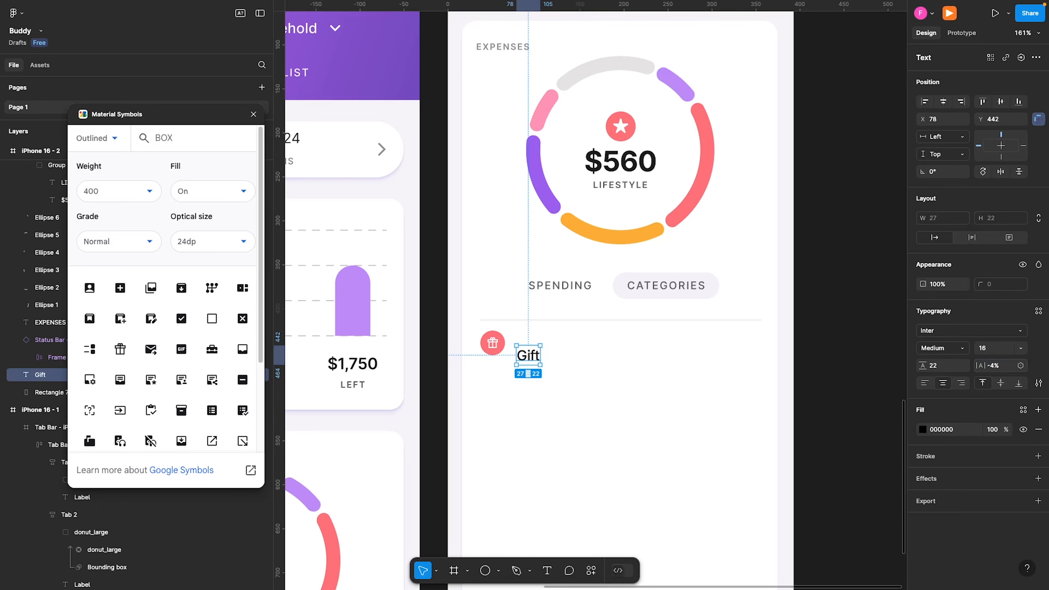
pyautogui.moveTo(527, 357); pyautogui.dragTo(526, 345)
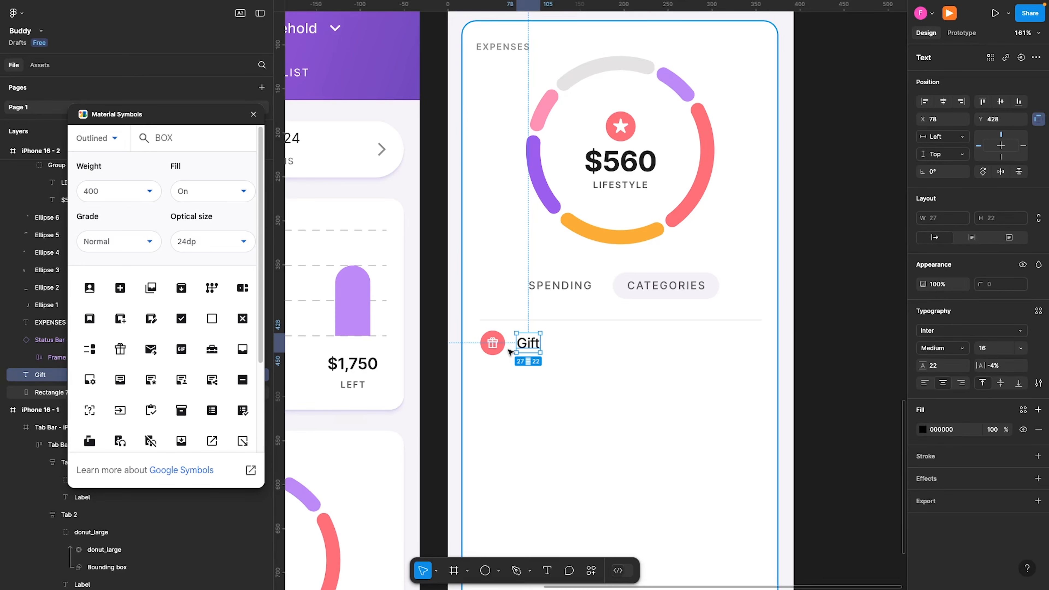
pyautogui.press('Left')
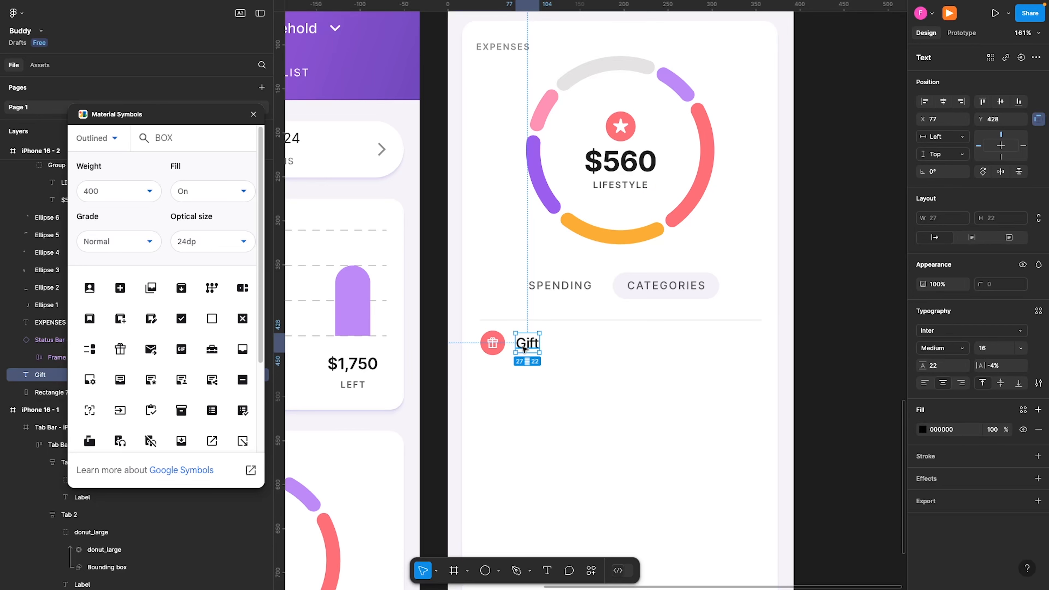
# - Duplicate the Gift label to the far end of its row and right-align the copy with the divider line
pyautogui.moveTo(526, 343); pyautogui.dragTo(725, 342)
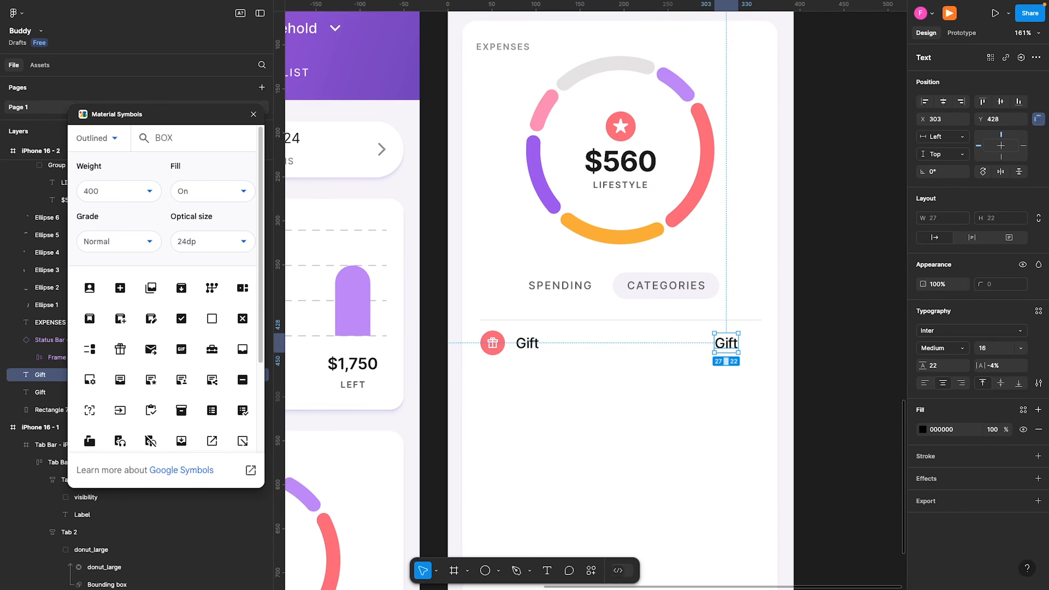
pyautogui.keyDown('shift'); pyautogui.click(750, 320); pyautogui.keyUp('shift')
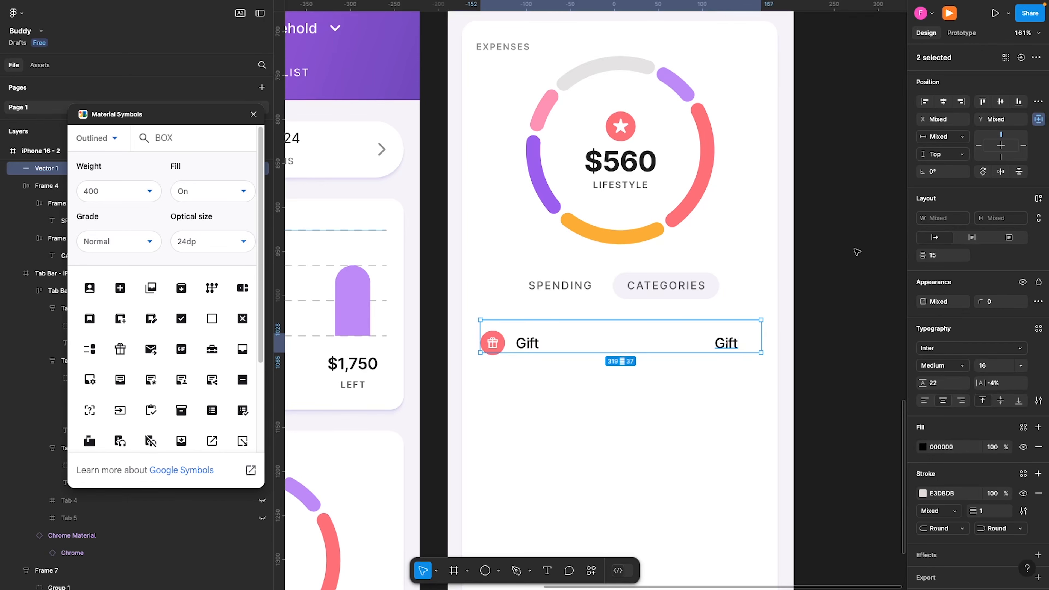
pyautogui.click(961, 101)
pyautogui.click(843, 290)
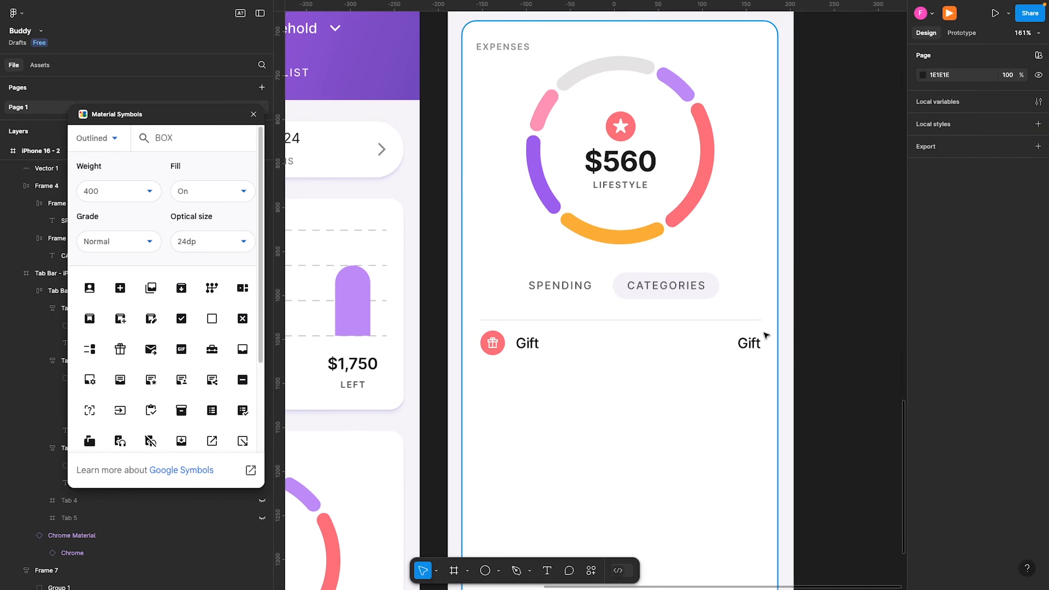
# - Right-align the text of the Gift copy at the row's far end and replace it with "$500"
pyautogui.click(753, 344)
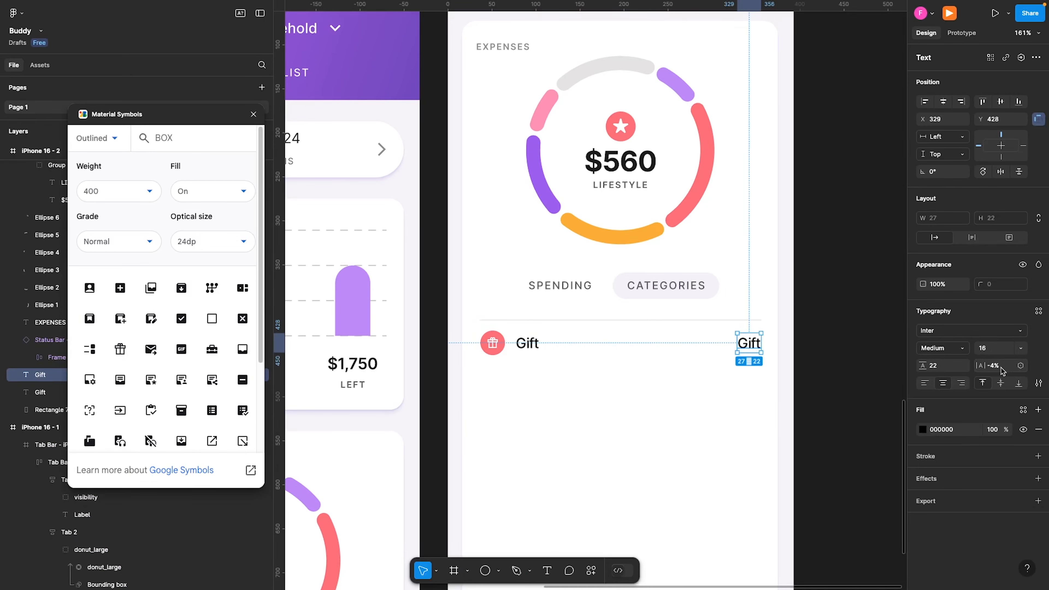
pyautogui.click(963, 385)
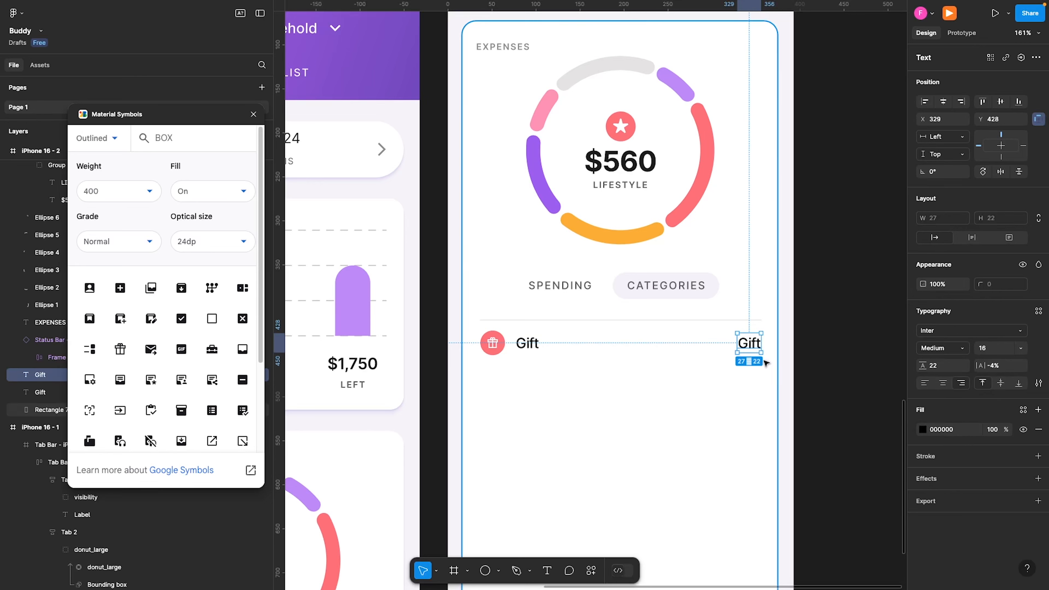
pyautogui.doubleClick(741, 346)
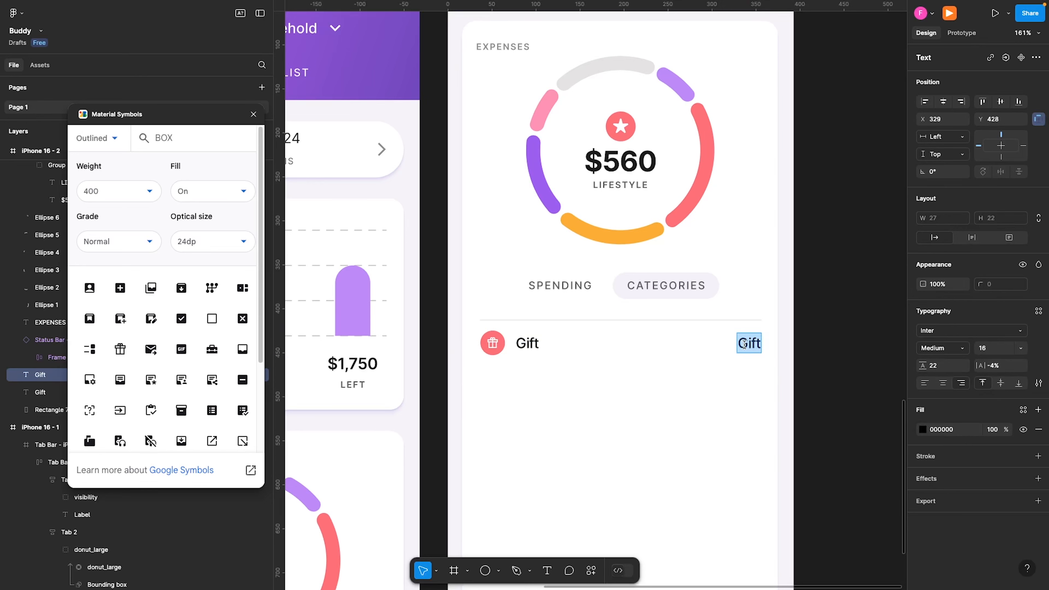
pyautogui.write('%')
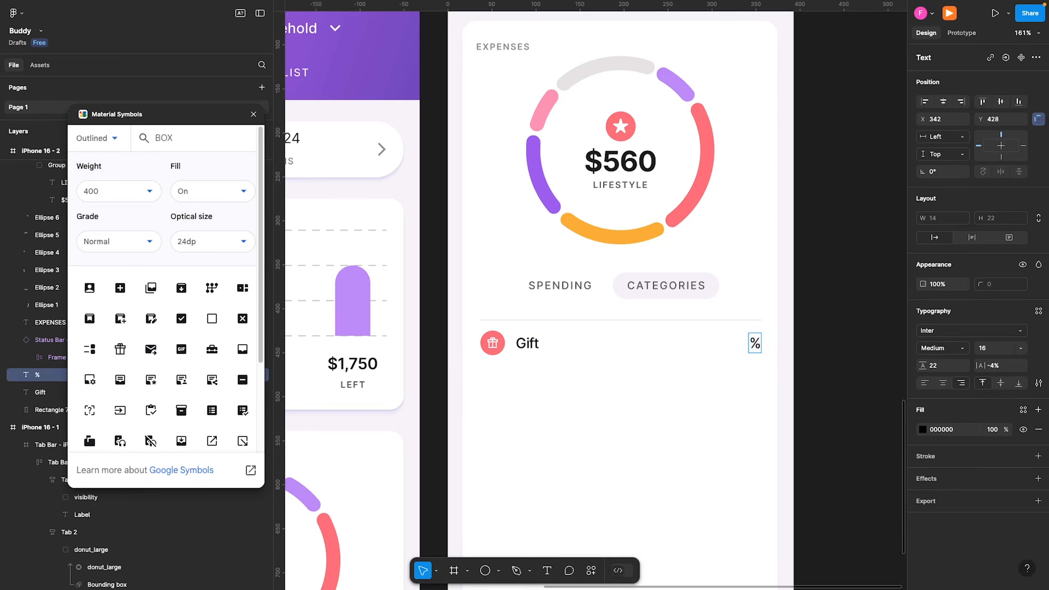
pyautogui.write('500')
pyautogui.press('BackSpace')
pyautogui.hotkey('ctrl', 'a')
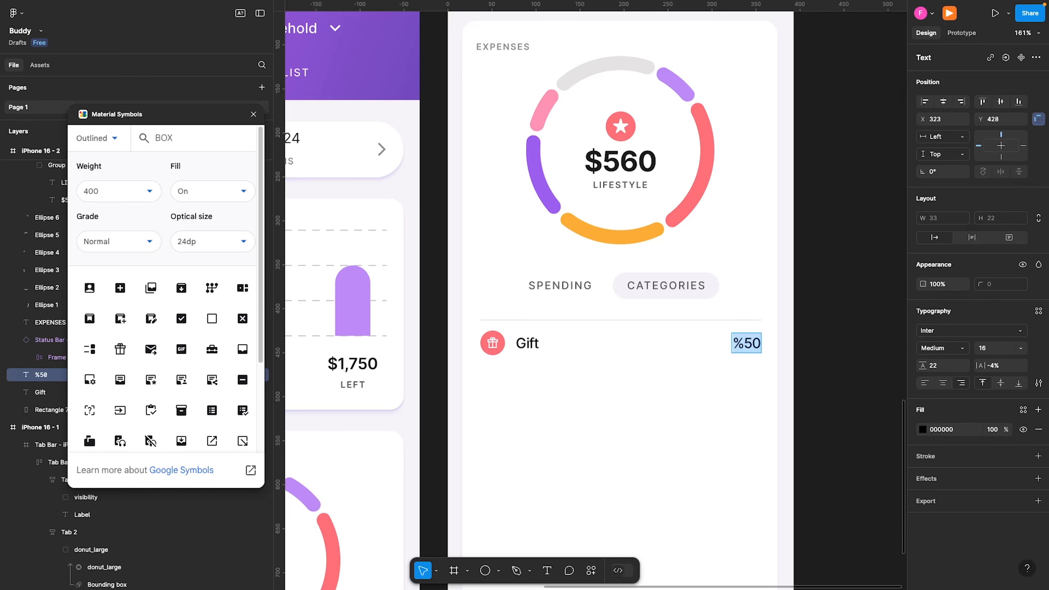
pyautogui.write('$500')
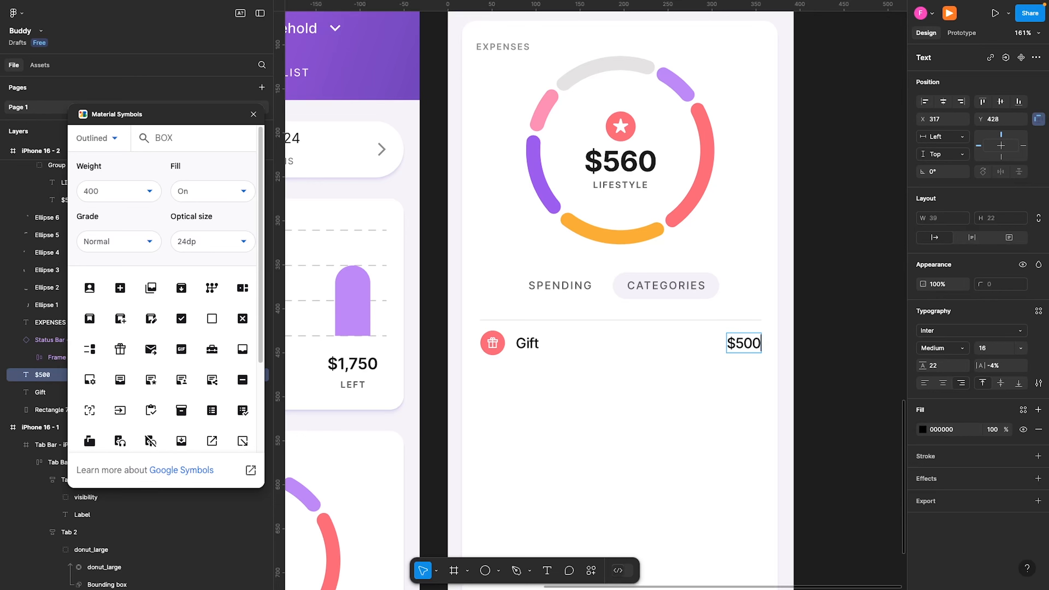
pyautogui.press('Escape')
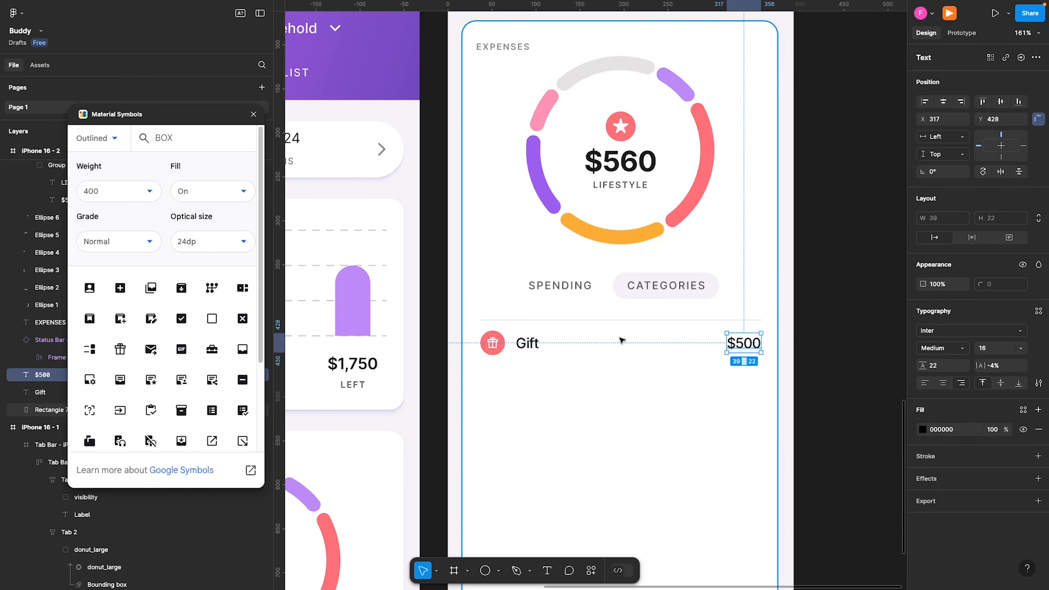
# - Duplicate the divider line below the Gift row at Y 465, leaving 12 between it and the gift badge
pyautogui.click(550, 320)
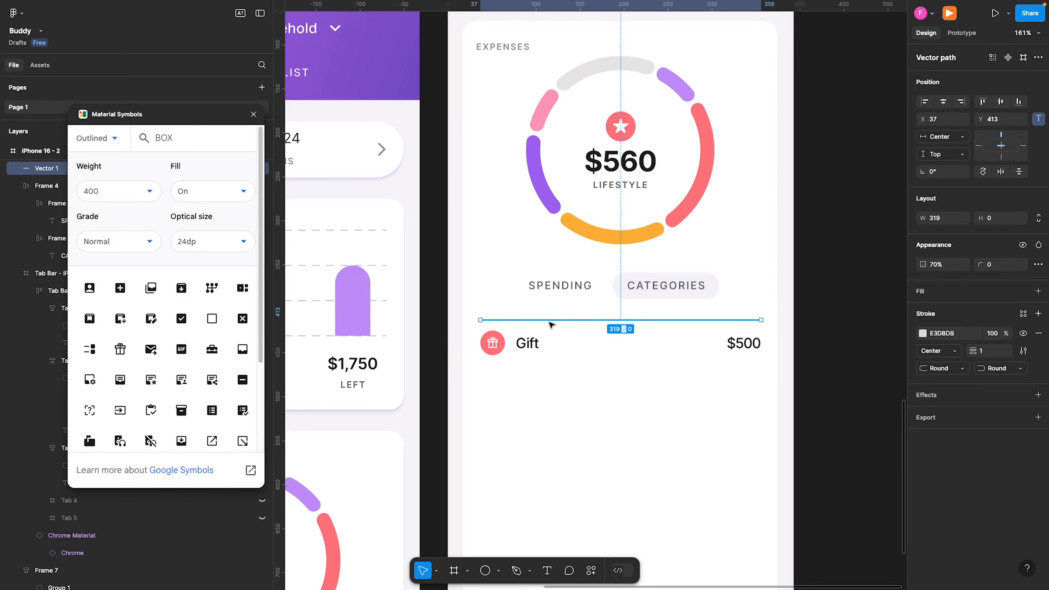
pyautogui.moveTo(552, 323); pyautogui.dragTo(552, 367)
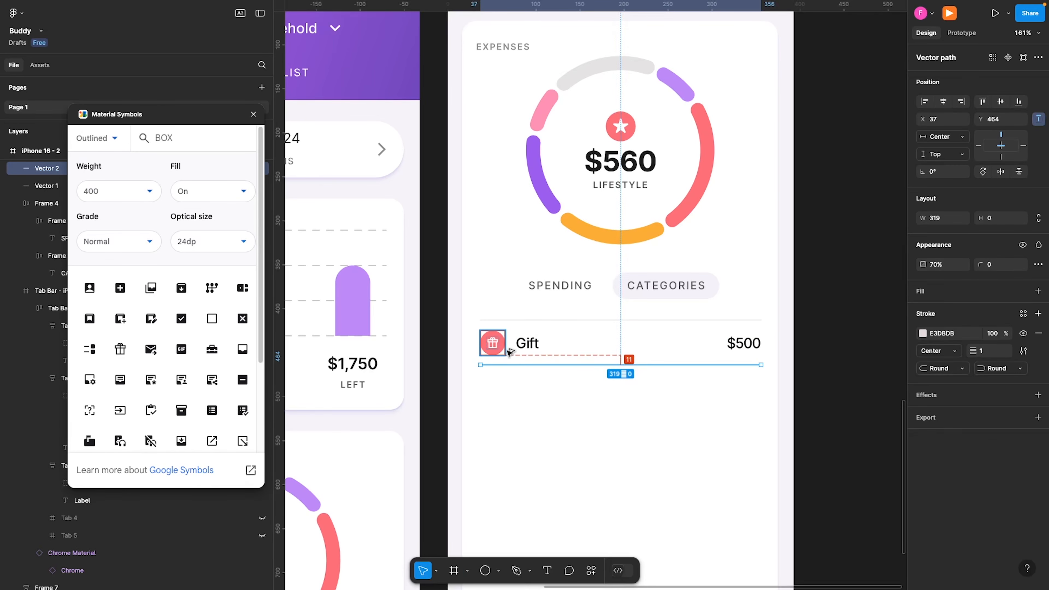
pyautogui.click(517, 320)
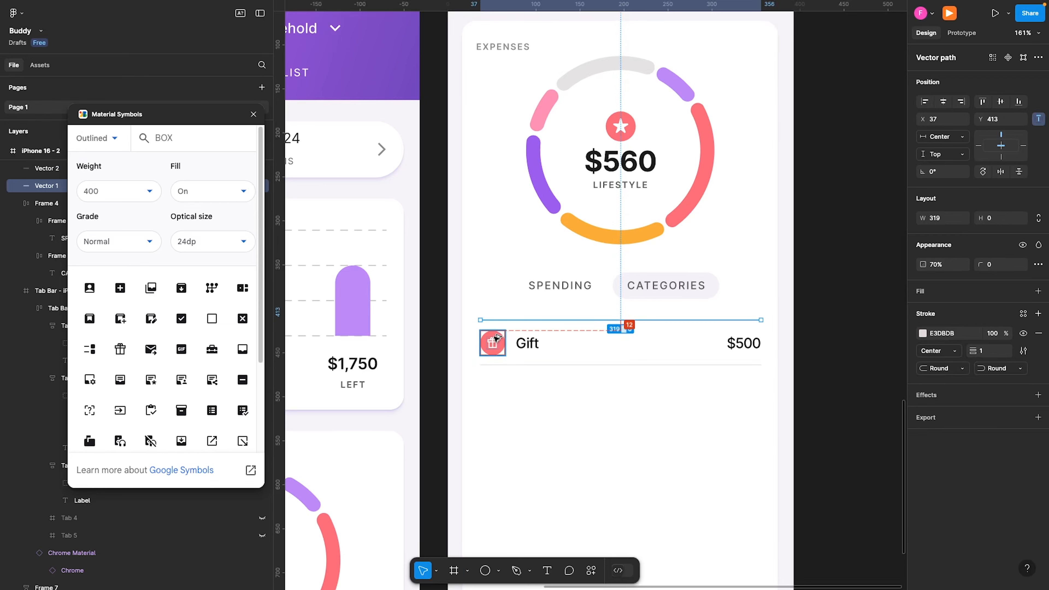
pyautogui.click(501, 363)
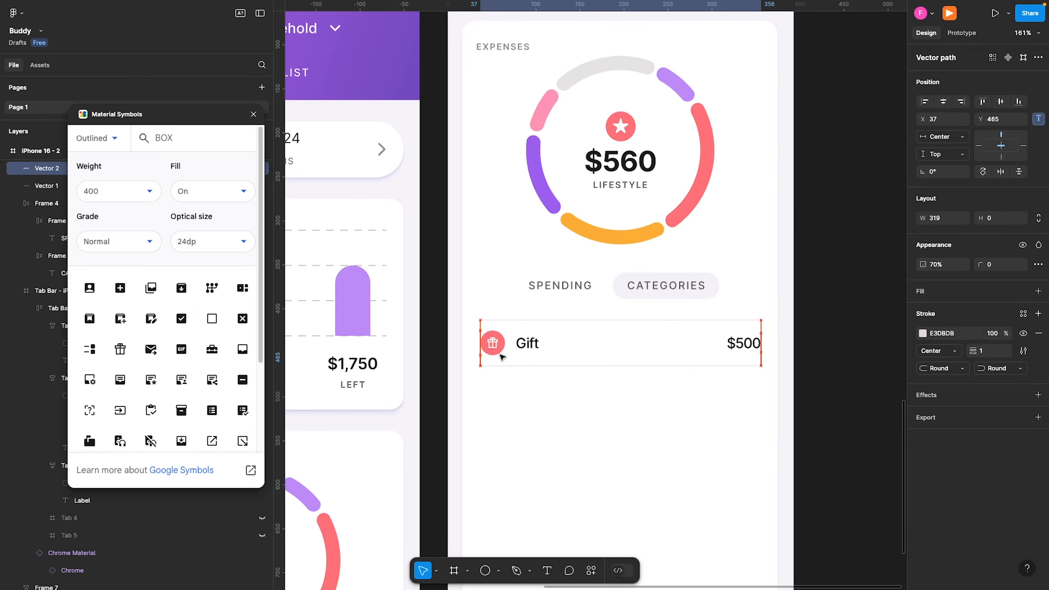
pyautogui.press('Down')
# - Wrap the gift badge and Gift label in an auto layout, and wrap that group with the $500 amount in another
pyautogui.click(488, 346)
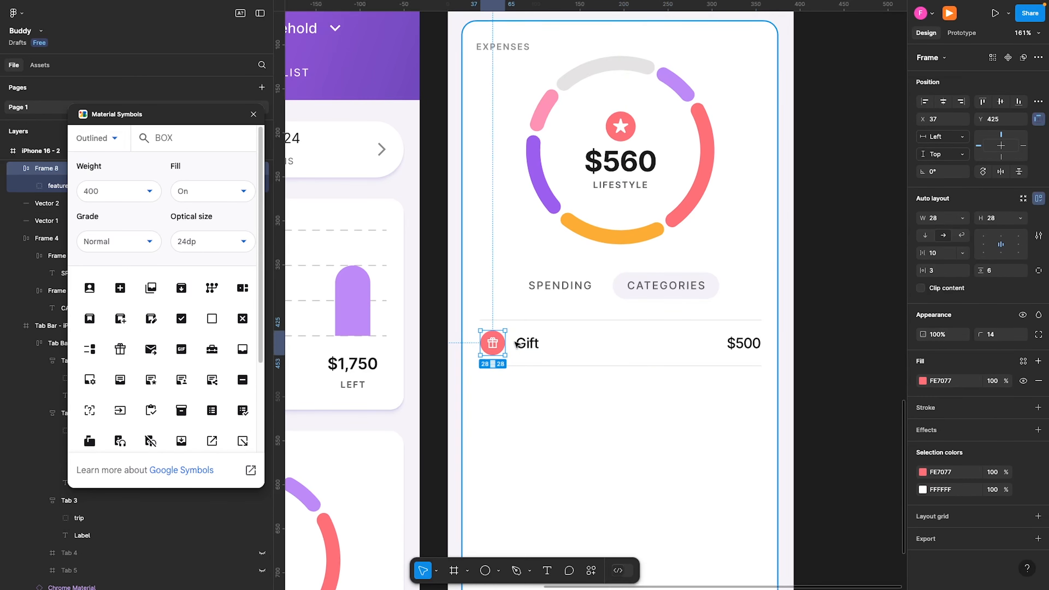
pyautogui.keyDown('shift'); pyautogui.click(525, 347); pyautogui.keyUp('shift')
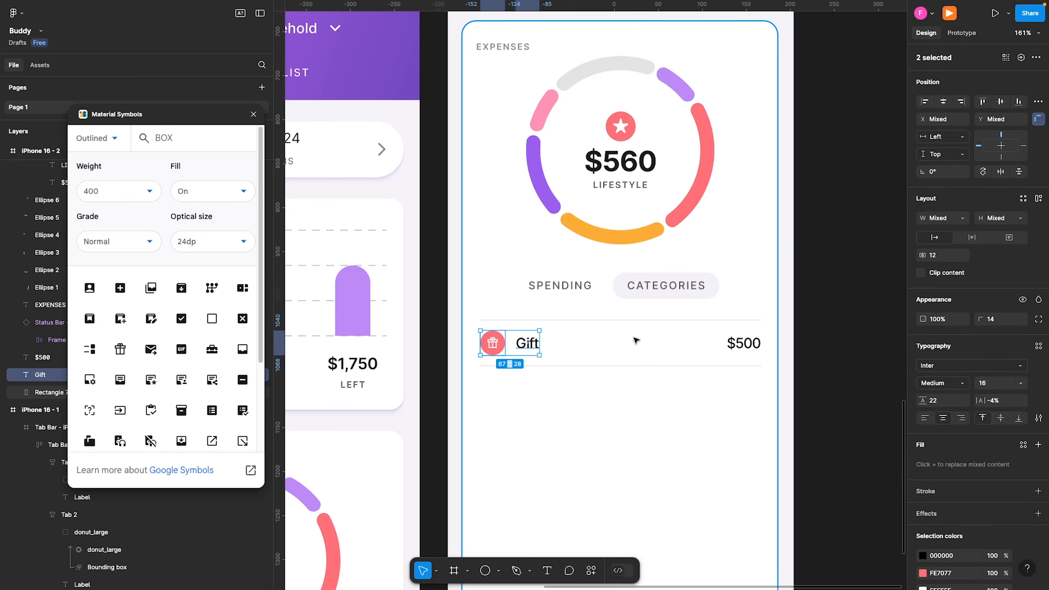
pyautogui.hotkey('shift', 'a')
pyautogui.keyDown('shift'); pyautogui.click(746, 344); pyautogui.keyUp('shift')
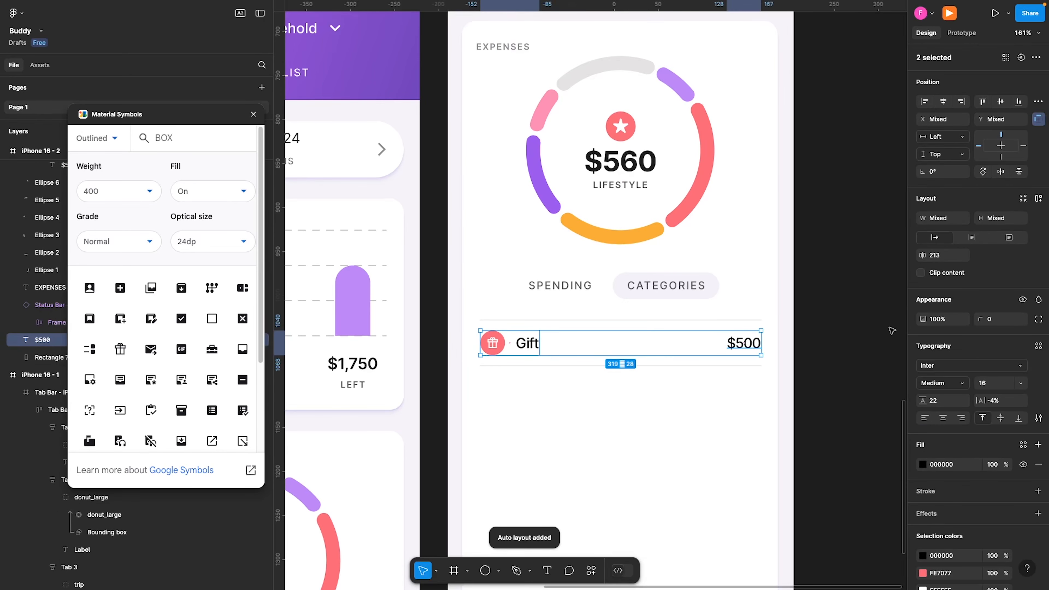
pyautogui.hotkey('shift', 'a')
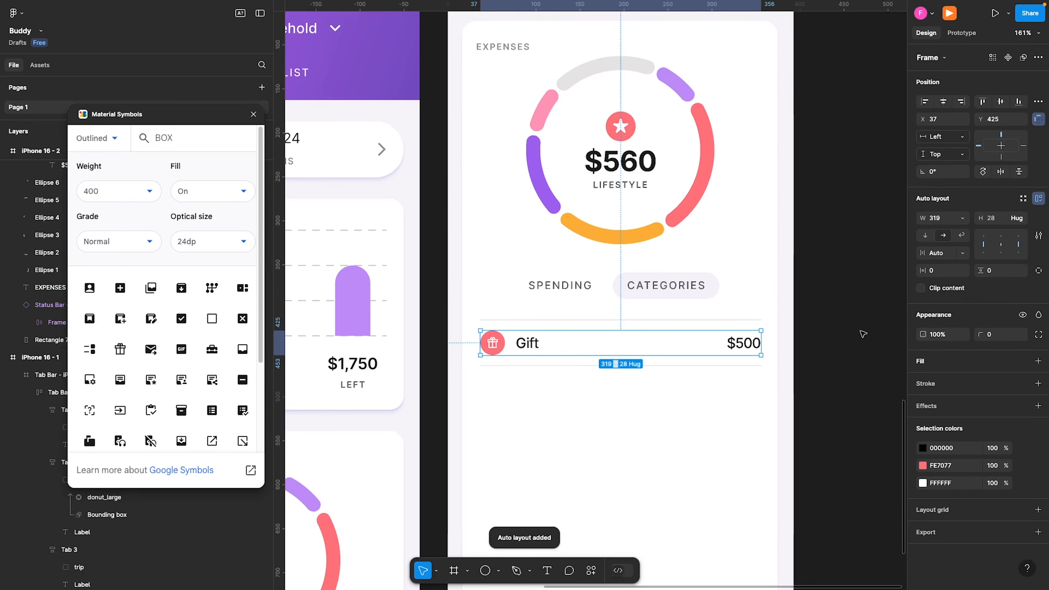
# - Combine the Gift row and the dividers above and below it into one vertical auto layout
pyautogui.keyDown('shift'); pyautogui.click(726, 321); pyautogui.keyUp('shift')
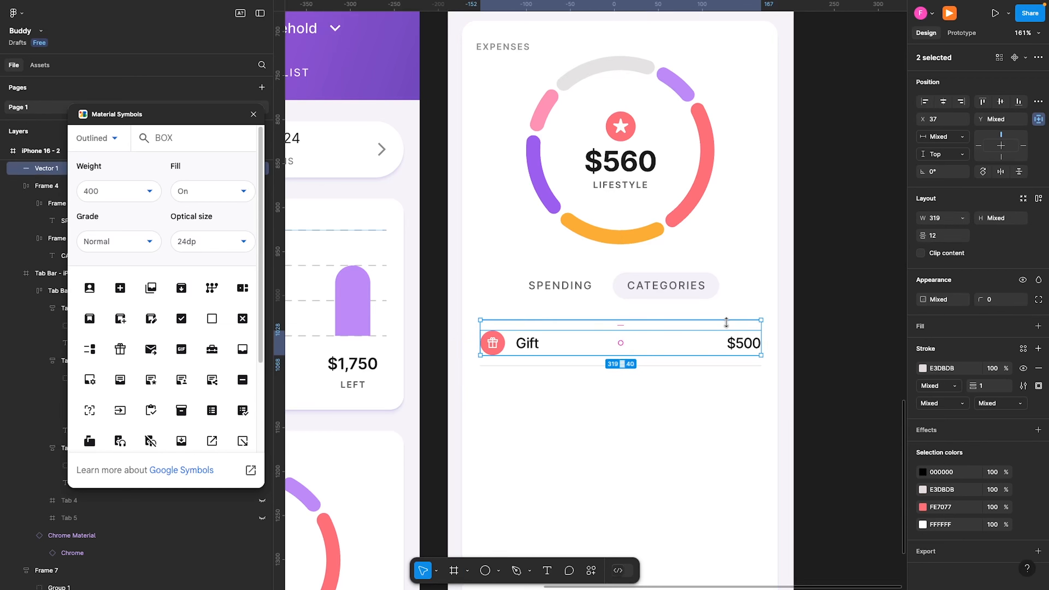
pyautogui.keyDown('shift'); pyautogui.click(679, 365); pyautogui.keyUp('shift')
pyautogui.hotkey('shift', 'a')
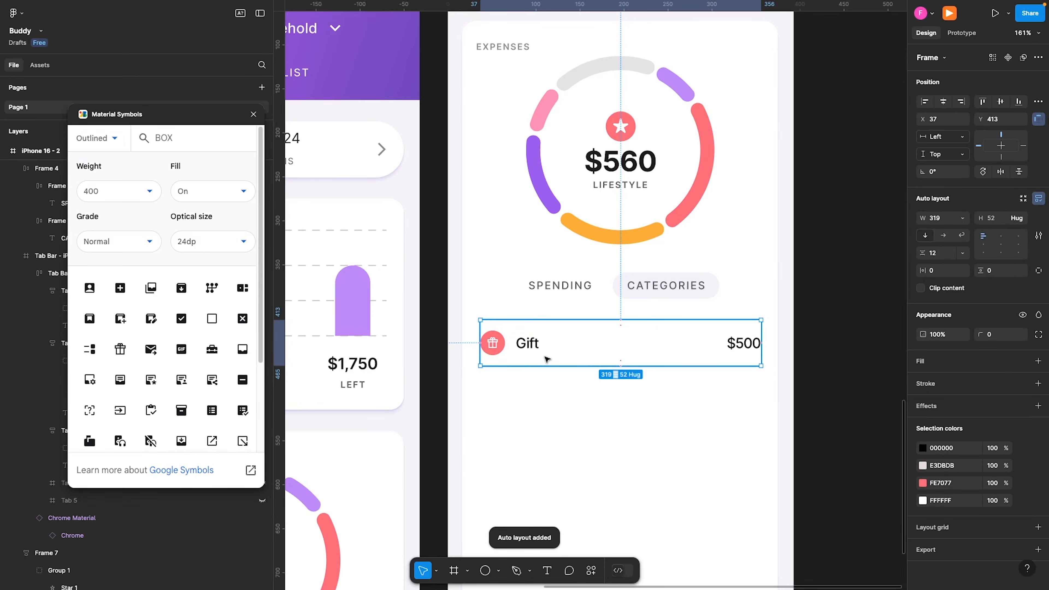
# - Delete the divider below the Gift row from the row's auto layout frame
pyautogui.click(776, 362)
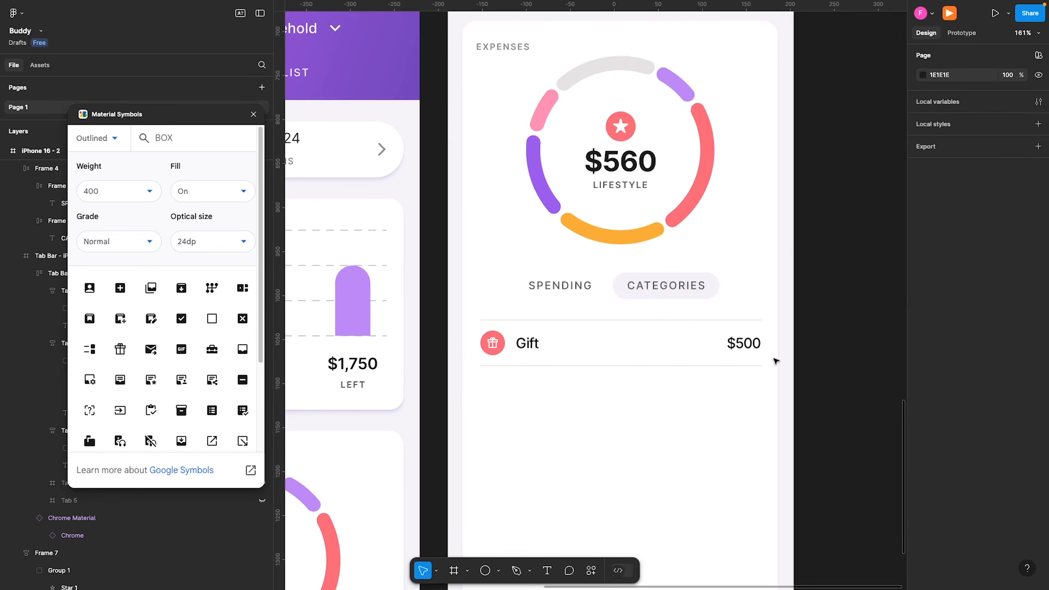
pyautogui.click(522, 352)
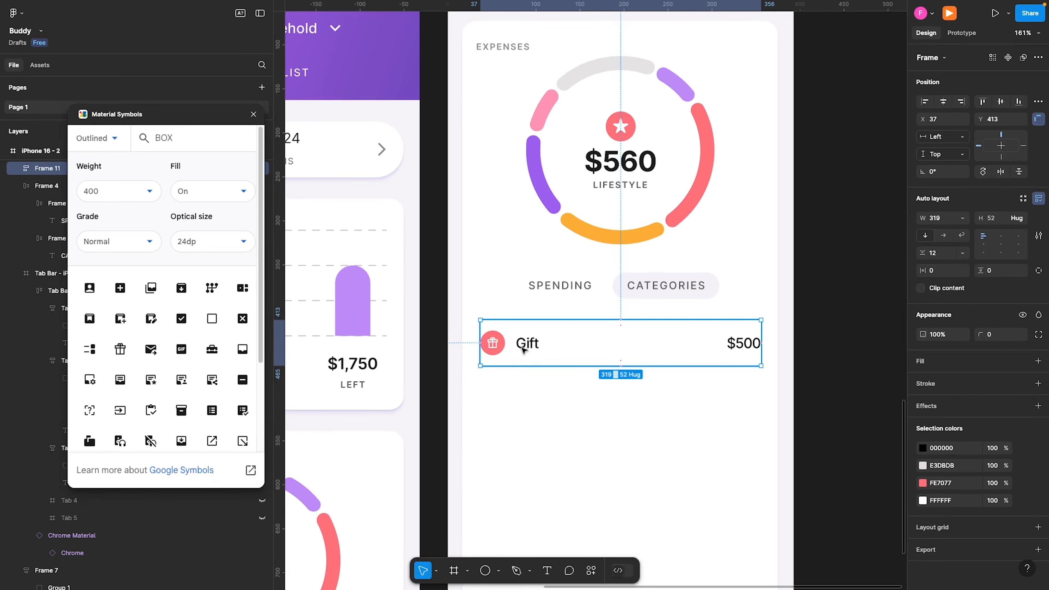
pyautogui.click(574, 393)
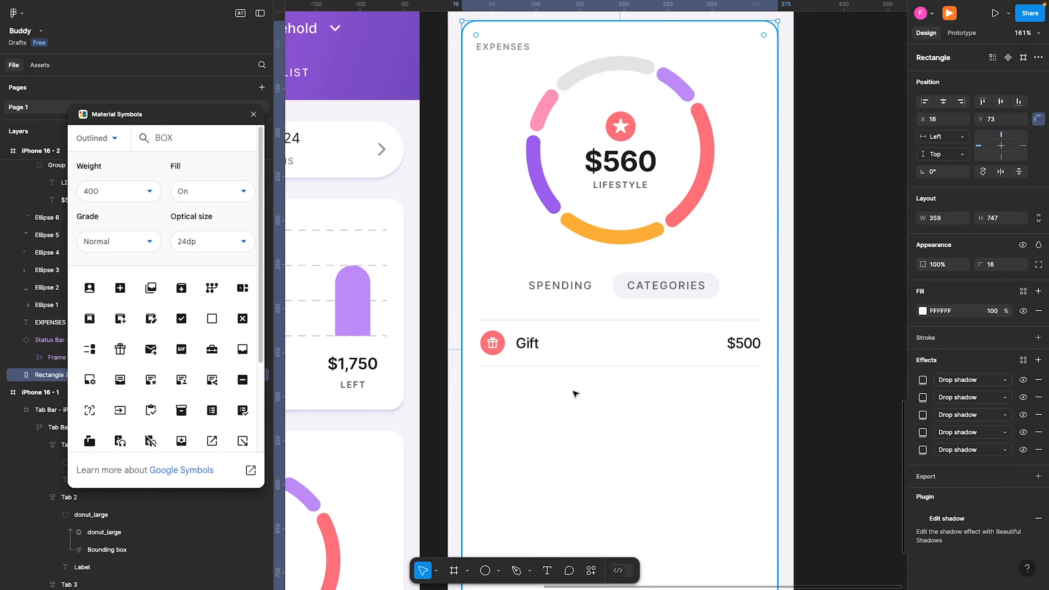
pyautogui.click(584, 366)
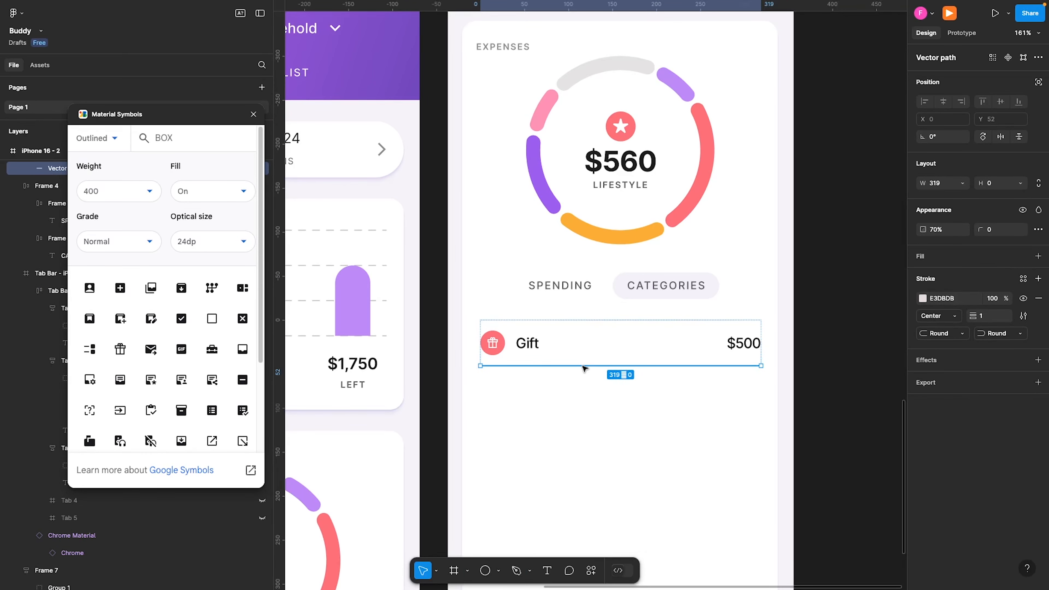
pyautogui.press('Delete')
# - Duplicate the Gift row with its divider directly below the original and select both rows
pyautogui.click(525, 344)
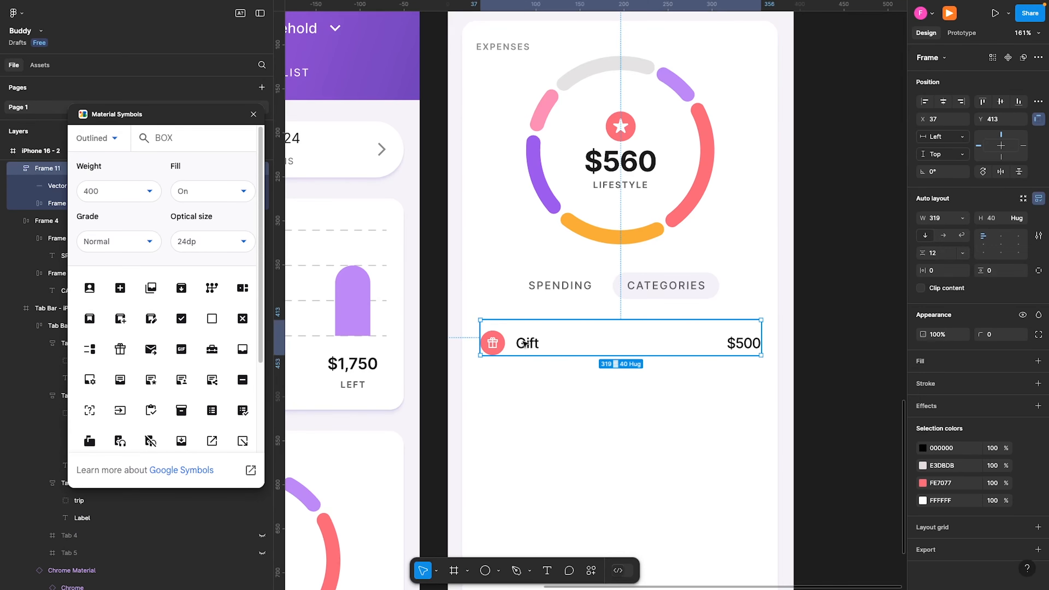
pyautogui.moveTo(525, 343); pyautogui.dragTo(520, 387)
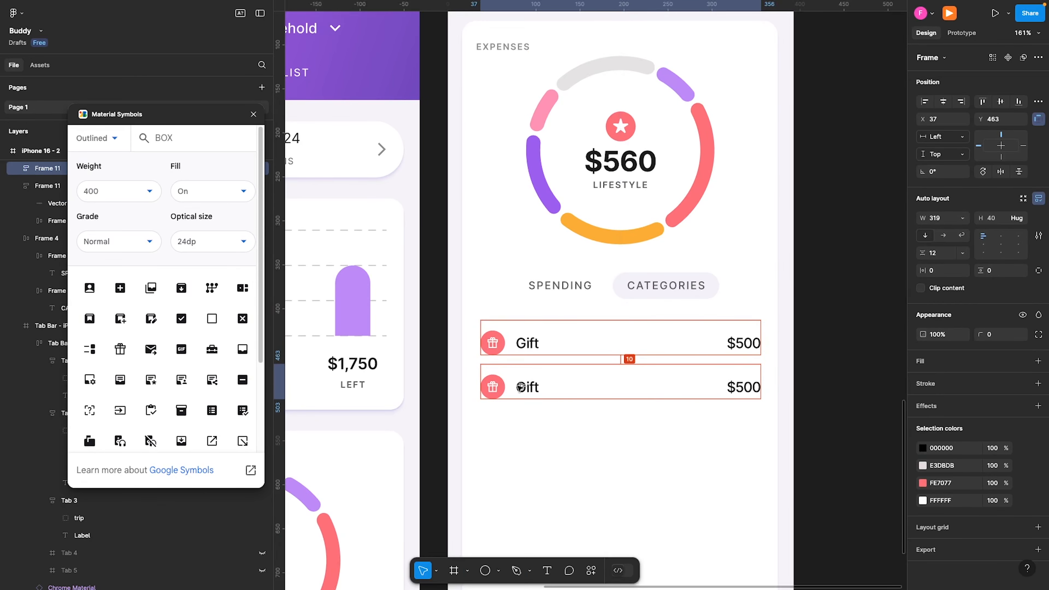
pyautogui.keyDown('shift'); pyautogui.click(510, 343); pyautogui.keyUp('shift')
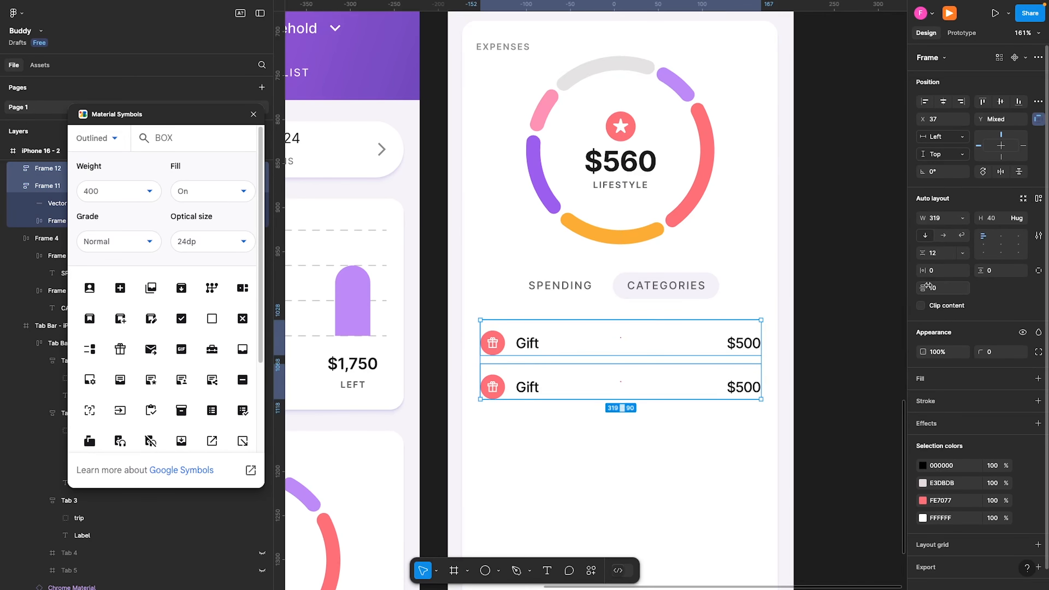
# - Try a spacing of 0 between the two Gift rows, and undo it
pyautogui.click(950, 288)
pyautogui.write('0')
pyautogui.press('Return')
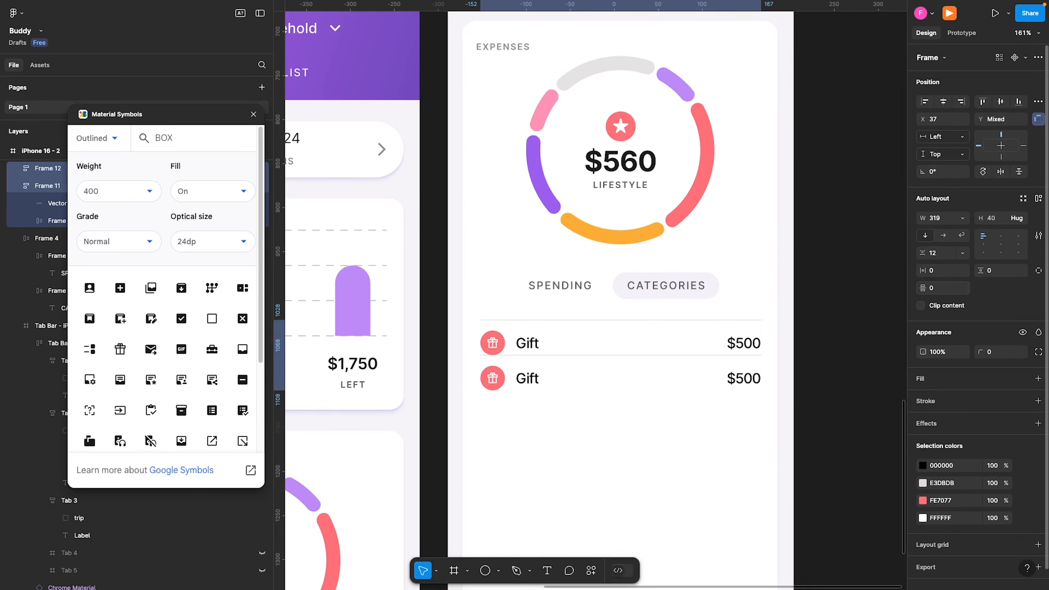
pyautogui.hotkey('ctrl', 'z')
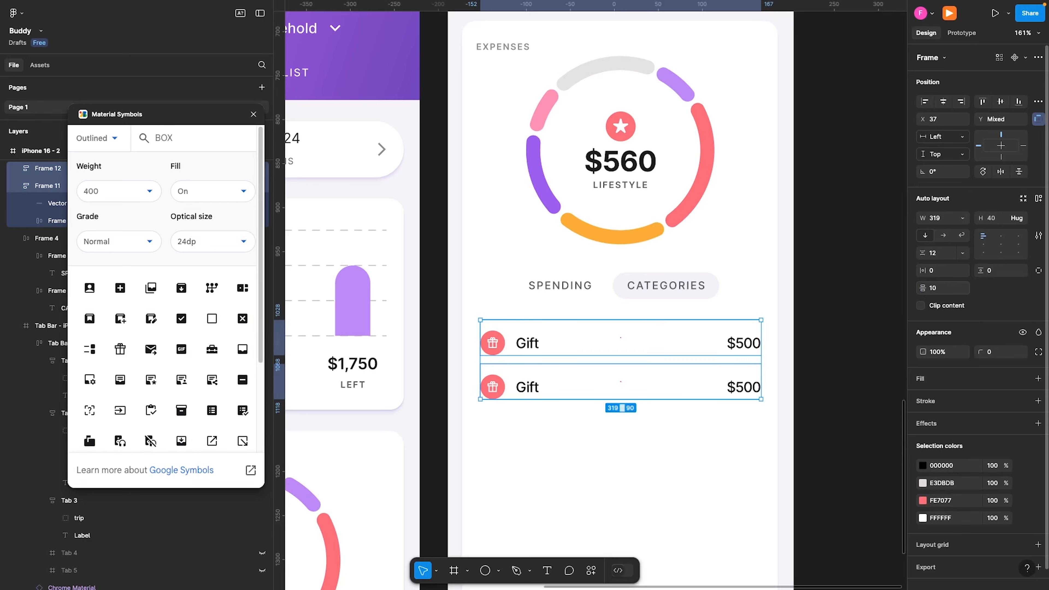
# - Set the spacing between the two Gift rows to 12 and wrap them in a vertical auto layout
pyautogui.click(945, 289)
pyautogui.write('12')
pyautogui.press('Return')
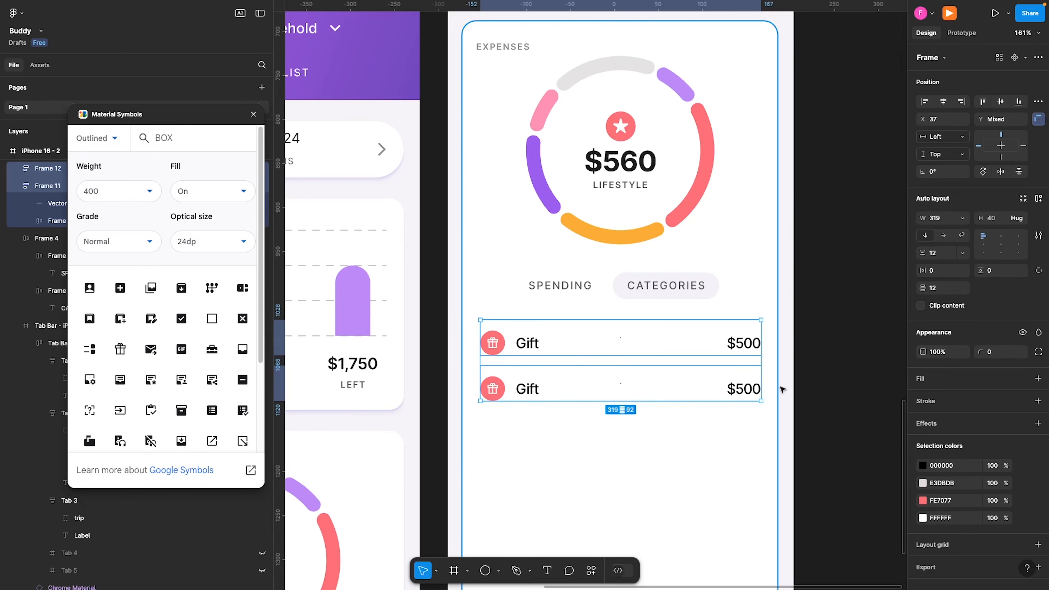
pyautogui.hotkey('shift', 'a')
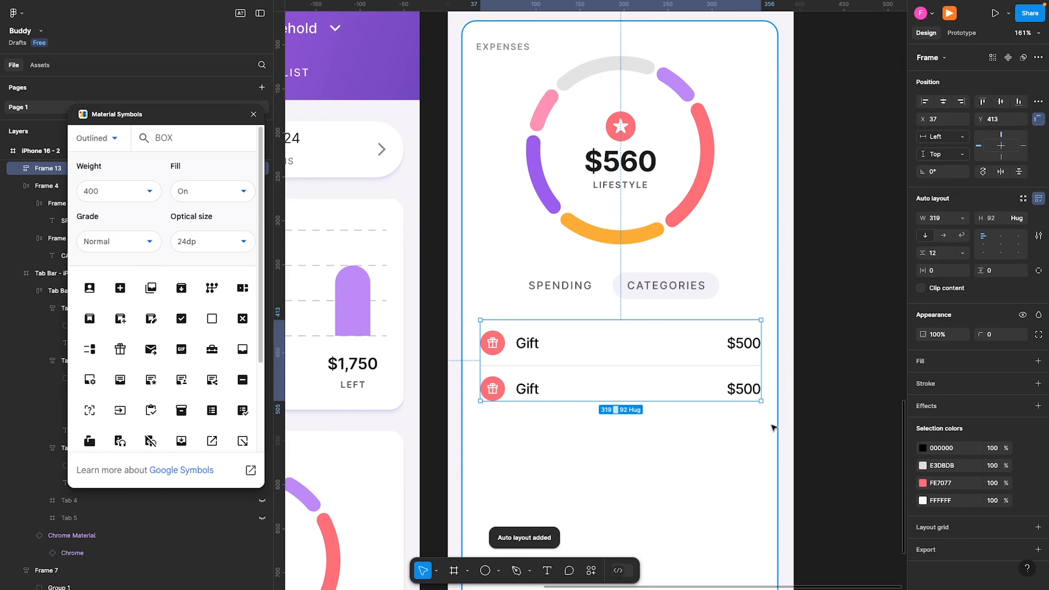
# - Duplicate the second Gift row four times inside the list's auto layout to make six rows
pyautogui.click(919, 361)
pyautogui.click(837, 380)
pyautogui.doubleClick(546, 391)
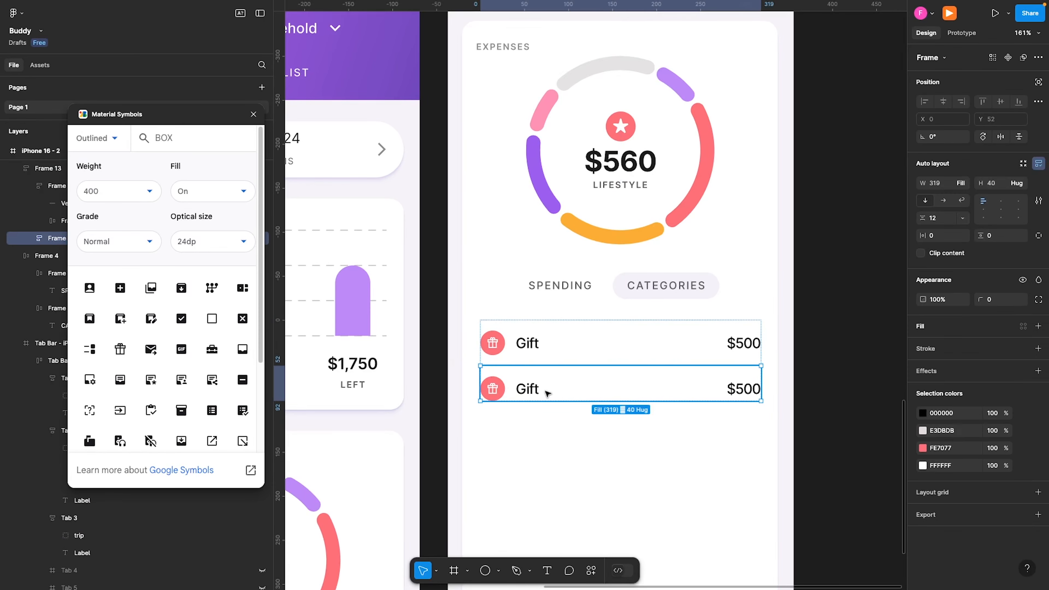
pyautogui.hotkey('ctrl', 'd')
pyautogui.hotkey('ctrl', 'd')
pyautogui.hotkey('ctrl', 'd')
pyautogui.hotkey('ctrl', 'd')
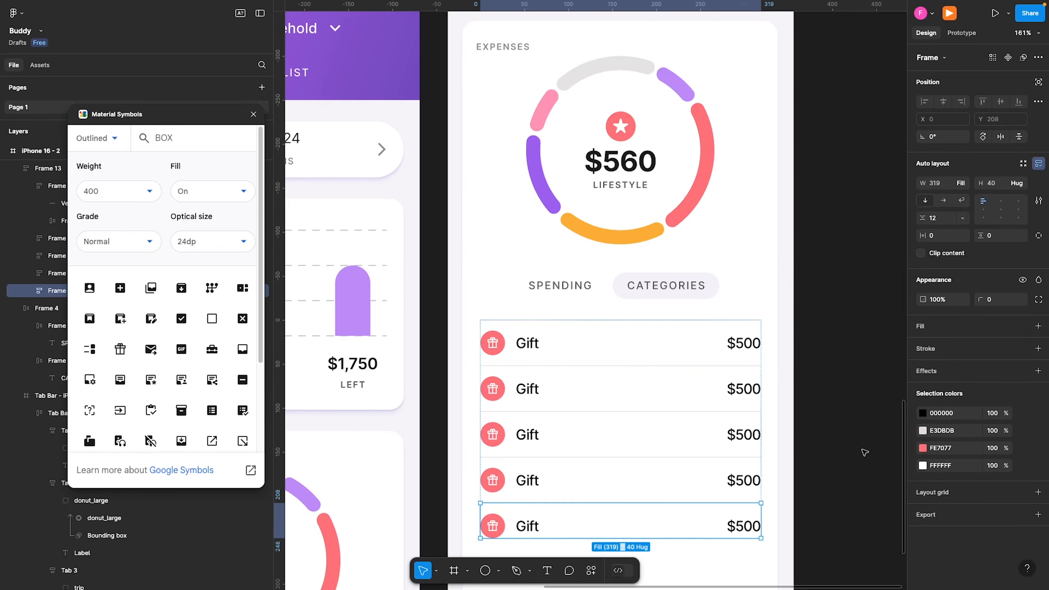
pyautogui.click(863, 436)
# - Change the label of the second Gift row in the categories list to Taxes
pyautogui.scroll(-5, 761, 455)
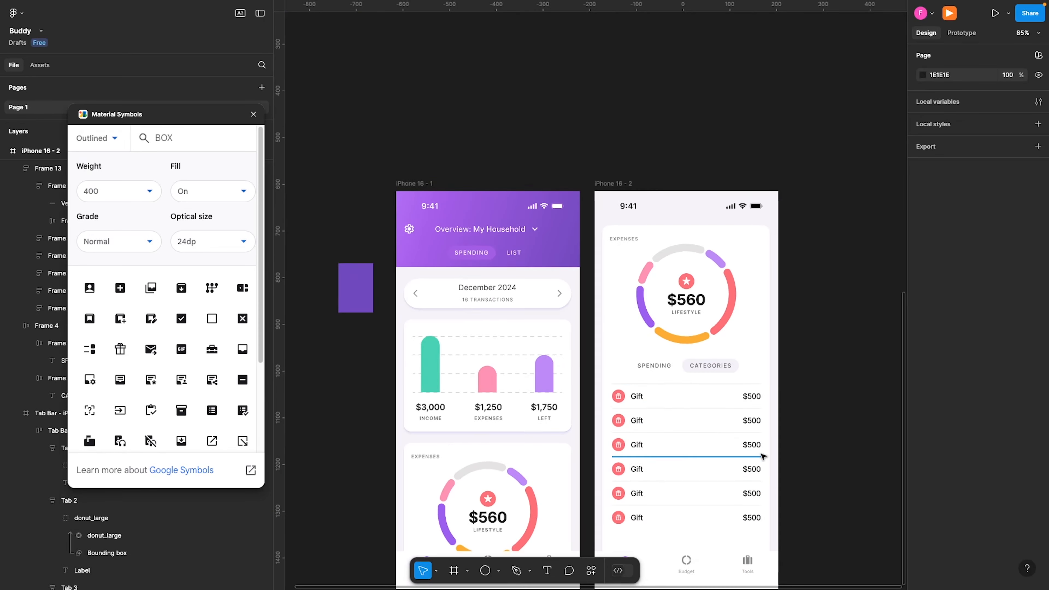
pyautogui.moveTo(686, 469); pyautogui.dragTo(545, 379)
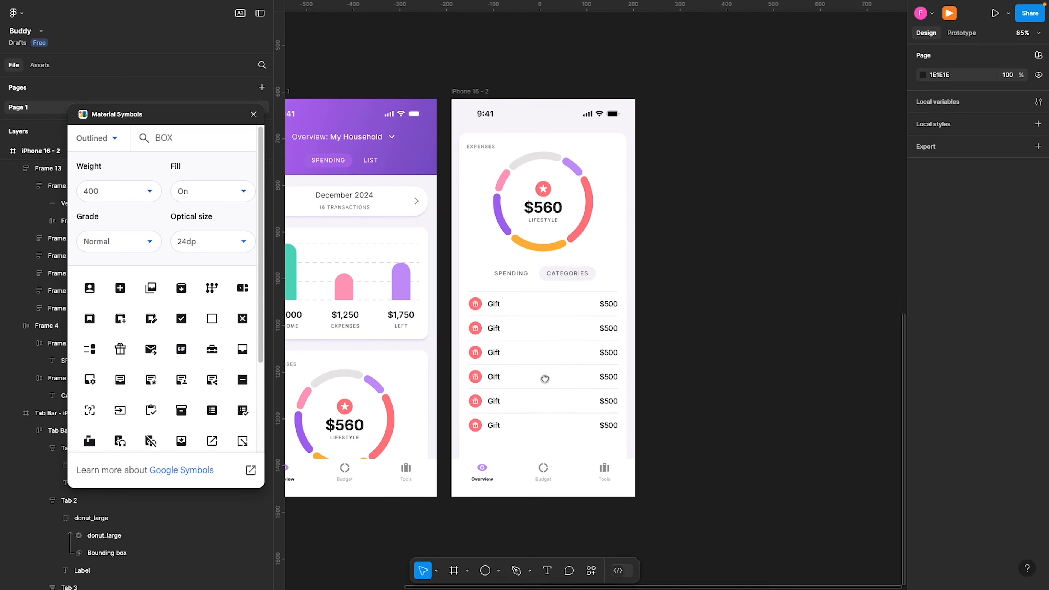
pyautogui.scroll(3, 534, 357)
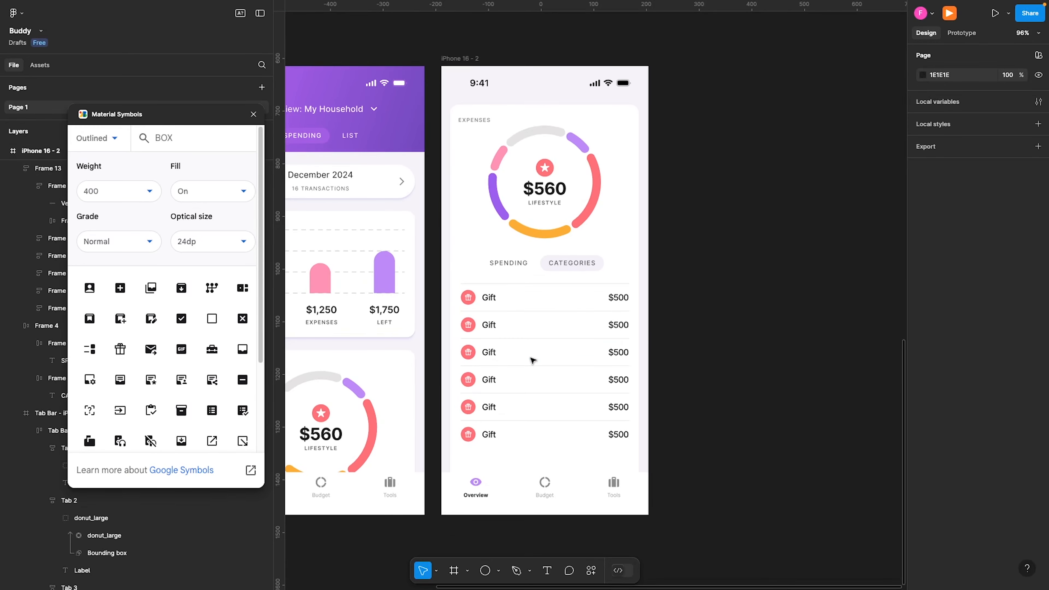
pyautogui.scroll(2, 490, 330)
pyautogui.doubleClick(484, 321)
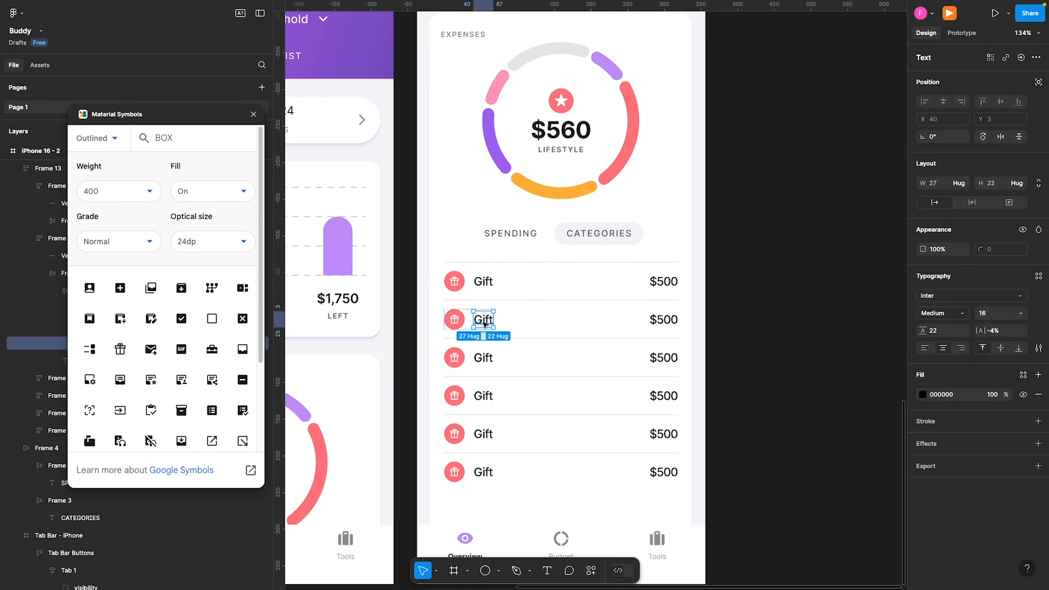
pyautogui.doubleClick(484, 321)
pyautogui.write('ta')
pyautogui.press('BackSpace')
pyautogui.press('BackSpace')
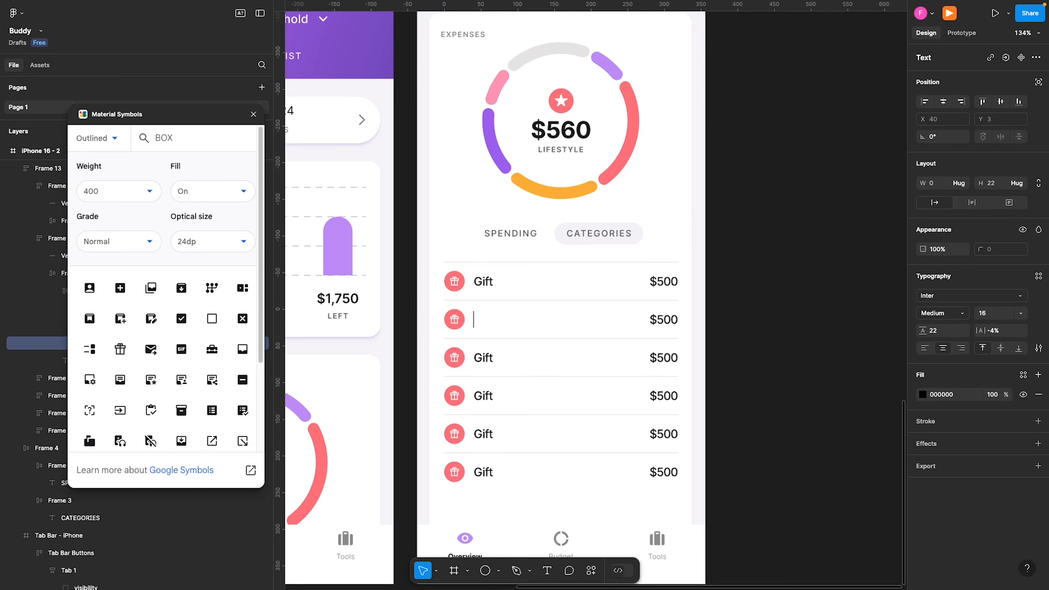
pyautogui.write('Taxes')
pyautogui.press('Escape')
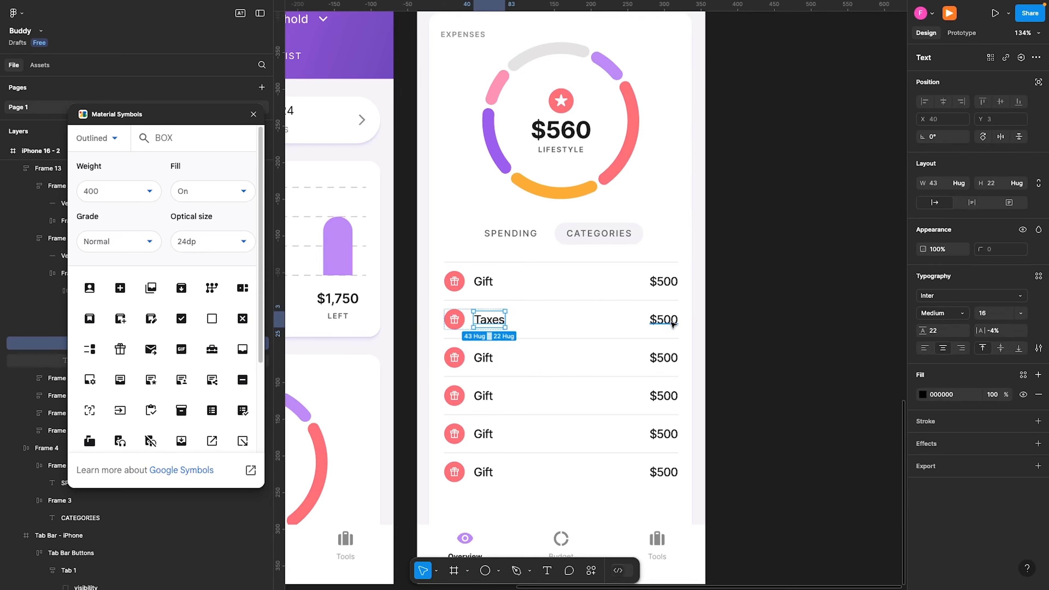
# - Set the Taxes row's amount to $200
pyautogui.click(663, 321)
pyautogui.doubleClick(660, 319)
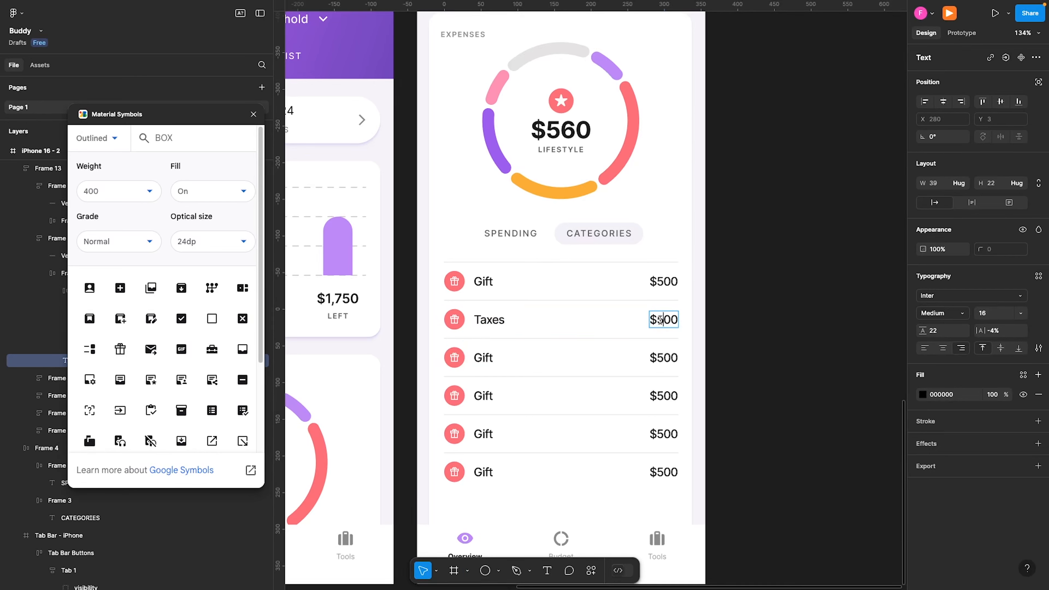
pyautogui.write('$200')
pyautogui.press('Escape')
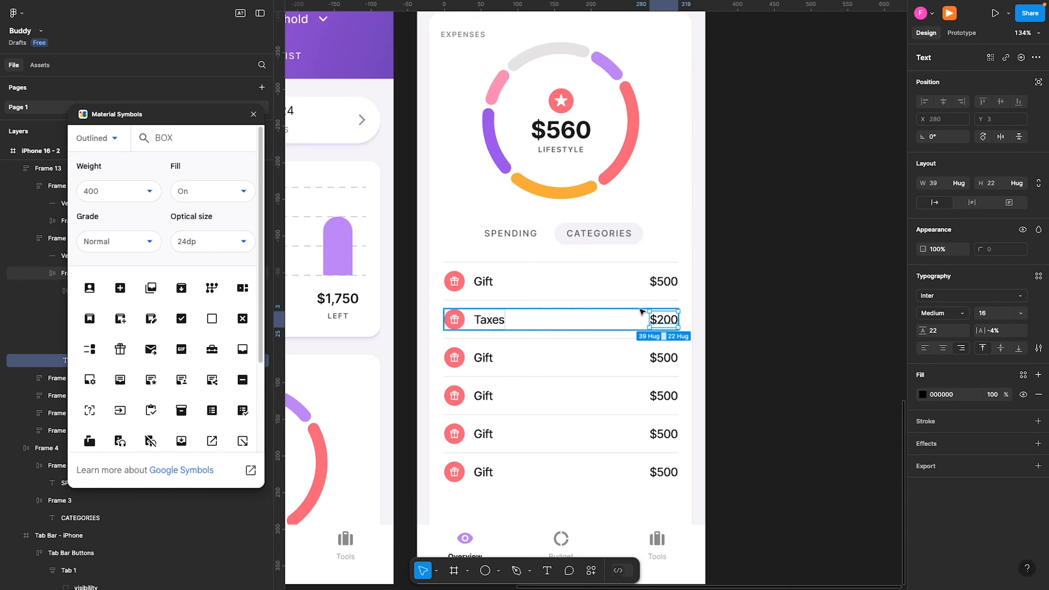
# - Change the label of the third row in the categories list to Subscription
pyautogui.click(485, 362)
pyautogui.doubleClick(484, 363)
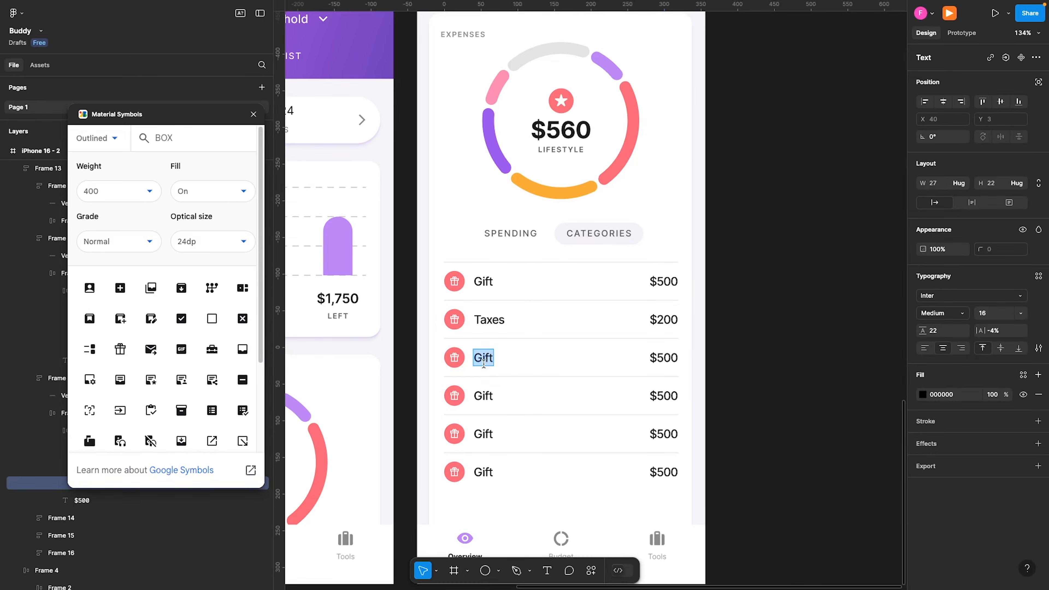
pyautogui.write('S')
pyautogui.write('bsc')
pyautogui.press('BackSpace')
pyautogui.press('BackSpace')
pyautogui.press('BackSpace')
pyautogui.write('ubscription')
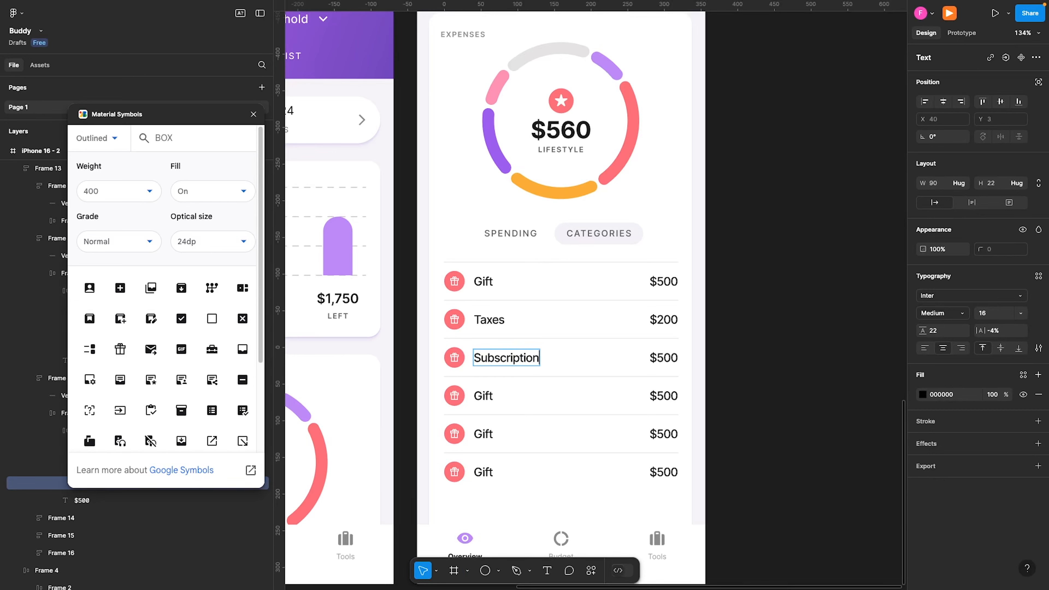
pyautogui.press('Escape')
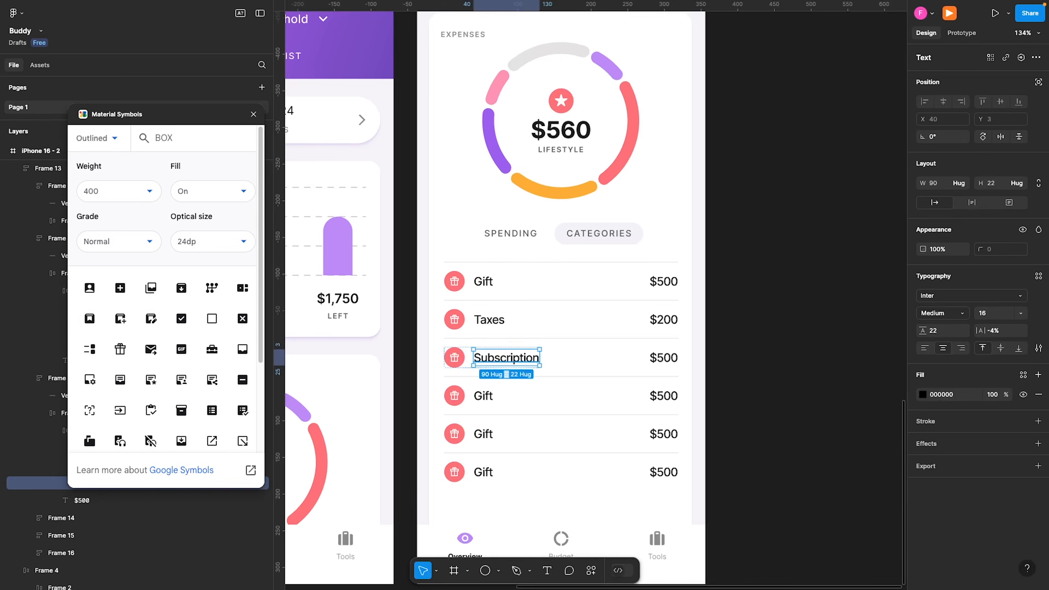
# - Set the Subscription row's amount to $90
pyautogui.click(659, 357)
pyautogui.doubleClick(659, 357)
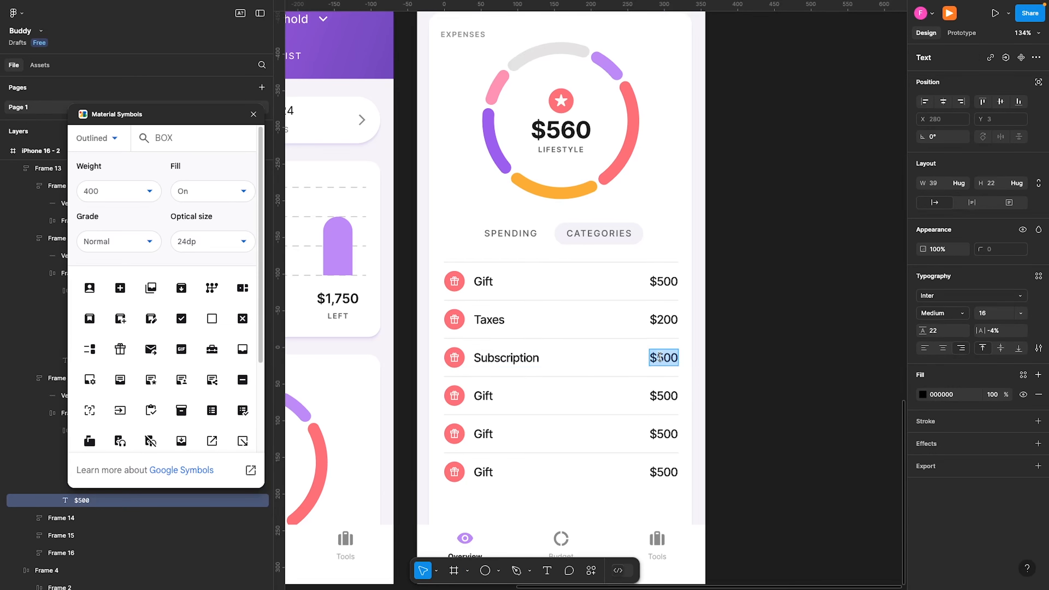
pyautogui.moveTo(660, 357); pyautogui.dragTo(683, 357)
pyautogui.write('90')
pyautogui.press('Escape')
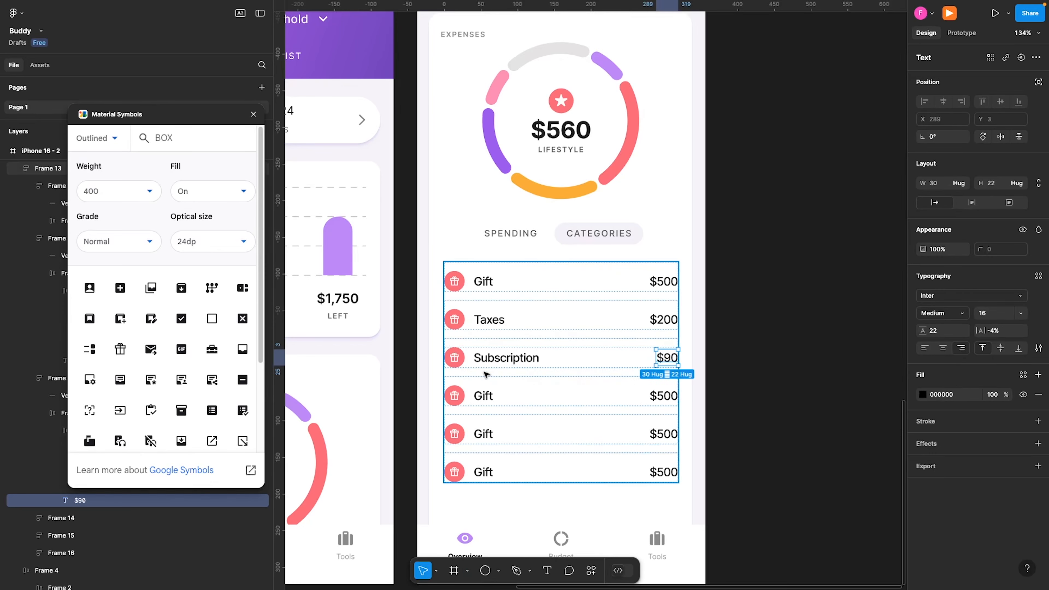
# - Change the fourth row's label to Transport and its amount to $630
pyautogui.click(487, 397)
pyautogui.doubleClick(487, 397)
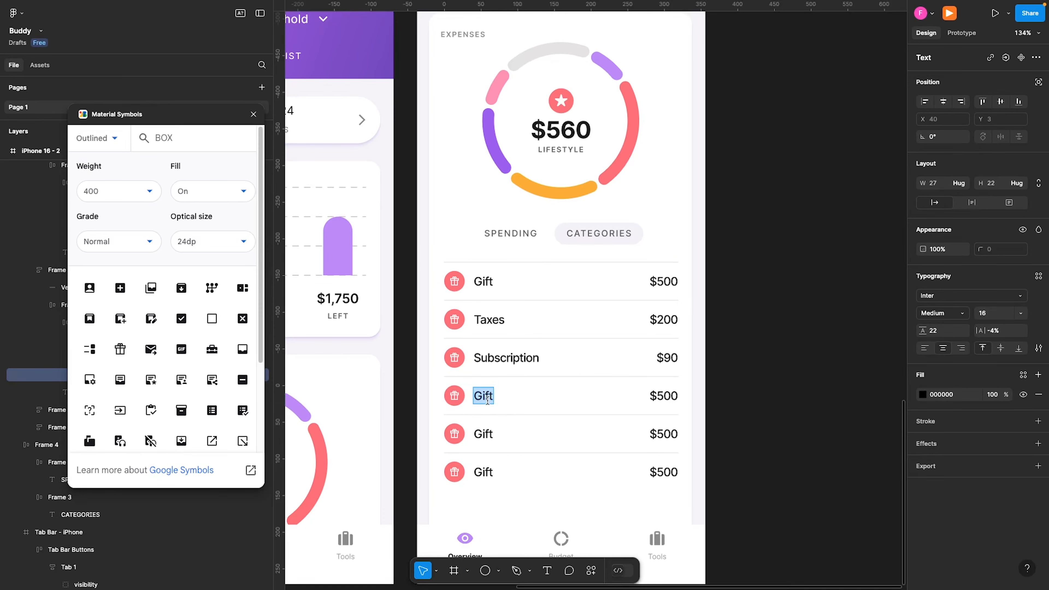
pyautogui.write('Transport')
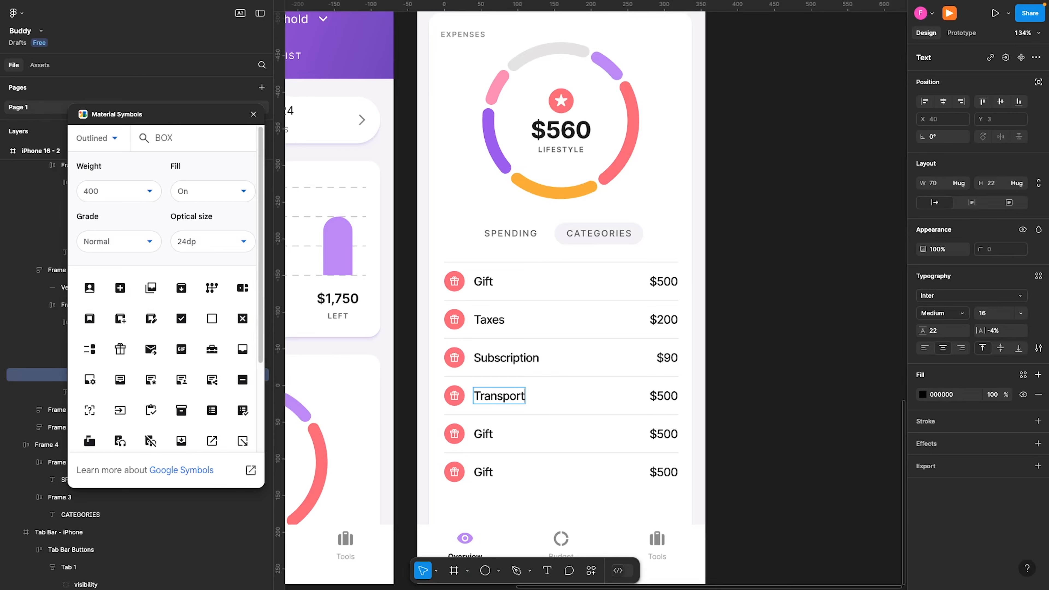
pyautogui.doubleClick(670, 397)
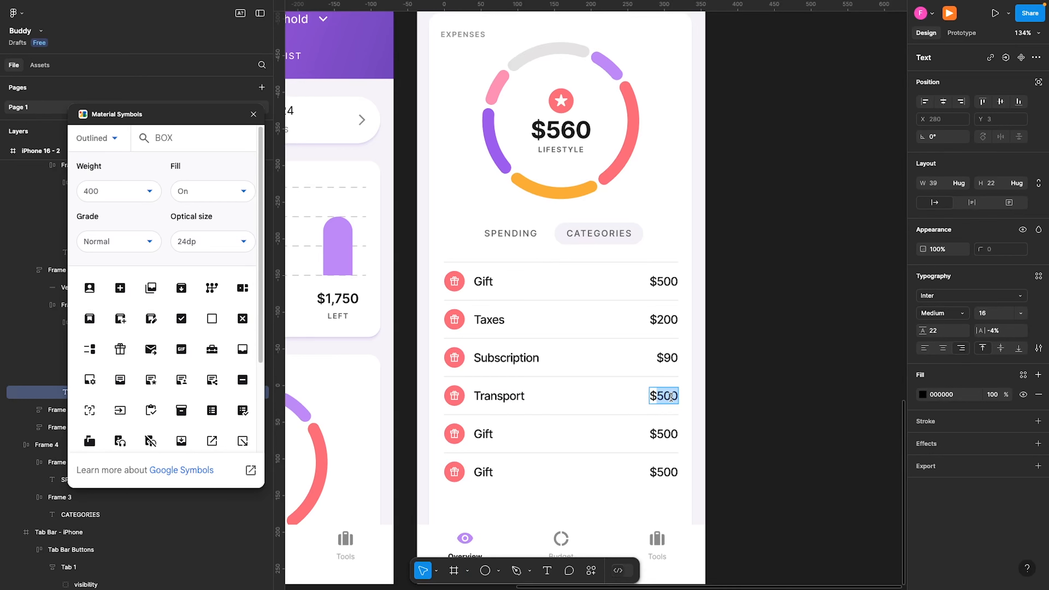
pyautogui.write('630')
pyautogui.press('Escape')
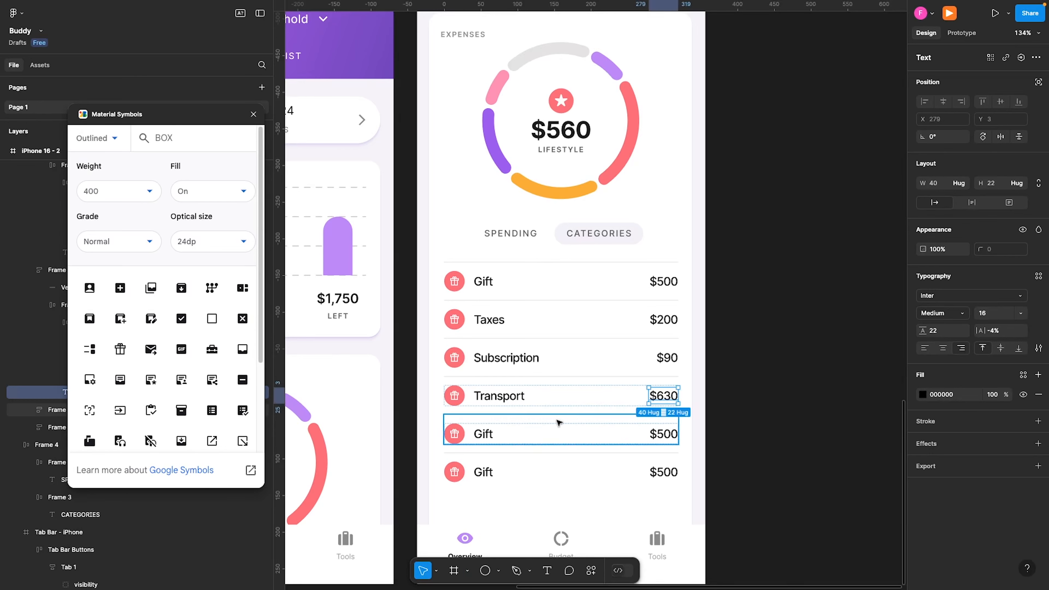
# - Change the fifth row's label to Healthcare and its amount to $30
pyautogui.click(482, 438)
pyautogui.doubleClick(481, 439)
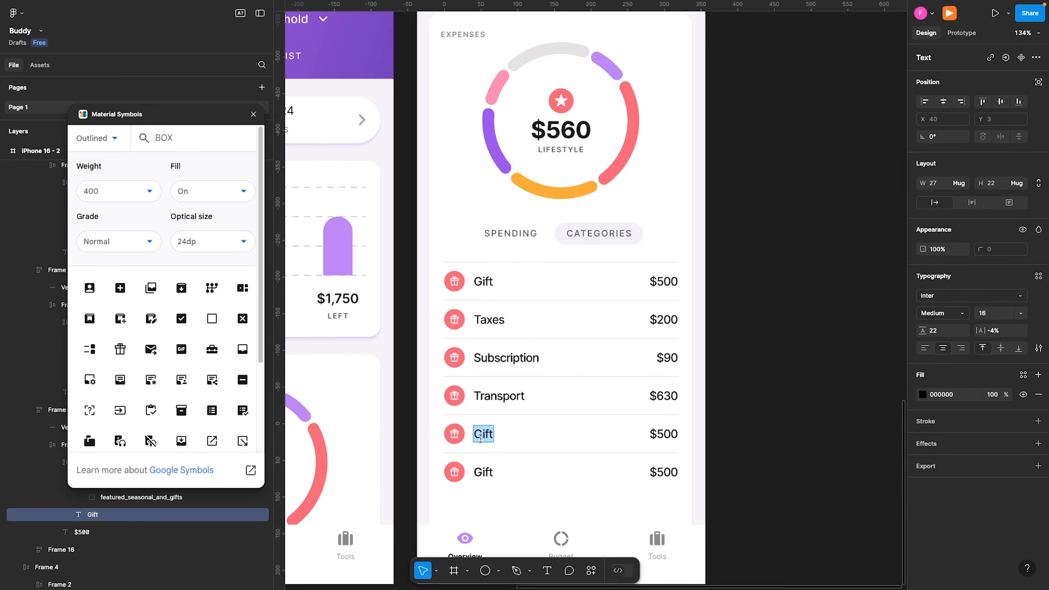
pyautogui.write('Hell')
pyautogui.press('BackSpace')
pyautogui.press('BackSpace')
pyautogui.write('althcare')
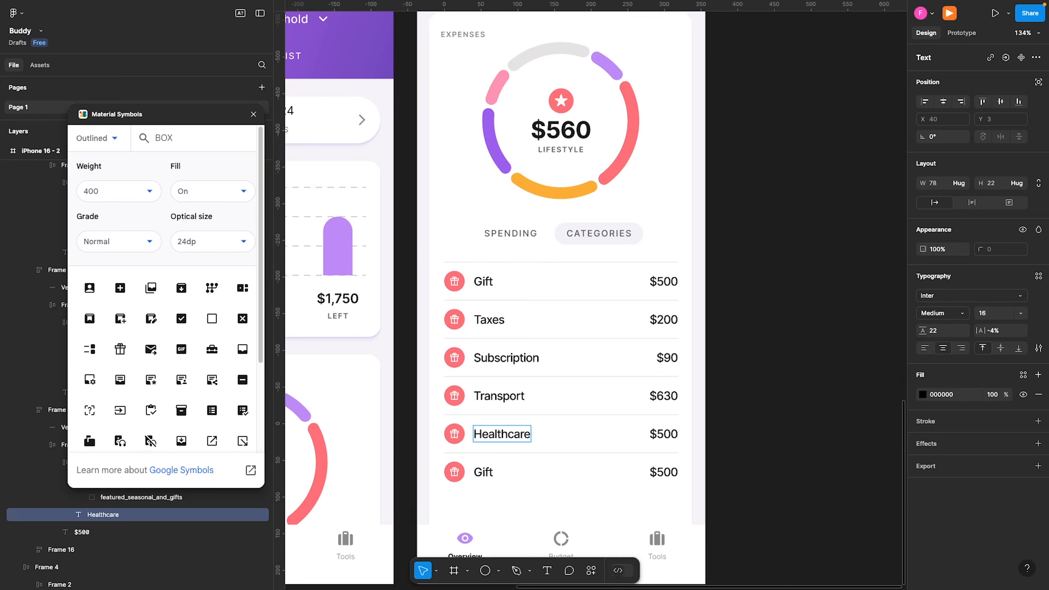
pyautogui.press('Escape')
pyautogui.doubleClick(665, 435)
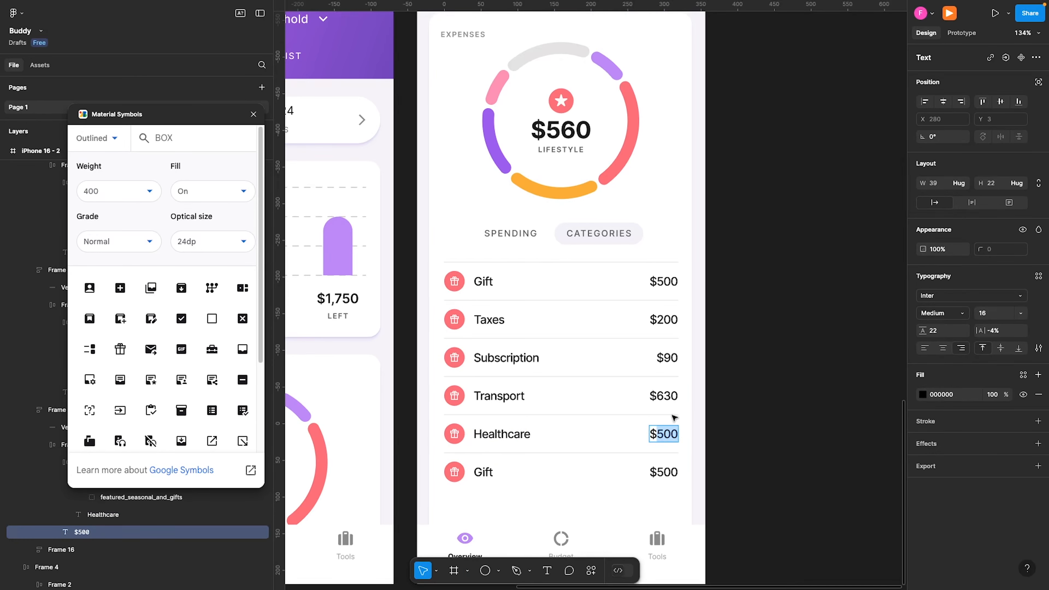
pyautogui.write('$30')
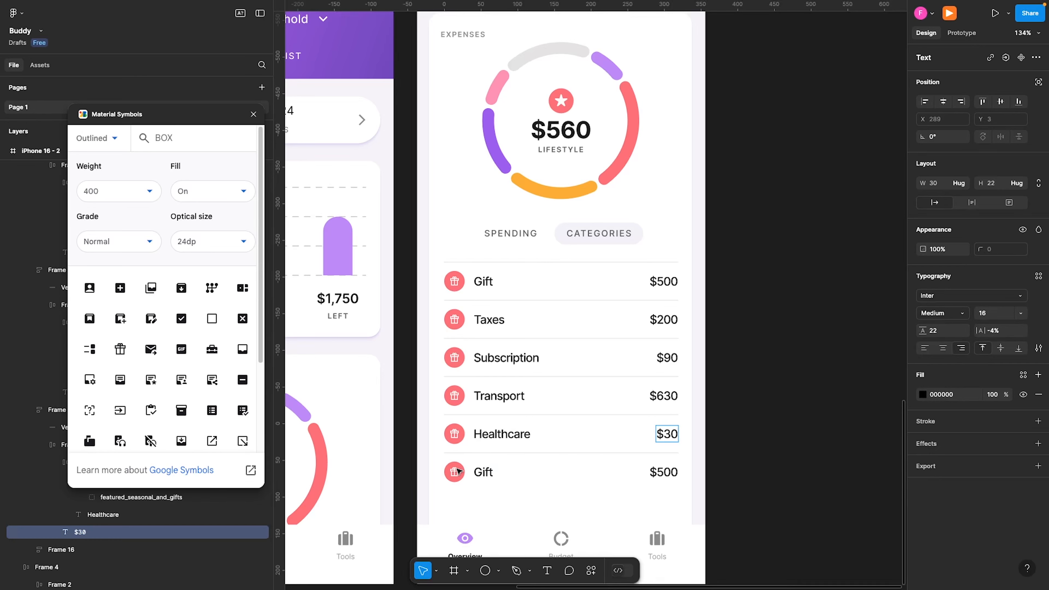
pyautogui.press('Escape')
# - Change the label of the sixth row in the categories list to Internet
pyautogui.click(479, 475)
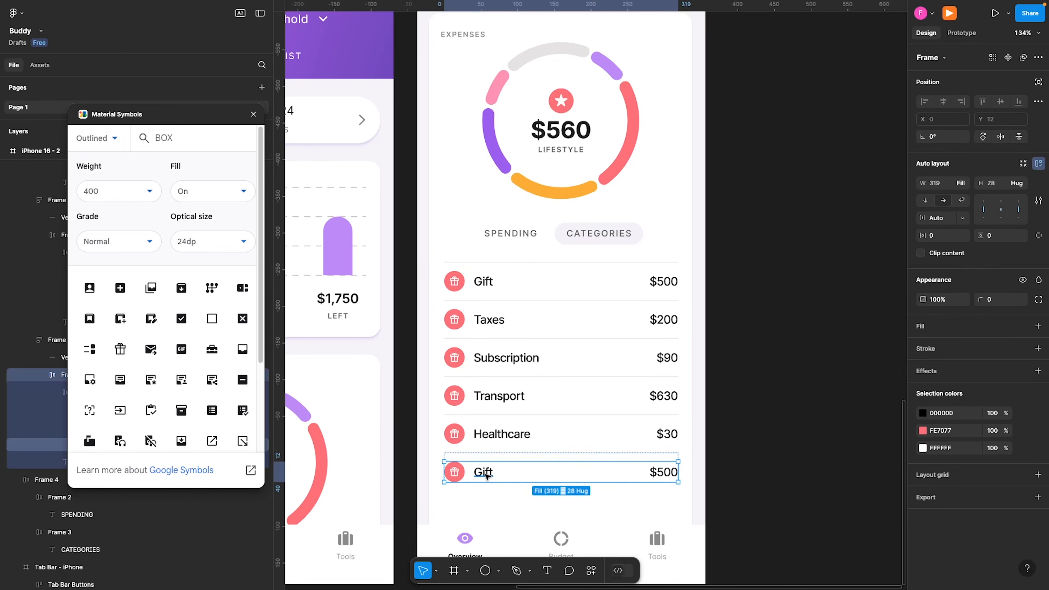
pyautogui.doubleClick(484, 472)
pyautogui.doubleClick(485, 471)
pyautogui.write('In')
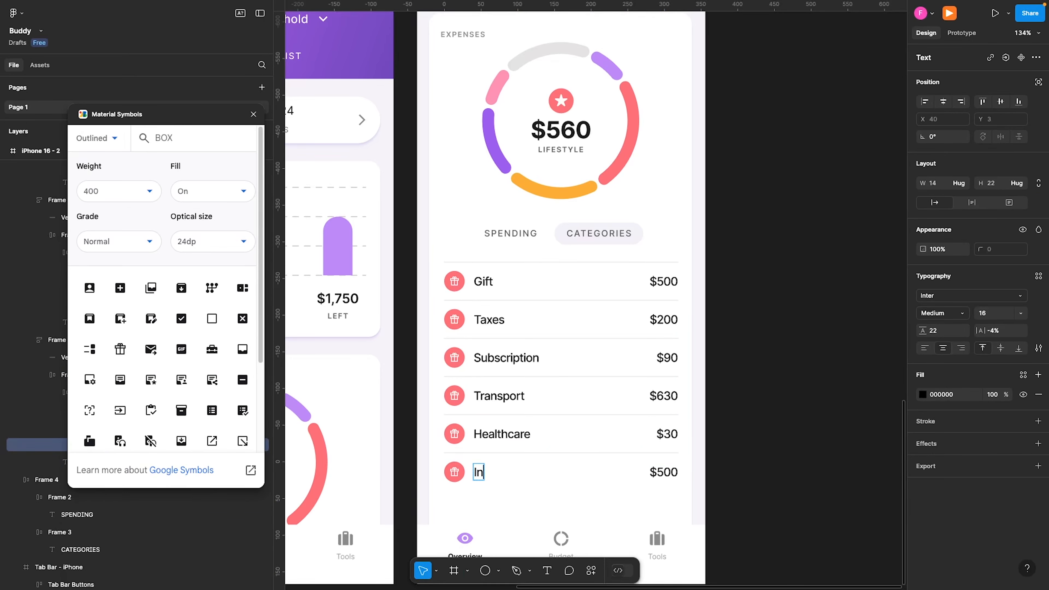
pyautogui.write('ternet')
pyautogui.press('Escape')
# - Set the Internet row's amount to $55
pyautogui.click(674, 474)
pyautogui.doubleClick(674, 474)
pyautogui.doubleClick(675, 474)
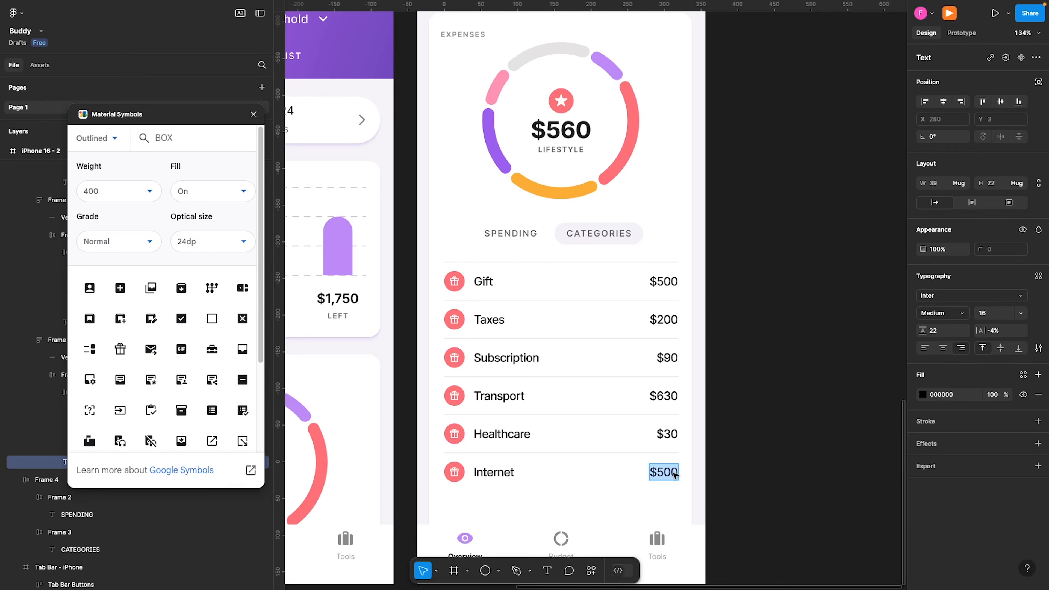
pyautogui.moveTo(666, 472); pyautogui.dragTo(680, 470)
pyautogui.write('5')
pyautogui.press('Escape')
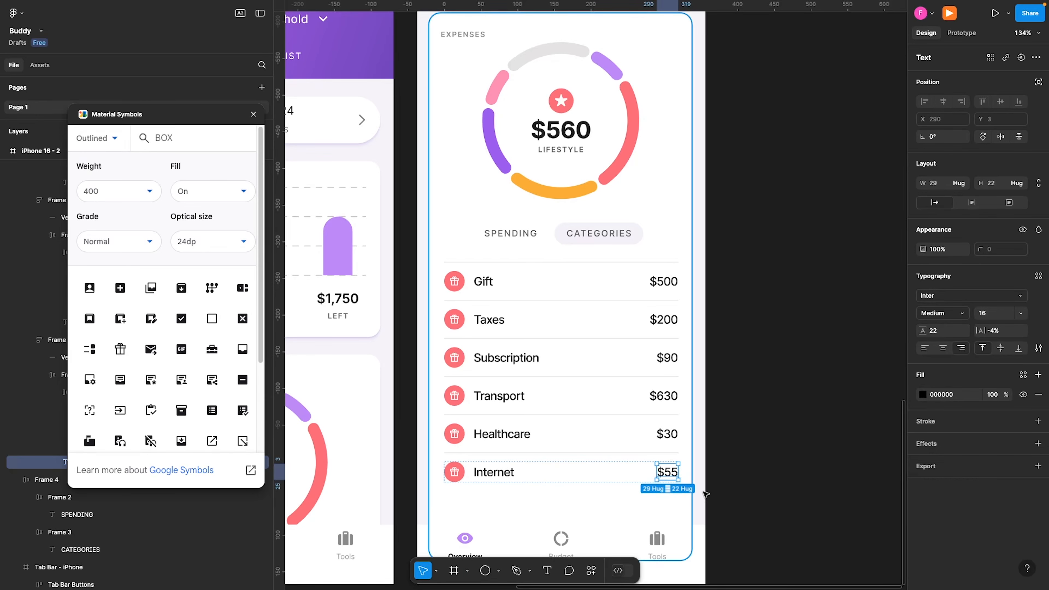
pyautogui.press('Escape')
# - Duplicate the Internet row with its divider twice to extend the categories list to eight rows
pyautogui.doubleClick(603, 472)
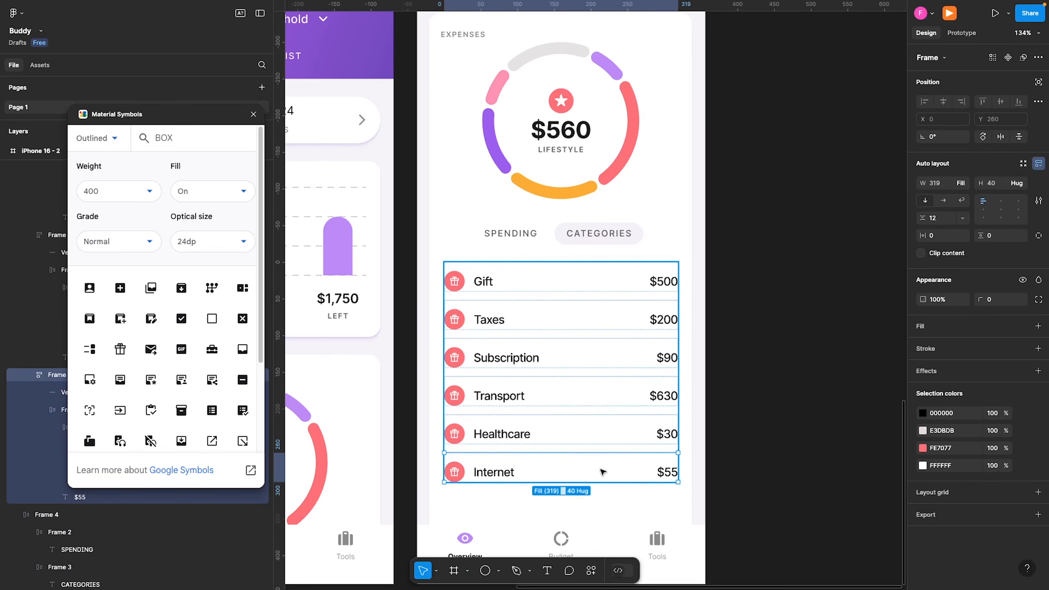
pyautogui.hotkey('ctrl', 'd')
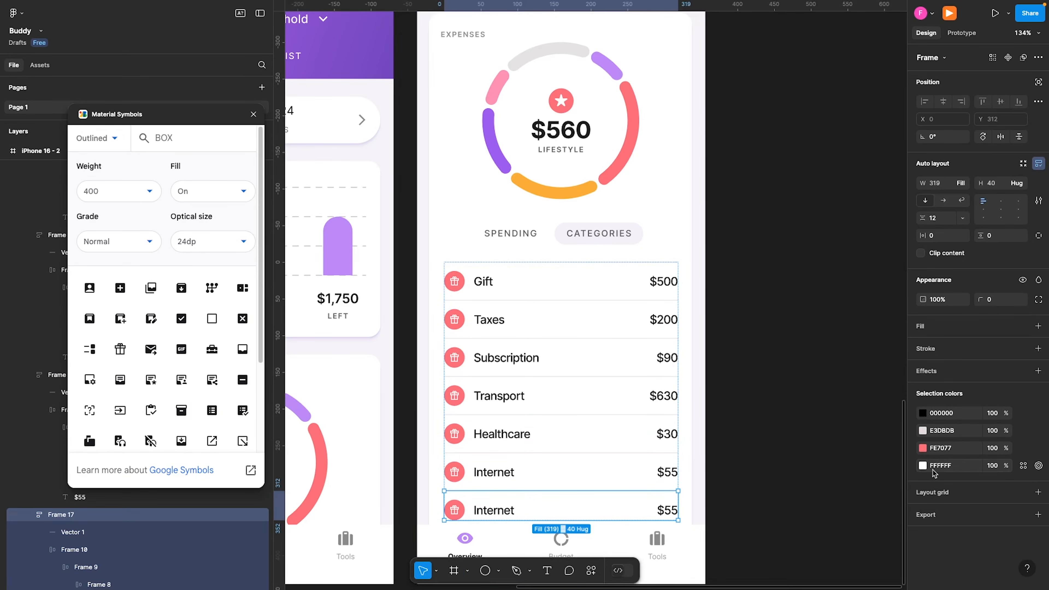
pyautogui.hotkey('ctrl', 'd')
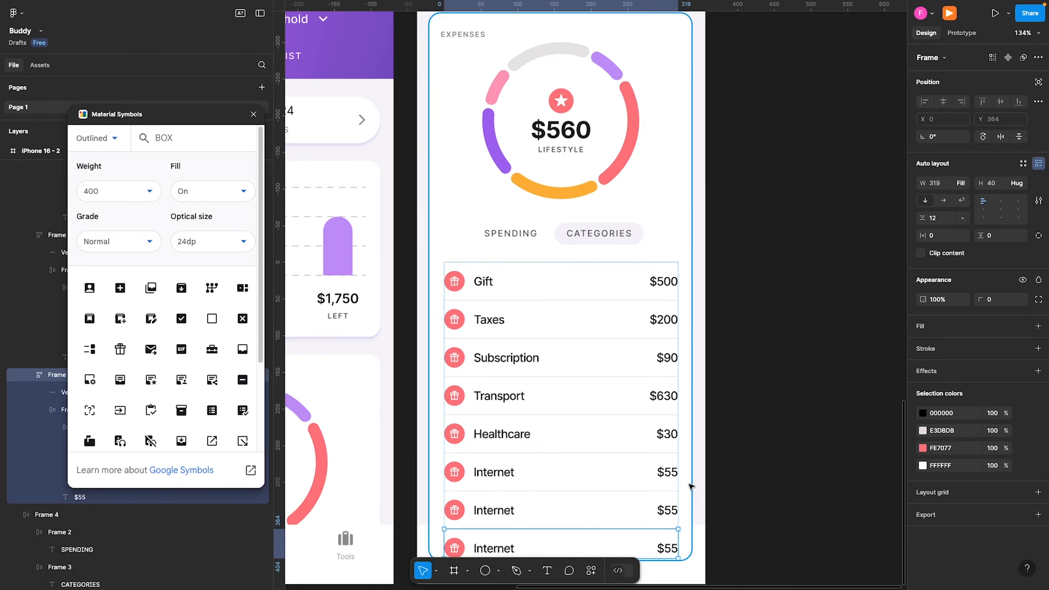
pyautogui.click(760, 526)
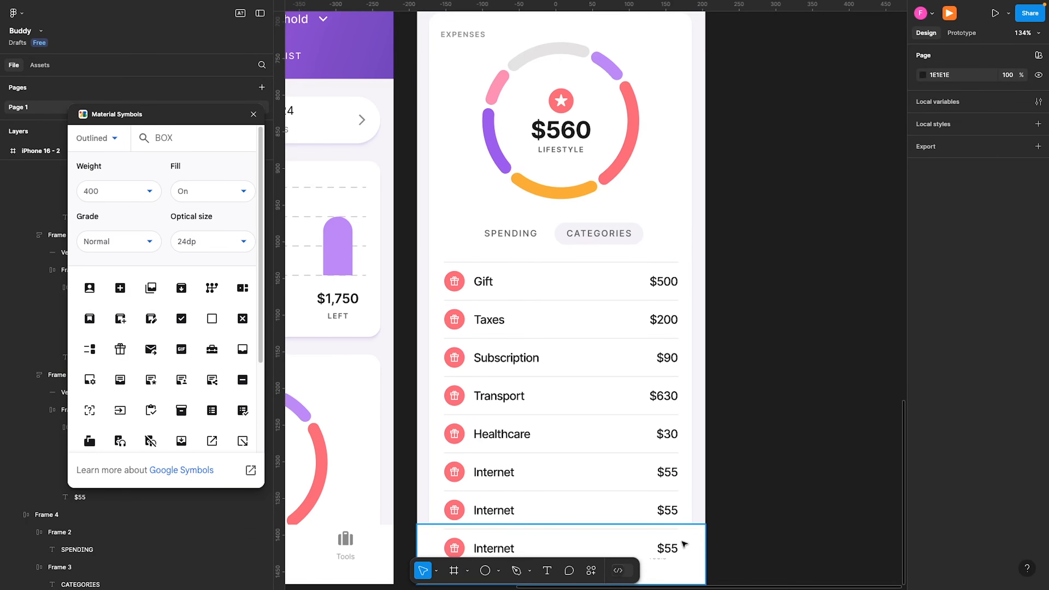
# - Change the label of the seventh row, the first Internet duplicate, to Food
pyautogui.scroll(-3, 671, 536)
pyautogui.click(614, 432)
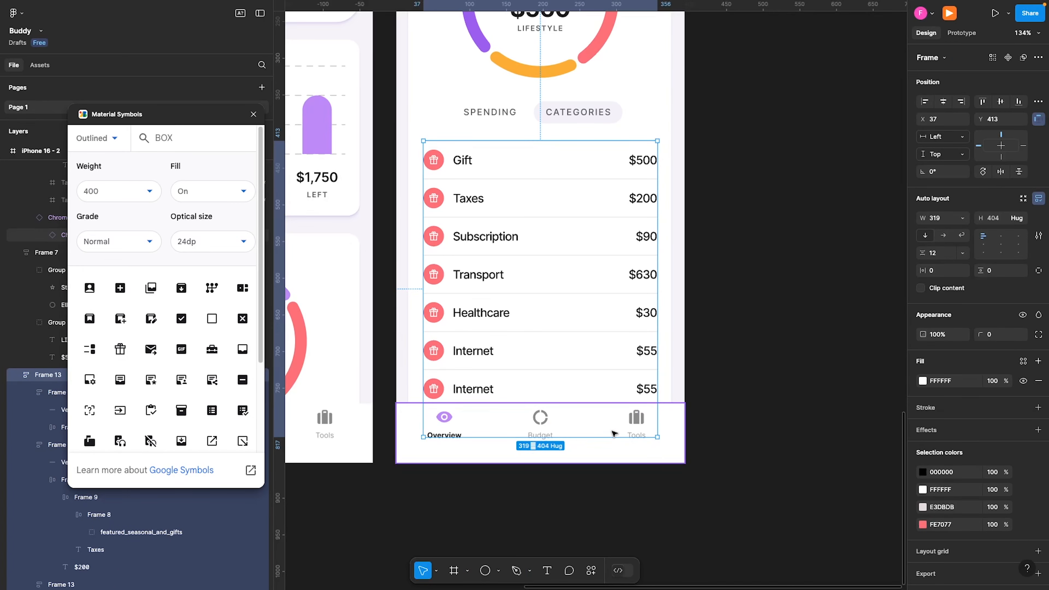
pyautogui.press('Escape')
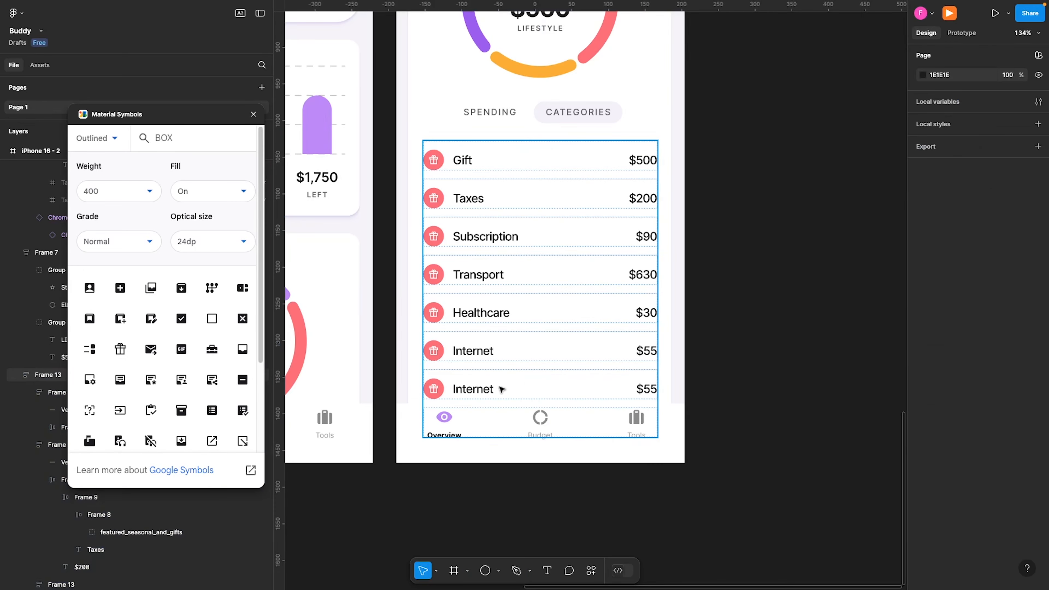
pyautogui.doubleClick(487, 388)
pyautogui.doubleClick(486, 388)
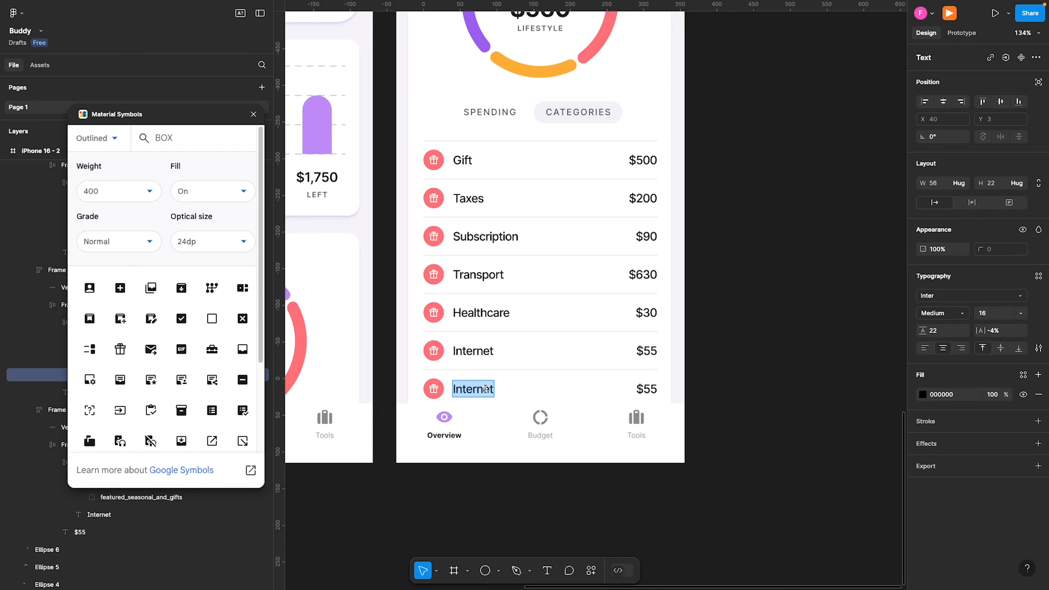
pyautogui.write('Eat')
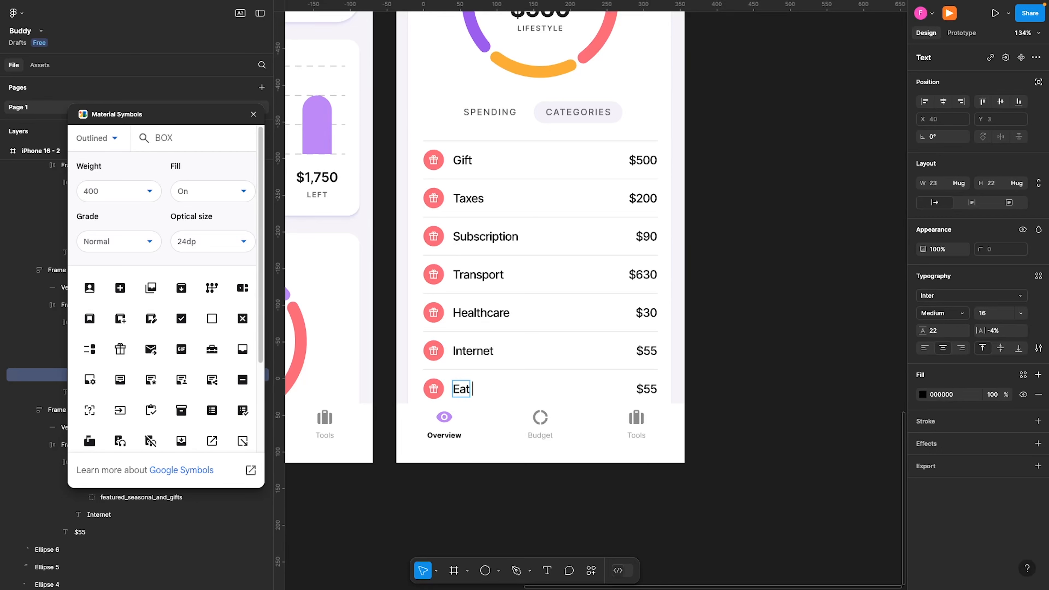
pyautogui.write(' out')
pyautogui.hotkey('ctrl', 'a')
pyautogui.write('Food')
# - Set the Food row's amount to $325
pyautogui.click(646, 388)
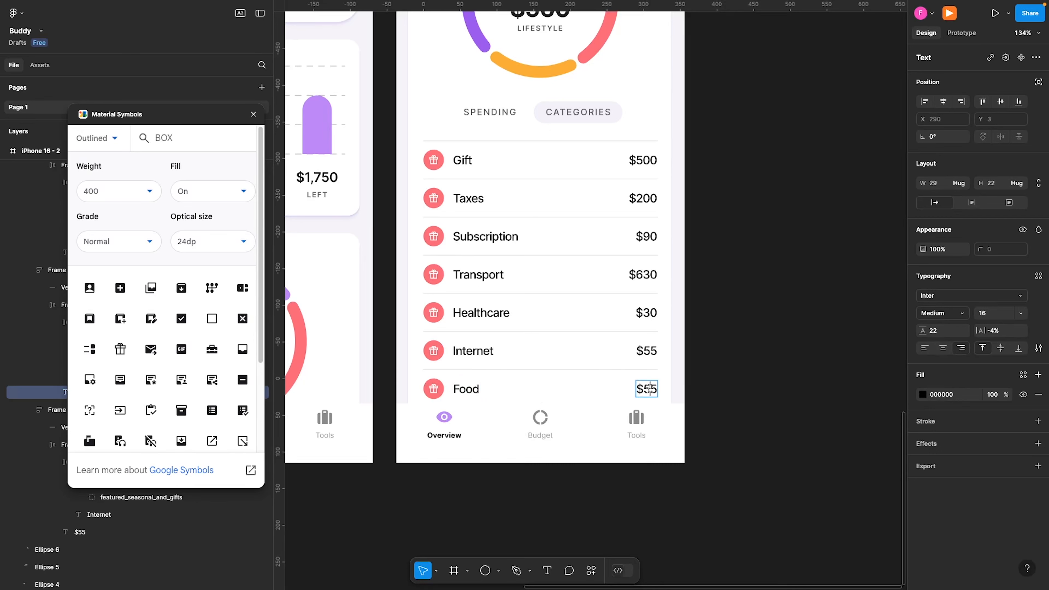
pyautogui.doubleClick(649, 388)
pyautogui.write('%320')
pyautogui.press('BackSpace')
pyautogui.write('%')
pyautogui.hotkey('ctrl', 'a')
pyautogui.write('$325')
pyautogui.press('Escape')
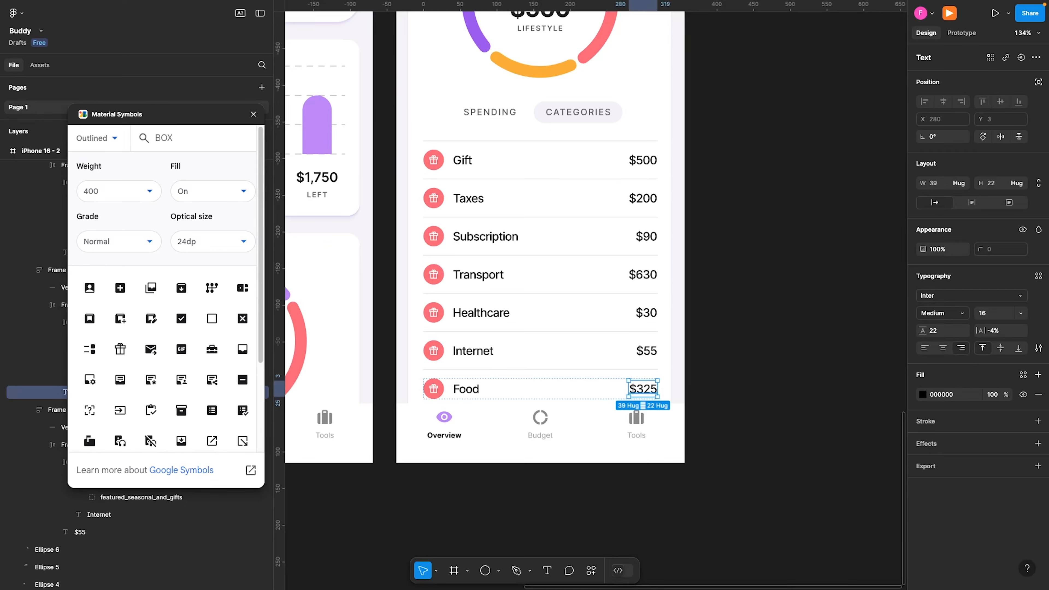
# - Recolour the Taxes row's icon badge orange, FDAE36, by sampling the donut chart's orange segment
pyautogui.click(432, 205)
pyautogui.press('i')
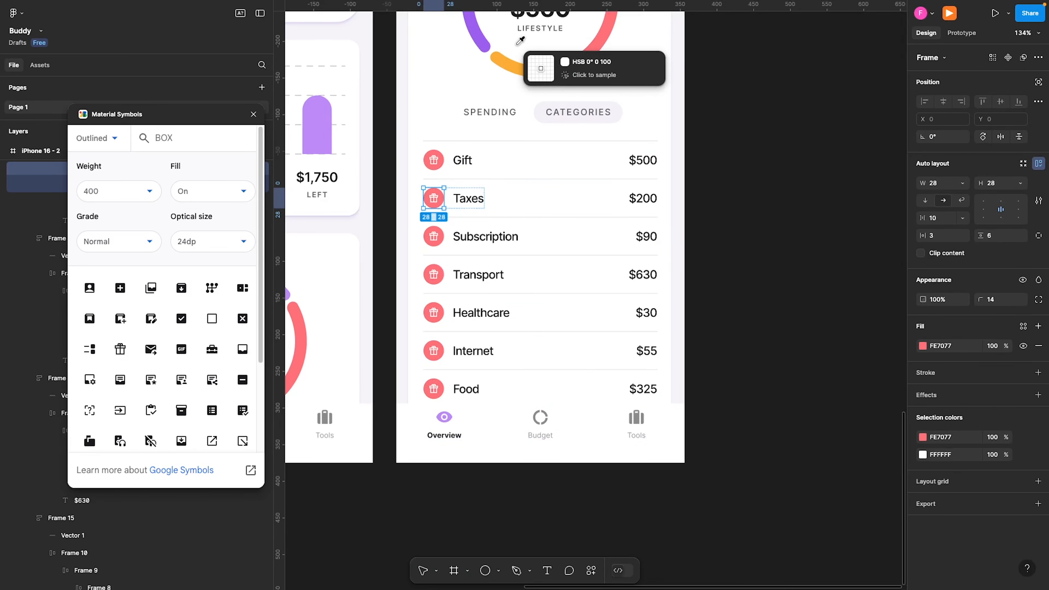
pyautogui.click(561, 66)
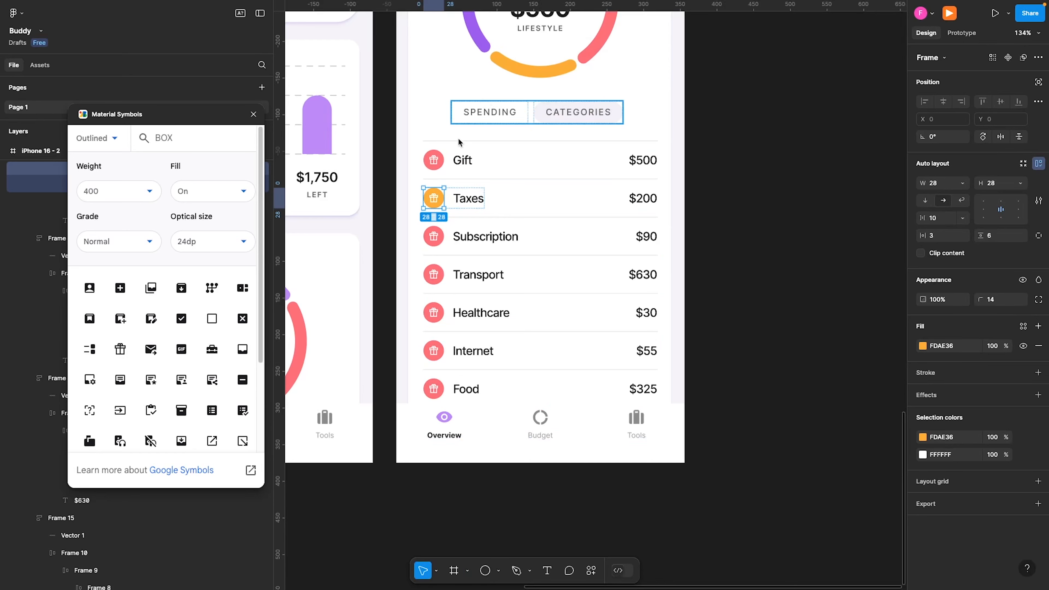
# - Recolour the Subscription row's icon badge magenta, DA70FE, by shifting its fill hue
pyautogui.click(427, 241)
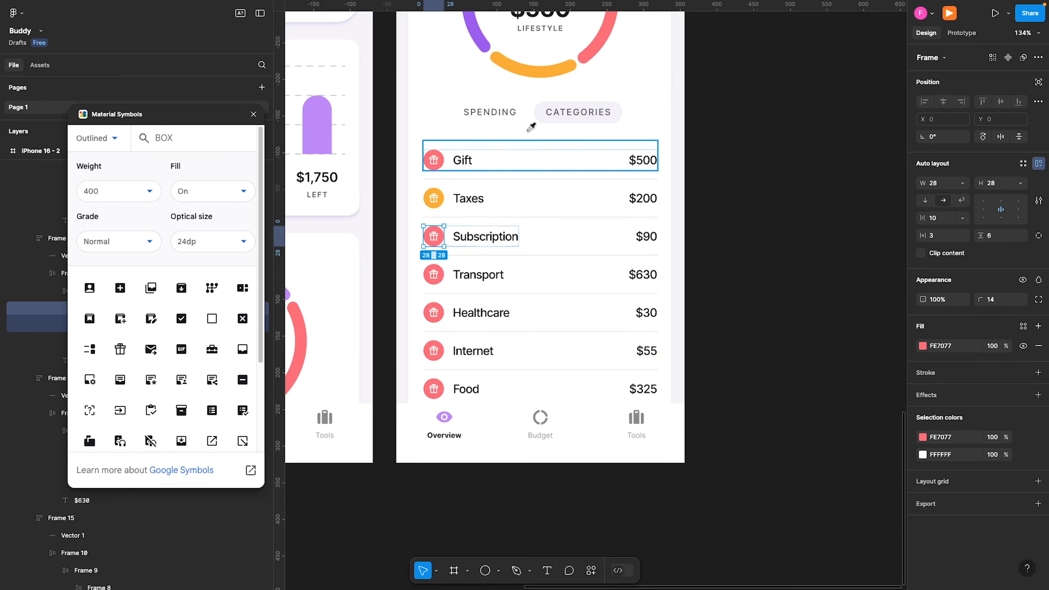
pyautogui.press('i')
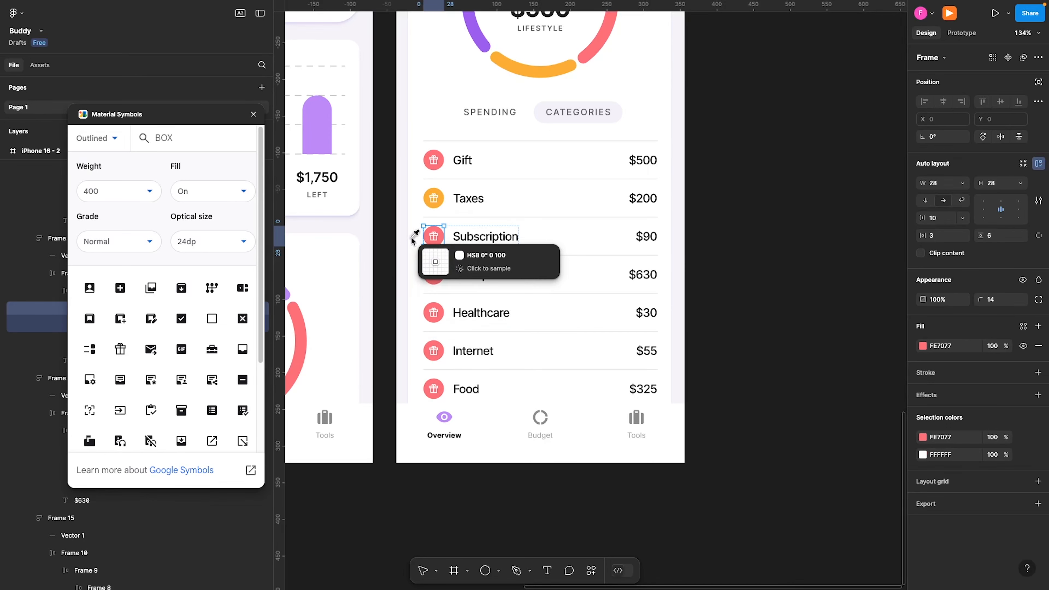
pyautogui.click(922, 347)
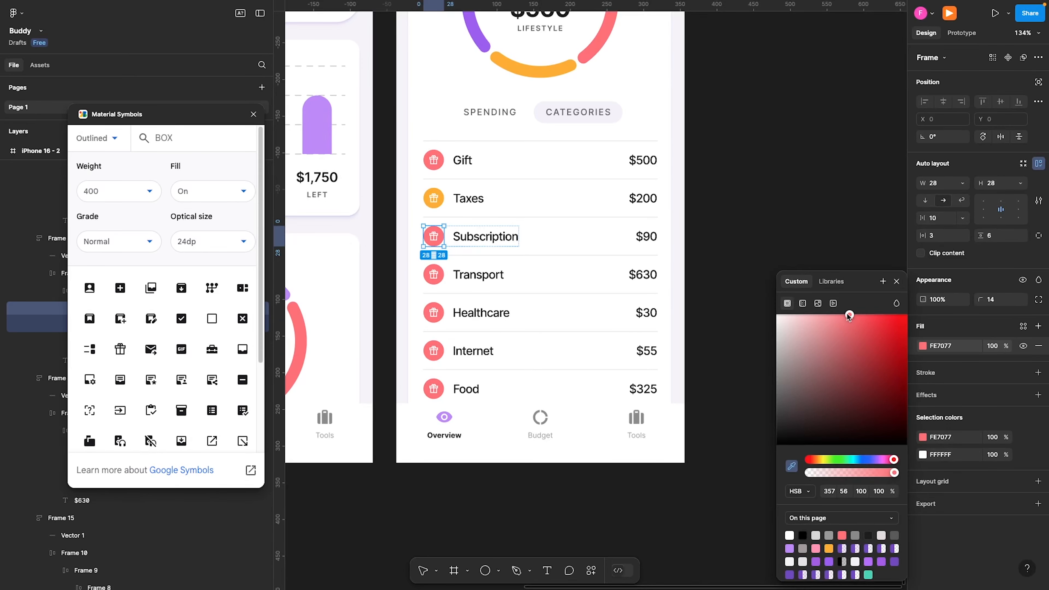
pyautogui.moveTo(893, 462); pyautogui.dragTo(876, 462)
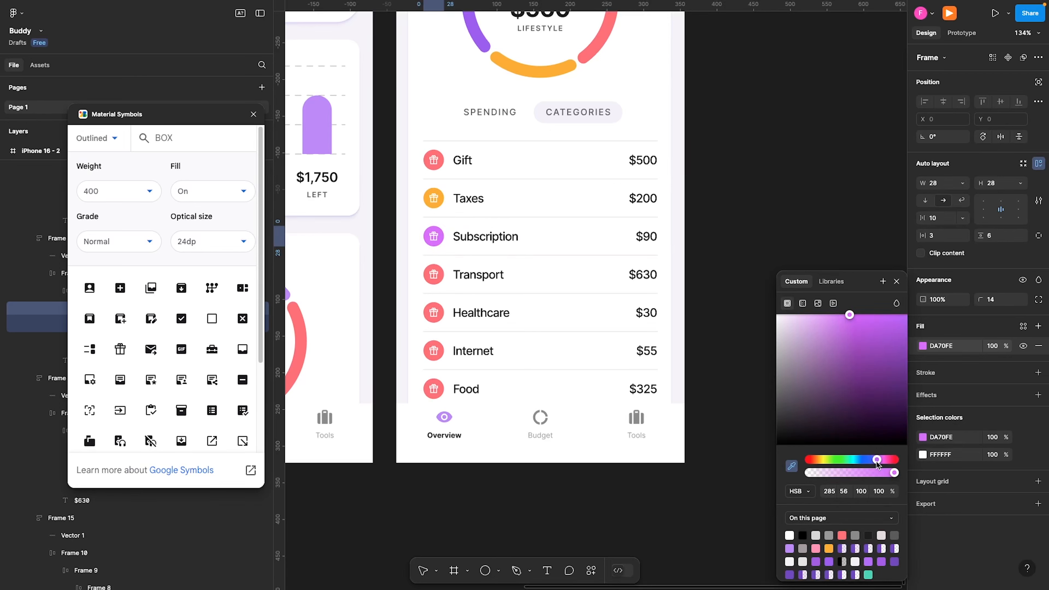
pyautogui.press('i')
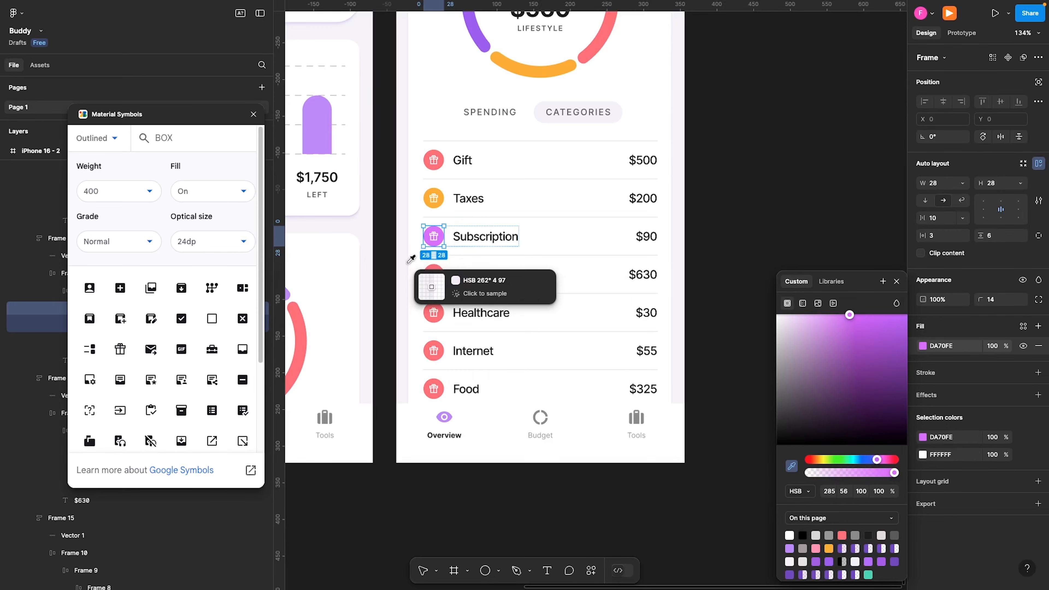
pyautogui.press('Escape')
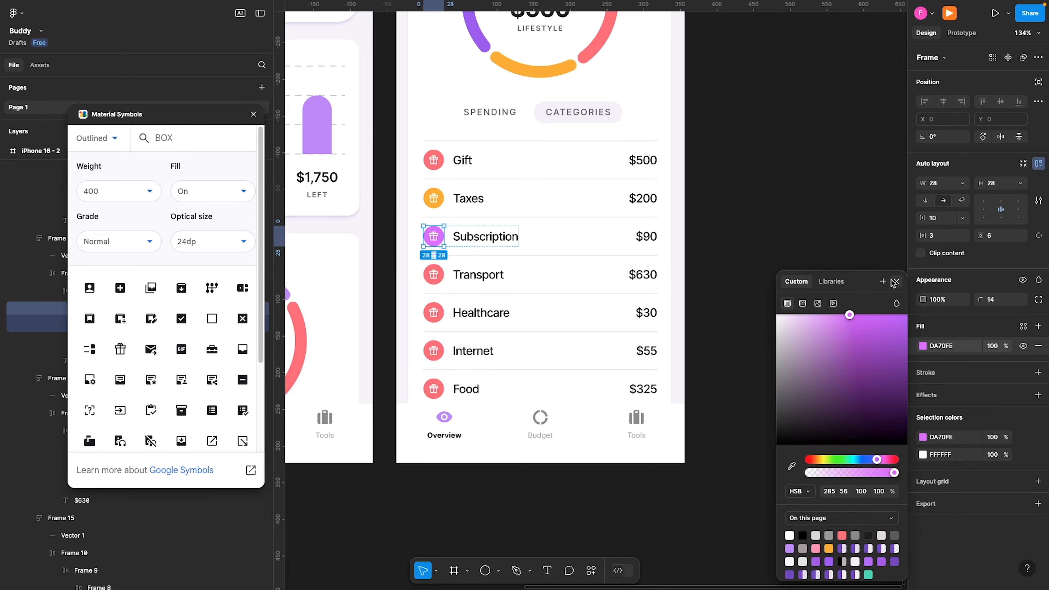
pyautogui.press('Escape')
# - Apply the page's existing purple 9B41EF as the fill of the Transport row's icon badge
pyautogui.click(431, 277)
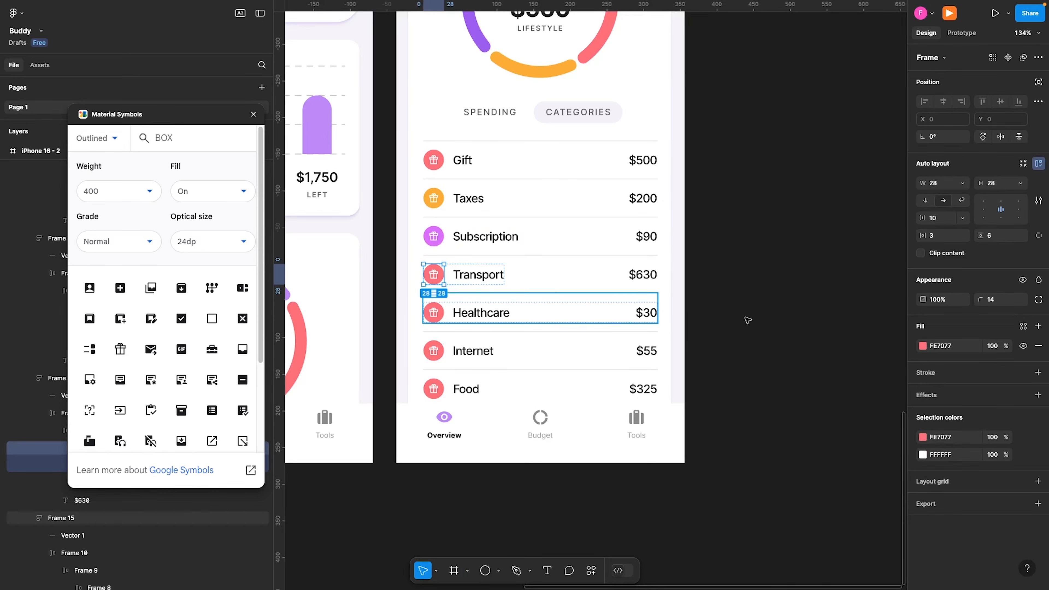
pyautogui.click(922, 346)
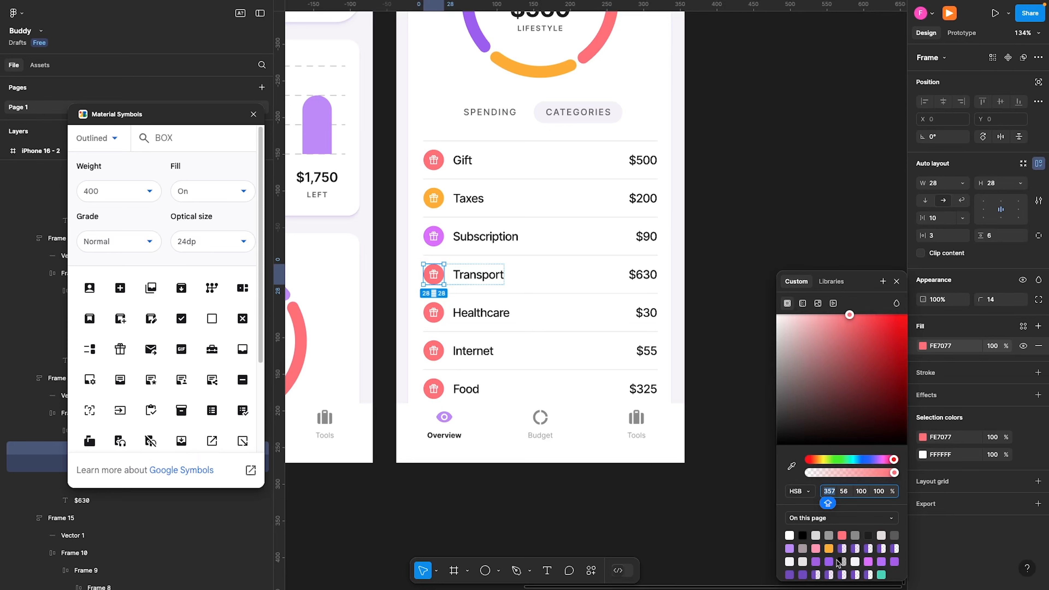
pyautogui.click(830, 561)
# - Change the Subscription row's icon badge fill to dark brown, 904D0E
pyautogui.click(428, 239)
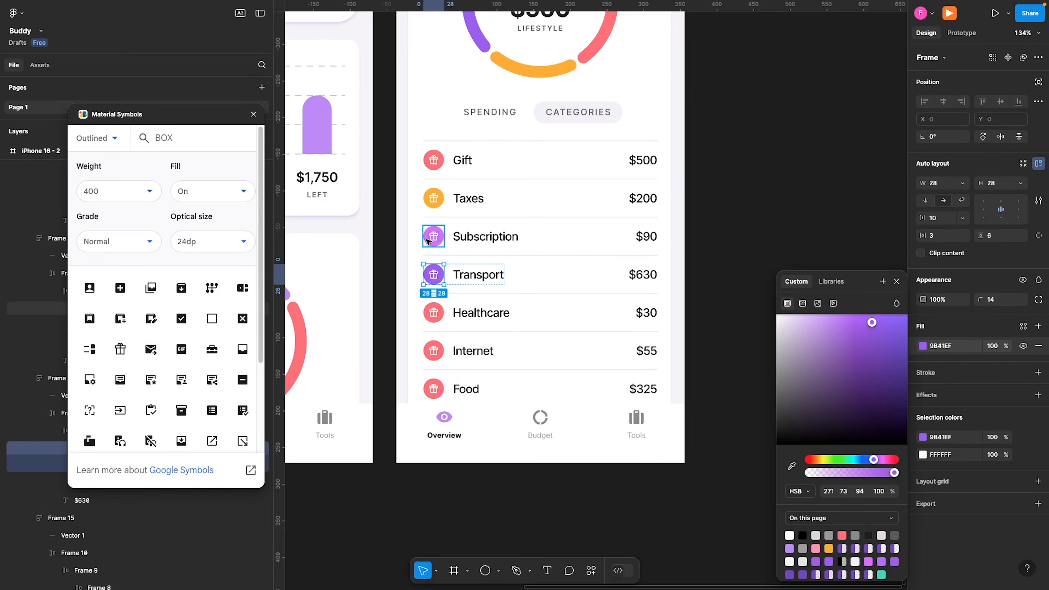
pyautogui.click(922, 347)
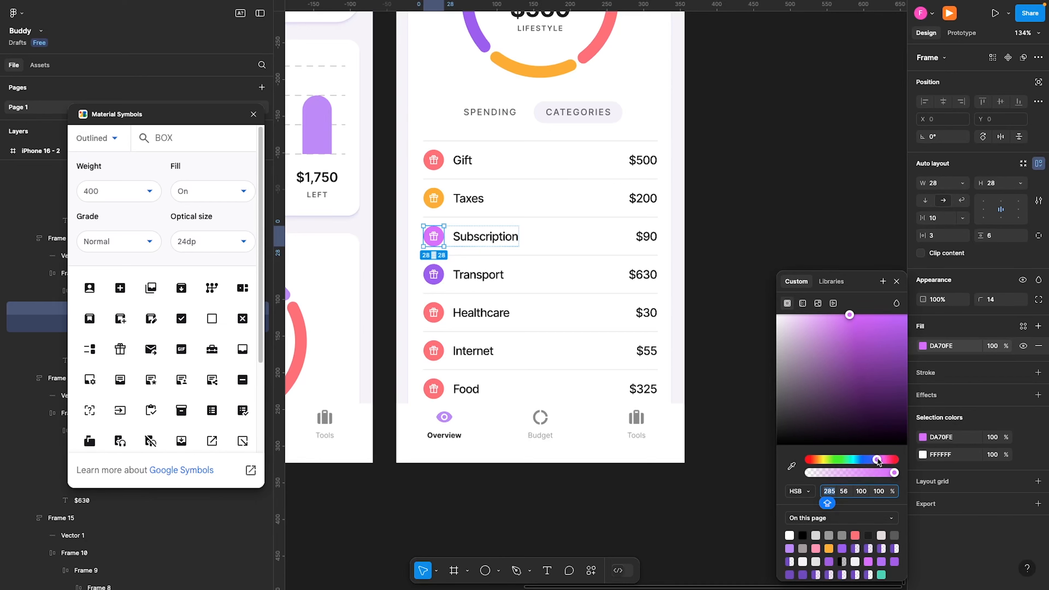
pyautogui.moveTo(878, 461); pyautogui.dragTo(892, 460)
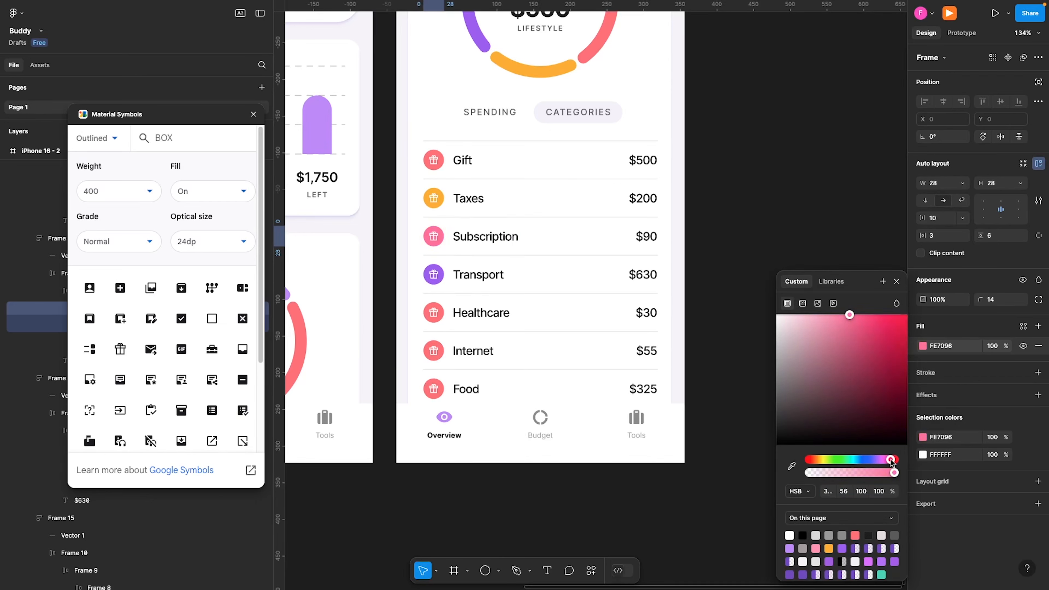
pyautogui.click(872, 327)
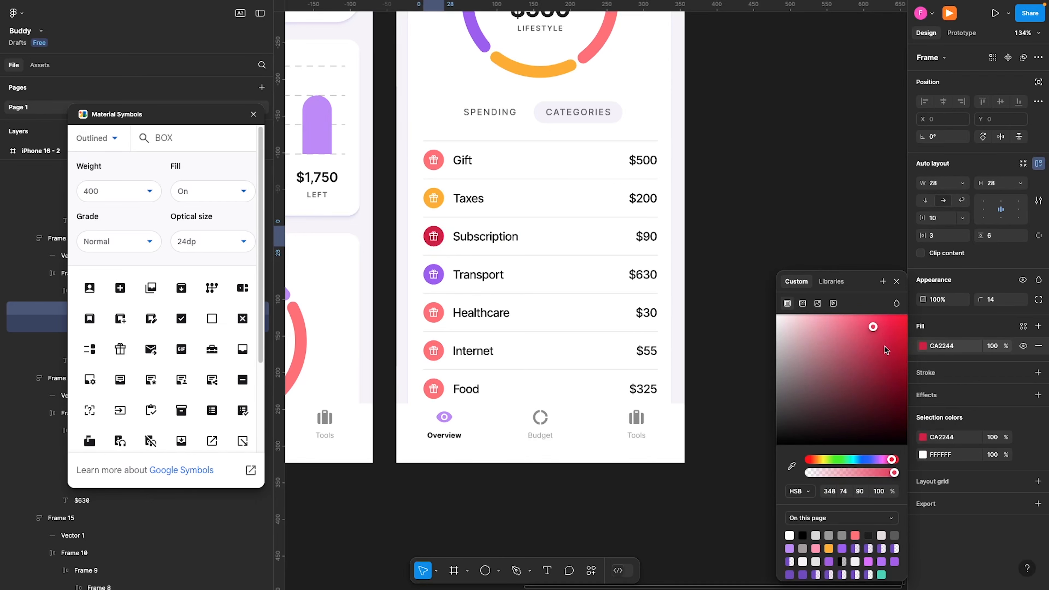
pyautogui.click(876, 346)
pyautogui.moveTo(891, 459); pyautogui.dragTo(818, 463)
pyautogui.moveTo(813, 462); pyautogui.dragTo(815, 462)
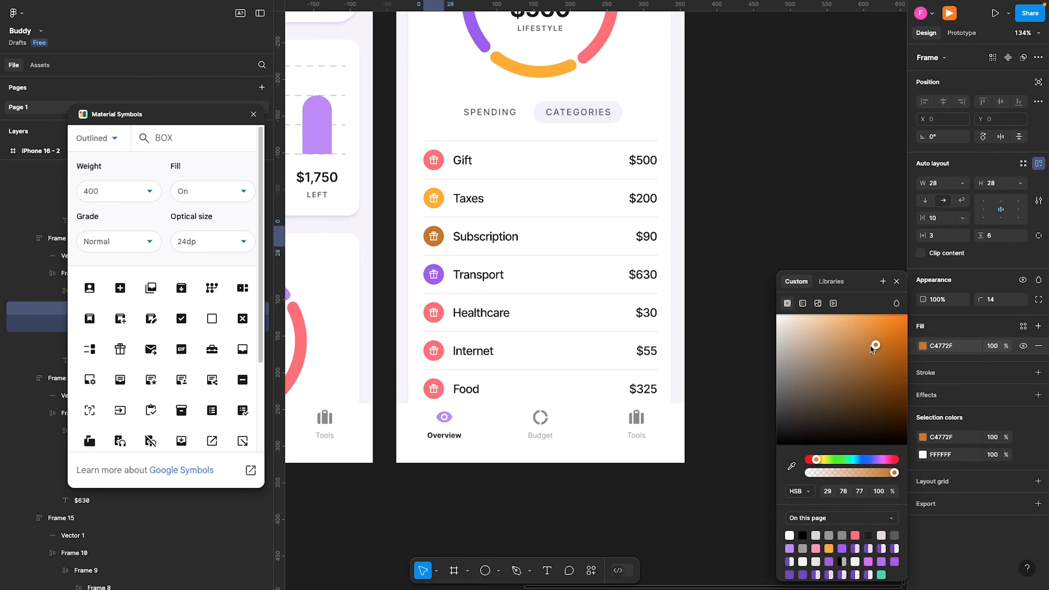
pyautogui.moveTo(875, 347); pyautogui.dragTo(895, 375)
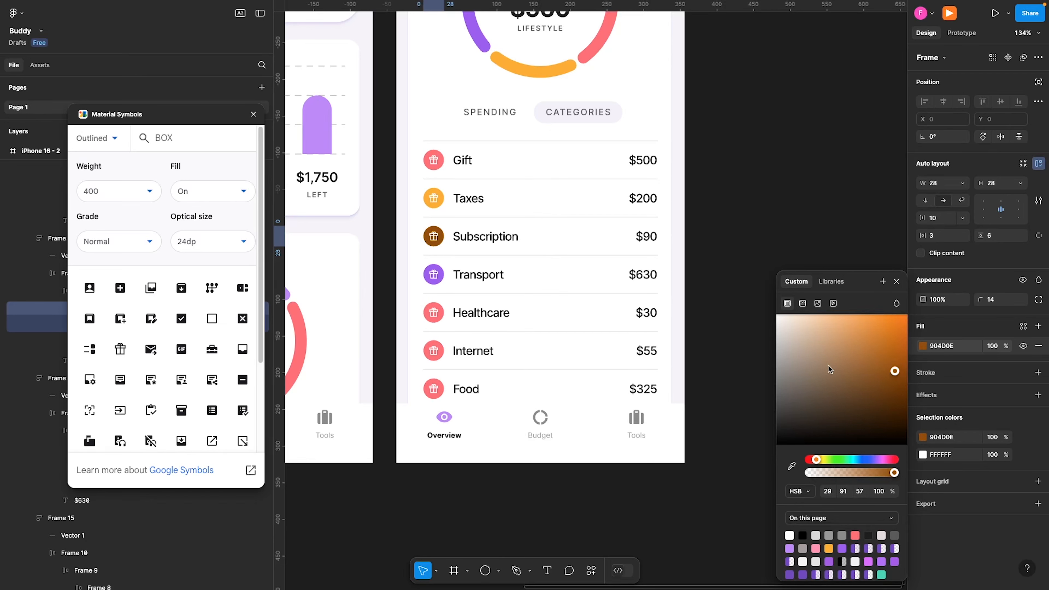
# - Darken the purple fill of the Transport row's icon badge to a deeper shade
pyautogui.click(448, 279)
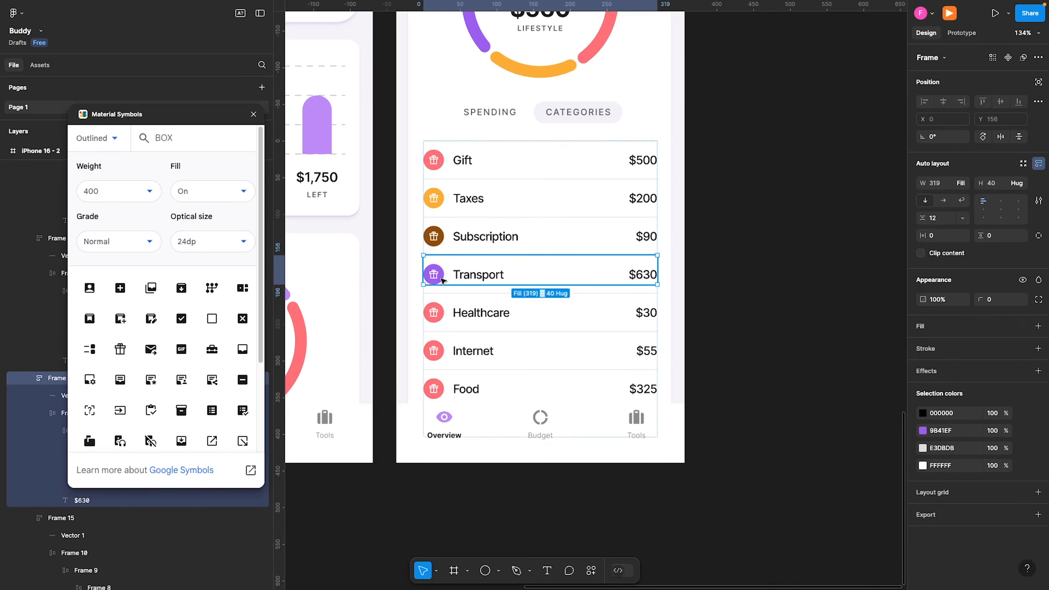
pyautogui.click(923, 431)
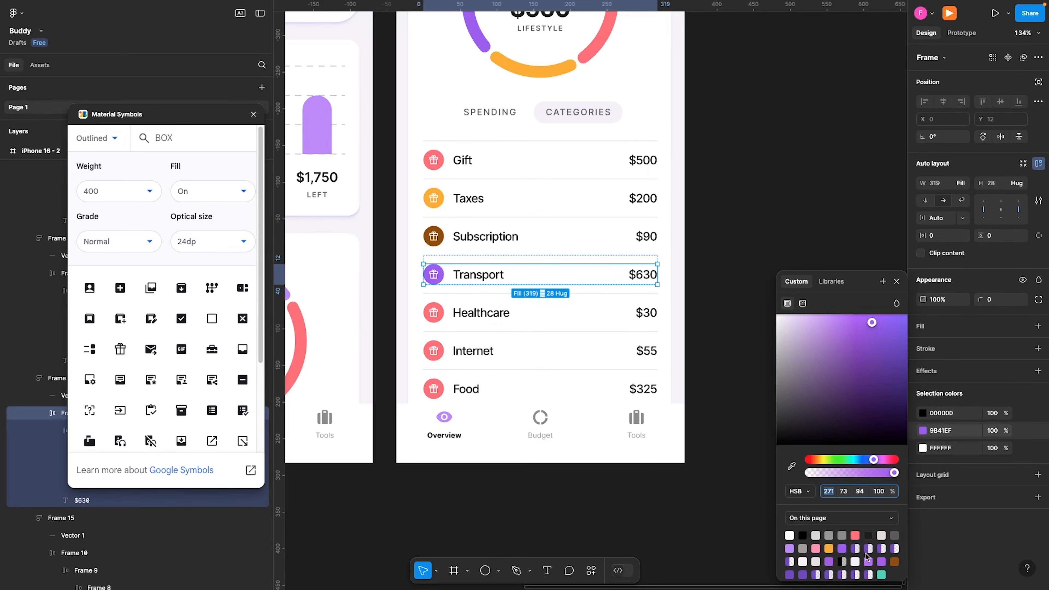
pyautogui.moveTo(871, 325); pyautogui.dragTo(887, 337)
# - Recolour the Healthcare row's icon badge to a light, nearly neutral grey
pyautogui.click(438, 318)
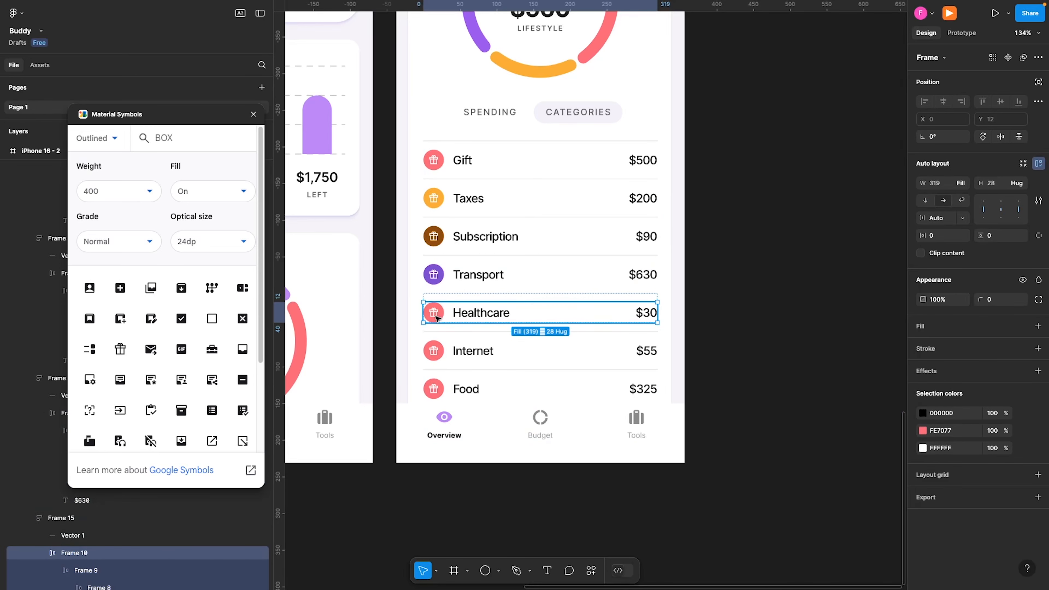
pyautogui.doubleClick(437, 319)
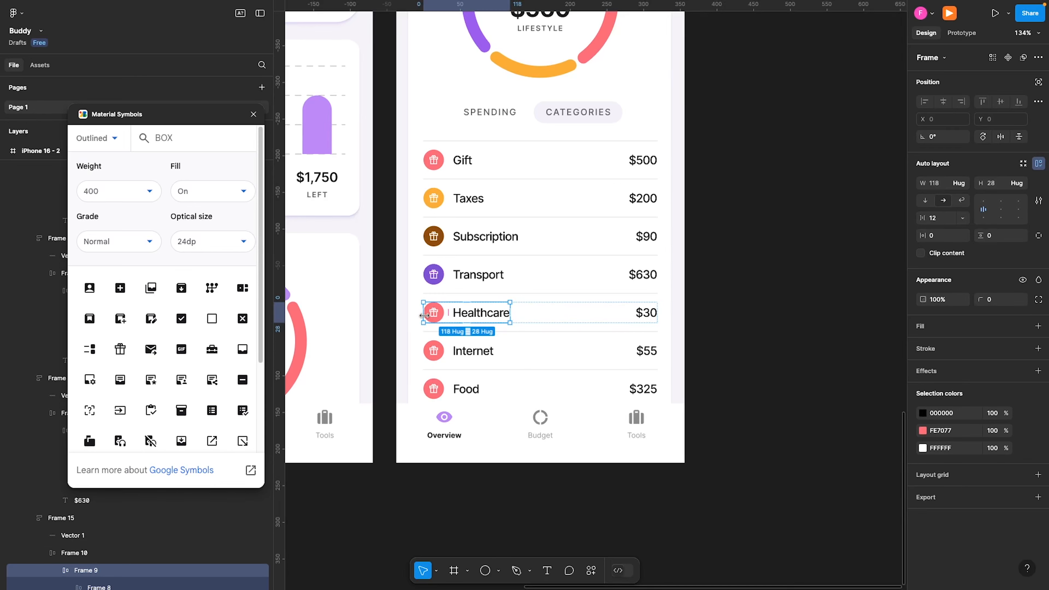
pyautogui.doubleClick(441, 319)
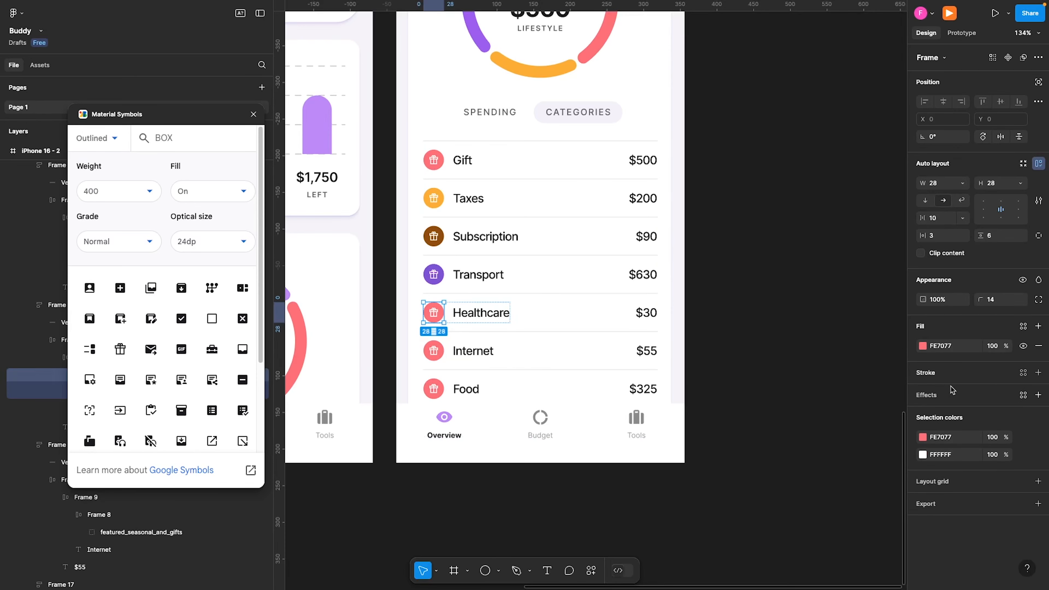
pyautogui.click(923, 347)
pyautogui.moveTo(848, 316)
pyautogui.mouseDown()
pyautogui.moveTo(795, 324)
pyautogui.moveTo(787, 364)
pyautogui.moveTo(784, 351)
pyautogui.moveTo(797, 345)
pyautogui.moveTo(783, 334)
pyautogui.moveTo(777, 345)
pyautogui.mouseUp()
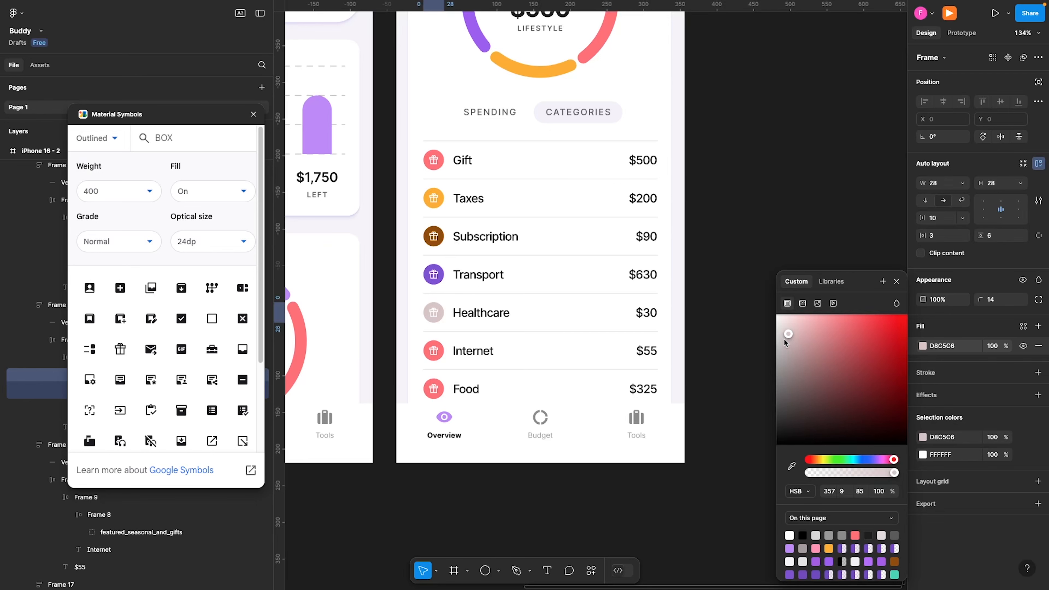
pyautogui.moveTo(778, 335)
pyautogui.mouseDown()
pyautogui.moveTo(785, 356)
pyautogui.moveTo(792, 338)
pyautogui.moveTo(794, 357)
pyautogui.moveTo(776, 358)
pyautogui.moveTo(792, 339)
pyautogui.moveTo(780, 346)
pyautogui.mouseUp()
# - Recolour the Internet row's icon badge orange, FDAE36, by sampling the Taxes row's badge
pyautogui.click(426, 351)
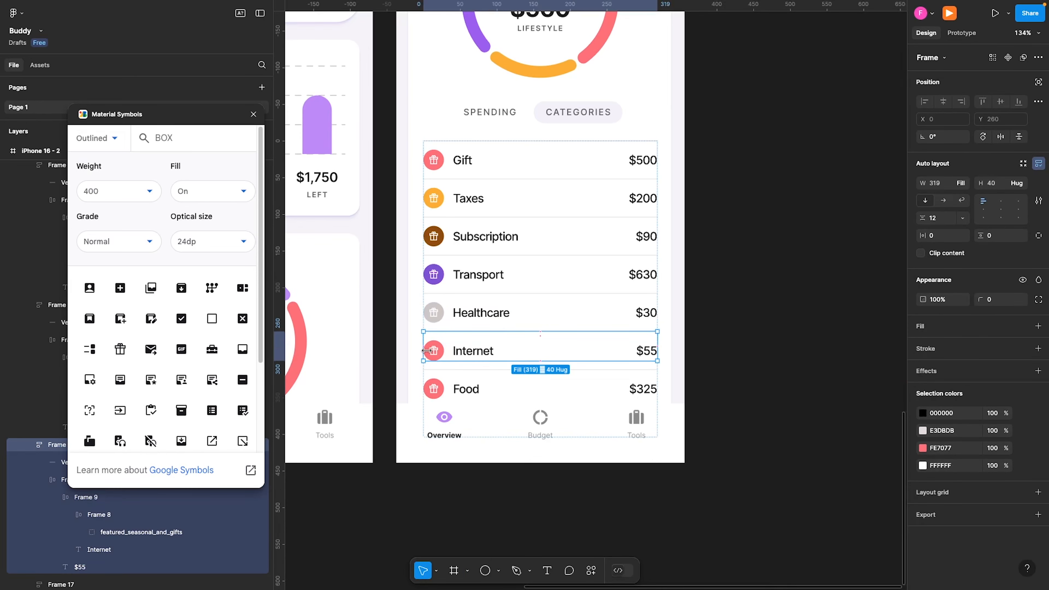
pyautogui.doubleClick(428, 351)
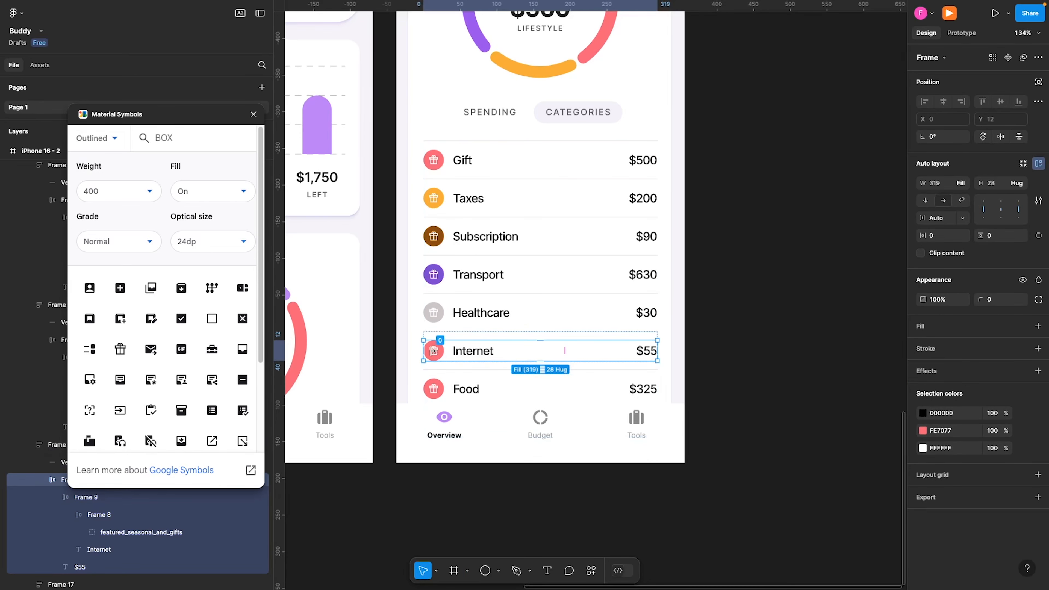
pyautogui.doubleClick(443, 358)
pyautogui.doubleClick(443, 357)
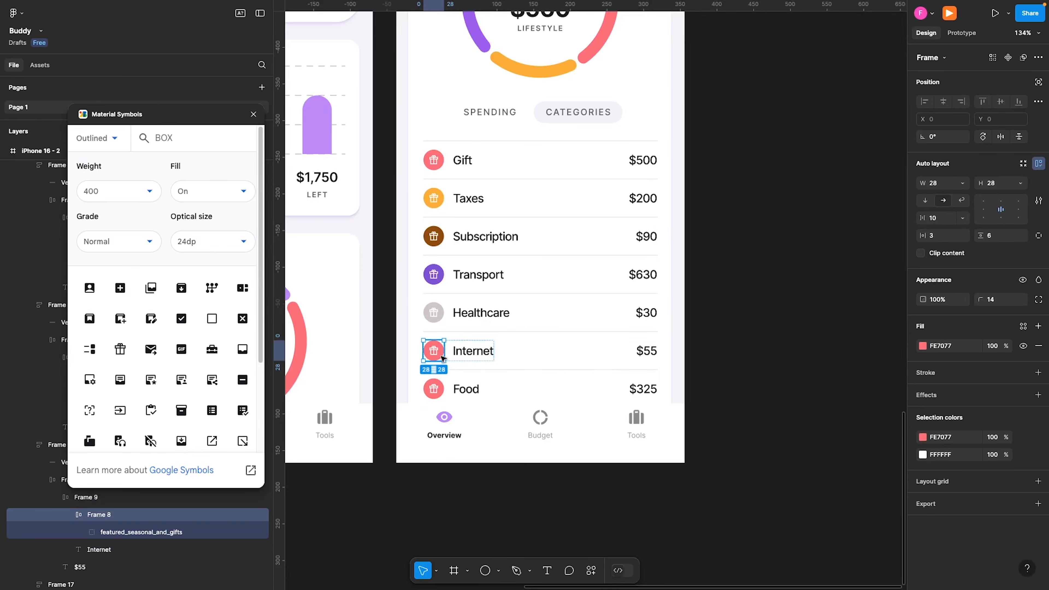
pyautogui.press('i')
pyautogui.click(435, 191)
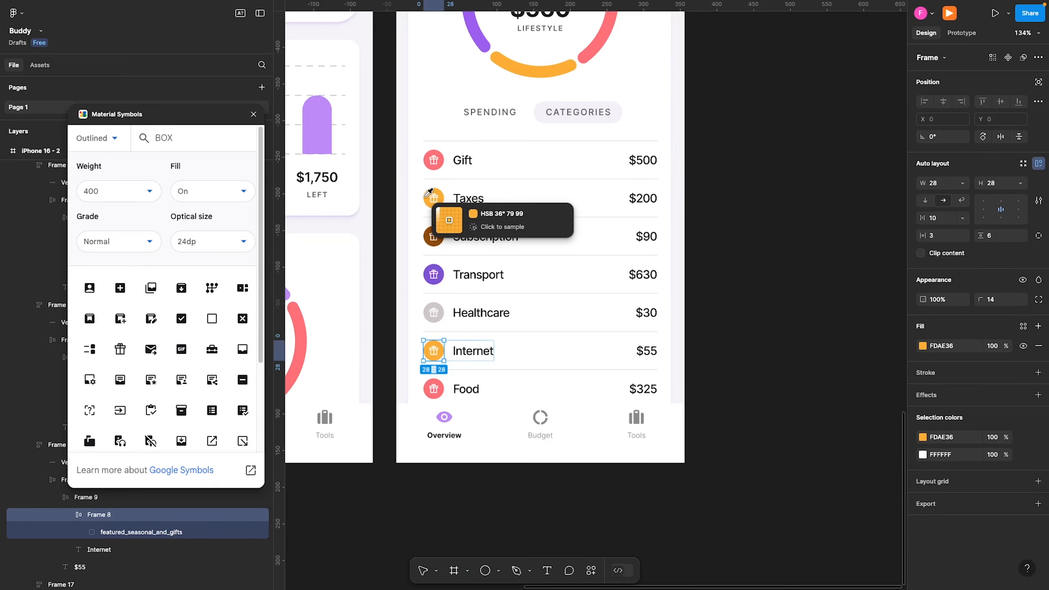
# - Change the Food row's icon badge fill to a dark charcoal, 443A3A
pyautogui.click(428, 396)
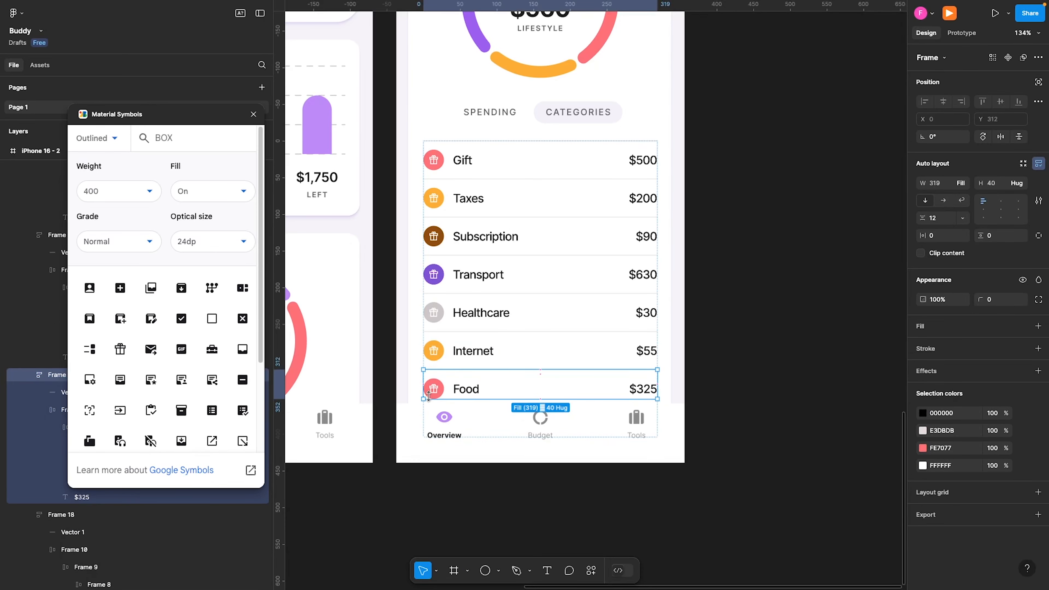
pyautogui.doubleClick(443, 393)
pyautogui.click(443, 392)
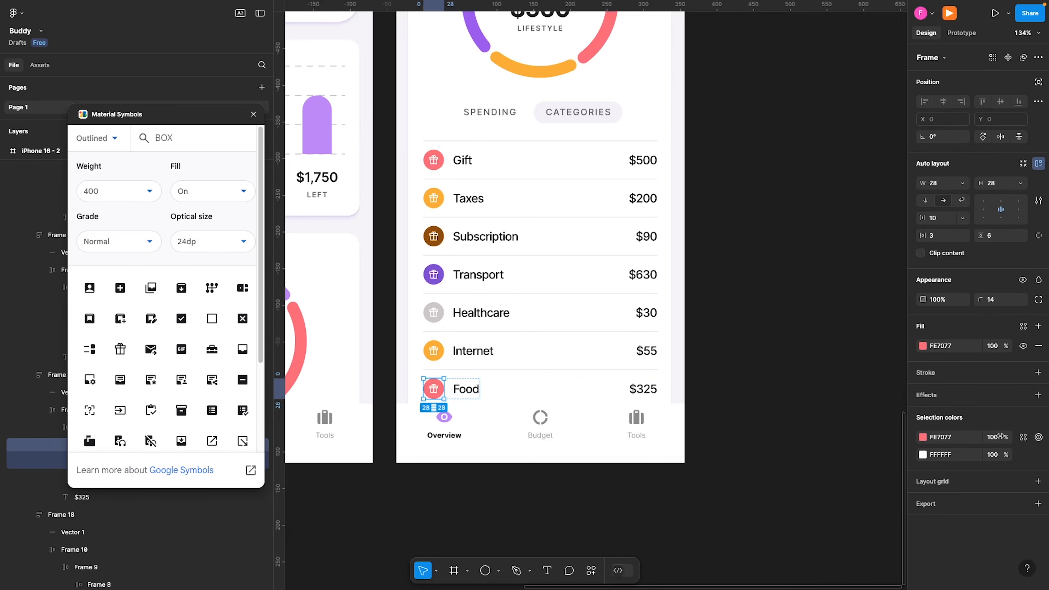
pyautogui.click(922, 346)
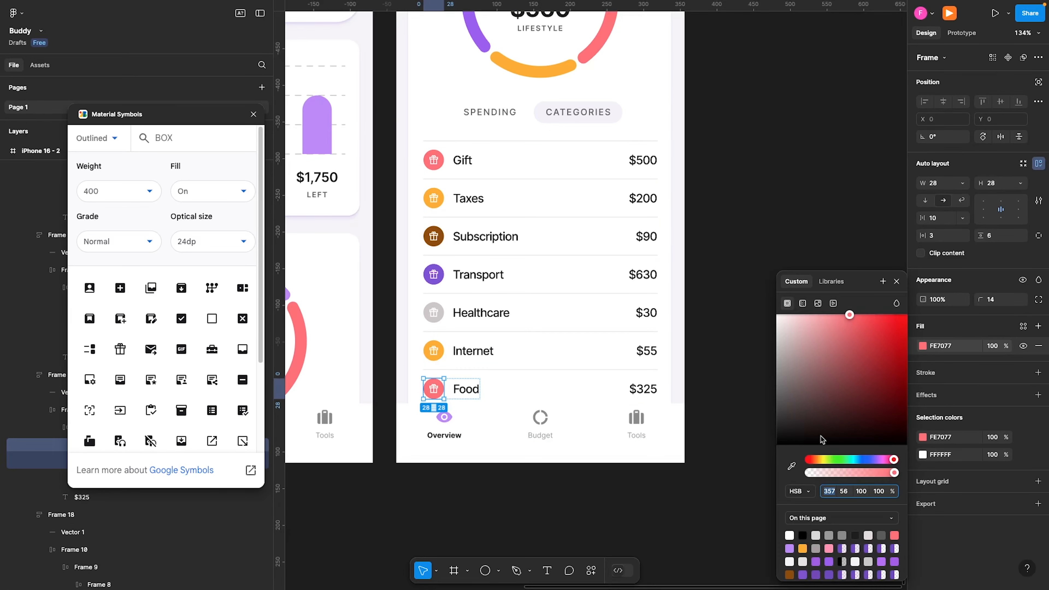
pyautogui.moveTo(821, 438); pyautogui.dragTo(796, 405)
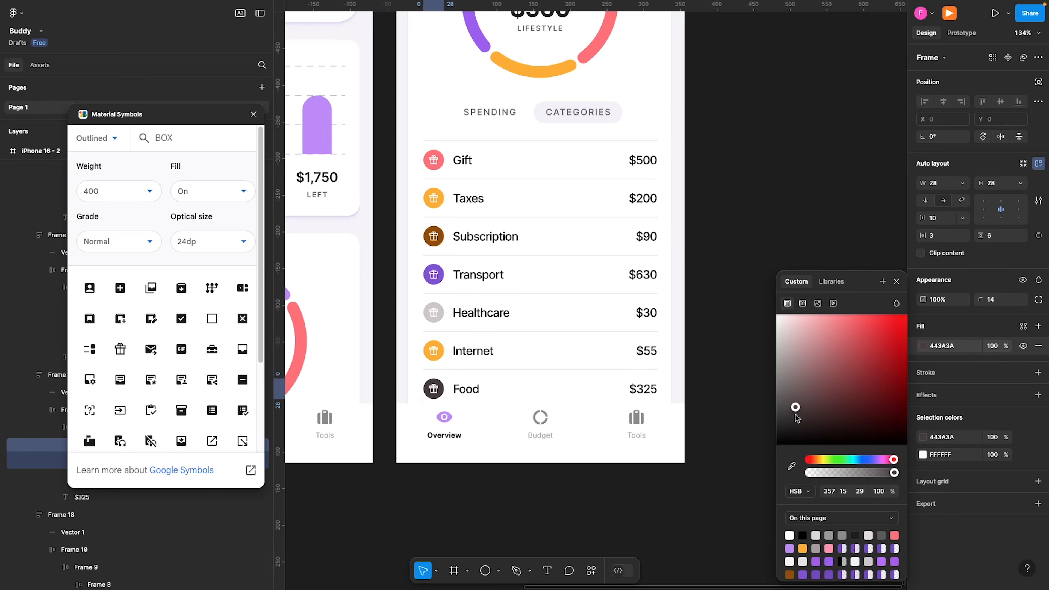
# - Set the text colour of all seven category labels from Gift to Food to 5B5B5B and deselect them
pyautogui.click(472, 390)
pyautogui.keyDown('shift'); pyautogui.click(475, 352); pyautogui.keyUp('shift')
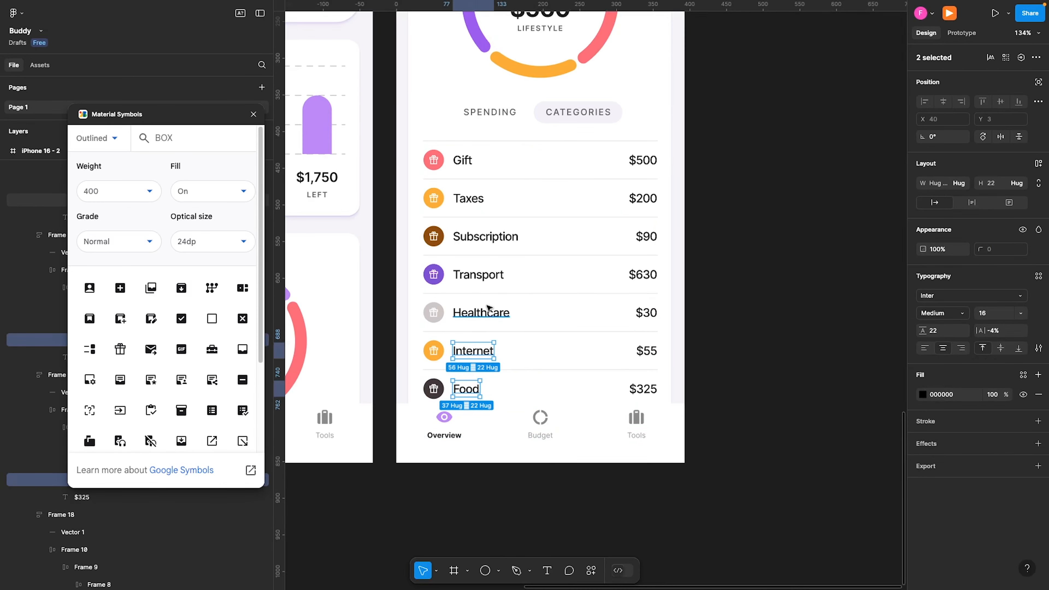
pyautogui.keyDown('shift'); pyautogui.click(487, 314); pyautogui.keyUp('shift')
pyautogui.keyDown('shift'); pyautogui.click(484, 277); pyautogui.keyUp('shift')
pyautogui.keyDown('shift'); pyautogui.click(485, 239); pyautogui.keyUp('shift')
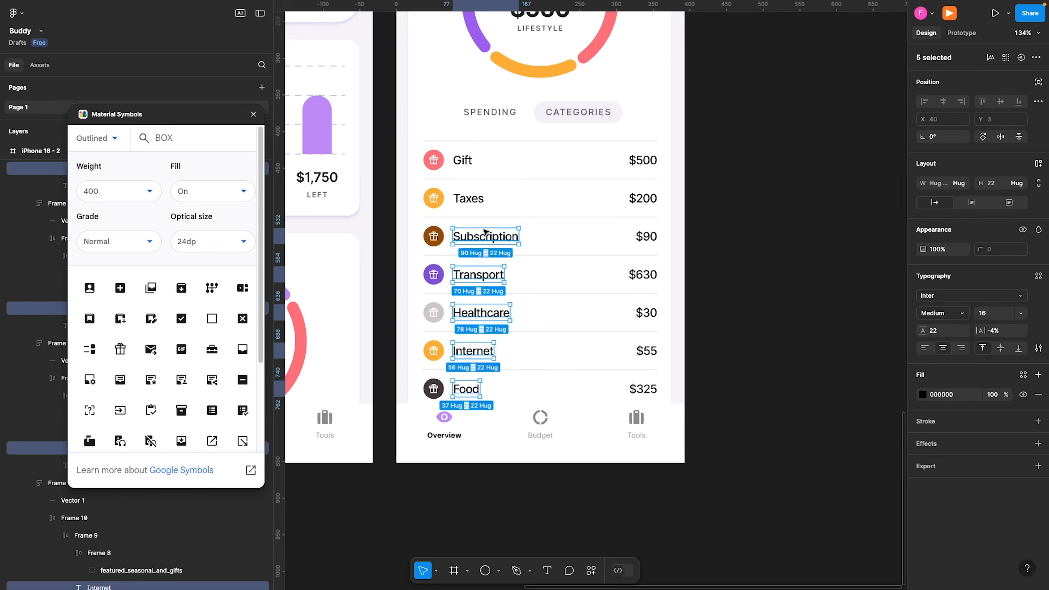
pyautogui.keyDown('shift'); pyautogui.click(470, 200); pyautogui.keyUp('shift')
pyautogui.keyDown('shift'); pyautogui.click(469, 165); pyautogui.keyUp('shift')
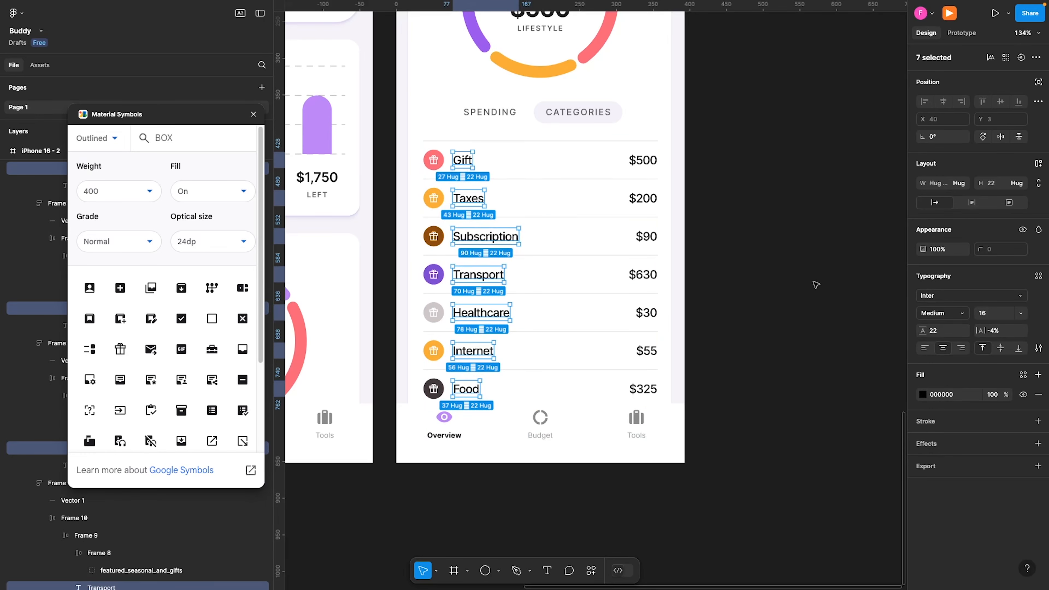
pyautogui.click(943, 396)
pyautogui.write('5B5B5B')
pyautogui.press('Return')
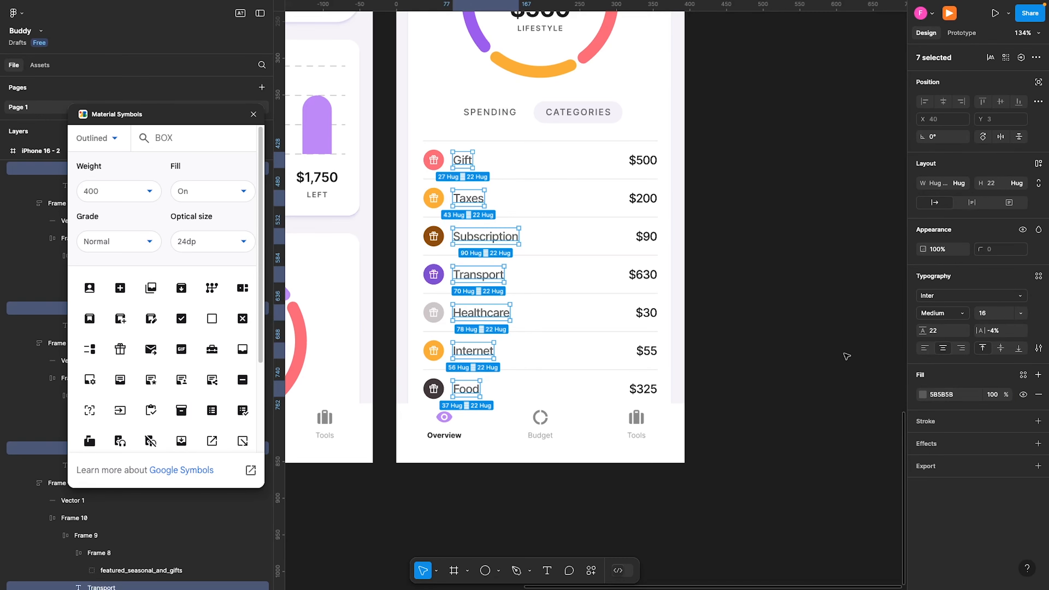
pyautogui.click(833, 342)
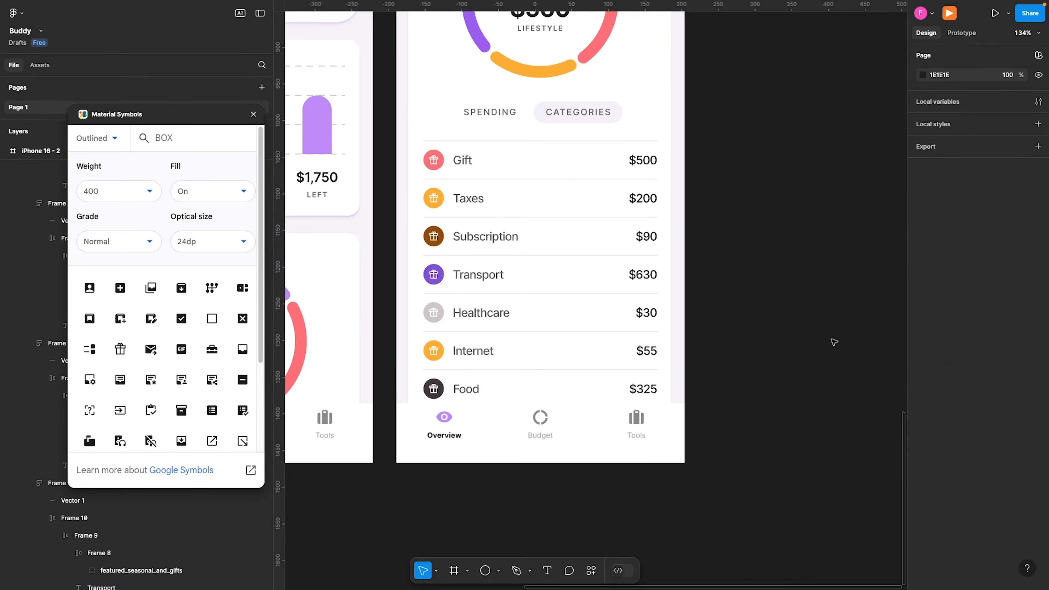
# - Search Material Symbols for MONEY and insert the dollar-document (request_quote) icon into the Taxes row's badge
pyautogui.doubleClick(433, 198)
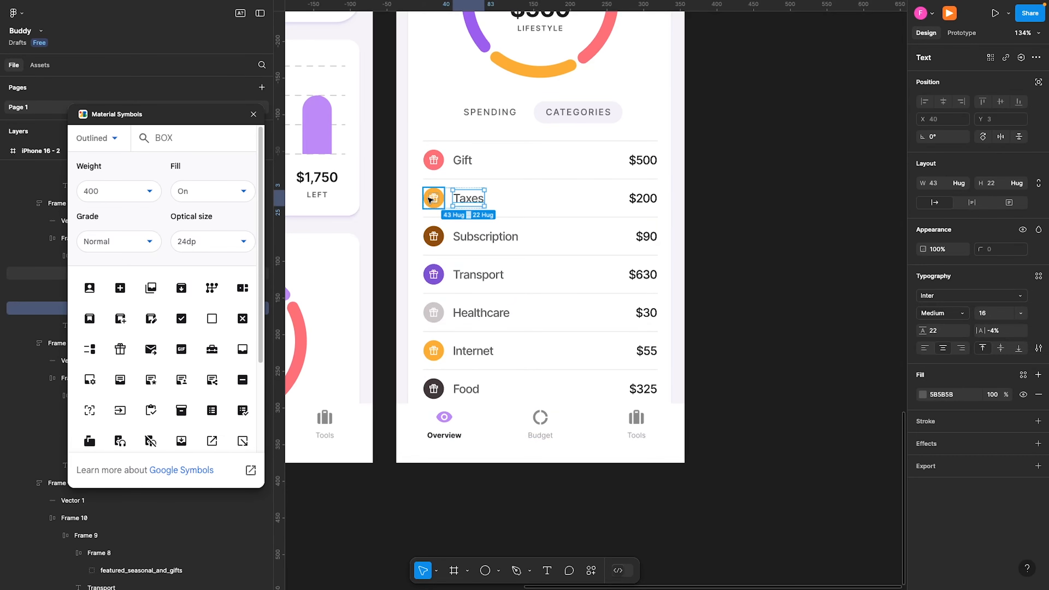
pyautogui.click(182, 136)
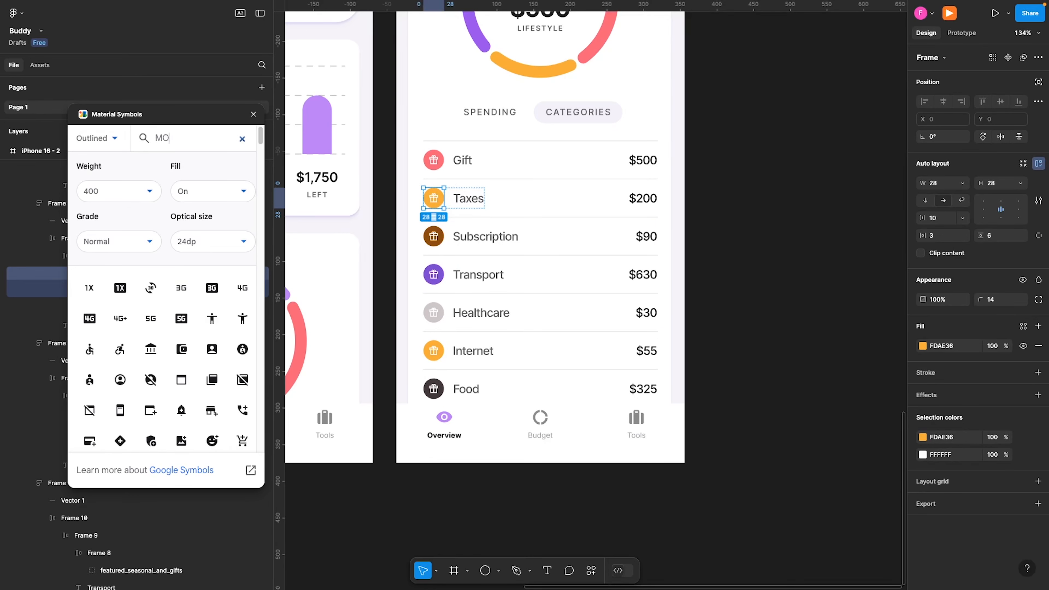
pyautogui.write('MONEY')
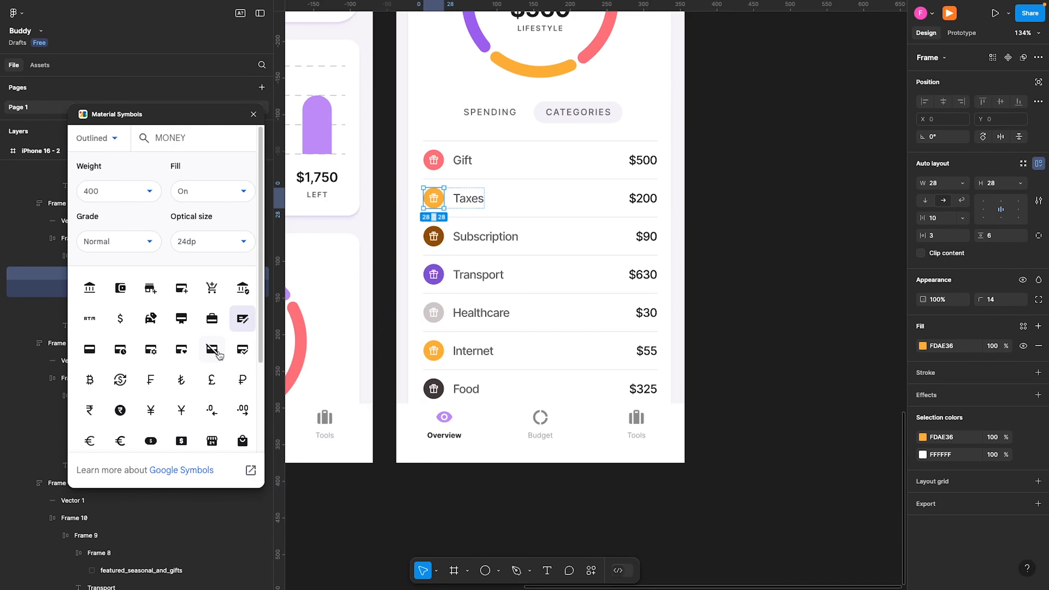
pyautogui.scroll(-3, 198, 386)
pyautogui.scroll(-1, 198, 386)
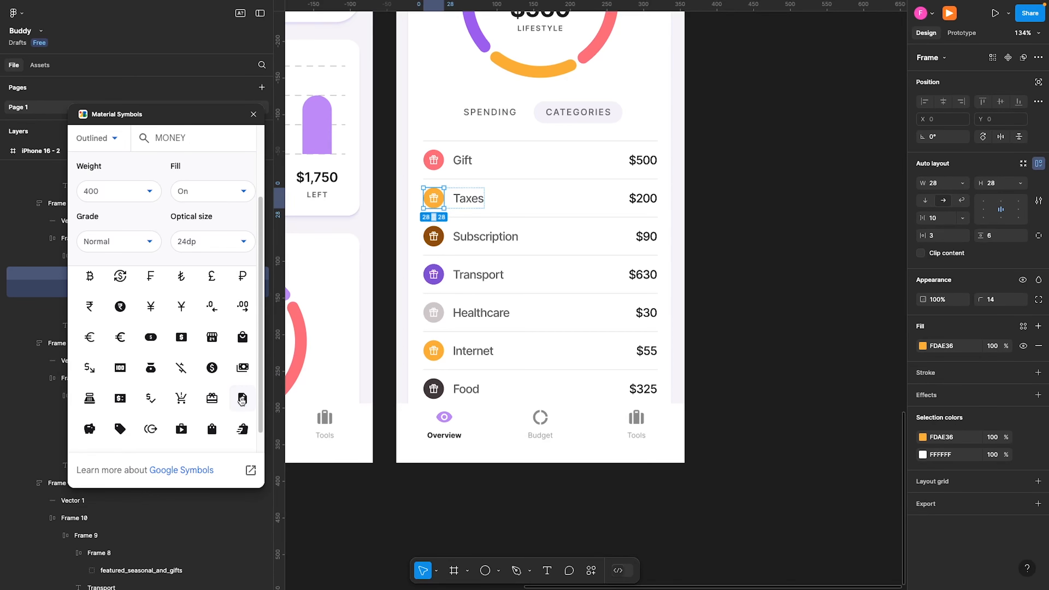
pyautogui.moveTo(242, 400)
pyautogui.mouseDown()
pyautogui.moveTo(602, 307)
pyautogui.moveTo(475, 256)
pyautogui.moveTo(454, 203)
pyautogui.mouseUp()
pyautogui.press('Delete')
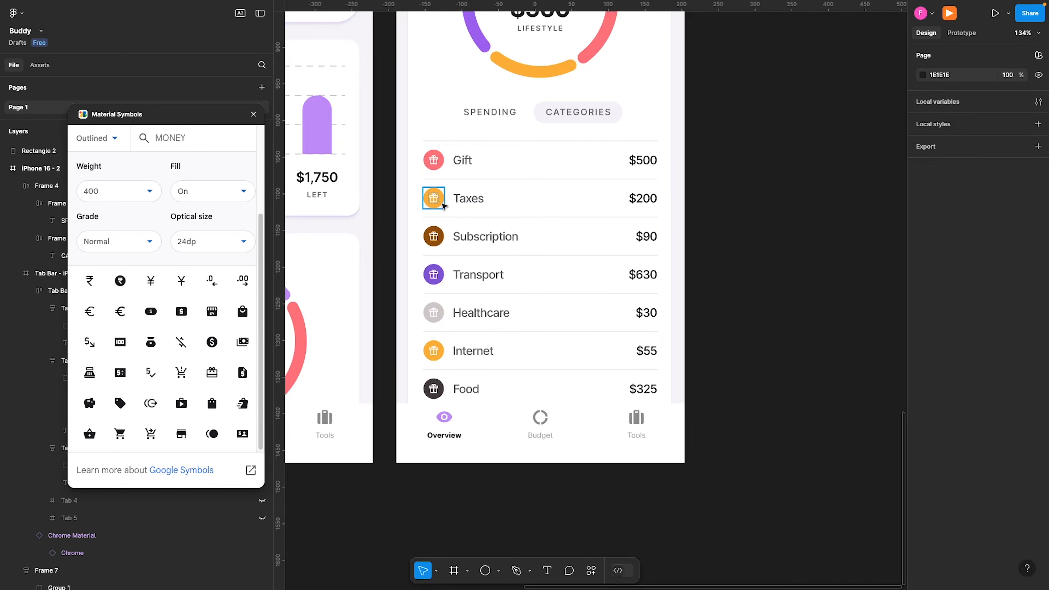
pyautogui.hotkey('ctrl', 'z')
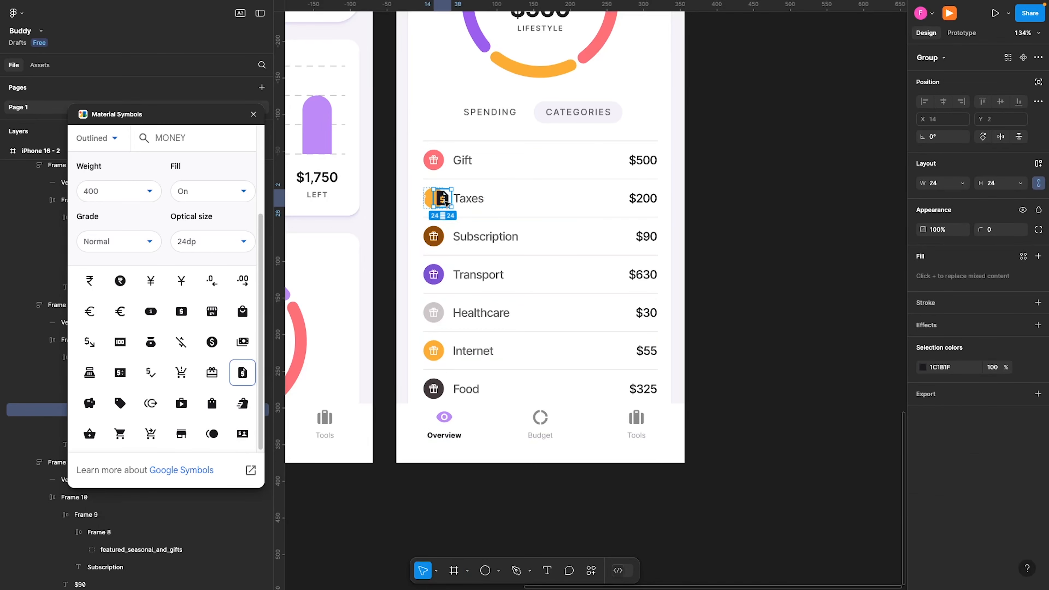
# - Scale the Taxes row's new dollar-document icon to 14 by 14
pyautogui.scroll(5, 446, 203)
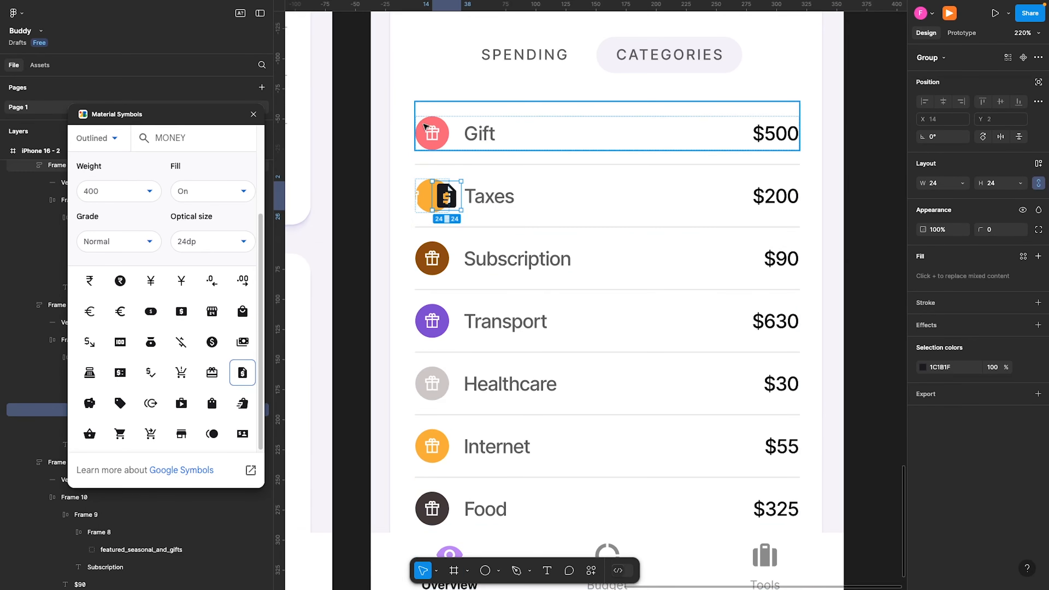
pyautogui.click(443, 206)
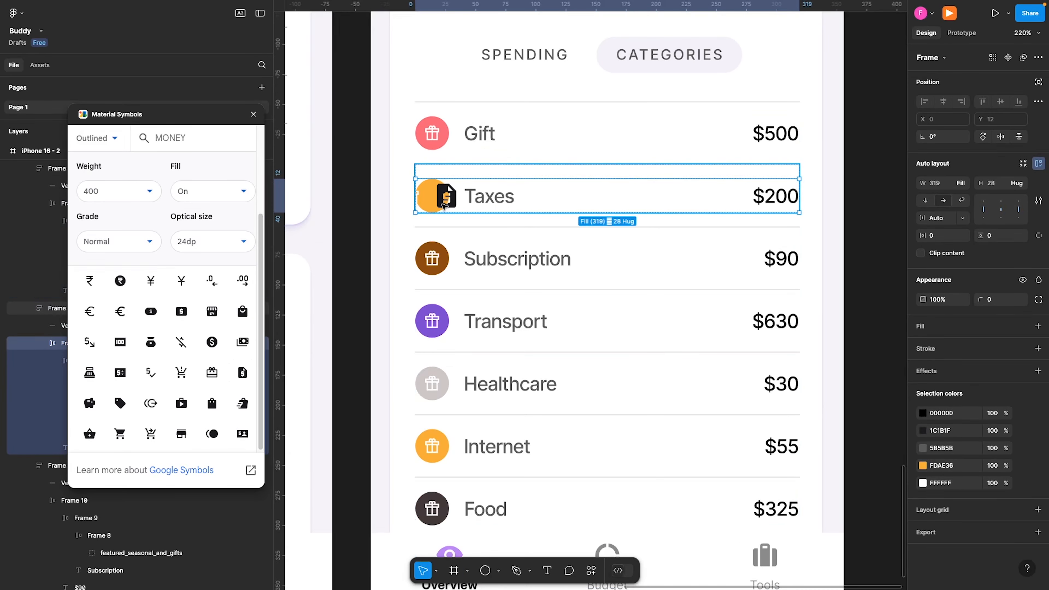
pyautogui.click(445, 204)
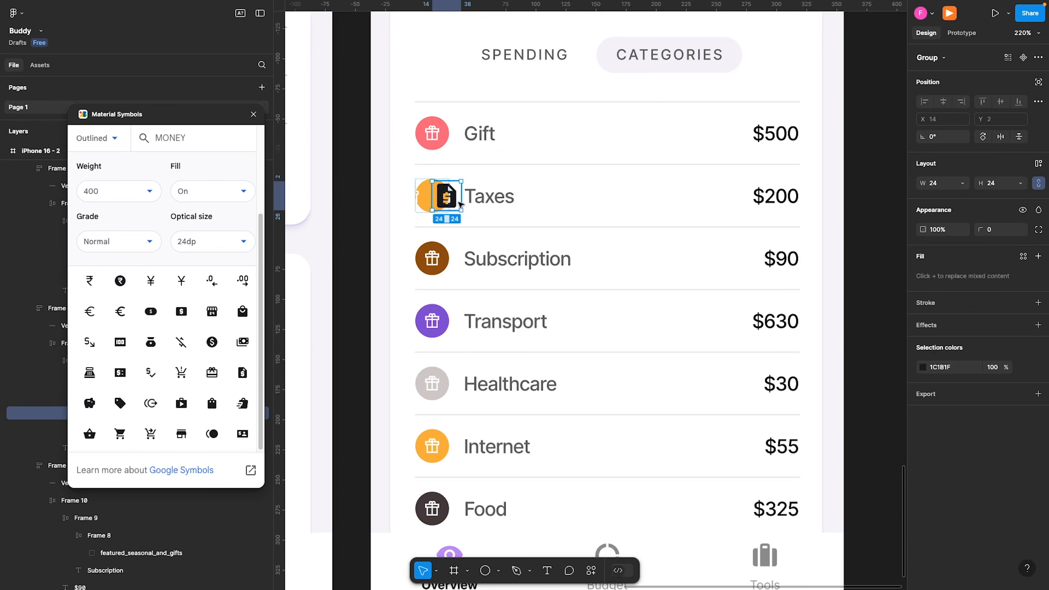
pyautogui.press('k')
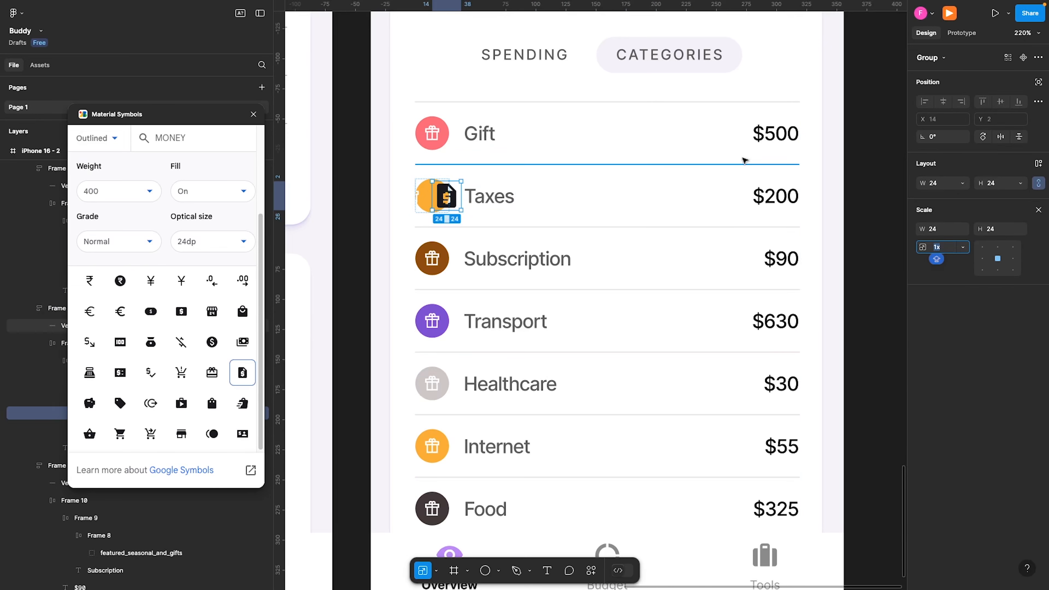
pyautogui.click(1001, 228)
pyautogui.write('1')
pyautogui.press('Return')
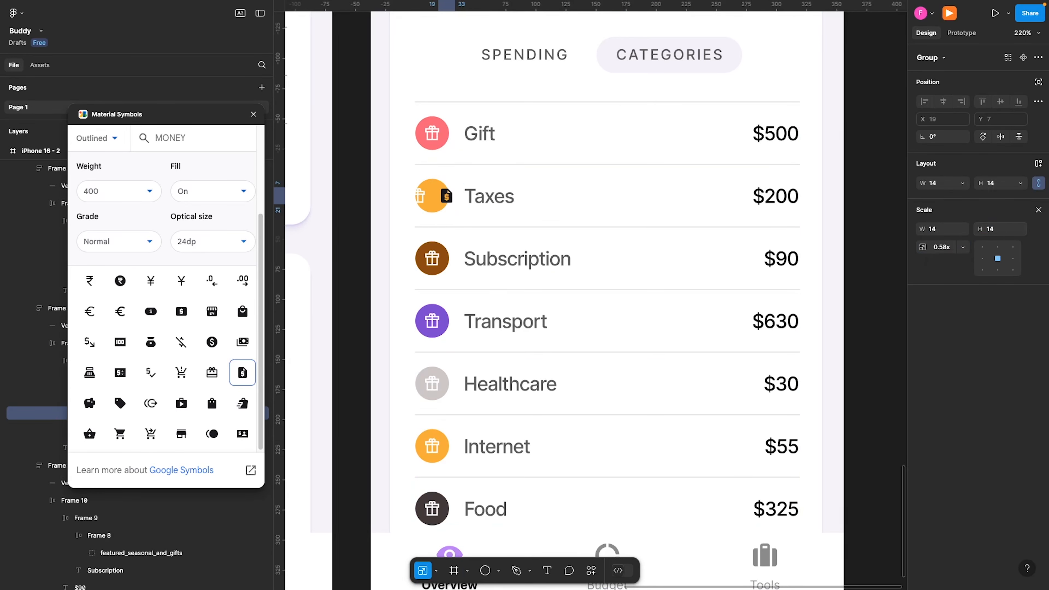
# - Recolour the Taxes row's dollar-document icon white, FFFFFF, and delete the old gift icon from its badge
pyautogui.click(1038, 210)
pyautogui.click(966, 366)
pyautogui.write('FFF')
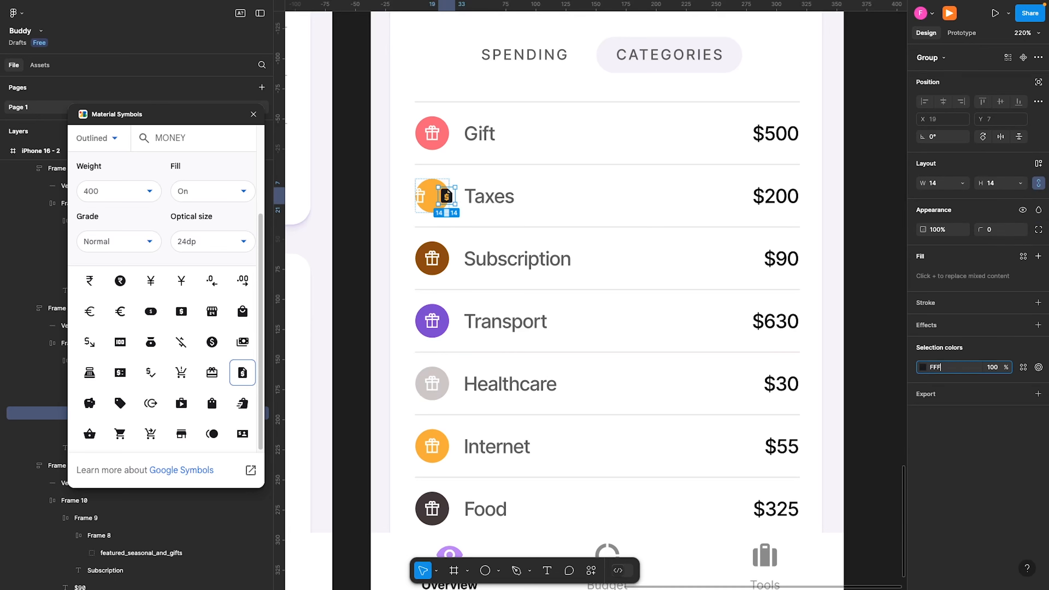
pyautogui.press('Return')
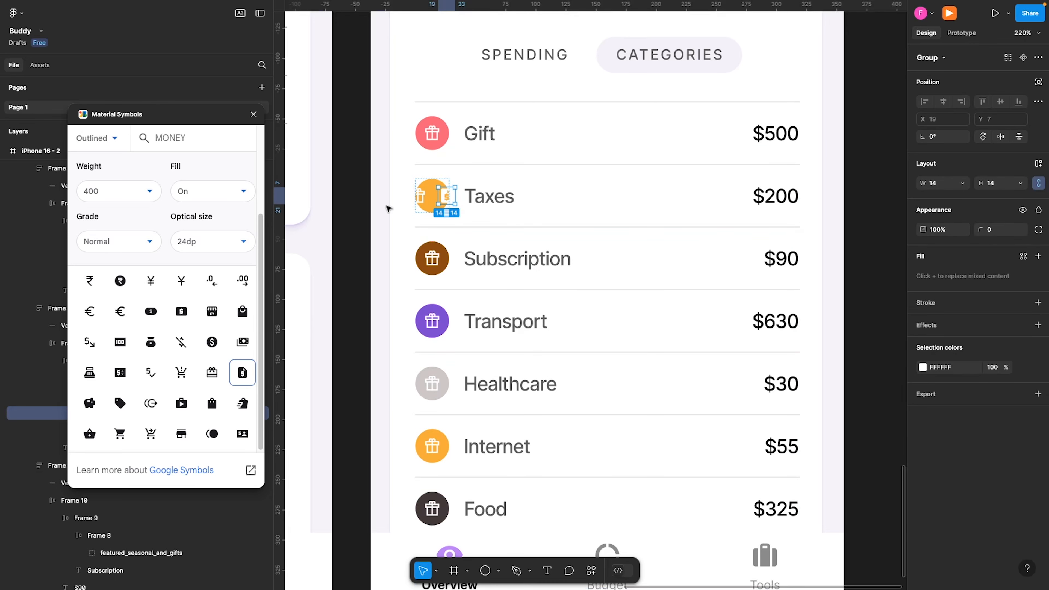
pyautogui.moveTo(428, 195); pyautogui.dragTo(426, 193)
pyautogui.press('Delete')
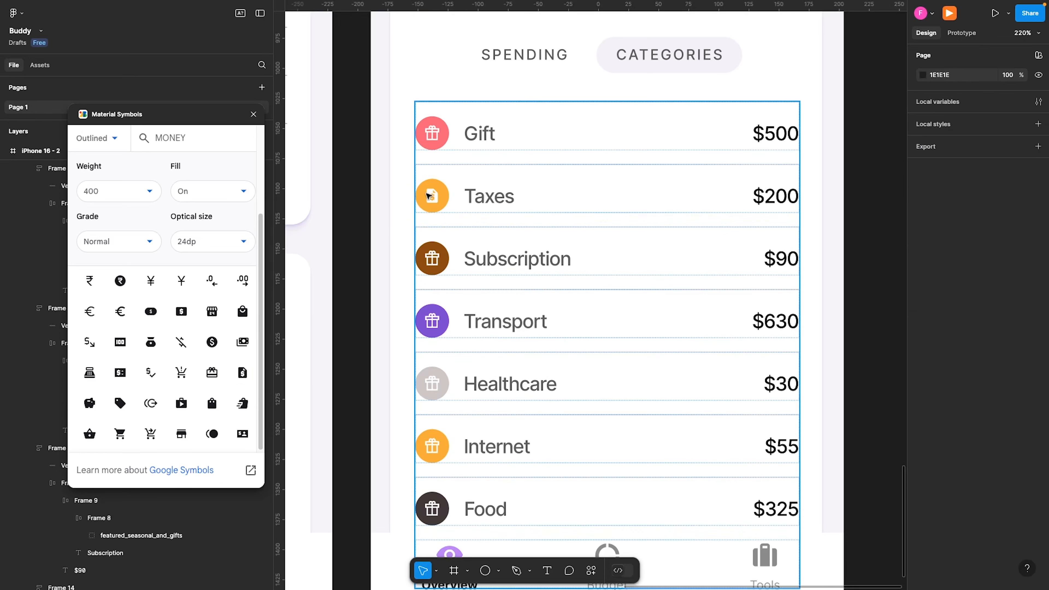
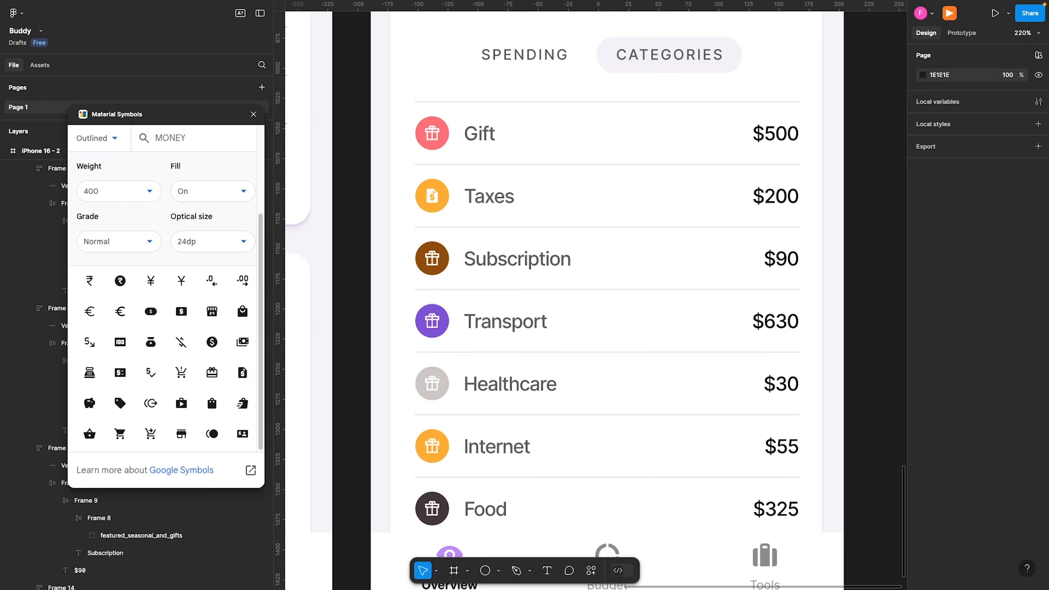
pyautogui.click(445, 268)
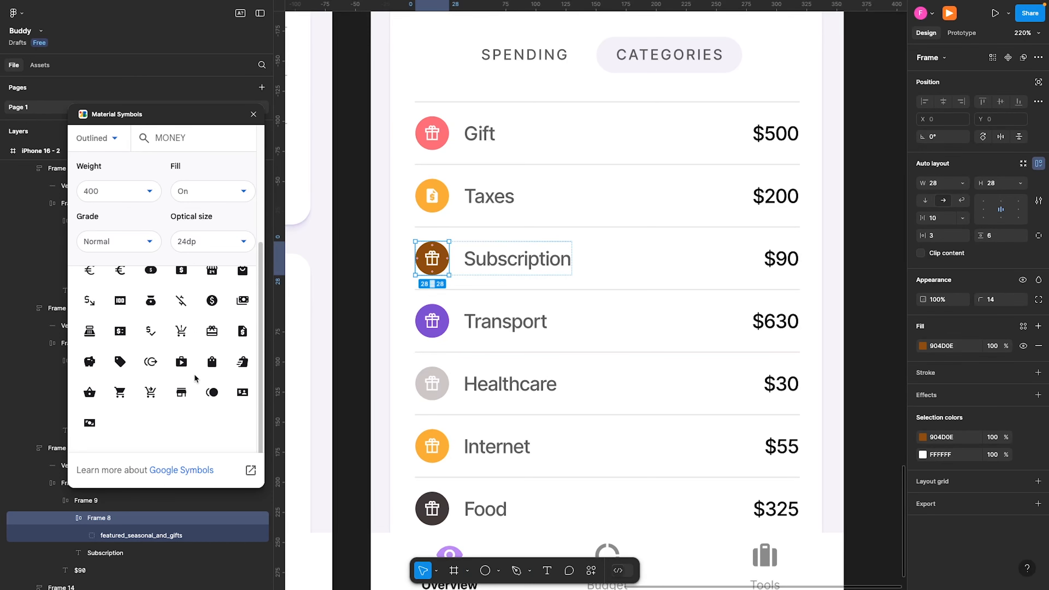
pyautogui.scroll(3, 194, 374)
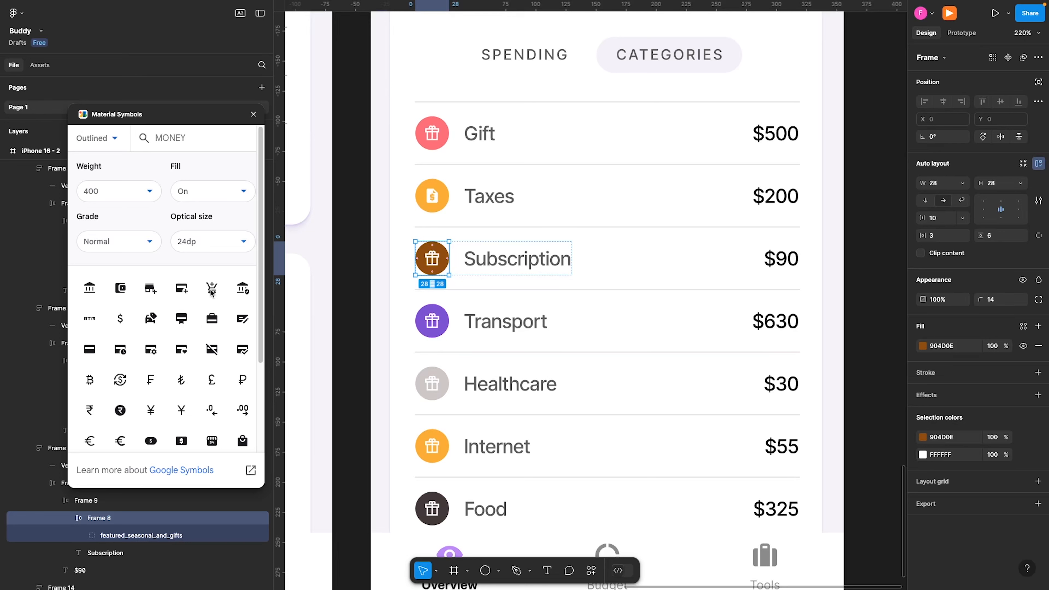
pyautogui.moveTo(212, 293); pyautogui.dragTo(604, 316)
pyautogui.moveTo(457, 278); pyautogui.dragTo(454, 266)
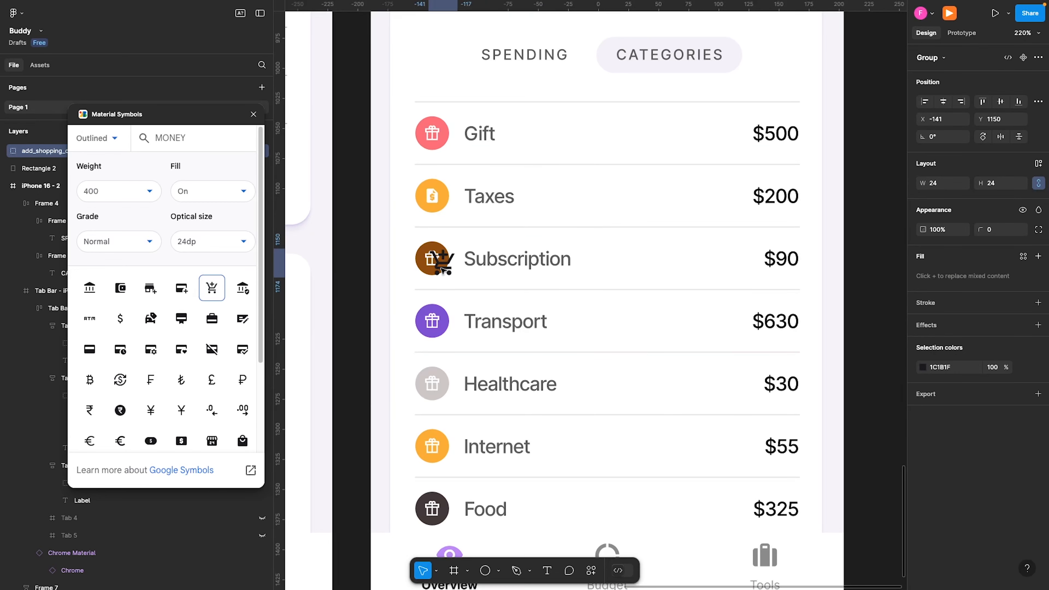
pyautogui.press('Delete')
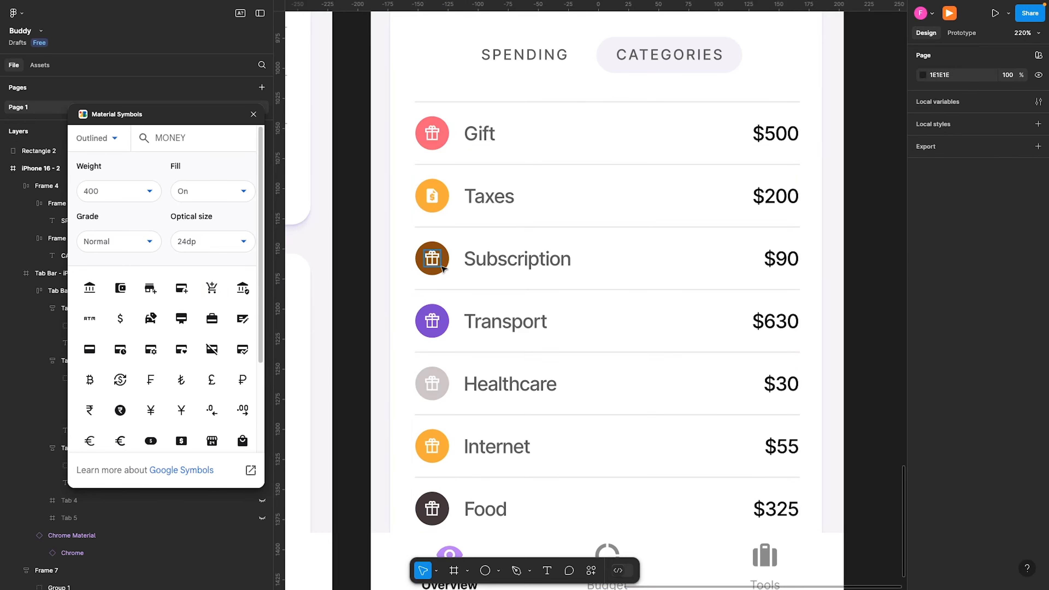
# - Replace the Subscription row's whole gift icon group with the add_shopping_cart symbol, found in Material Symbols by searching MONE
pyautogui.keyDown('super'); pyautogui.click(438, 263); pyautogui.keyUp('super')
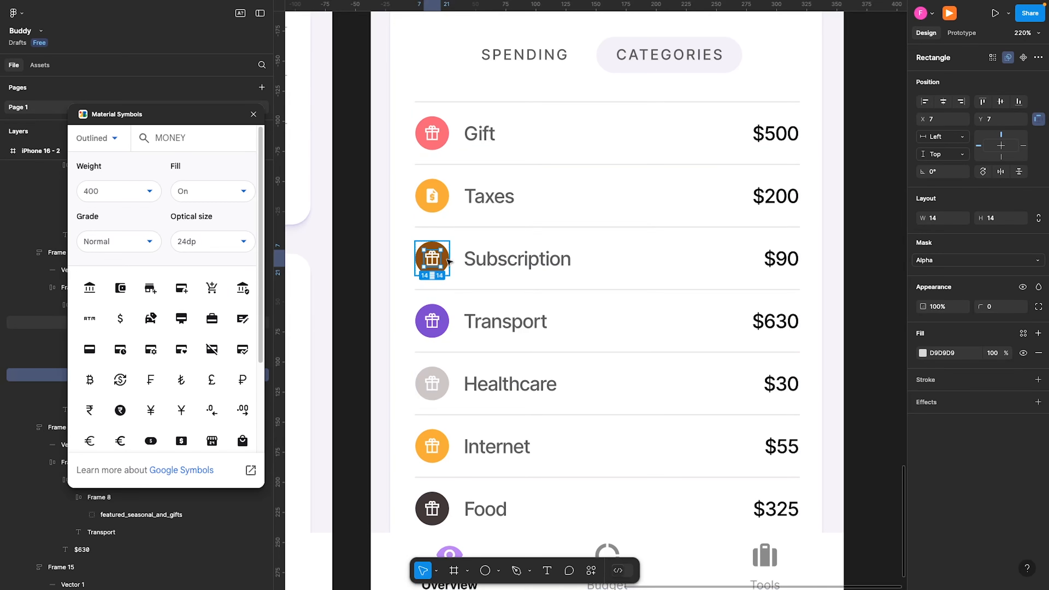
pyautogui.click(254, 113)
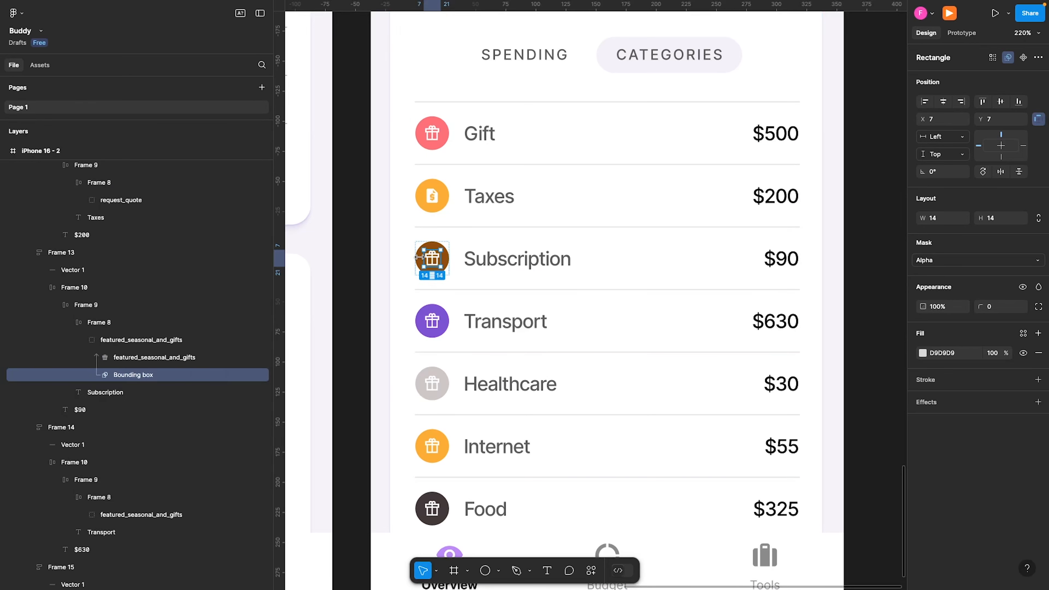
pyautogui.click(590, 572)
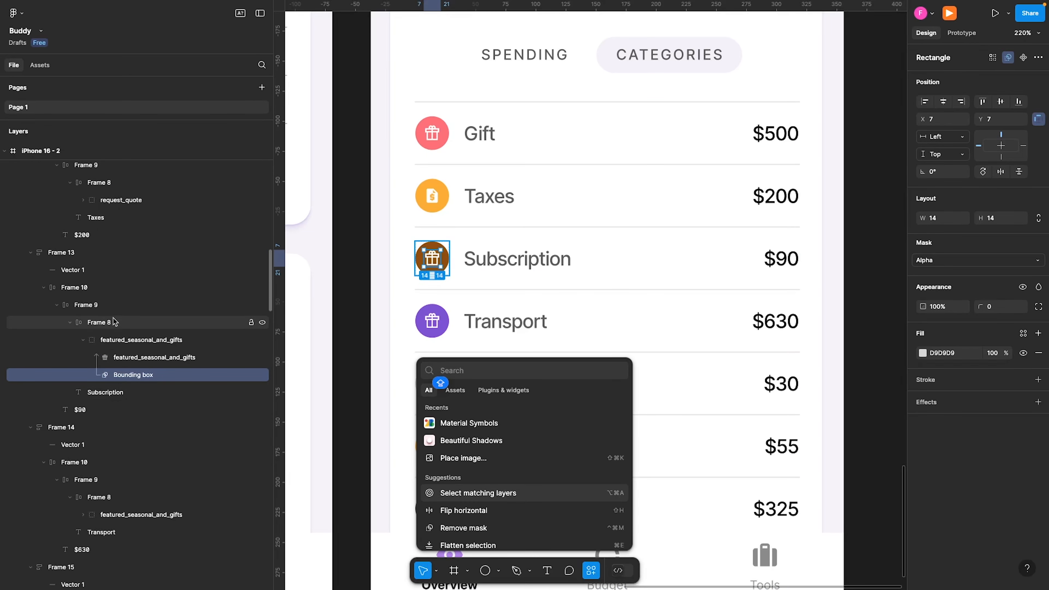
pyautogui.click(117, 342)
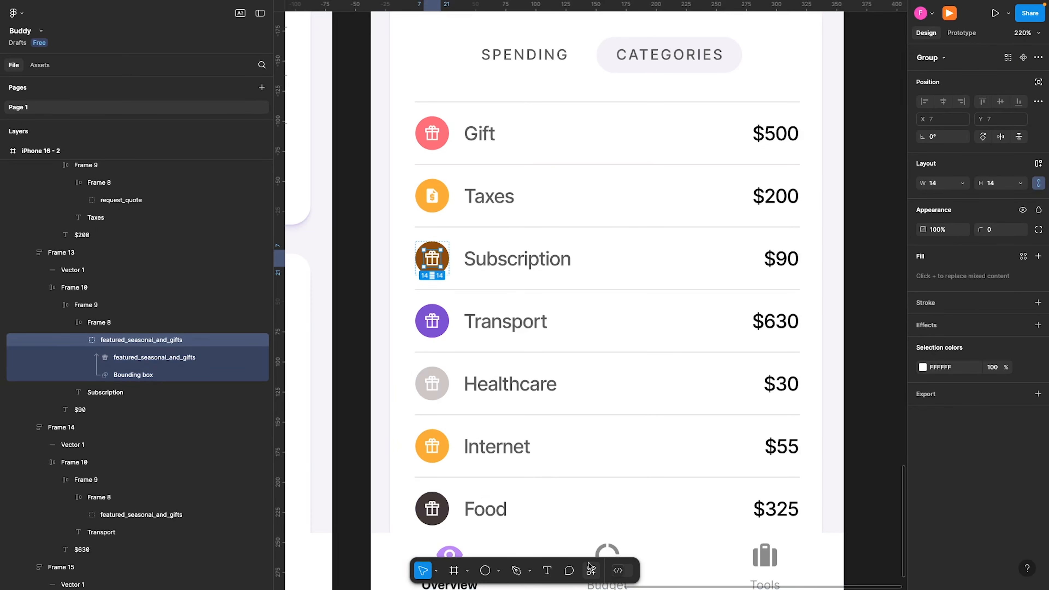
pyautogui.click(590, 571)
pyautogui.click(502, 425)
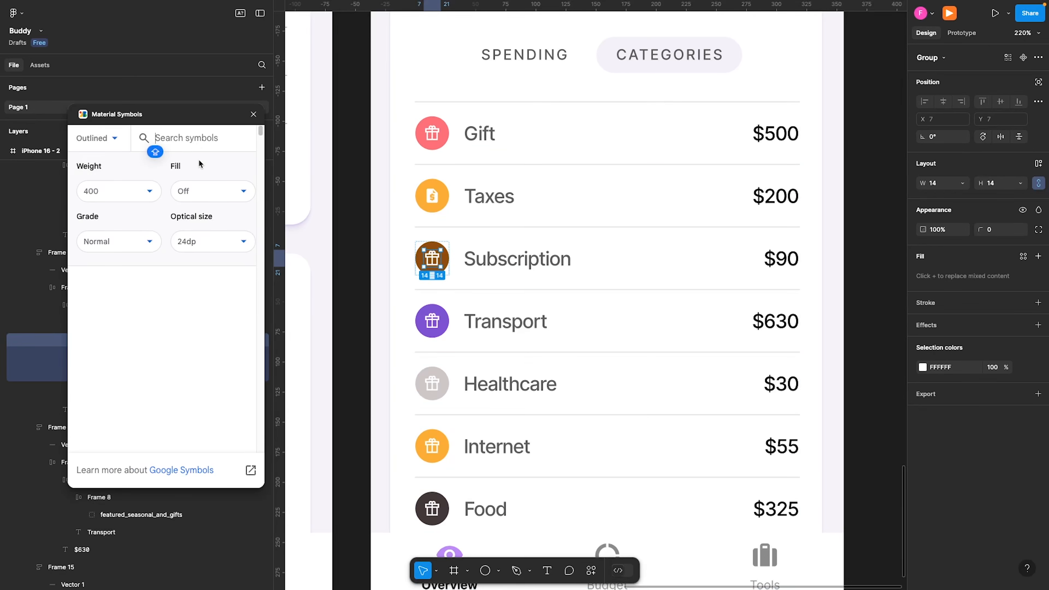
pyautogui.click(196, 142)
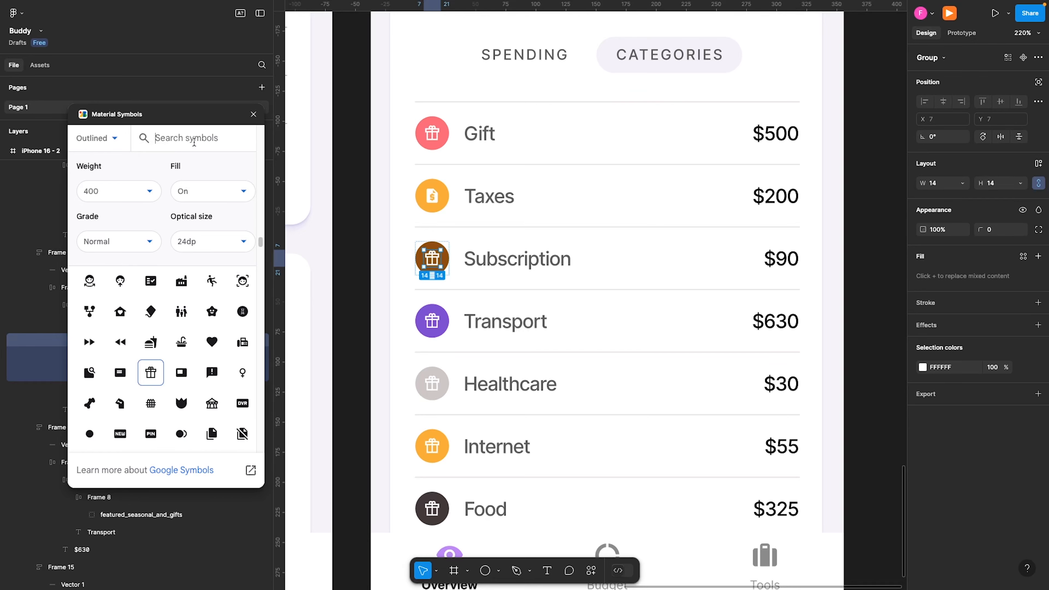
pyautogui.write('MONE')
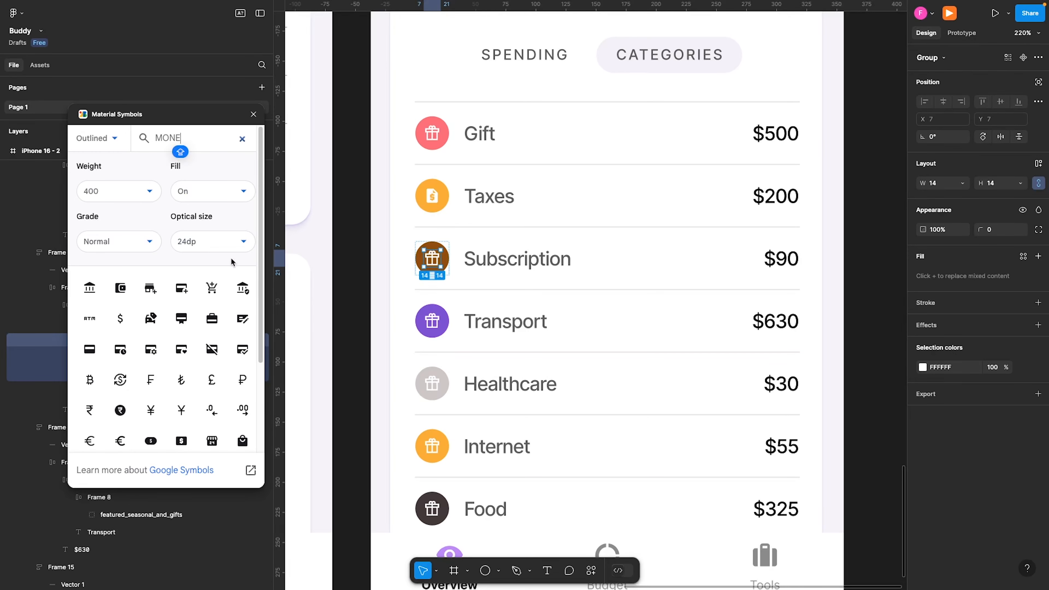
pyautogui.click(212, 288)
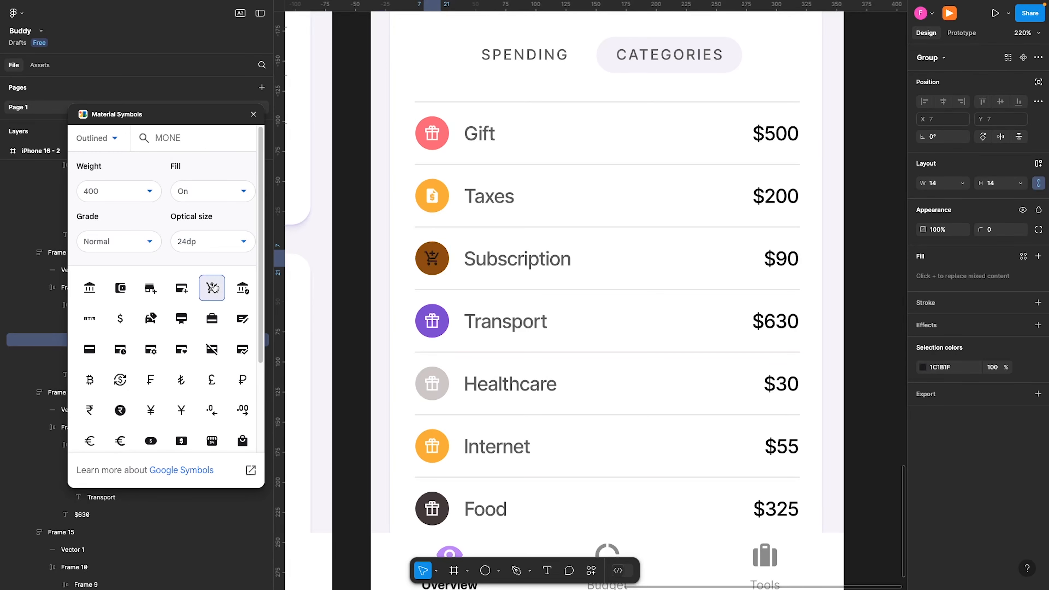
# - Recolour the Subscription row's shopping cart icon white, FFFFFF
pyautogui.click(957, 367)
pyautogui.write('FFF')
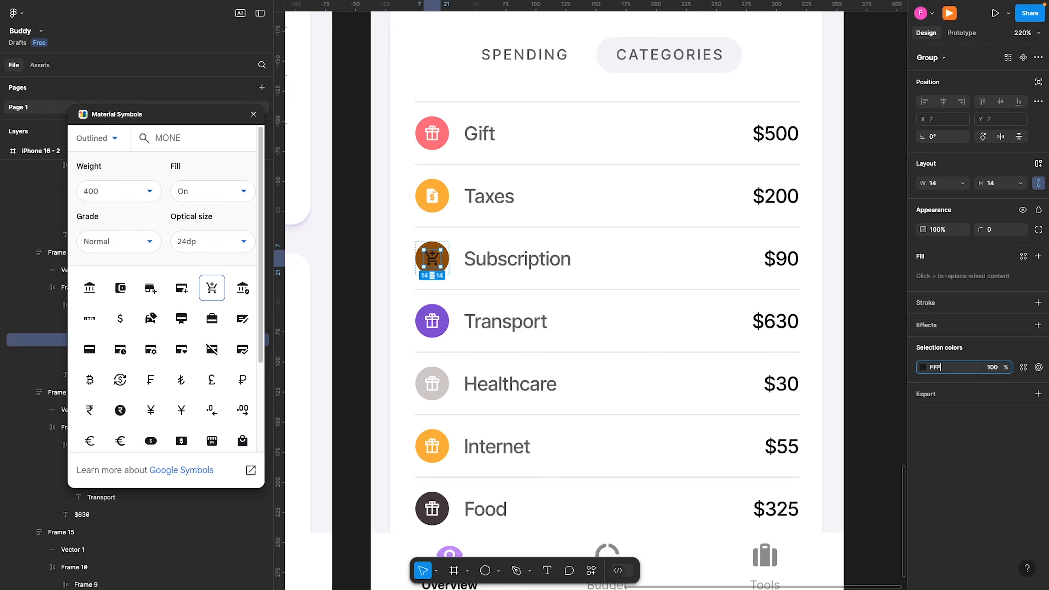
pyautogui.press('Return')
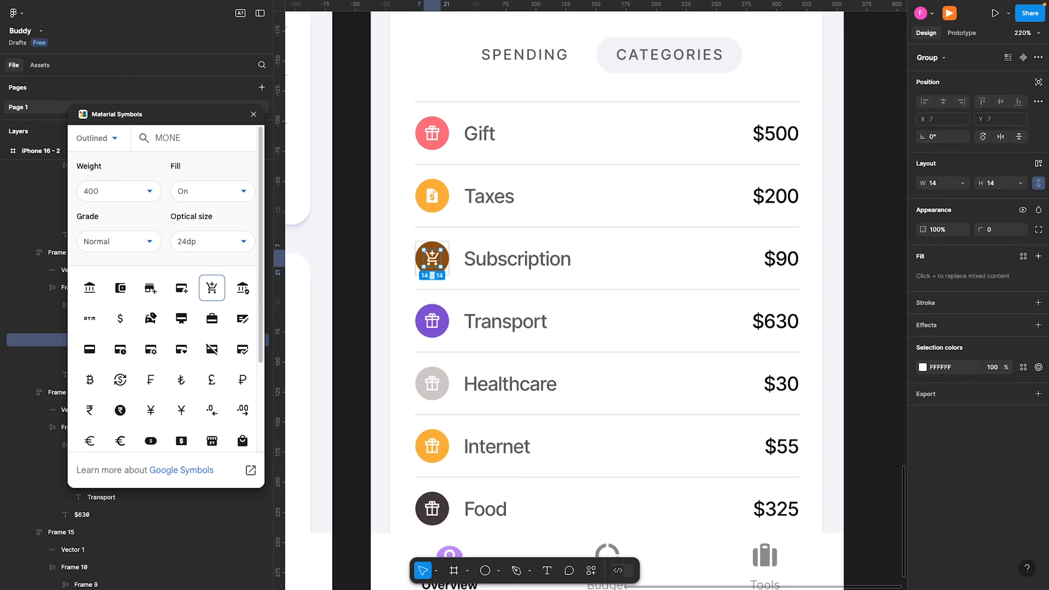
# - Replace the Transport row's gift icon with the bus_railway symbol, found by searching BUS, and keep the colour settings uncovered
pyautogui.click(420, 327)
pyautogui.moveTo(167, 119); pyautogui.dragTo(914, 111)
pyautogui.click(161, 482)
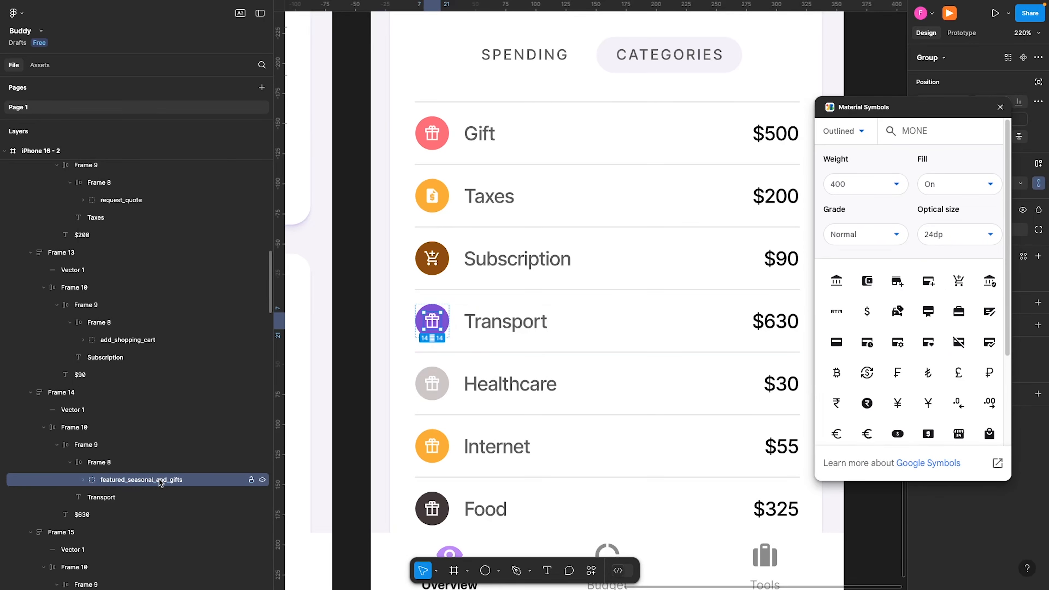
pyautogui.press('BackSpace')
pyautogui.press('BackSpace')
pyautogui.press('BackSpace')
pyautogui.press('BackSpace')
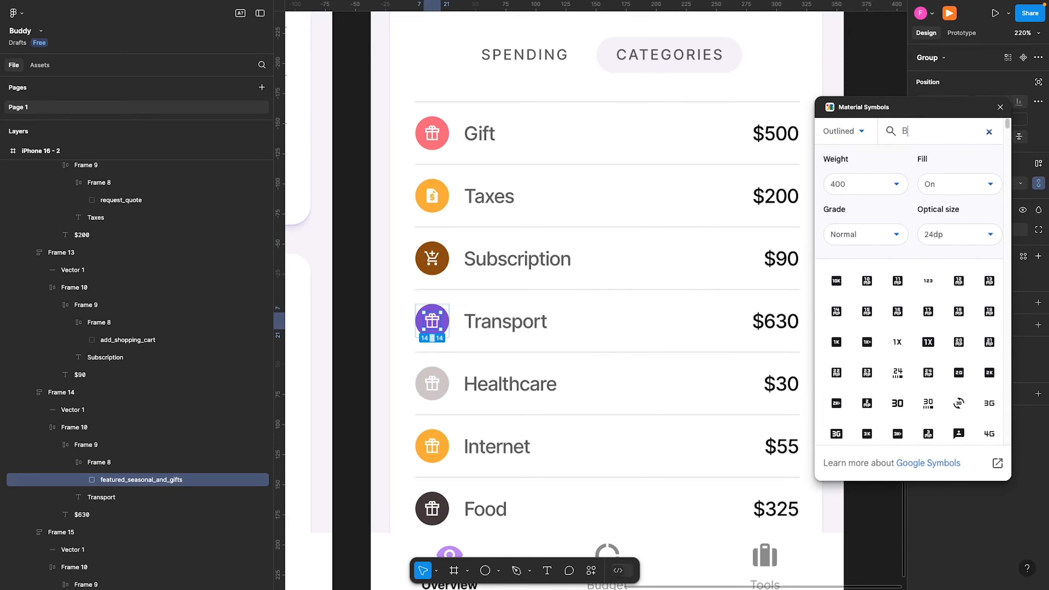
pyautogui.write('BUS')
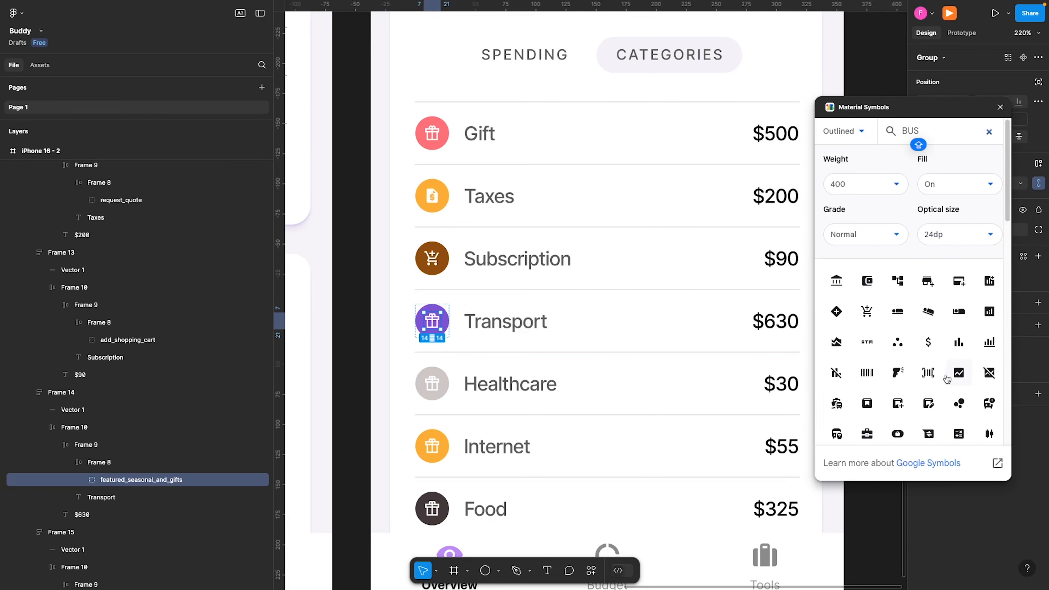
pyautogui.scroll(-1, 933, 392)
pyautogui.scroll(-1, 924, 407)
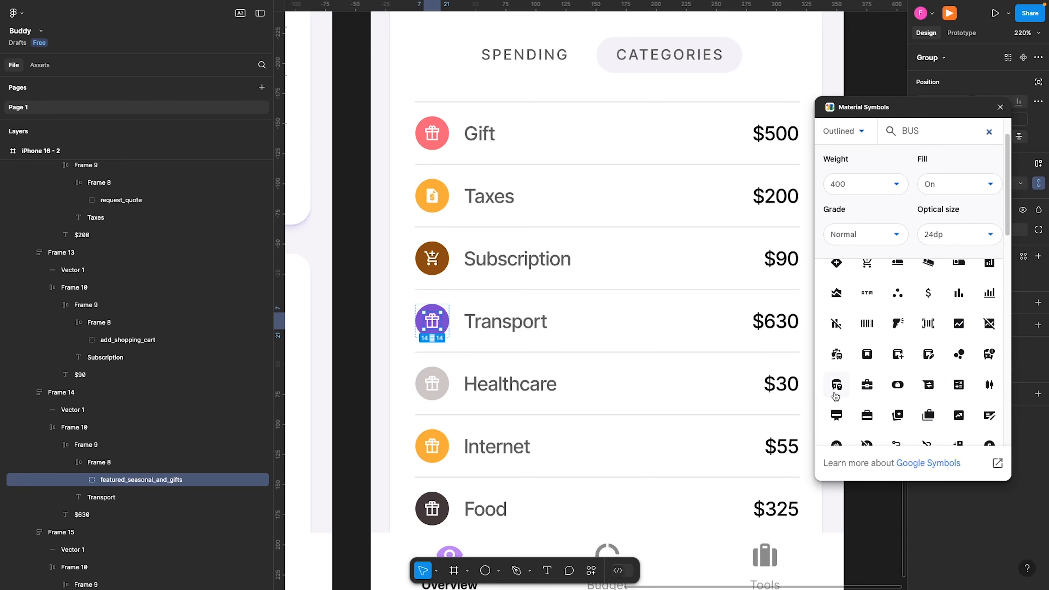
pyautogui.click(836, 365)
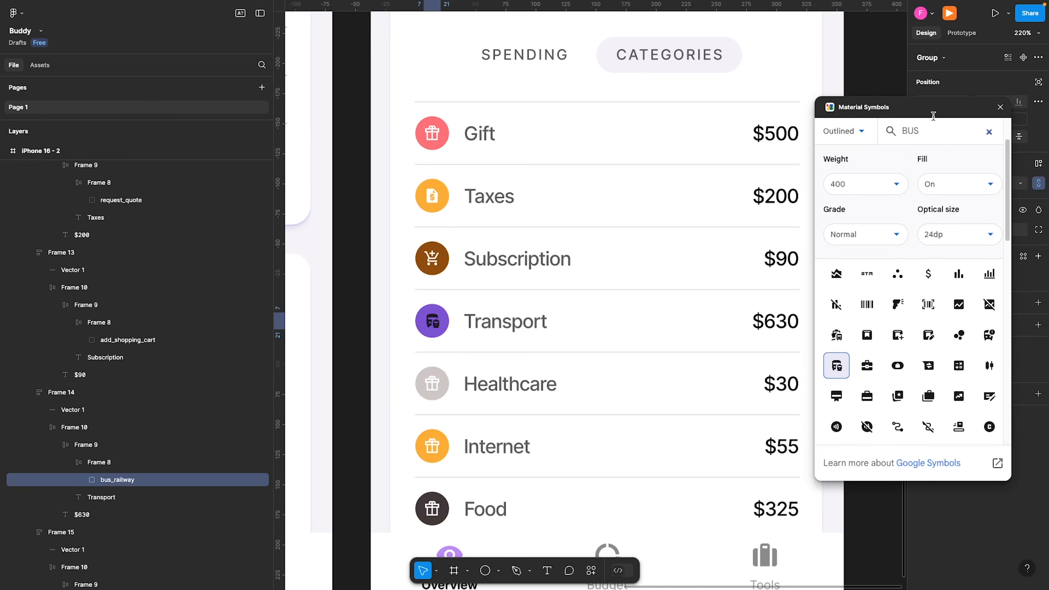
pyautogui.moveTo(931, 108); pyautogui.dragTo(805, 224)
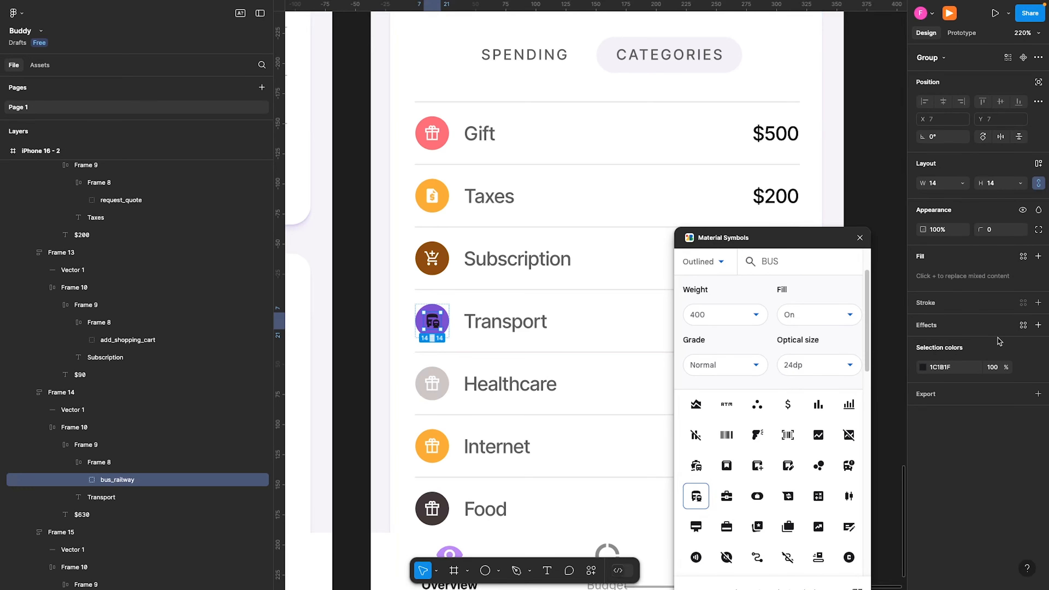
# - Recolour the Transport row's bus icon white, FFFFFF
pyautogui.click(964, 367)
pyautogui.write('FFFFFF')
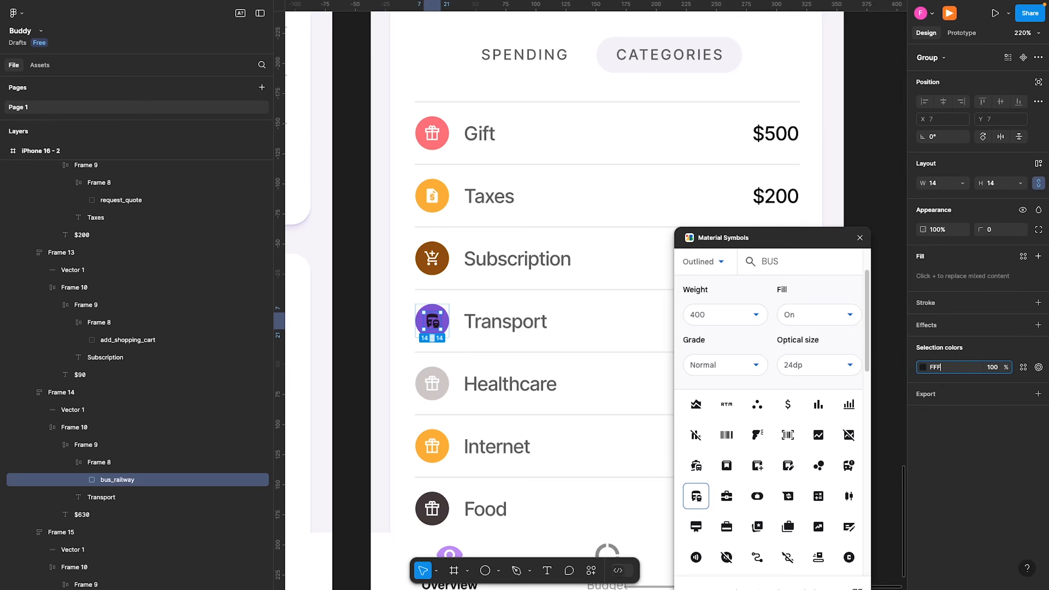
pyautogui.press('Return')
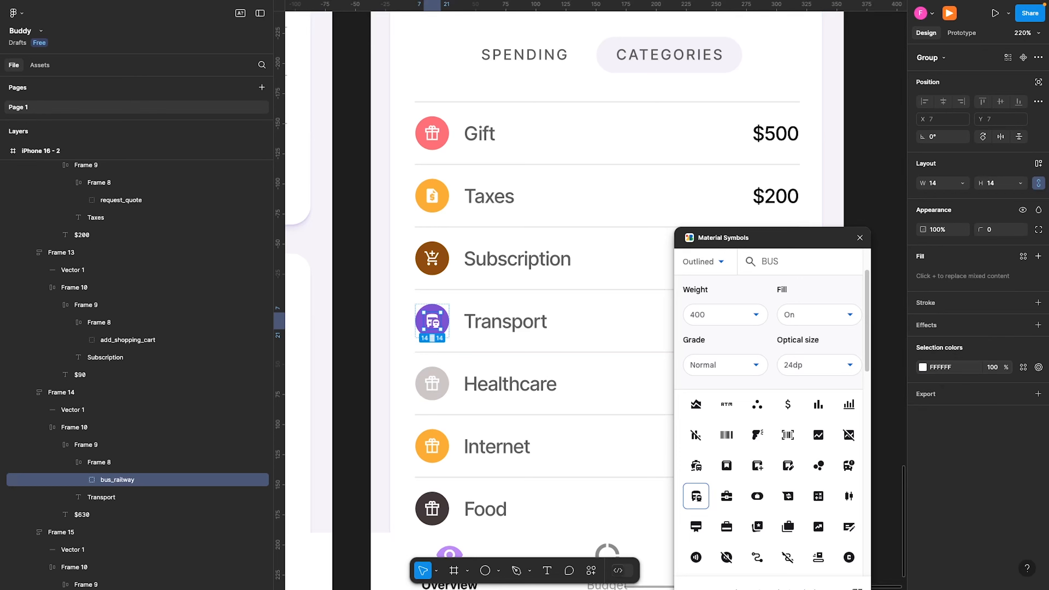
# - Search the Material Symbols library for HEALTH and look through the healthcare symbols
pyautogui.doubleClick(770, 264)
pyautogui.write('HEALTH')
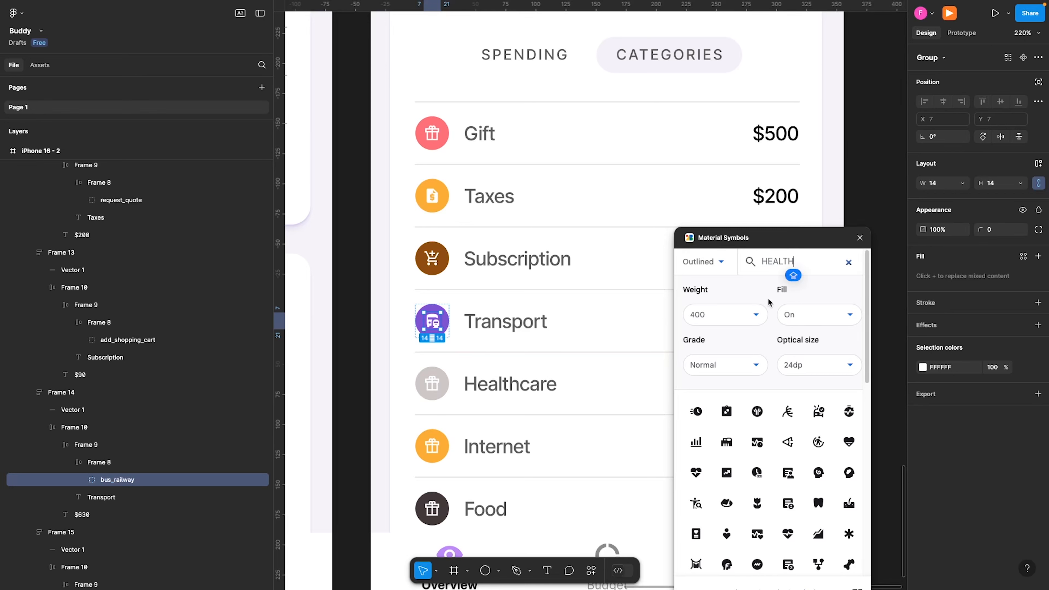
pyautogui.scroll(-1, 780, 477)
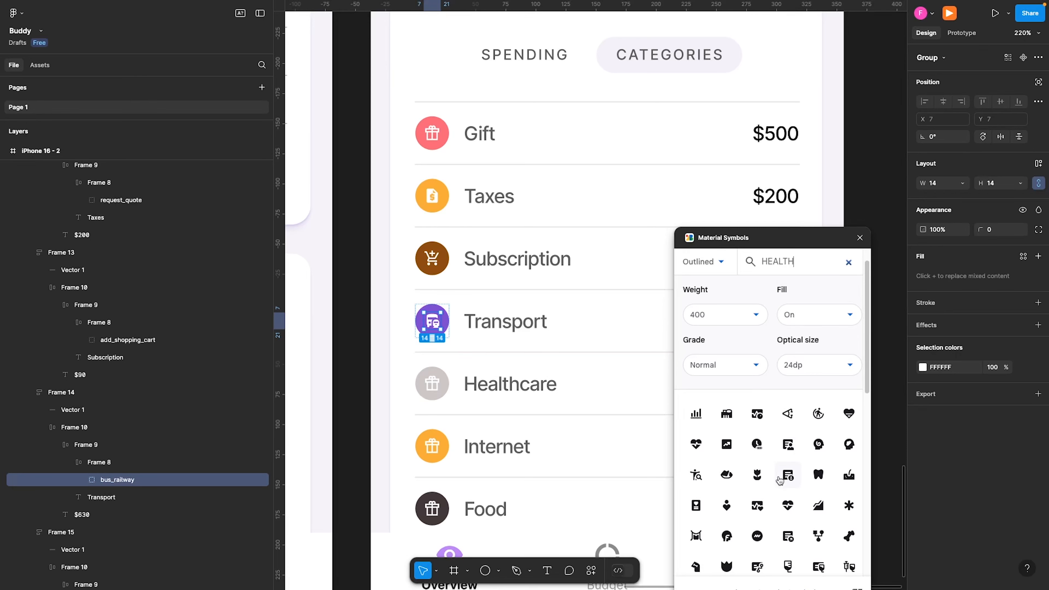
pyautogui.scroll(-3, 779, 479)
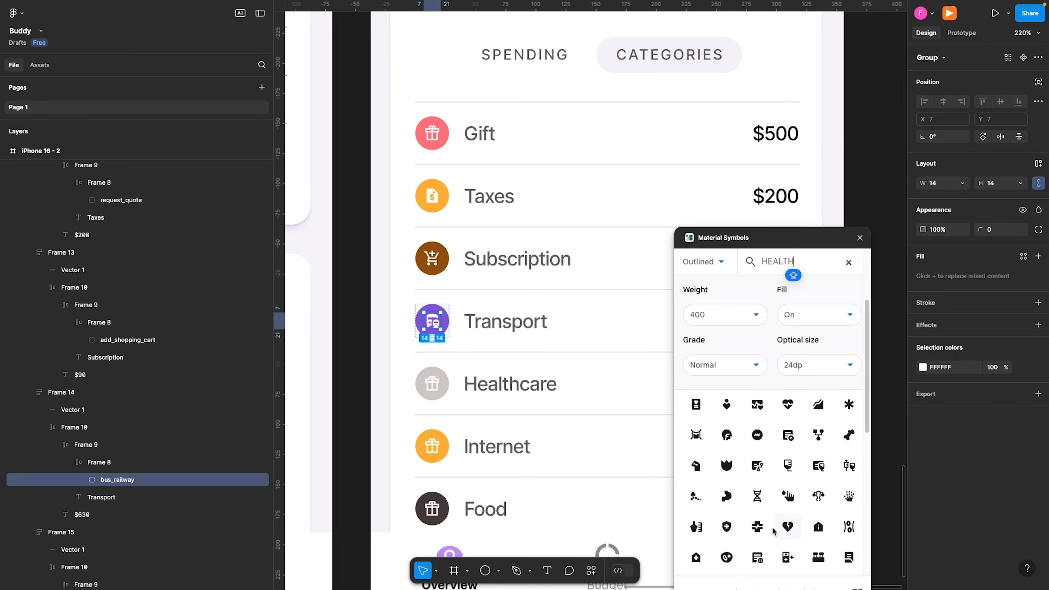
pyautogui.scroll(-1, 774, 532)
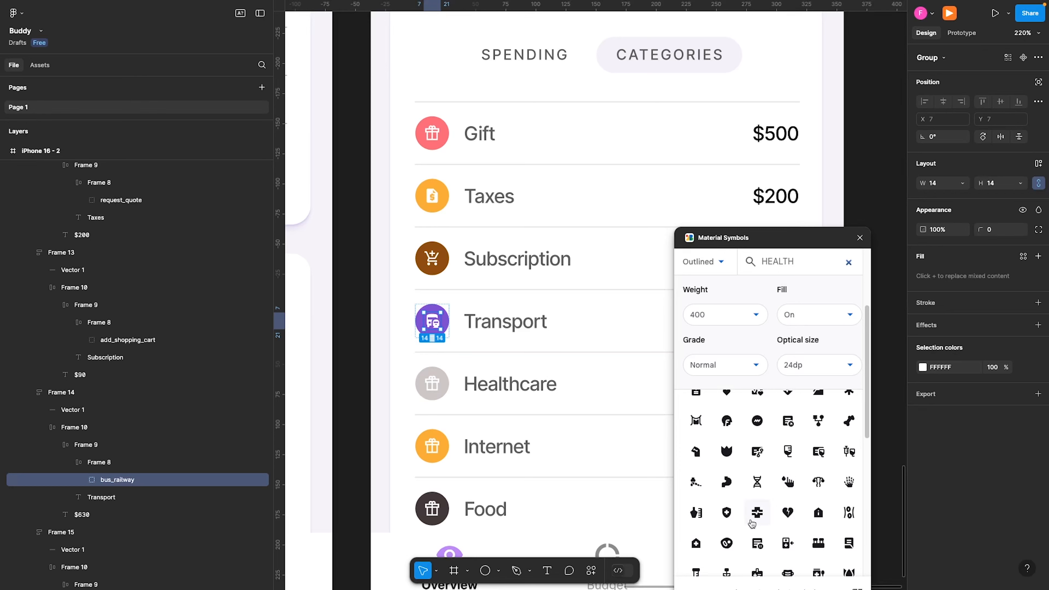
# - Try the health_and_safety symbol in white, FFFFFF, on the Transport row's badge, and undo back to the bus icon
pyautogui.click(723, 514)
pyautogui.click(955, 368)
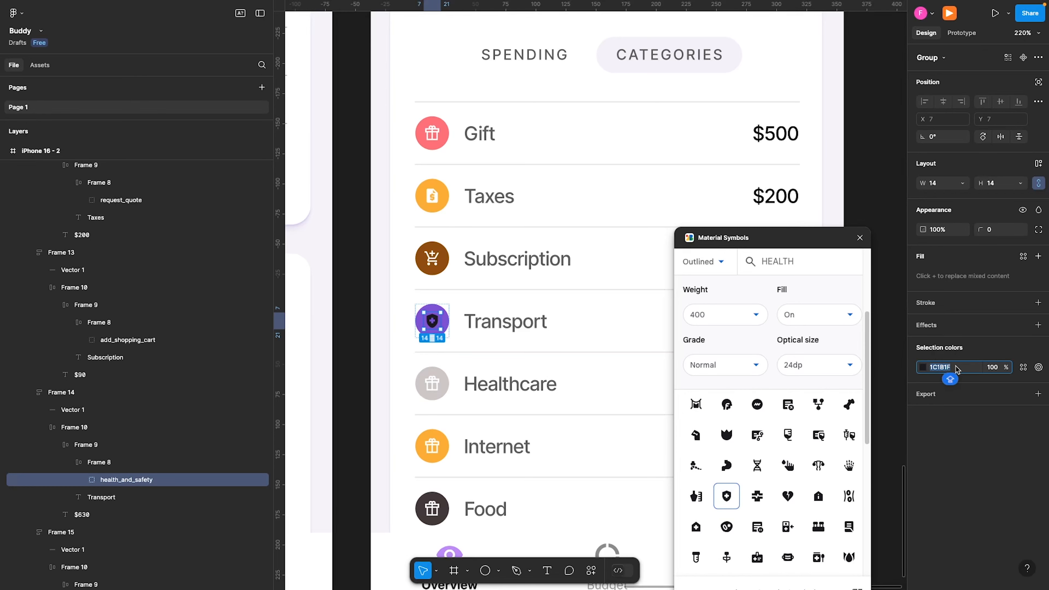
pyautogui.write('FFF')
pyautogui.press('Return')
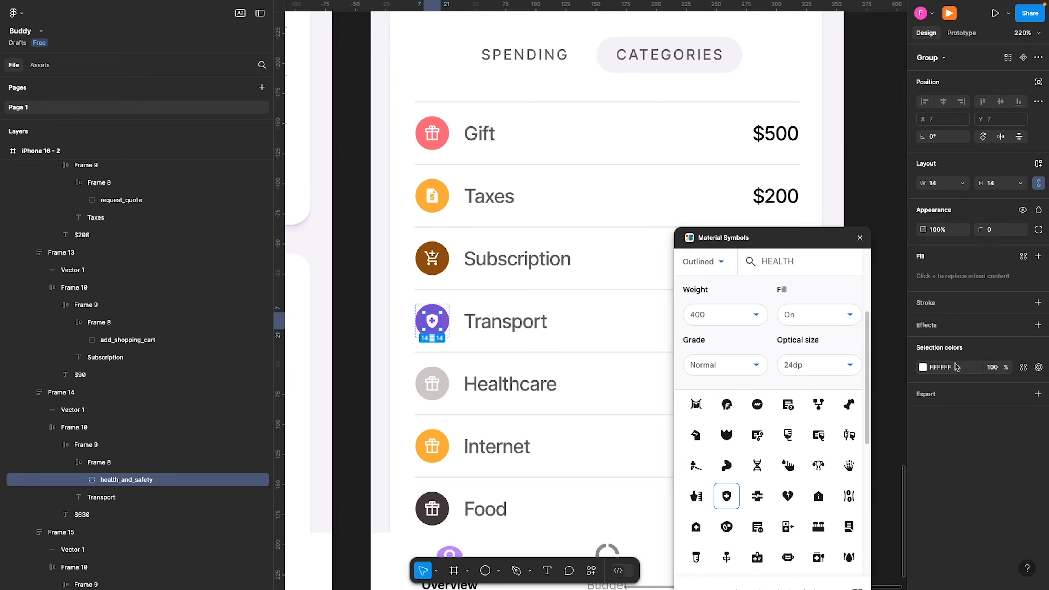
pyautogui.hotkey('ctrl', 'z')
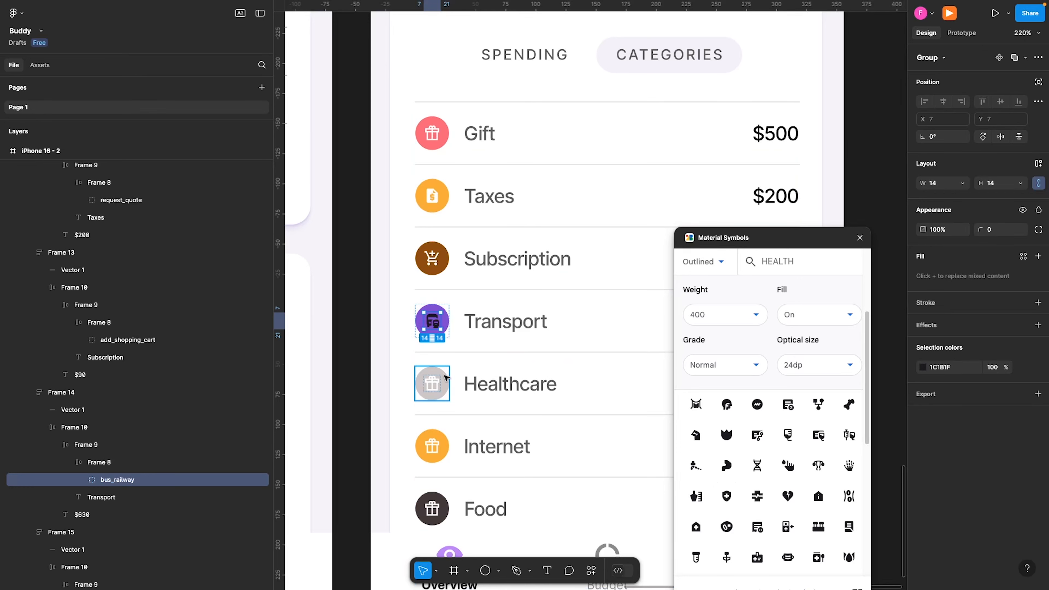
pyautogui.hotkey('ctrl', 'z')
pyautogui.hotkey('ctrl', 'shift', 'z')
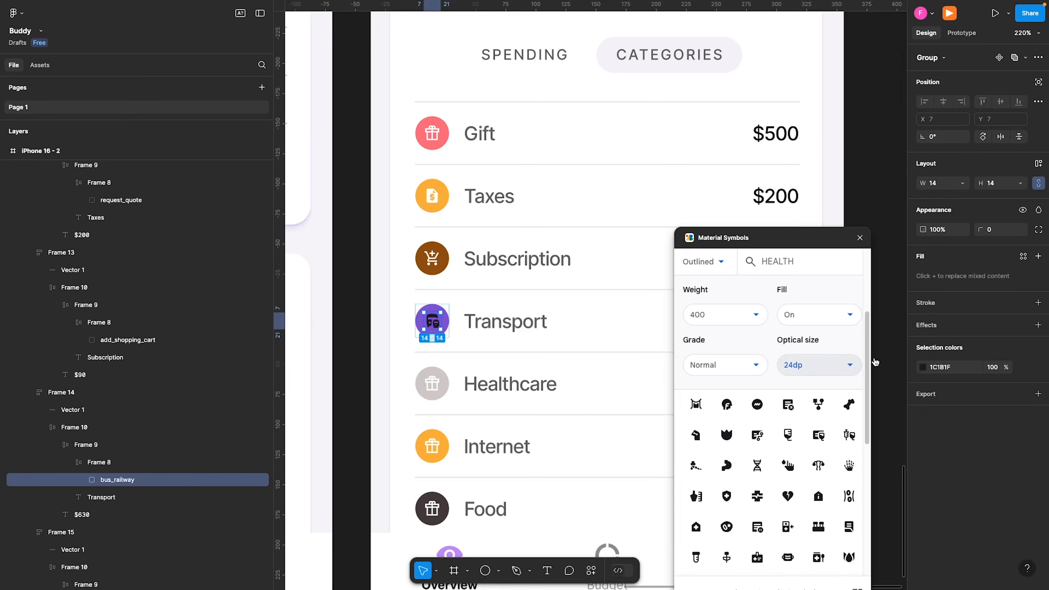
# - Recolour the restored bus_railway icon in the Transport row white, FFFFFF
pyautogui.click(947, 369)
pyautogui.write('FFF')
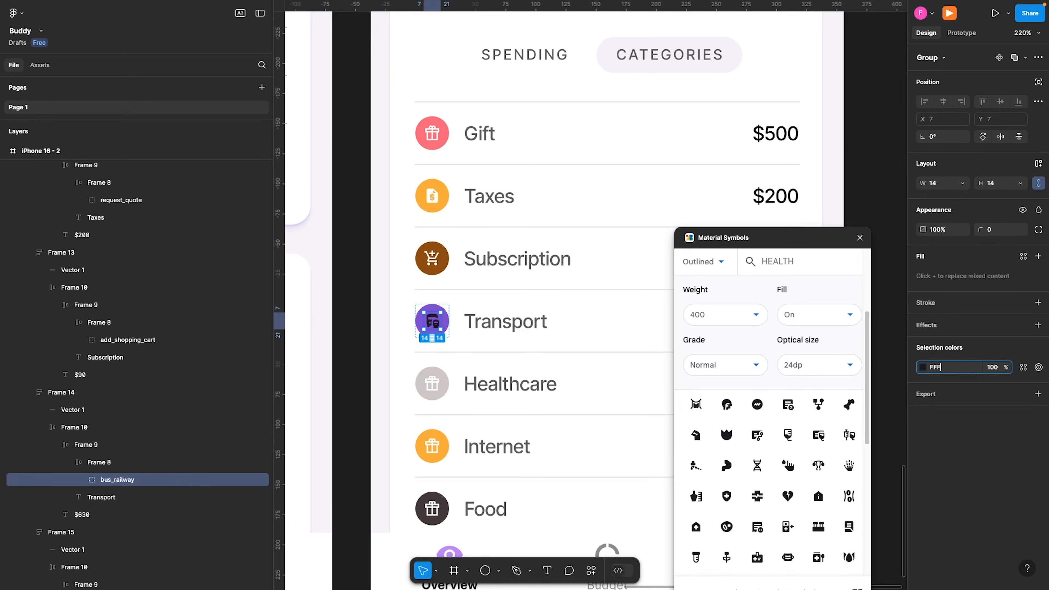
pyautogui.press('Return')
# - Replace the Healthcare row's gift icon with the health_and_safety symbol and recolour it white, FFFFFF
pyautogui.click(421, 395)
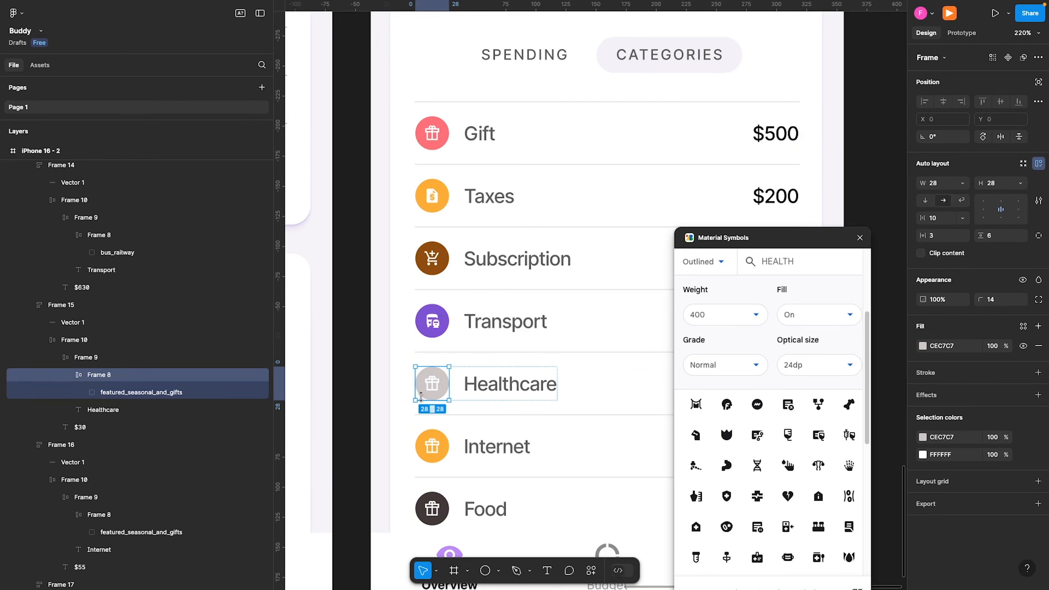
pyautogui.doubleClick(427, 386)
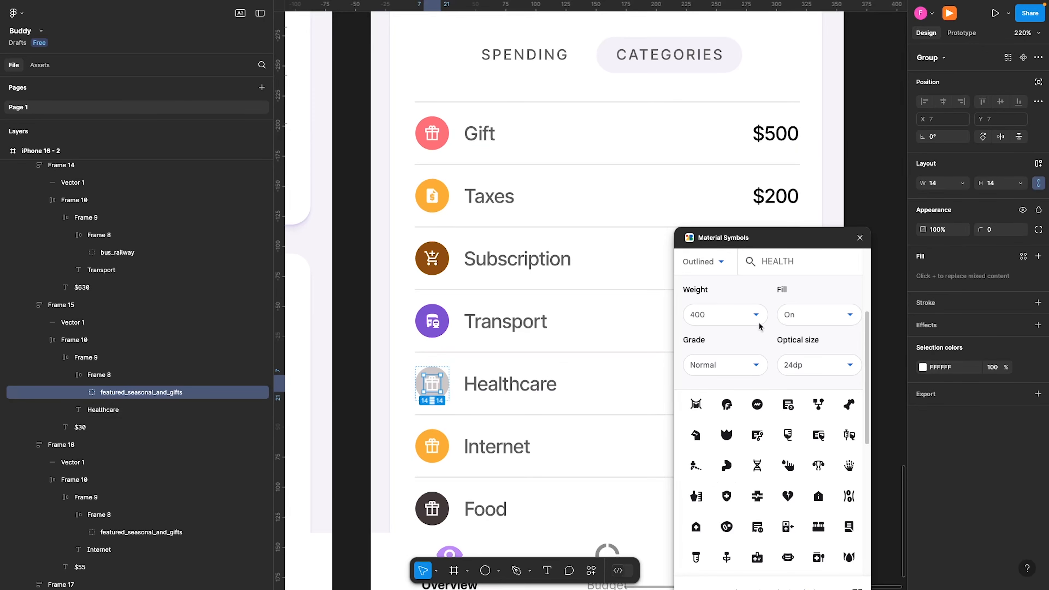
pyautogui.click(740, 490)
pyautogui.click(950, 367)
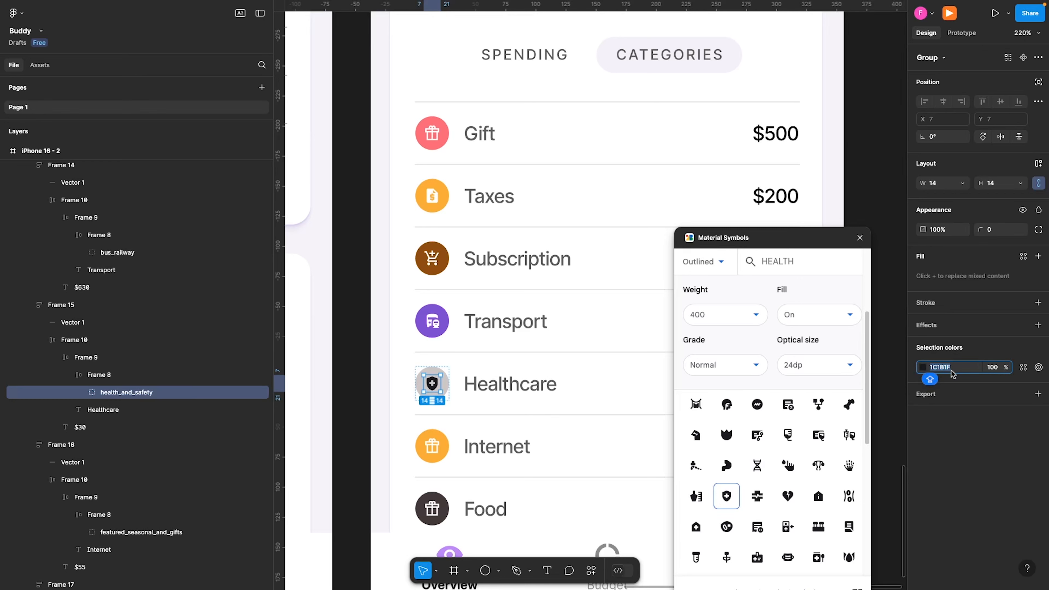
pyautogui.write('FFF')
pyautogui.press('Return')
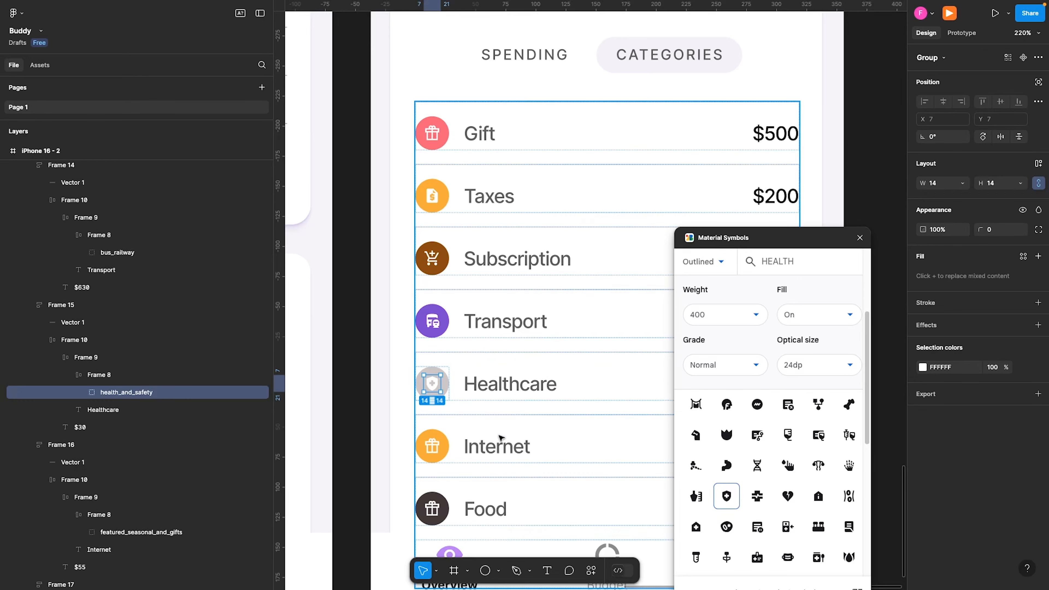
# - Search Material Symbols for INTERNET for the Internet row and insert the captive_portal globe symbol
pyautogui.click(432, 446)
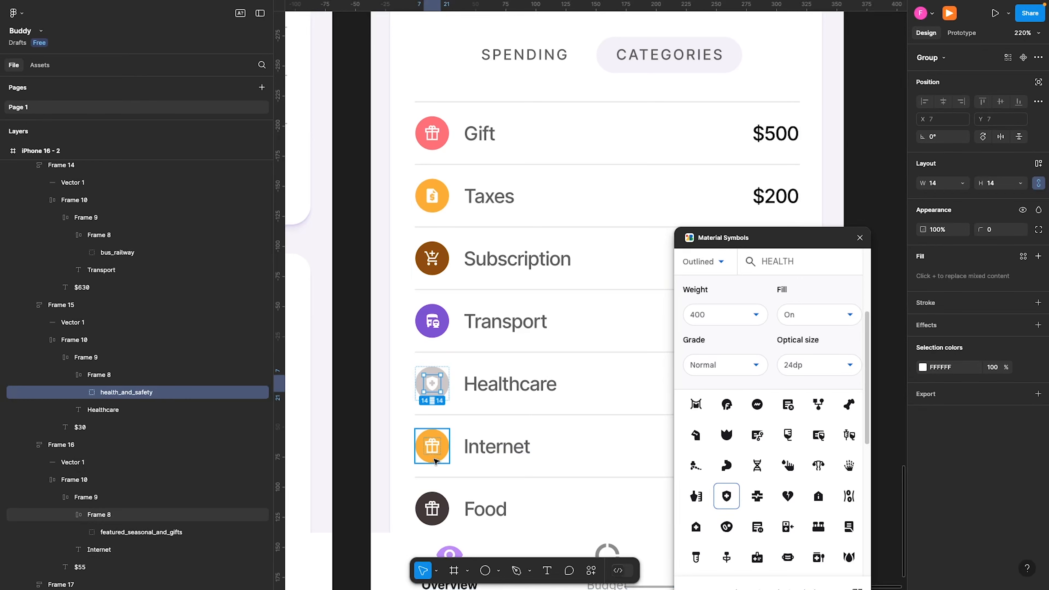
pyautogui.doubleClick(766, 263)
pyautogui.write('INTE')
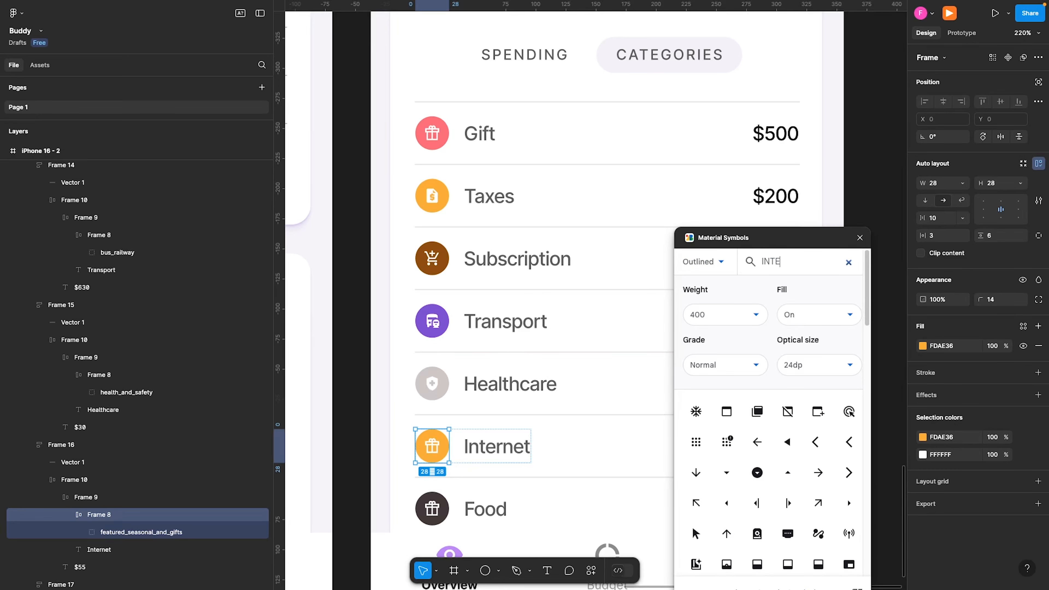
pyautogui.write('RNET')
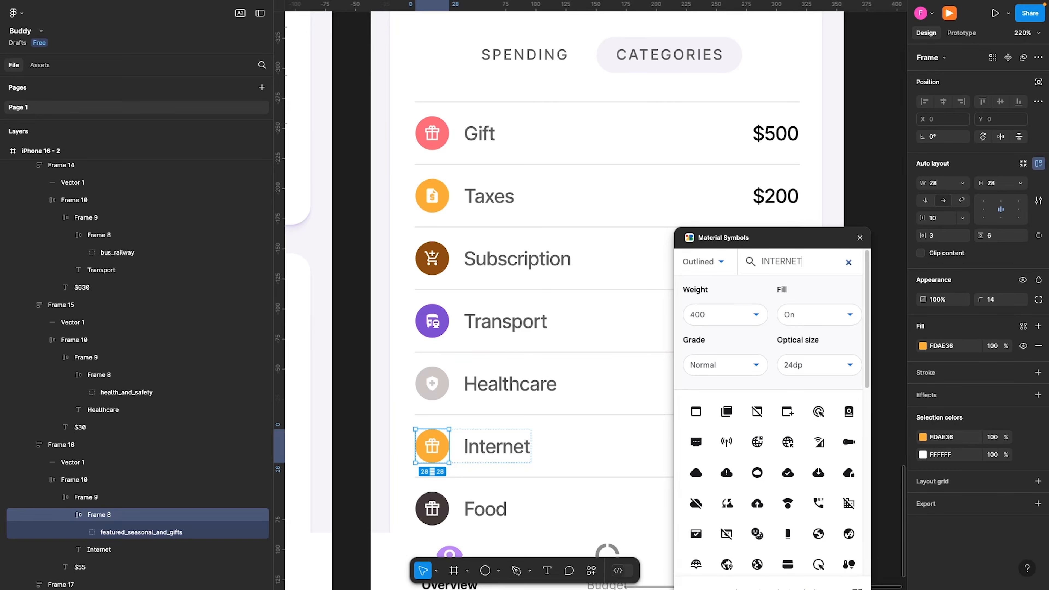
pyautogui.scroll(-1, 749, 452)
pyautogui.scroll(1, 749, 454)
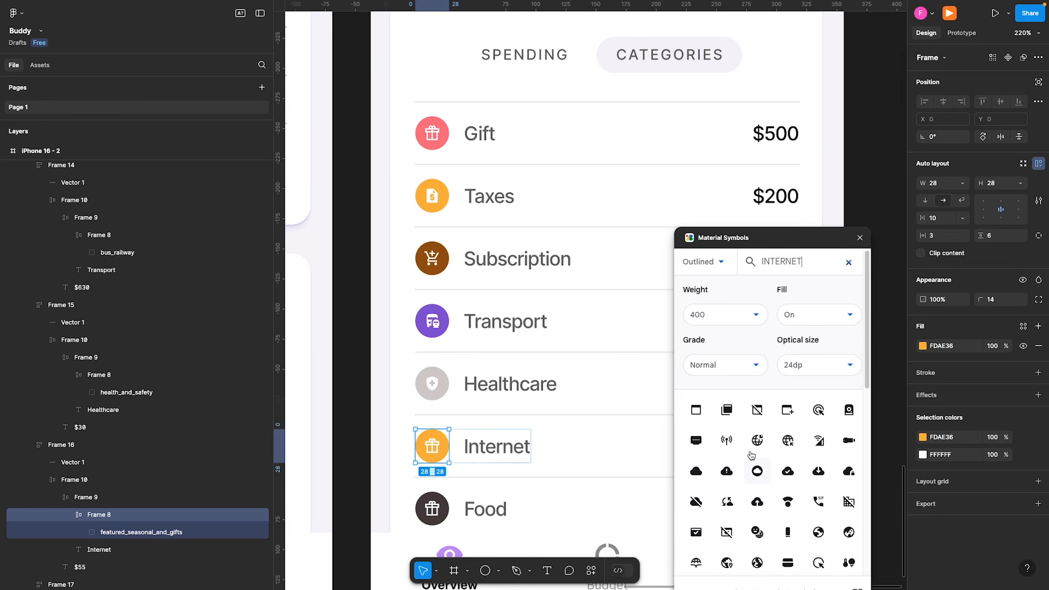
pyautogui.click(787, 442)
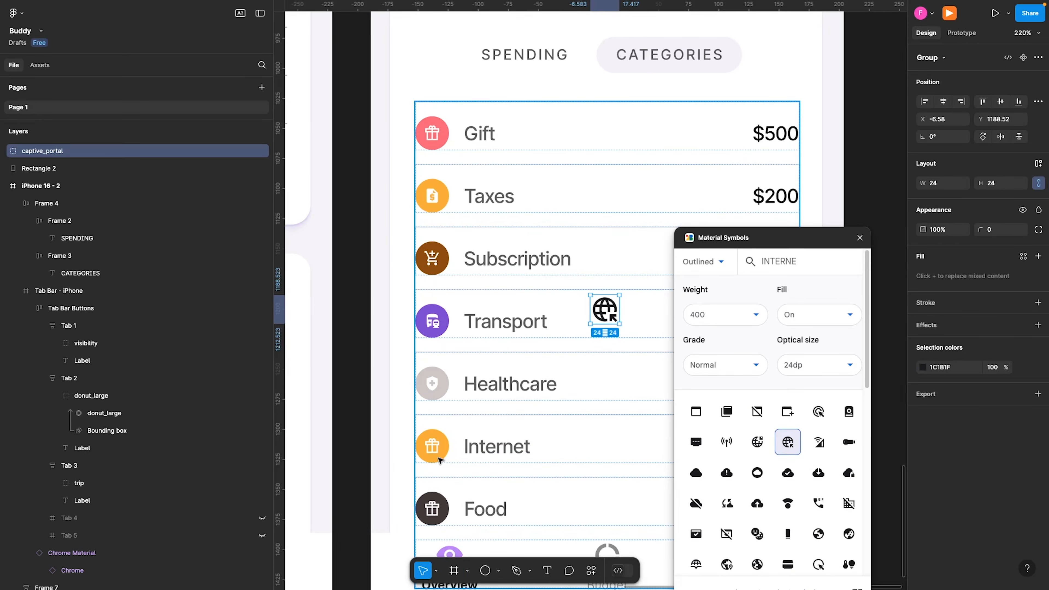
# - Replace the Internet row's gift icon group with the bigtop_updates antenna symbol and recolour it white, FFFFFF
pyautogui.keyDown('super'); pyautogui.click(433, 448); pyautogui.keyUp('super')
pyautogui.press('BackSpace')
pyautogui.click(152, 359)
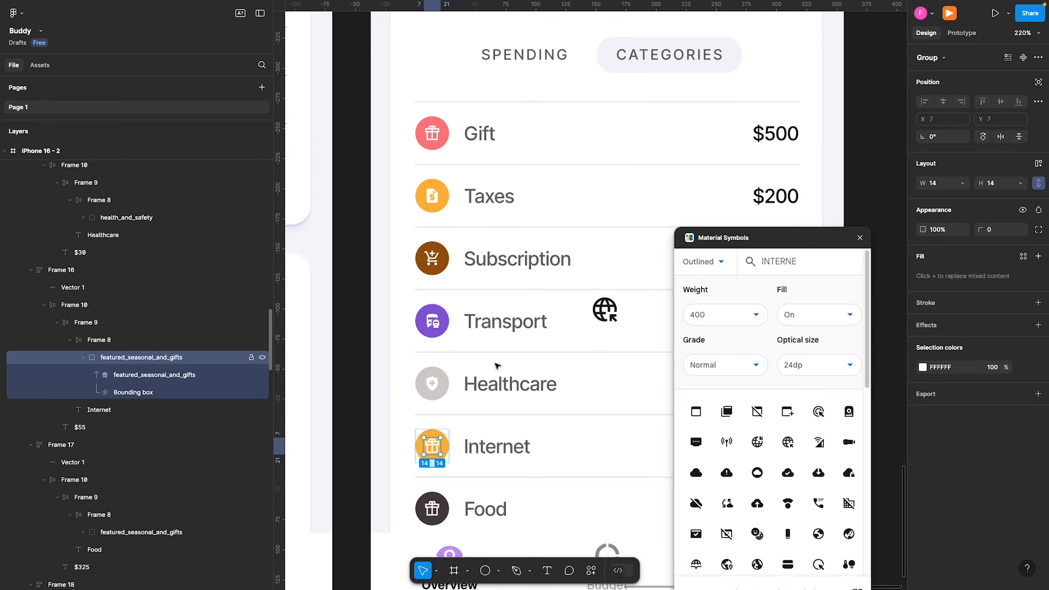
pyautogui.click(726, 441)
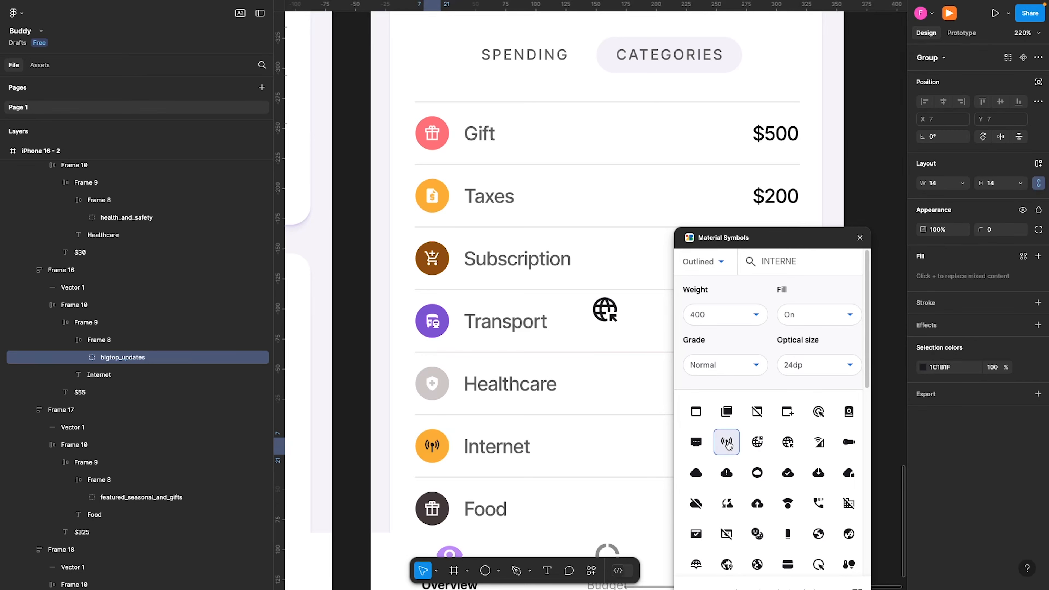
pyautogui.click(952, 365)
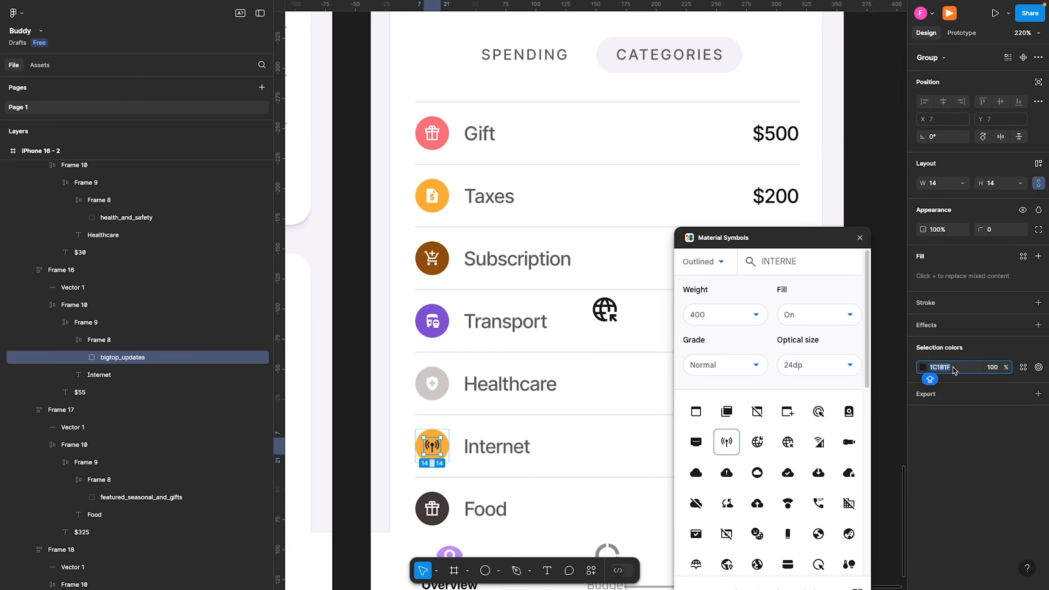
pyautogui.write('FFFFFF')
pyautogui.press('Return')
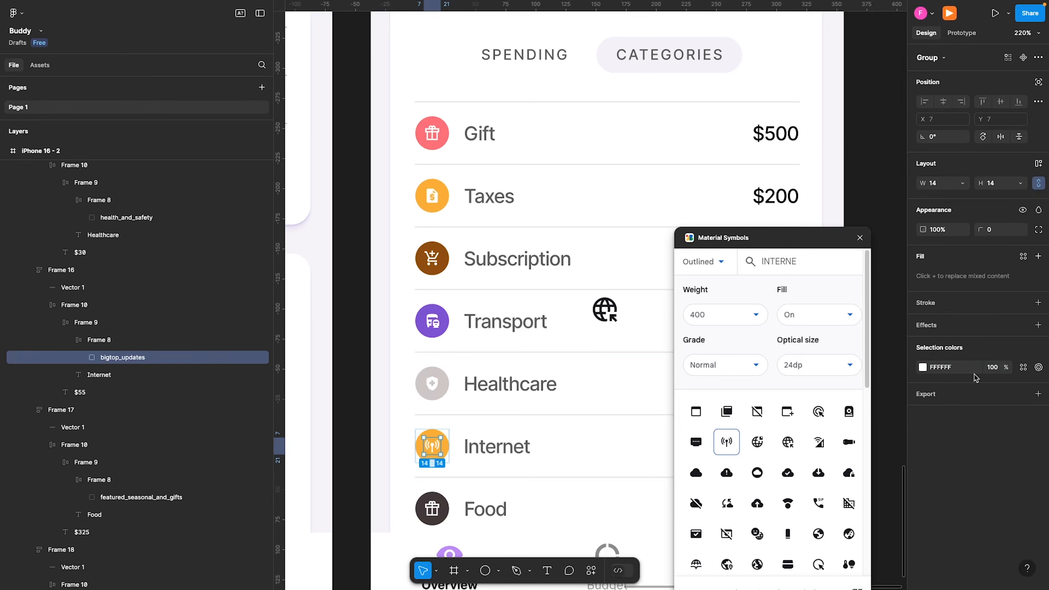
# - Replace the Food row's whole gift icon group with the soup_kitchen symbol, found by searching FOOD
pyautogui.click(441, 513)
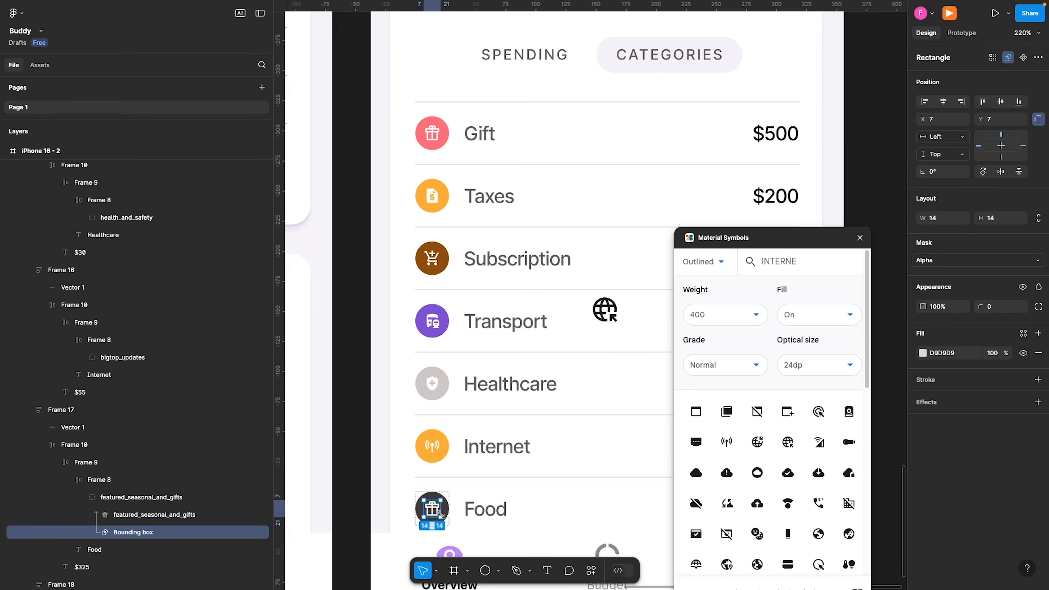
pyautogui.click(795, 261)
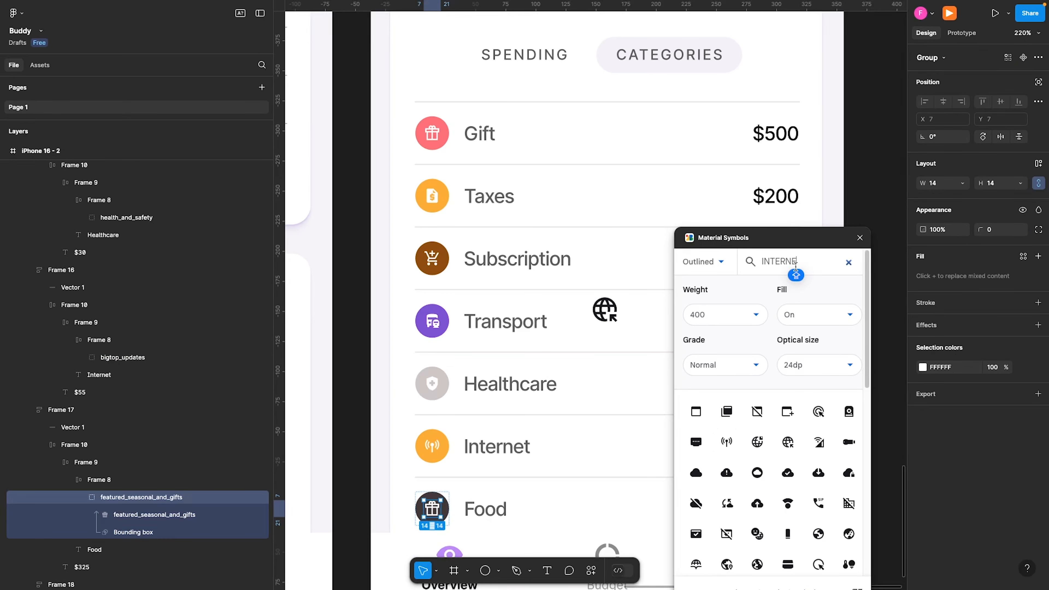
pyautogui.doubleClick(807, 265)
pyautogui.write('FOOD')
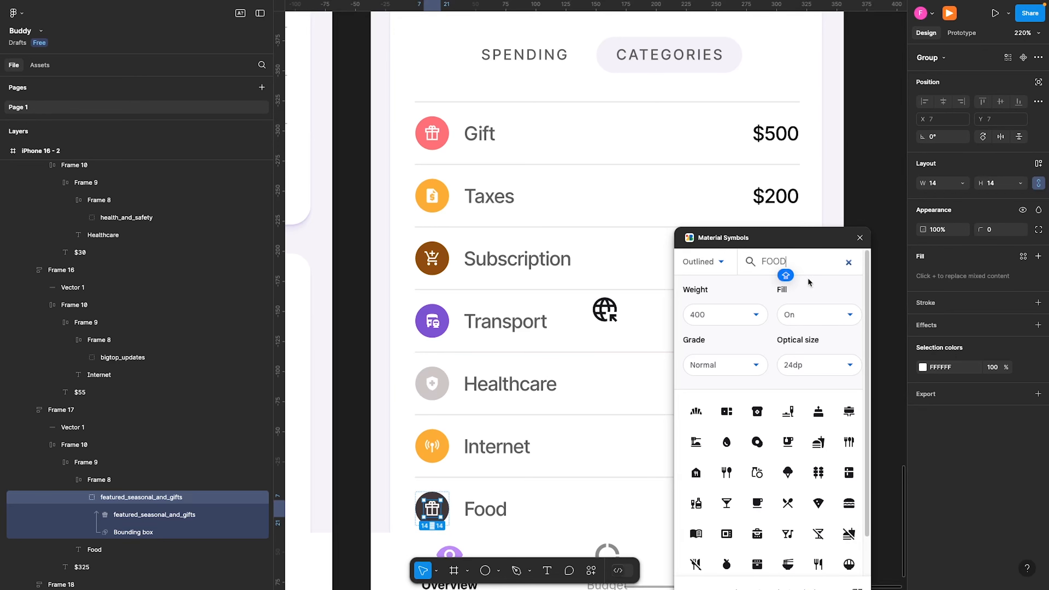
pyautogui.scroll(-1, 771, 511)
pyautogui.scroll(-3, 771, 511)
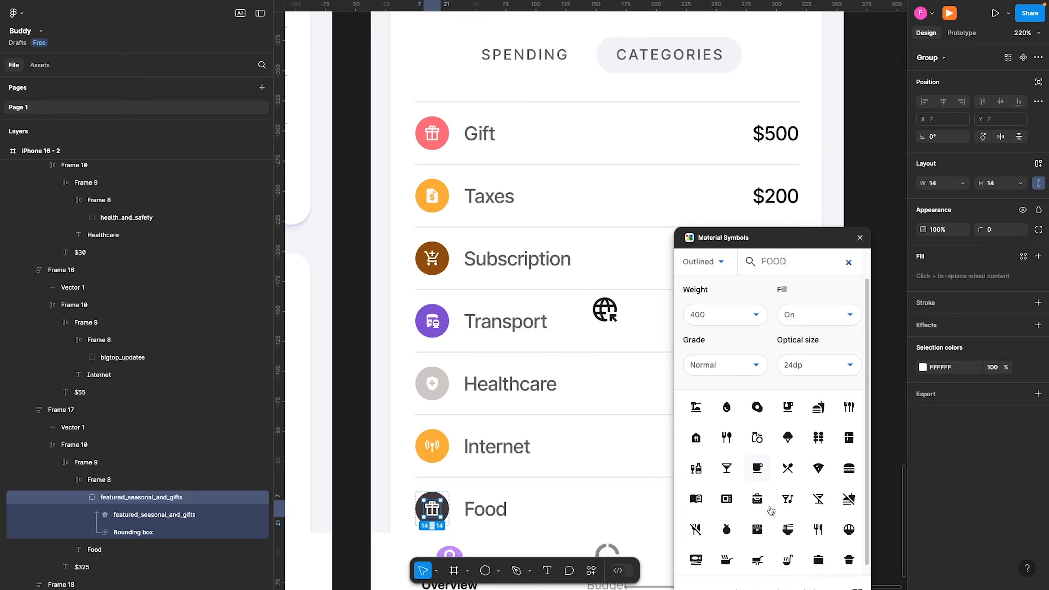
pyautogui.click(788, 516)
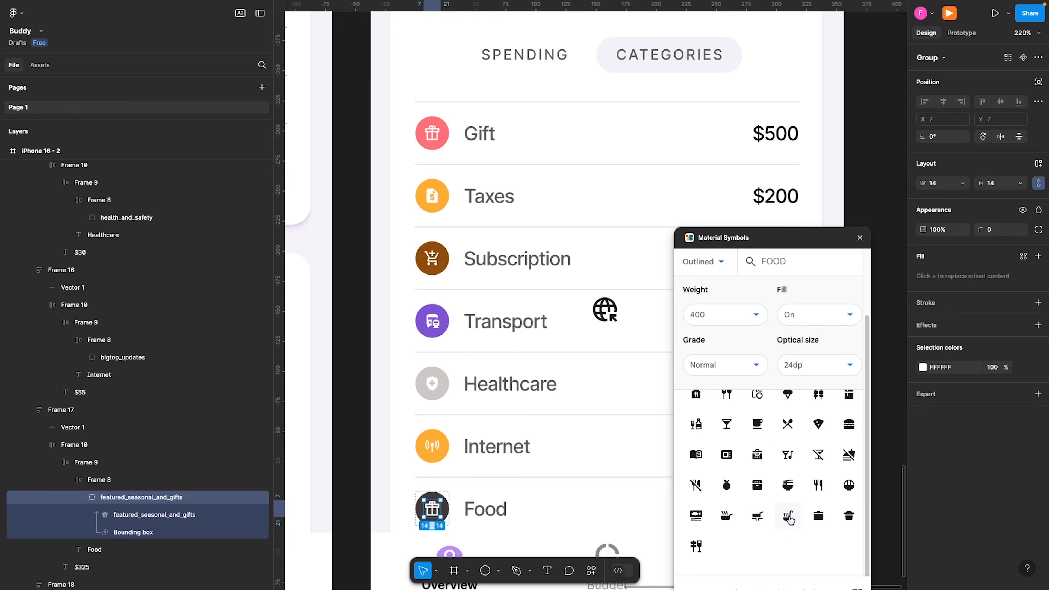
# - Recolour the Food row's soup_kitchen icon white, FFFFFF
pyautogui.click(946, 372)
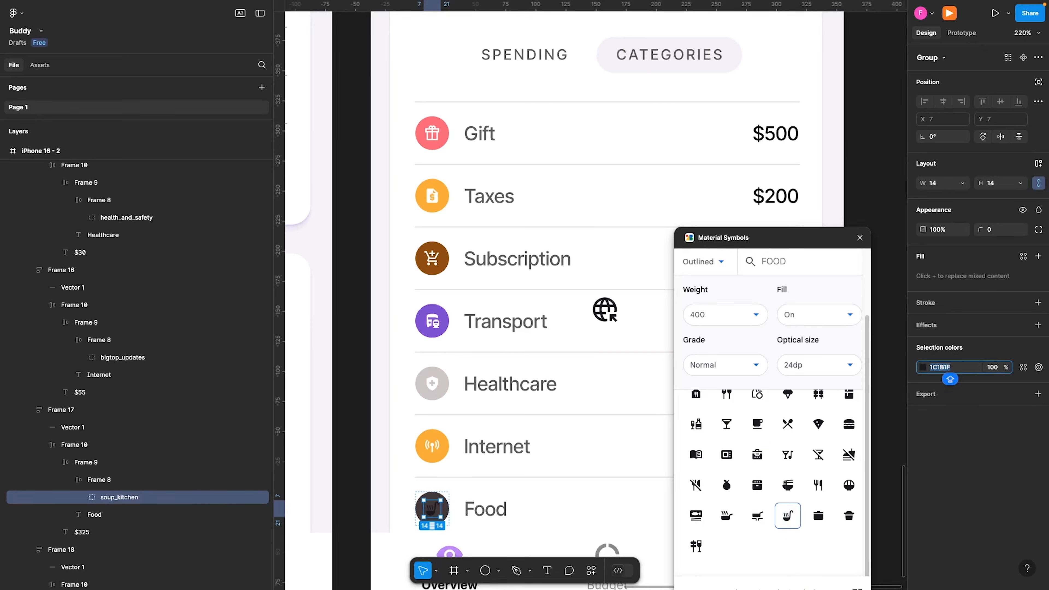
pyautogui.write('FFFFFF')
pyautogui.press('Return')
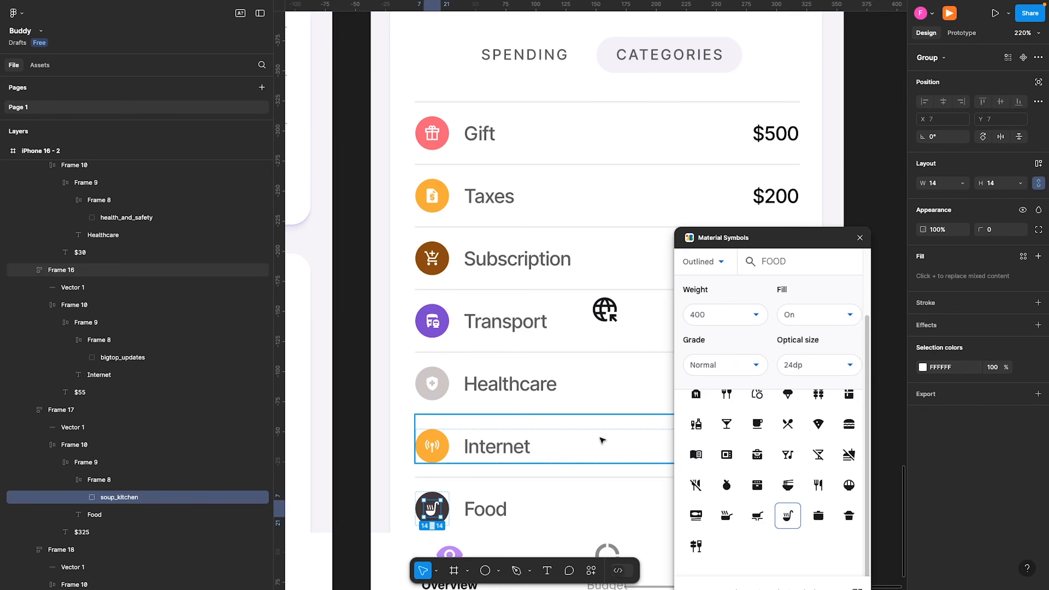
# - Close the Material Symbols plugin and delete the stray globe icon lying over the Transport row
pyautogui.click(592, 456)
pyautogui.click(860, 238)
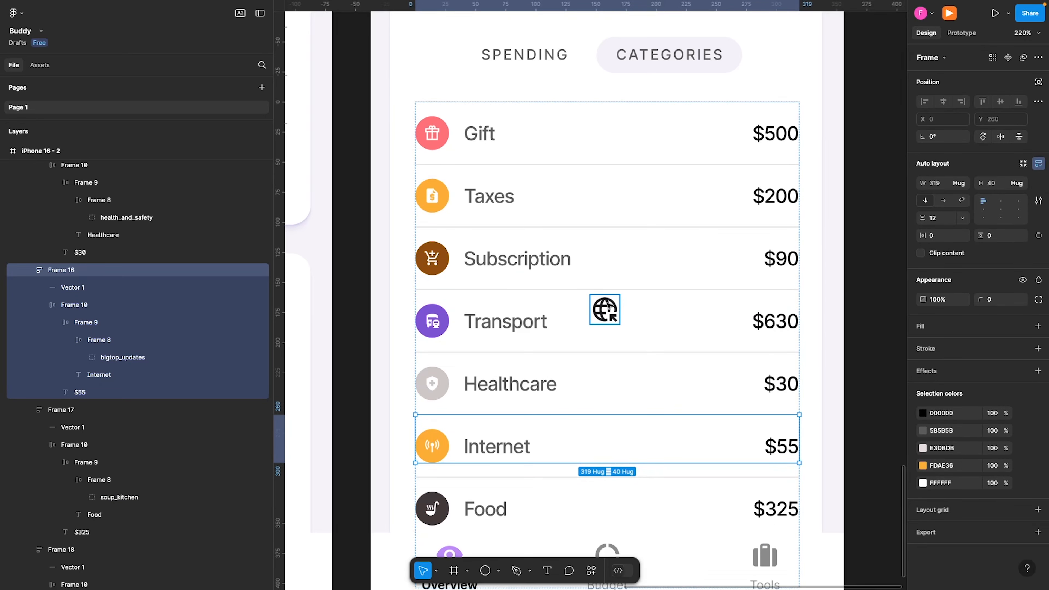
pyautogui.click(615, 313)
pyautogui.press('Delete')
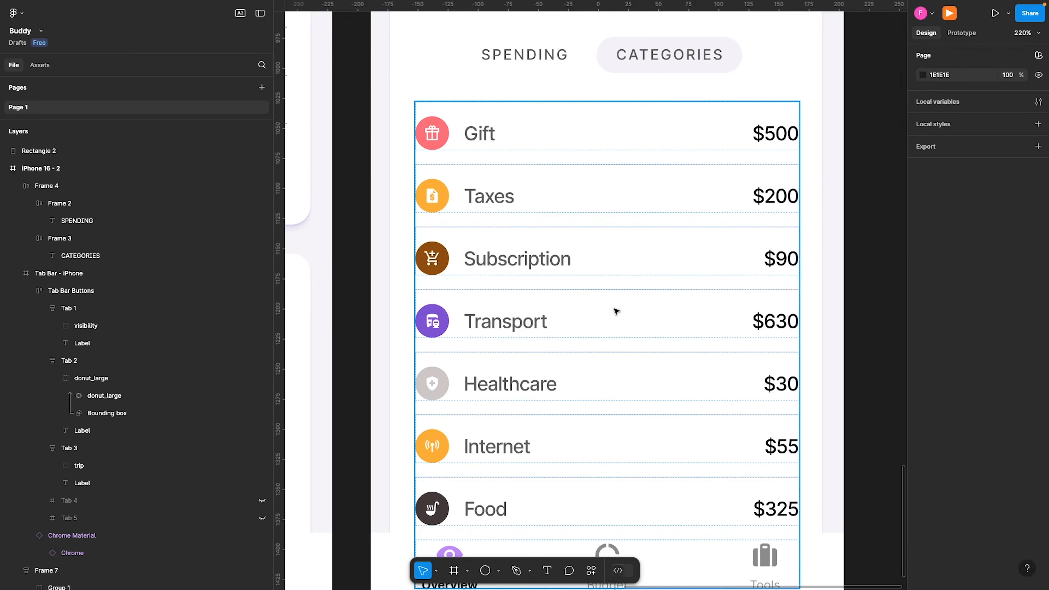
pyautogui.scroll(-5, 616, 311)
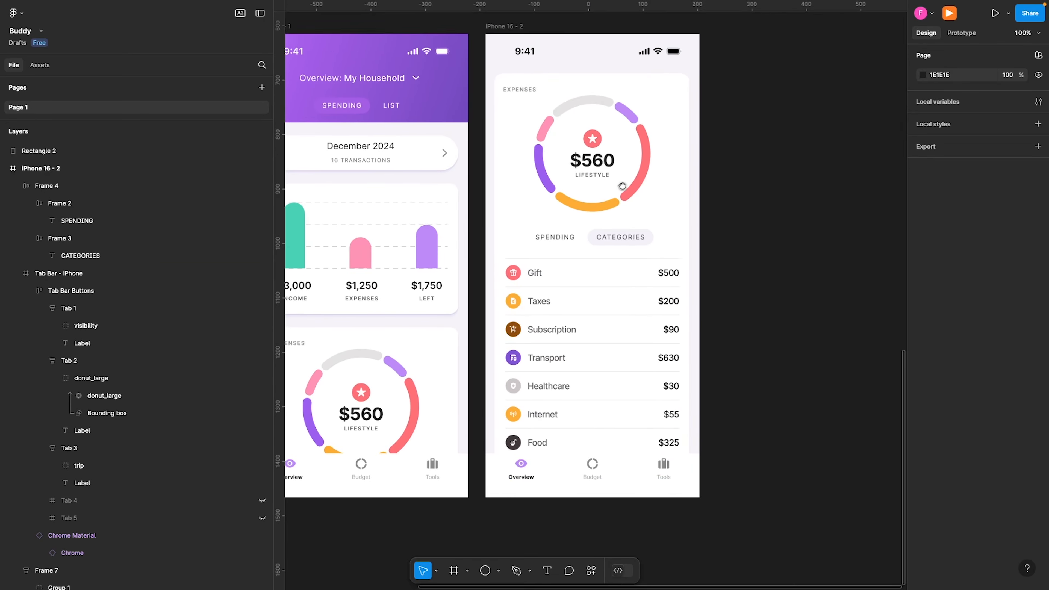
pyautogui.moveTo(622, 186); pyautogui.dragTo(614, 207)
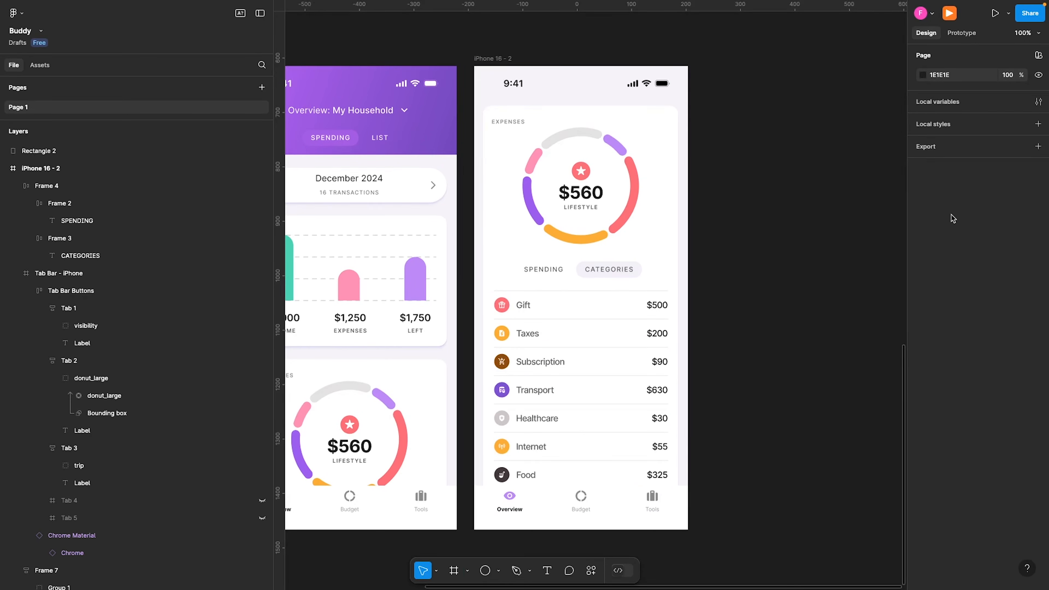
# - Insert the add plus symbol from the Material Symbols plugin, found by searching PLUS, and close the plugin
pyautogui.hscroll(-1, 625, 429)
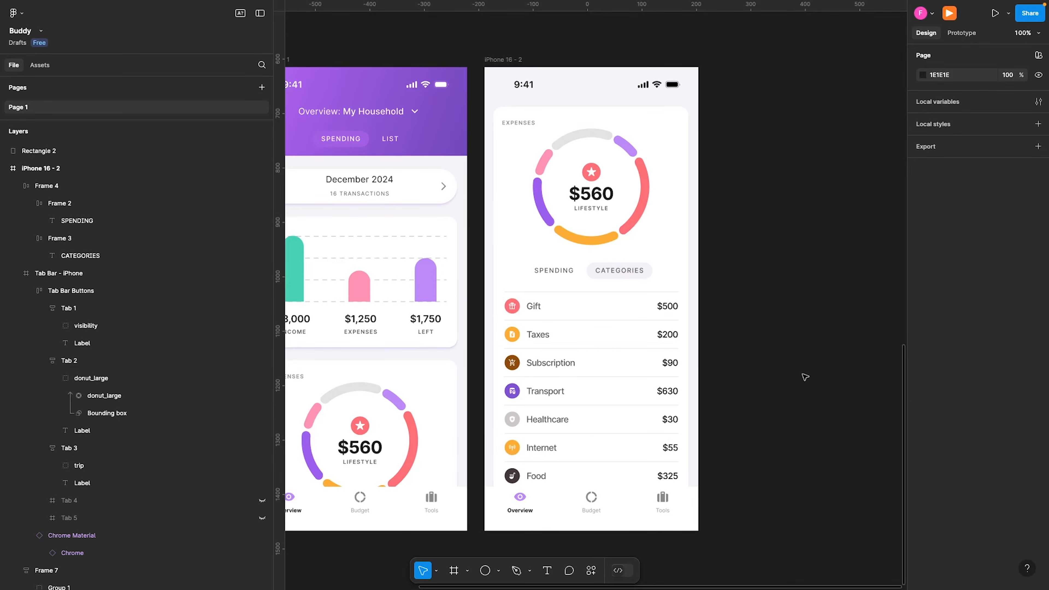
pyautogui.click(590, 569)
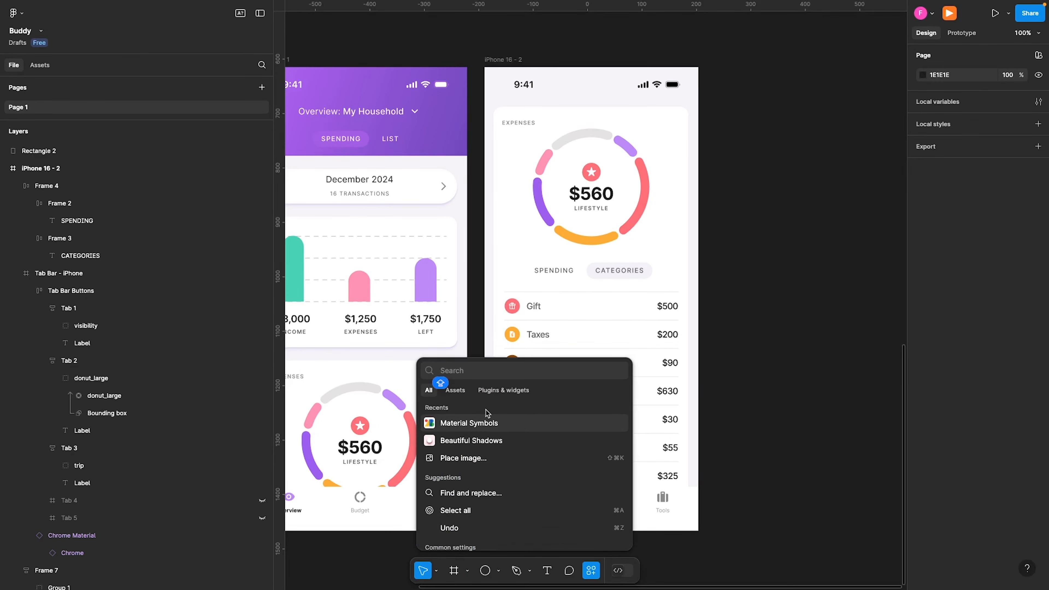
pyautogui.click(488, 422)
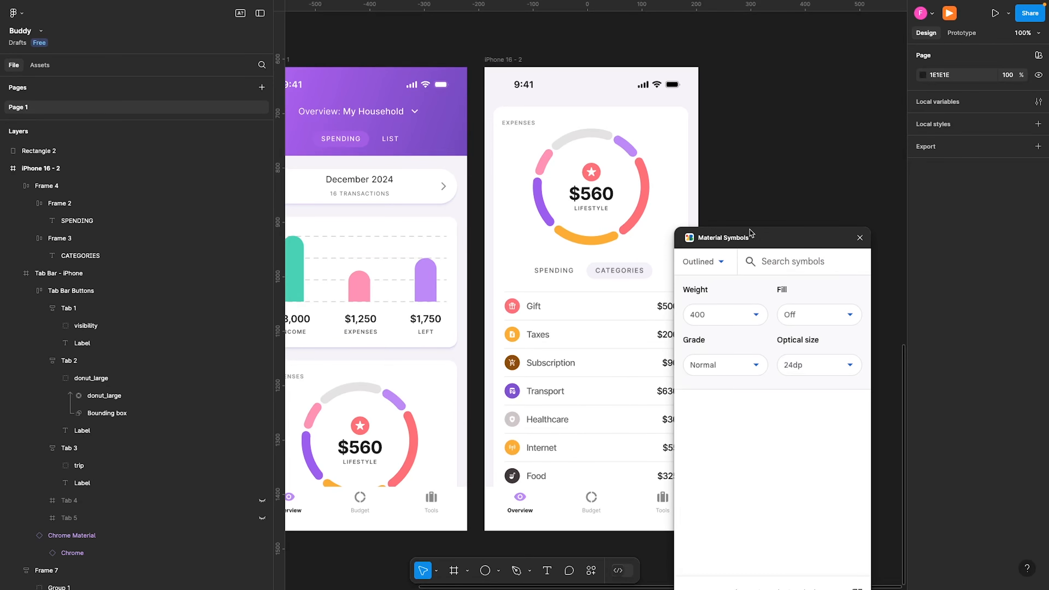
pyautogui.moveTo(750, 233); pyautogui.dragTo(594, 165)
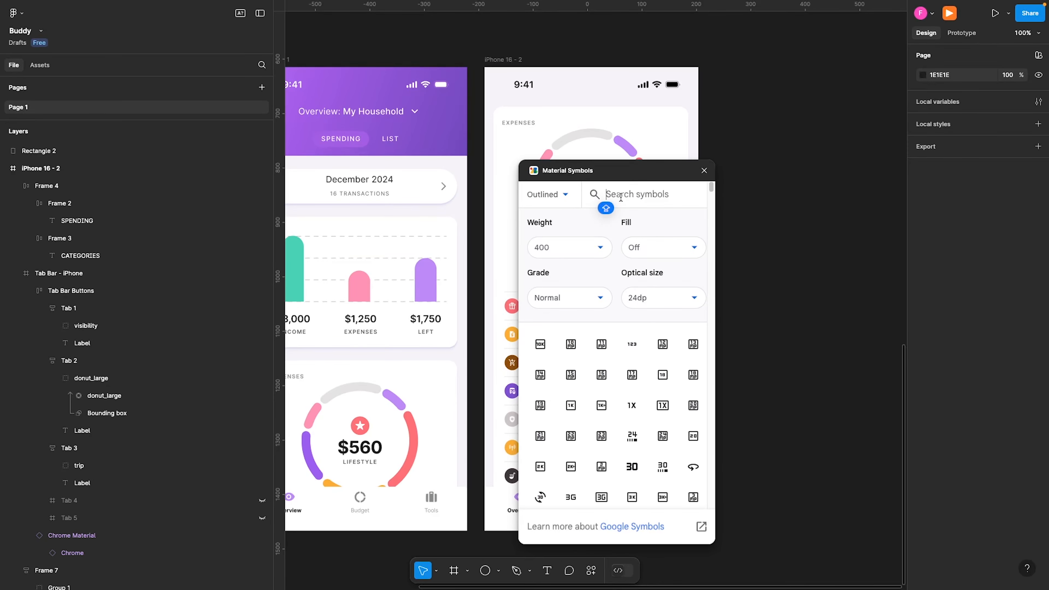
pyautogui.write('PLUS')
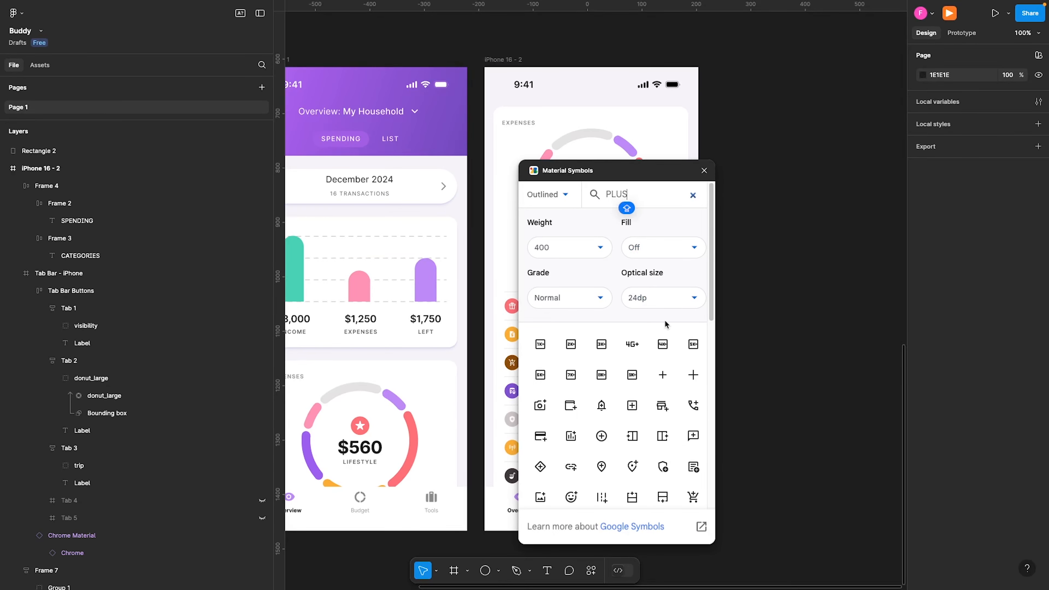
pyautogui.click(665, 376)
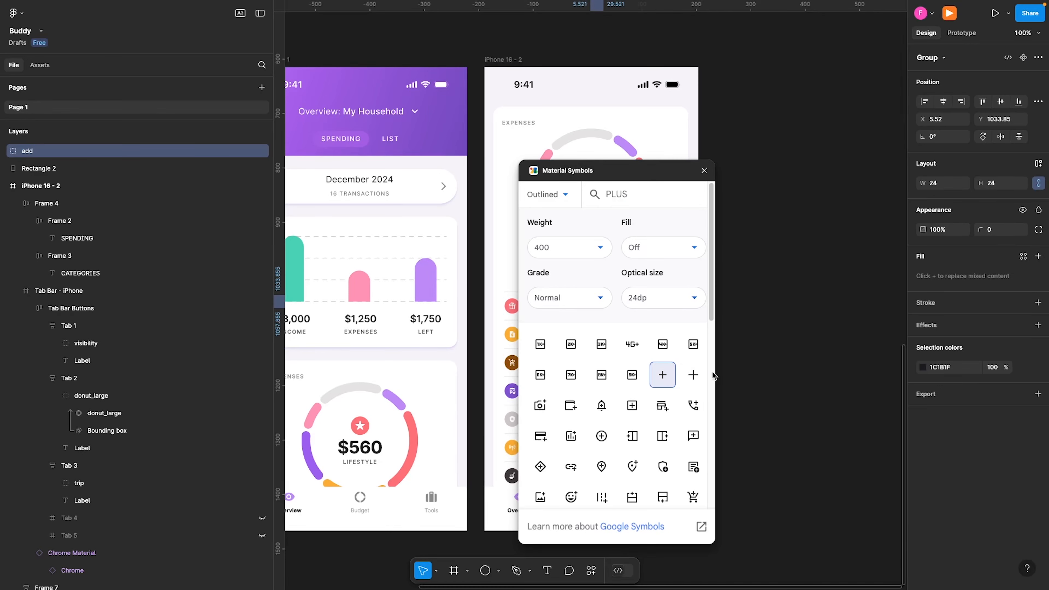
pyautogui.click(704, 171)
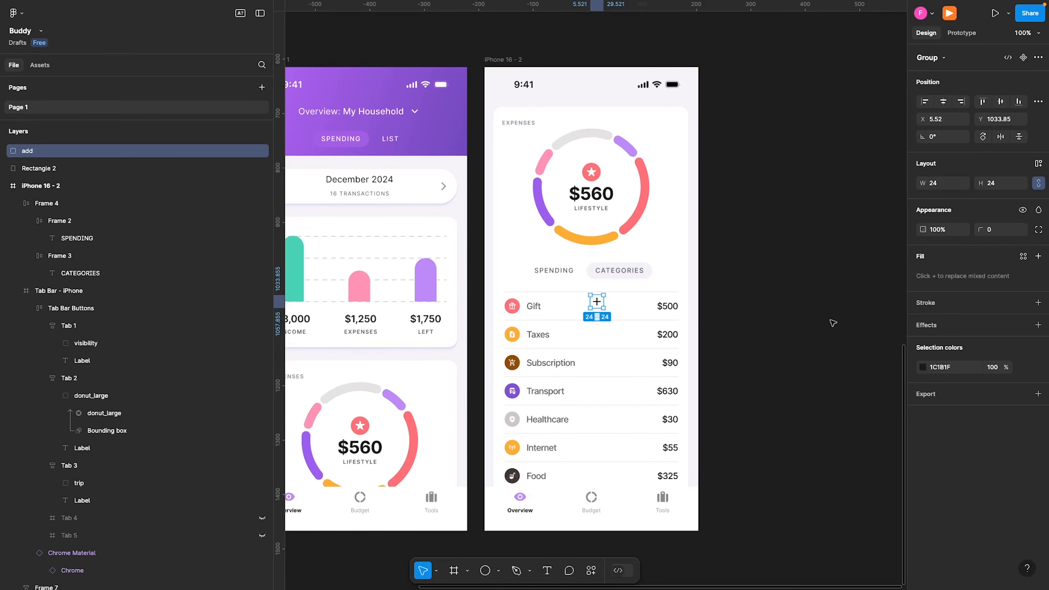
# - Wrap the plus icon in a 48 × 48 auto layout frame with centred alignment
pyautogui.hotkey('shift', 'a')
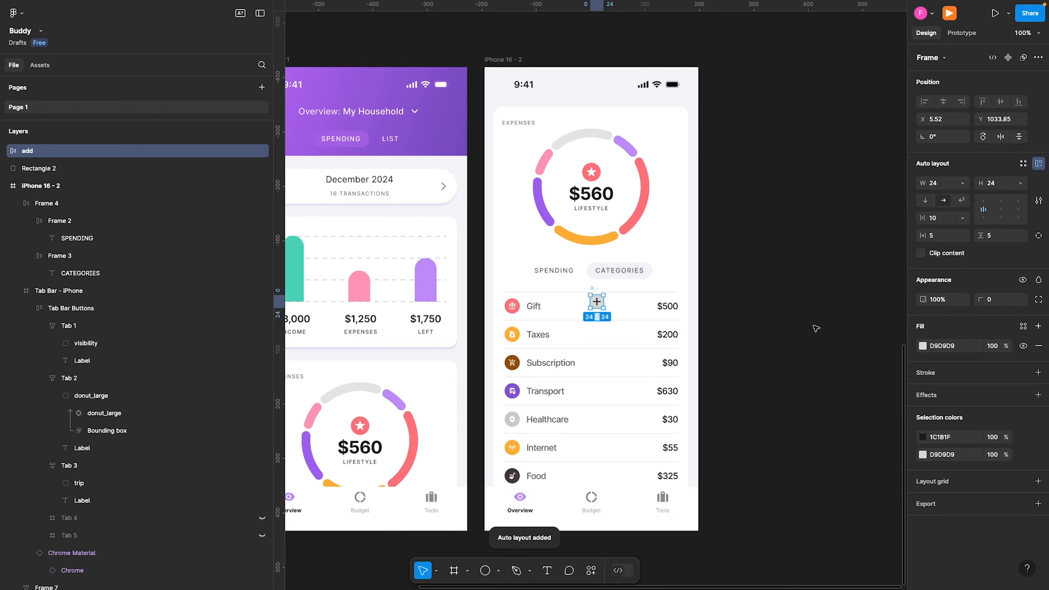
pyautogui.click(991, 235)
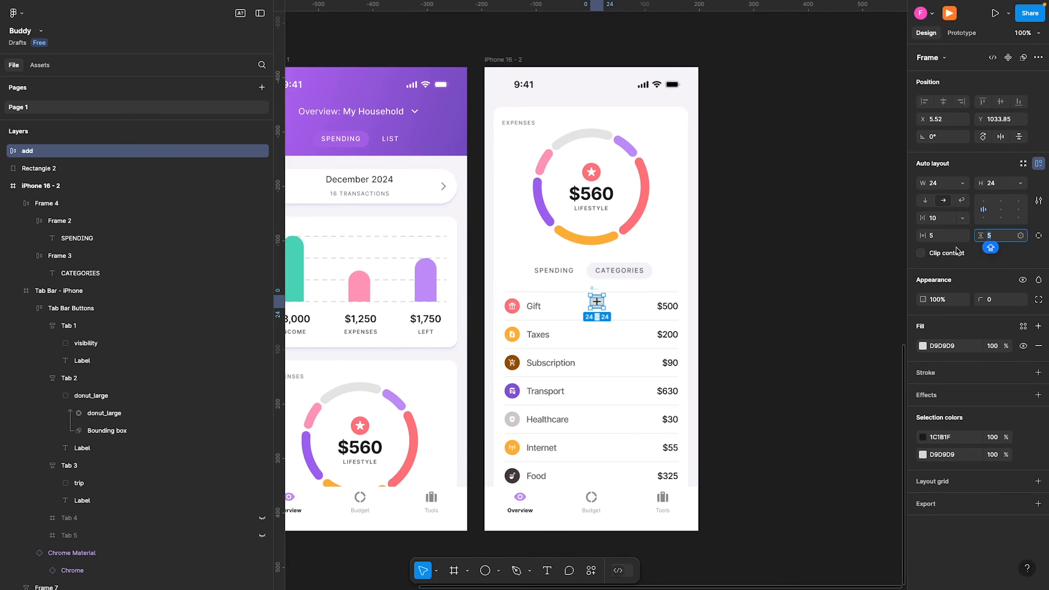
pyautogui.click(948, 184)
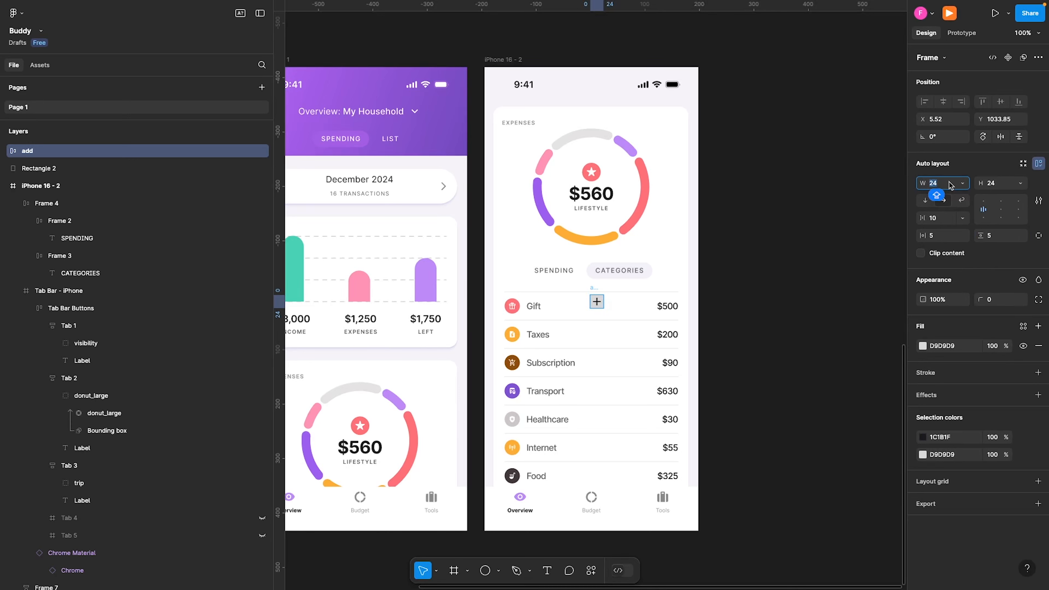
pyautogui.write('48')
pyautogui.press('Tab')
pyautogui.write('48')
pyautogui.press('Return')
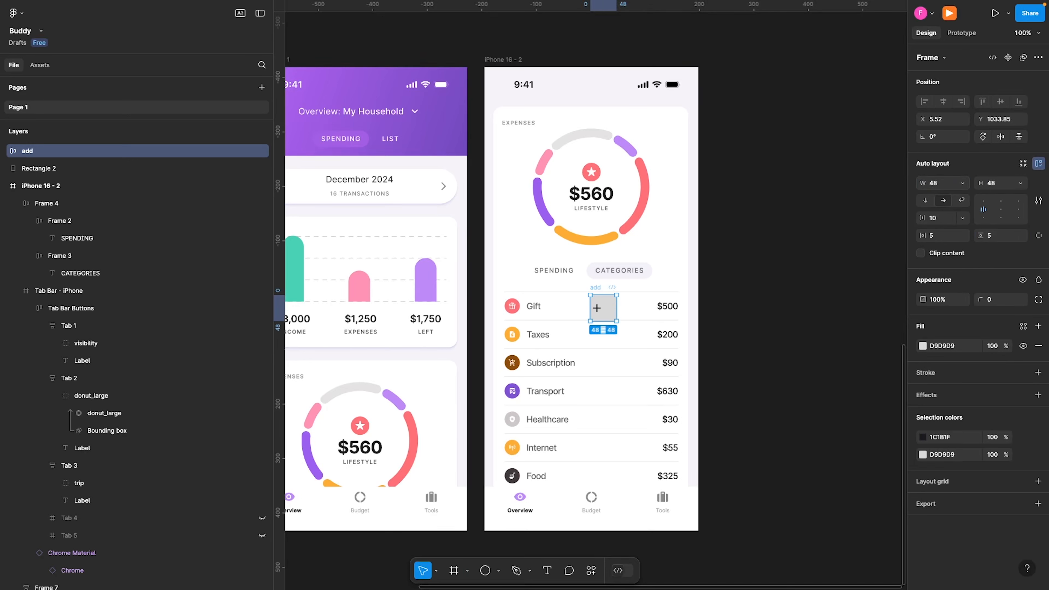
pyautogui.click(1001, 210)
# - Round the plus frame's corners to 100 and fill it with the dark 1E1E1E sampled from the canvas
pyautogui.click(993, 301)
pyautogui.write('100')
pyautogui.press('capslock')
pyautogui.press('Return')
pyautogui.press('i')
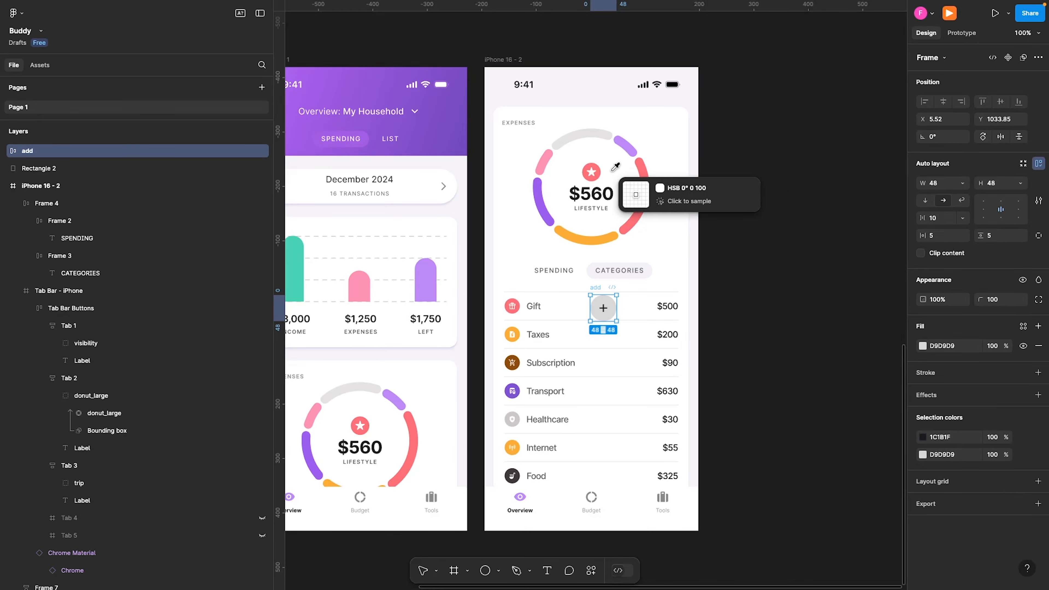
pyautogui.click(591, 194)
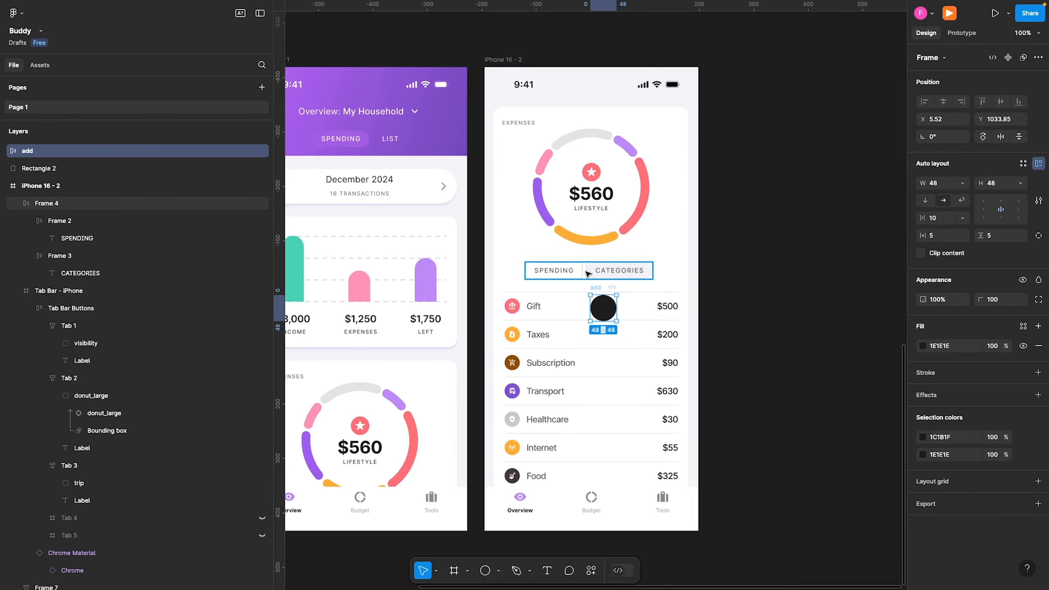
# - Recolour the plus vector inside the dark circle white, FFFFFF
pyautogui.press('super+v')
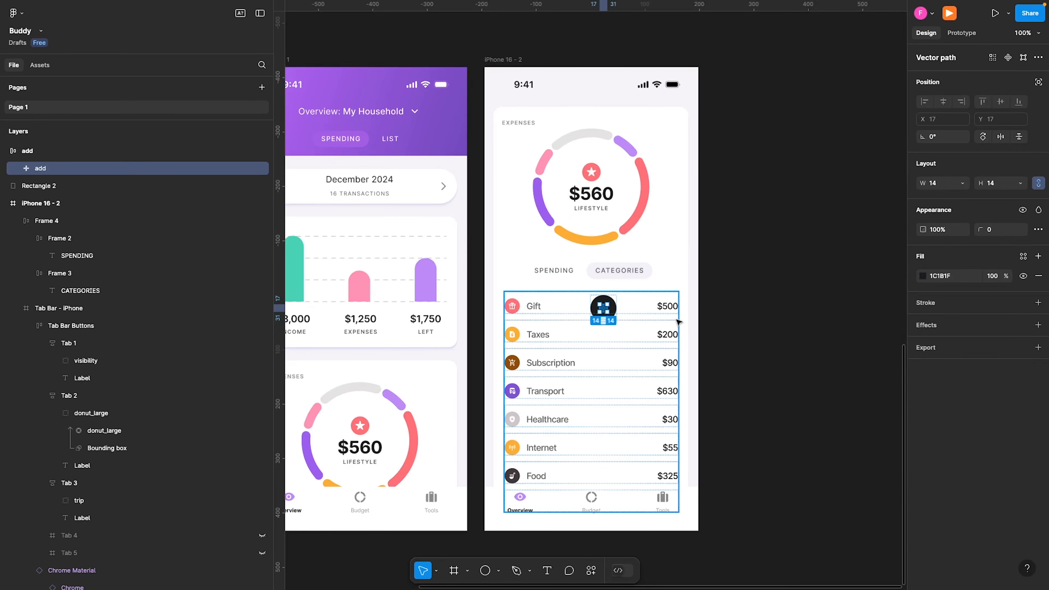
pyautogui.click(945, 276)
pyautogui.write('FF')
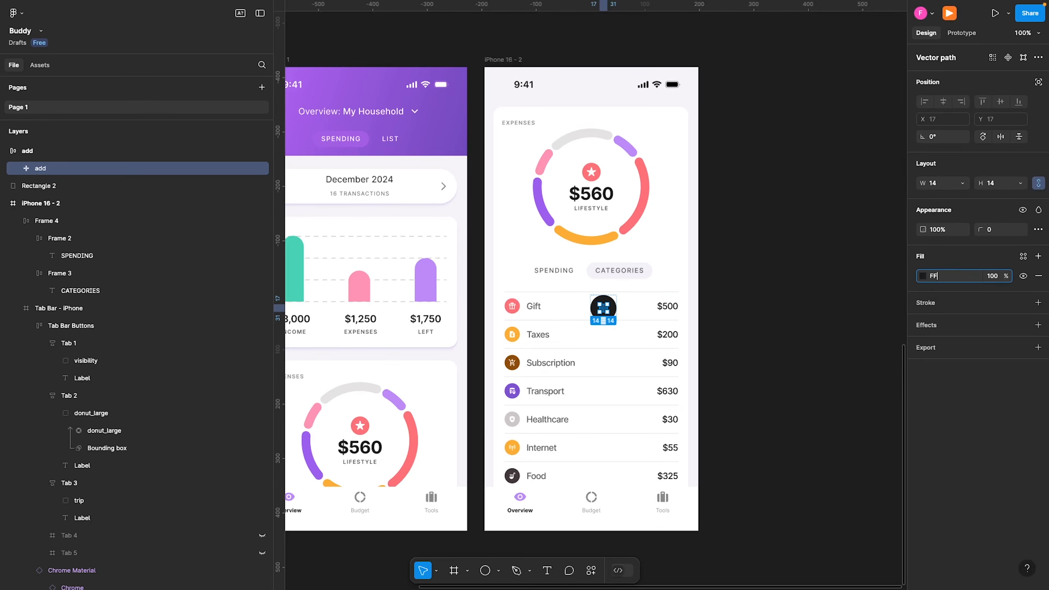
pyautogui.write('FFFF')
pyautogui.press('Return')
pyautogui.click(766, 308)
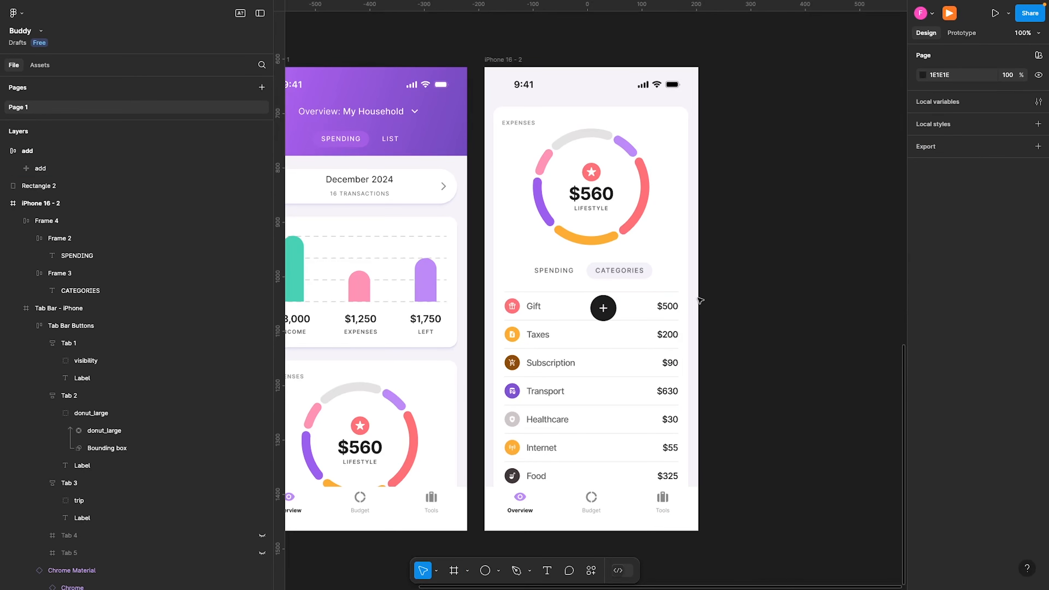
# - Move the plus button into the iPhone 16 - 2 frame and place it just above the Tools tab at X 321, Y 705
pyautogui.click(79, 164)
pyautogui.click(66, 154)
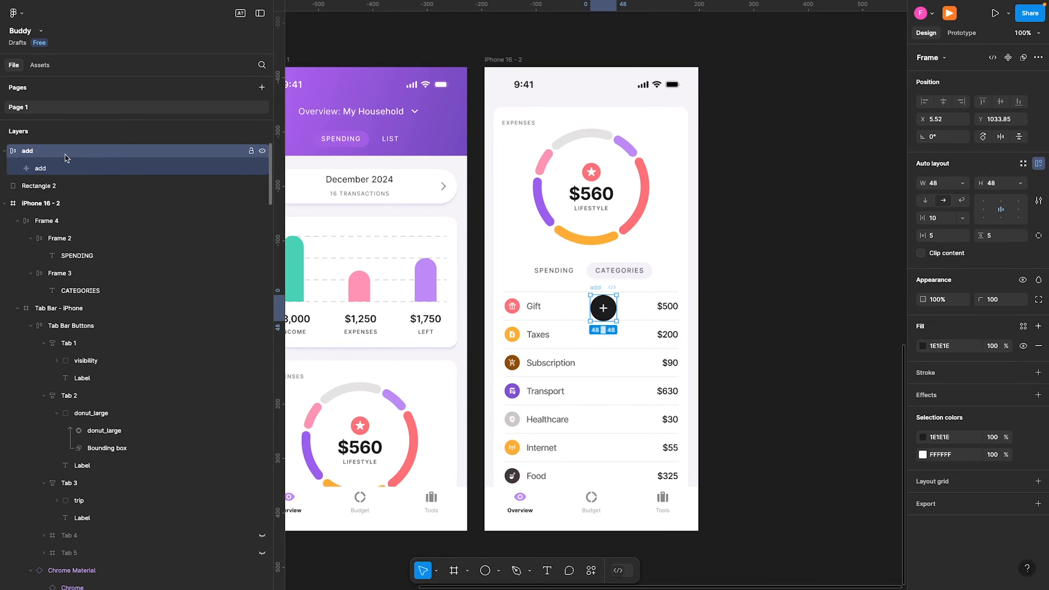
pyautogui.press('Delete')
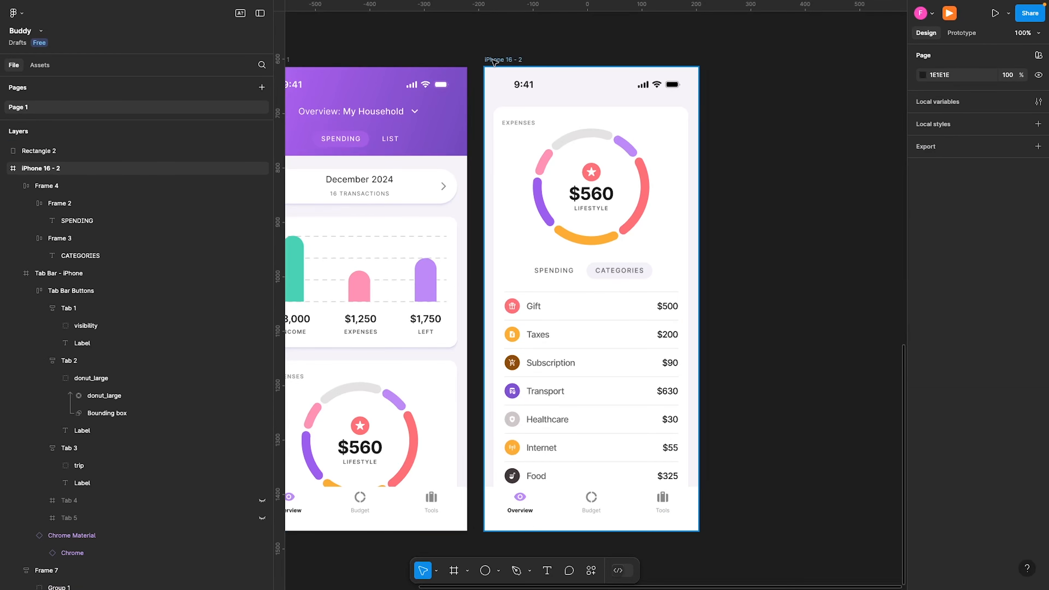
pyautogui.click(490, 61)
pyautogui.hotkey('ctrl', 'z')
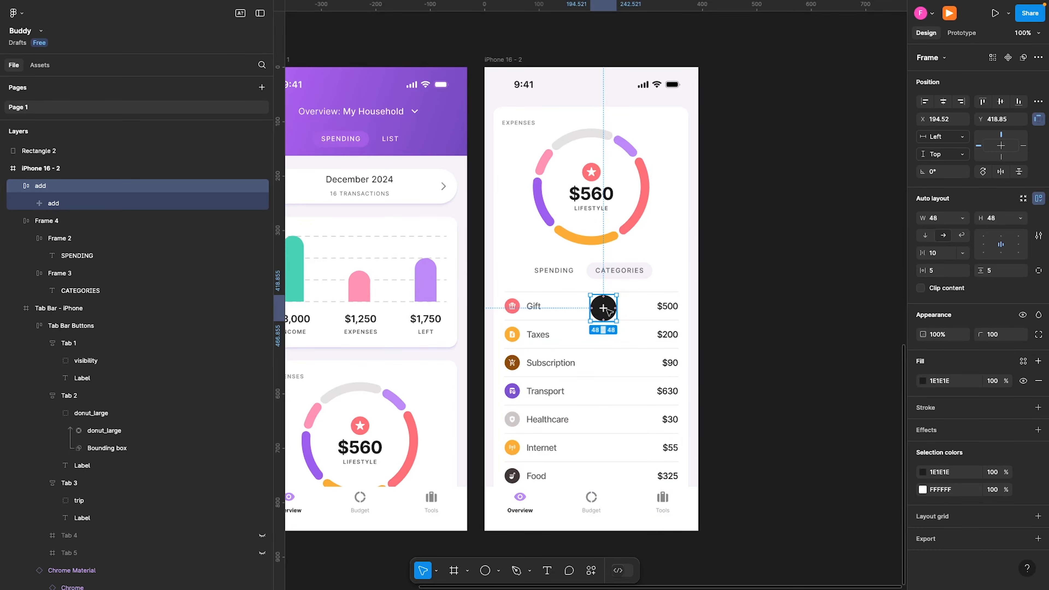
pyautogui.moveTo(608, 312); pyautogui.dragTo(674, 464)
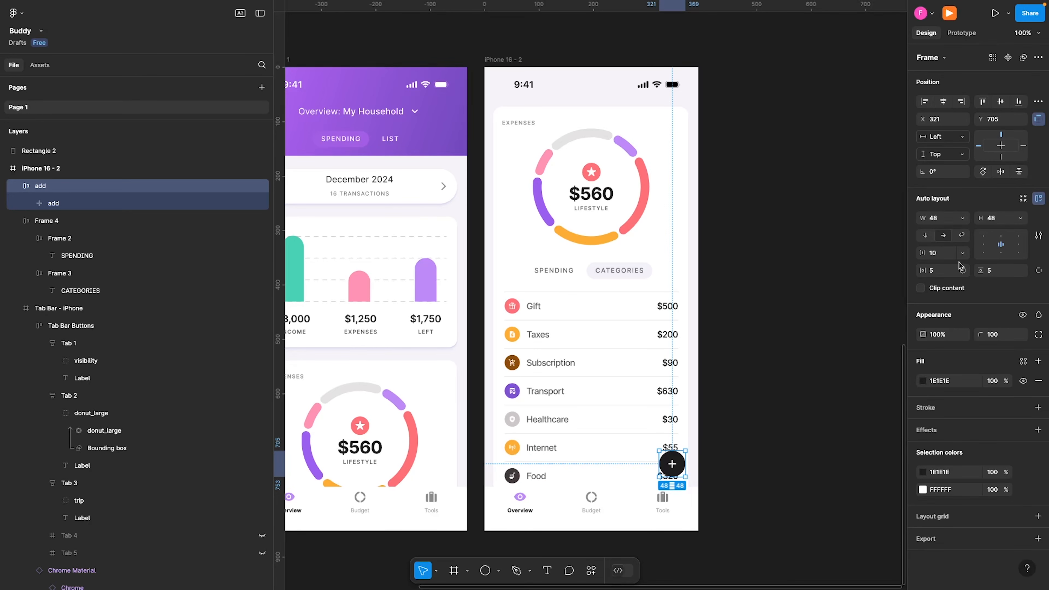
# - Apply a black shadow to the plus button with Beautiful Shadows, lit from slightly left of straight above
pyautogui.click(591, 570)
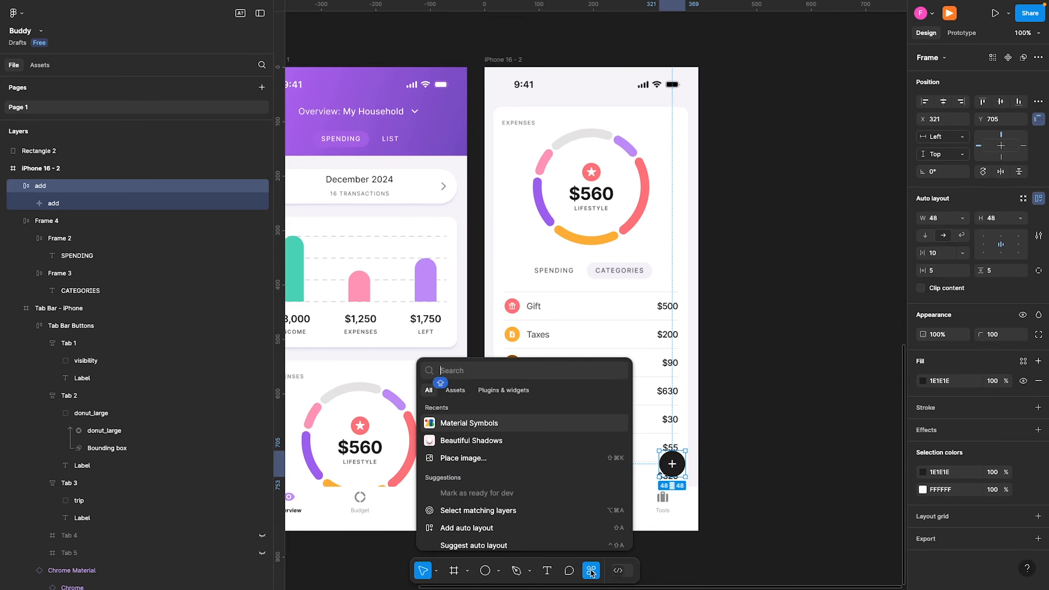
pyautogui.click(471, 440)
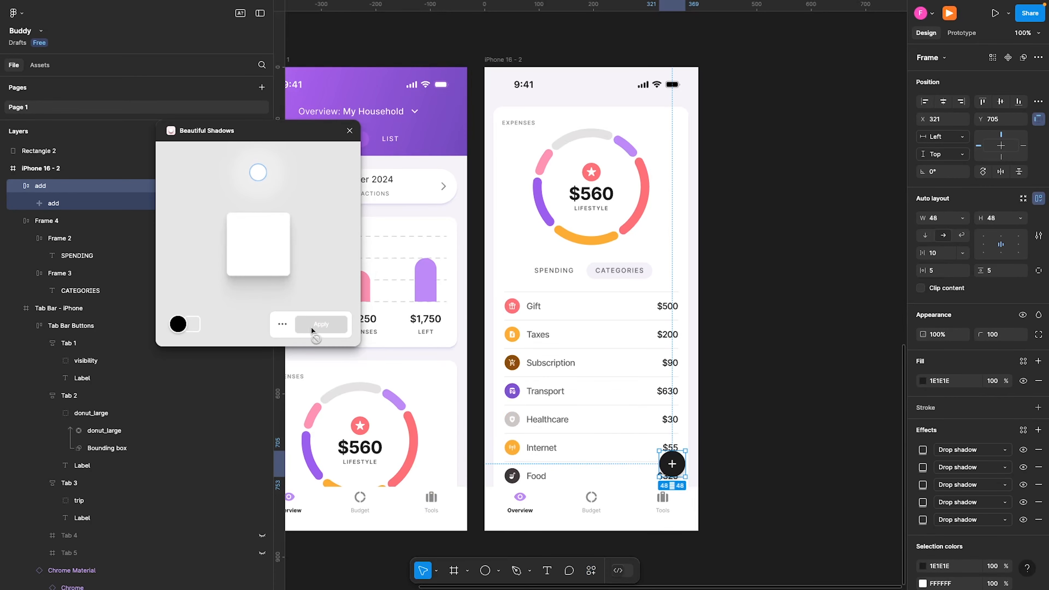
pyautogui.moveTo(261, 176)
pyautogui.mouseDown()
pyautogui.moveTo(258, 240)
pyautogui.moveTo(260, 155)
pyautogui.moveTo(253, 190)
pyautogui.mouseUp()
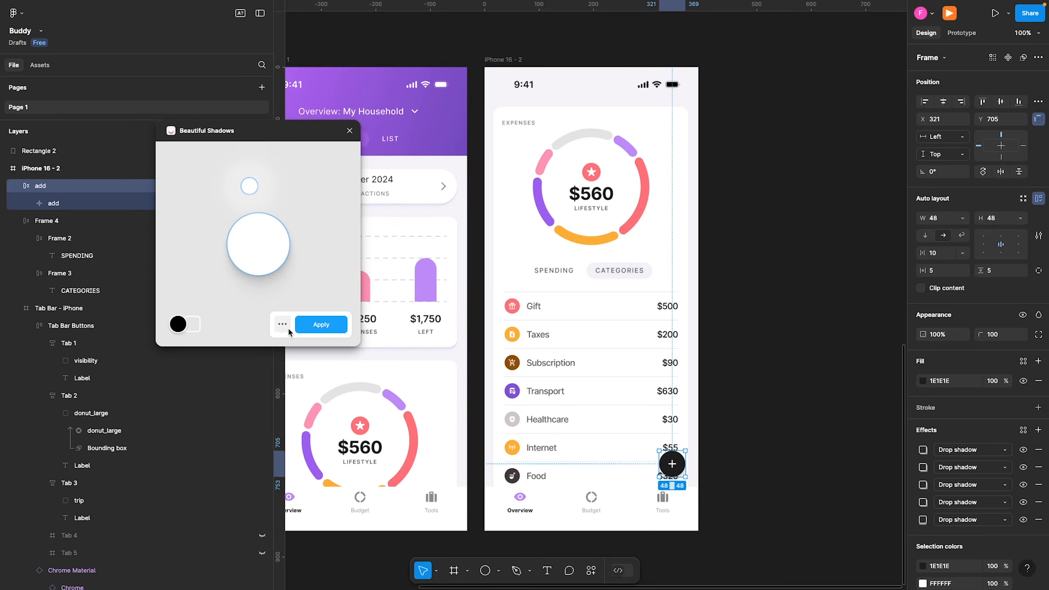
pyautogui.click(320, 324)
# - Resize the plus button to 52 × 52
pyautogui.click(945, 221)
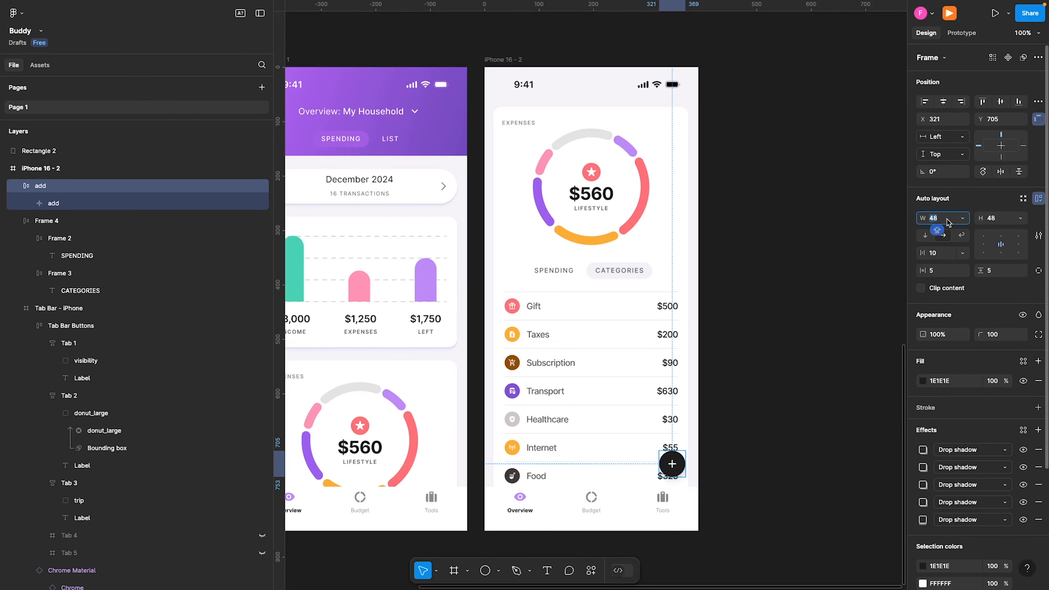
pyautogui.write('52')
pyautogui.press('Tab')
pyautogui.write('52')
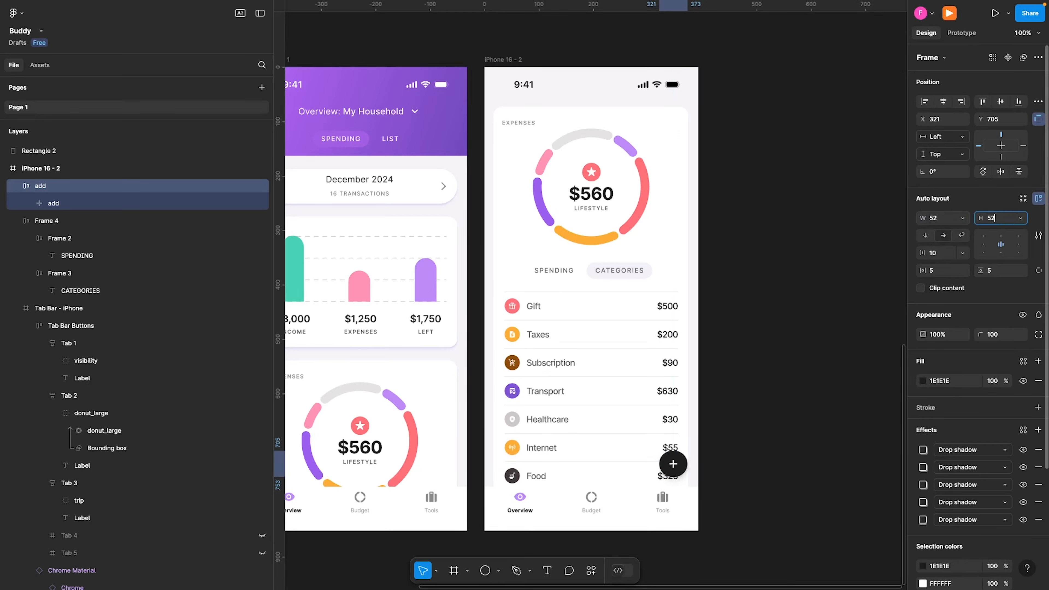
pyautogui.press('Return')
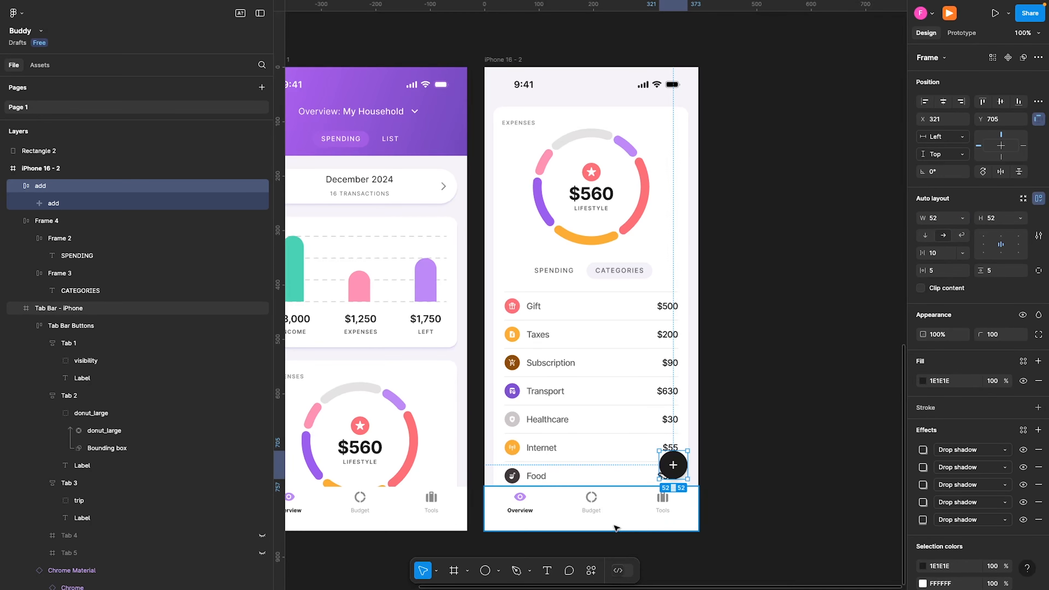
# - Apply a Beautiful Shadows shadow to the resized plus button with the light farther away, almost straight above
pyautogui.click(591, 570)
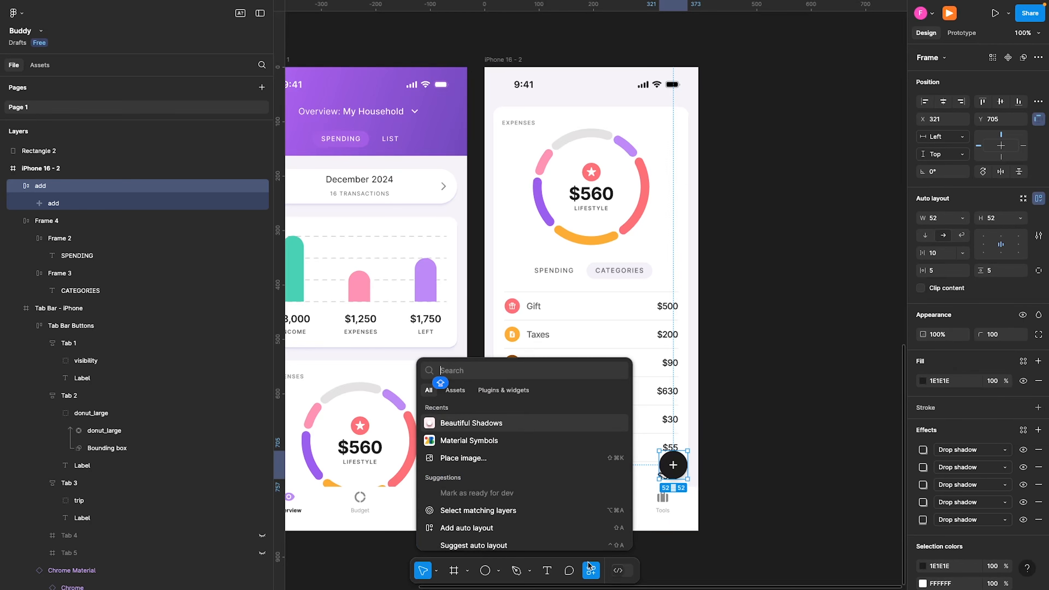
pyautogui.click(460, 423)
pyautogui.moveTo(249, 187); pyautogui.dragTo(263, 167)
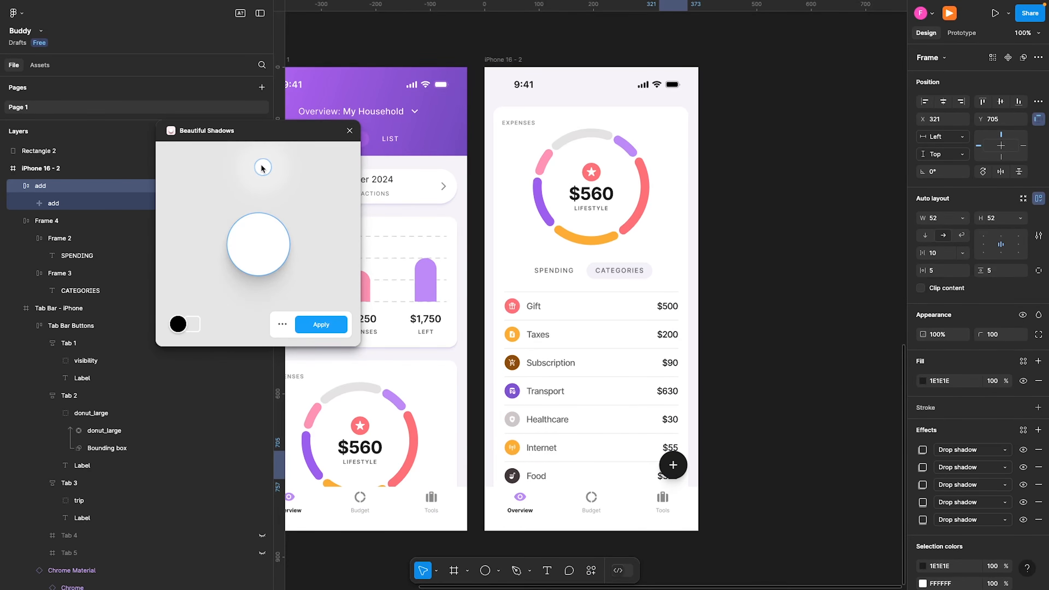
pyautogui.click(321, 324)
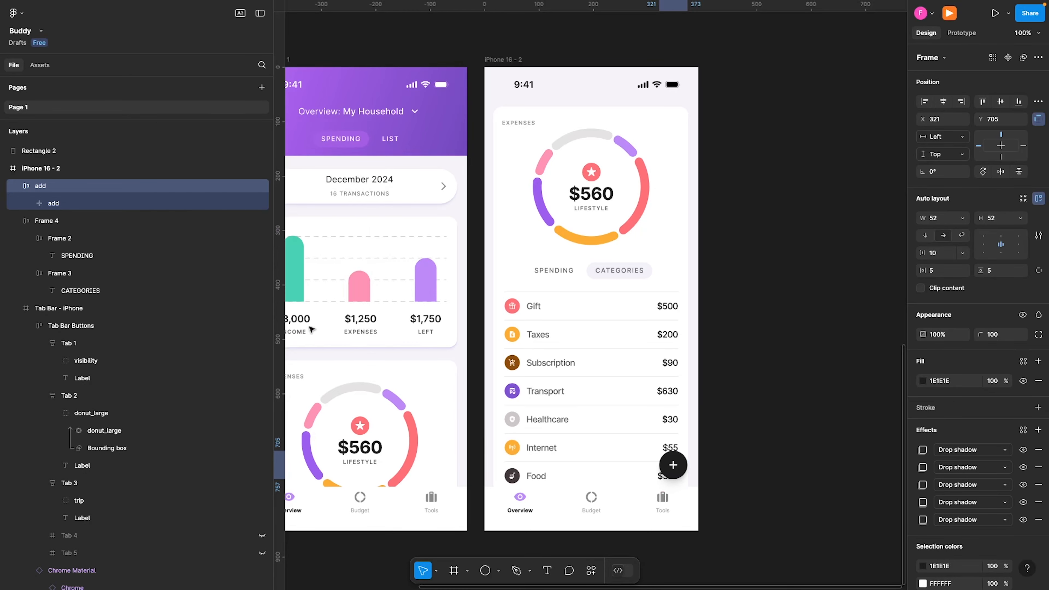
pyautogui.click(834, 450)
# - Make the plus button ignore auto layout and place it over the Internet and Food amounts at X 274, Y 275 within the list
pyautogui.moveTo(683, 472); pyautogui.dragTo(686, 443)
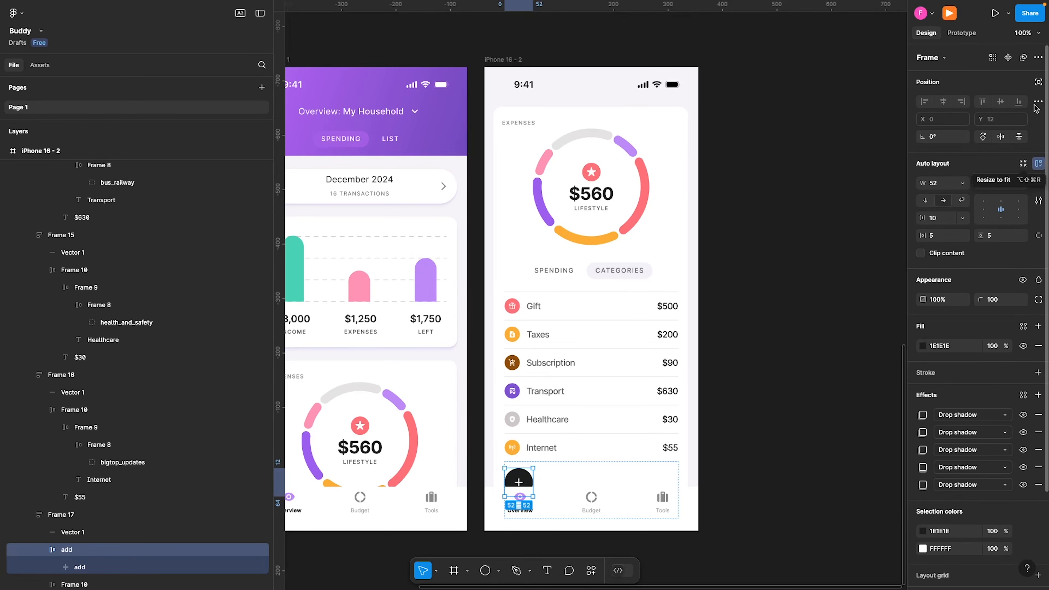
pyautogui.click(1038, 85)
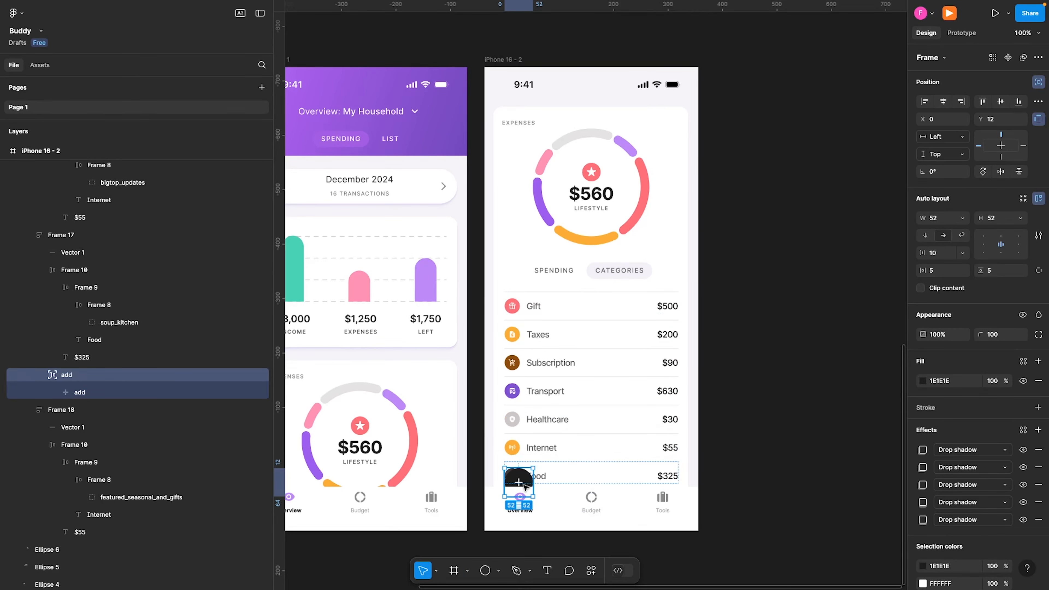
pyautogui.moveTo(524, 483); pyautogui.dragTo(672, 457)
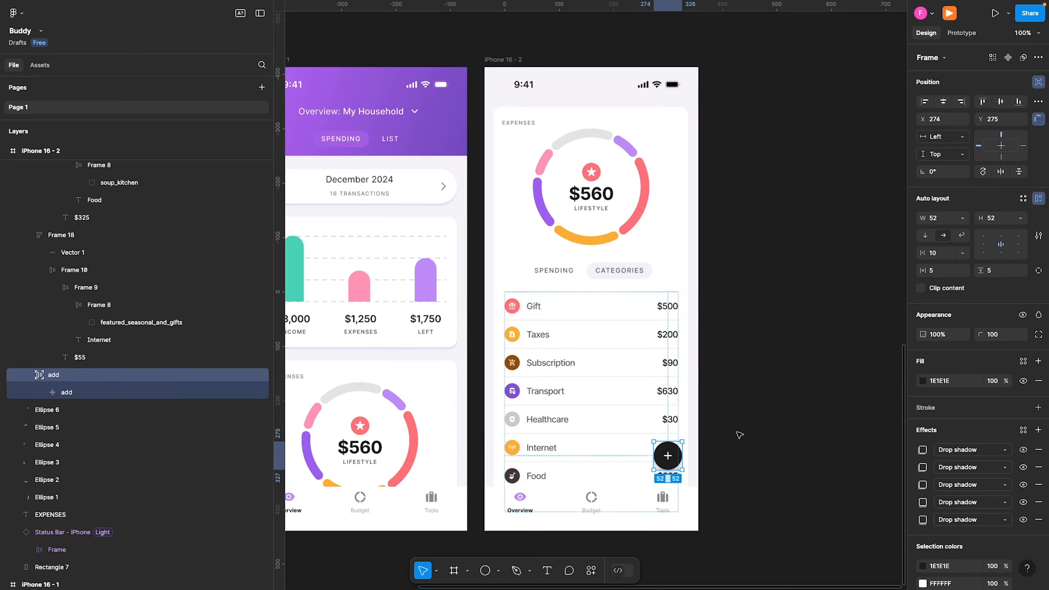
pyautogui.click(743, 343)
# - Paste a copy of the plus button into the iPhone 16 - 1 frame and place it above the Tools tab at X 323, Y 704
pyautogui.scroll(-5, 533, 317)
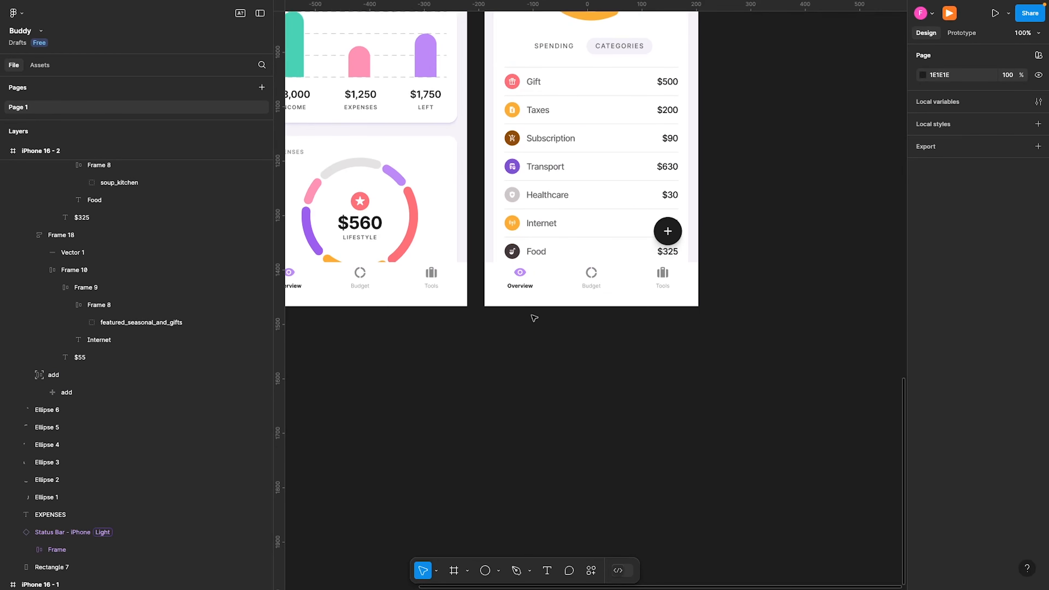
pyautogui.scroll(5, 532, 289)
pyautogui.hscroll(-3, 532, 289)
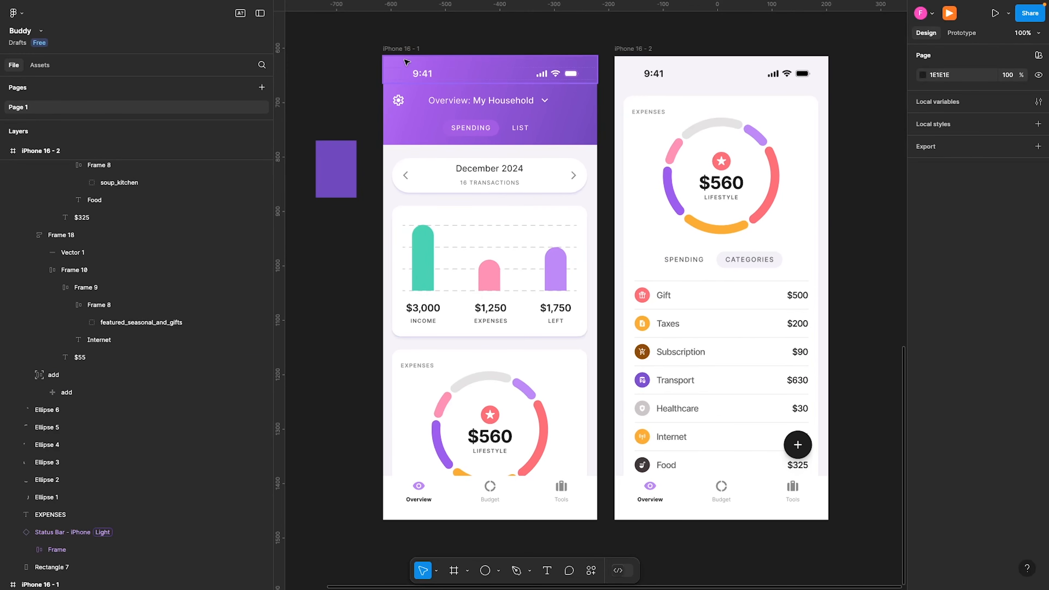
pyautogui.click(403, 48)
pyautogui.hotkey('ctrl', 'v')
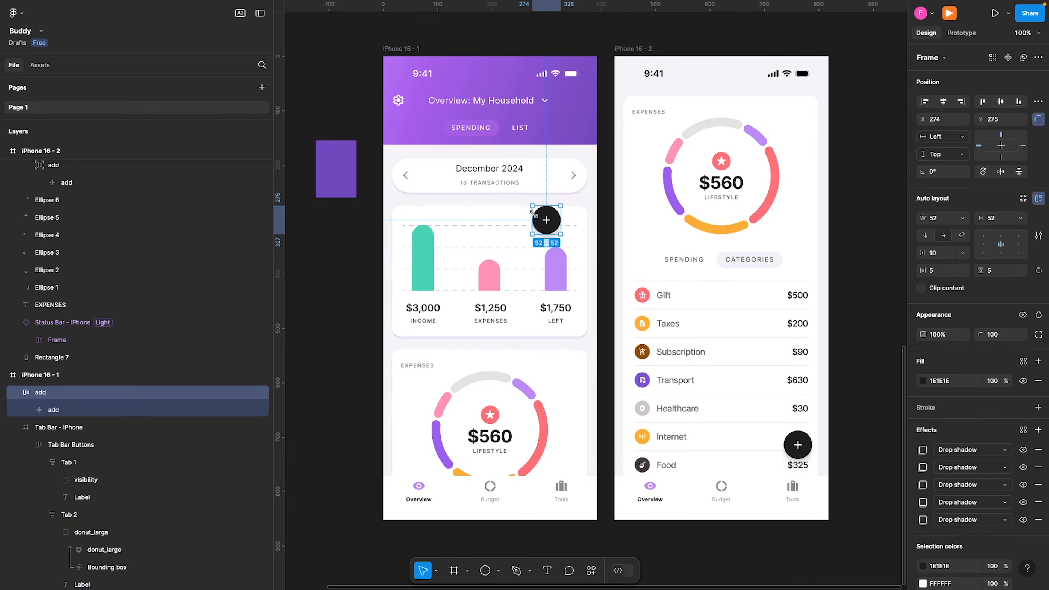
pyautogui.moveTo(552, 230); pyautogui.dragTo(585, 463)
pyautogui.moveTo(586, 461); pyautogui.dragTo(584, 460)
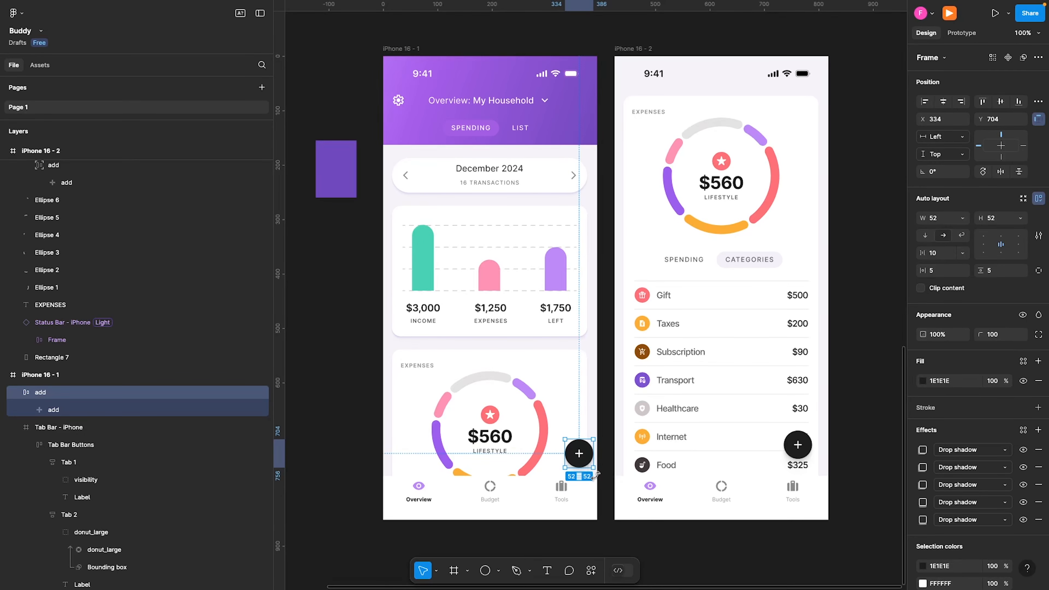
pyautogui.hotkey('shift', 'Left')
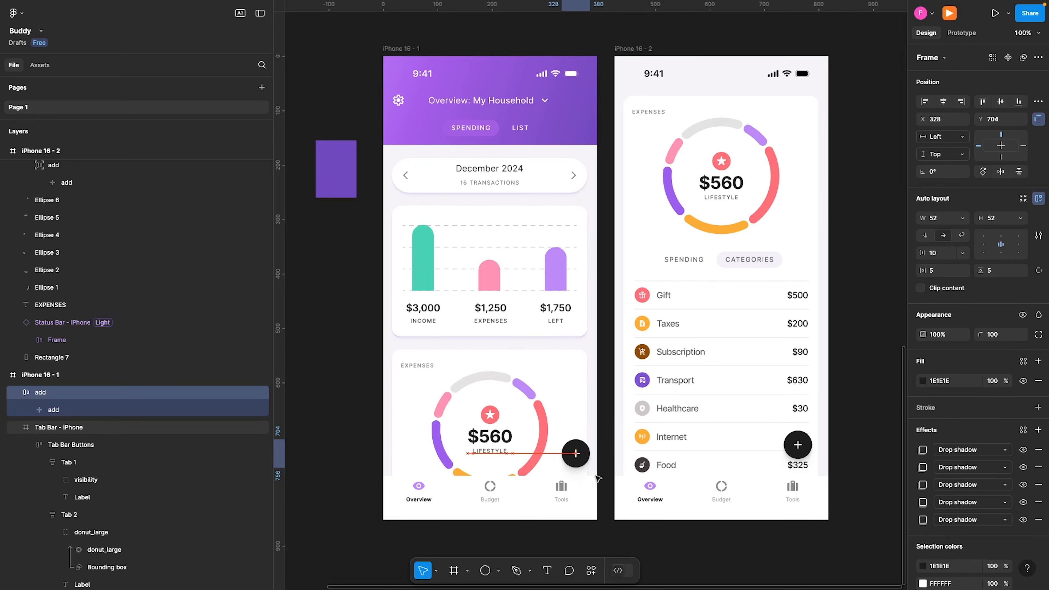
pyautogui.press('Left')
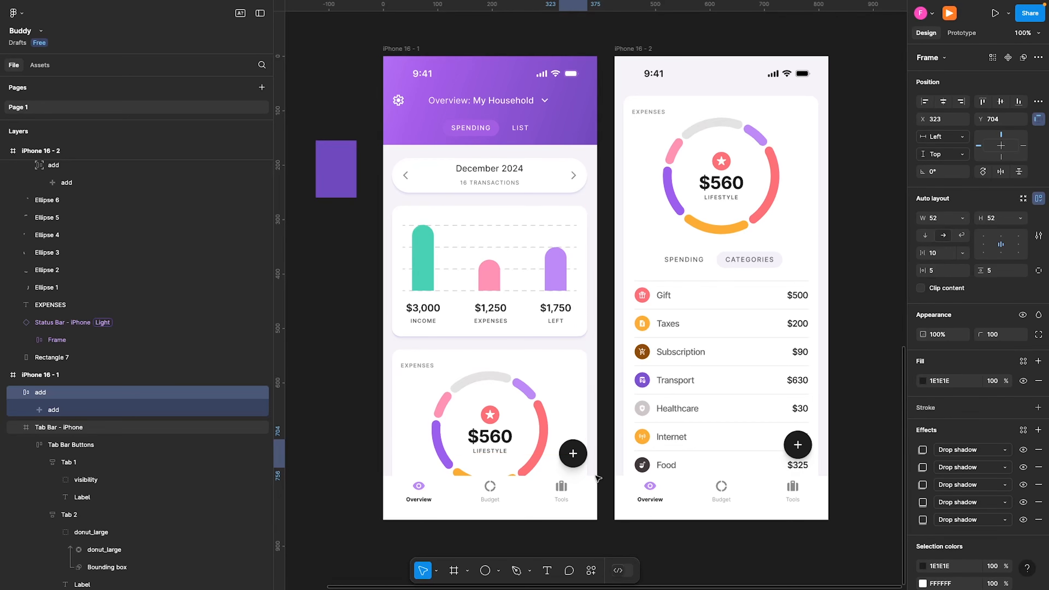